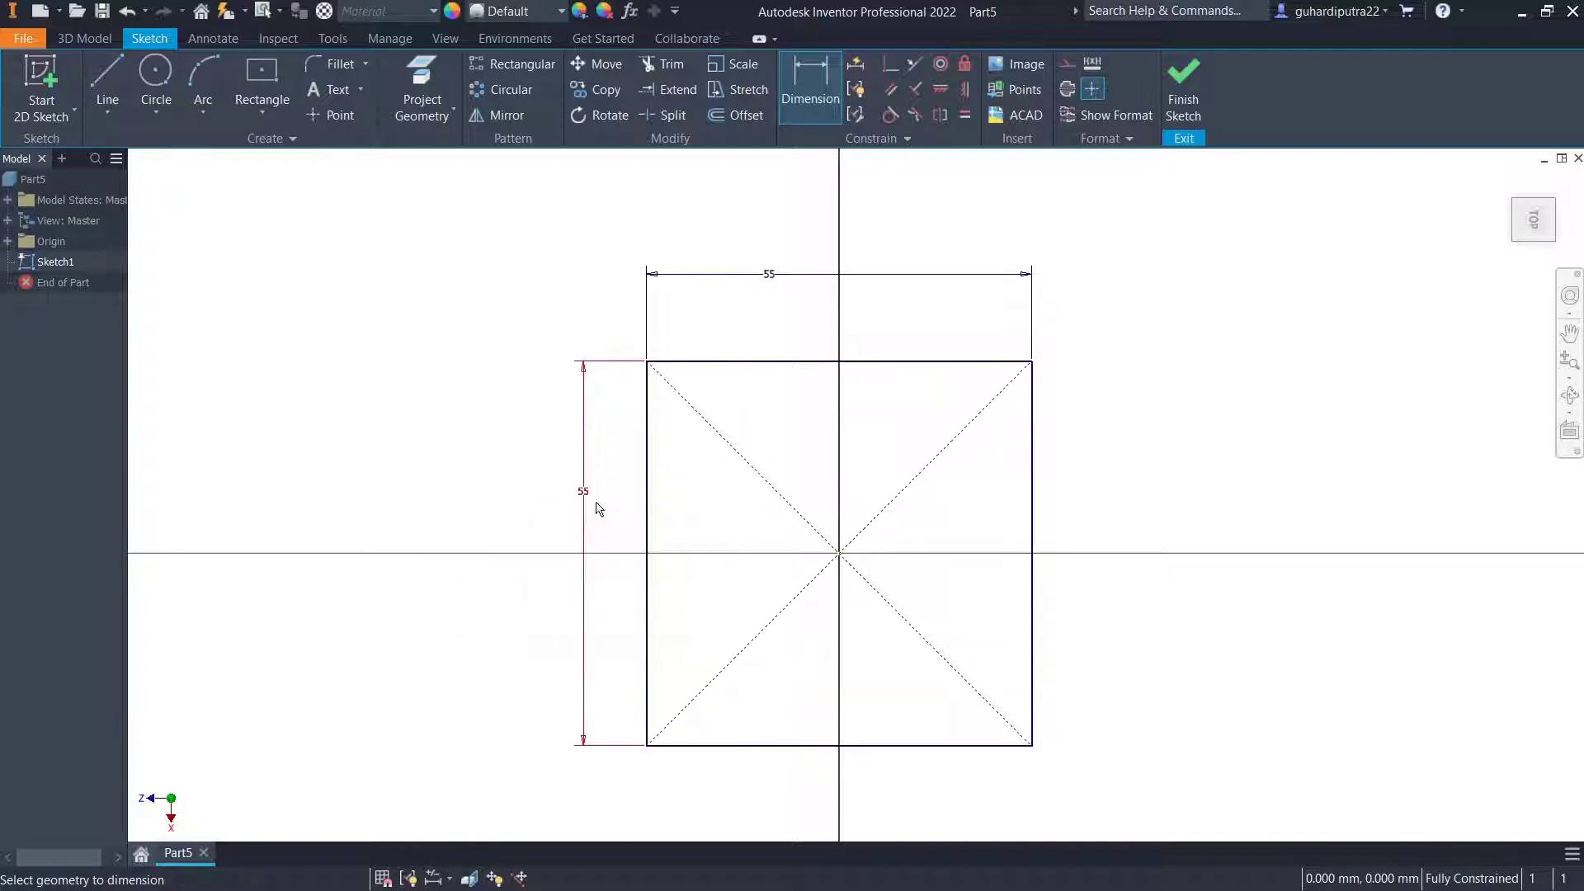
# Sketch a circle about 34 mm in diameter centred on the square.
pyautogui.press('Escape')
pyautogui.press('c')
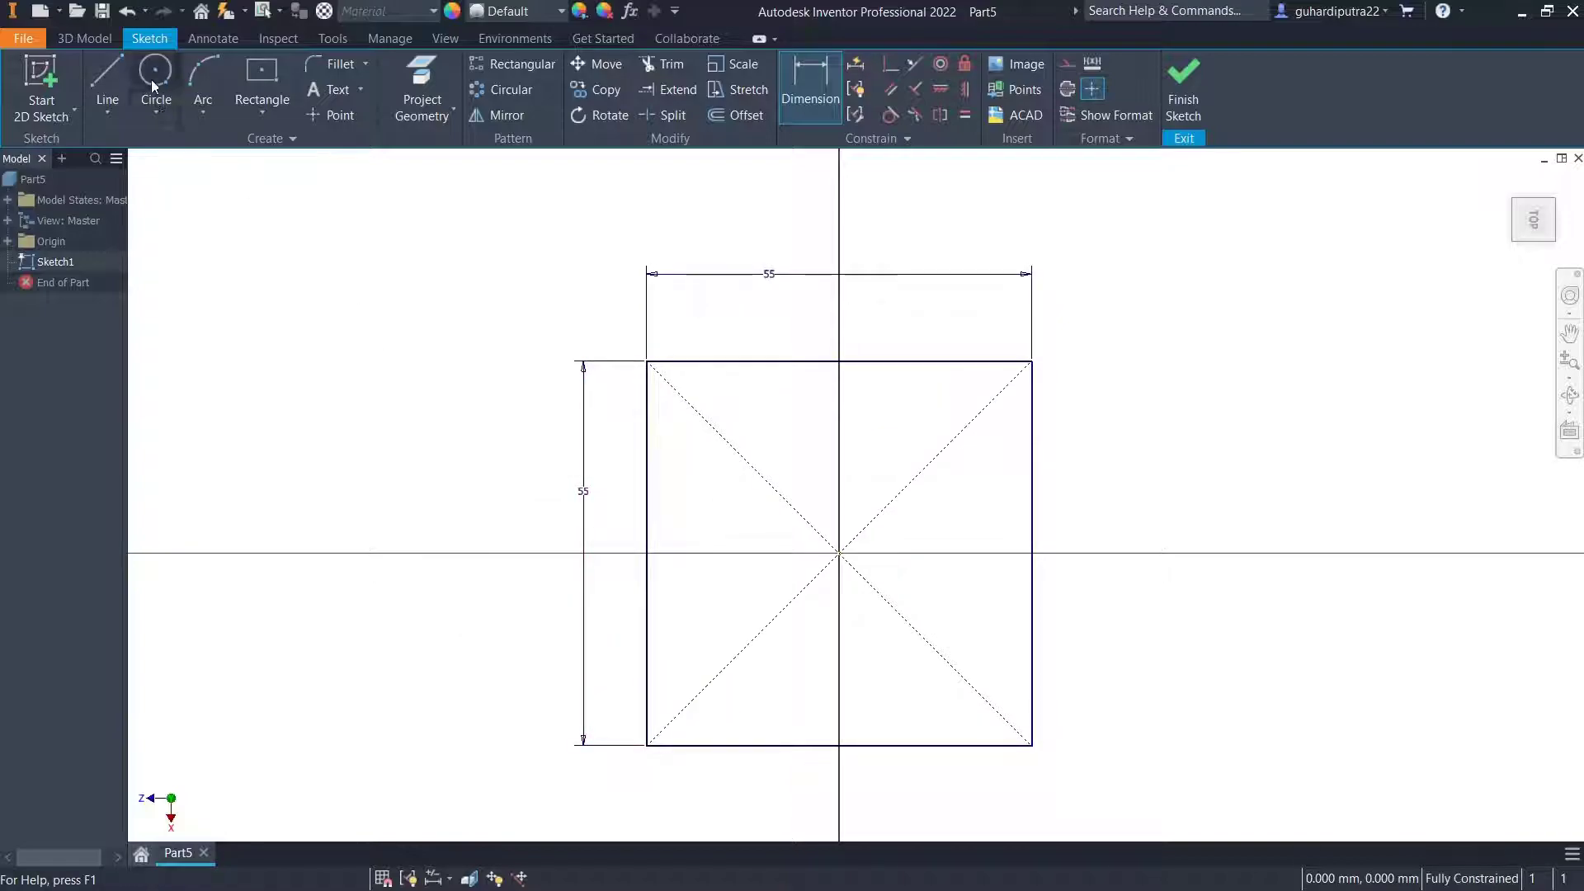
pyautogui.click(839, 554)
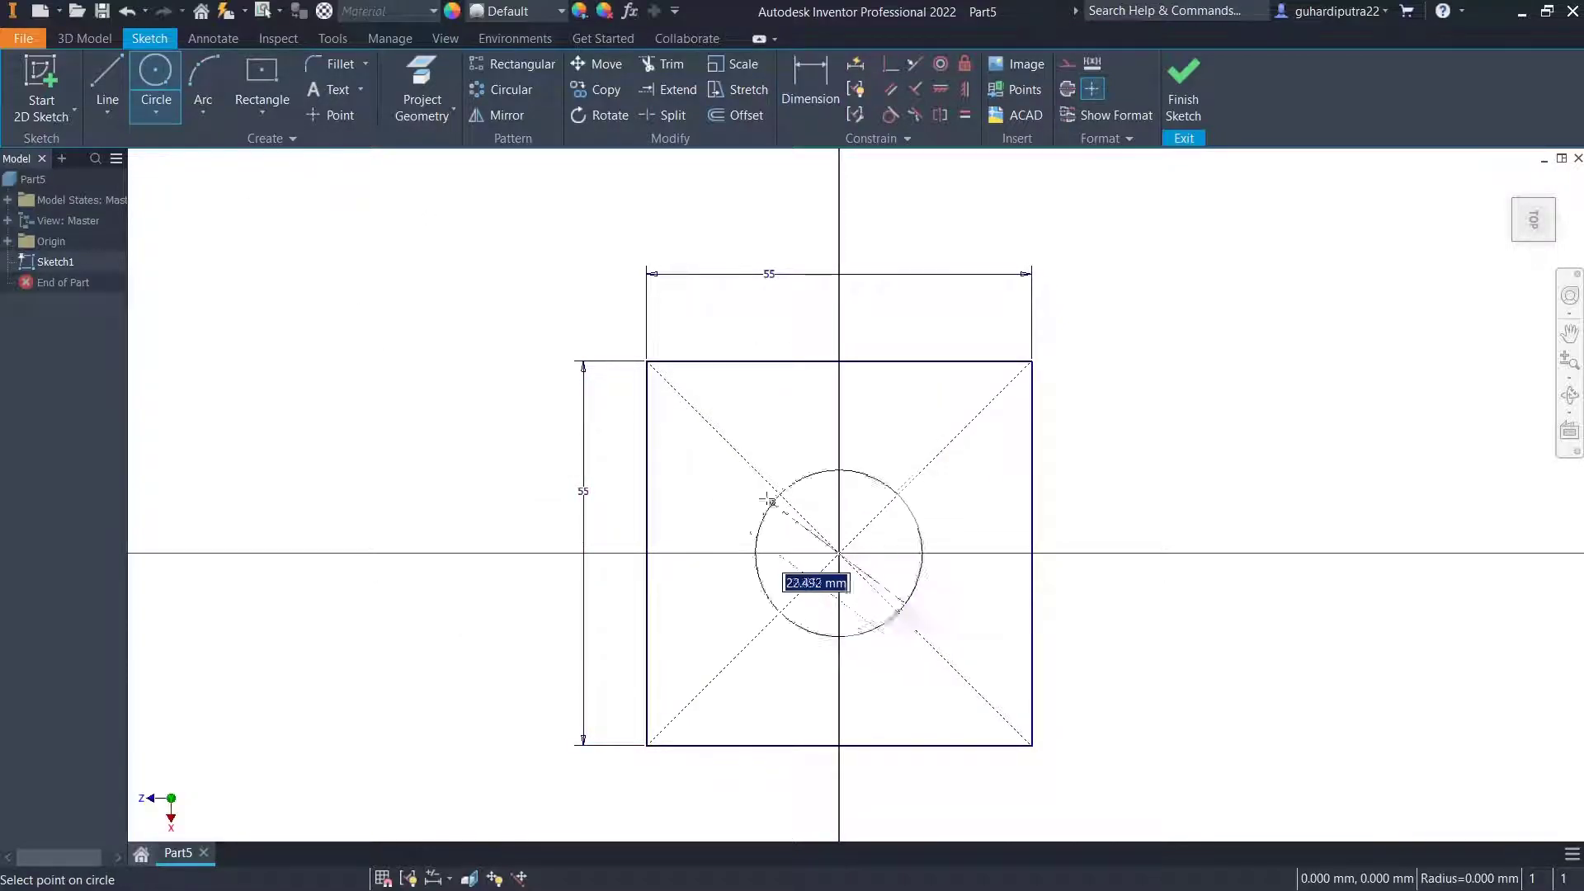
pyautogui.click(728, 509)
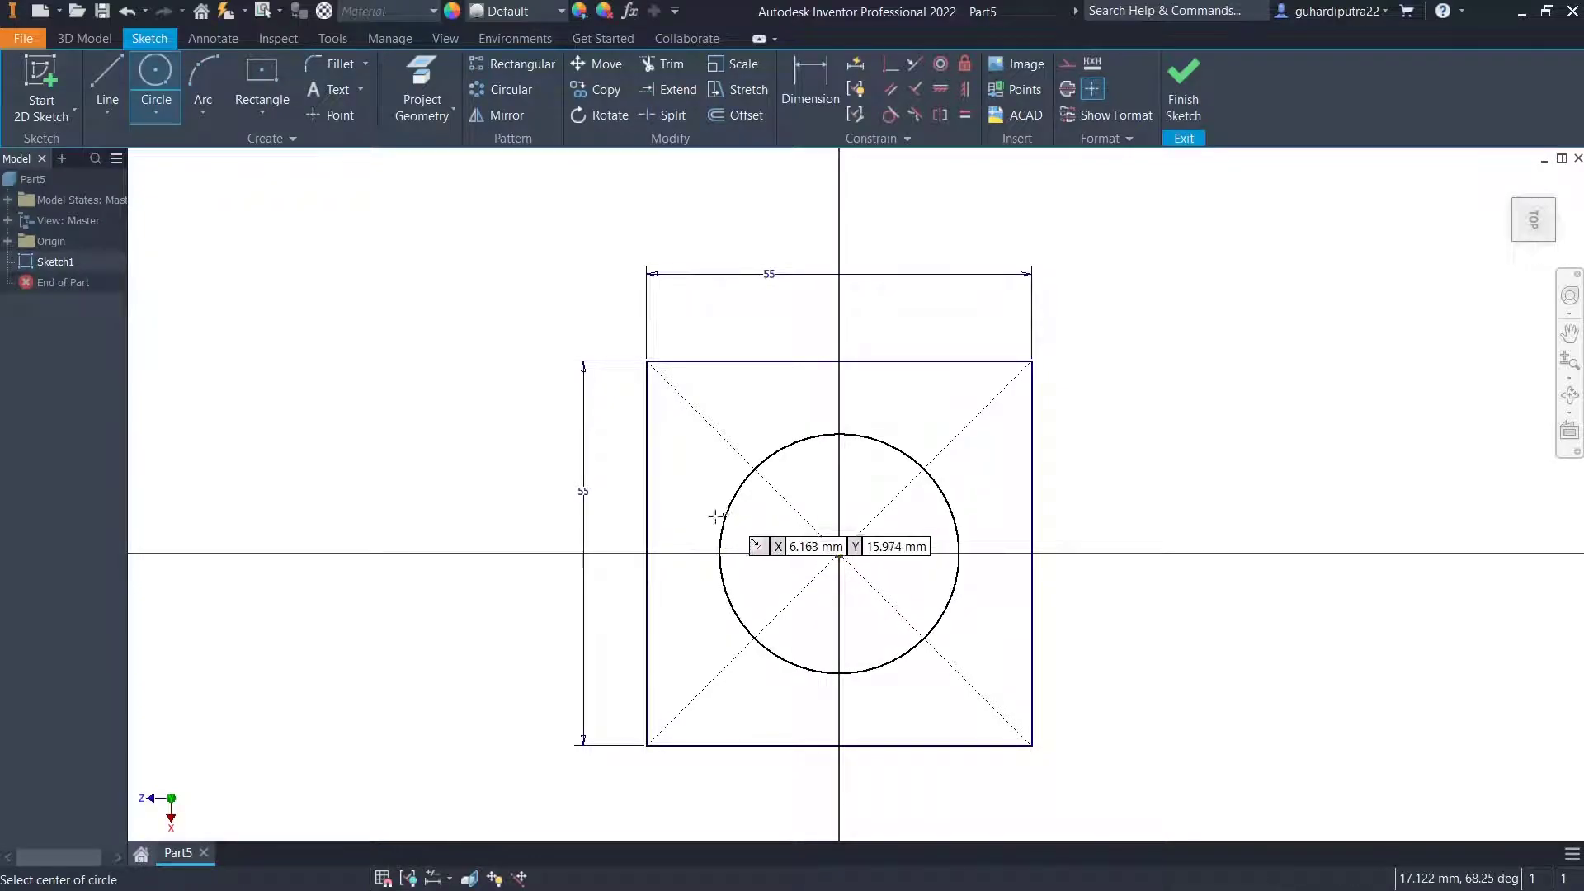
pyautogui.press('Escape')
# Set the centre circle's diameter to 37 mm and finish the sketch.
pyautogui.click(810, 86)
pyautogui.click(901, 460)
pyautogui.click(921, 439)
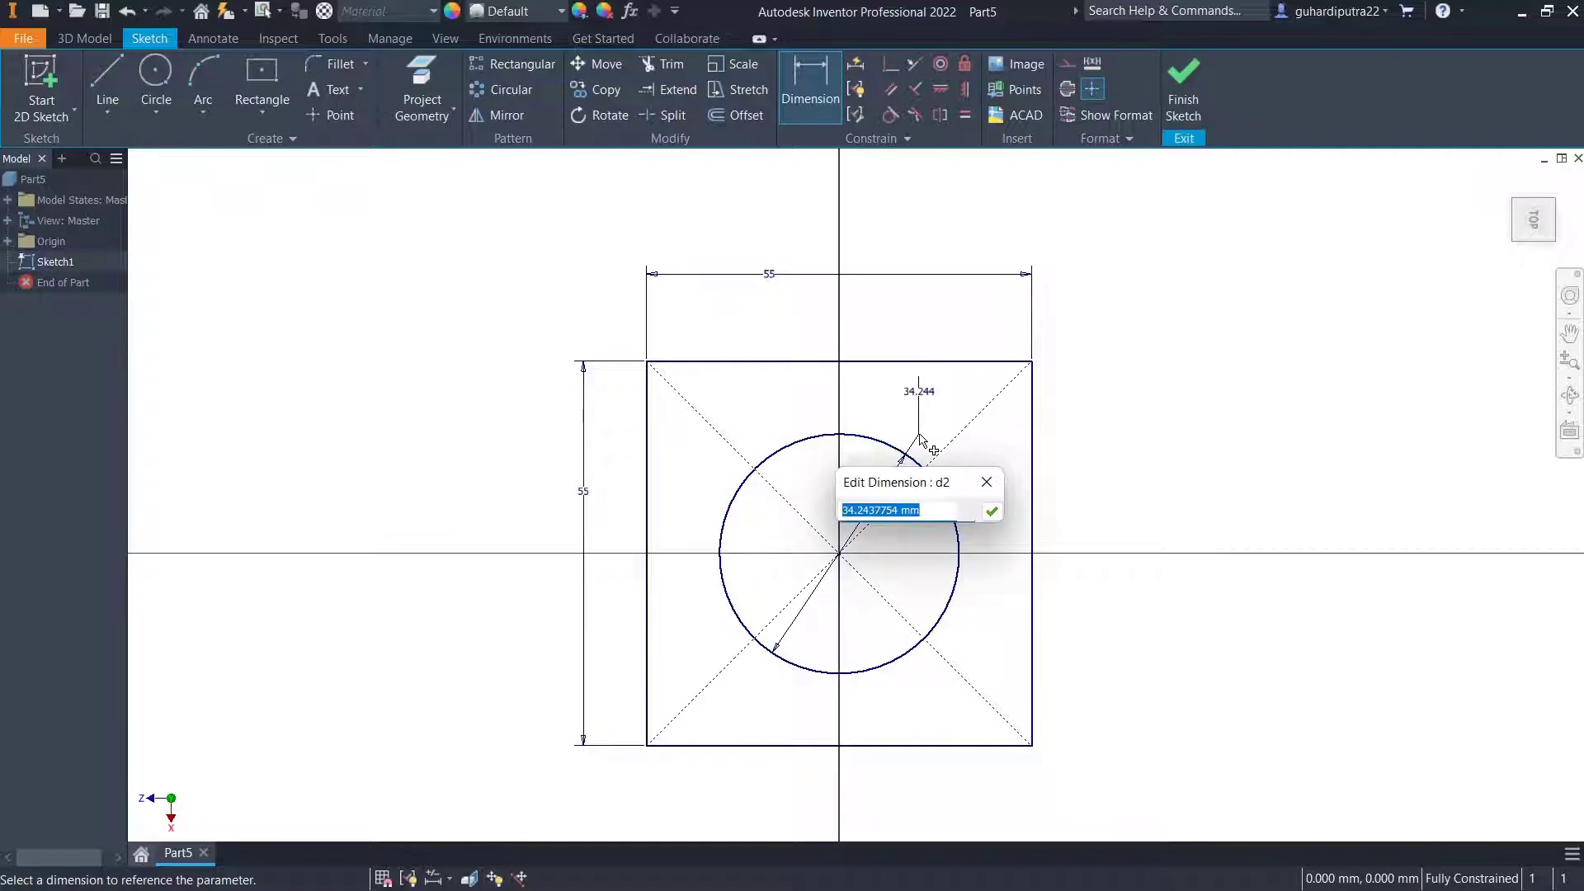
pyautogui.press('Return')
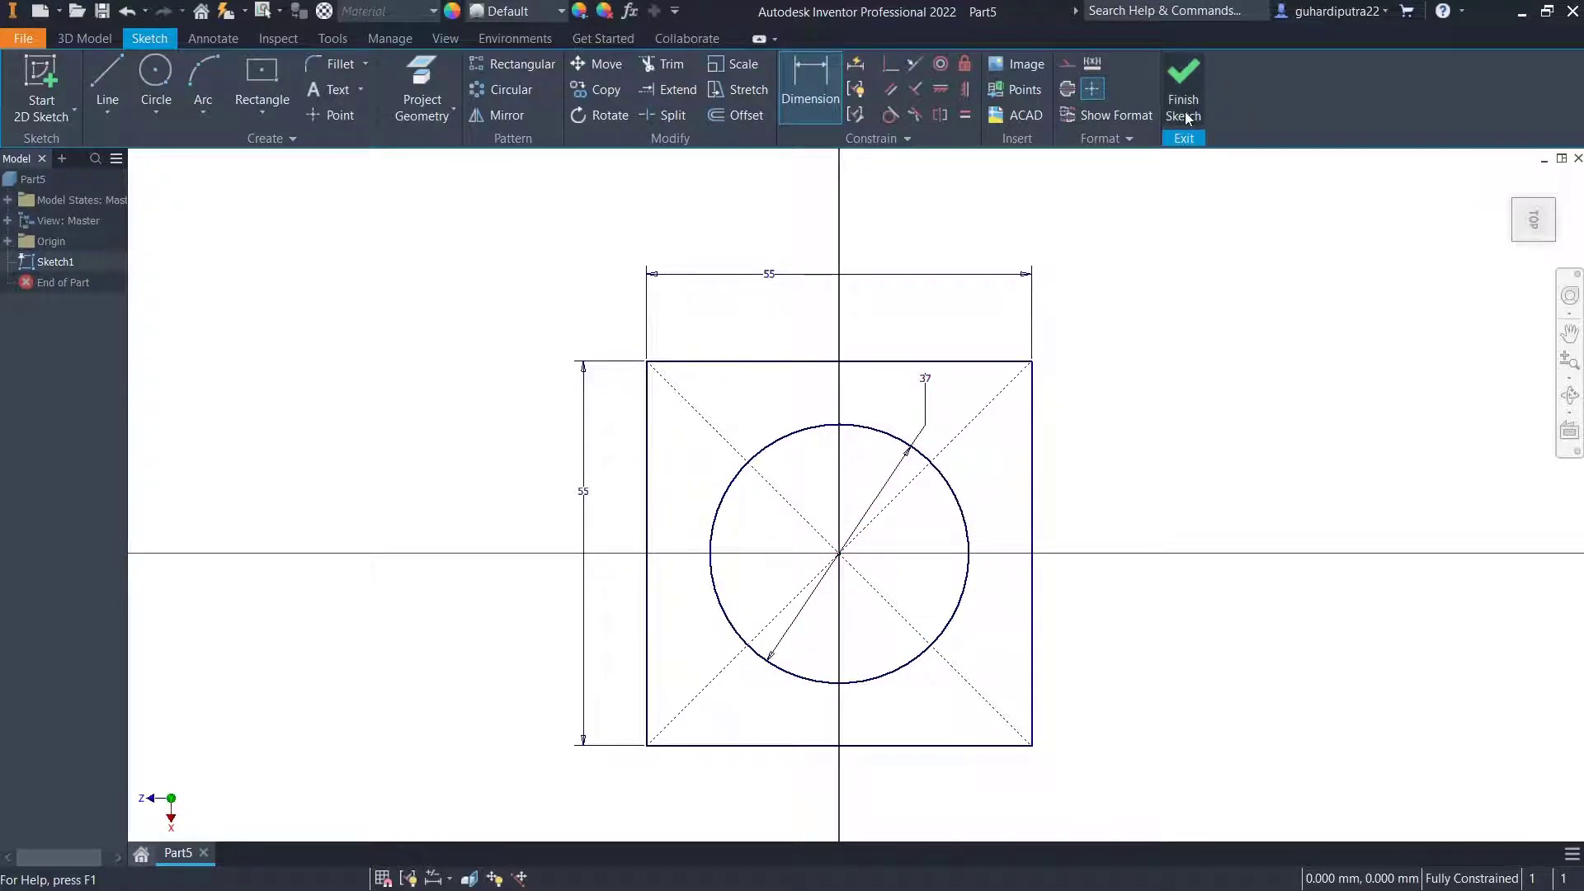
pyautogui.click(1183, 83)
# Extrude the full square, including the circle region, 40 mm in the flipped direction below the sketch plane.
pyautogui.moveTo(1354, 459)
pyautogui.mouseDown(button='middle')
pyautogui.moveTo(1311, 520)
pyautogui.moveTo(1173, 528)
pyautogui.mouseUp(button='middle')
pyautogui.click(112, 86)
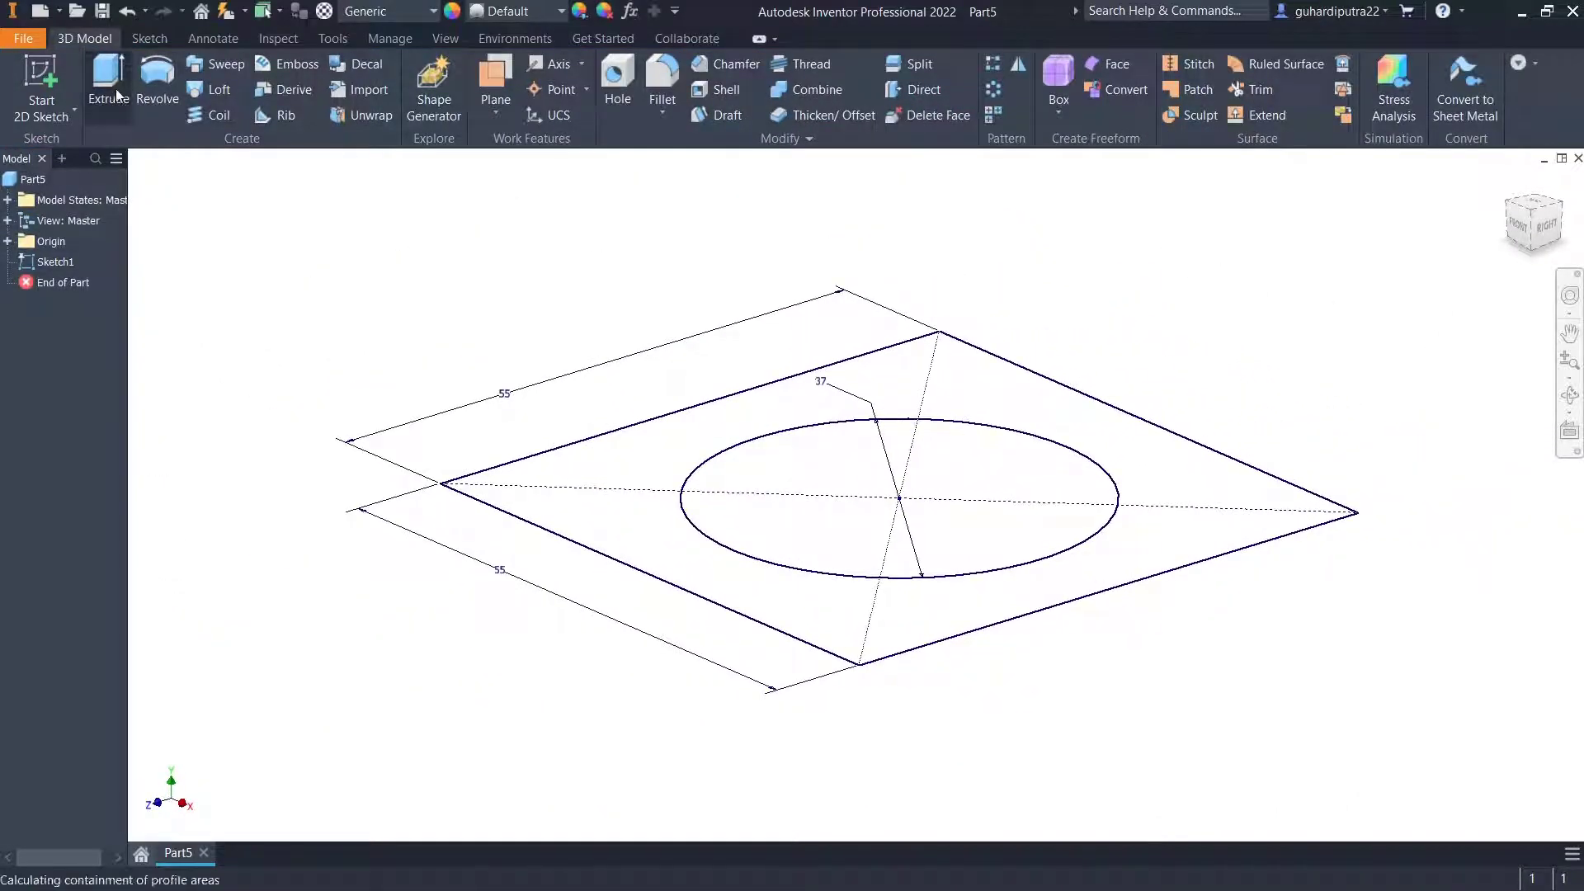
pyautogui.click(772, 495)
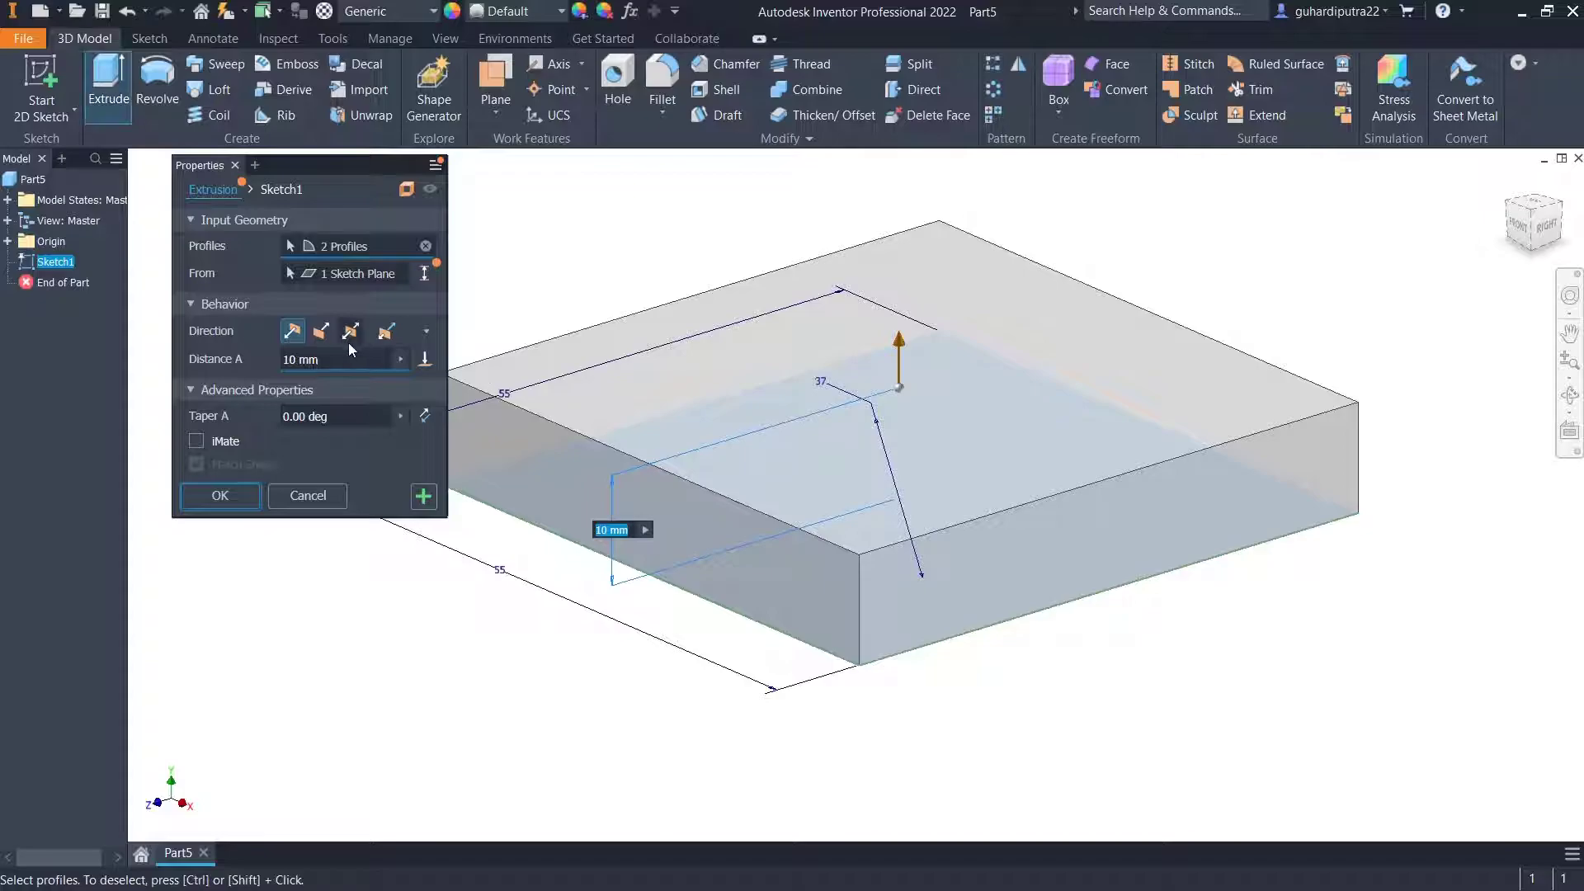
pyautogui.click(320, 330)
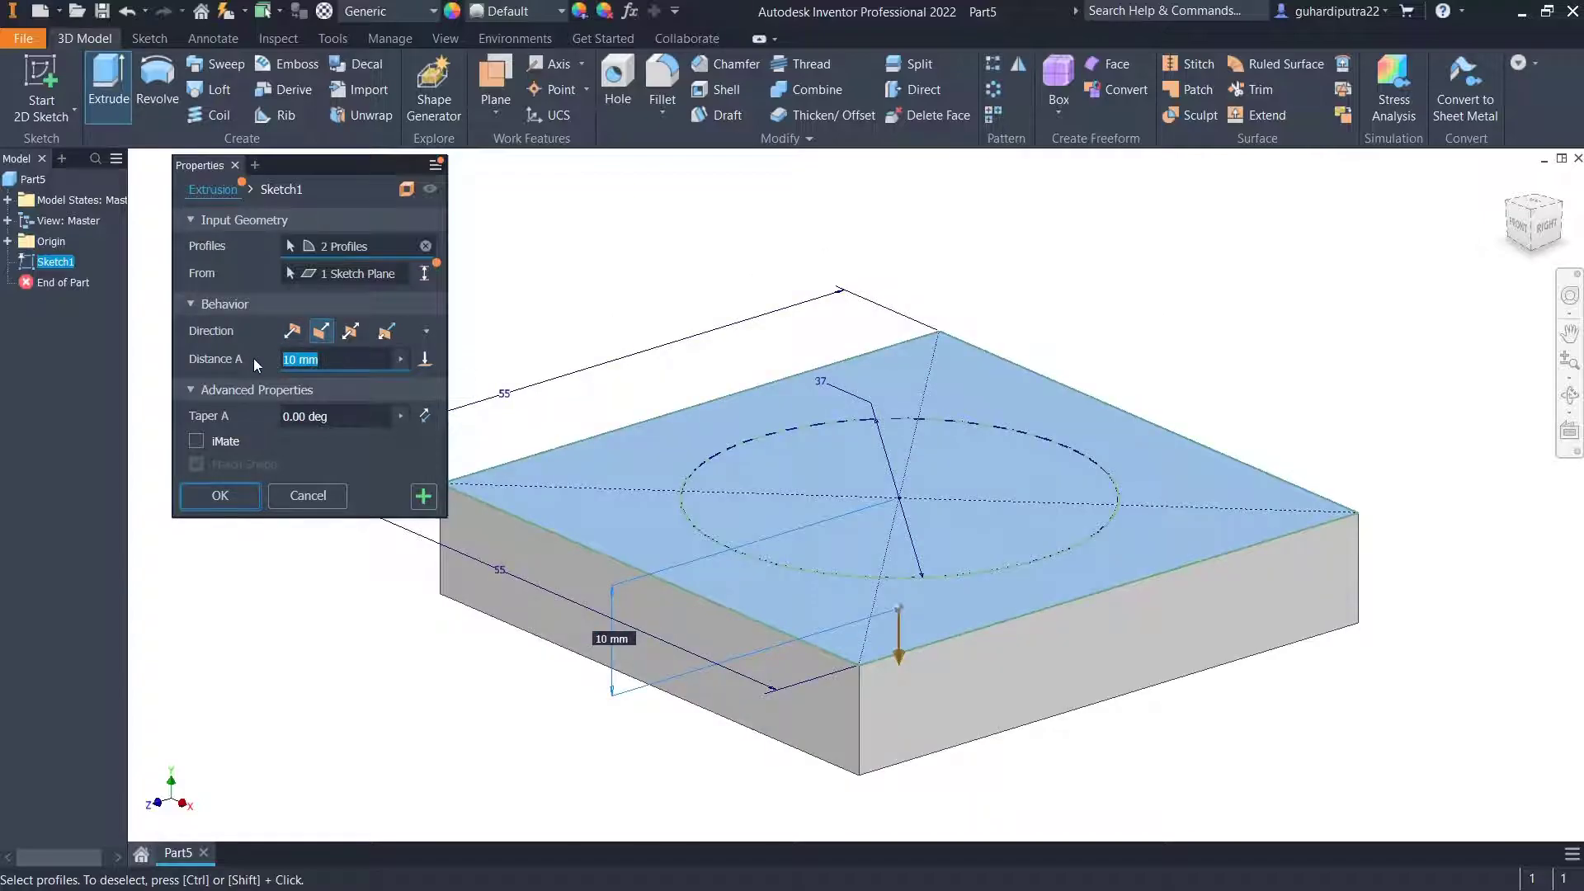
pyautogui.write('40')
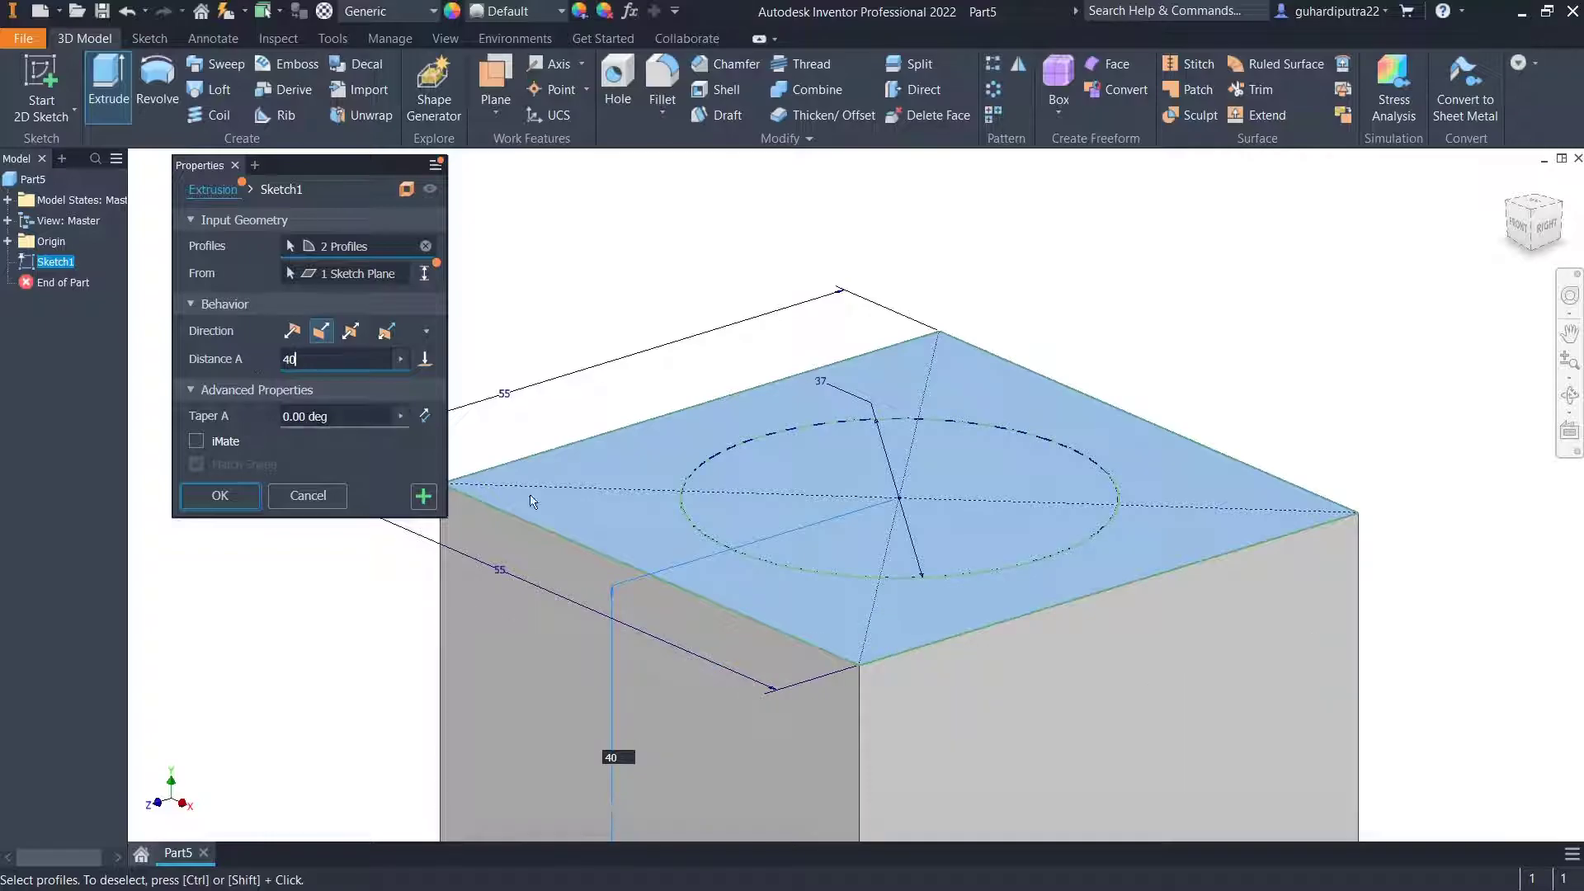
pyautogui.scroll(3, 786, 568)
pyautogui.moveTo(820, 597); pyautogui.dragTo(848, 447, button='middle')
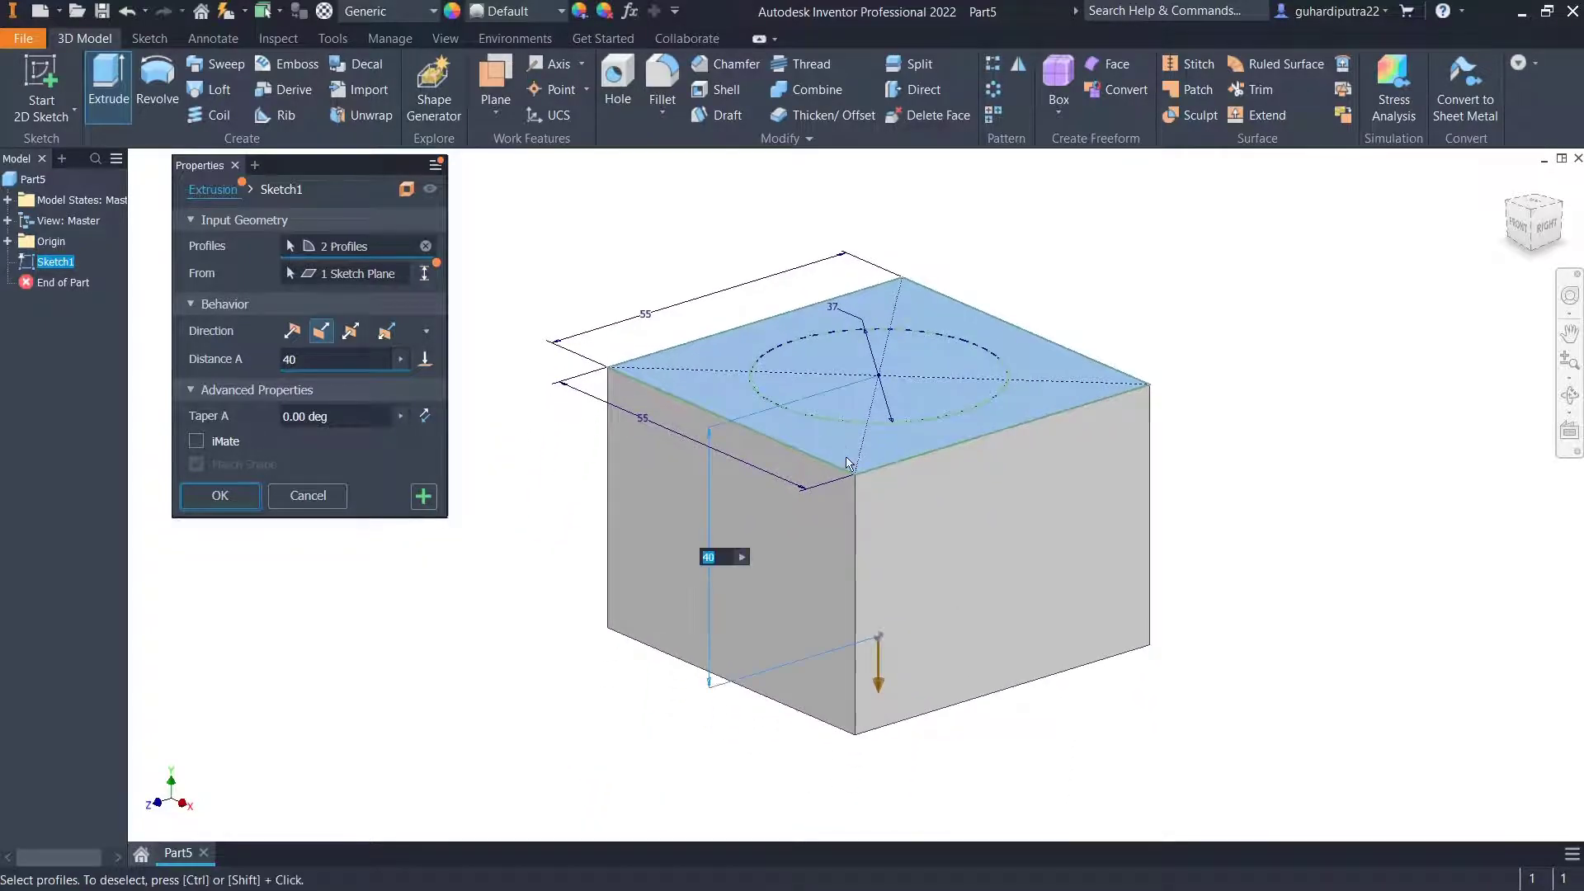
pyautogui.click(427, 498)
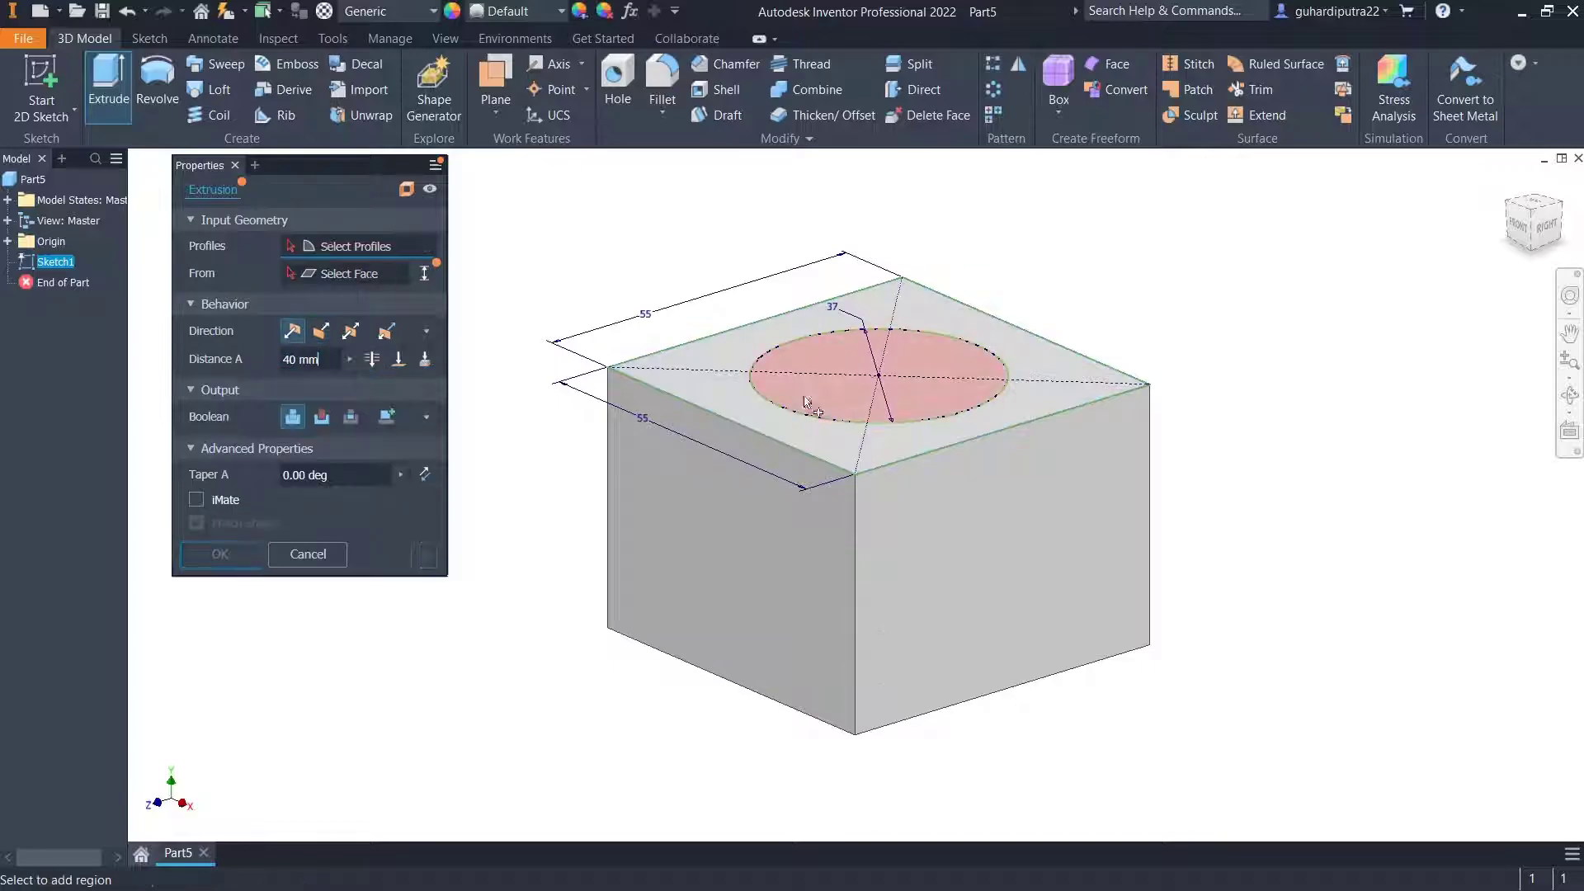
# Cut the circle region 15 mm down into the block from its upper face.
pyautogui.click(822, 381)
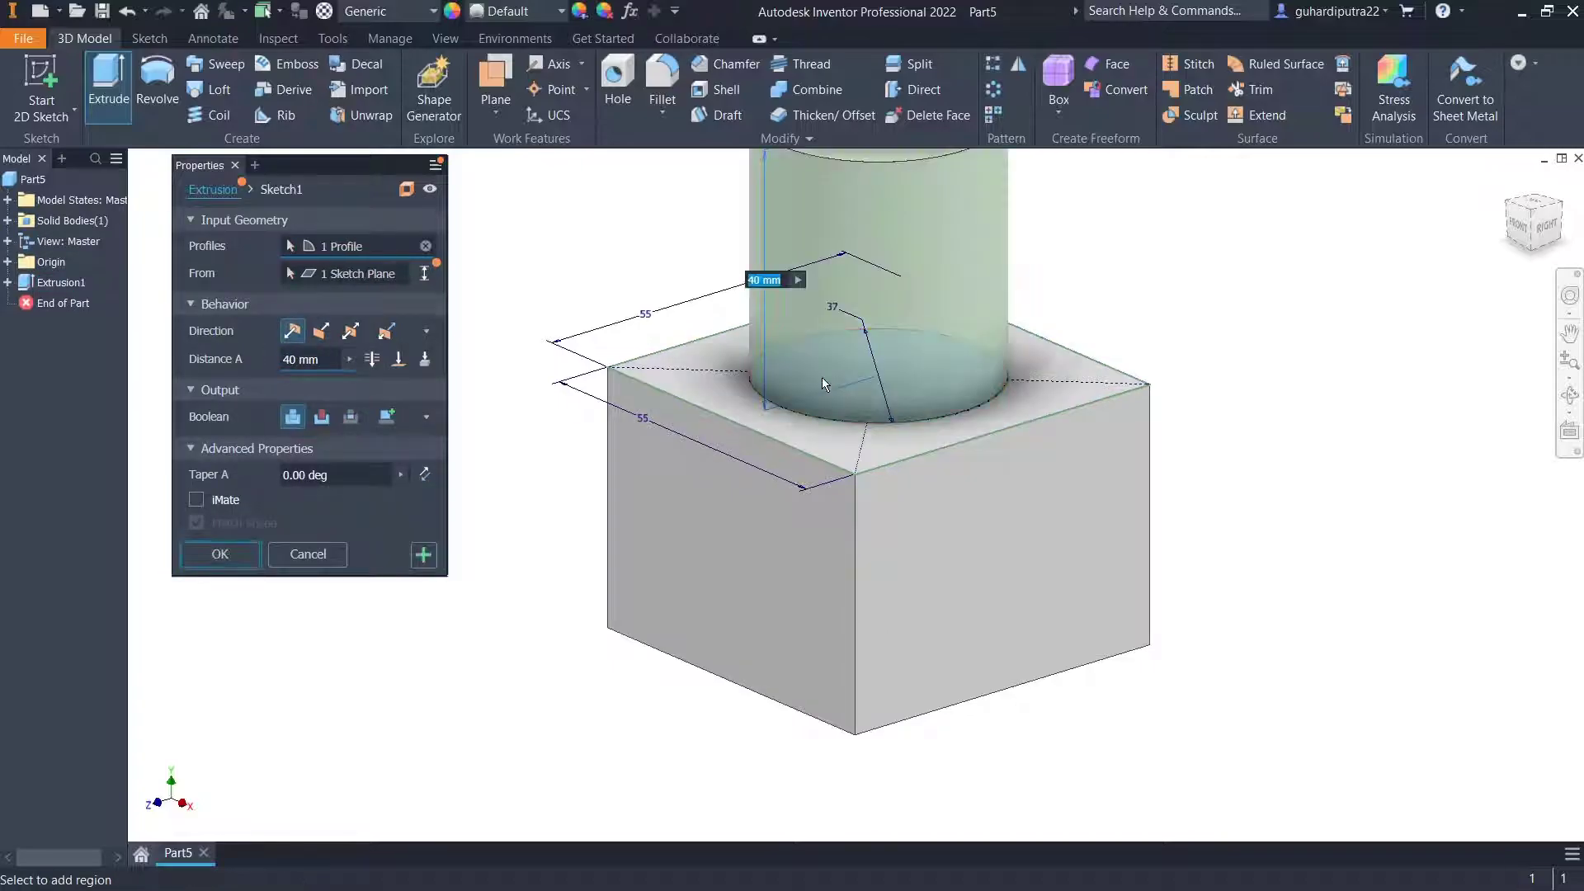
pyautogui.write('15')
pyautogui.click(321, 331)
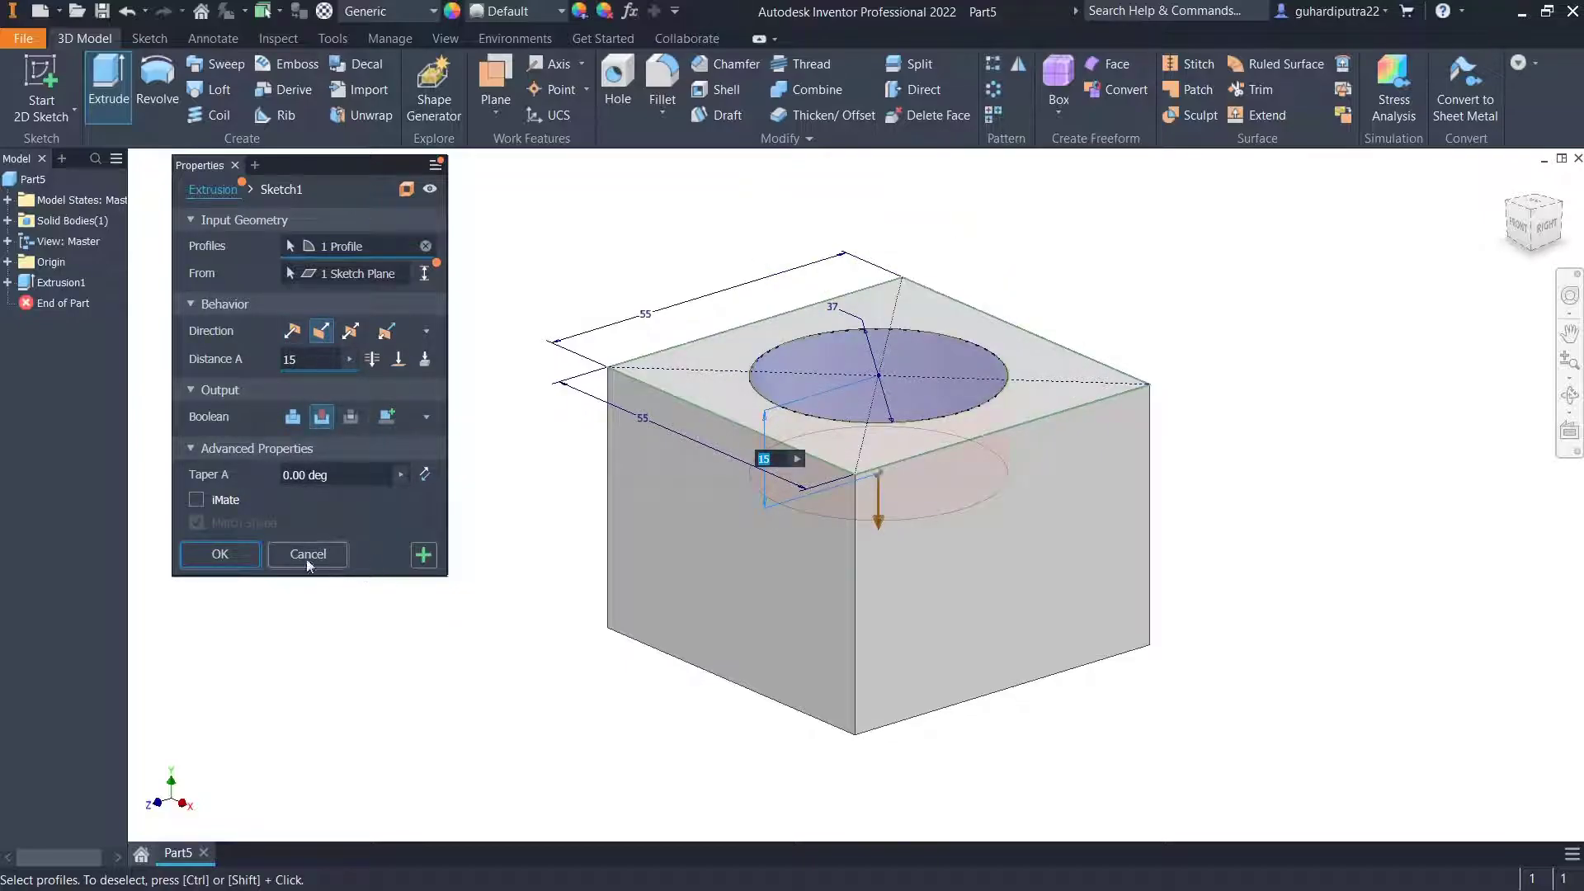
pyautogui.click(226, 557)
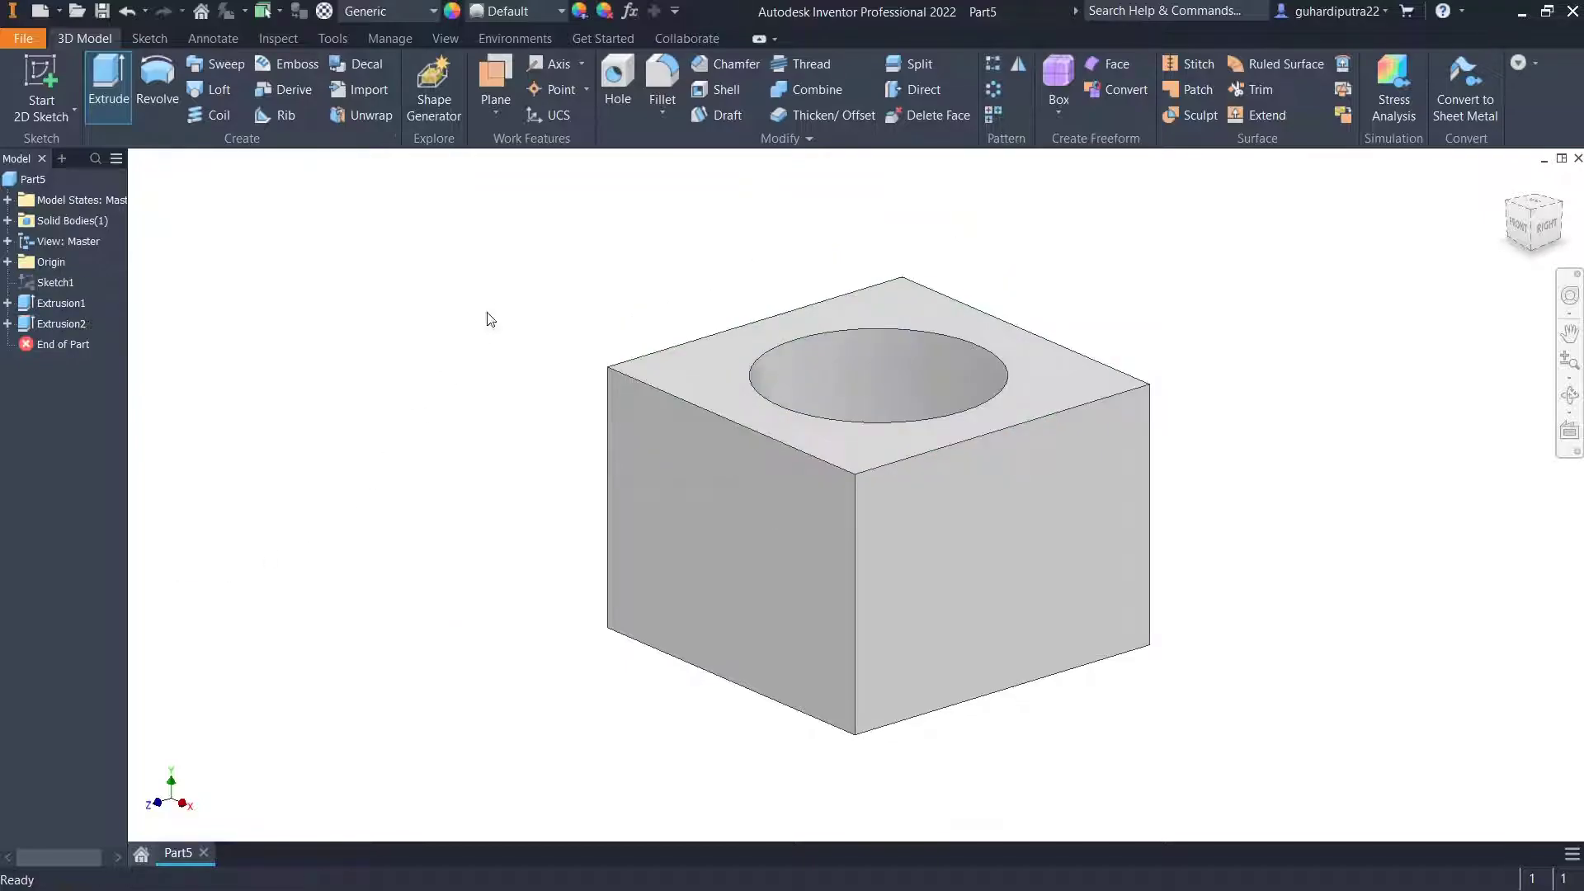
# Chamfer the bottom edge of the circular recess with a distance of 5 mm.
pyautogui.click(714, 65)
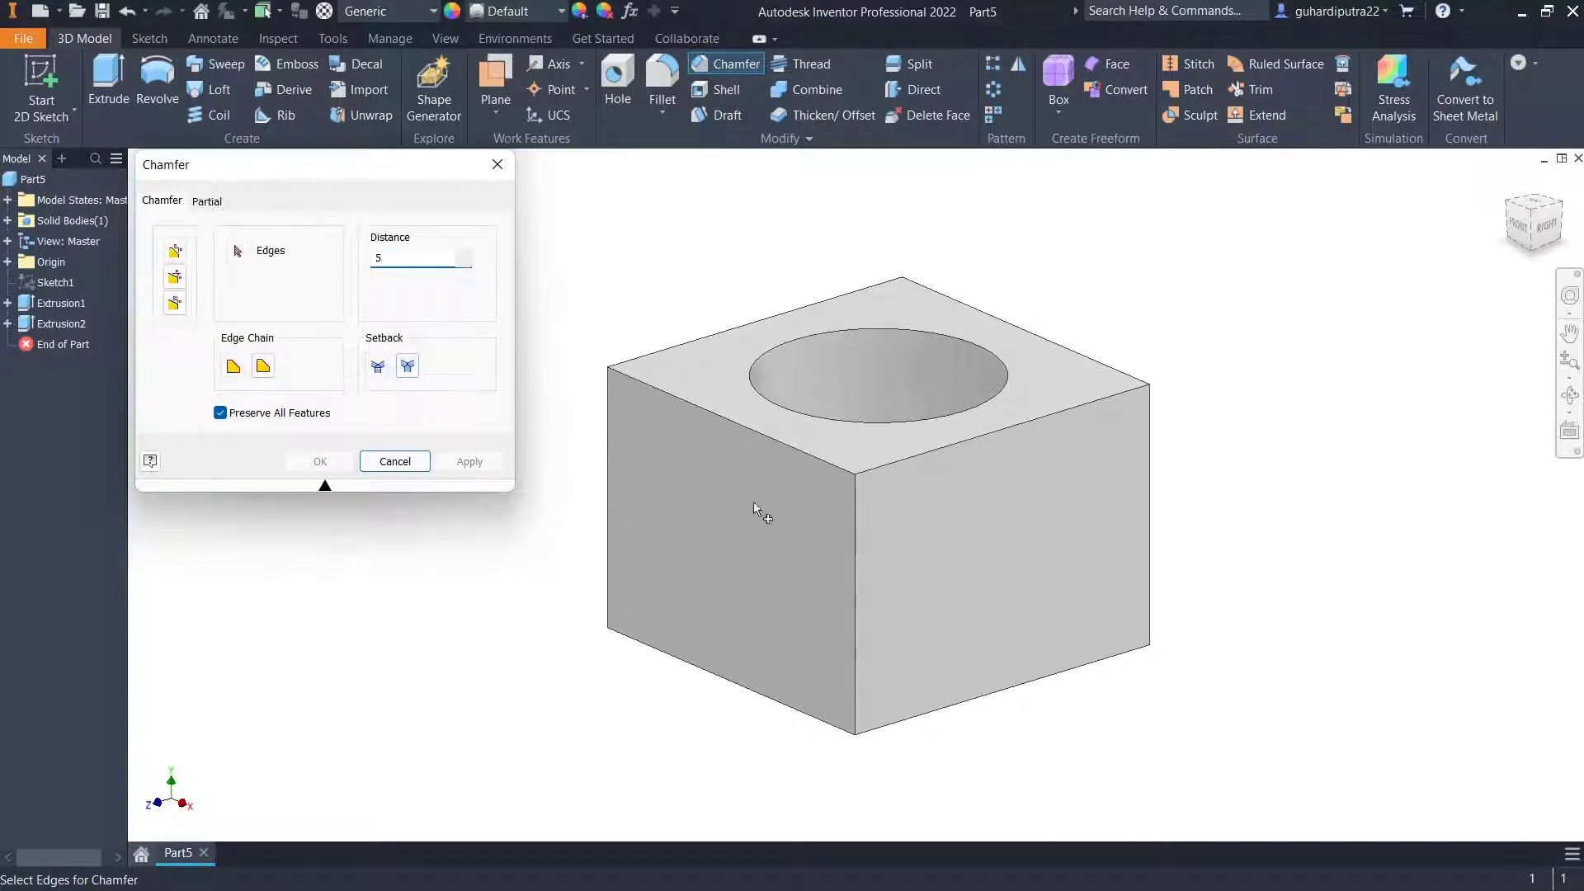
pyautogui.keyDown('shift'); pyautogui.moveTo(672, 515); pyautogui.dragTo(655, 555, button='middle'); pyautogui.keyUp('shift')
pyautogui.click(808, 341)
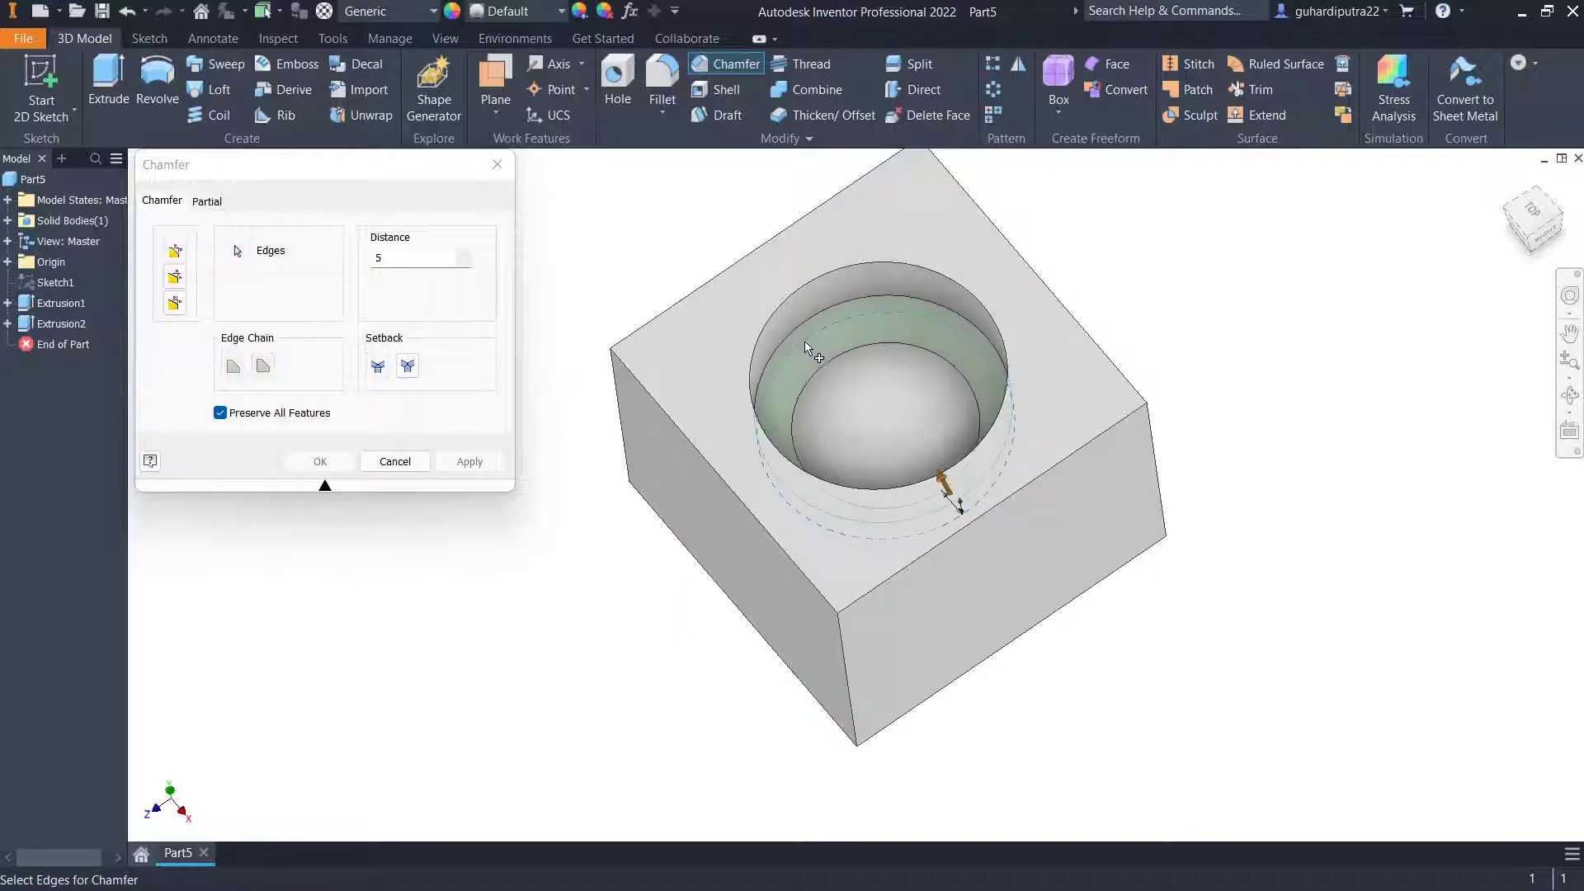
pyautogui.click(320, 461)
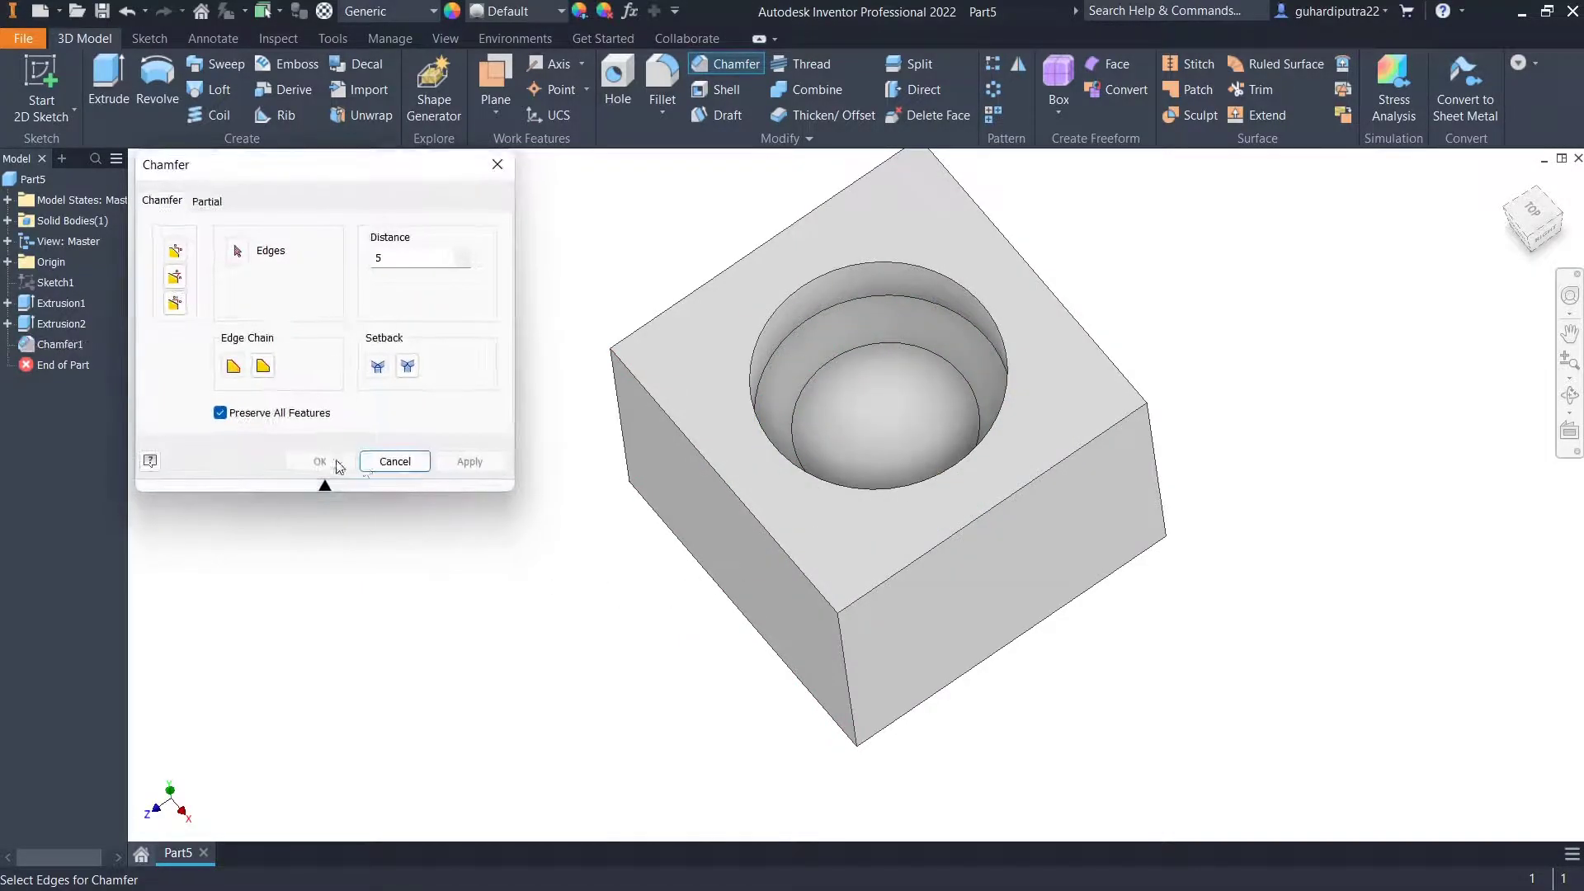
# Start a sketch on the YZ Plane, turn the view upright, and slice the graphics to expose the block's section.
pyautogui.keyDown('shift'); pyautogui.moveTo(820, 513); pyautogui.dragTo(806, 541, button='middle'); pyautogui.keyUp('shift')
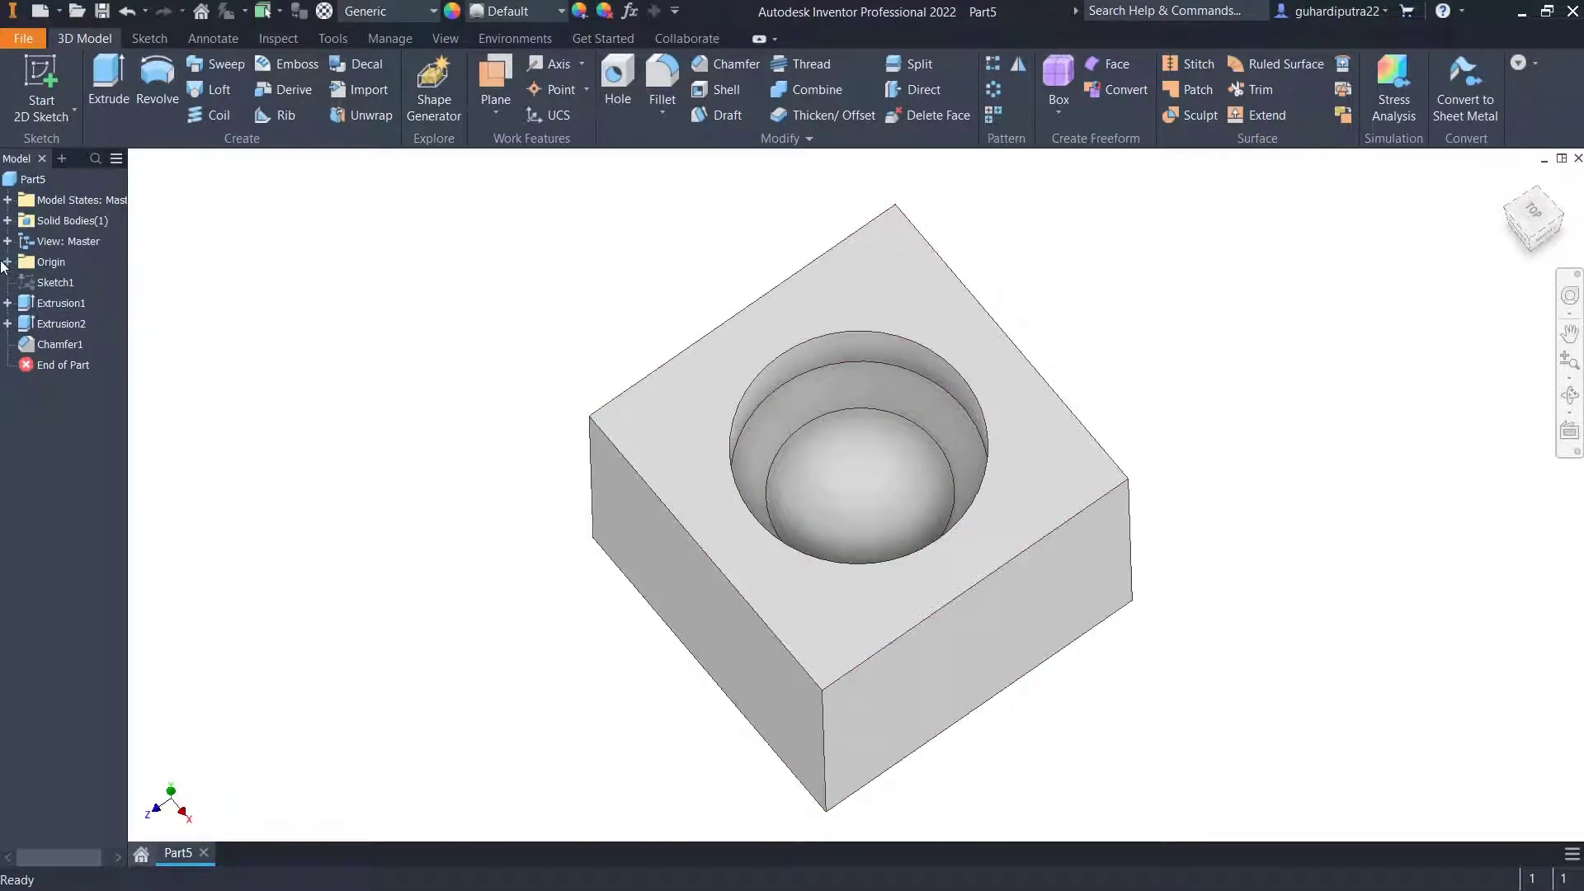
pyautogui.click(8, 262)
pyautogui.click(73, 282)
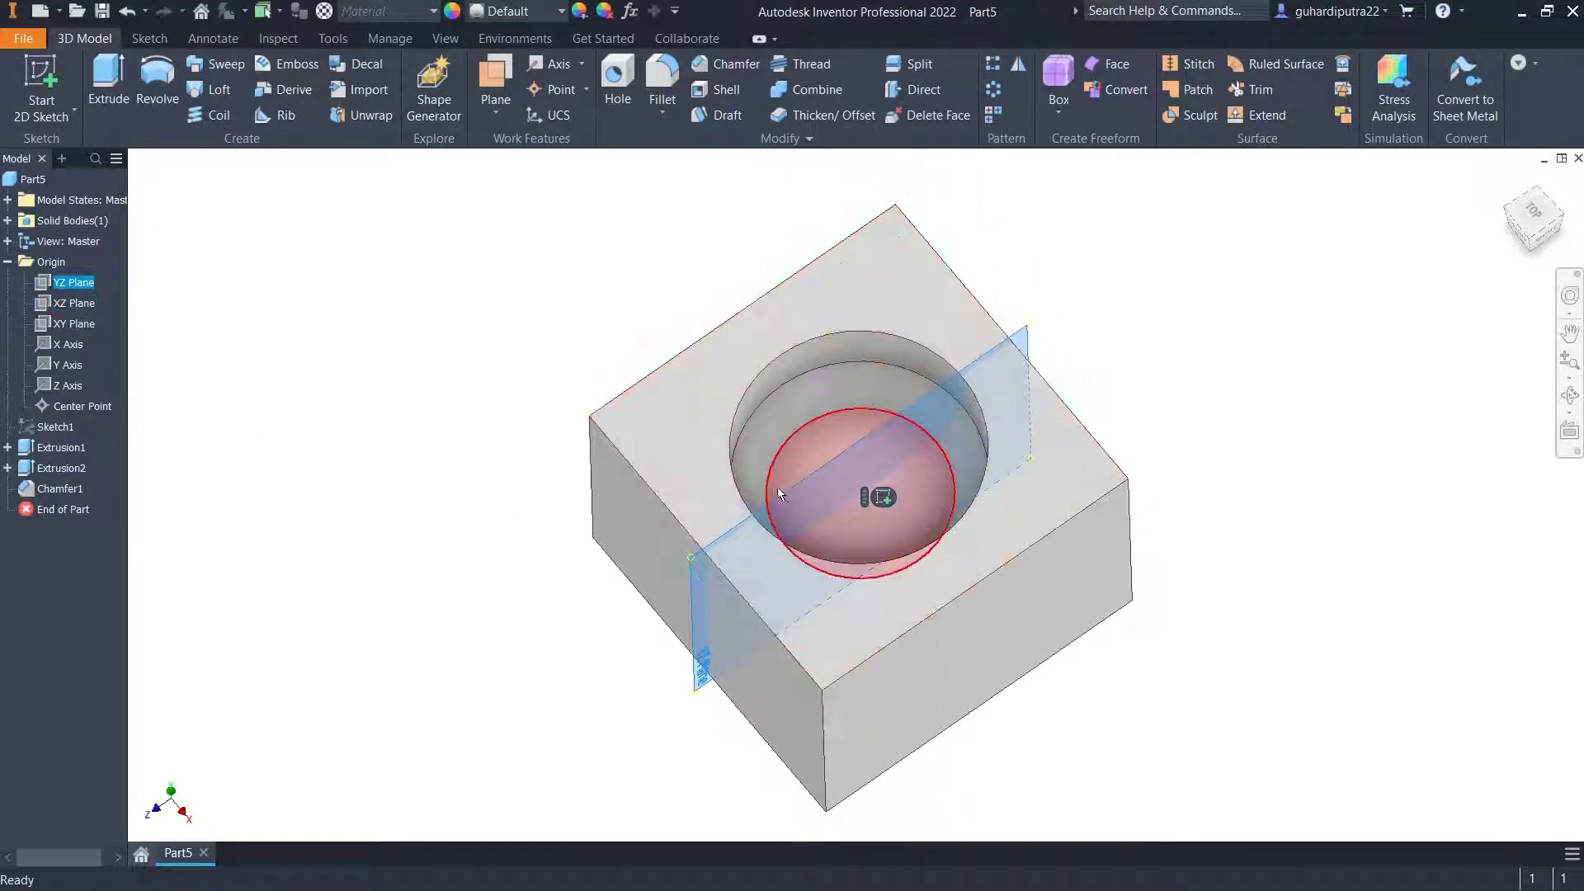
pyautogui.click(882, 497)
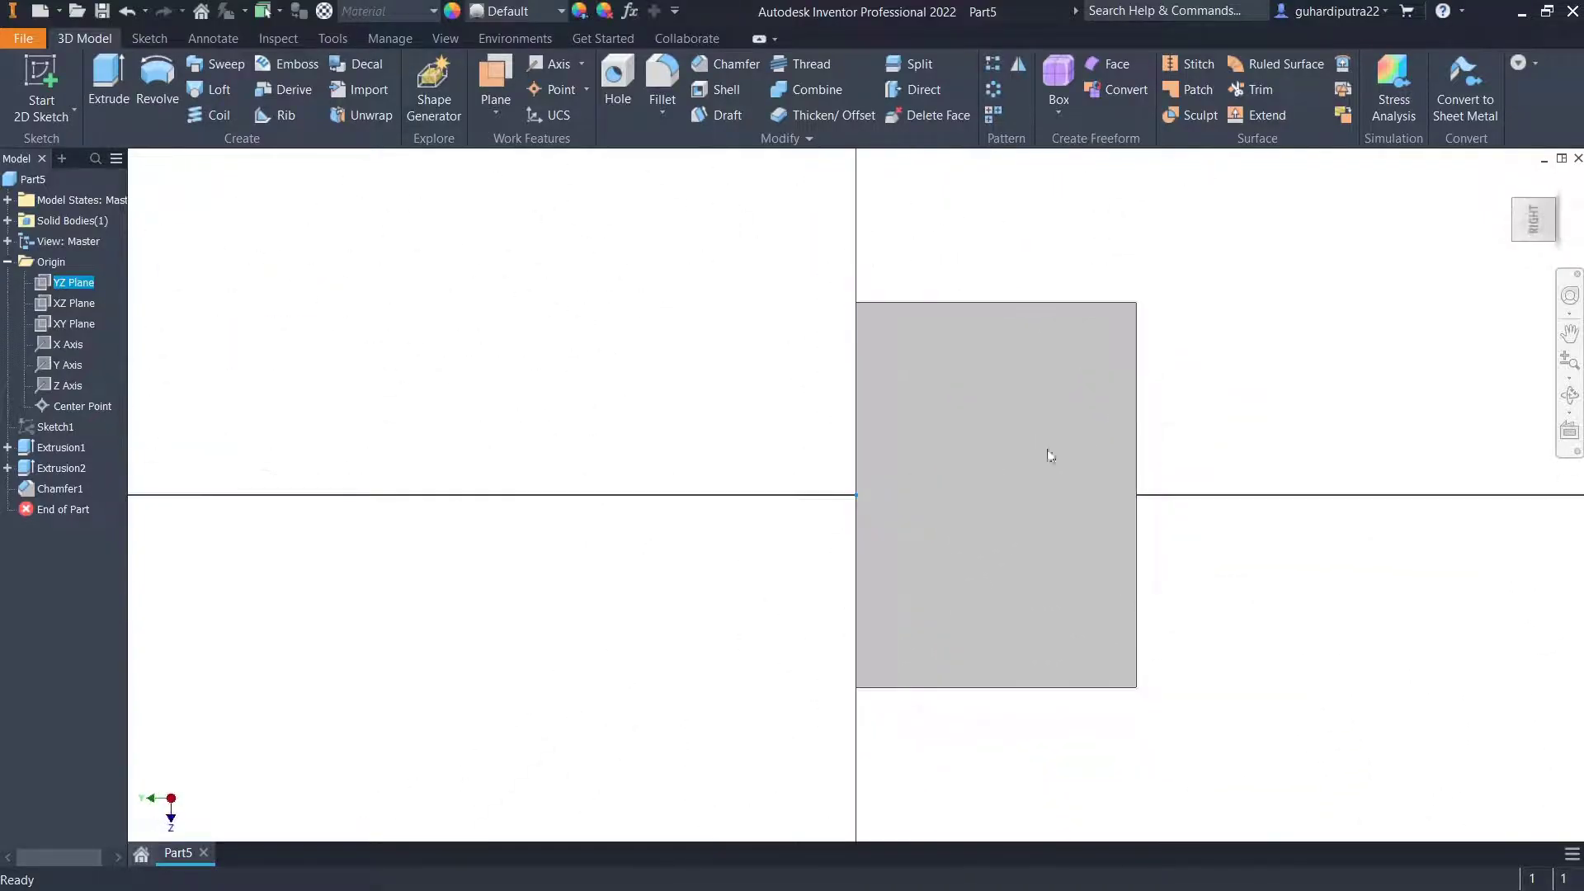
pyautogui.click(1574, 193)
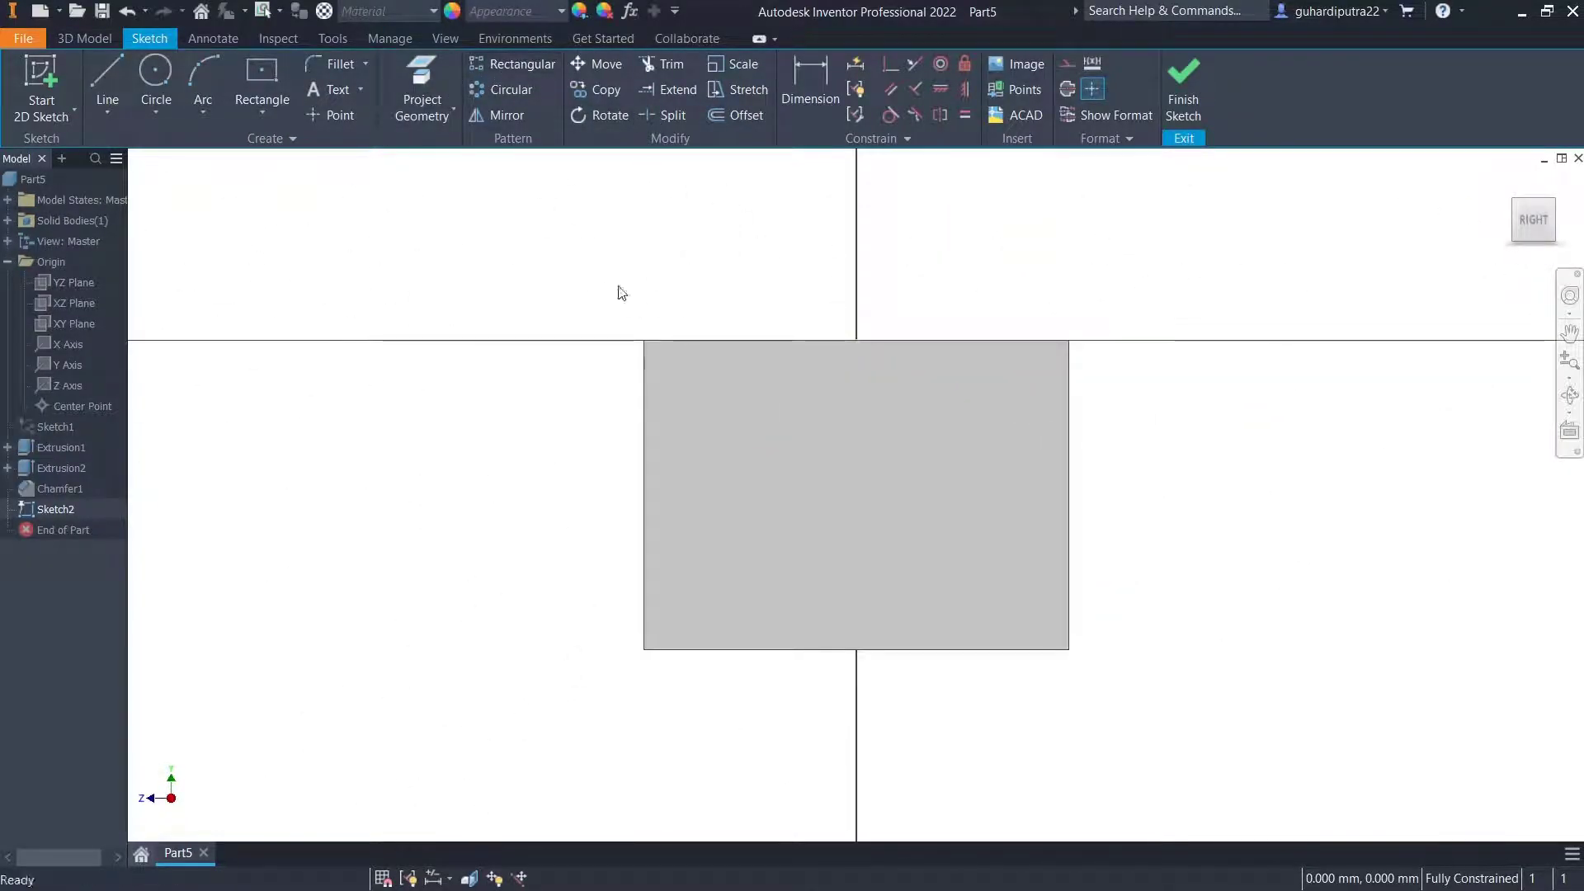
pyautogui.click(470, 878)
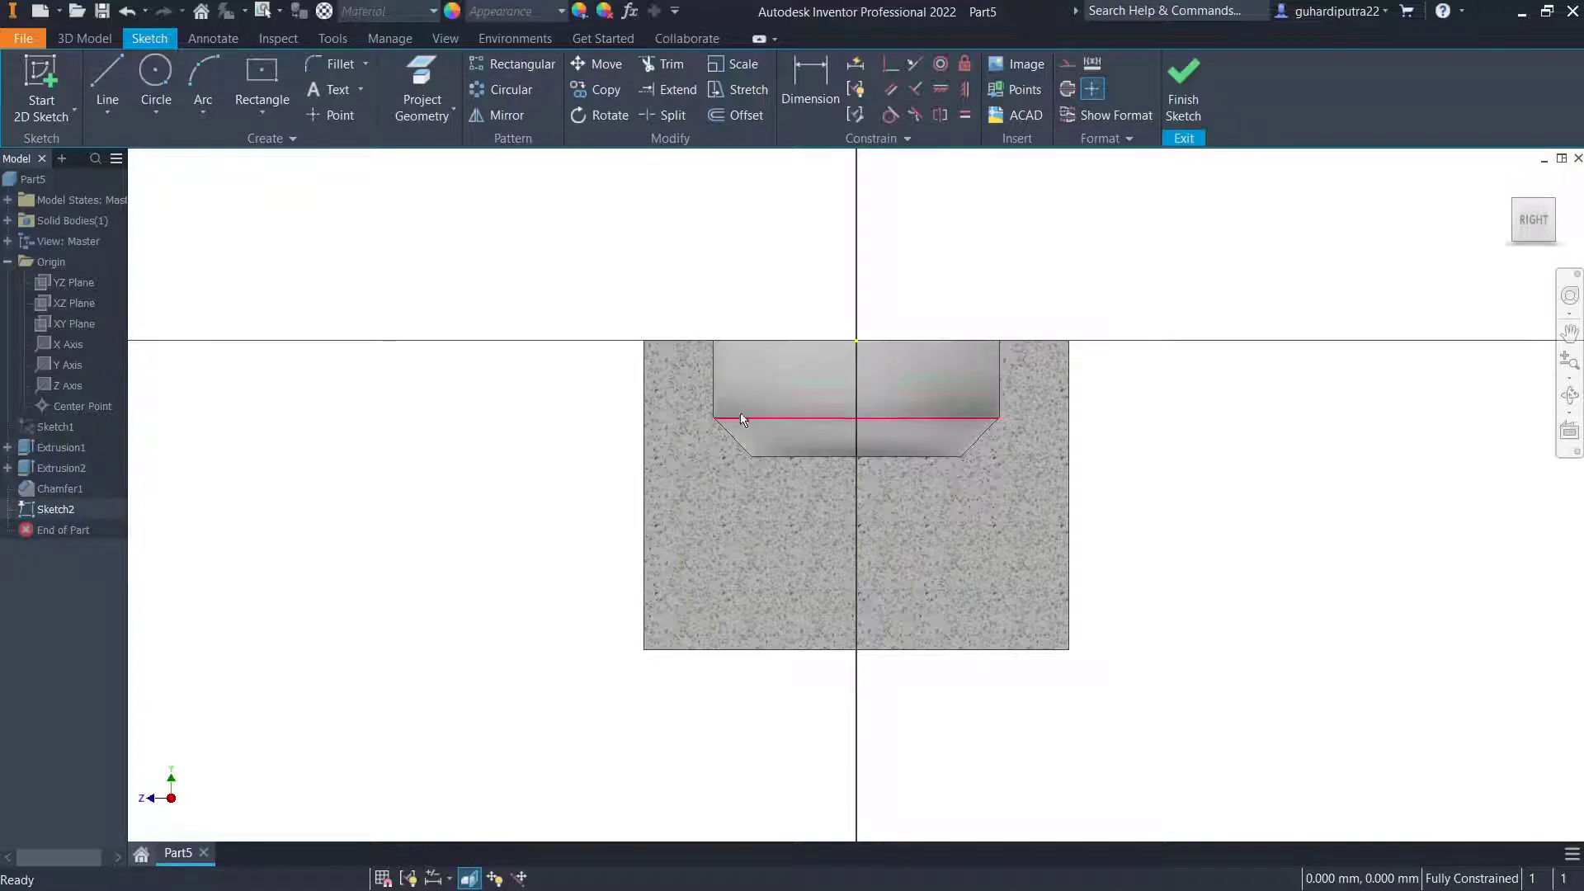
# Draw an 18 mm vertical line downward from the centre of the recess floor.
pyautogui.click(108, 87)
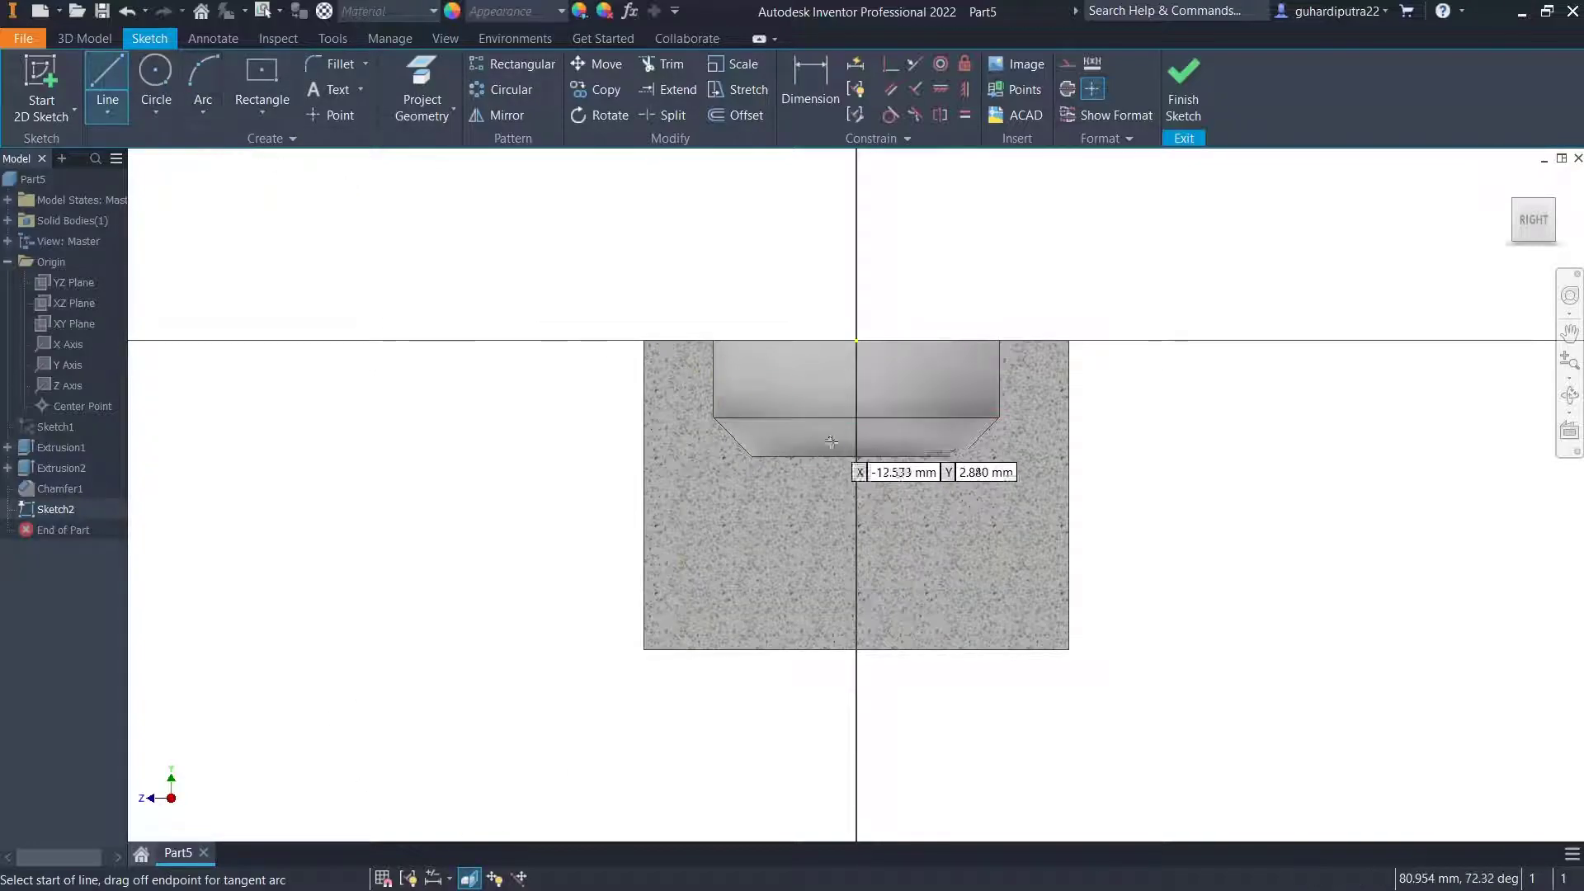
pyautogui.click(857, 457)
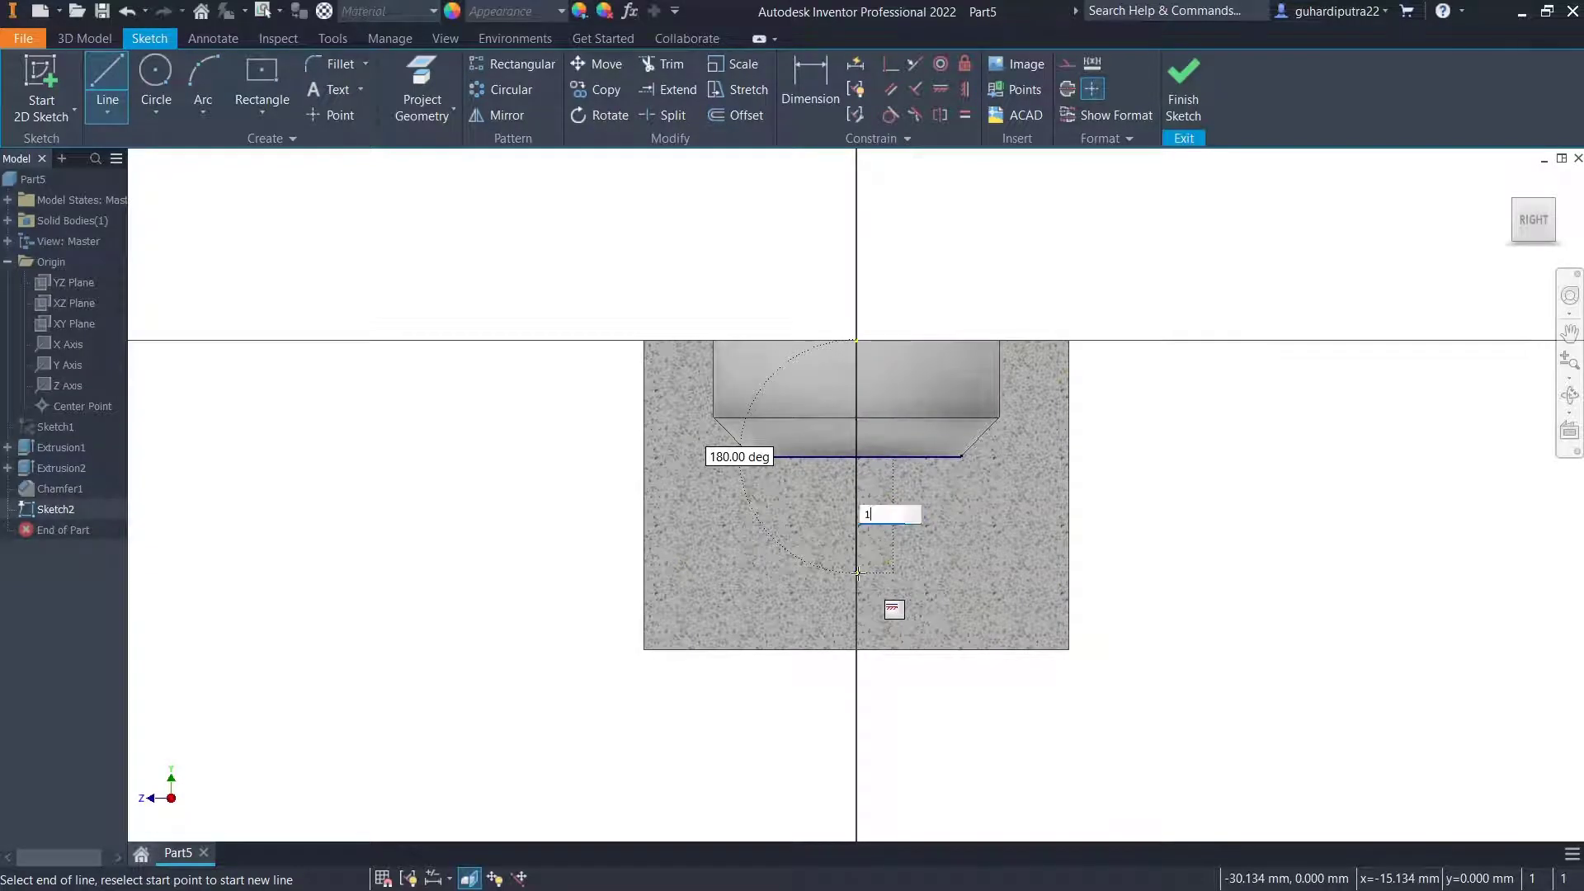
pyautogui.press('Return')
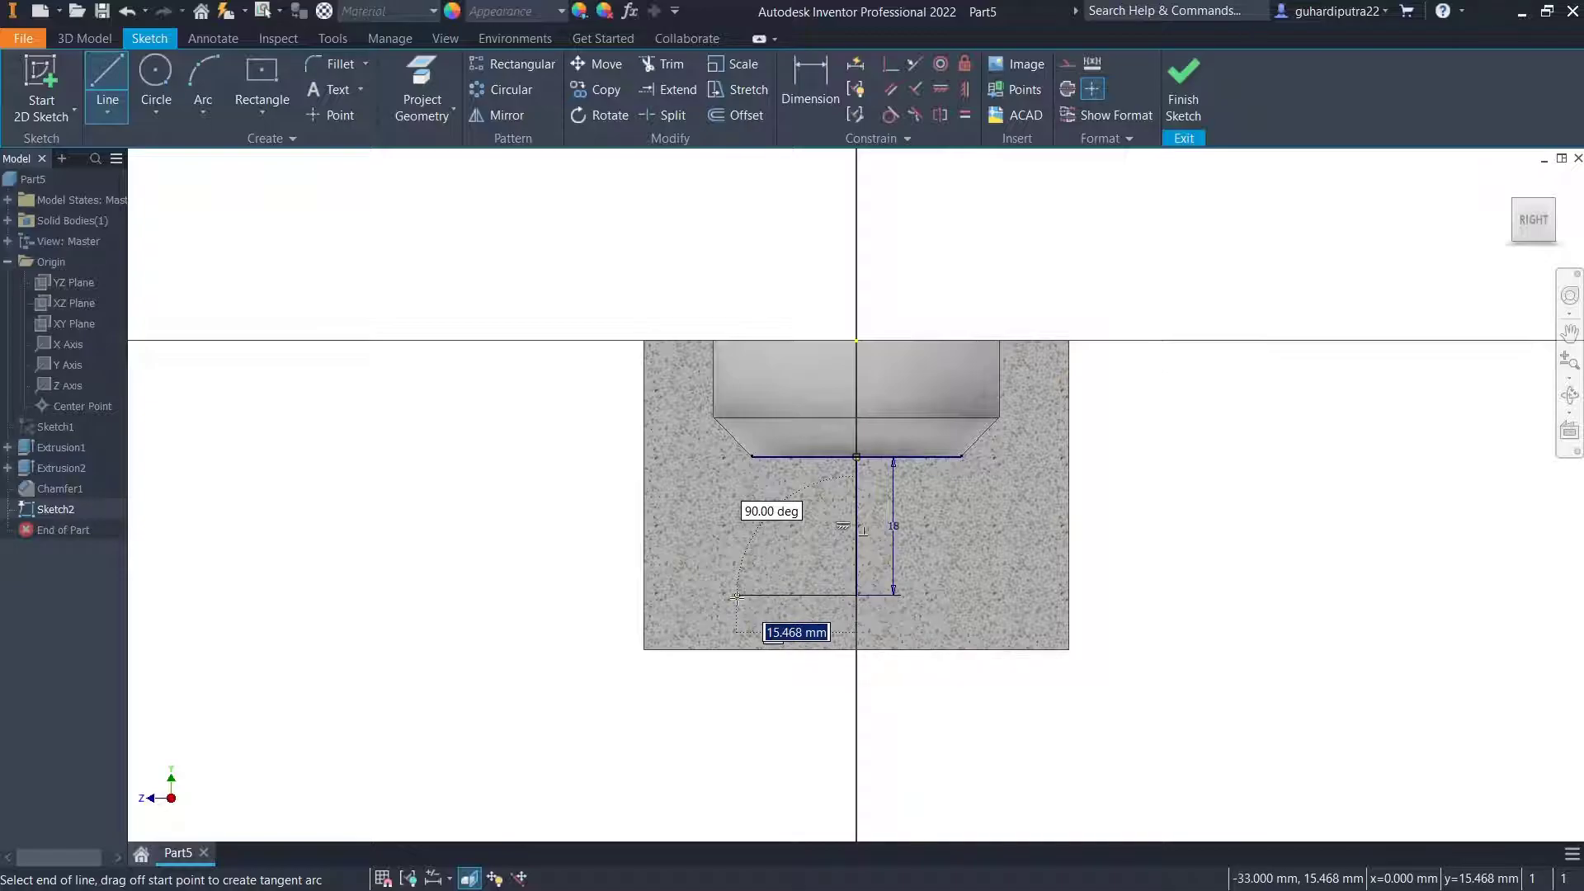
# Add a 12.5 mm horizontal line outward from the vertical line's lower end, and a vertical line from there up to the recess floor.
pyautogui.scroll(3, 737, 598)
pyautogui.moveTo(737, 598); pyautogui.dragTo(711, 644, button='middle')
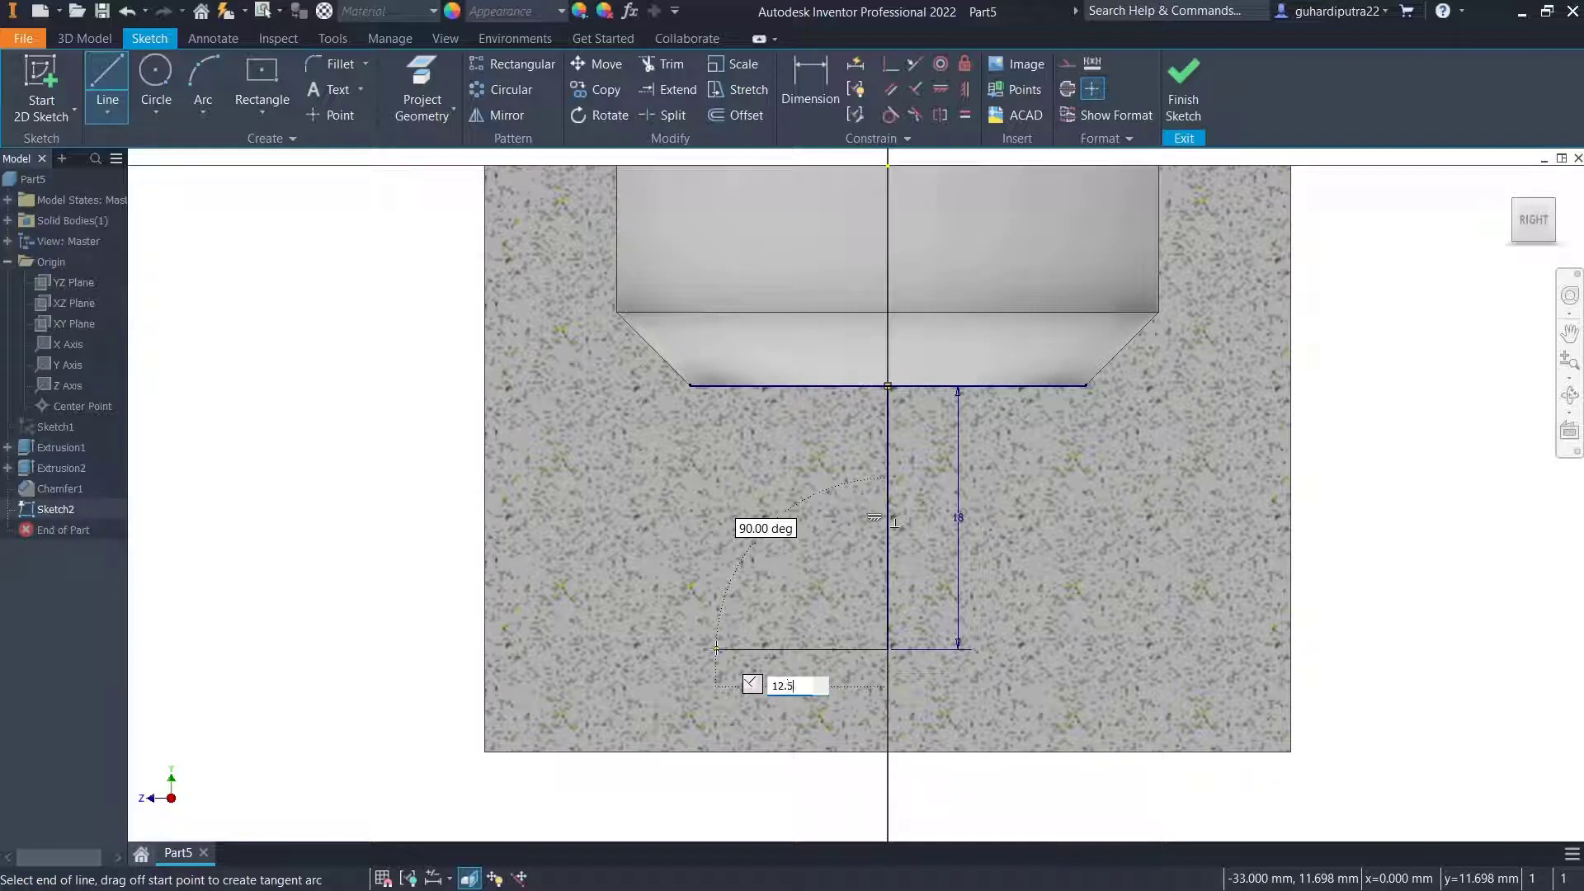
pyautogui.press('Return')
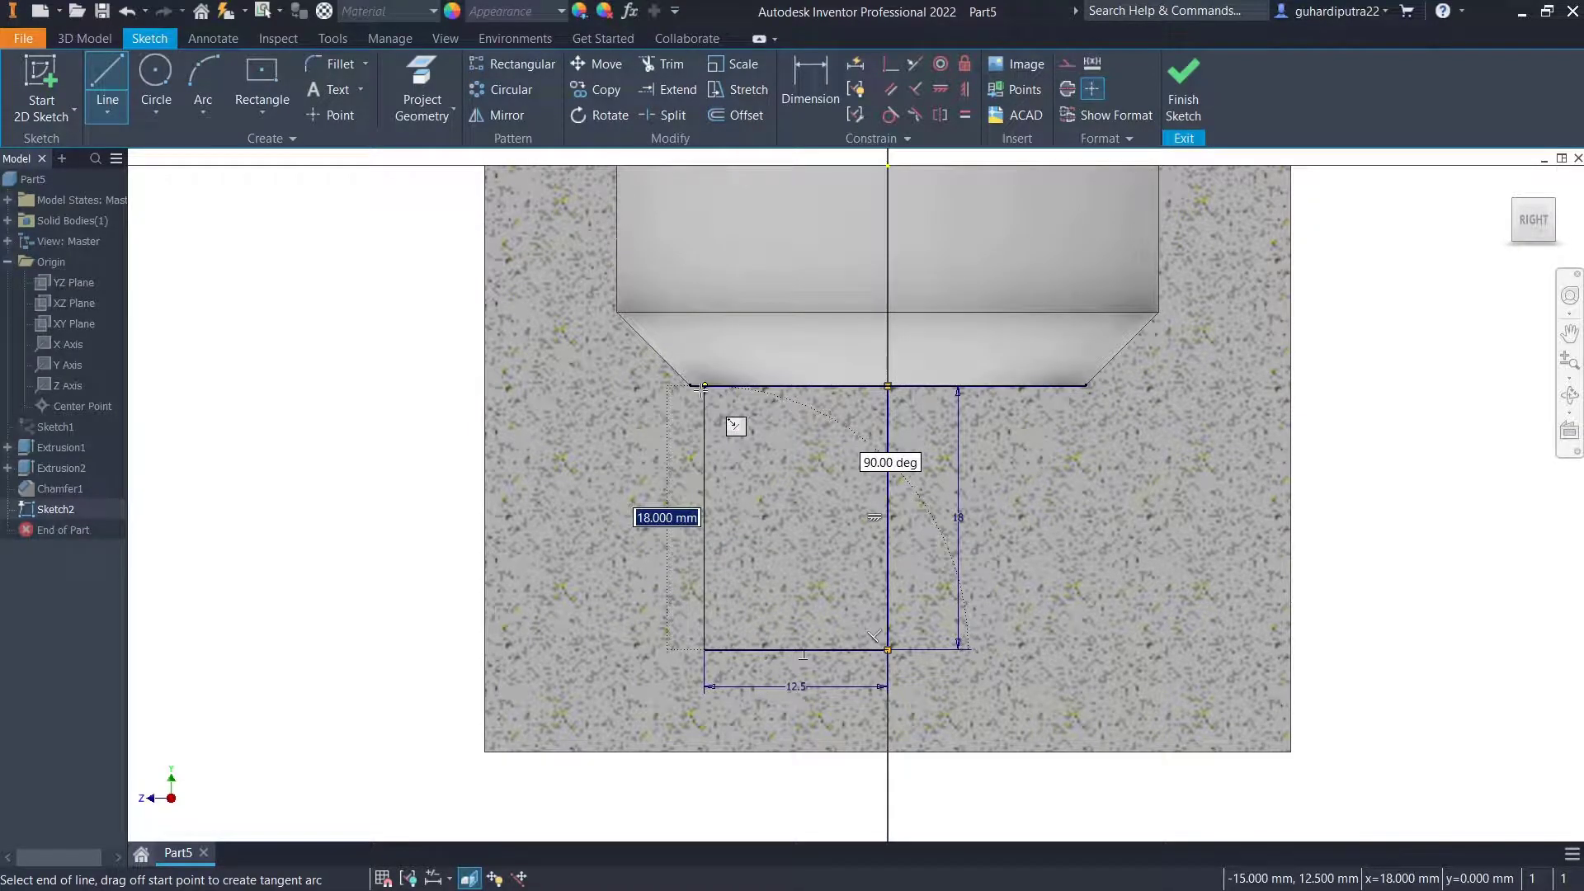
pyautogui.scroll(3, 702, 387)
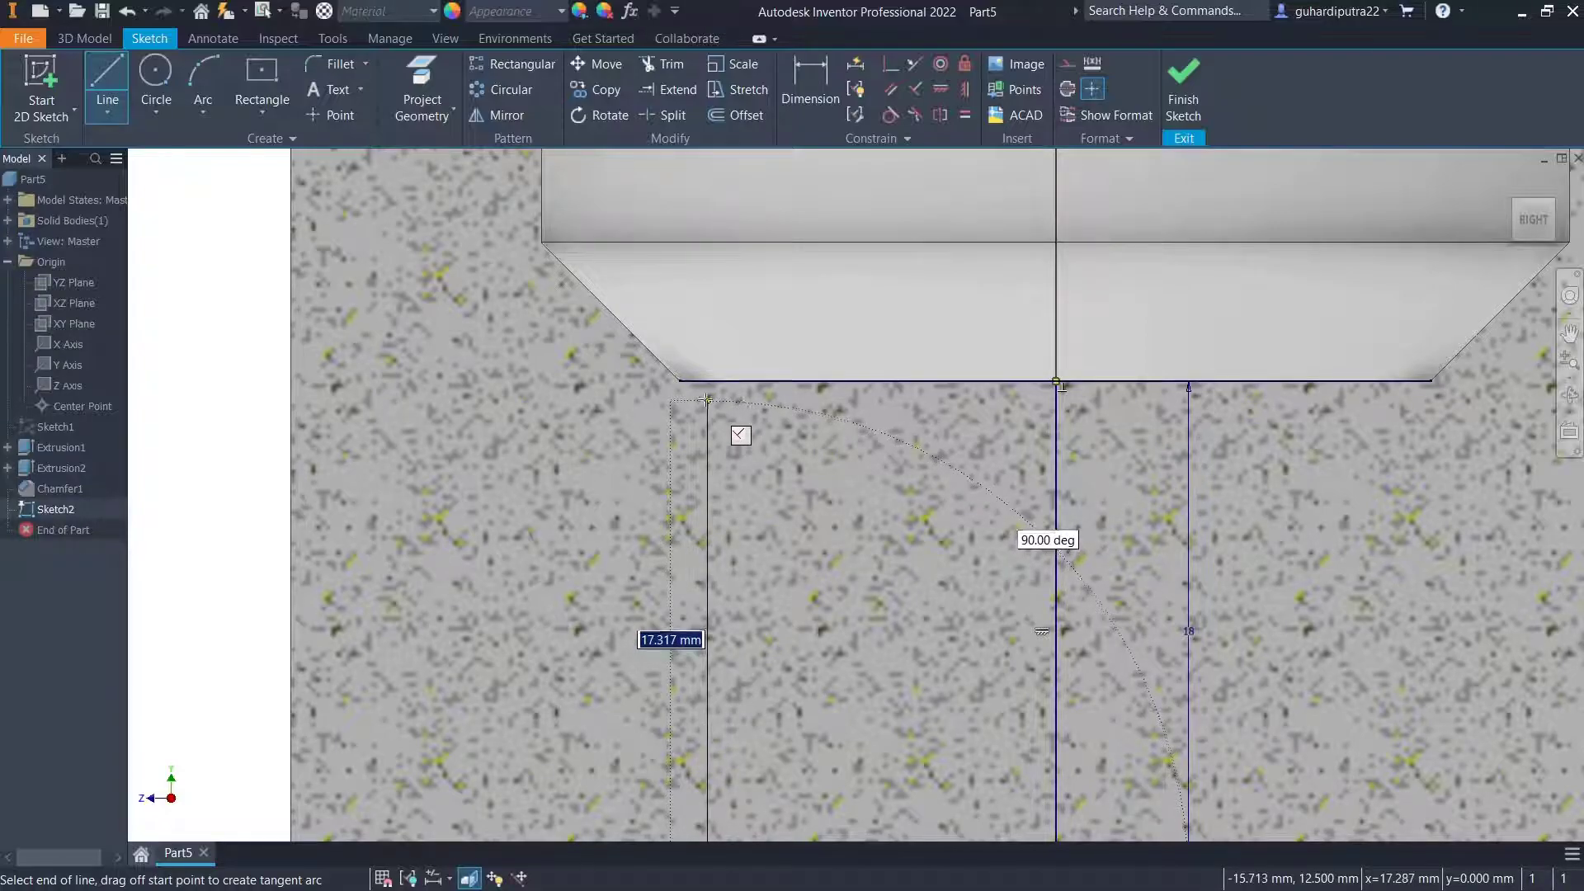
pyautogui.click(707, 381)
pyautogui.rightClick(770, 342)
pyautogui.click(835, 342)
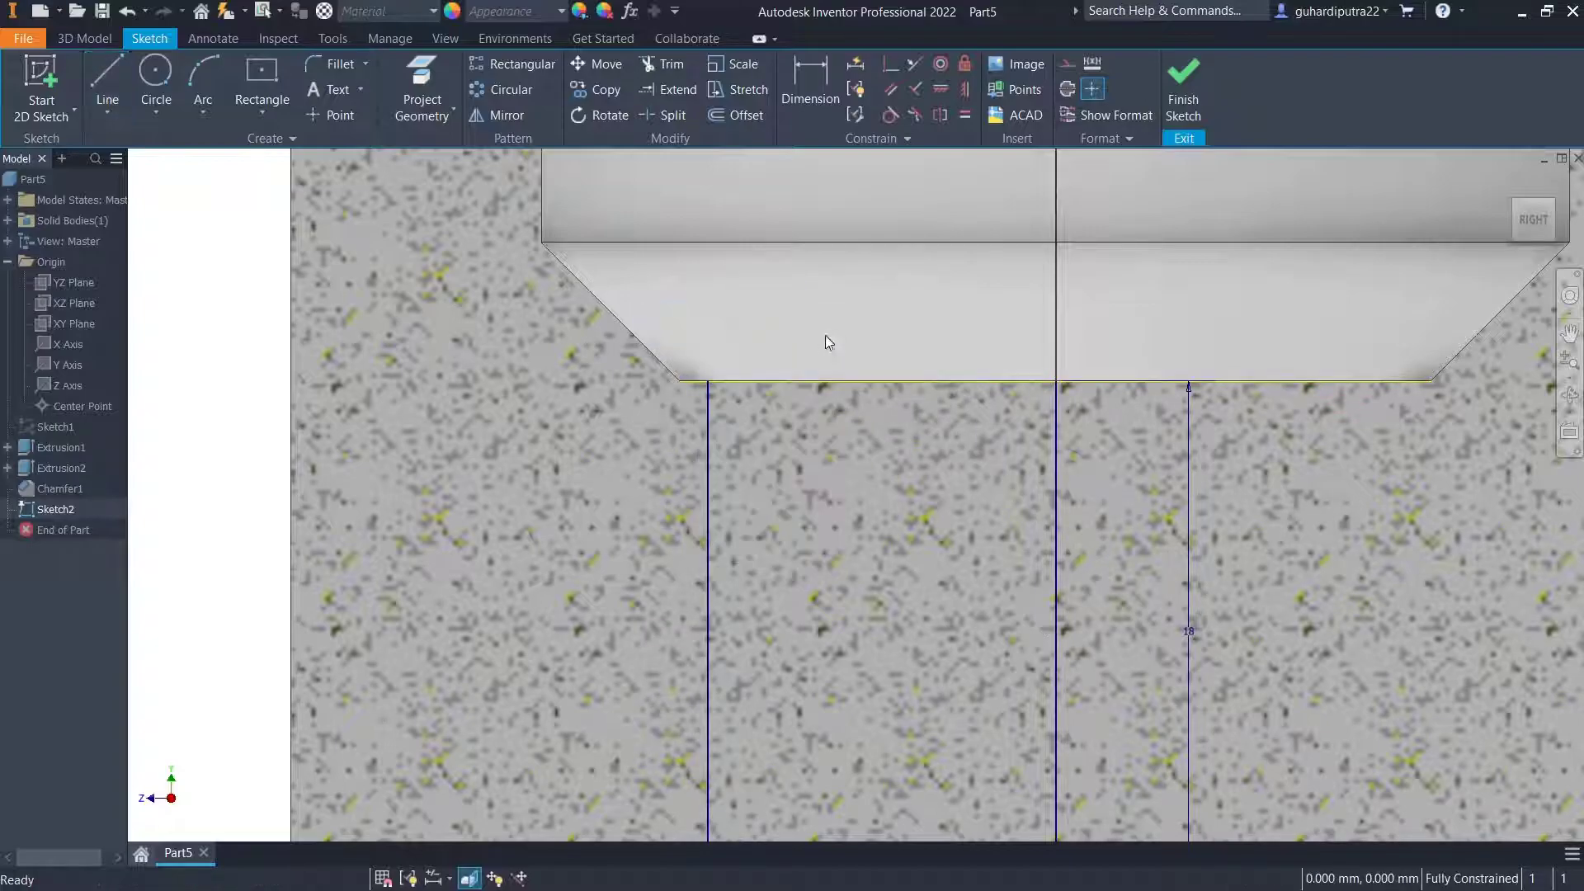
# Try to trace the recess's chamfer with a line about 8.4 mm long ending on the outer vertical line, and delete it.
pyautogui.click(541, 243)
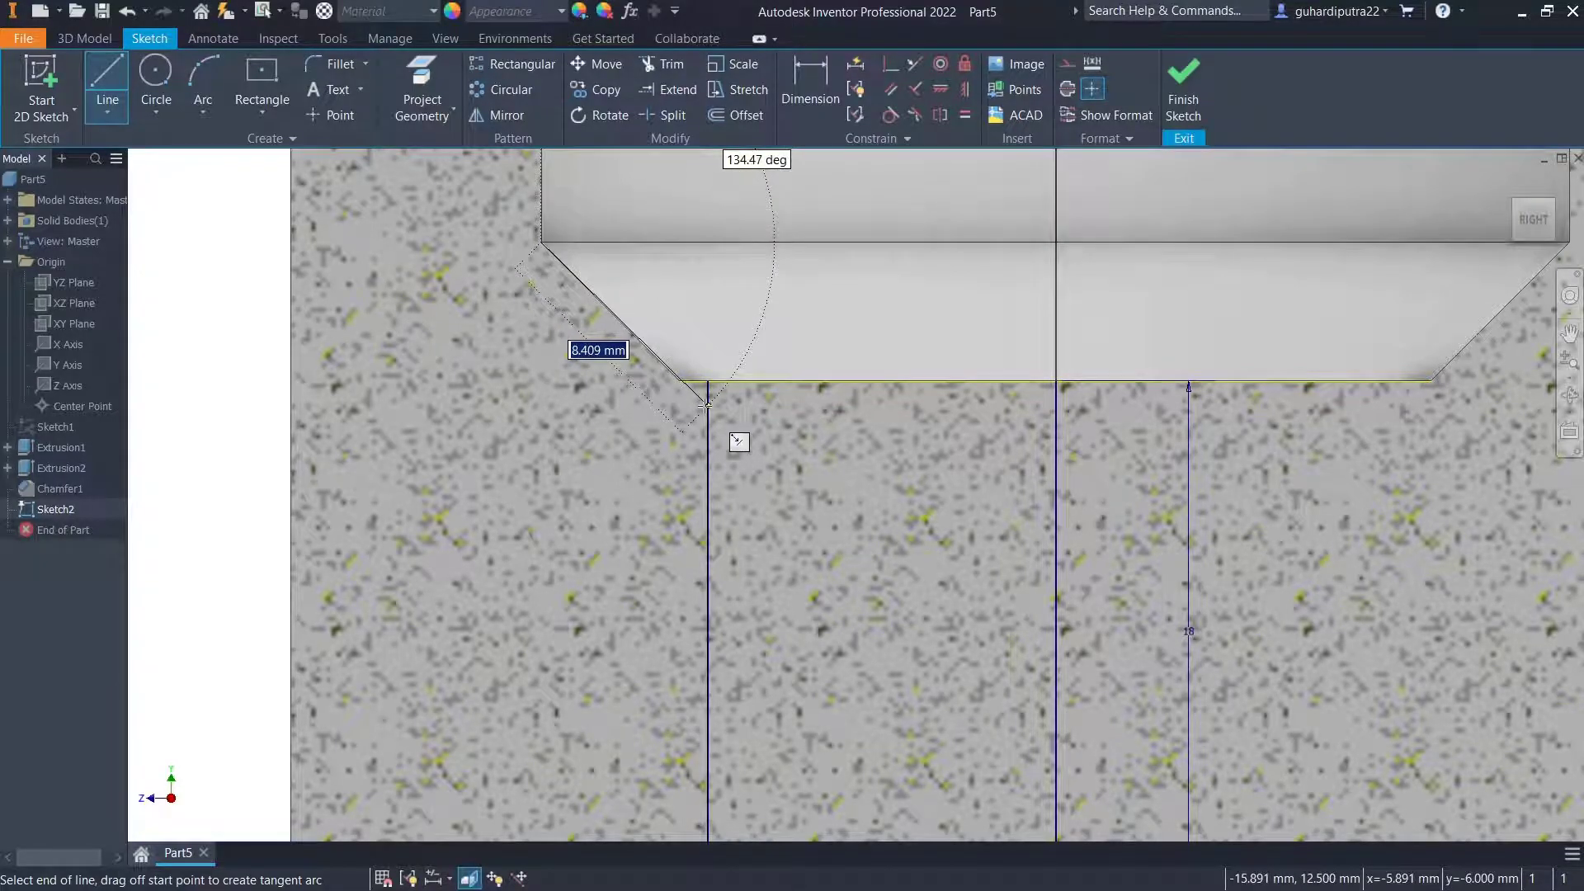
pyautogui.click(705, 404)
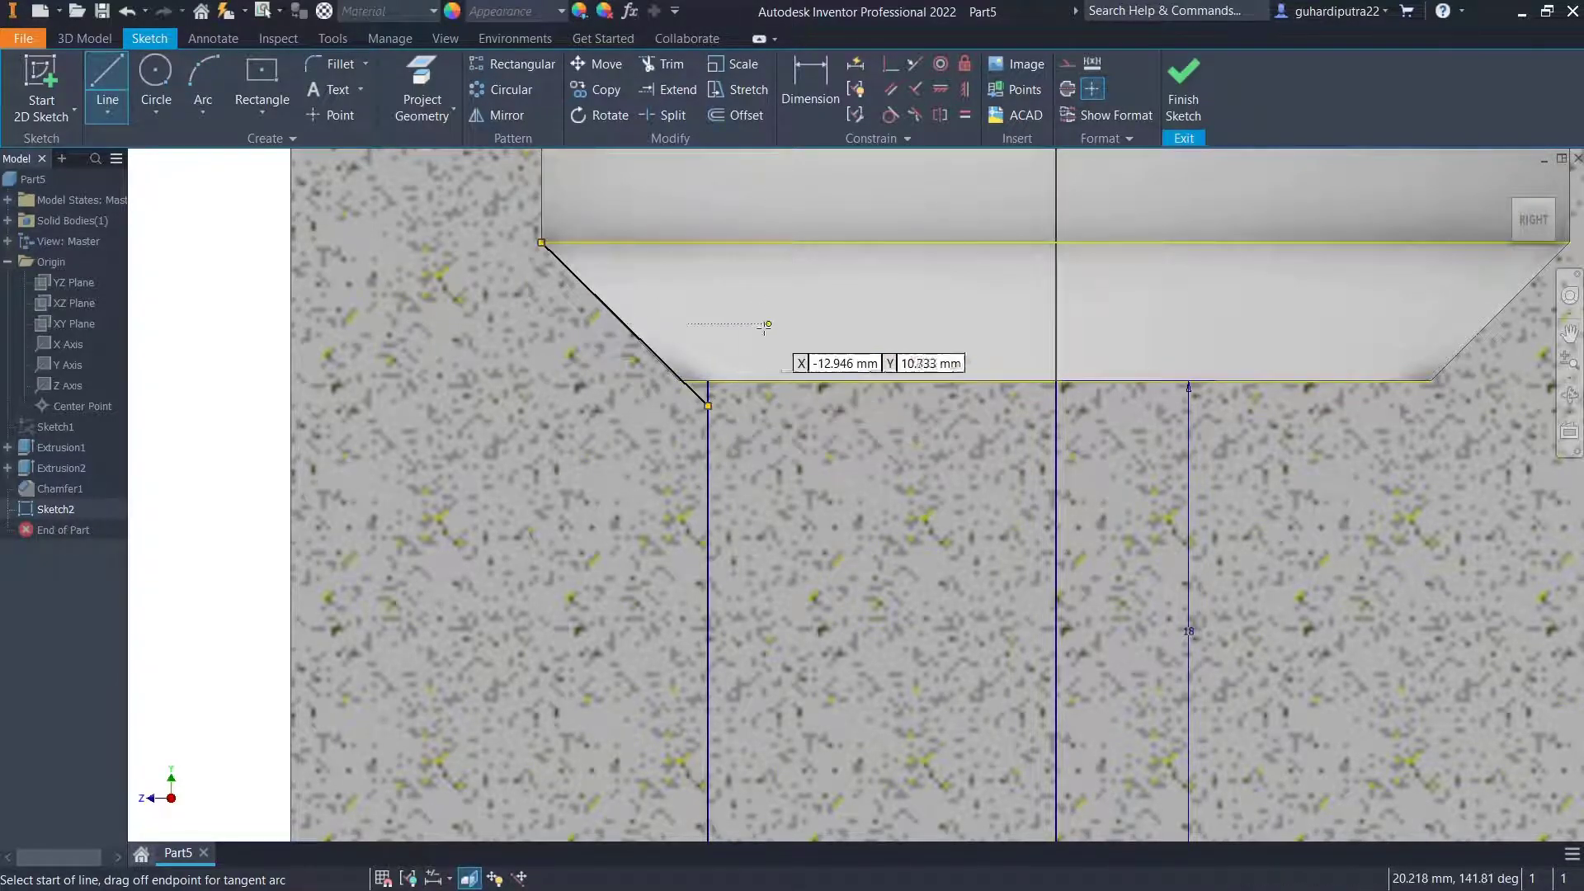
pyautogui.scroll(3, 676, 372)
pyautogui.scroll(-2, 672, 376)
pyautogui.rightClick(681, 373)
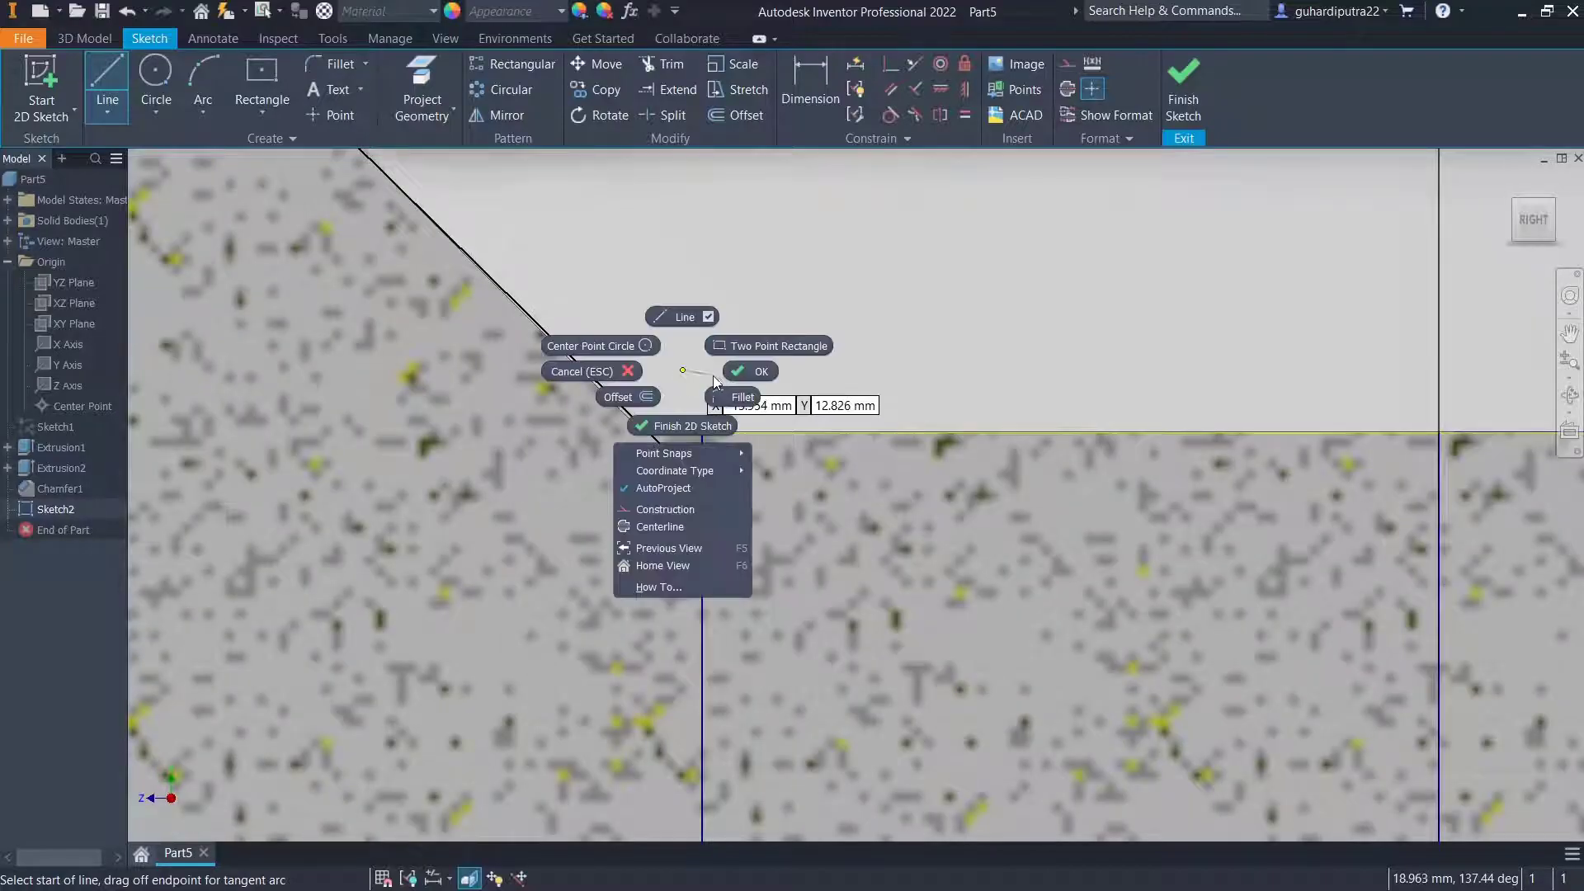
pyautogui.click(722, 382)
pyautogui.rightClick(625, 406)
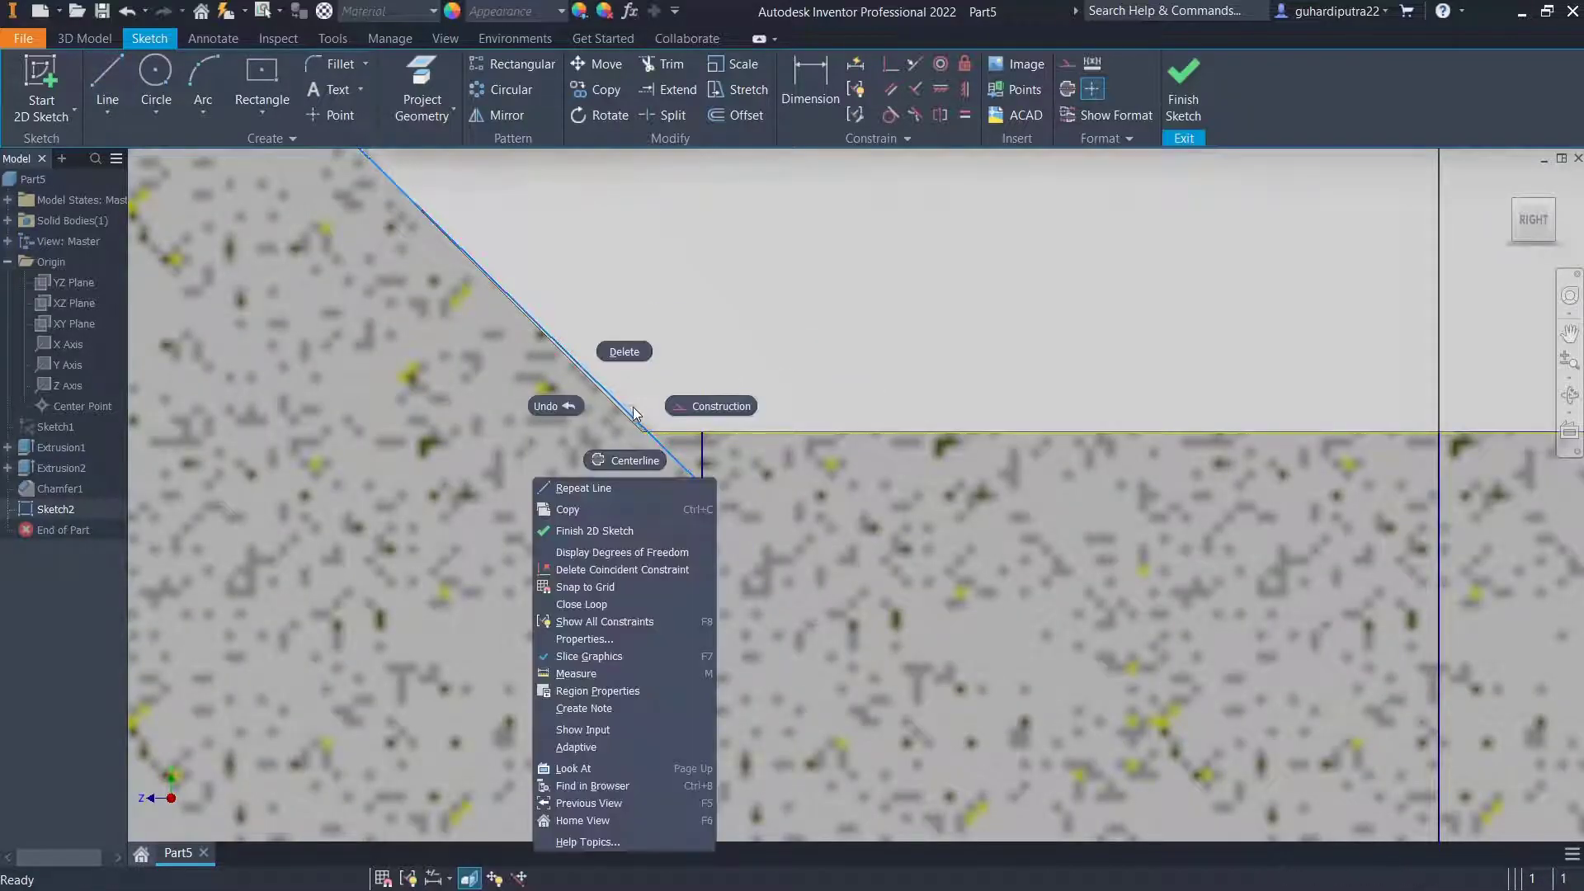
pyautogui.click(646, 351)
# Project the chamfer face of the recess into the sketch.
pyautogui.press('p')
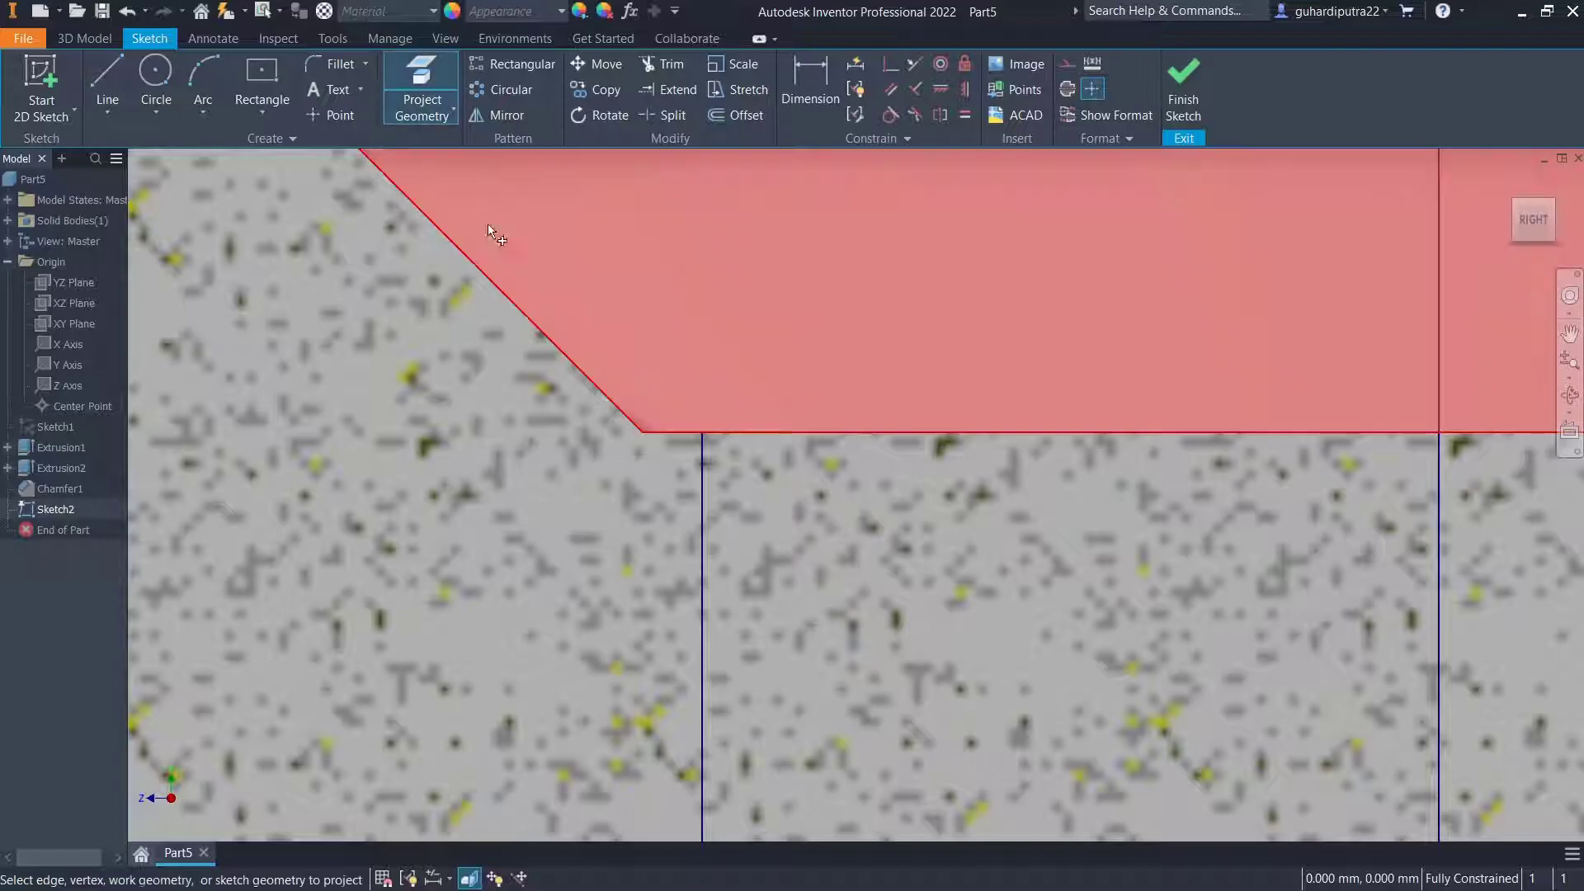
pyautogui.scroll(-2, 566, 357)
pyautogui.click(554, 345)
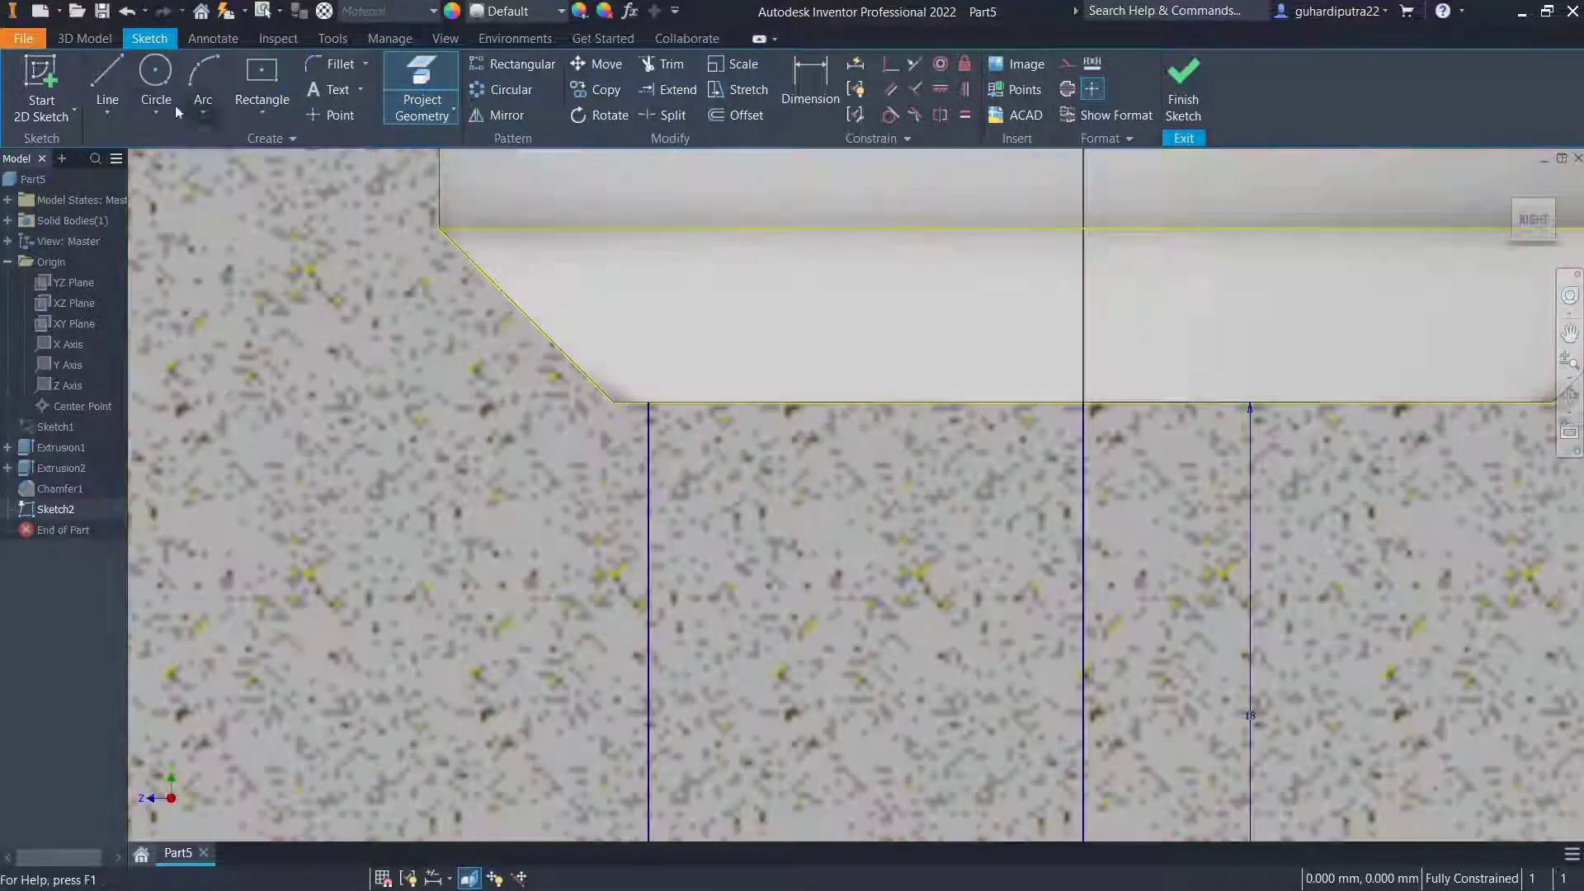
# Draw a line extending the recess's chamfer from its lower end down to the outer vertical line.
pyautogui.click(121, 73)
pyautogui.scroll(3, 605, 393)
pyautogui.click(618, 410)
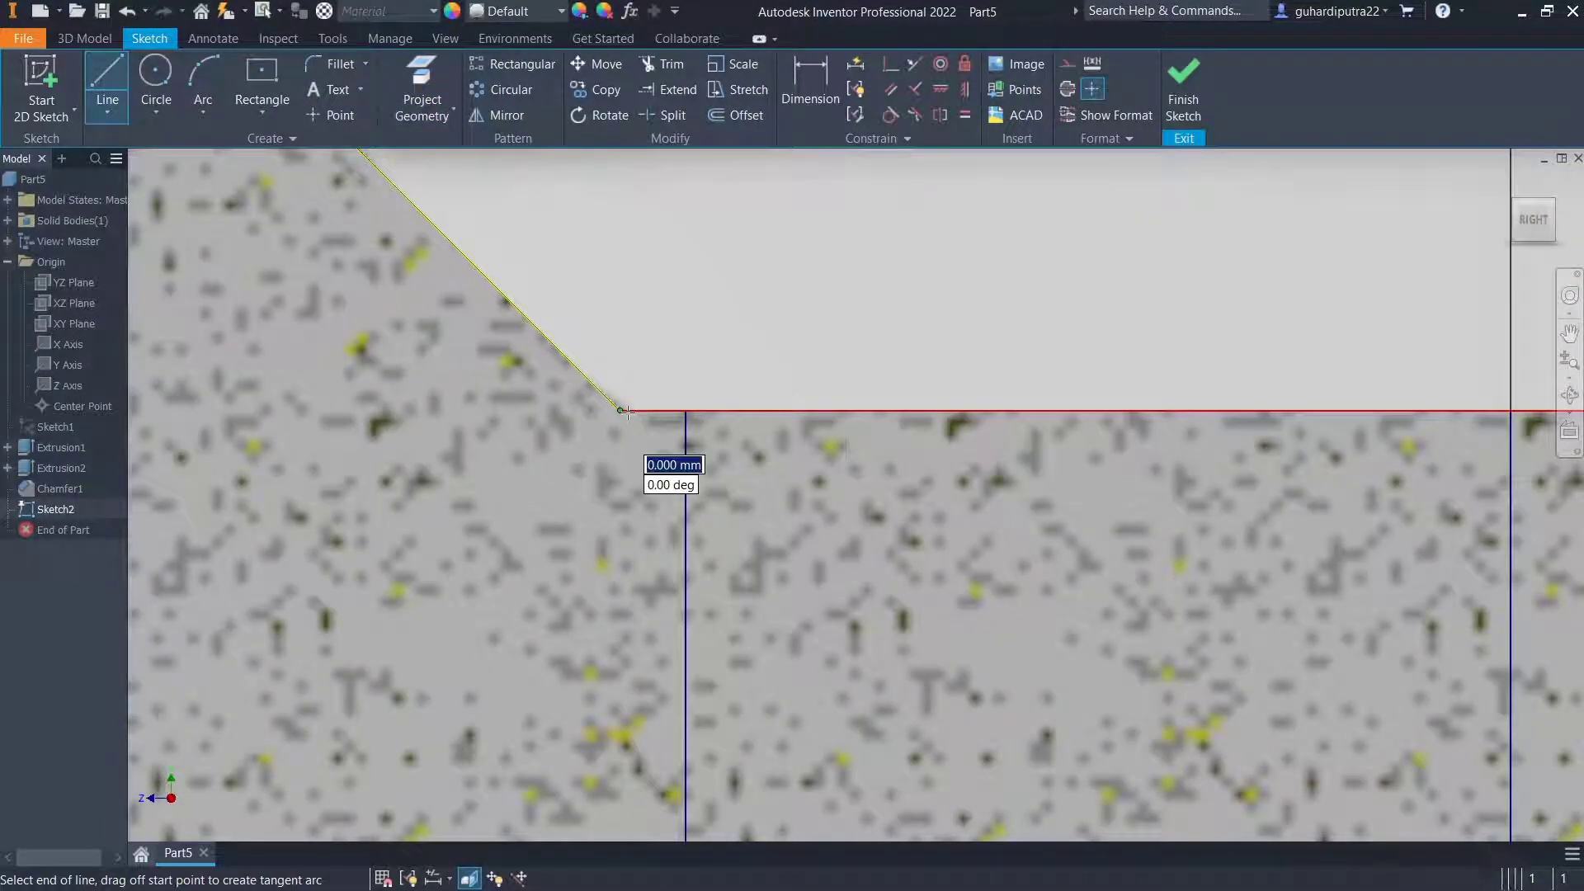
pyautogui.click(686, 475)
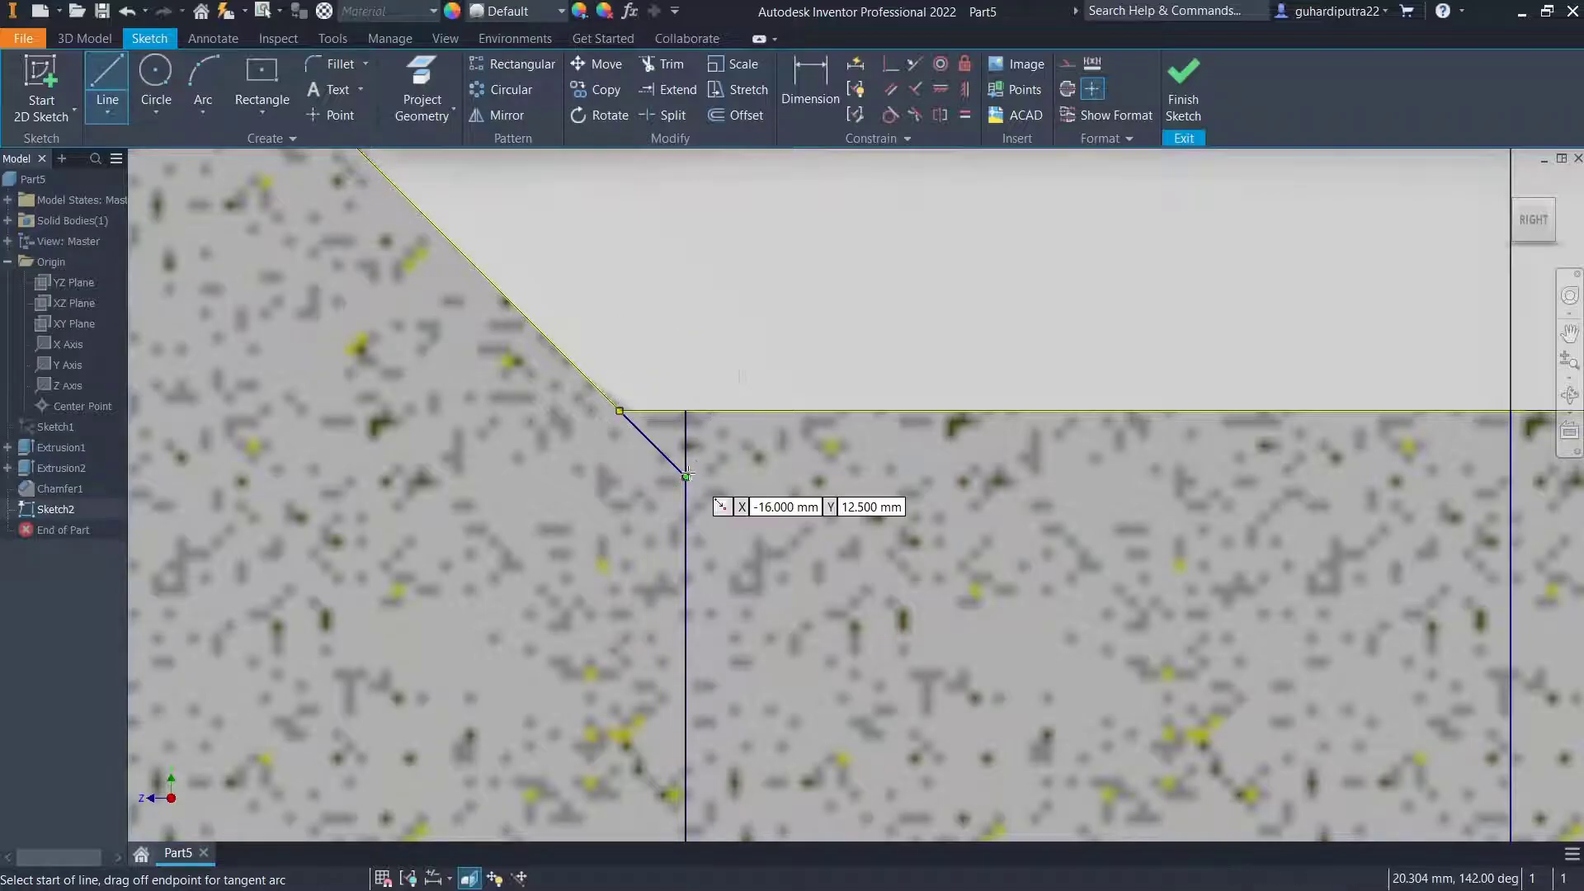
pyautogui.rightClick(834, 498)
pyautogui.click(795, 432)
# Trim the outer vertical line's excess above the new slanted line.
pyautogui.click(663, 64)
pyautogui.scroll(-2, 752, 479)
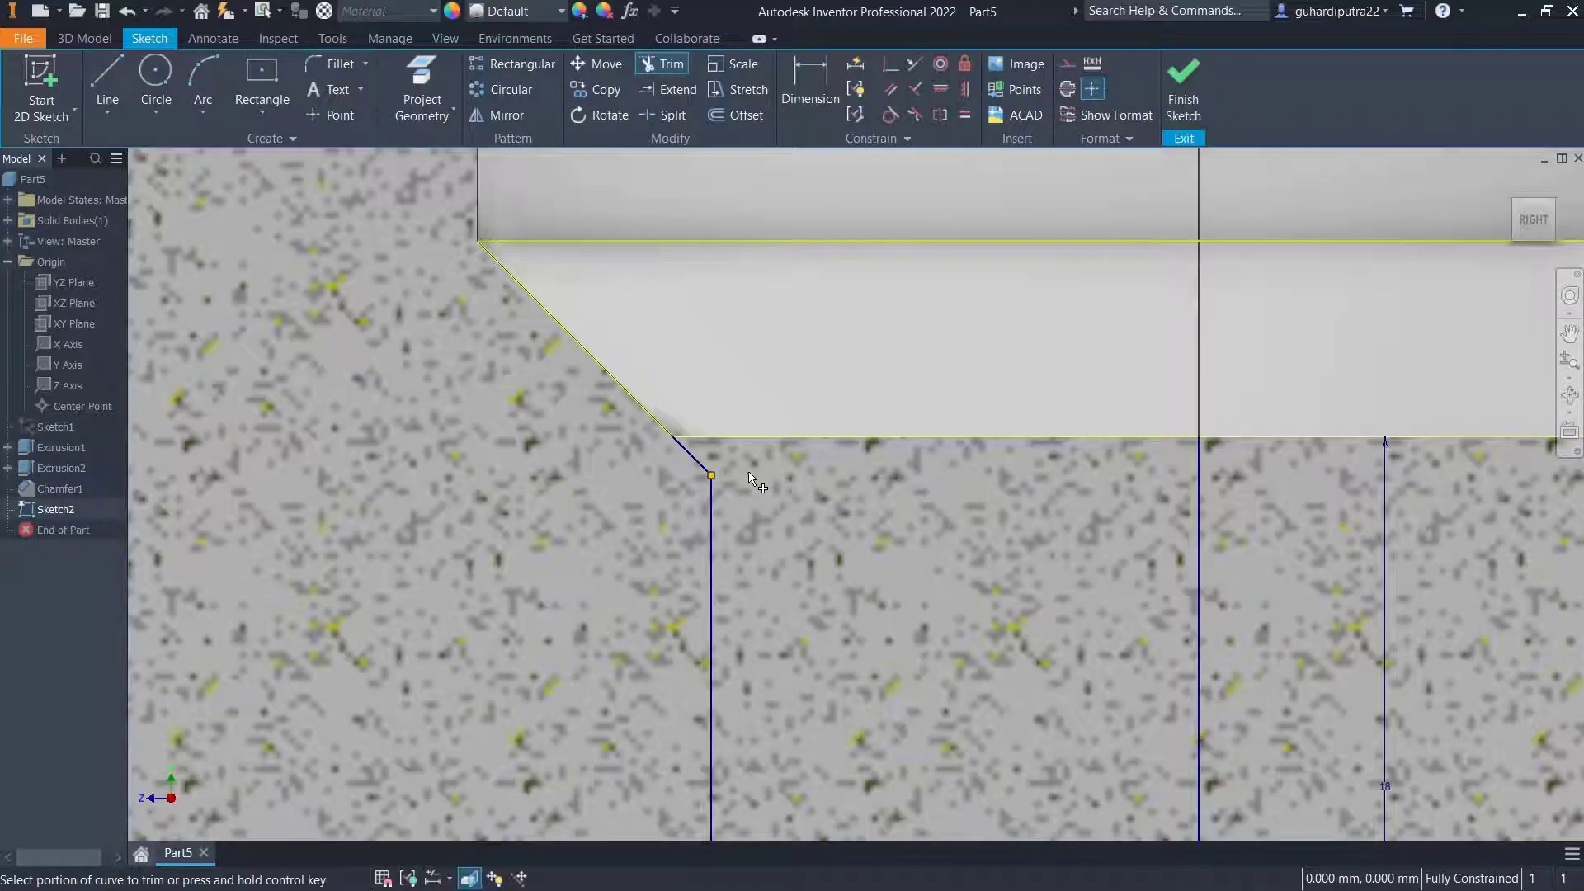
pyautogui.scroll(-2, 726, 478)
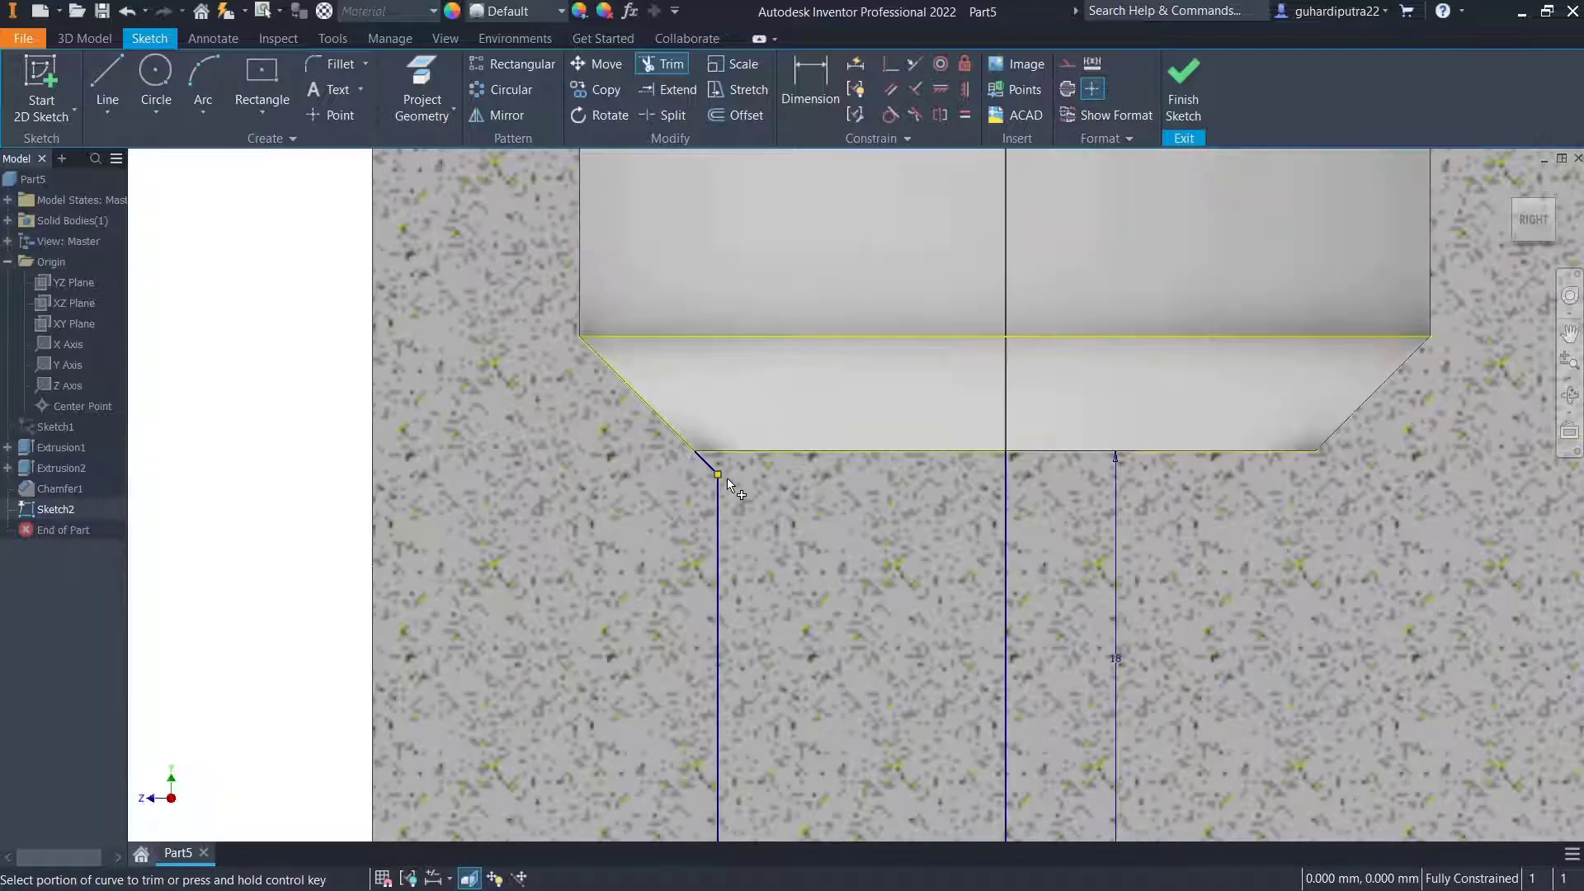
# Round the corner between the slanted line and the outer vertical line with a 1 mm sketch fillet.
pyautogui.click(330, 63)
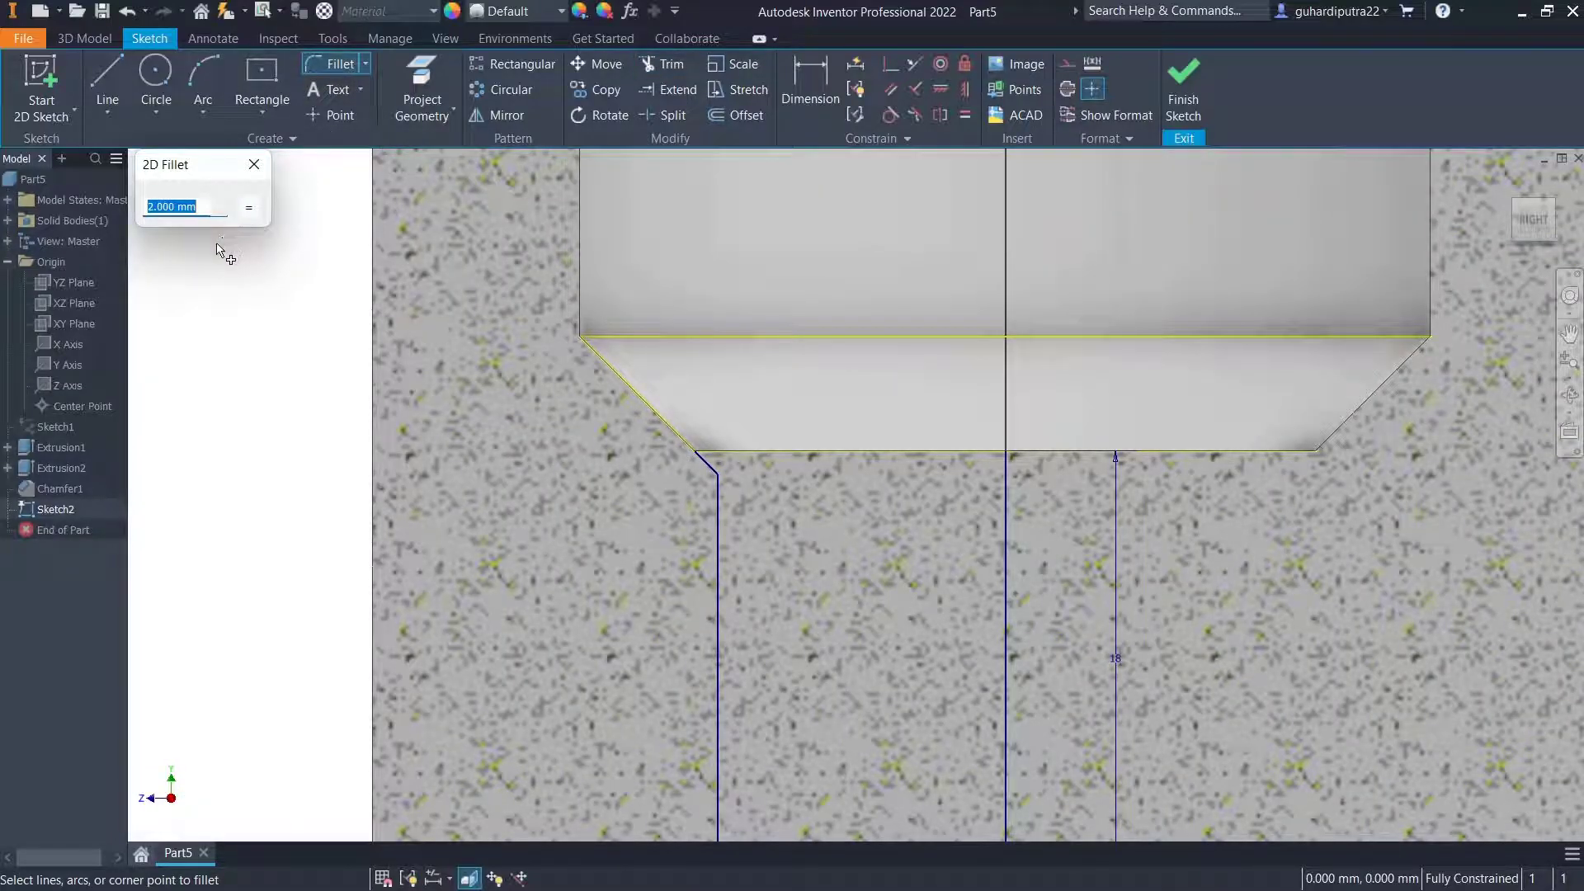
pyautogui.scroll(3, 721, 473)
pyautogui.click(689, 506)
pyautogui.scroll(-3, 757, 500)
pyautogui.scroll(-2, 685, 441)
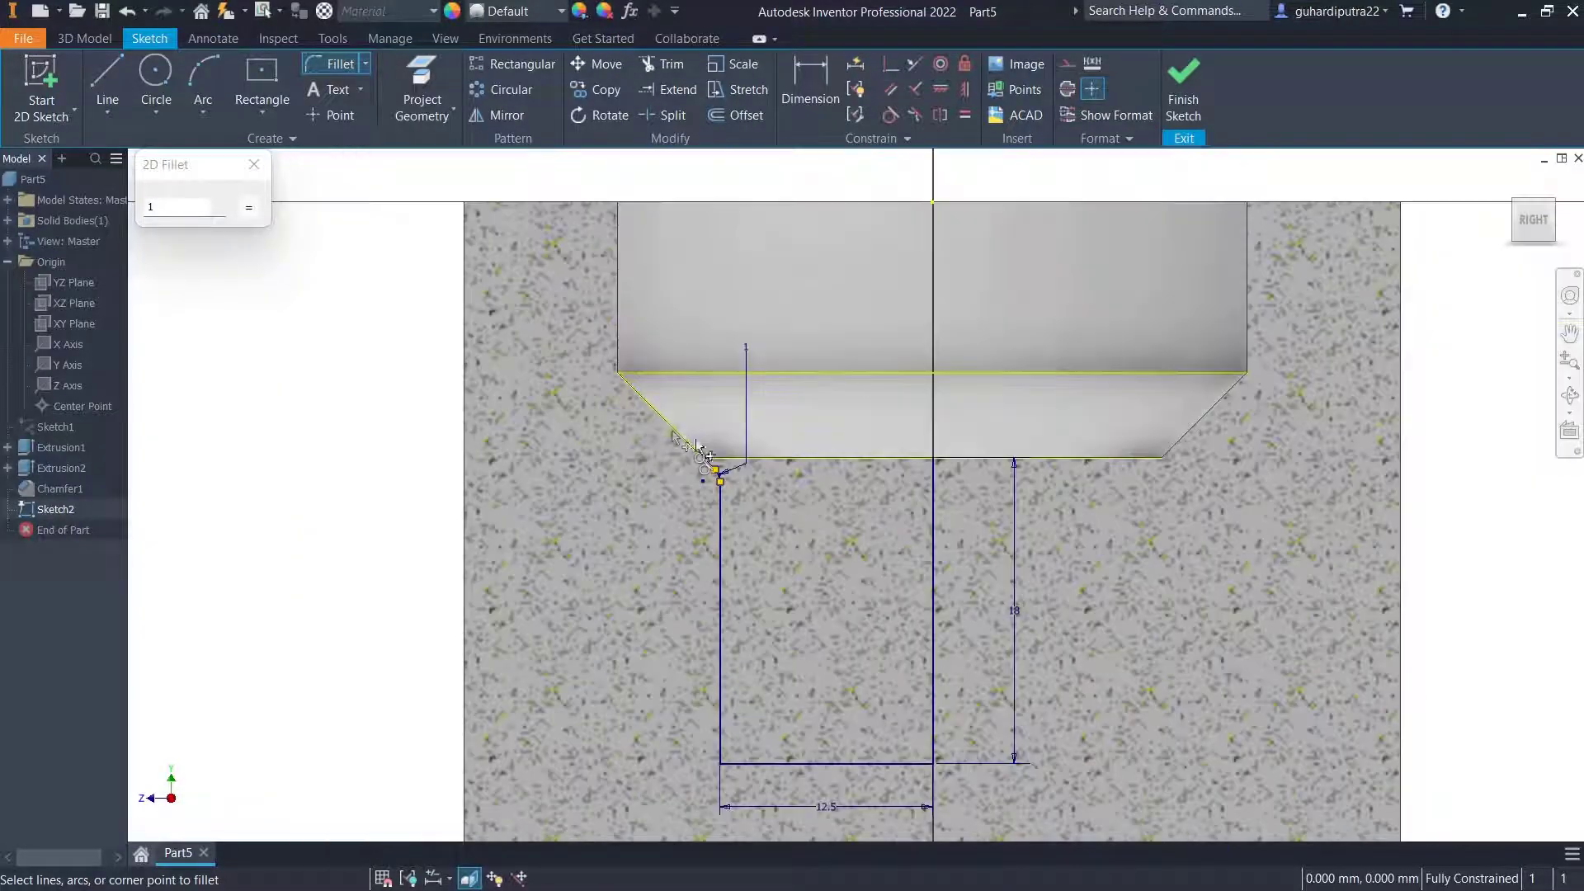
pyautogui.click(254, 164)
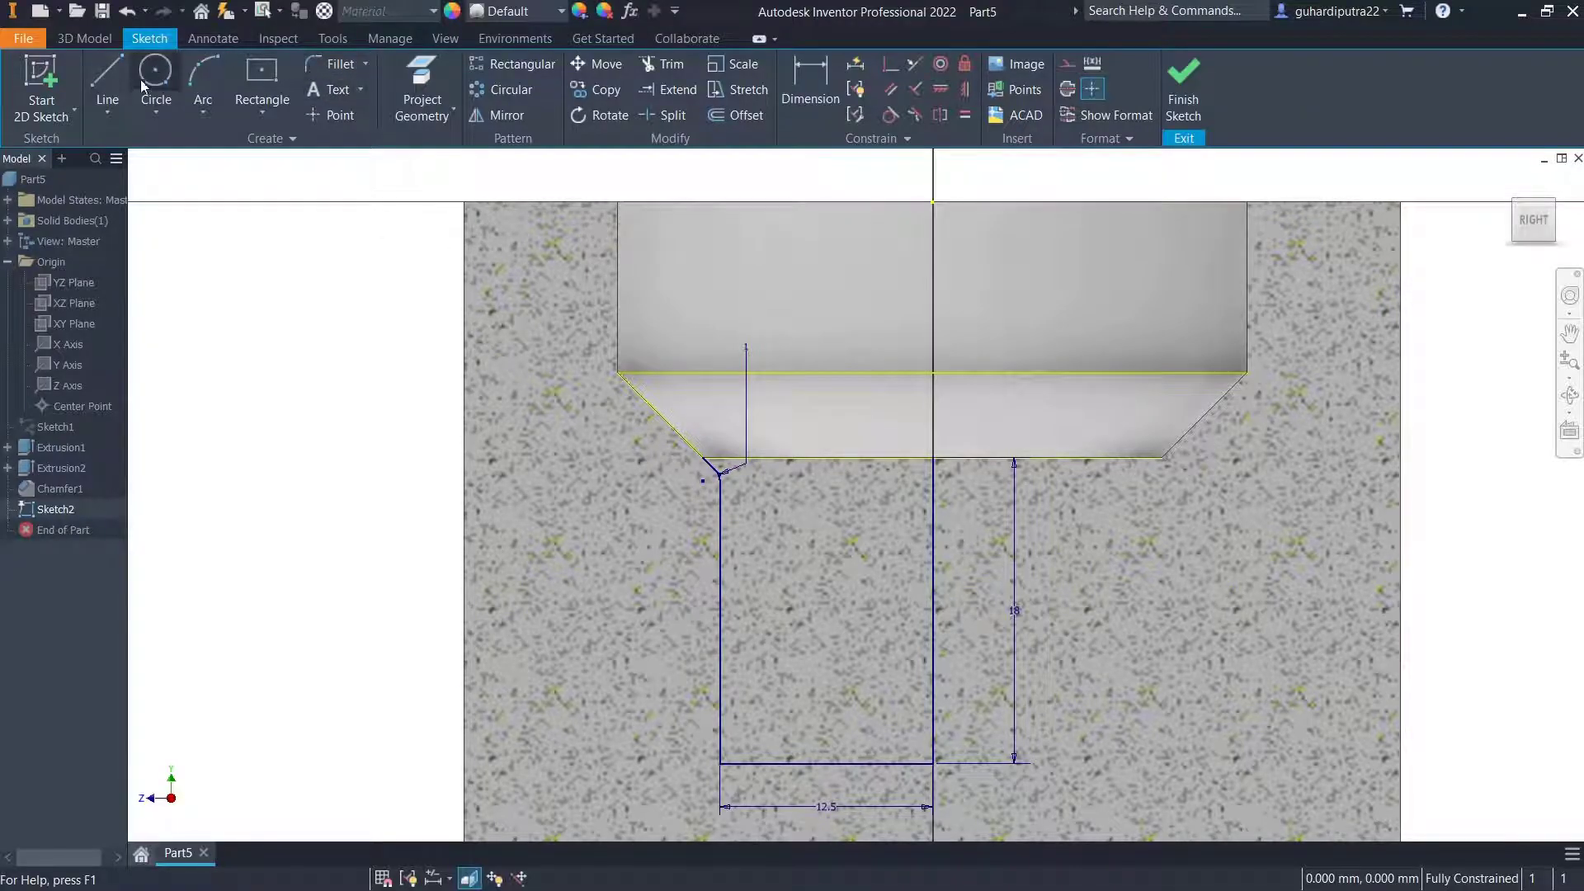
# Project the recess's vertical side edge above the chamfer into the sketch.
pyautogui.click(107, 87)
pyautogui.click(422, 75)
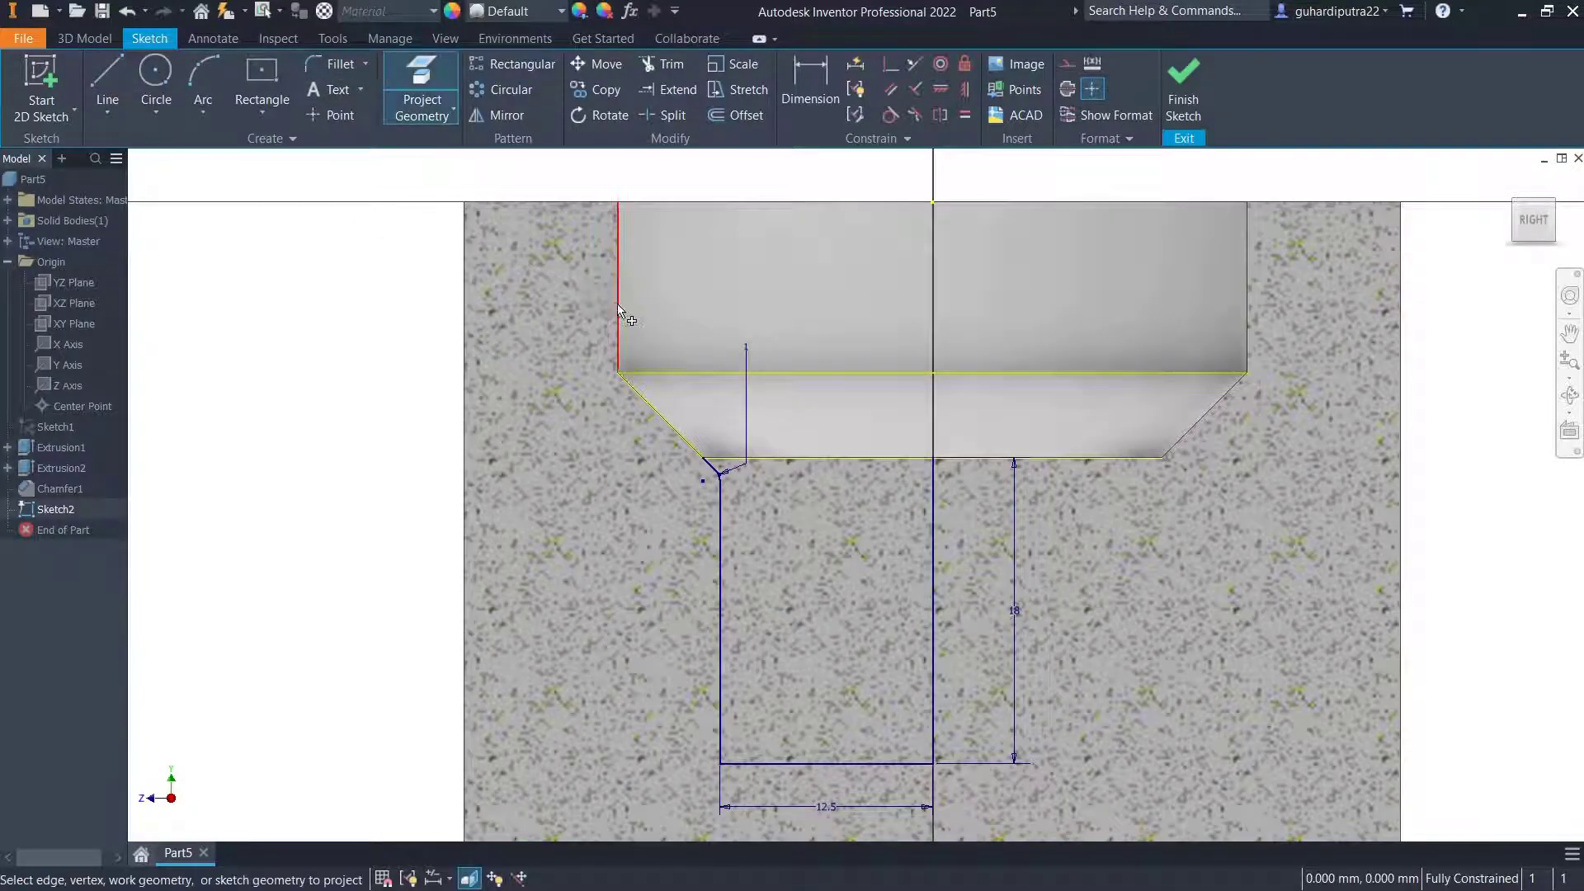
pyautogui.click(624, 311)
# Close the profile with a line along the block's top to the centre and down to the recess floor, and finish the sketch.
pyautogui.click(107, 87)
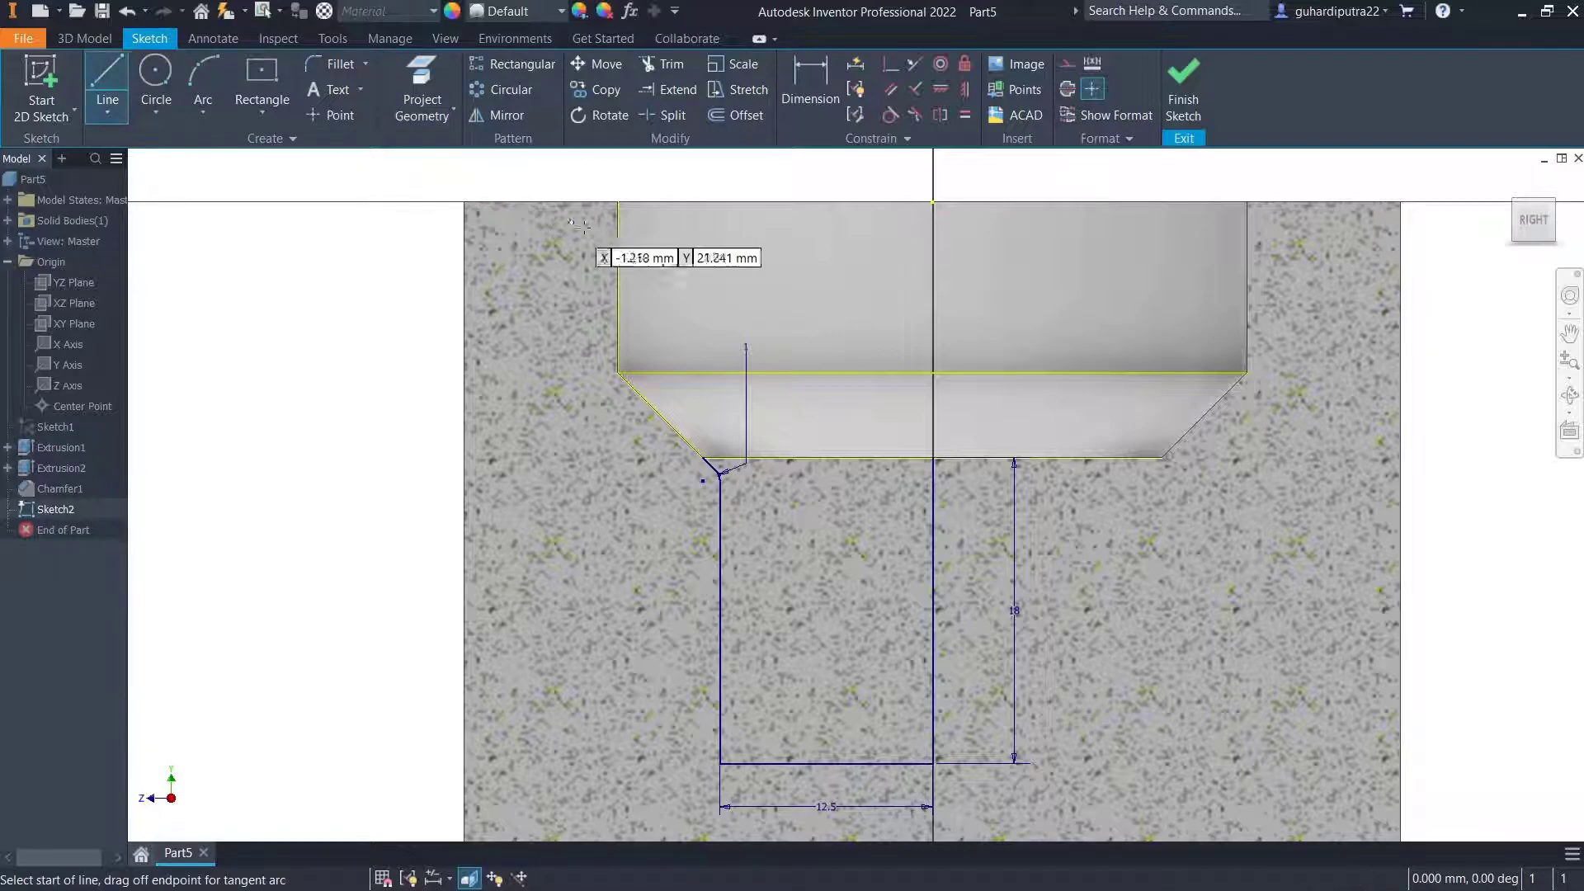
pyautogui.click(617, 201)
pyautogui.click(933, 201)
pyautogui.doubleClick(933, 457)
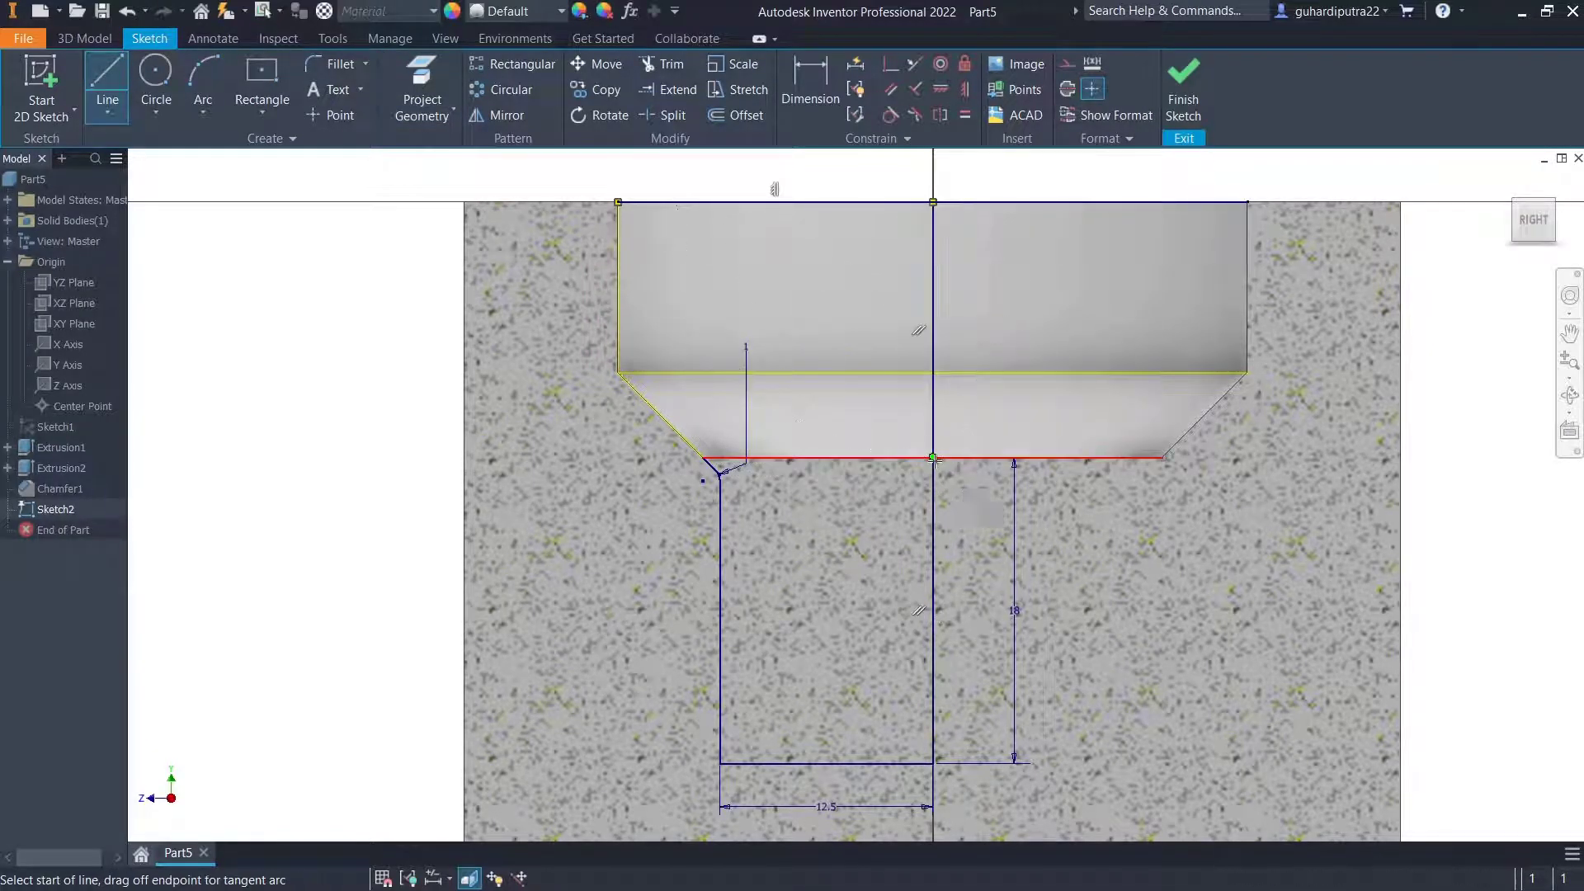
pyautogui.rightClick(1407, 428)
pyautogui.click(1487, 437)
pyautogui.click(1183, 82)
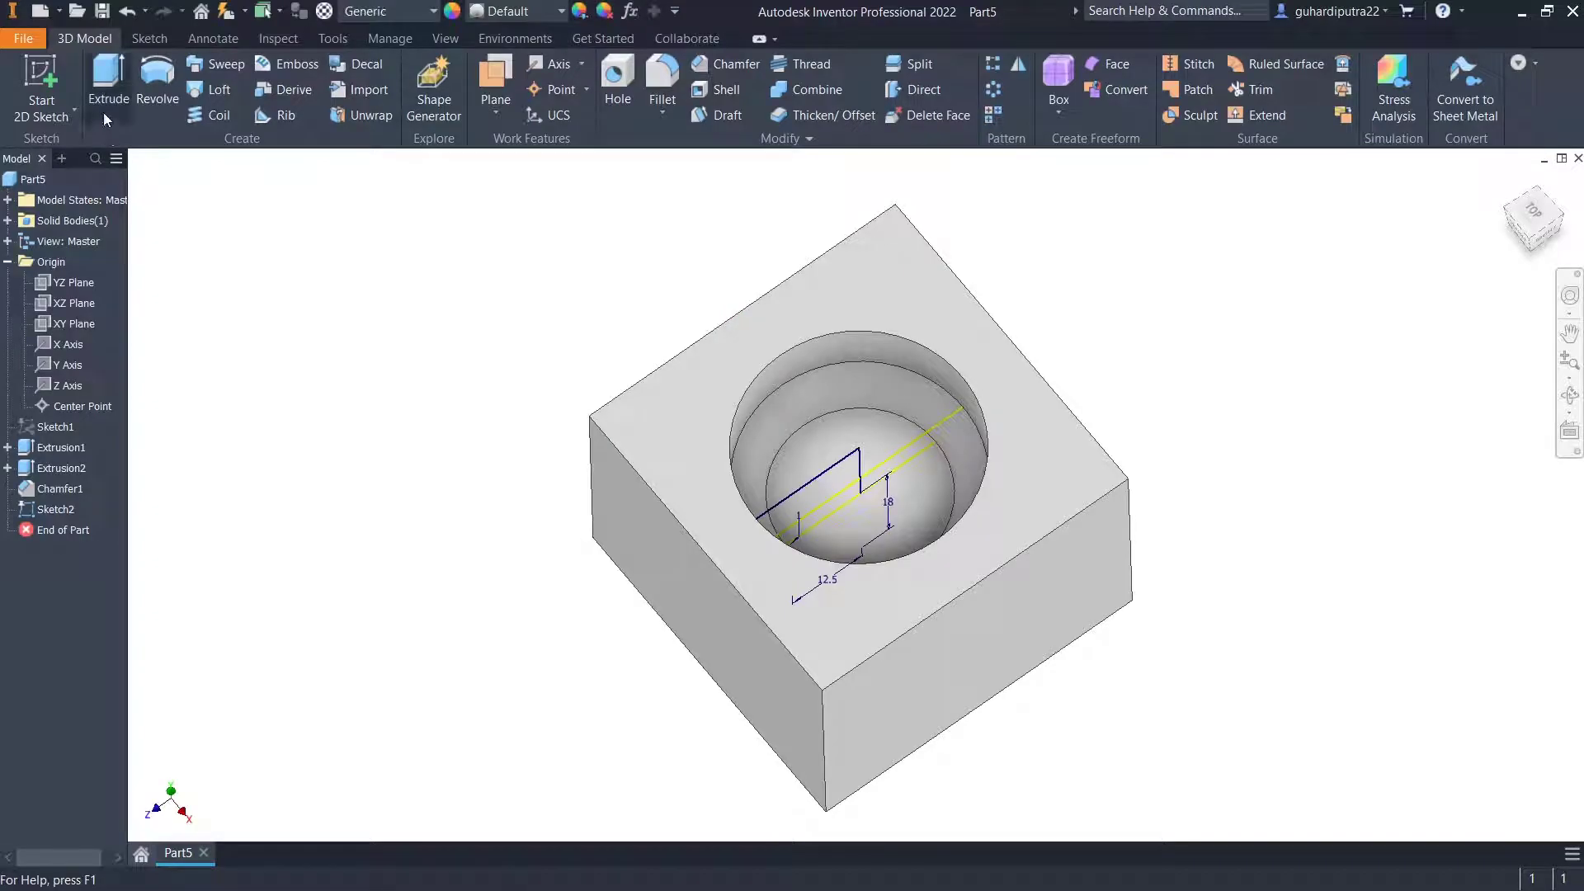
# Revolve the three profile regions 360 degrees about the central vertical line as a cut.
pyautogui.click(153, 91)
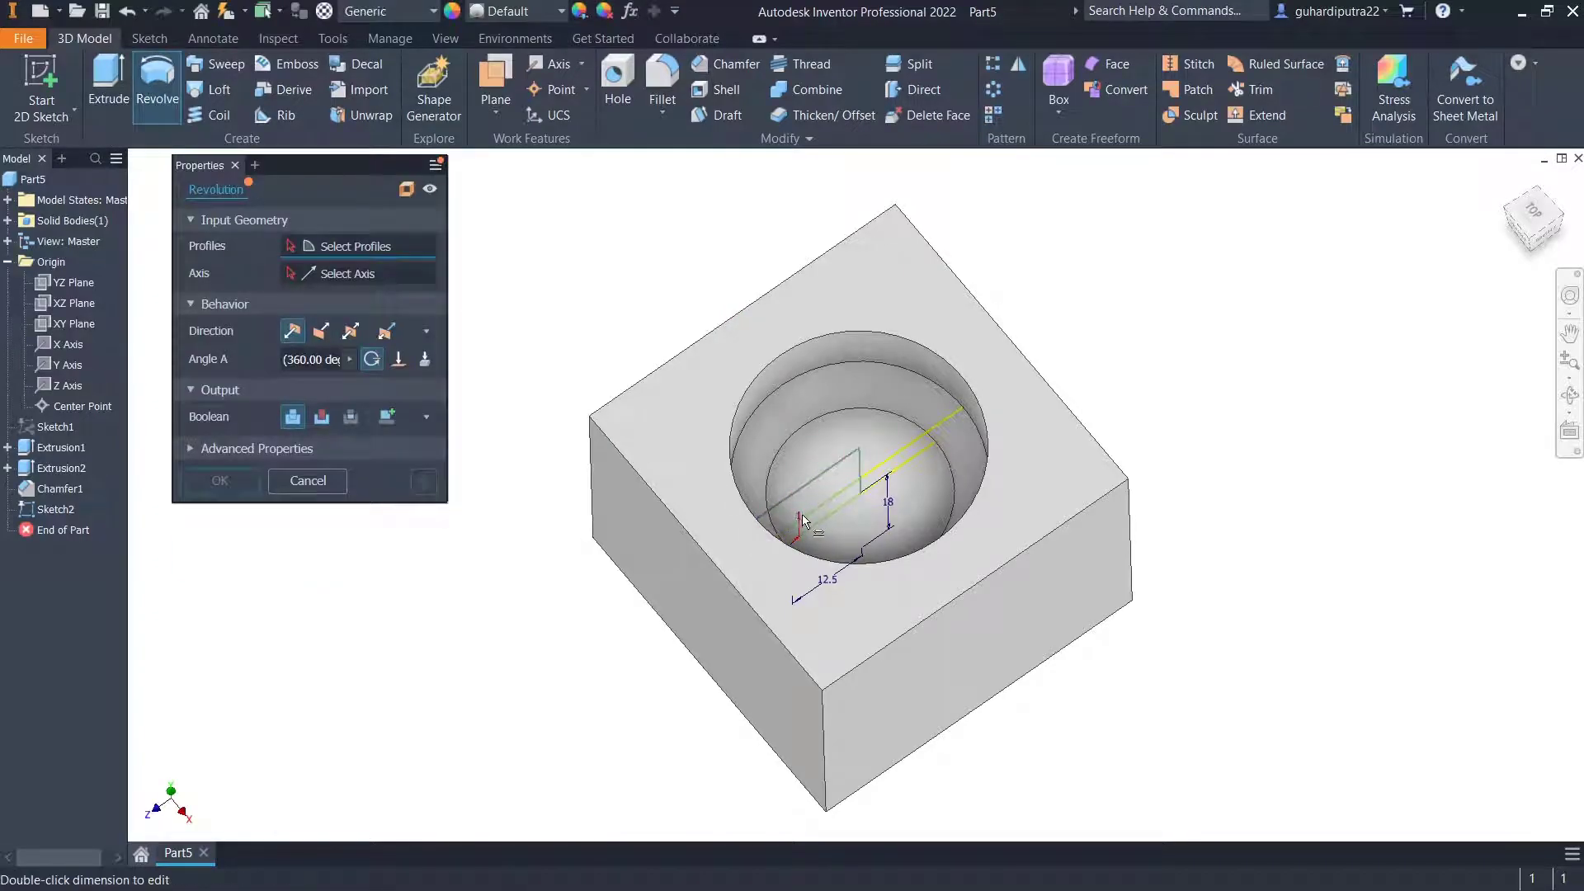
pyautogui.scroll(3, 800, 516)
pyautogui.click(836, 524)
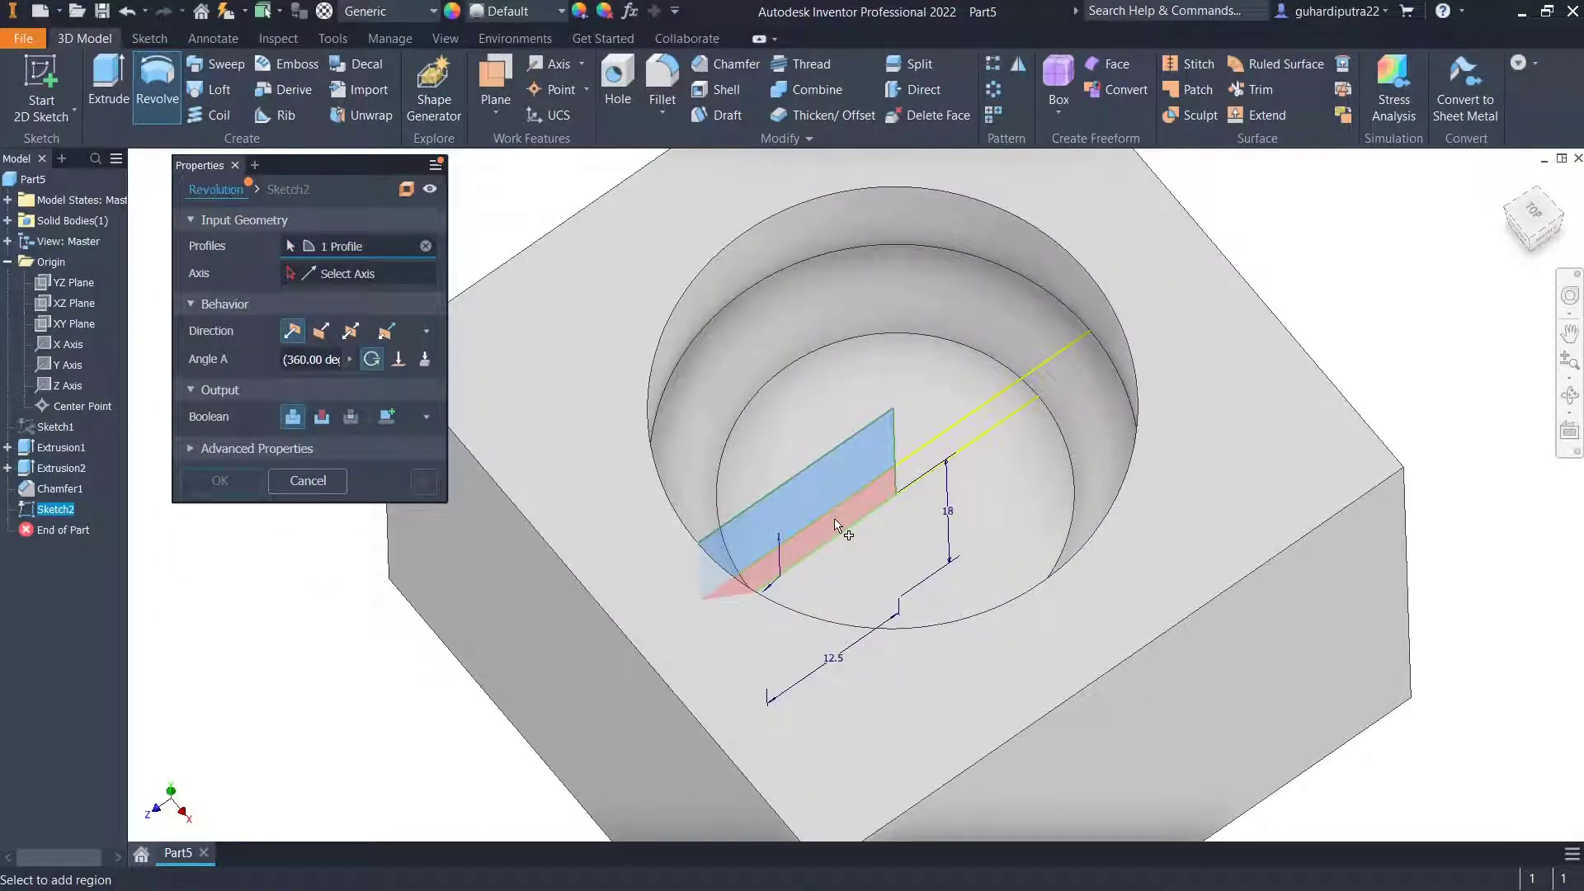
pyautogui.click(848, 544)
pyautogui.click(848, 515)
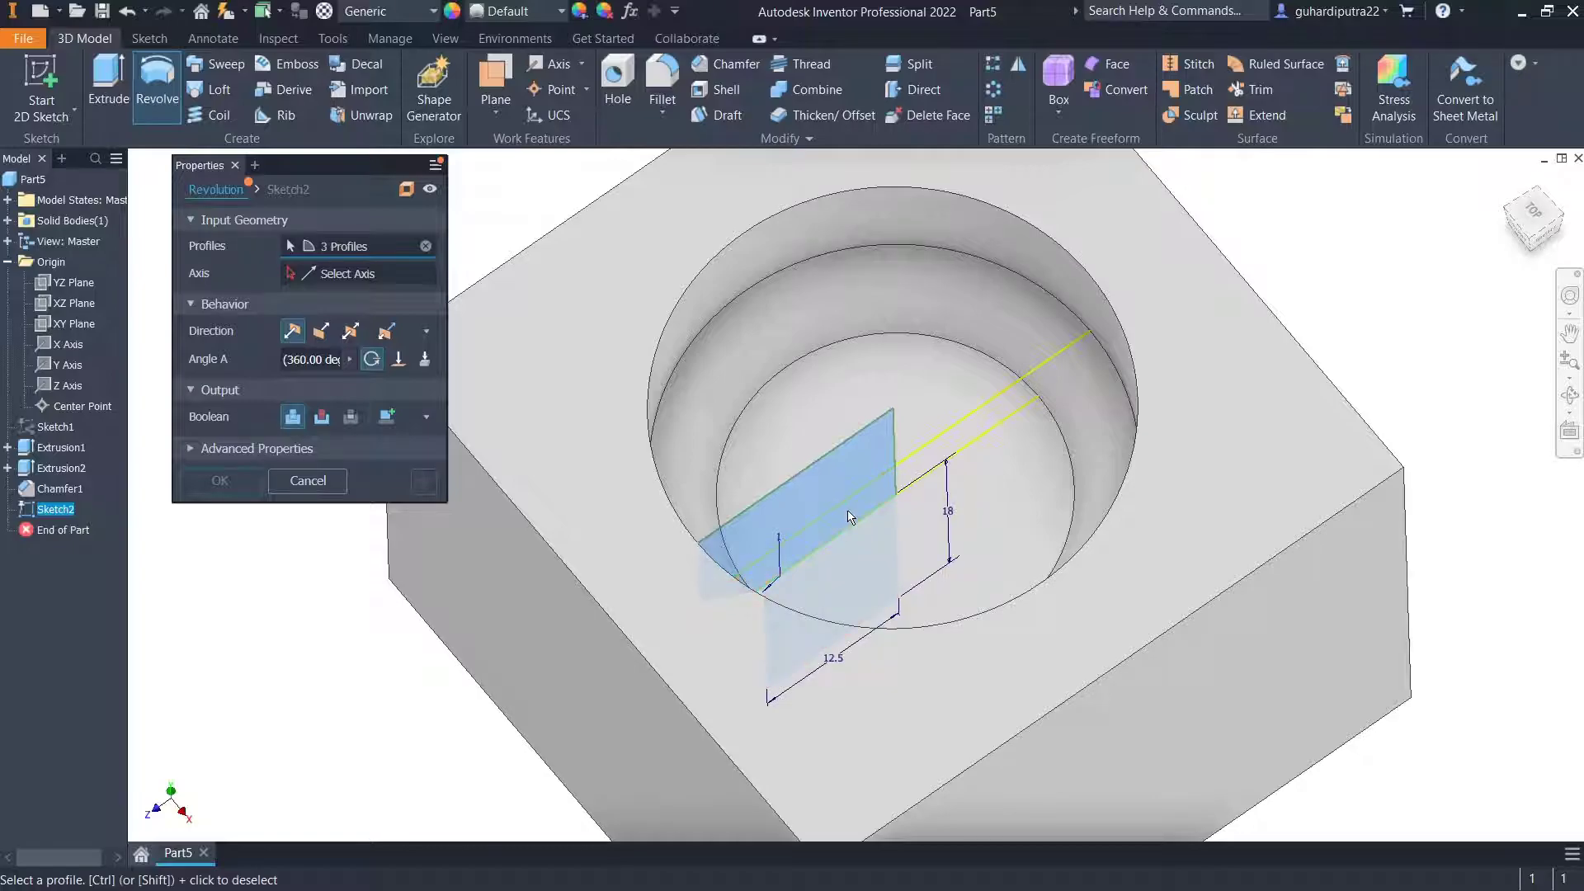
pyautogui.scroll(-3, 847, 511)
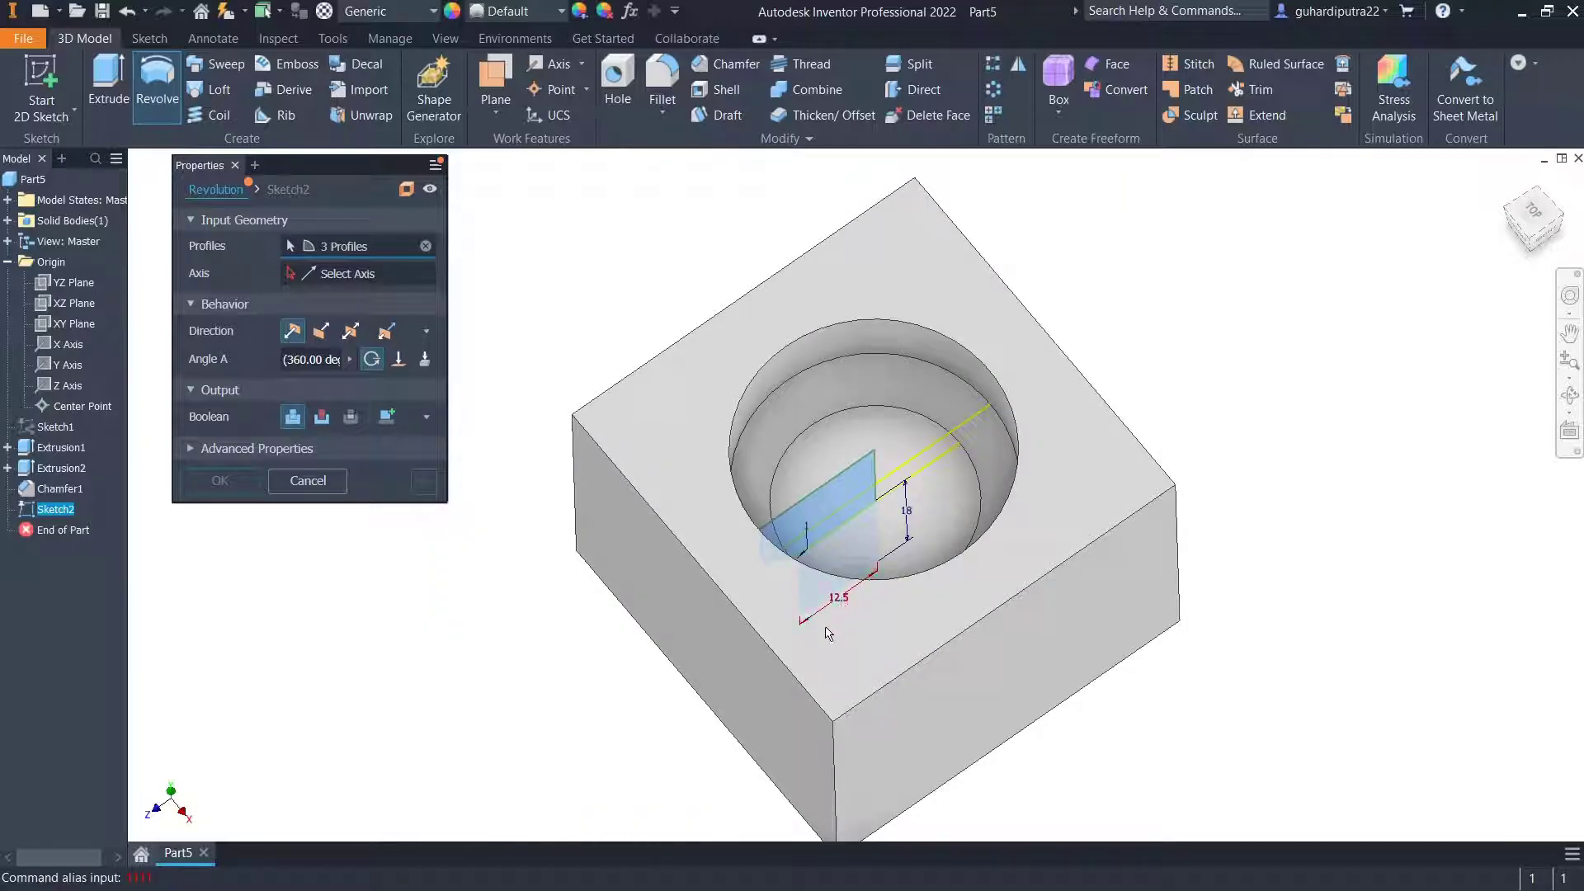
pyautogui.keyDown('shift'); pyautogui.moveTo(811, 606); pyautogui.dragTo(622, 586, button='middle'); pyautogui.keyUp('shift')
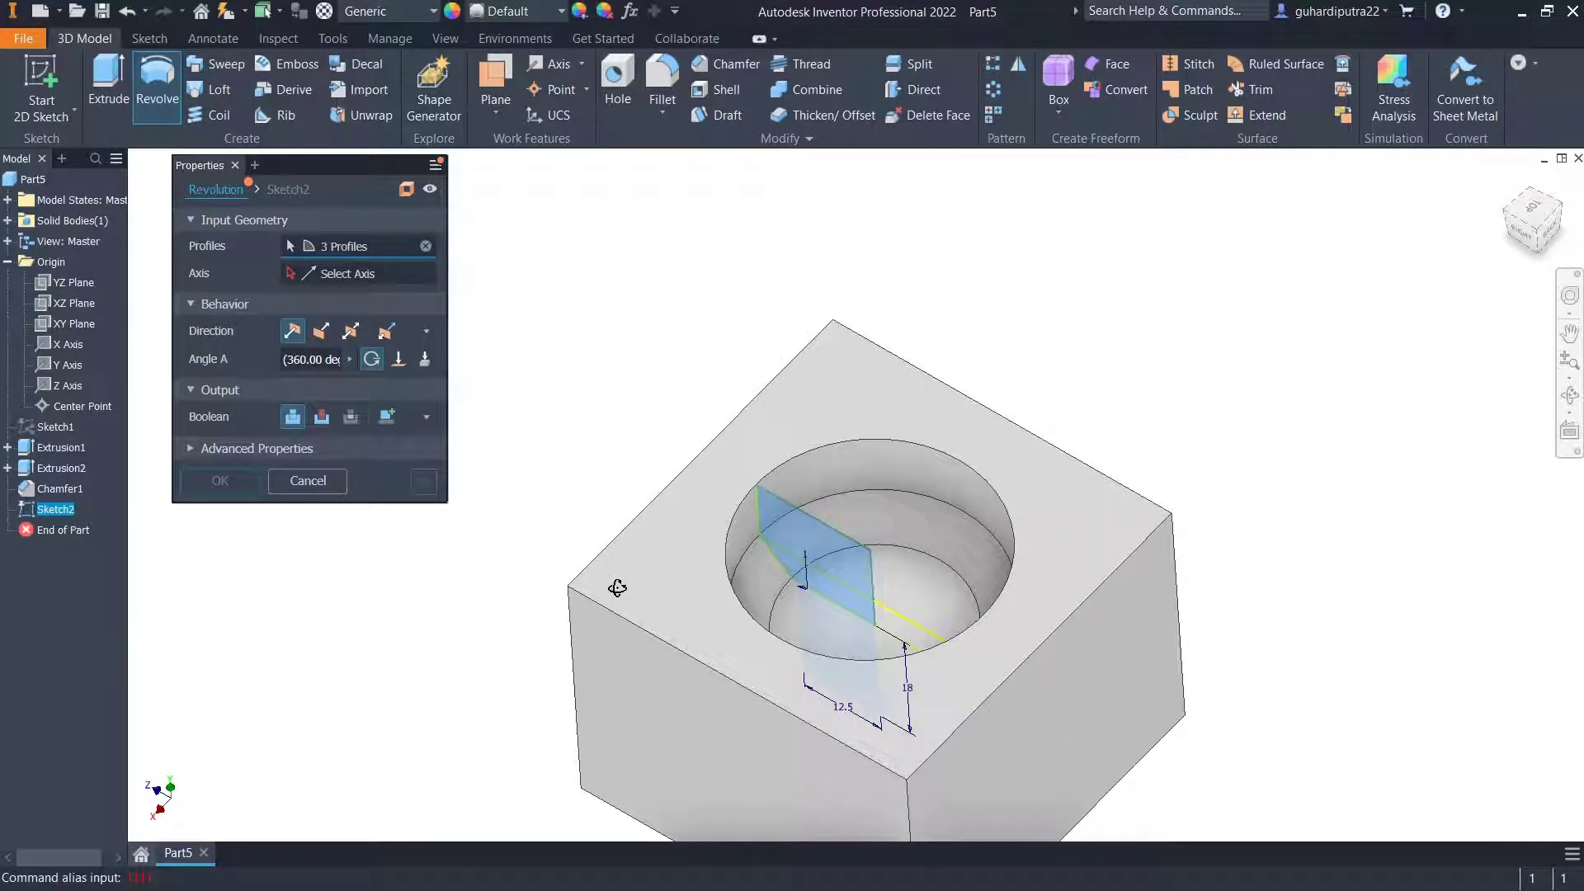
pyautogui.click(329, 278)
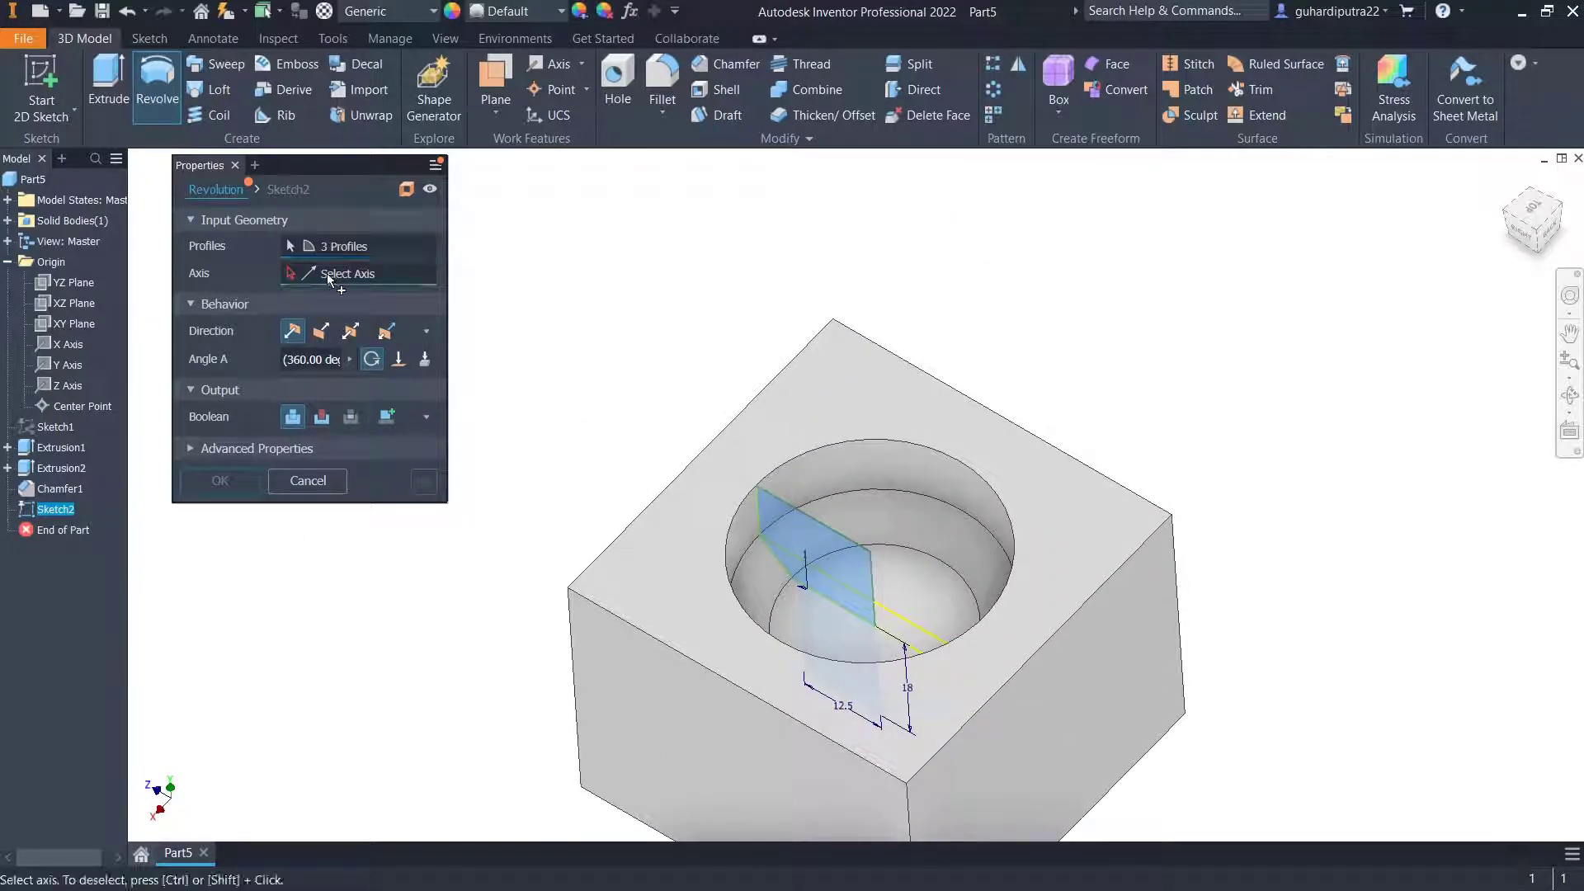
pyautogui.click(876, 591)
pyautogui.click(323, 417)
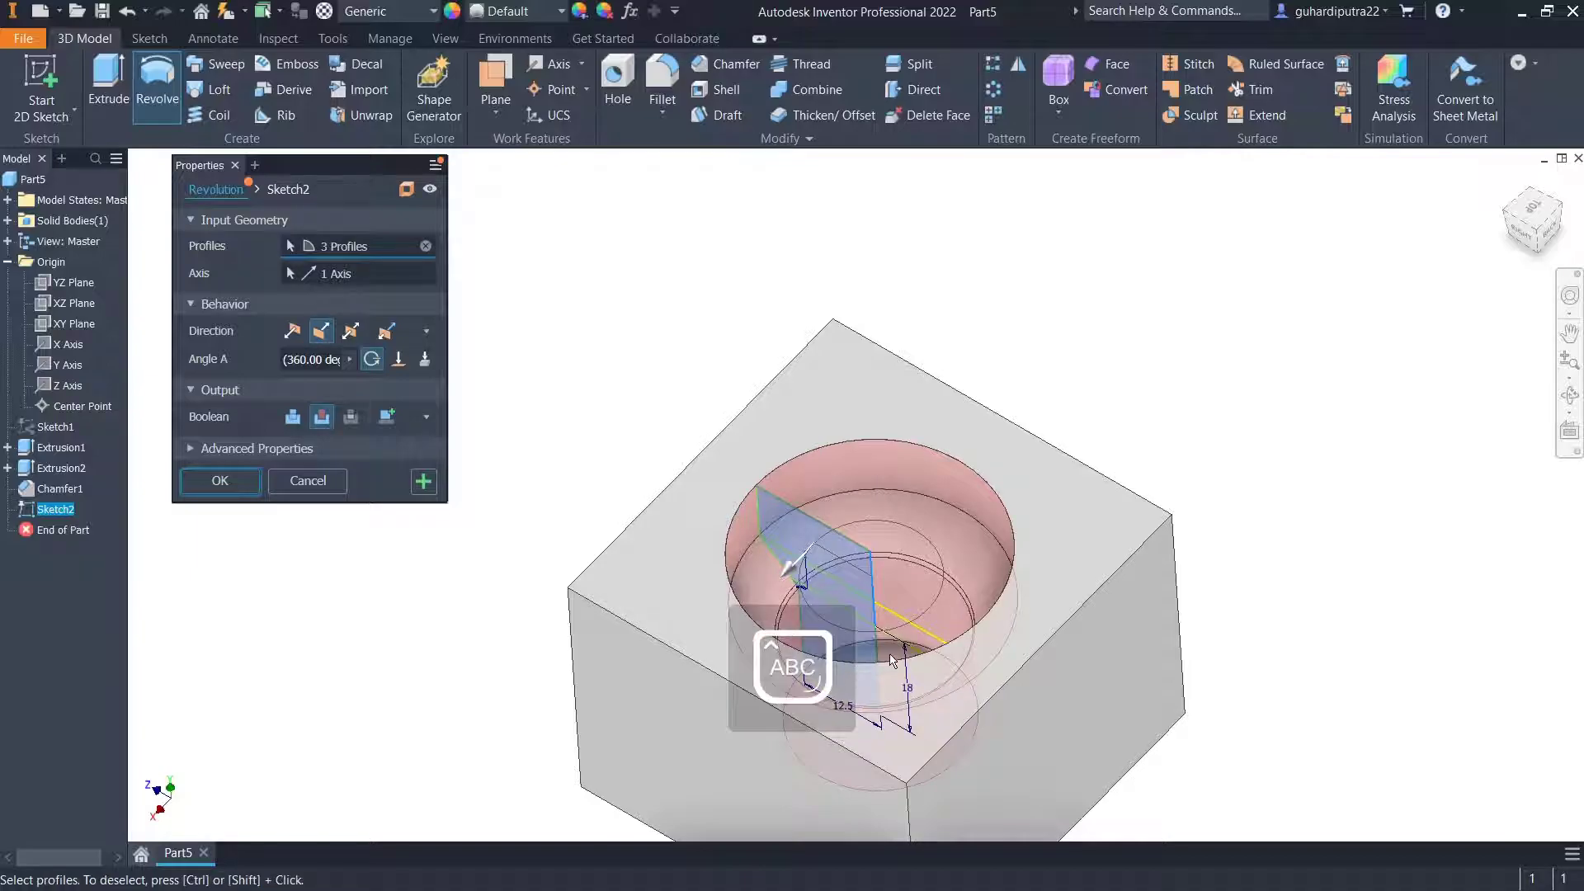
pyautogui.keyDown('shift'); pyautogui.moveTo(848, 669); pyautogui.dragTo(921, 773, button='middle'); pyautogui.keyUp('shift')
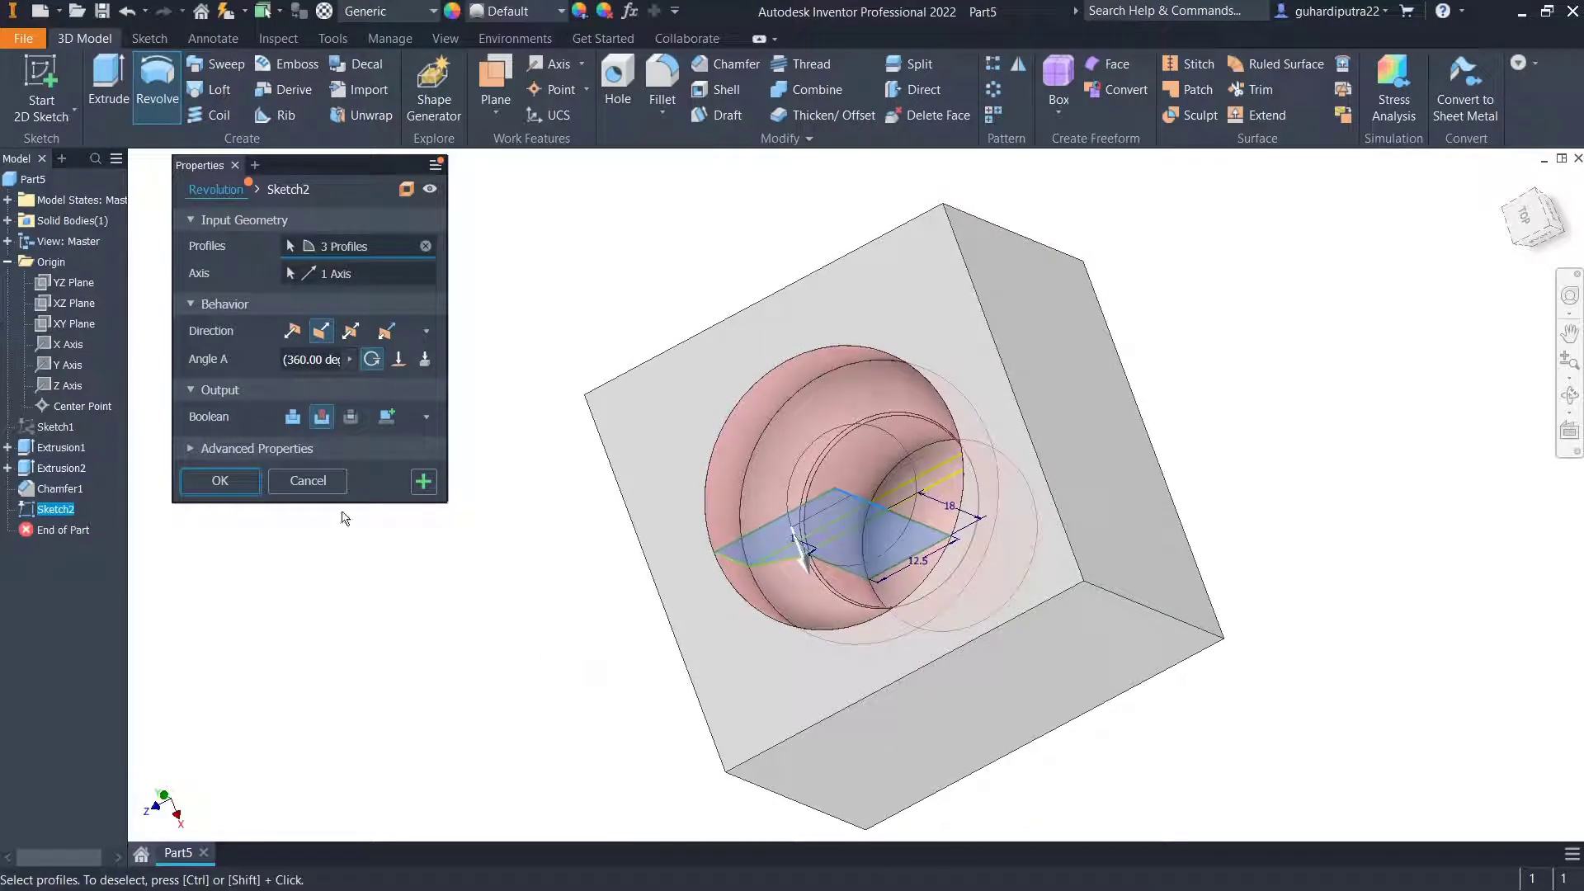
pyautogui.click(219, 480)
# Chamfer the four outer edges of the block's top face with a distance of 3 mm.
pyautogui.scroll(-5, 834, 565)
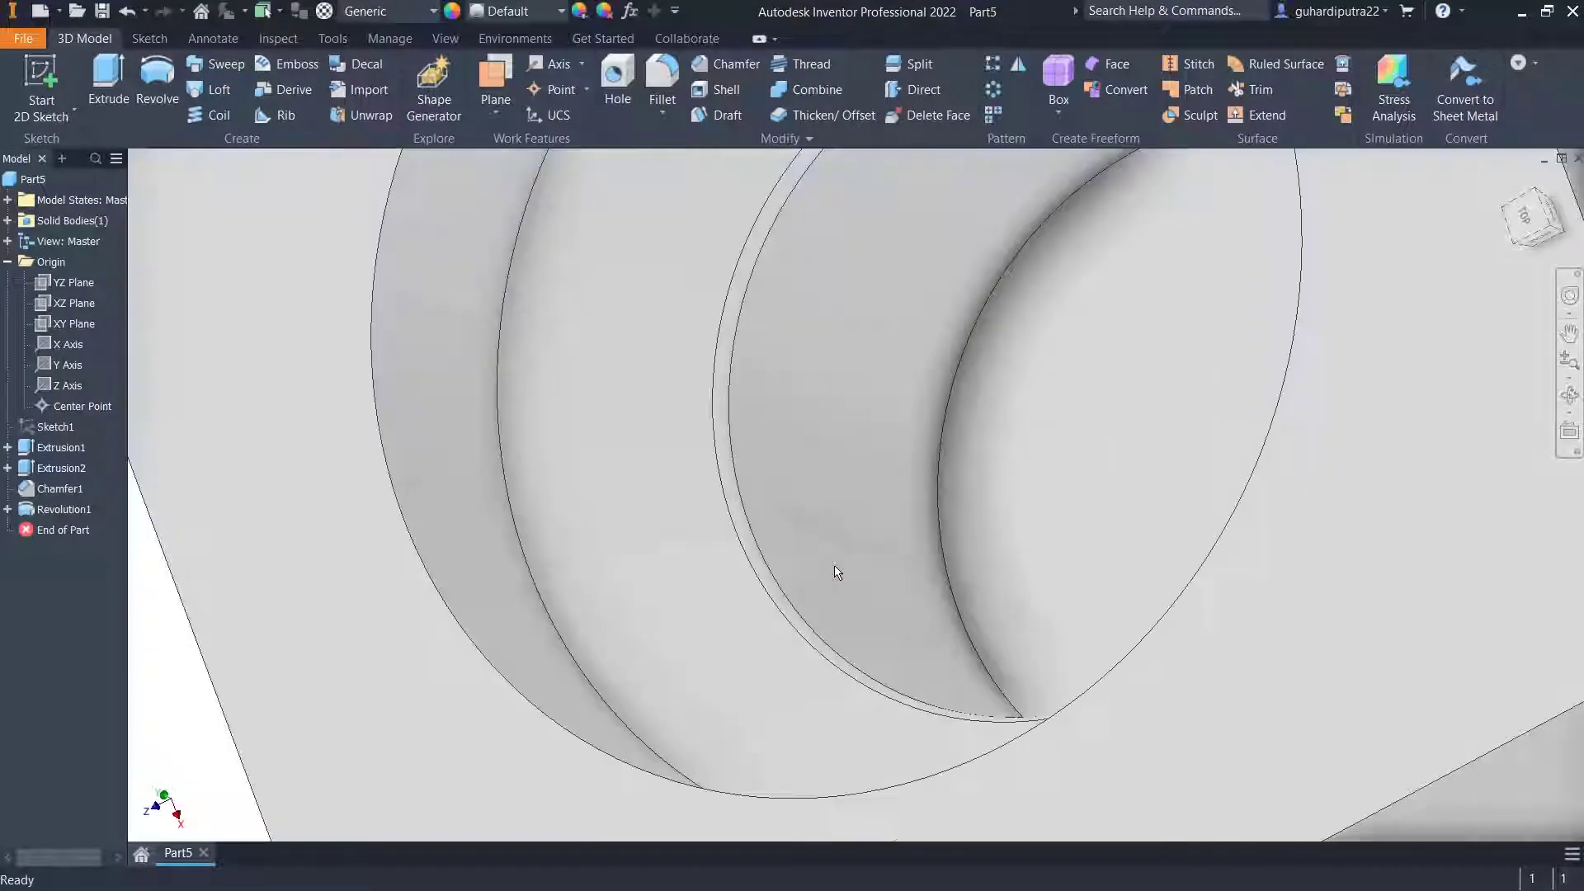
pyautogui.moveTo(836, 572)
pyautogui.keyDown('shift'); pyautogui.mouseDown(button='middle')
pyautogui.moveTo(888, 591)
pyautogui.moveTo(859, 556)
pyautogui.mouseUp(button='middle'); pyautogui.keyUp('shift')
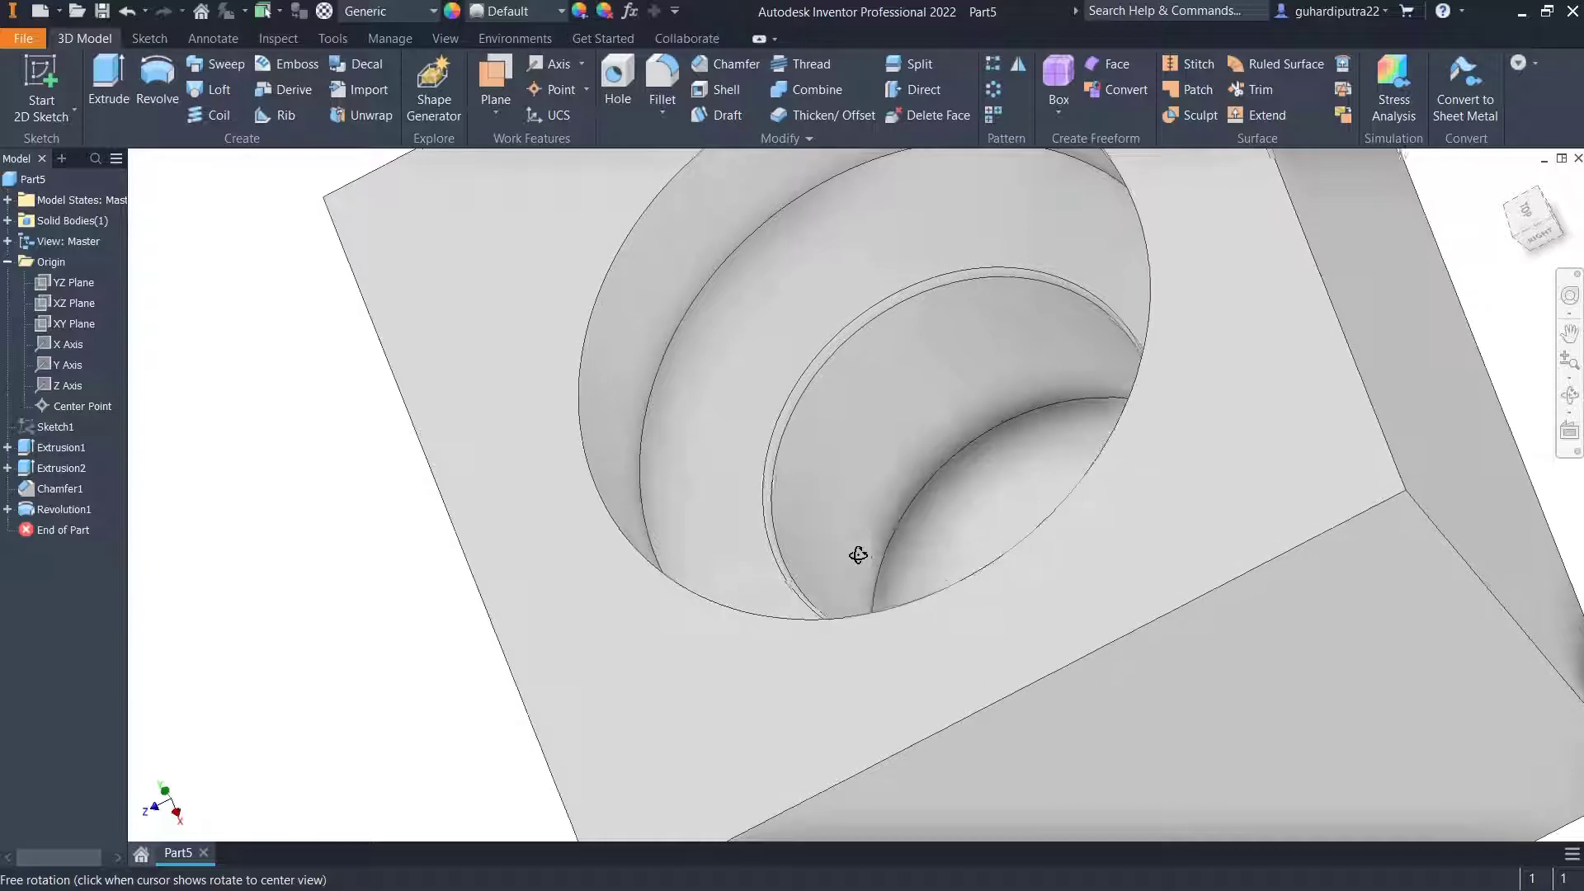
pyautogui.press('F6')
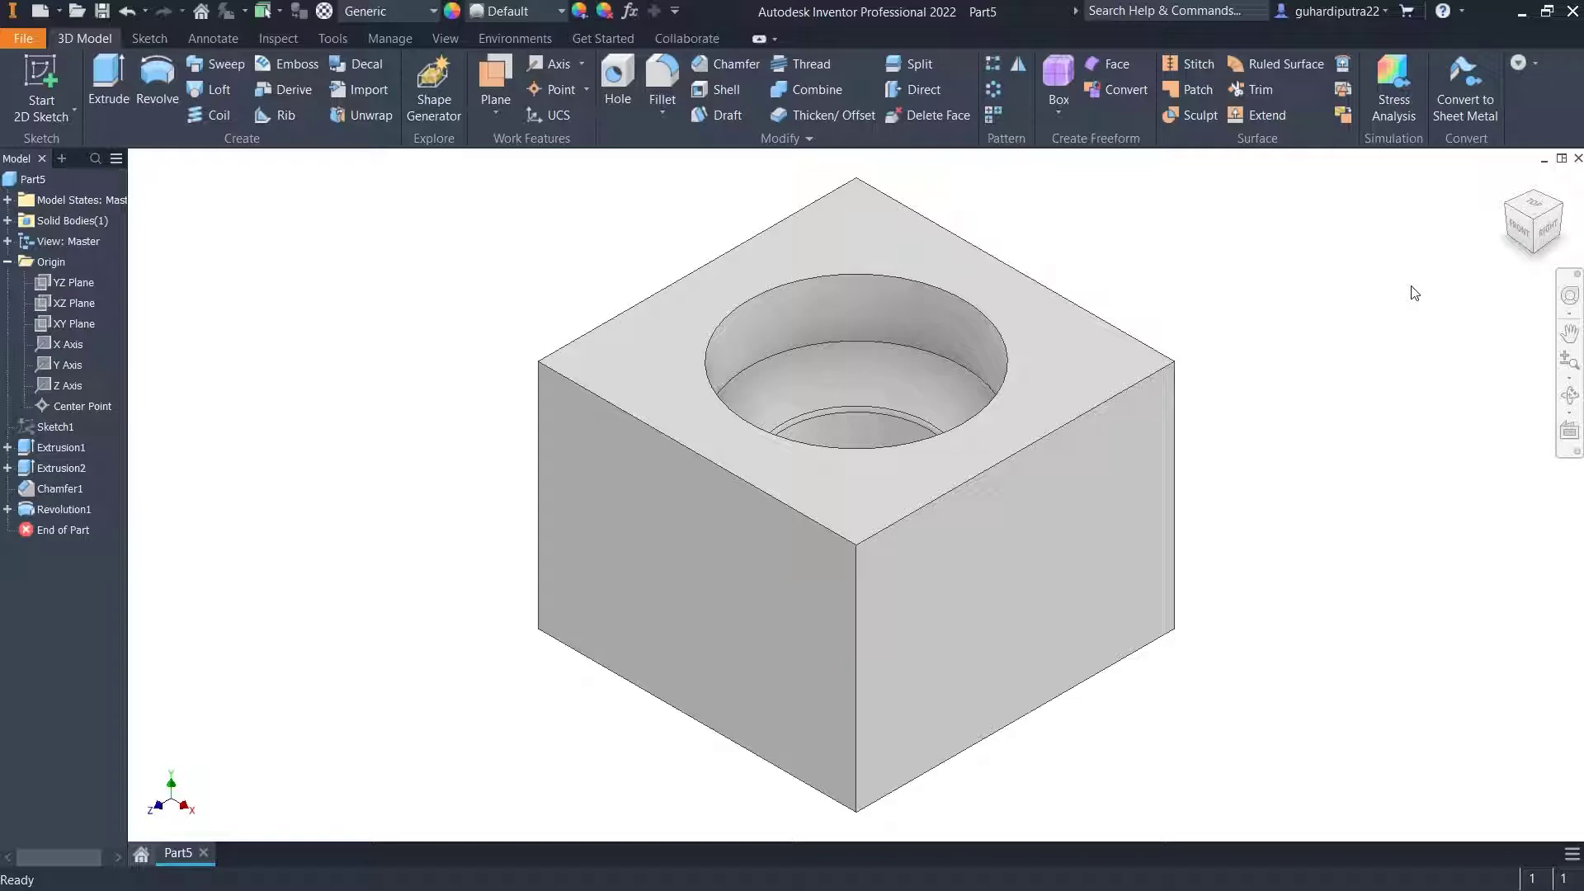
pyautogui.click(728, 63)
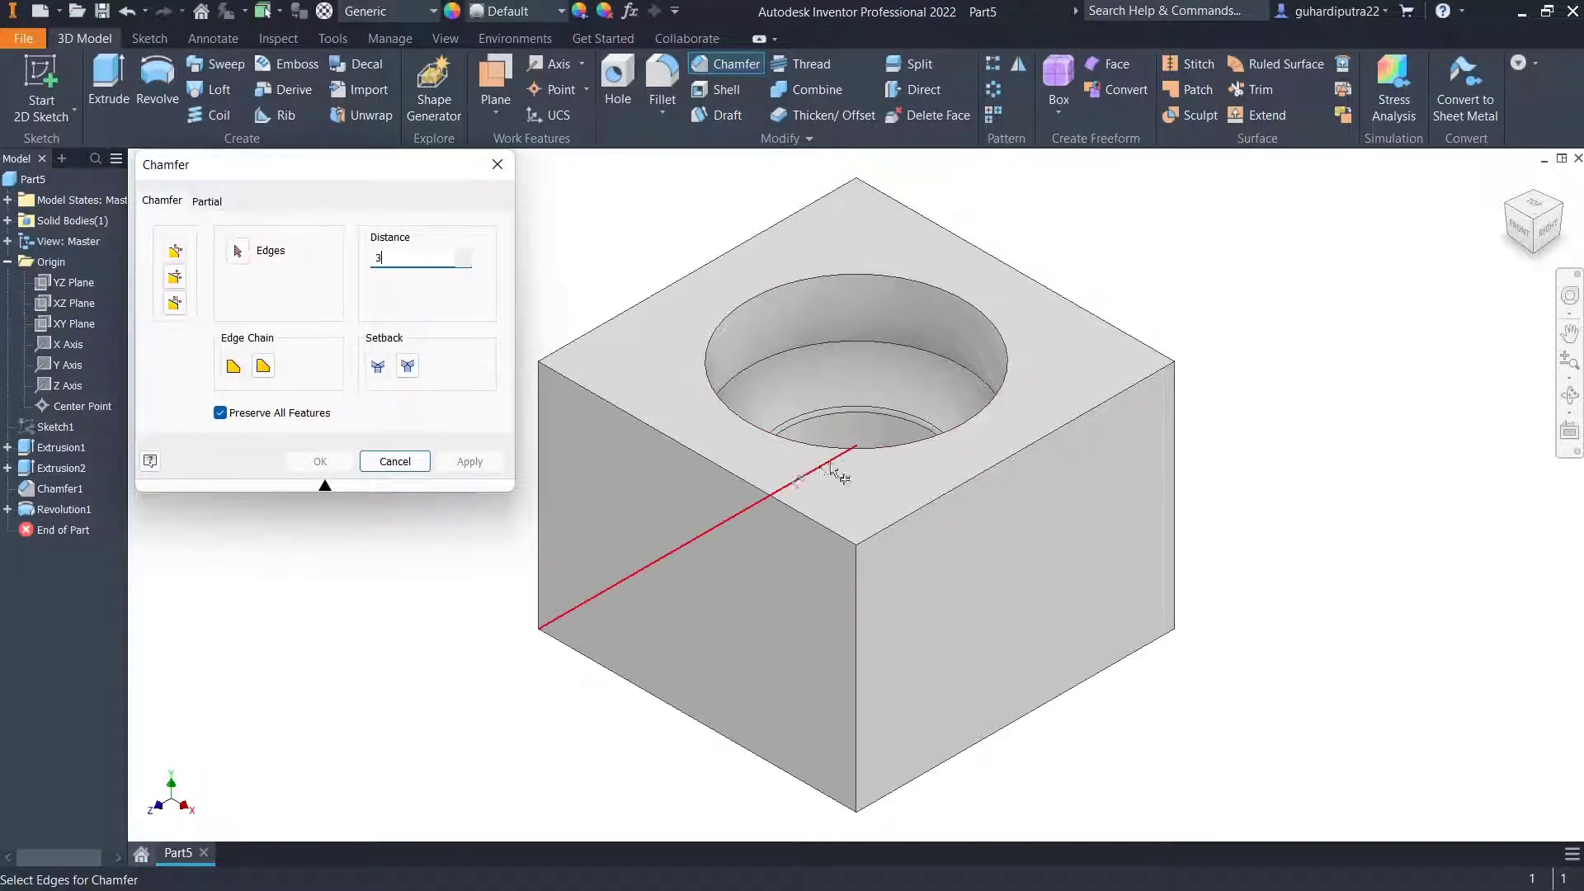
pyautogui.click(779, 489)
pyautogui.click(932, 500)
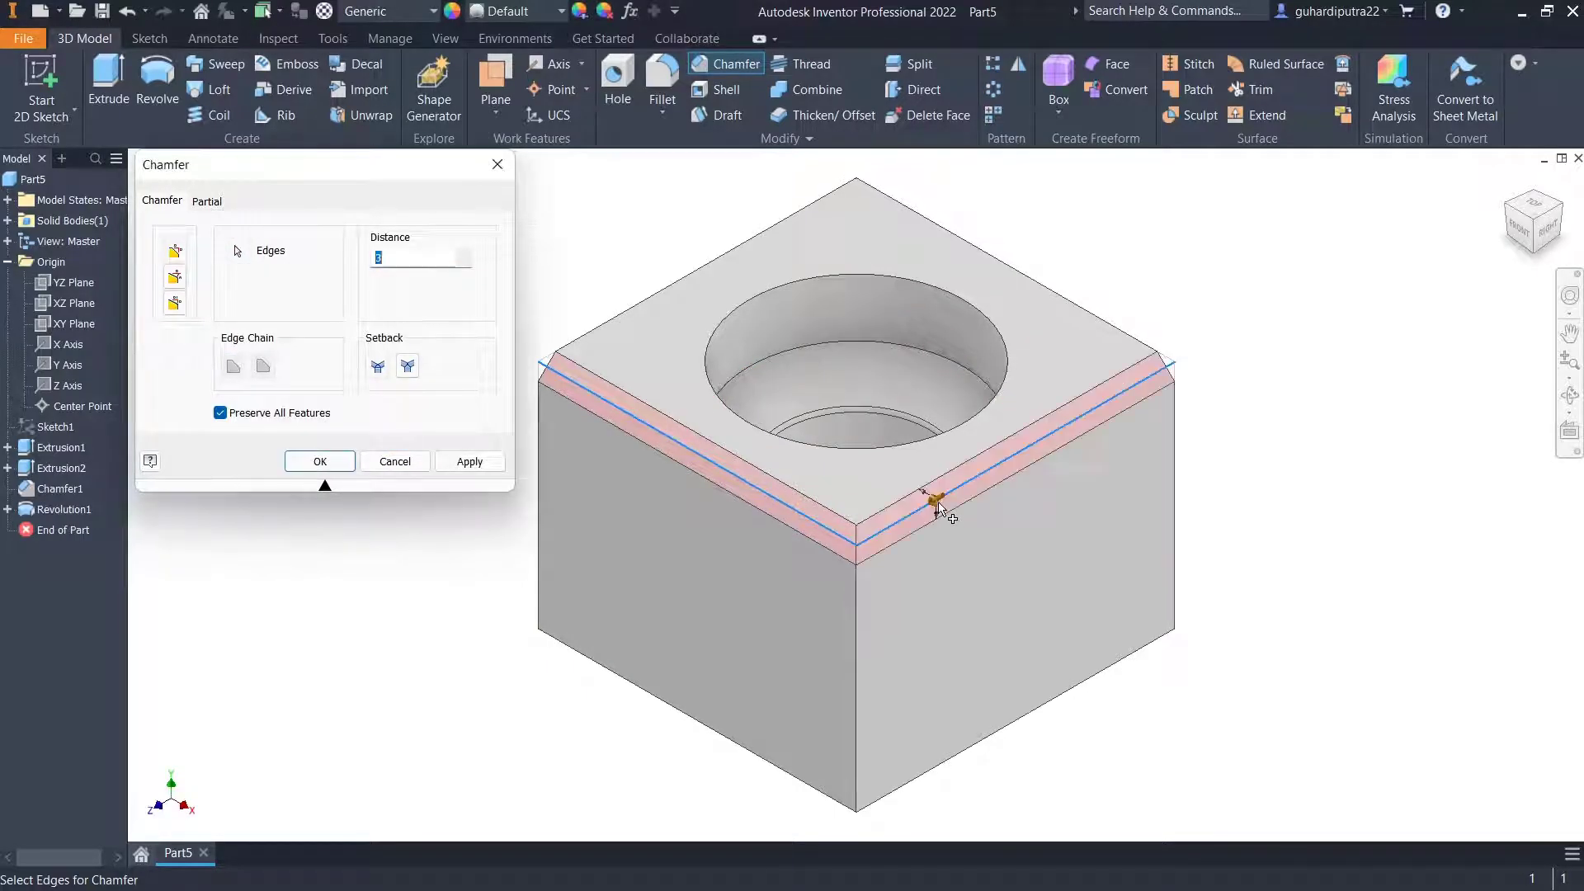
pyautogui.click(1559, 226)
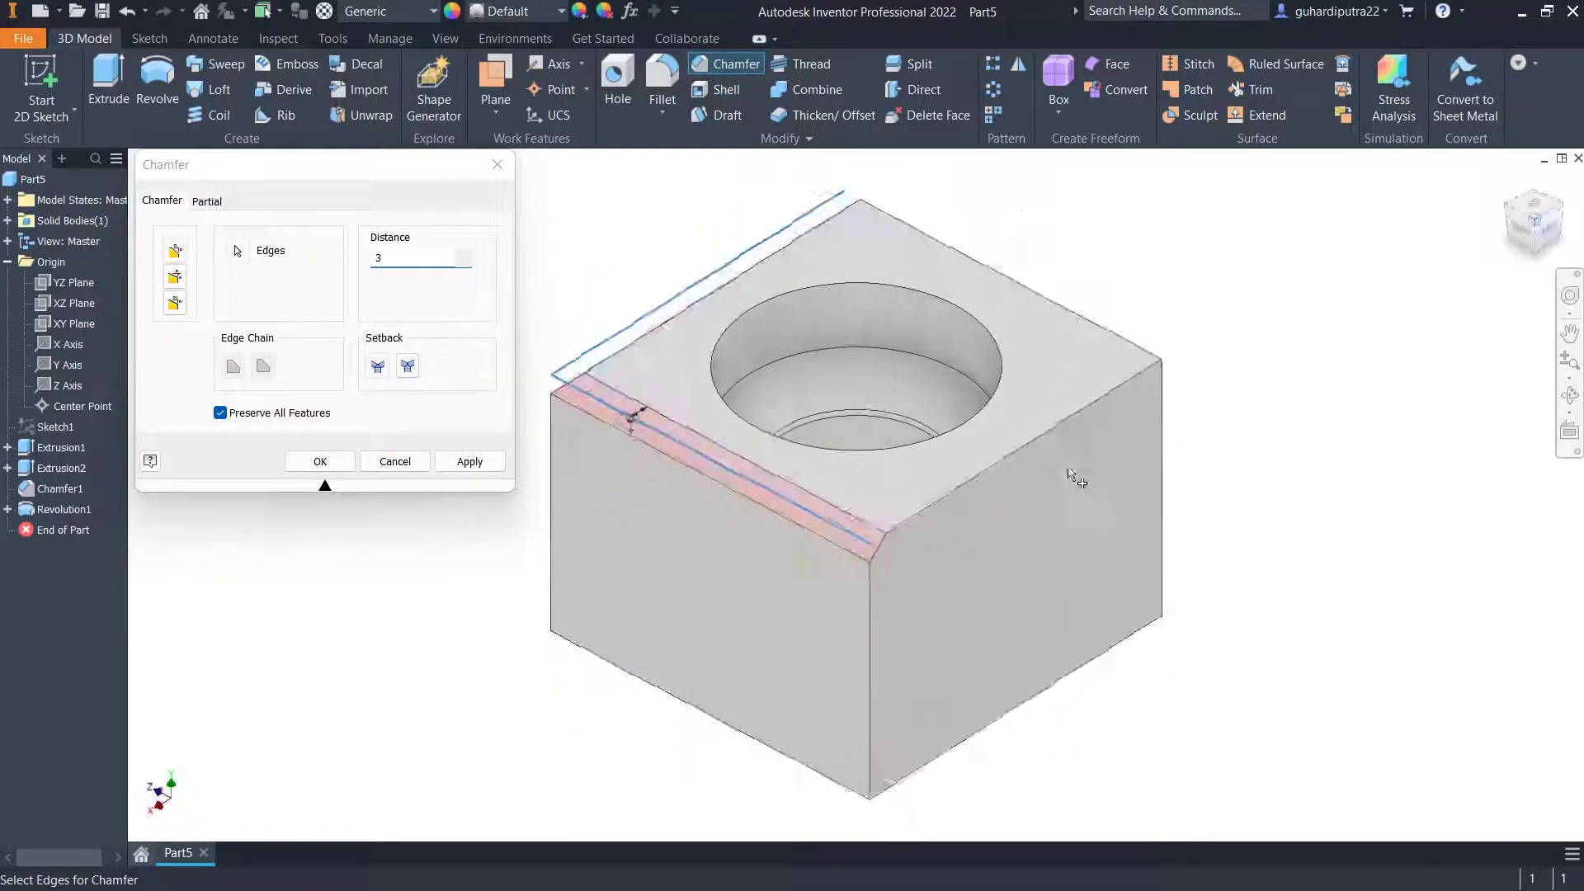
pyautogui.click(1037, 443)
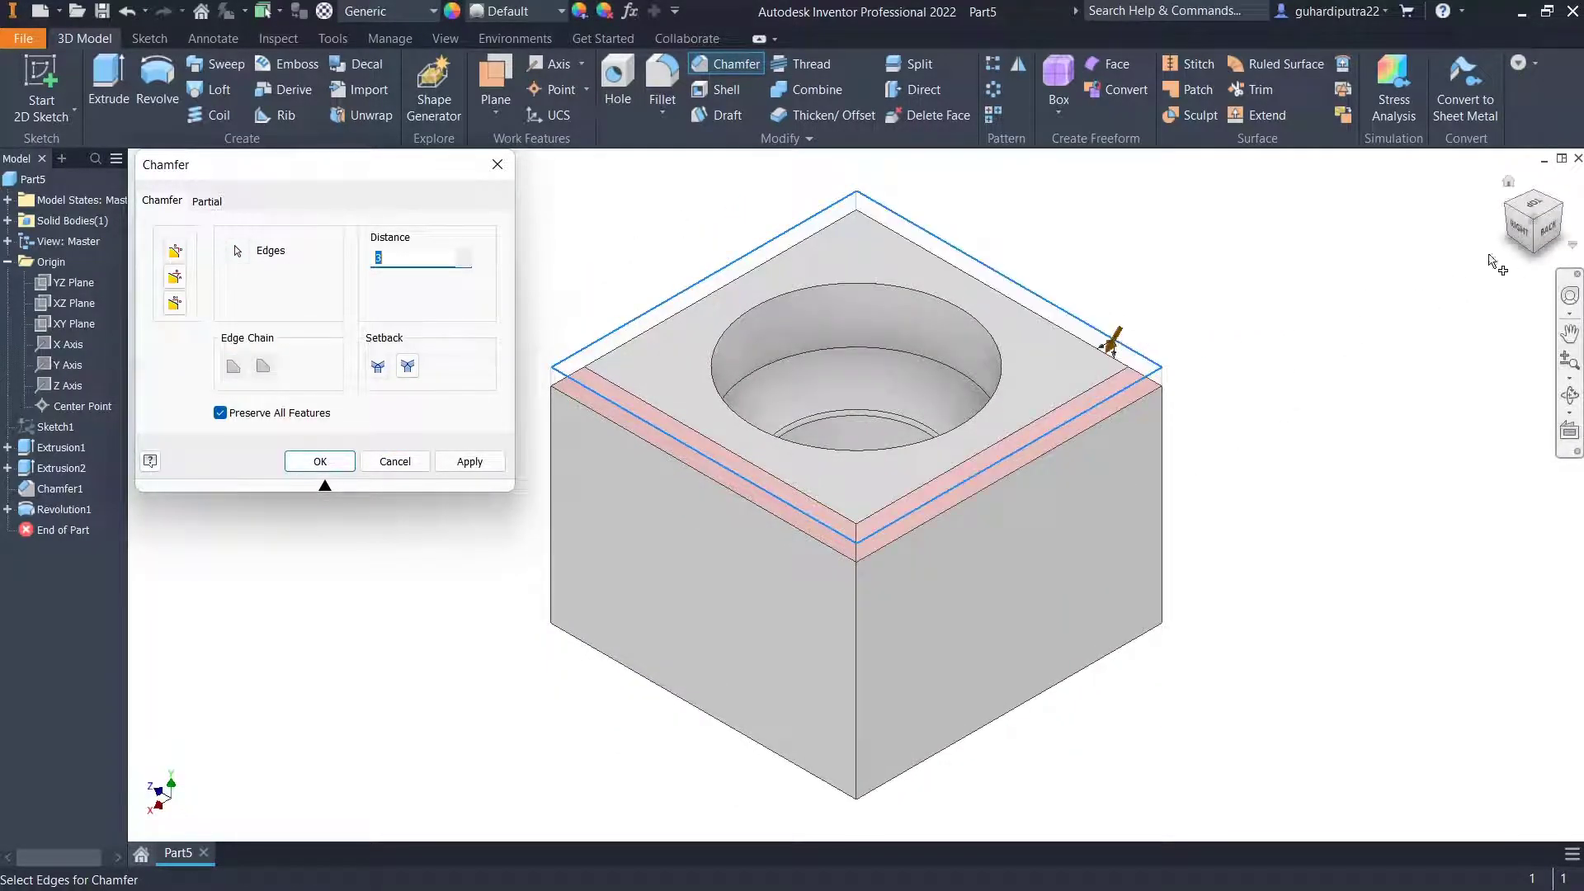
pyautogui.click(1572, 213)
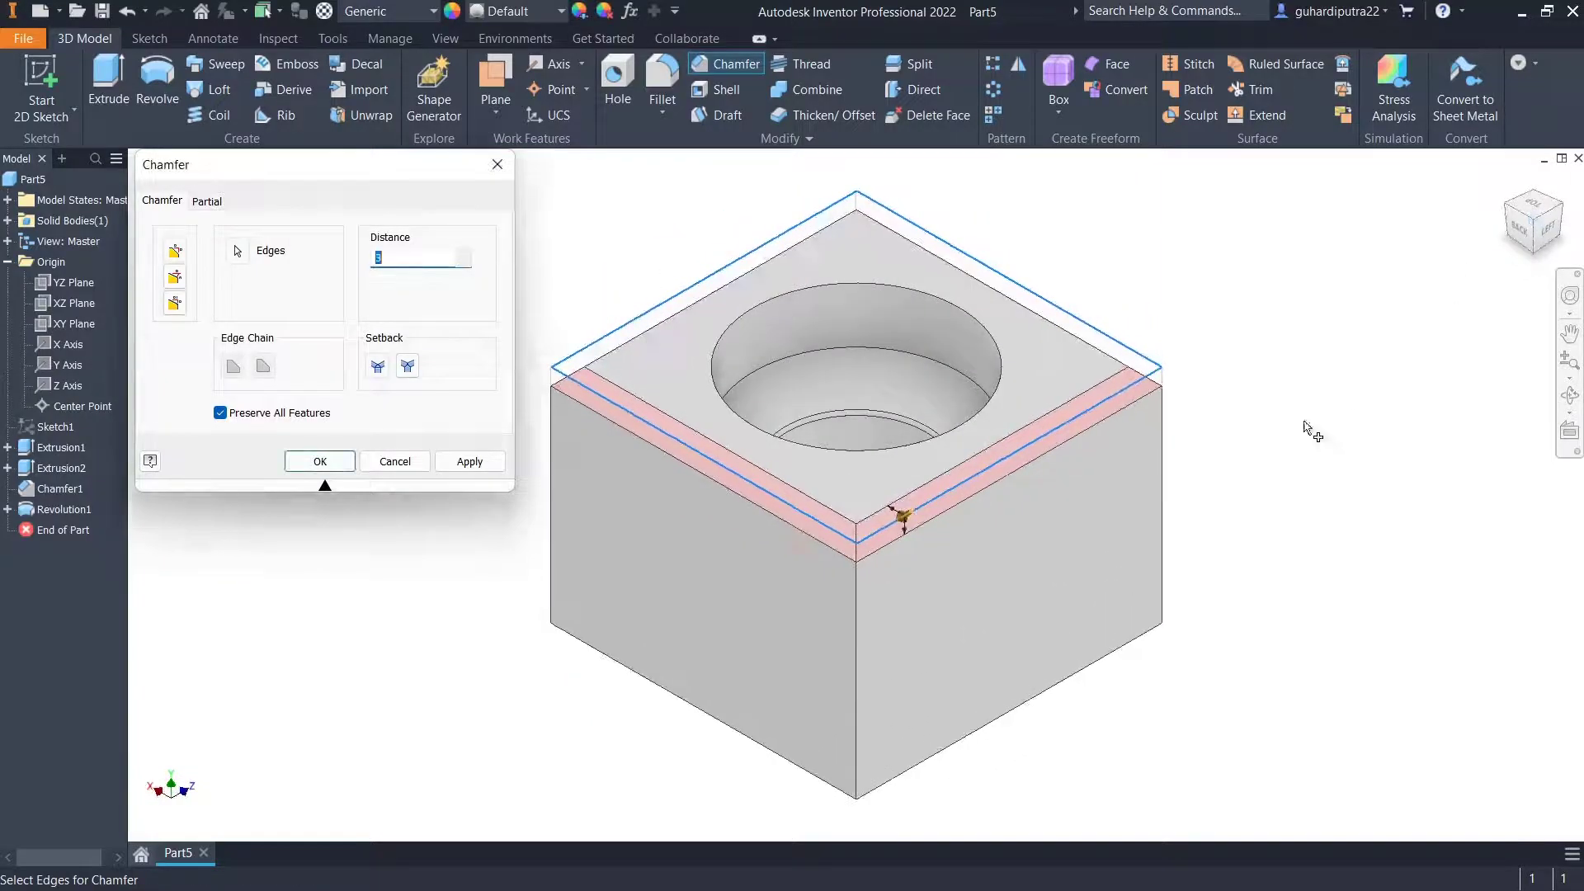
pyautogui.click(321, 462)
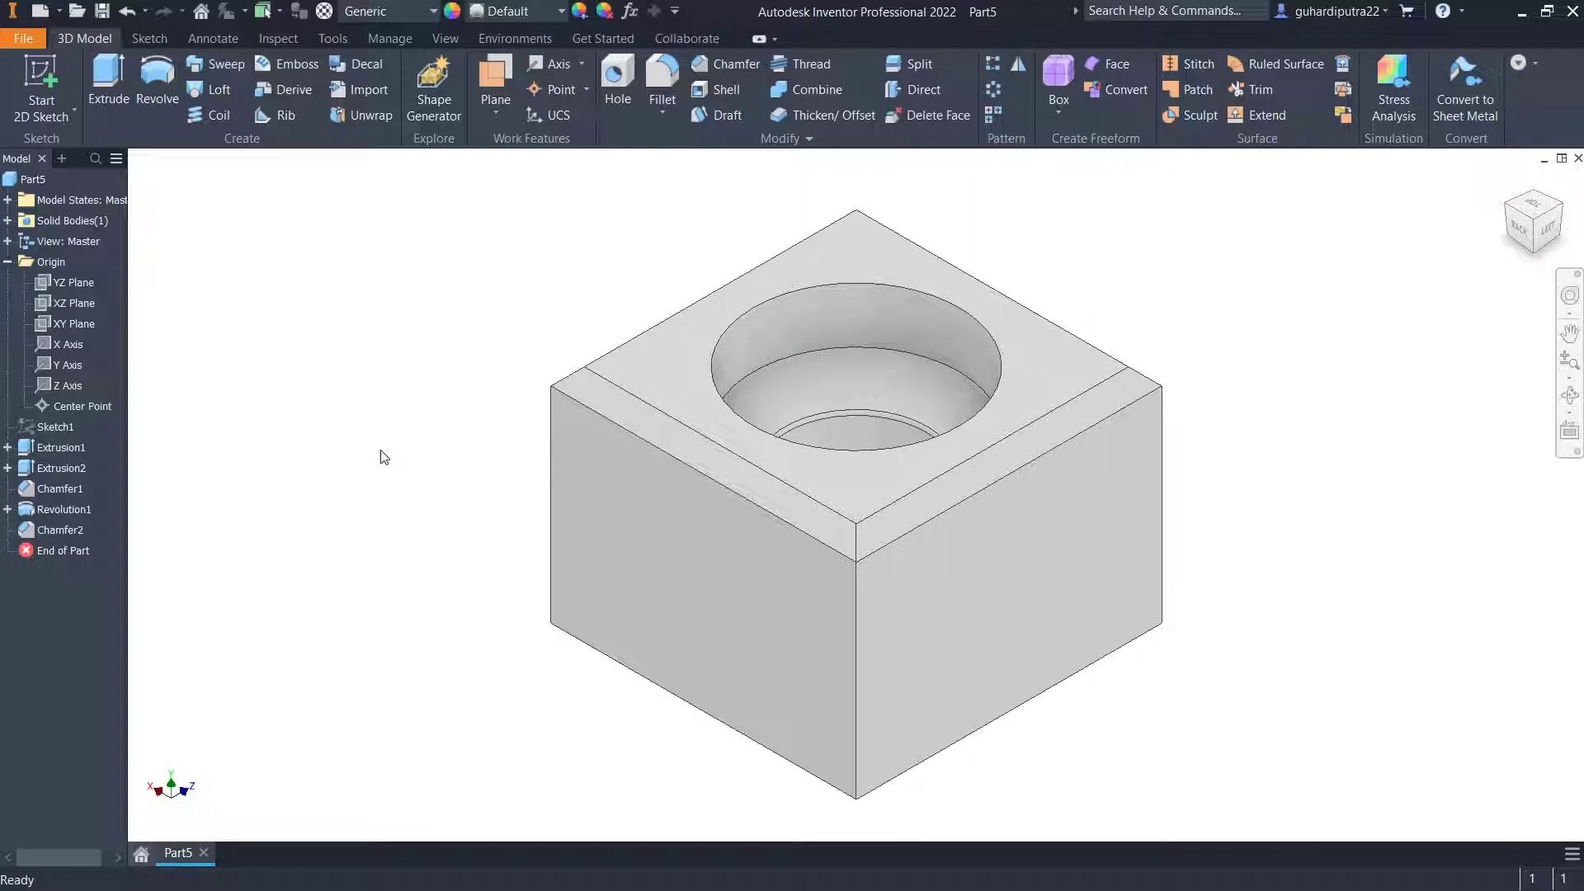
# Start a sketch on the block's top face and project the face's square outline and circular opening into it.
pyautogui.click(627, 377)
pyautogui.click(726, 363)
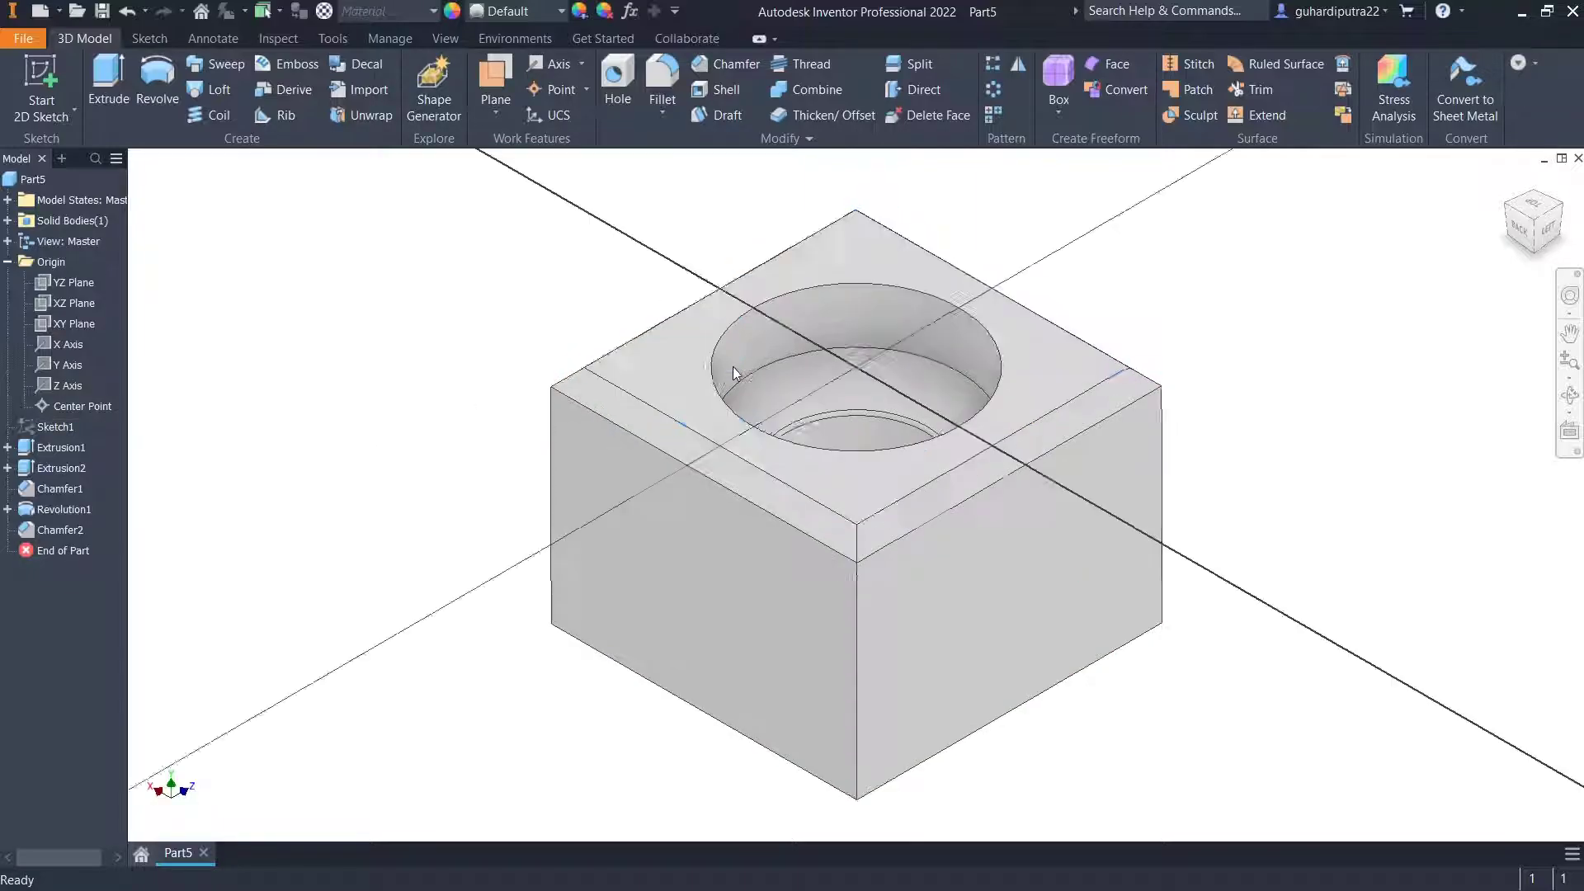
pyautogui.click(422, 89)
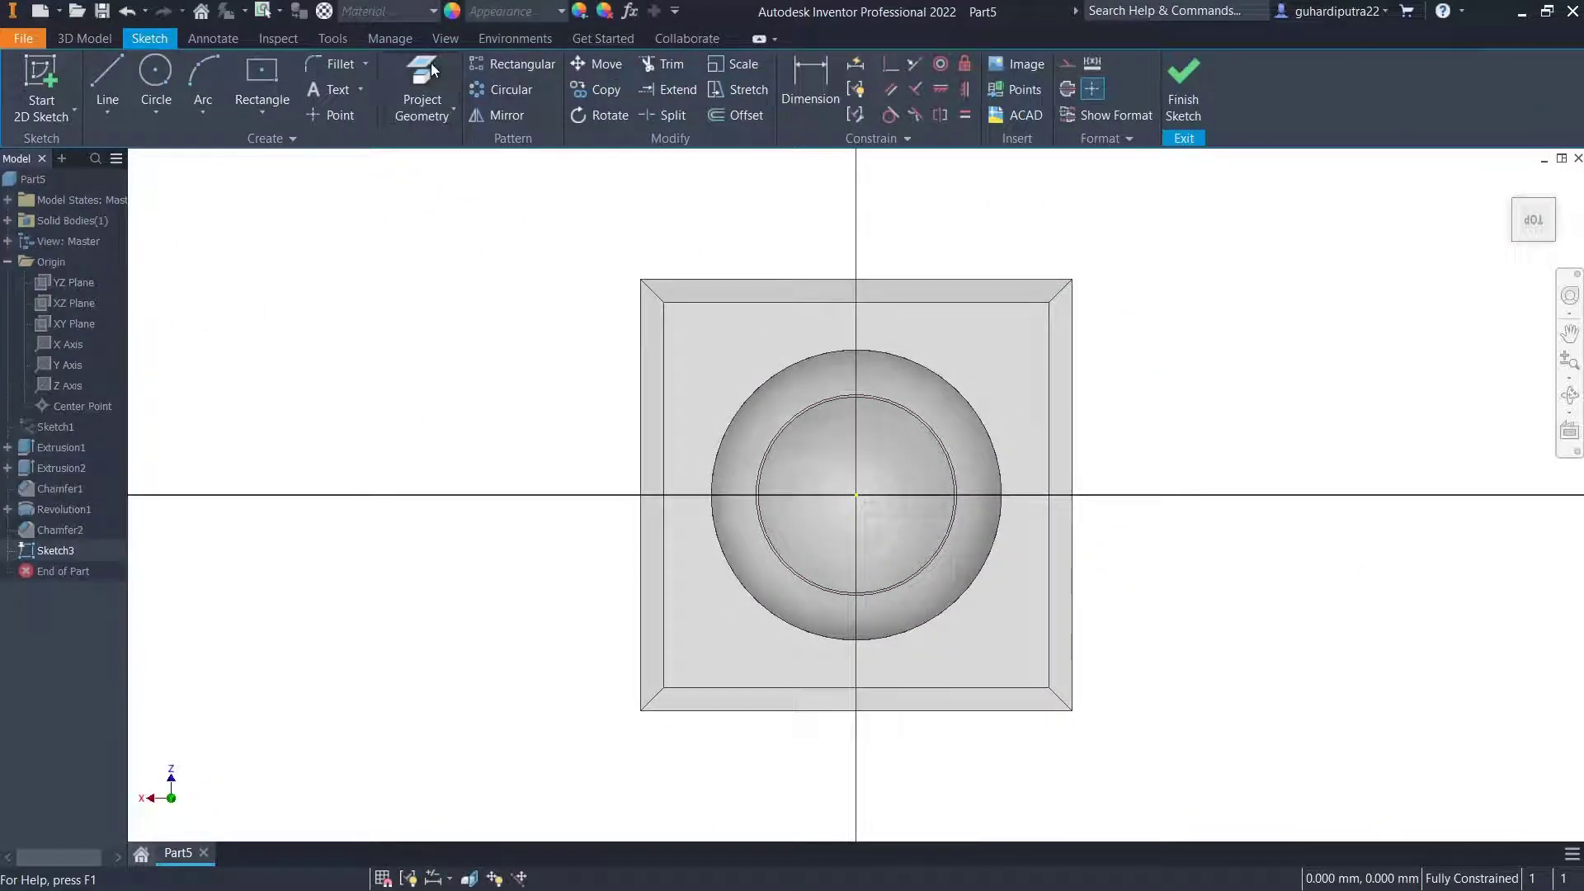
pyautogui.click(709, 370)
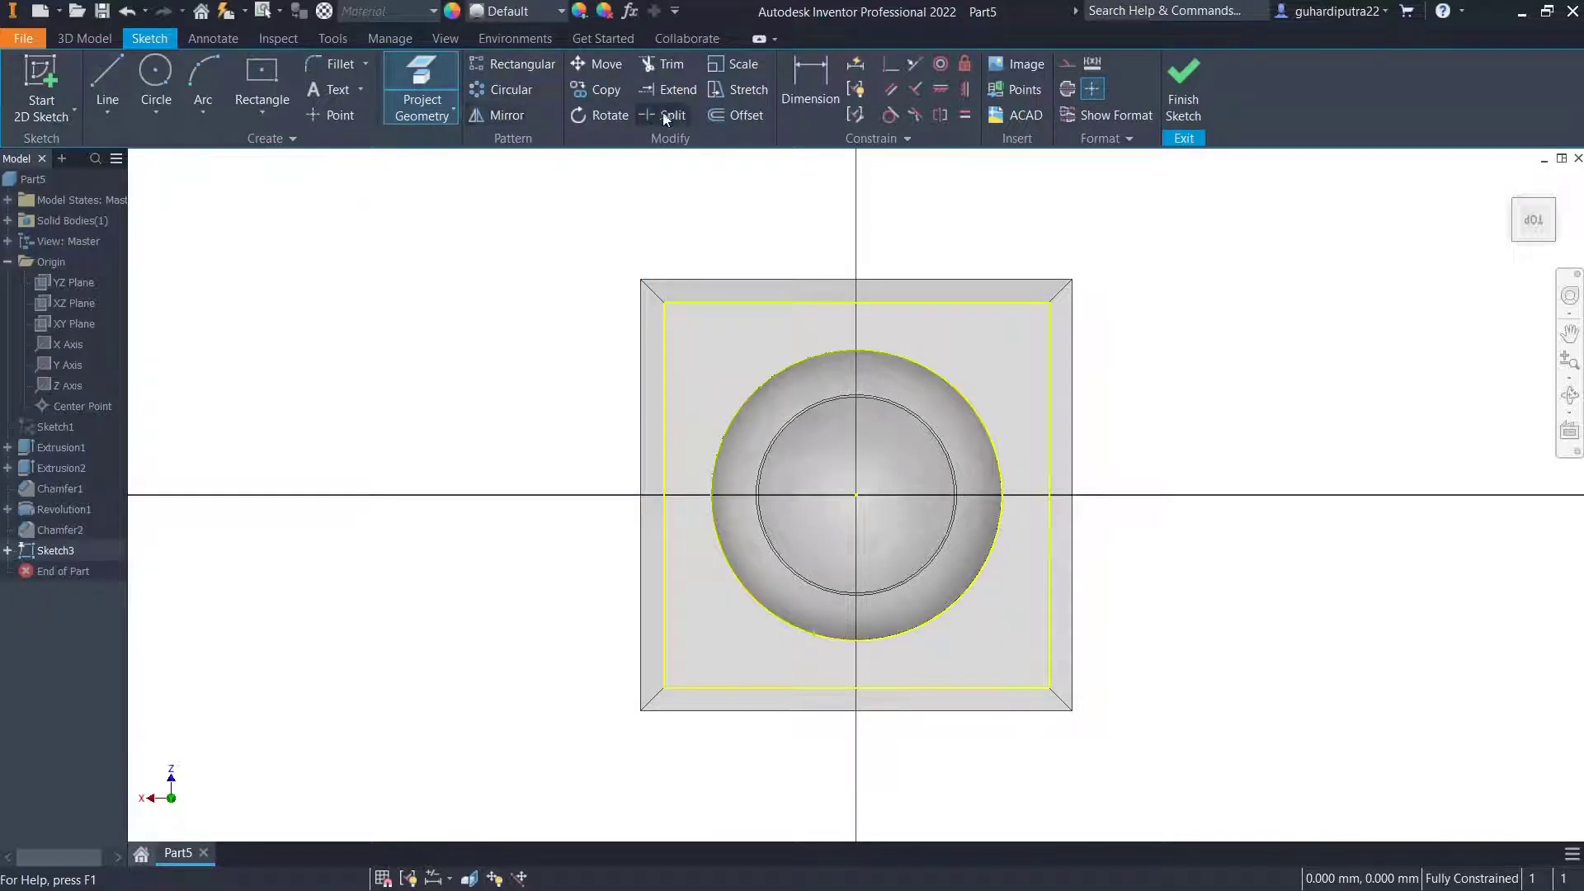
# Offset the projected square outline 1 mm inward.
pyautogui.click(733, 115)
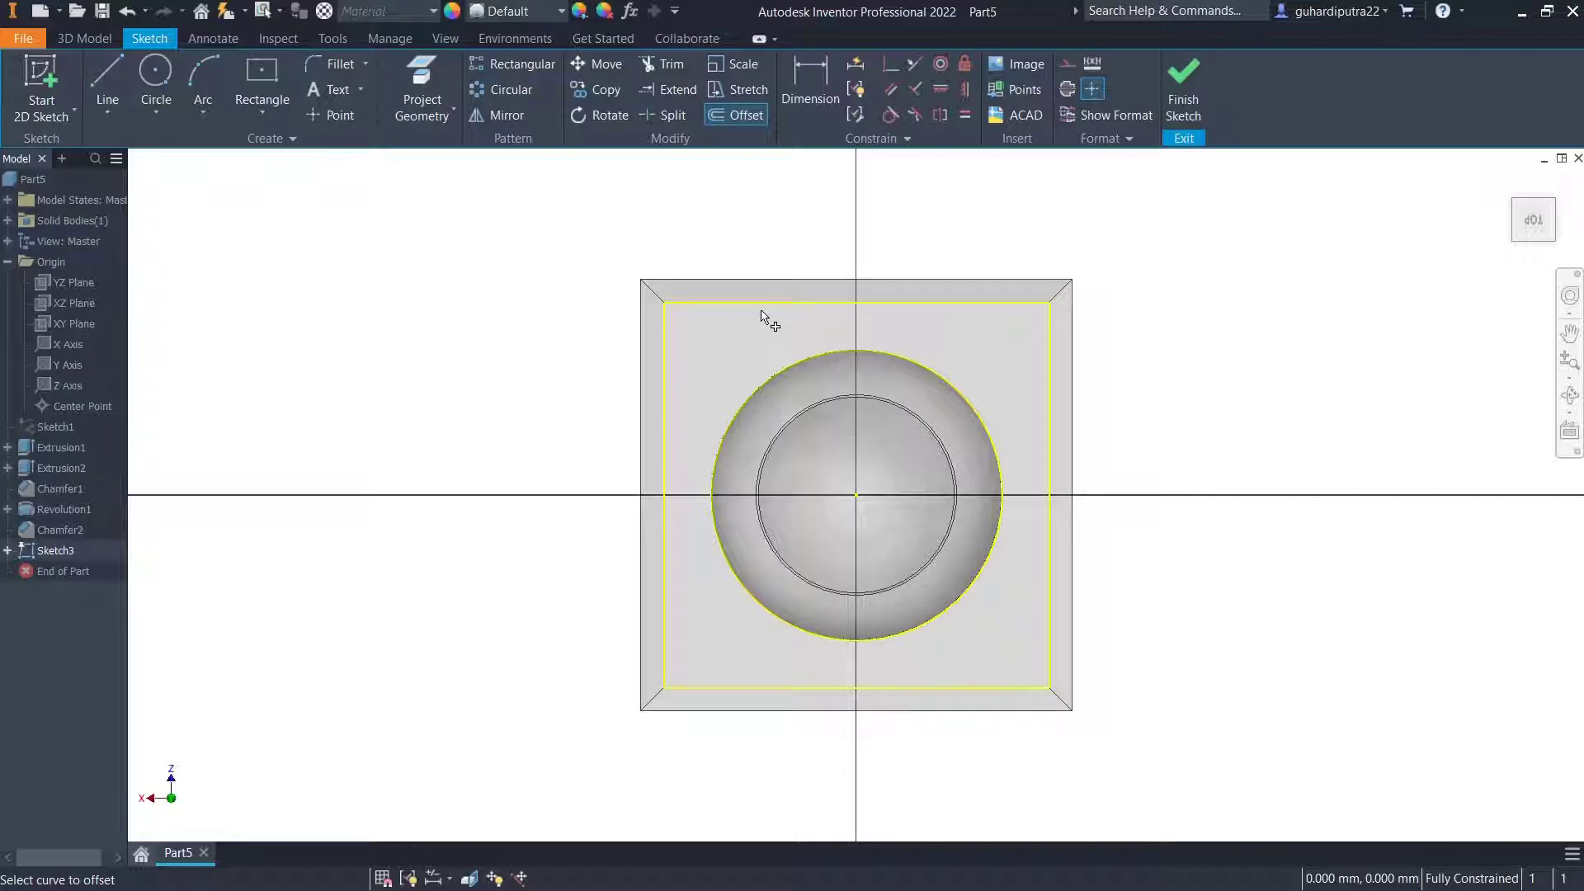
pyautogui.click(769, 308)
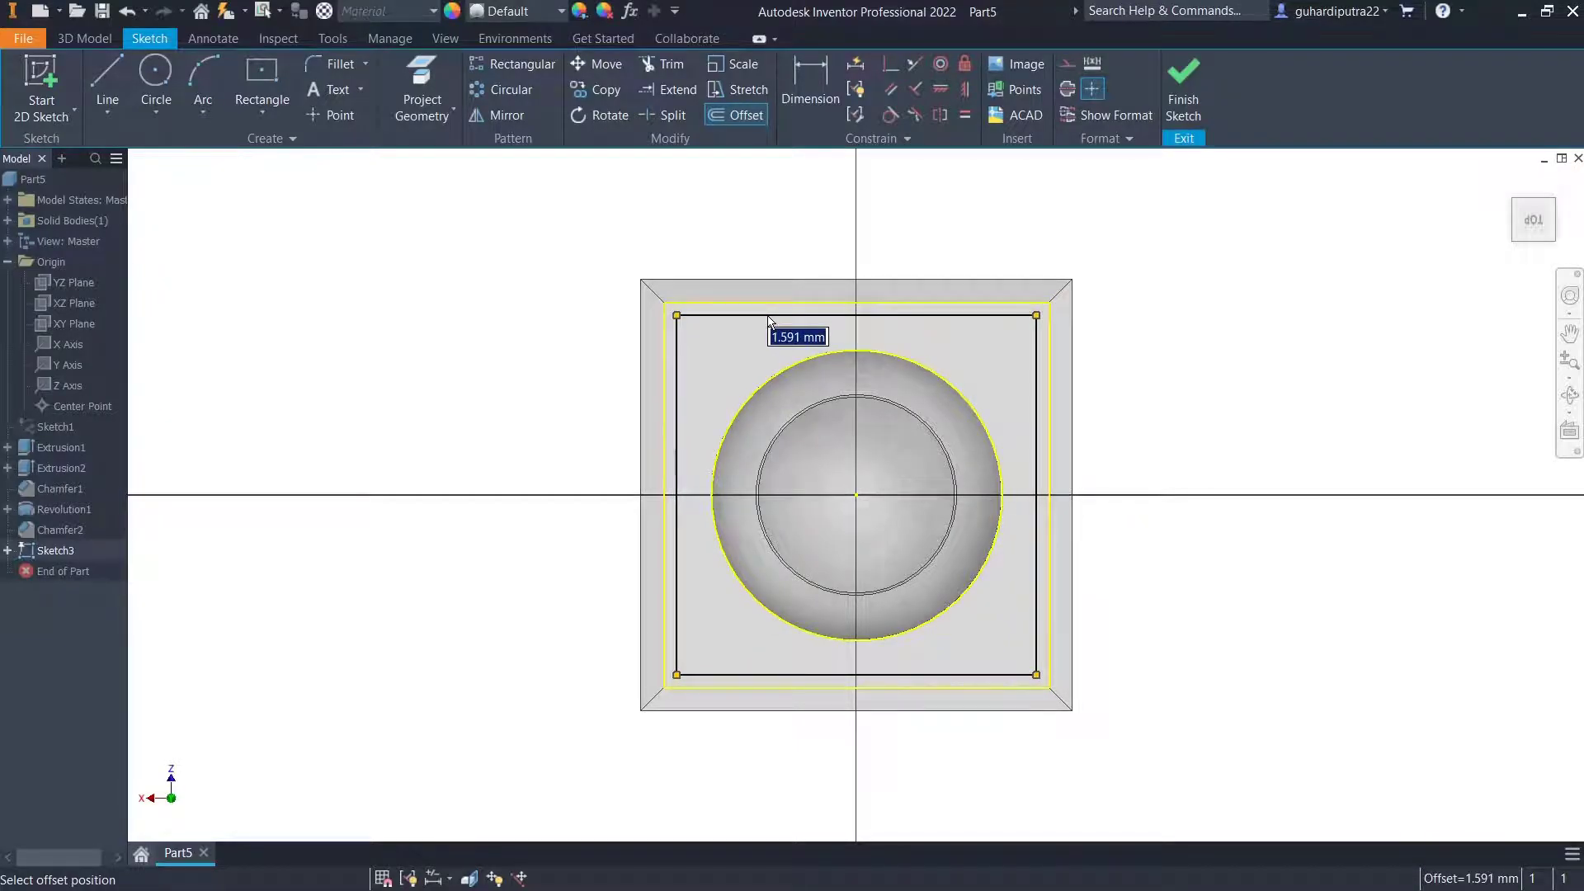
pyautogui.write('1')
pyautogui.press('Return')
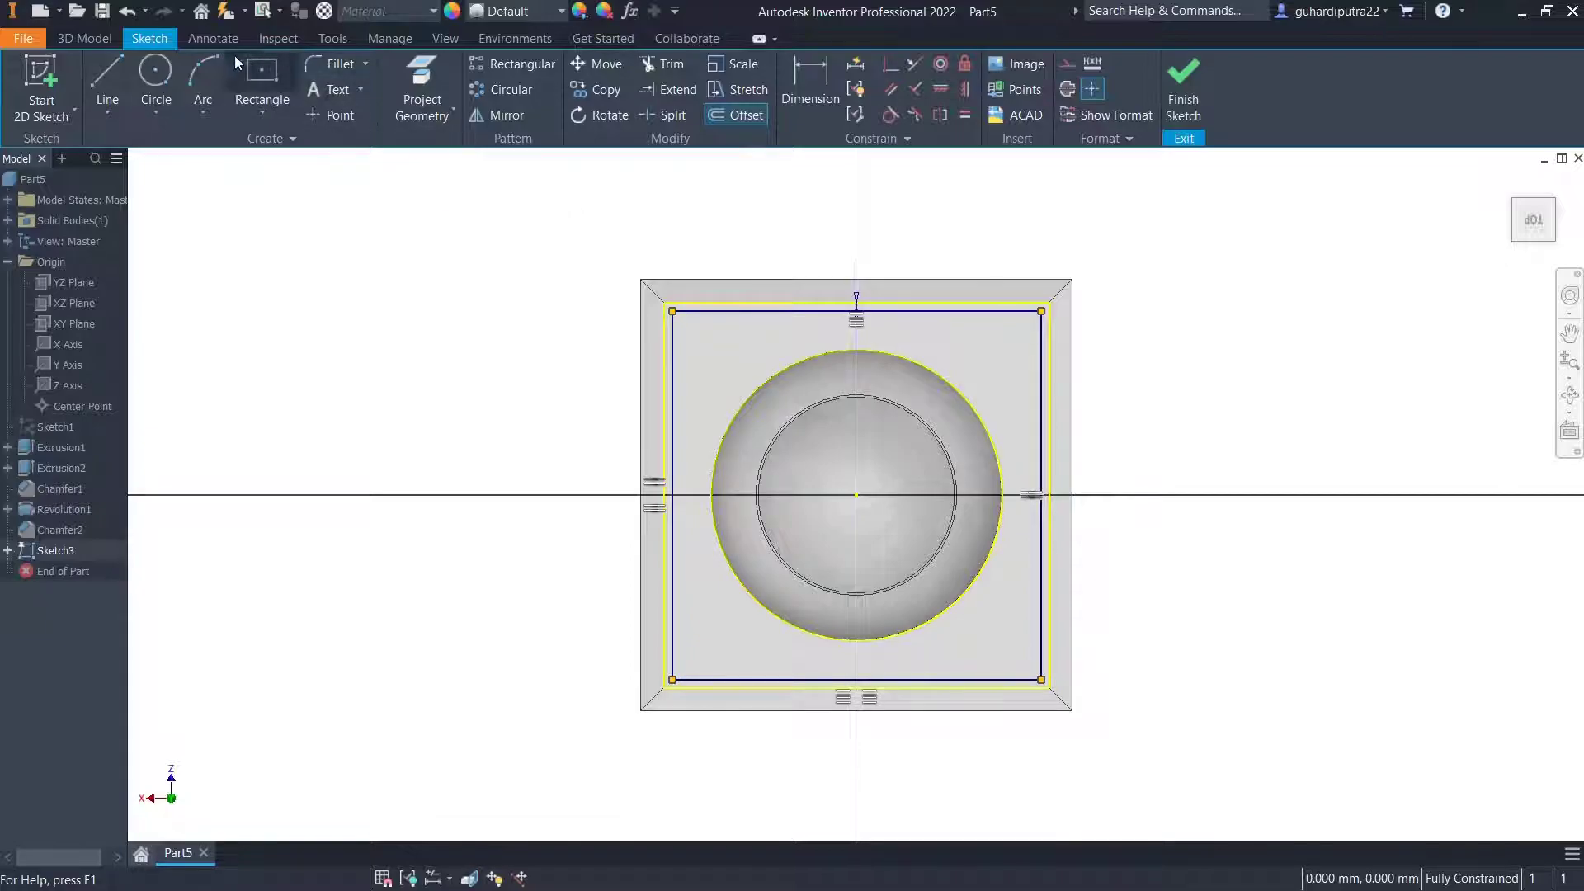
# Fillet the four corners of the inner offset square with a 2 mm radius and finish the sketch.
pyautogui.click(334, 64)
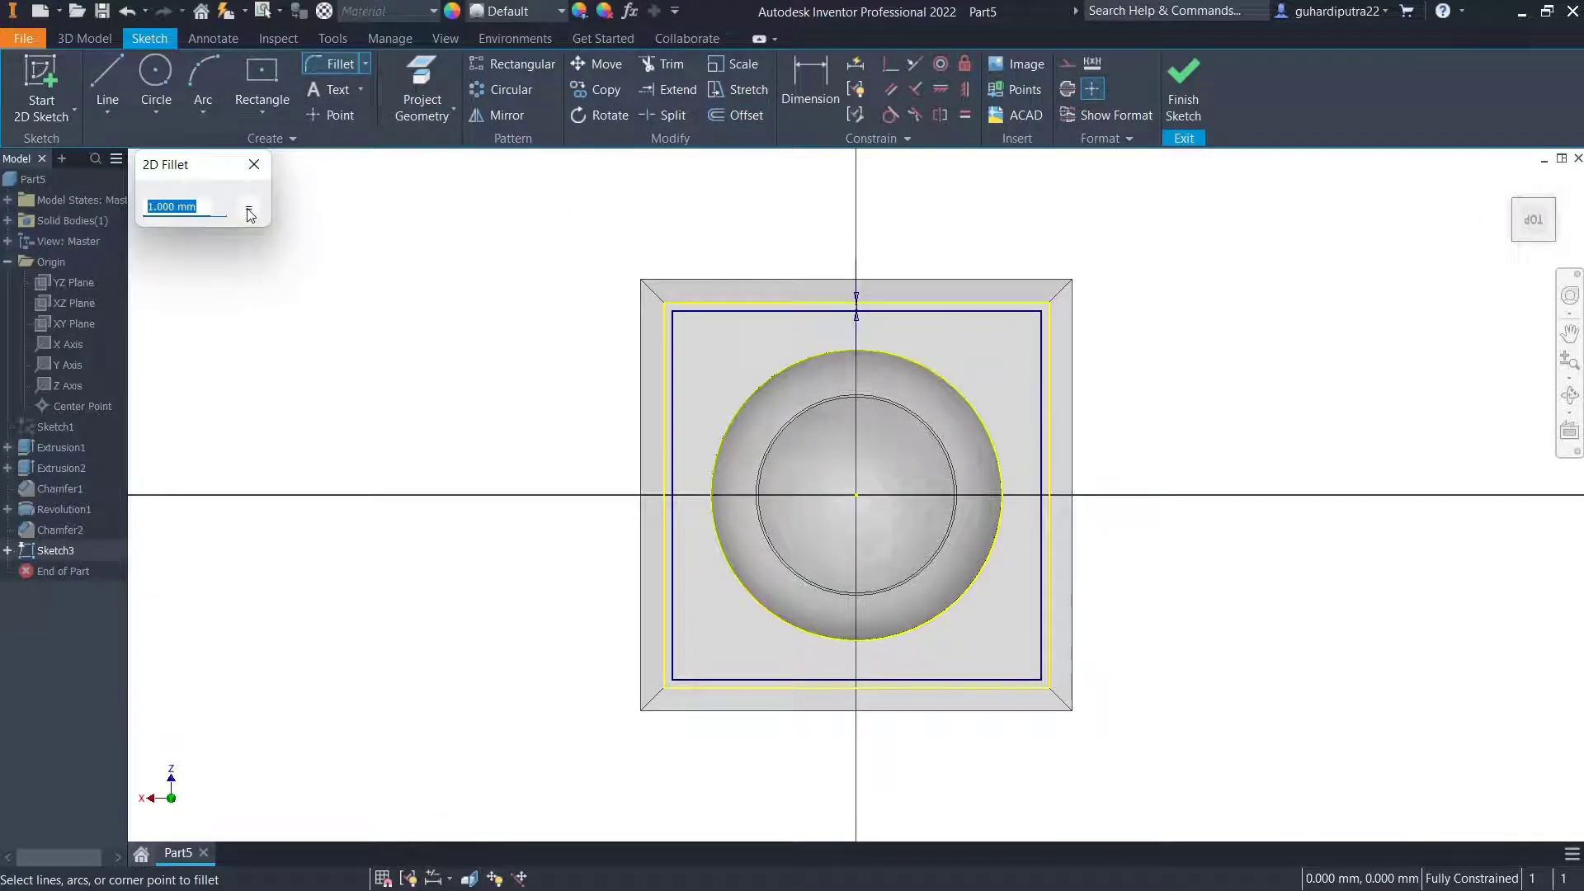
pyautogui.write('2')
pyautogui.scroll(3, 701, 311)
pyautogui.click(648, 330)
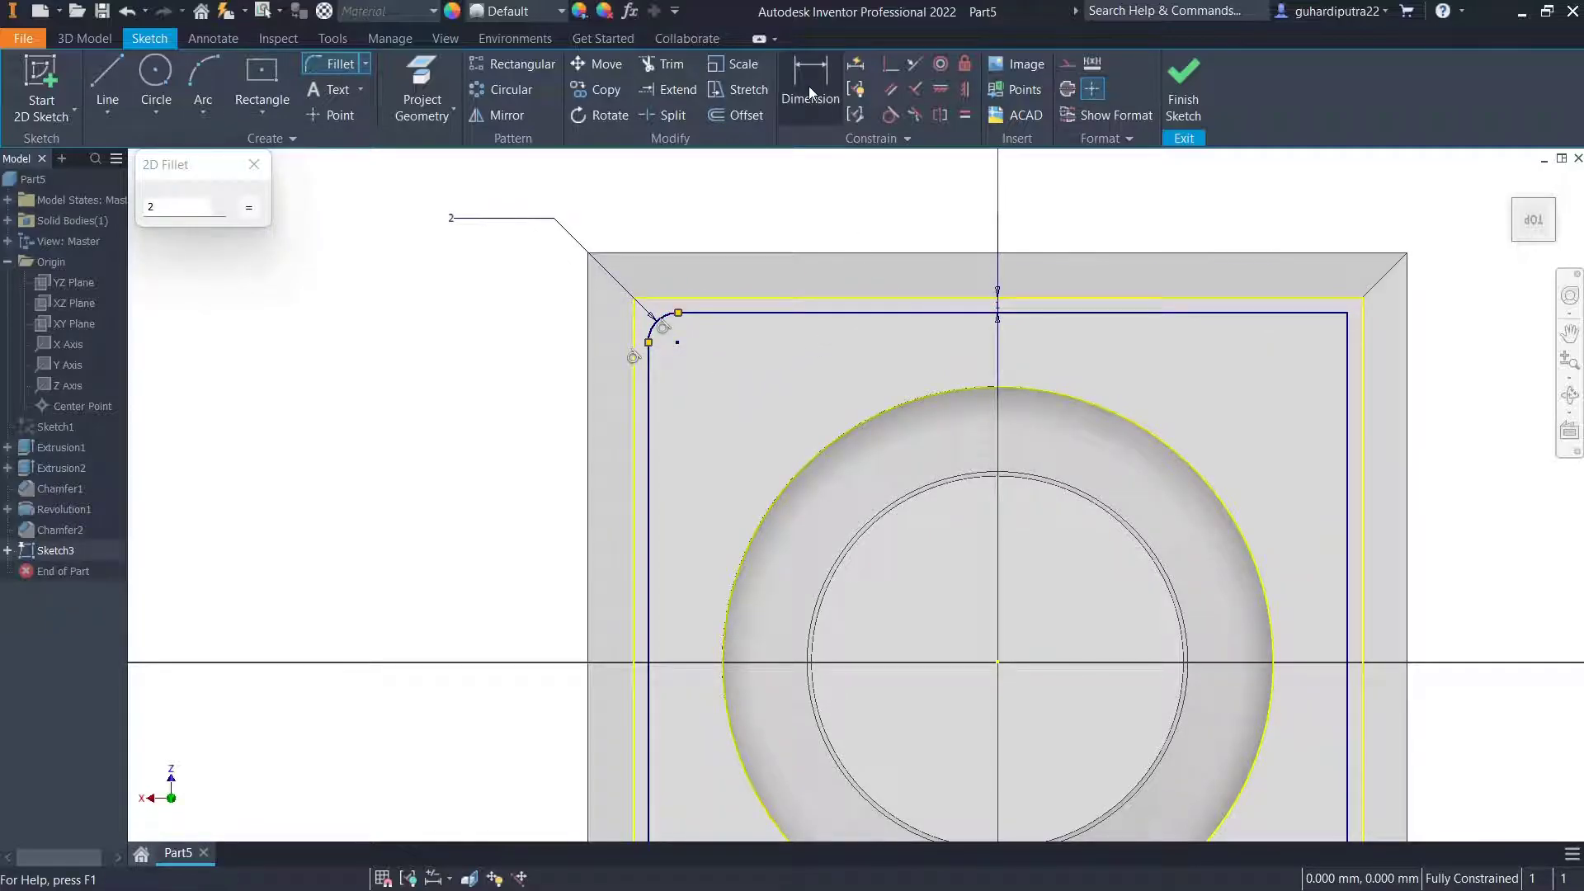
pyautogui.click(1272, 313)
pyautogui.click(1347, 355)
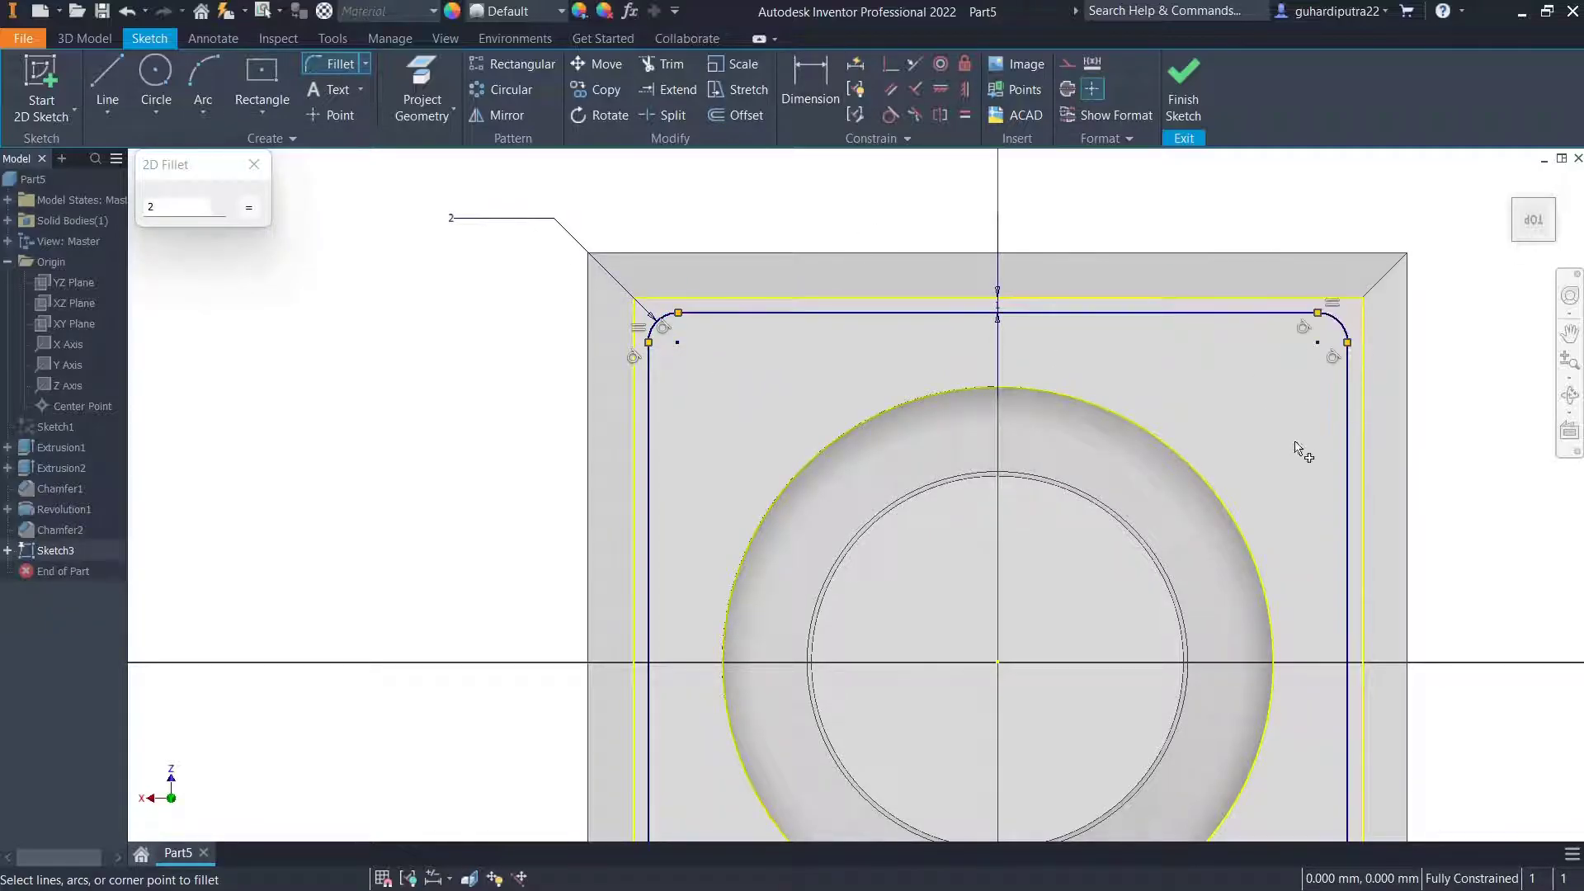
pyautogui.scroll(-3, 1292, 495)
pyautogui.click(1324, 750)
pyautogui.click(1297, 801)
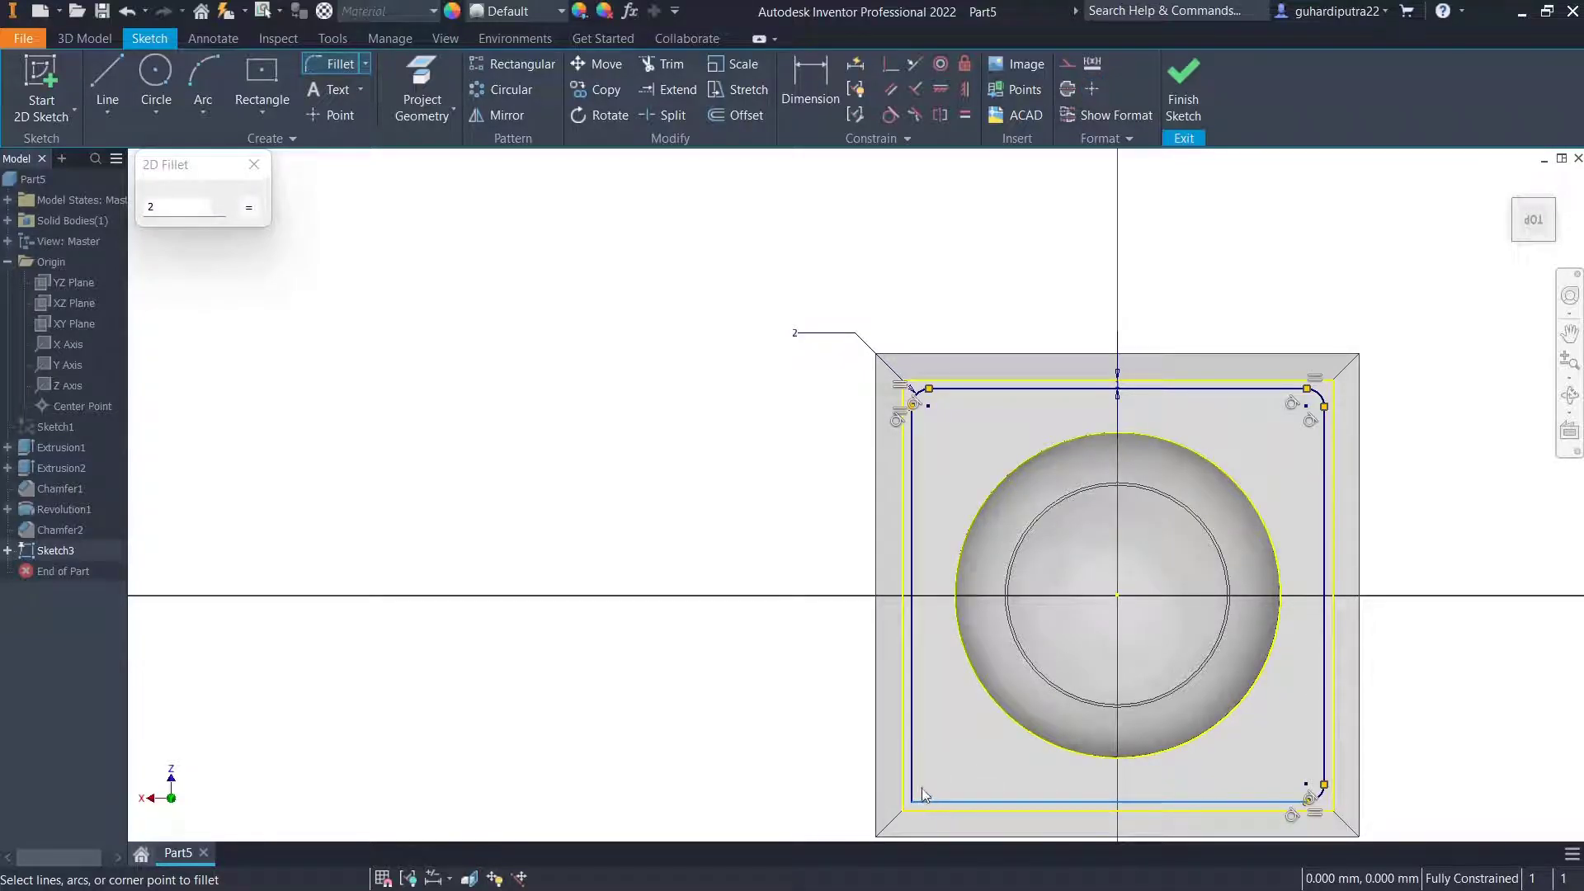
pyautogui.click(910, 784)
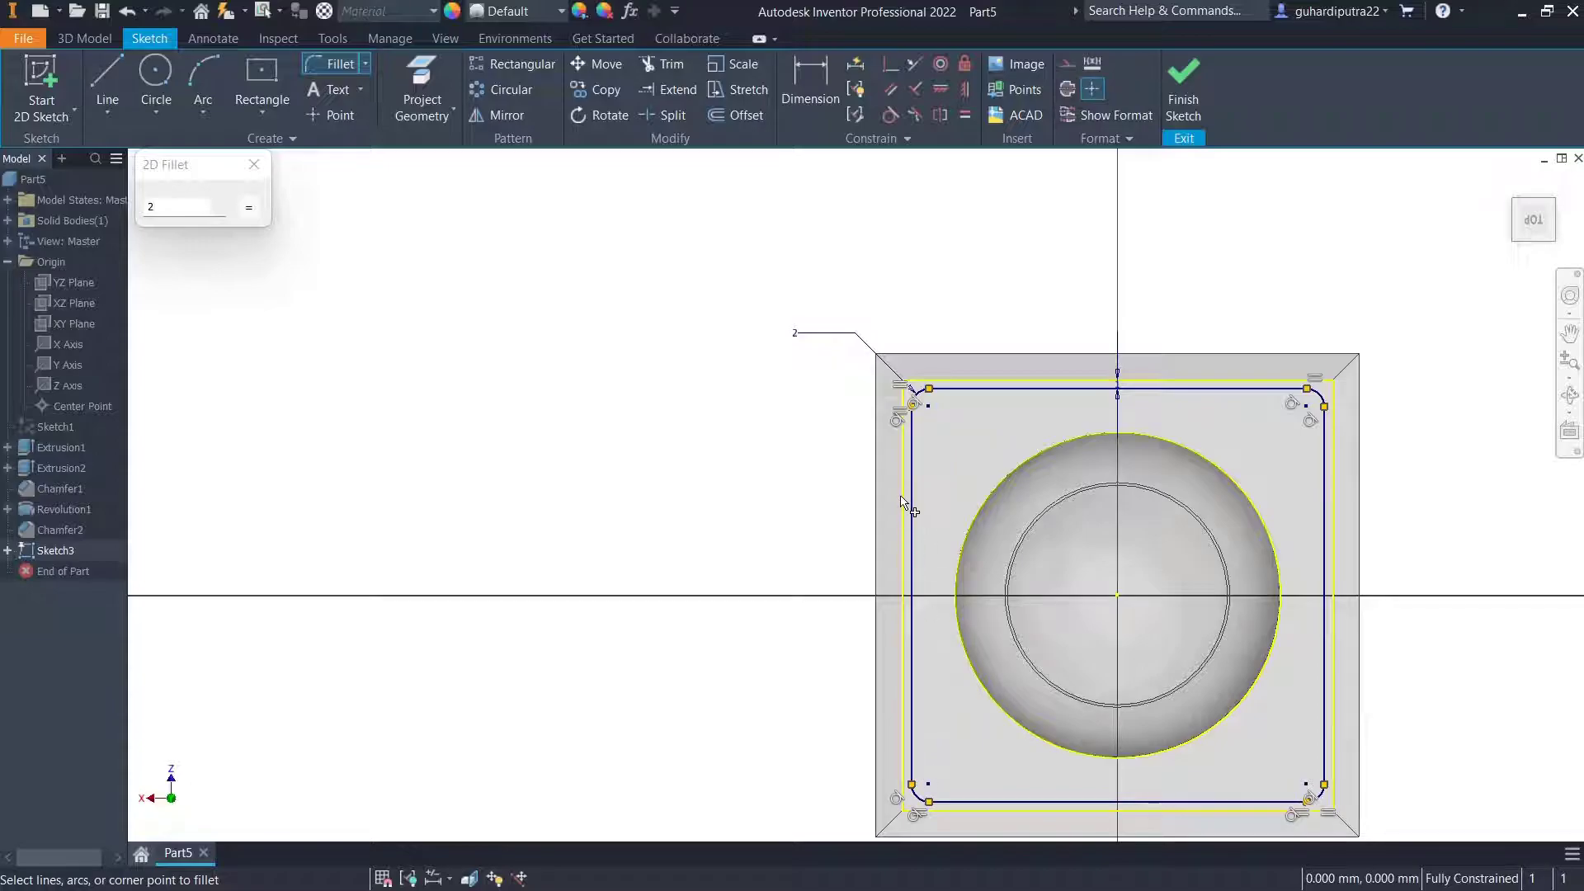
pyautogui.click(254, 165)
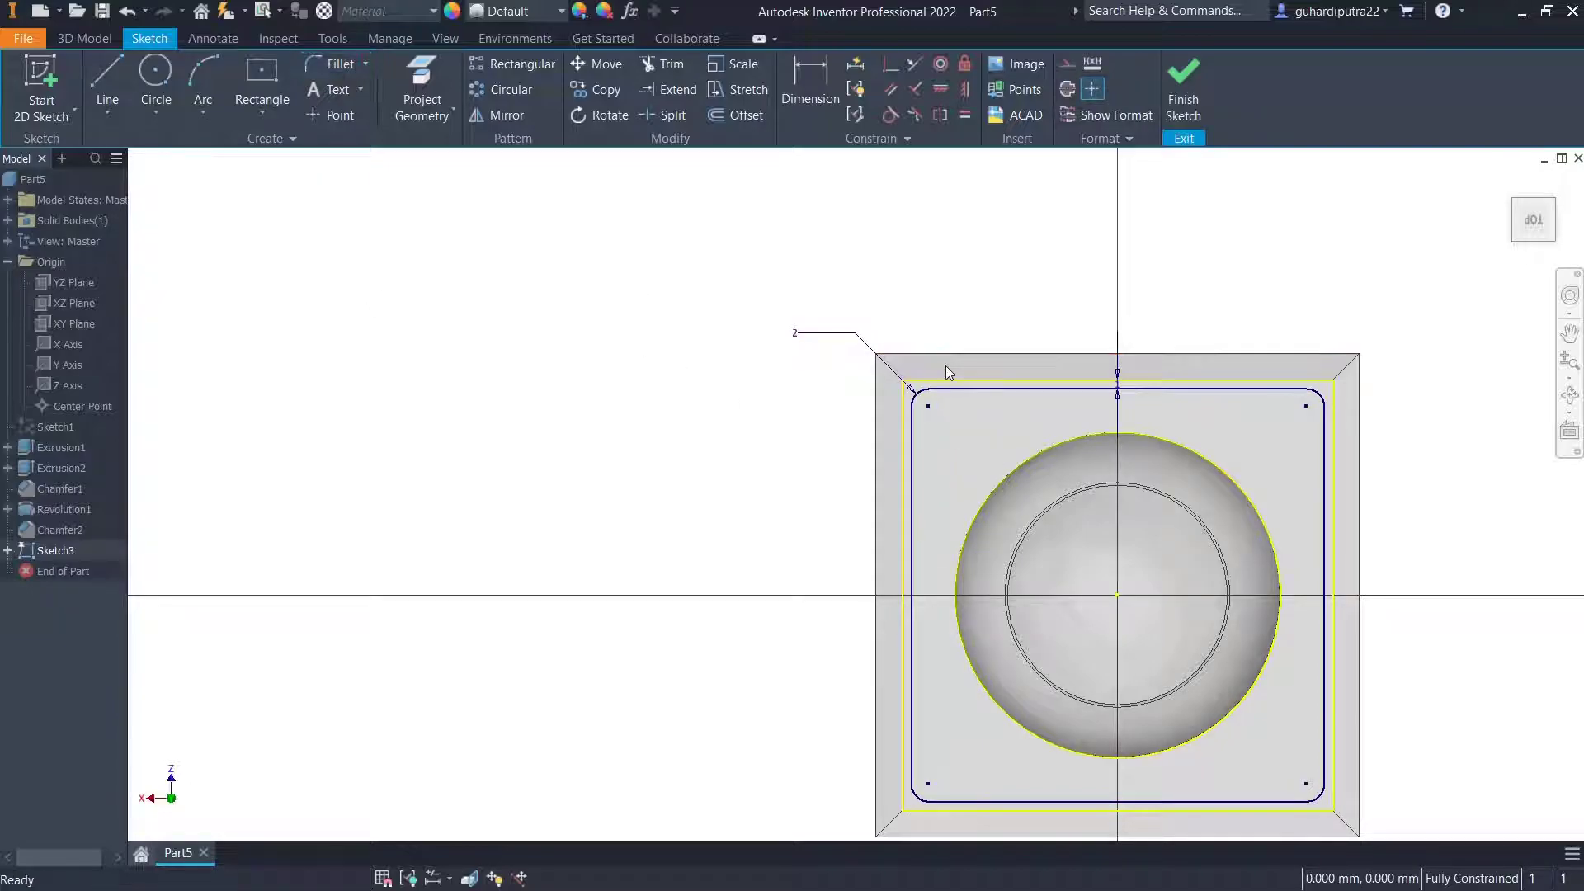
pyautogui.scroll(3, 944, 370)
pyautogui.scroll(-3, 942, 384)
pyautogui.click(1167, 101)
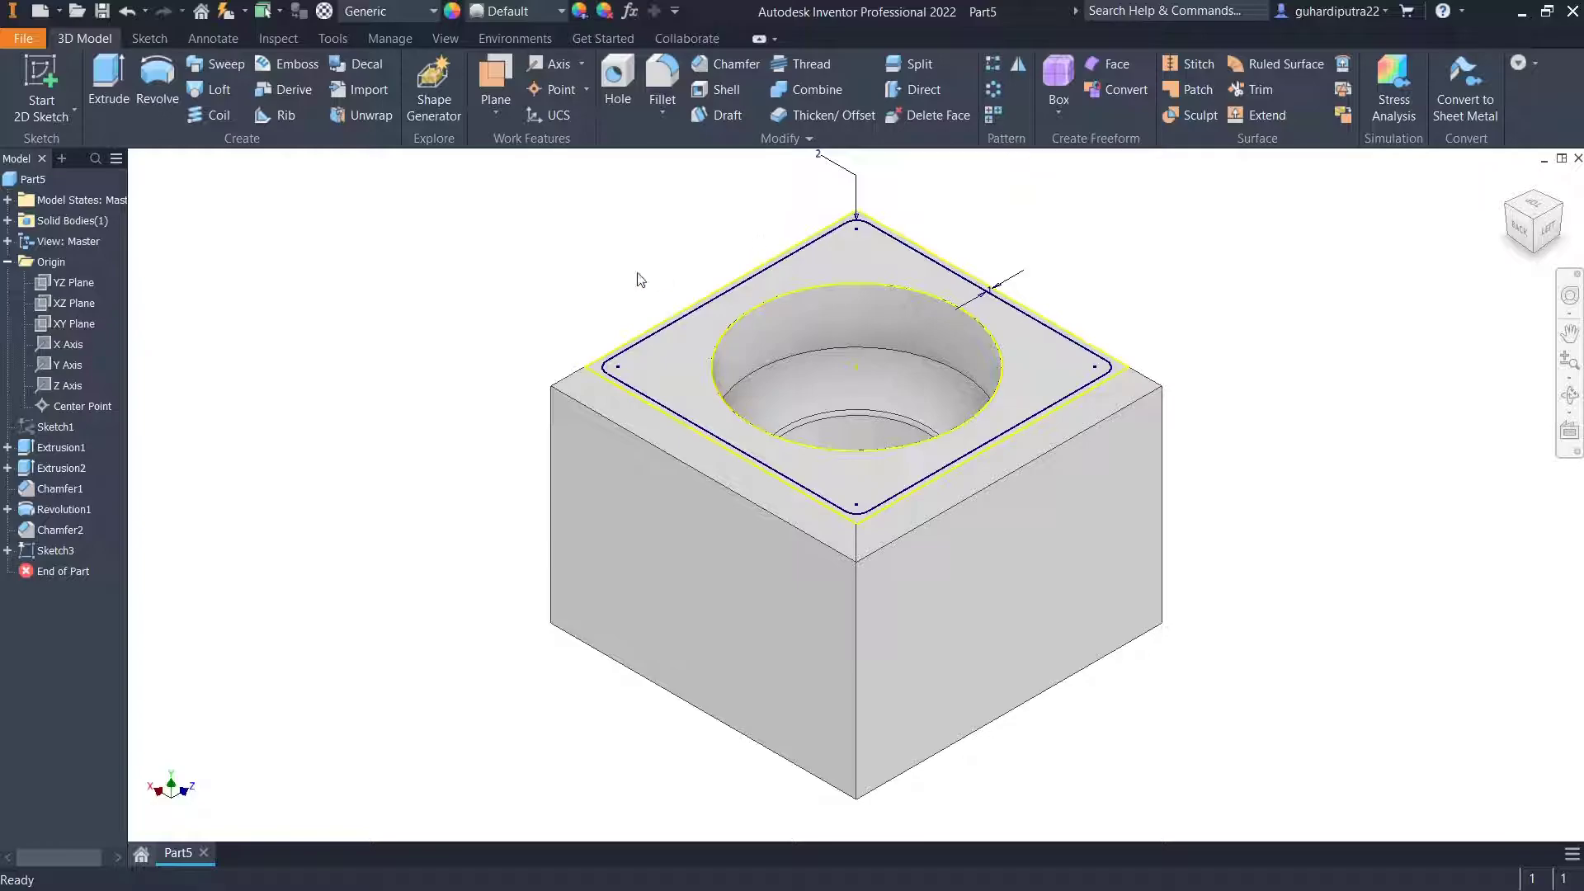
# Extrude the narrow frame between the square outline and the rounded inner square 1 mm upward as a joined rim.
pyautogui.scroll(5, 636, 277)
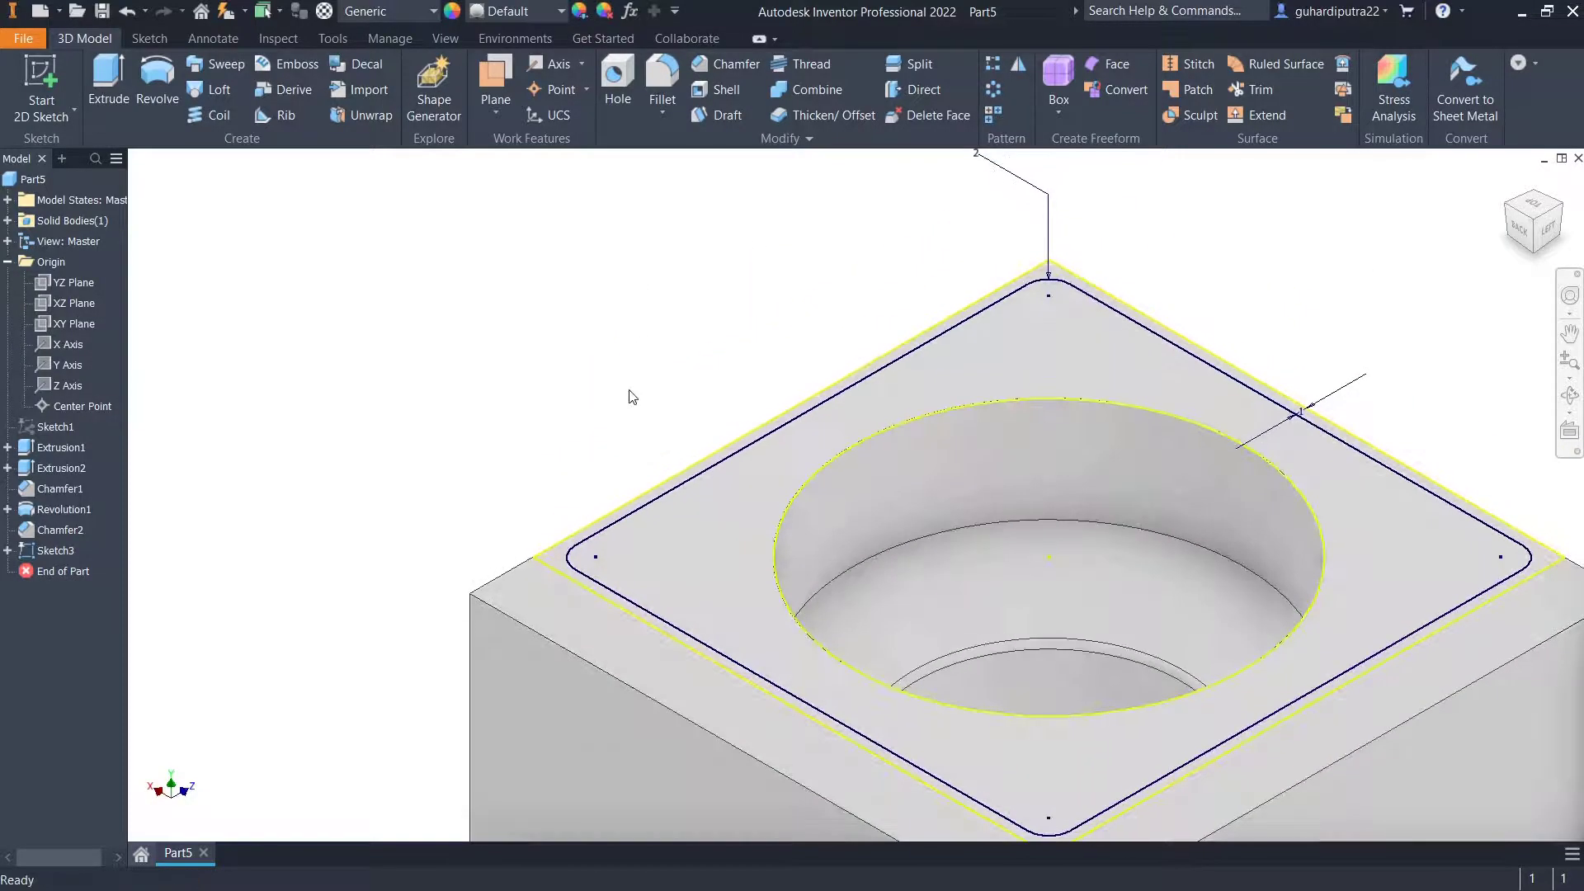
pyautogui.click(108, 82)
pyautogui.scroll(5, 556, 575)
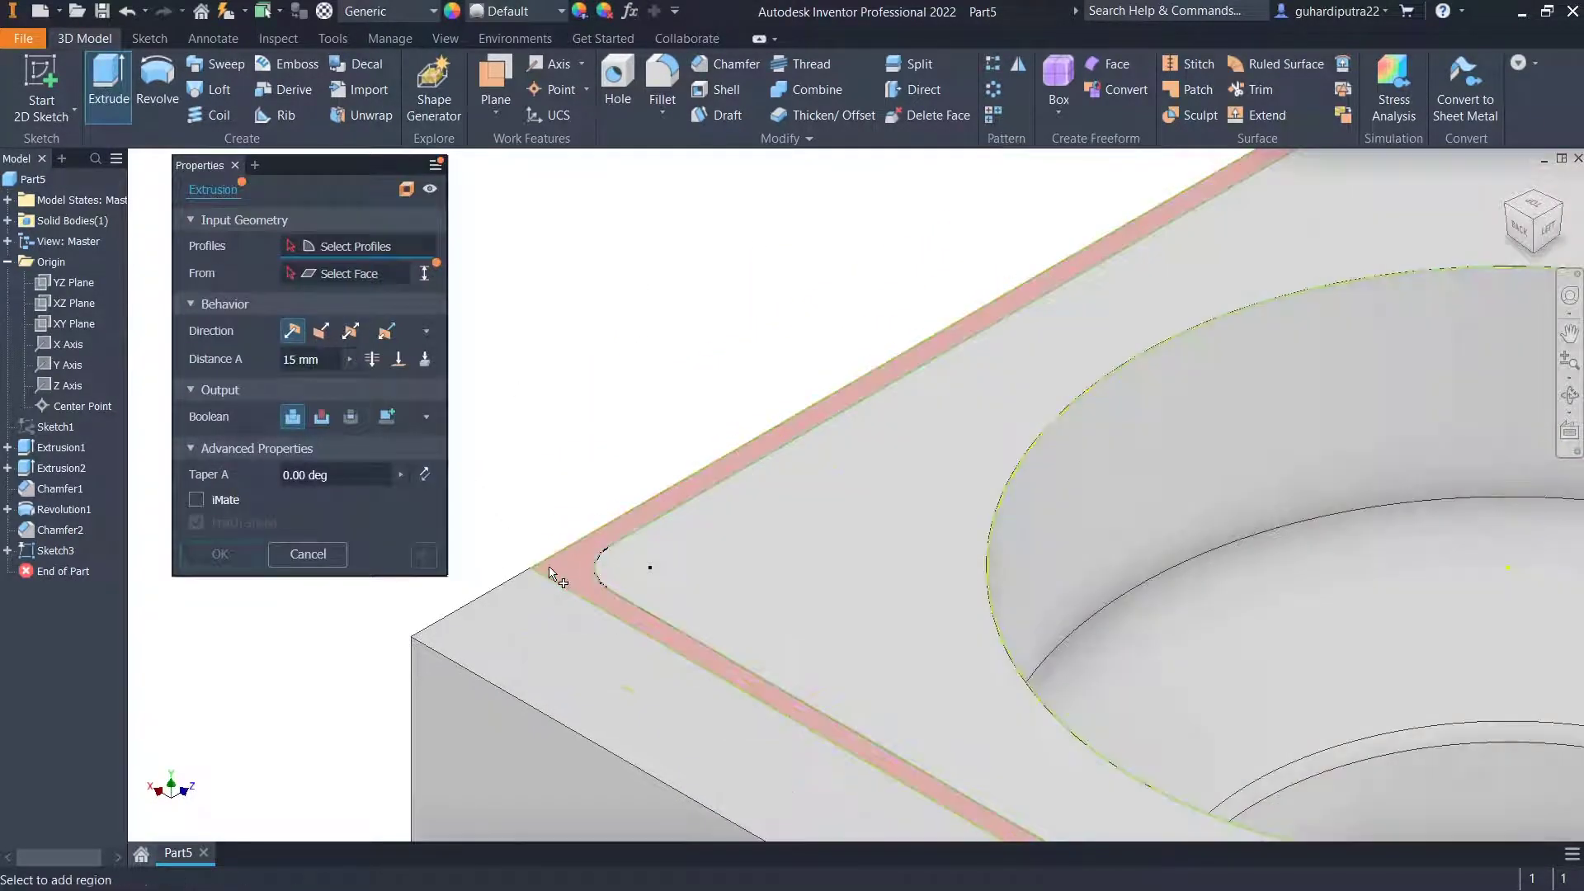
pyautogui.click(320, 359)
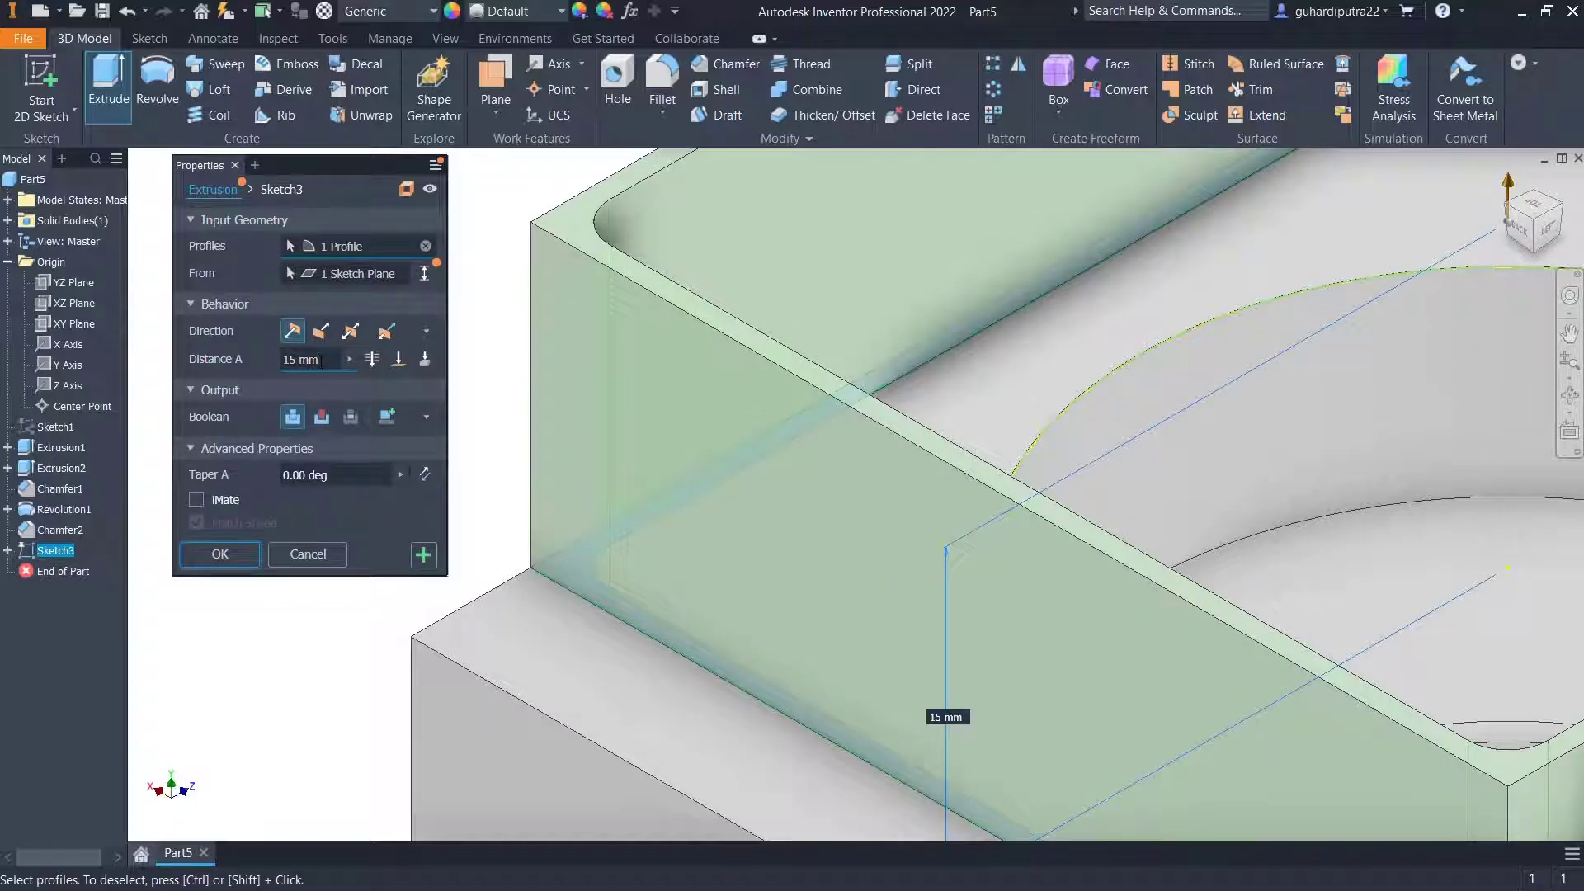
pyautogui.write('1')
pyautogui.scroll(-2, 941, 608)
pyautogui.scroll(-3, 941, 608)
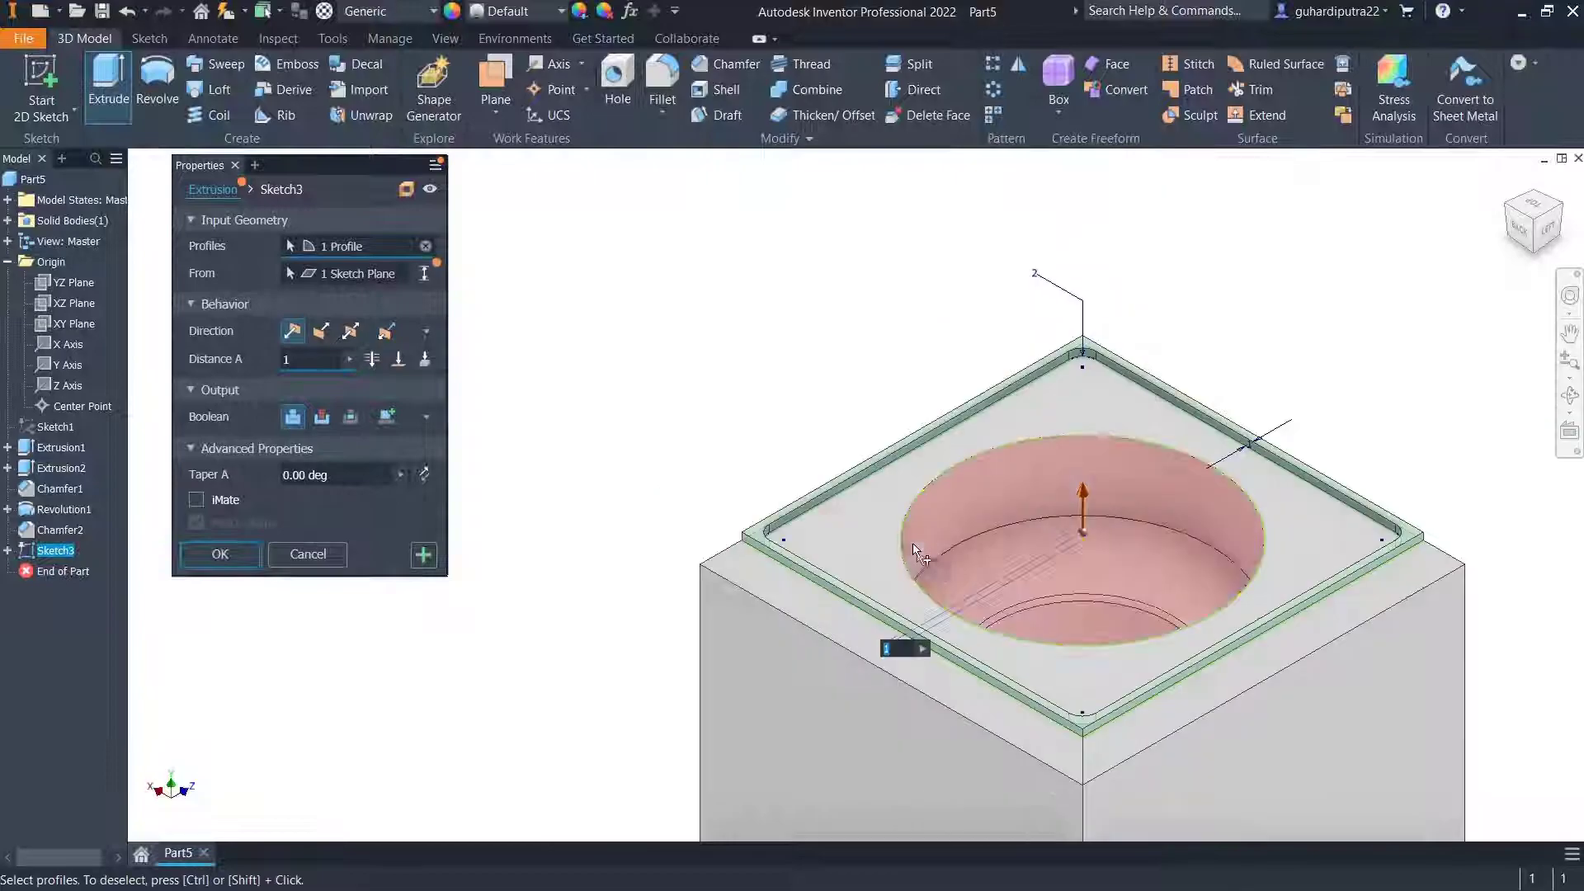
pyautogui.click(221, 554)
# Set the rim extrusion's distance to 0.5 mm.
pyautogui.scroll(4, 583, 504)
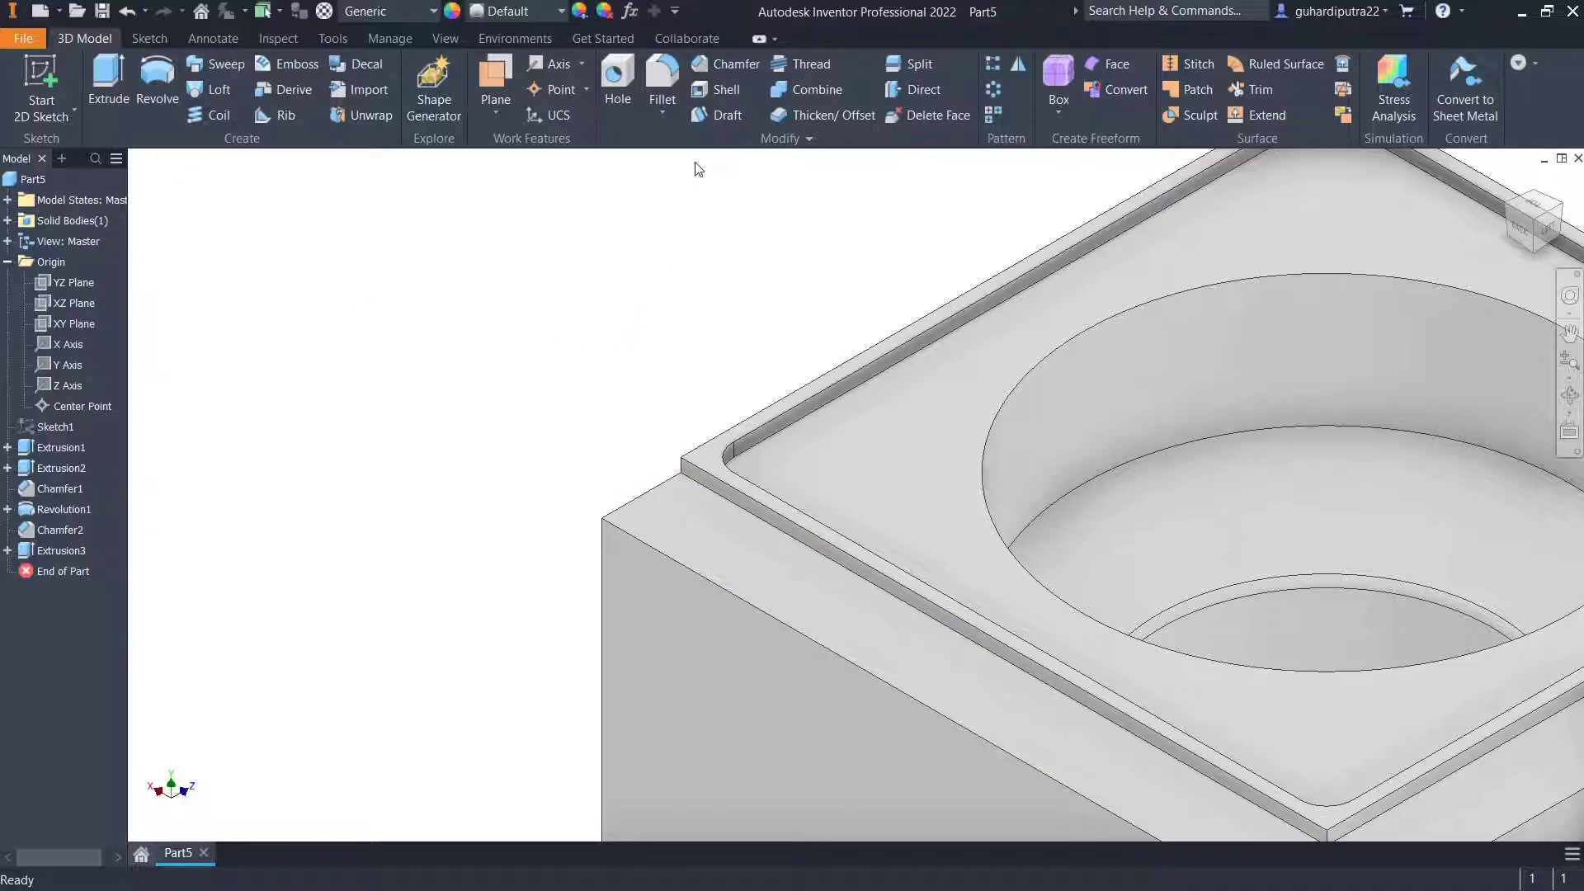
pyautogui.doubleClick(30, 551)
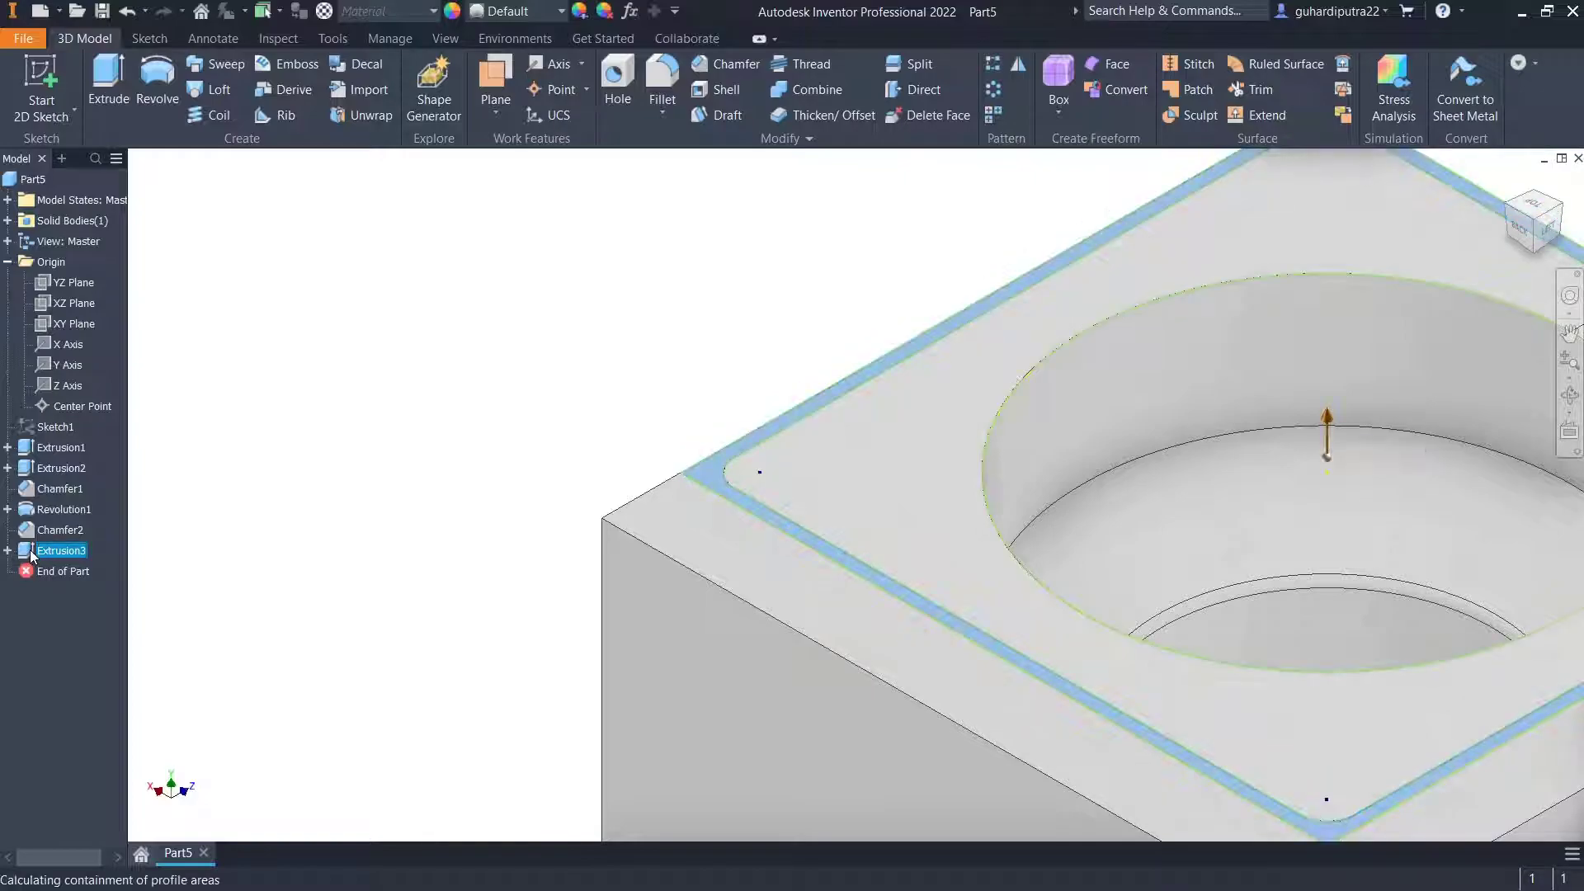
pyautogui.doubleClick(304, 359)
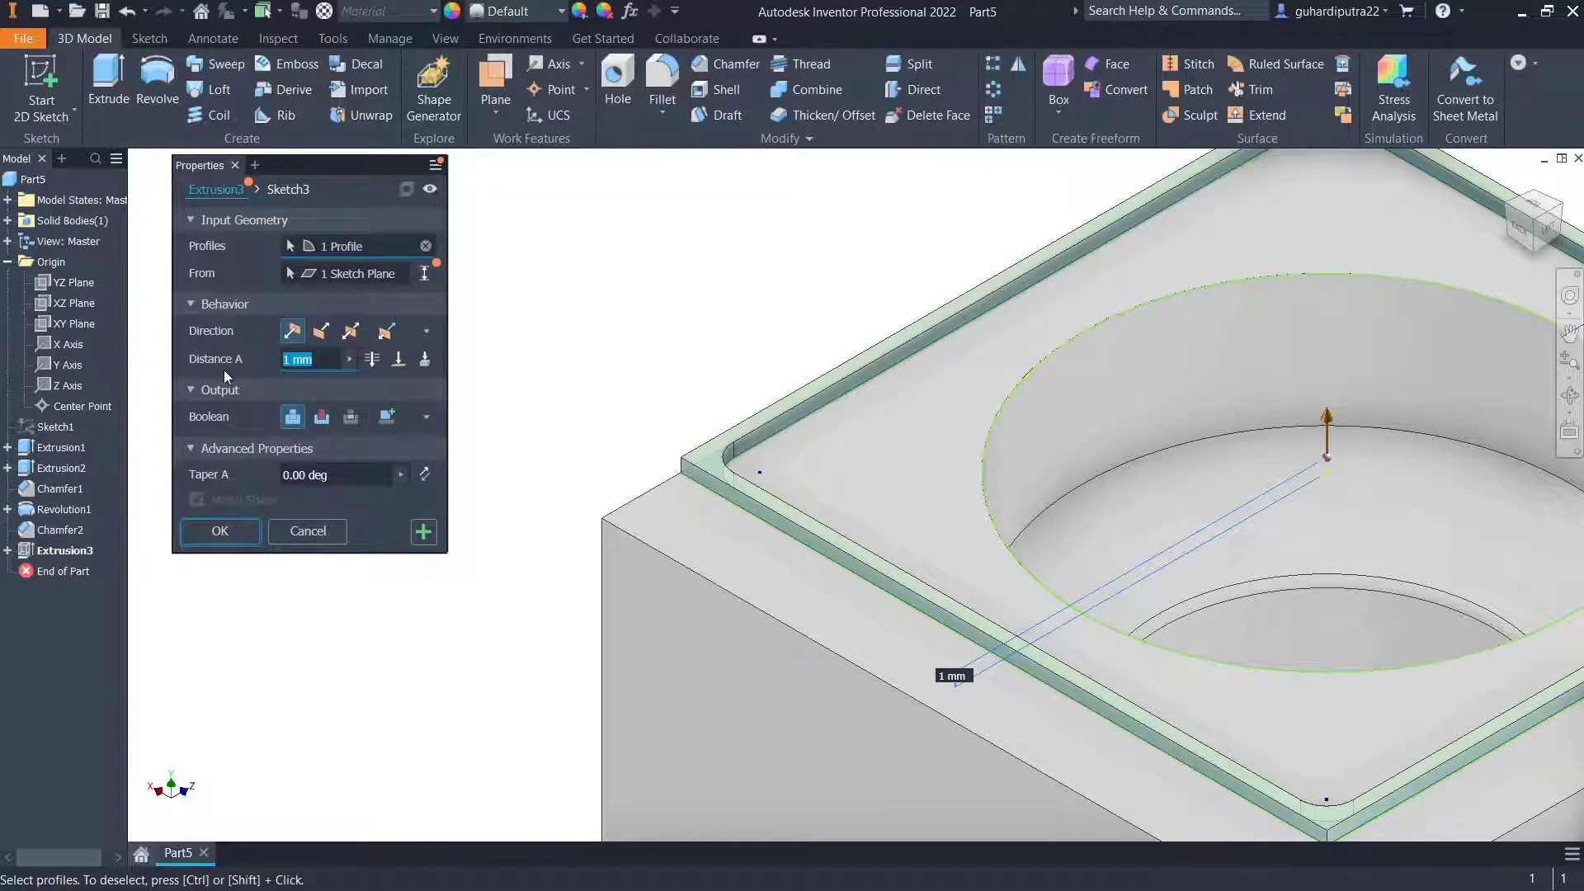
pyautogui.write('0.5')
pyautogui.click(240, 537)
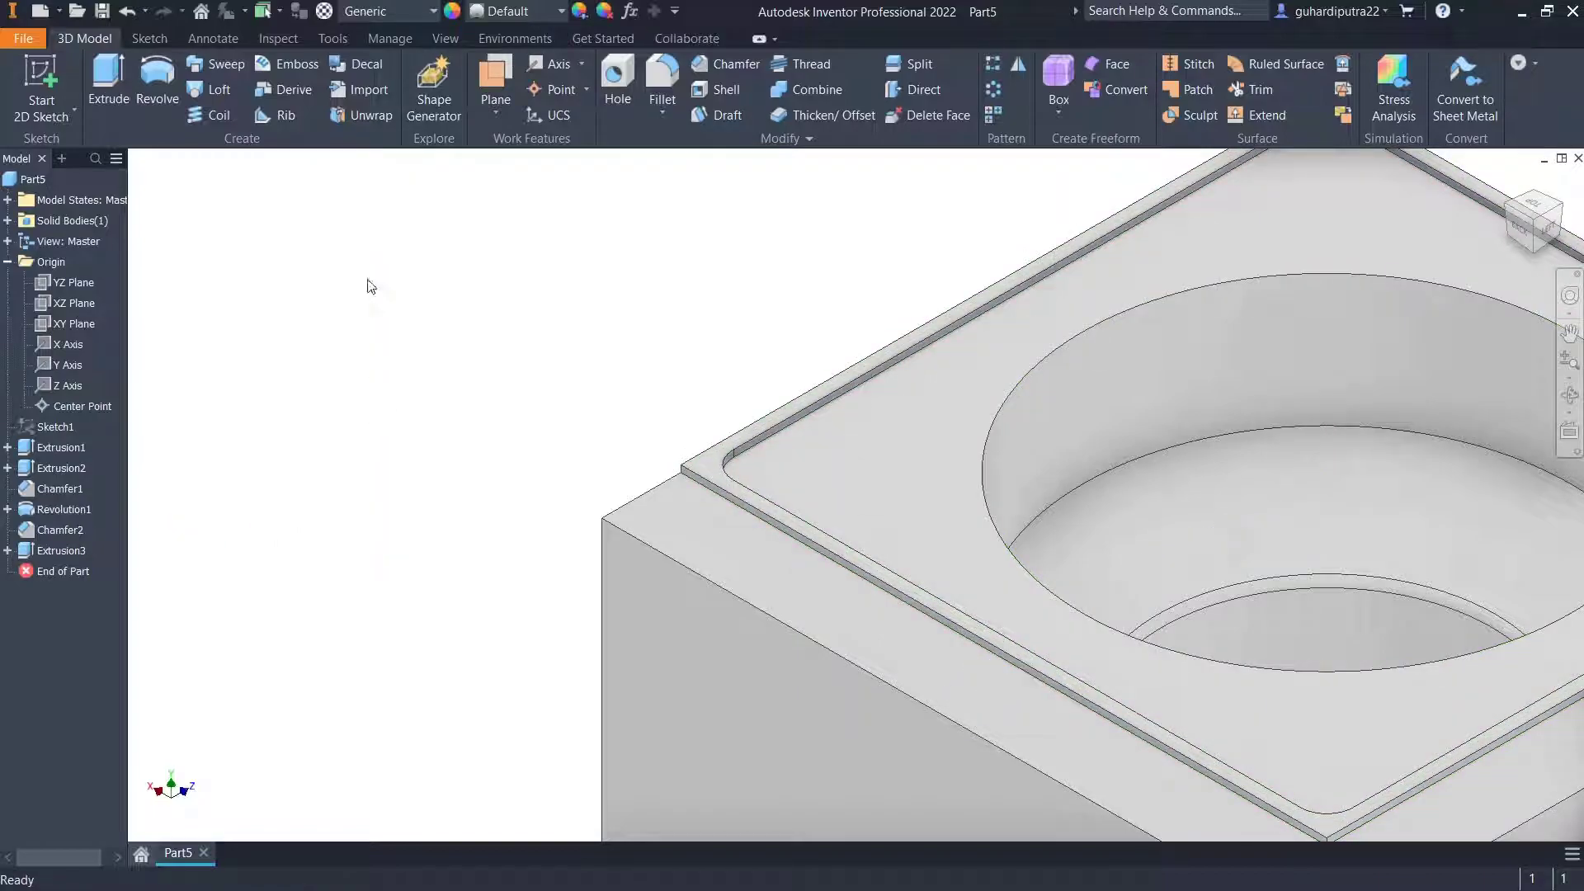
pyautogui.click(715, 71)
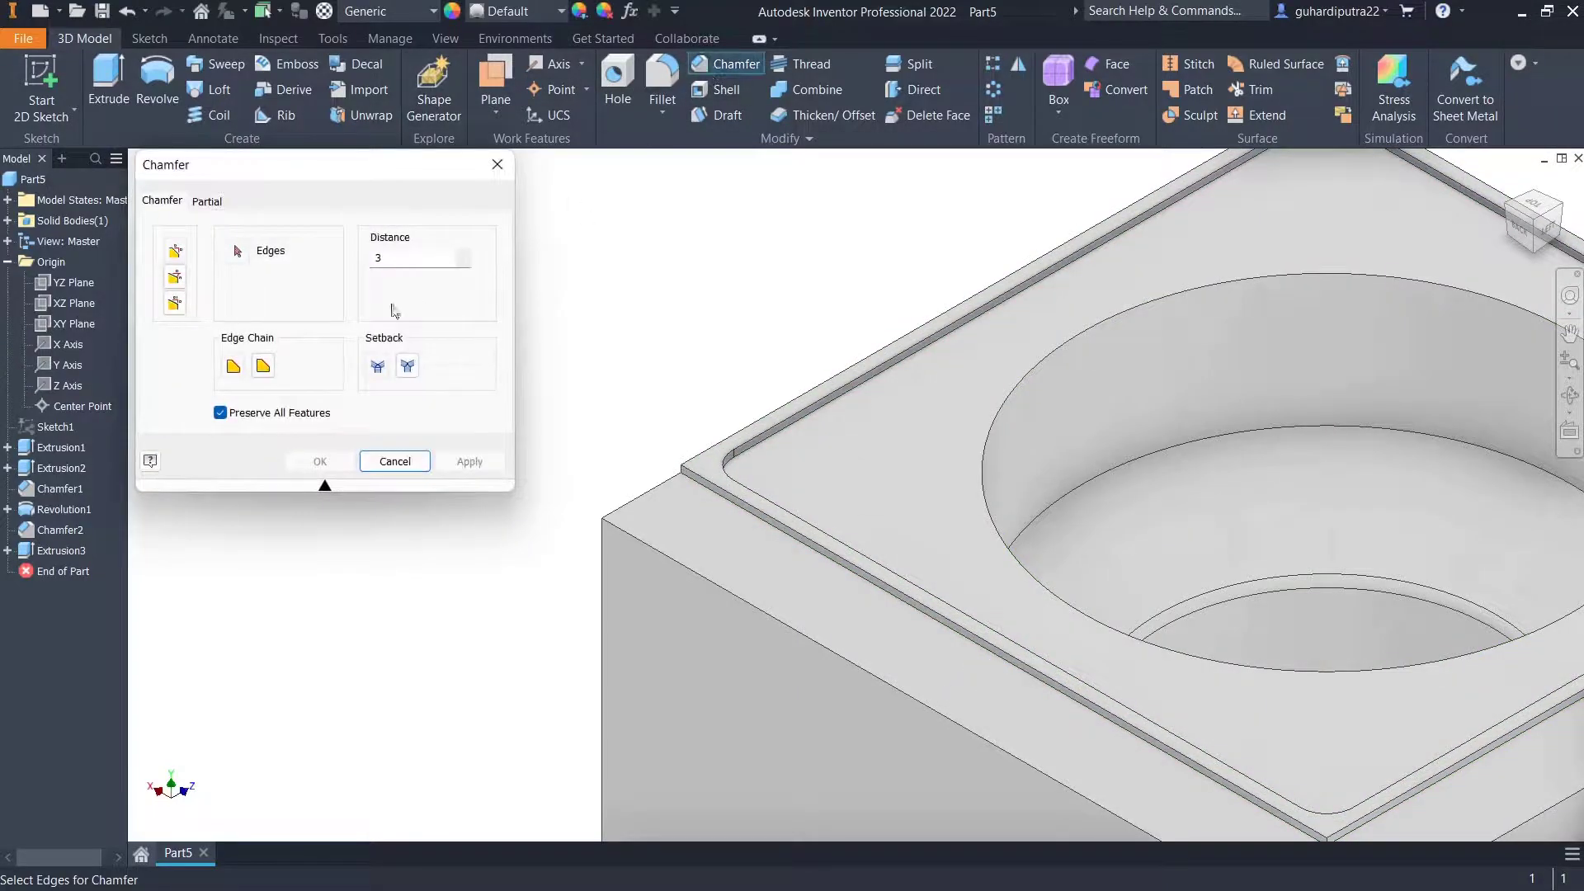
pyautogui.doubleClick(393, 262)
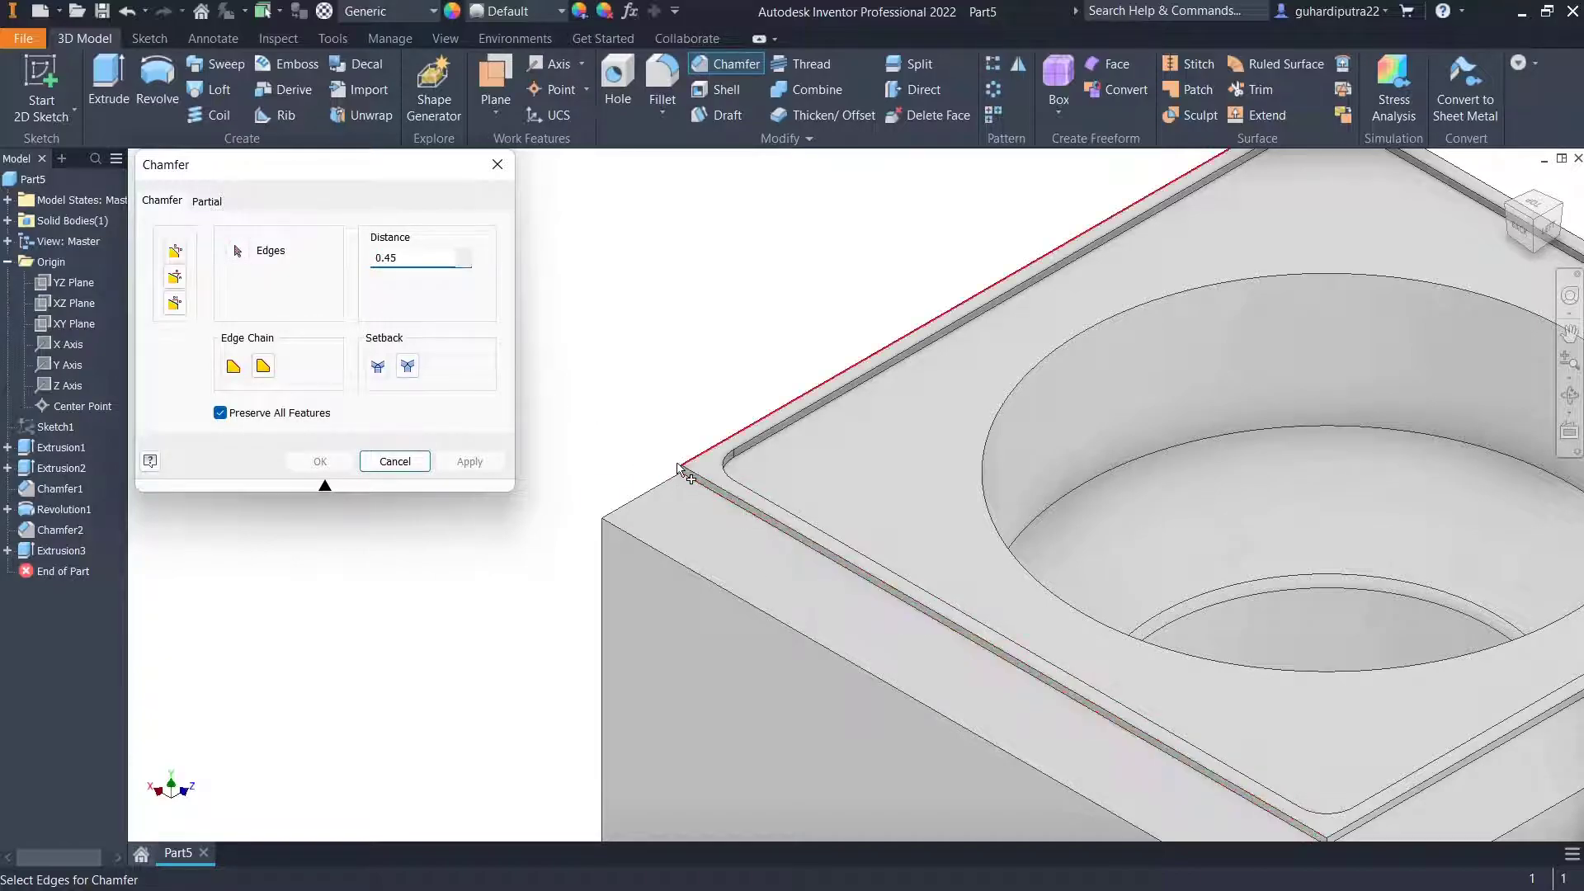
pyautogui.scroll(-5, 701, 495)
pyautogui.click(707, 505)
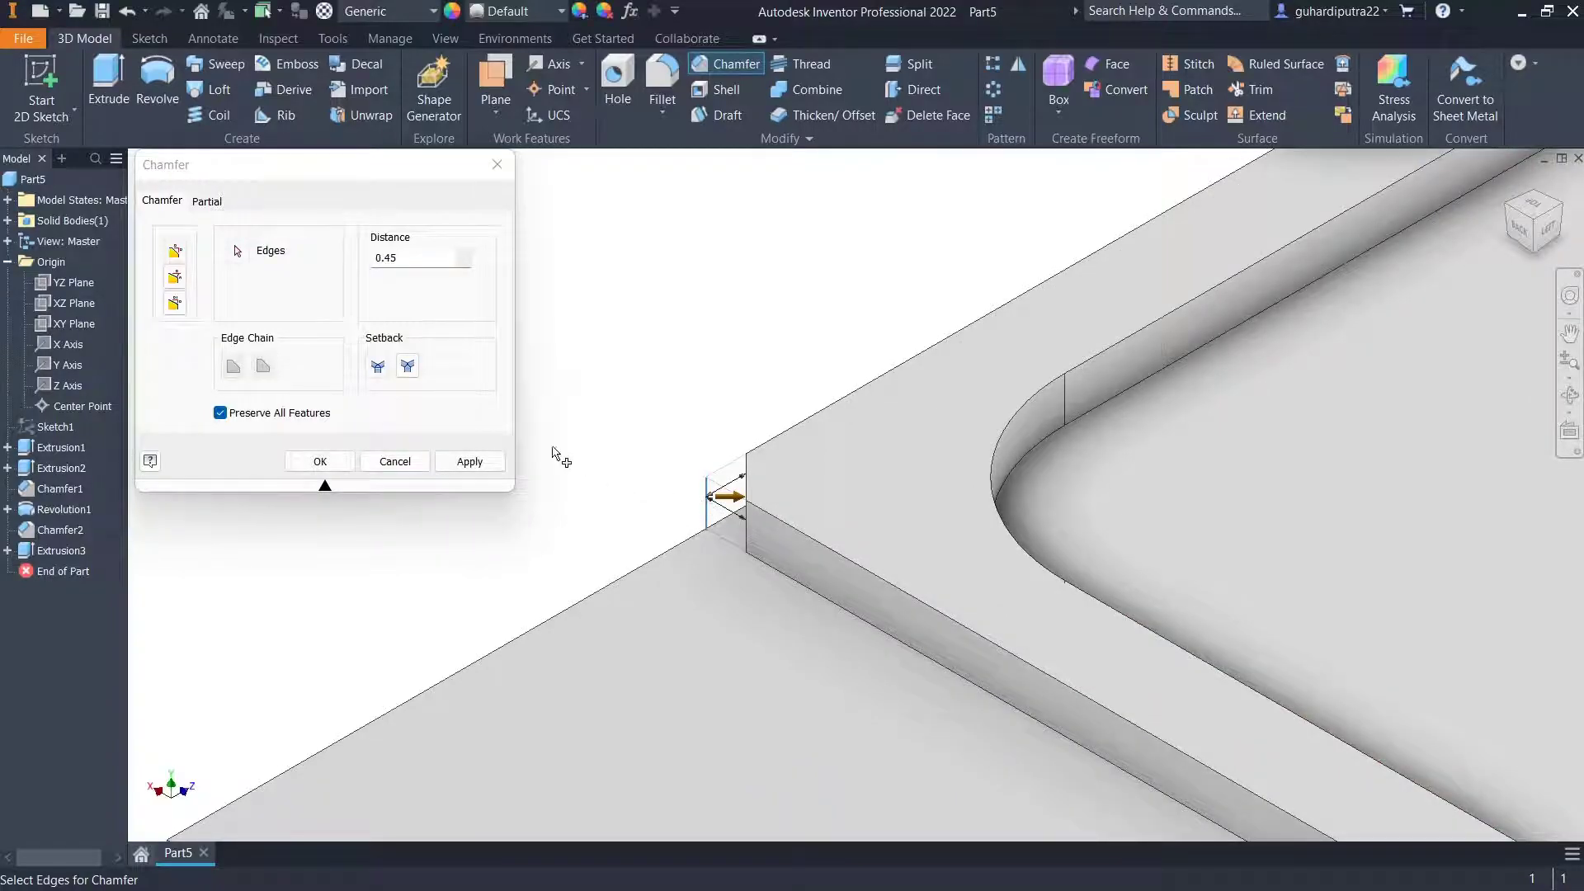
pyautogui.click(423, 464)
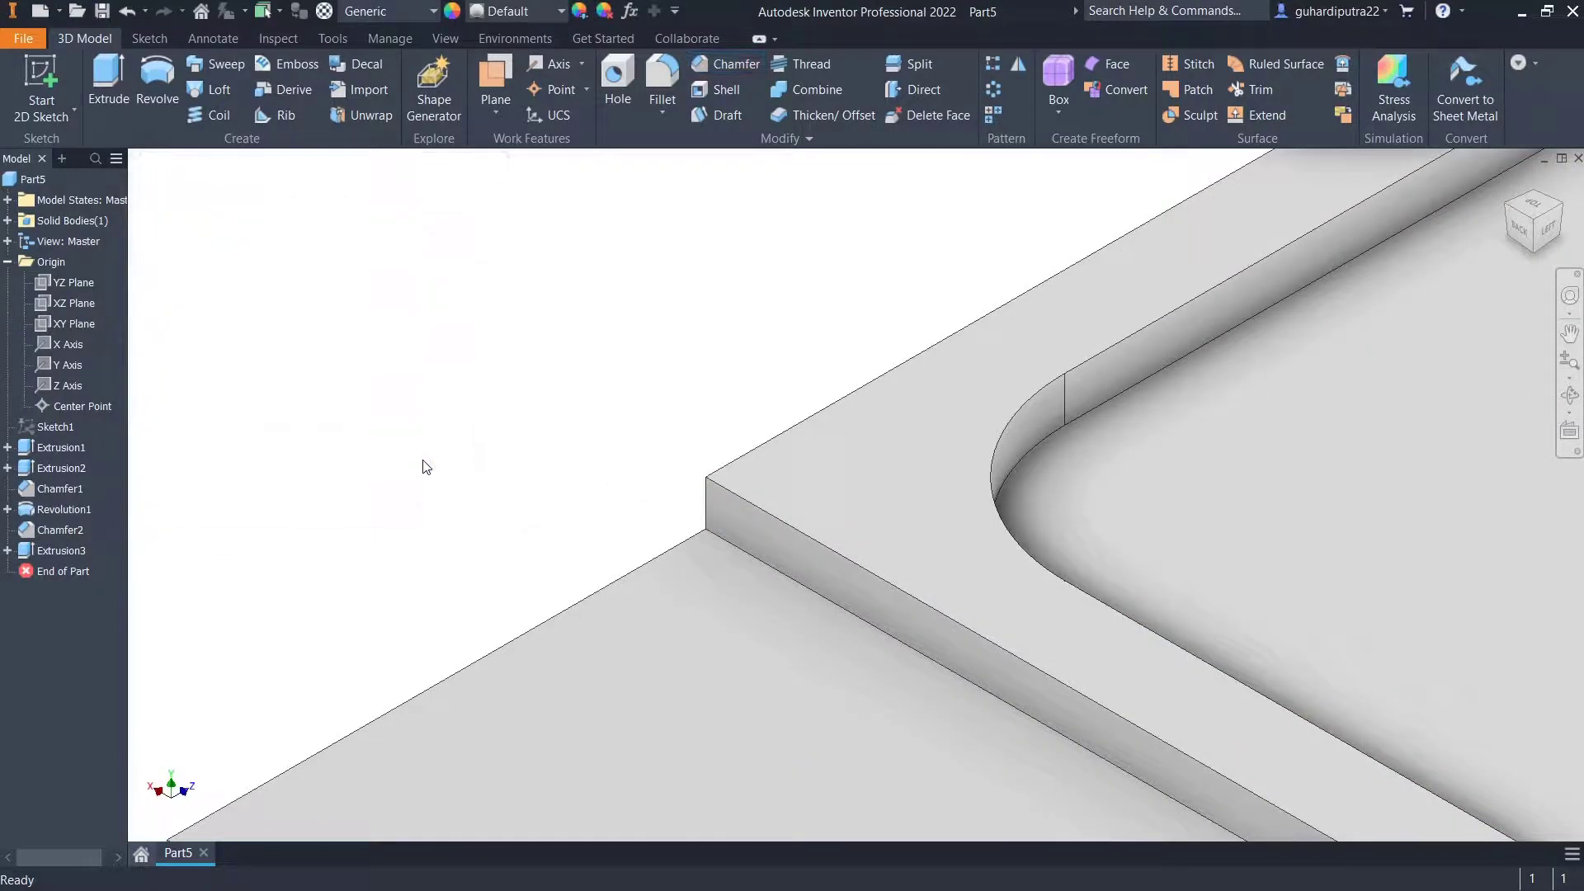
# Chamfer the four outer top edges of the raised rim with a distance of 0.45 mm.
pyautogui.scroll(4, 697, 492)
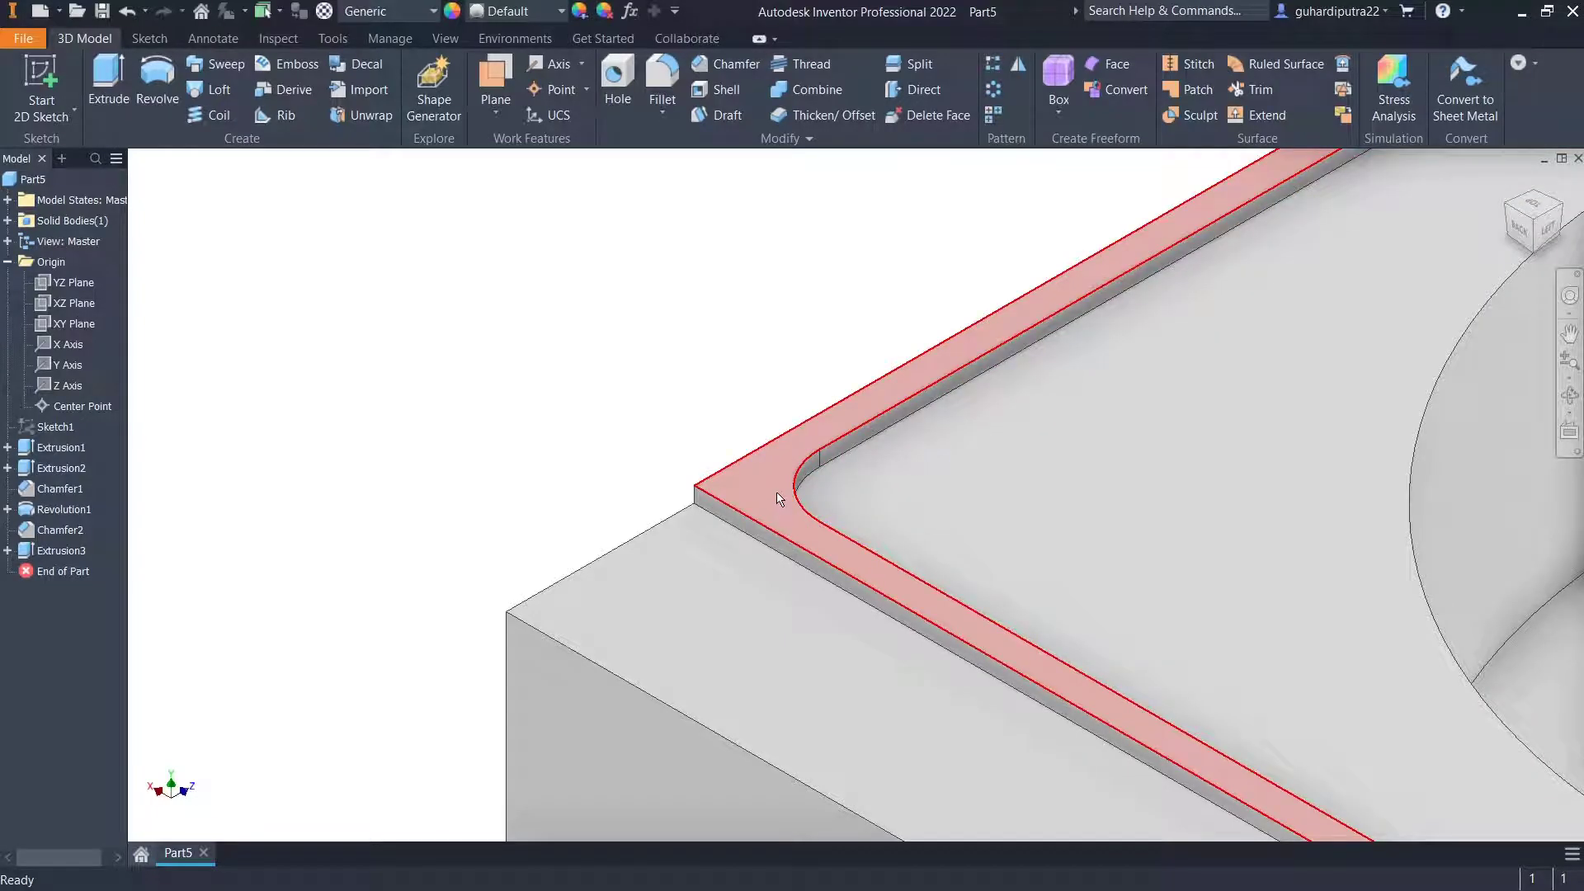
pyautogui.click(710, 58)
pyautogui.click(709, 494)
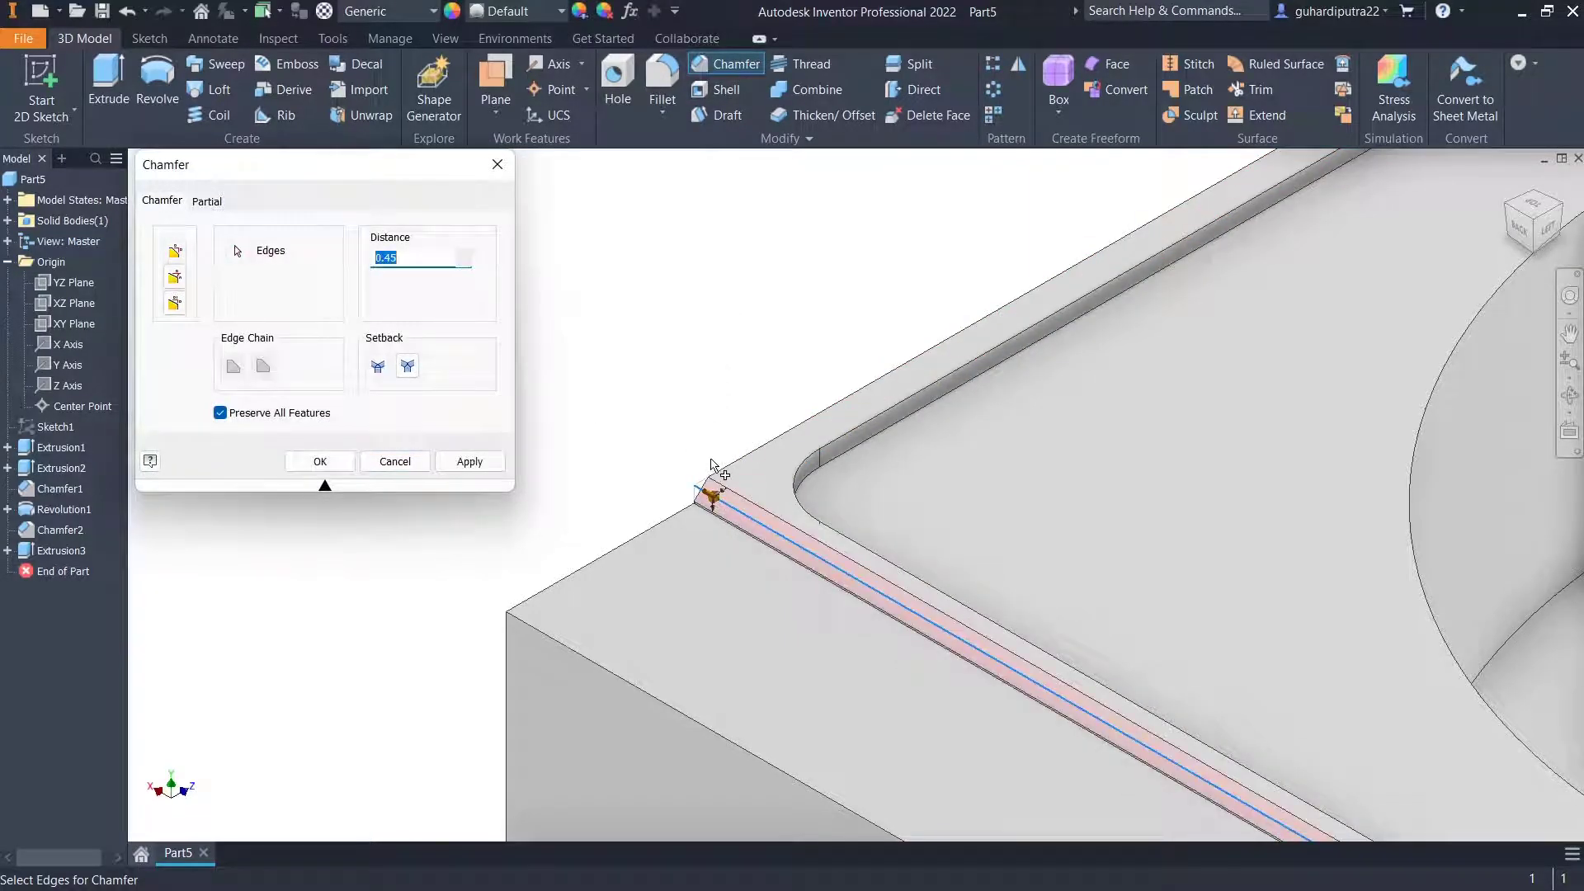
pyautogui.scroll(2, 717, 495)
pyautogui.scroll(-5, 726, 497)
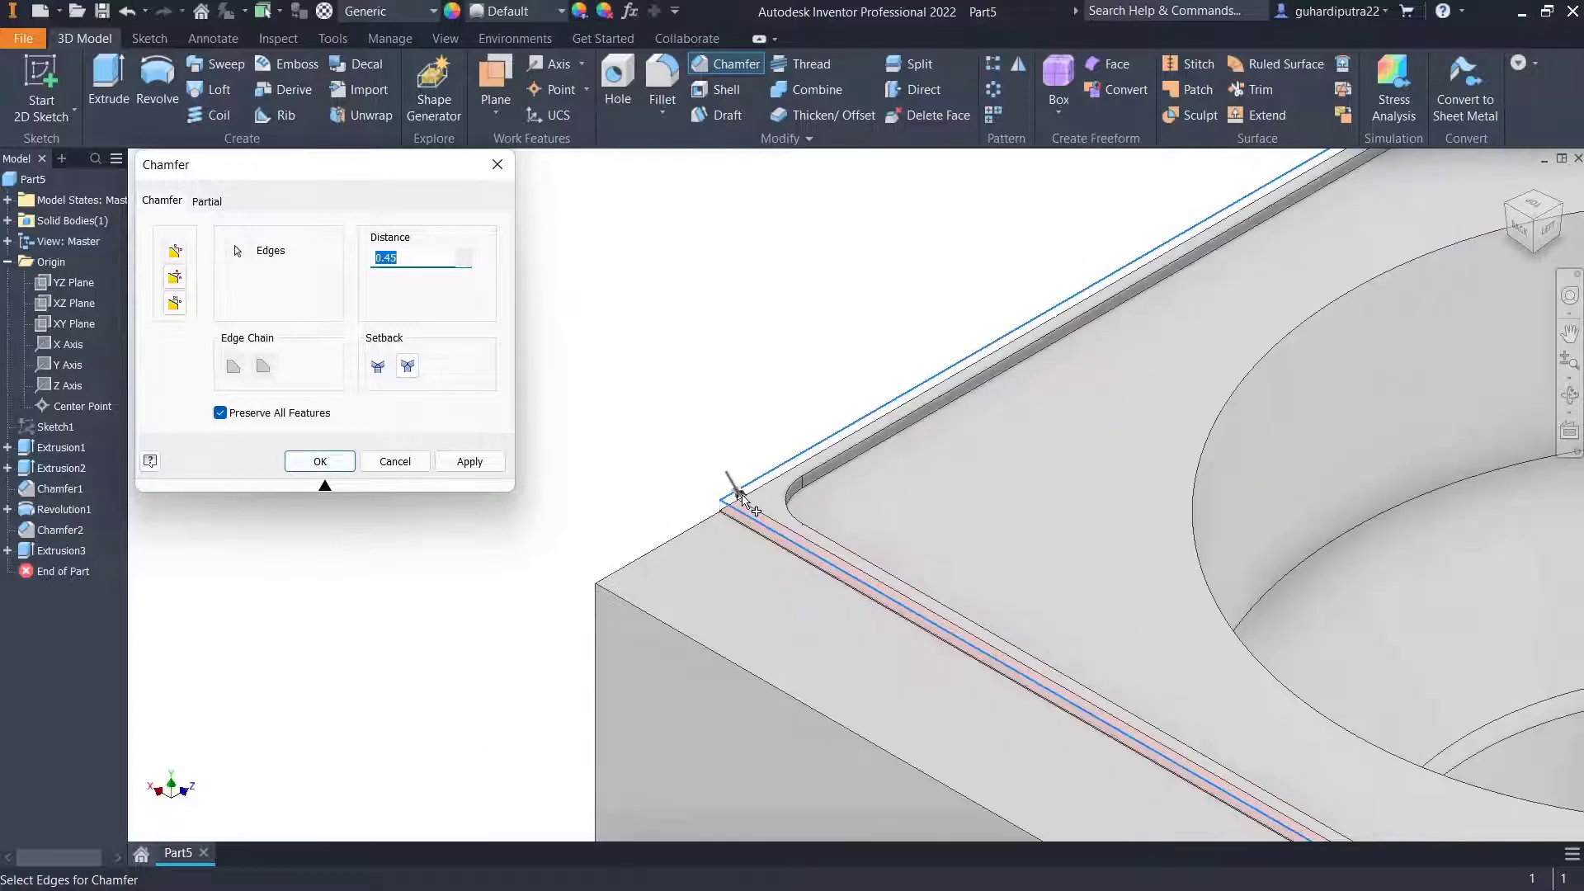
pyautogui.scroll(3, 1163, 695)
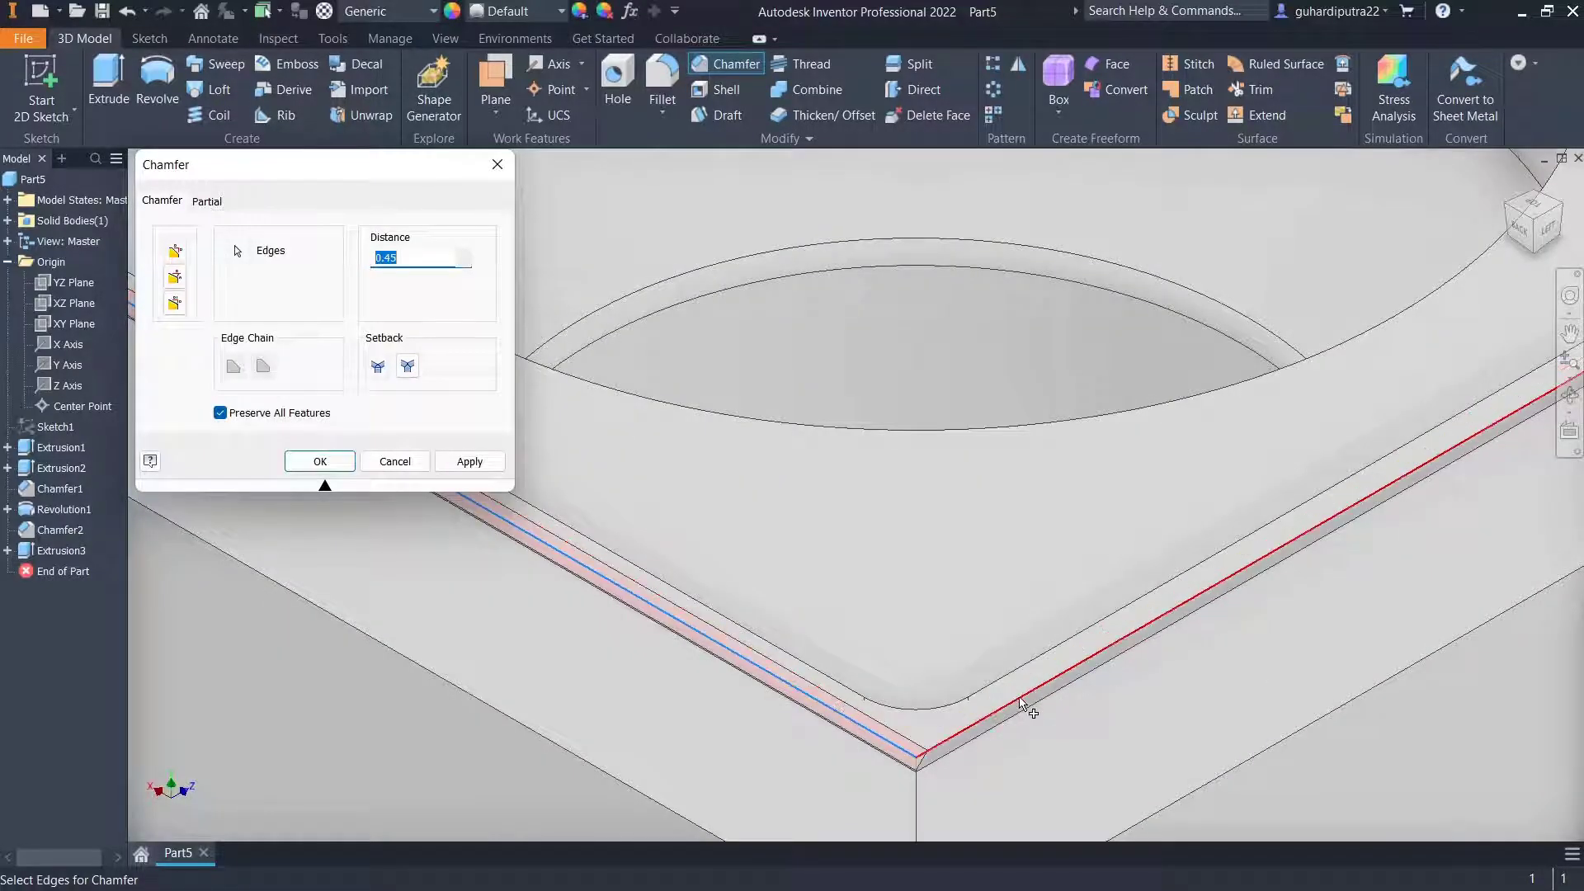
pyautogui.scroll(-3, 1230, 555)
pyautogui.scroll(4, 1423, 453)
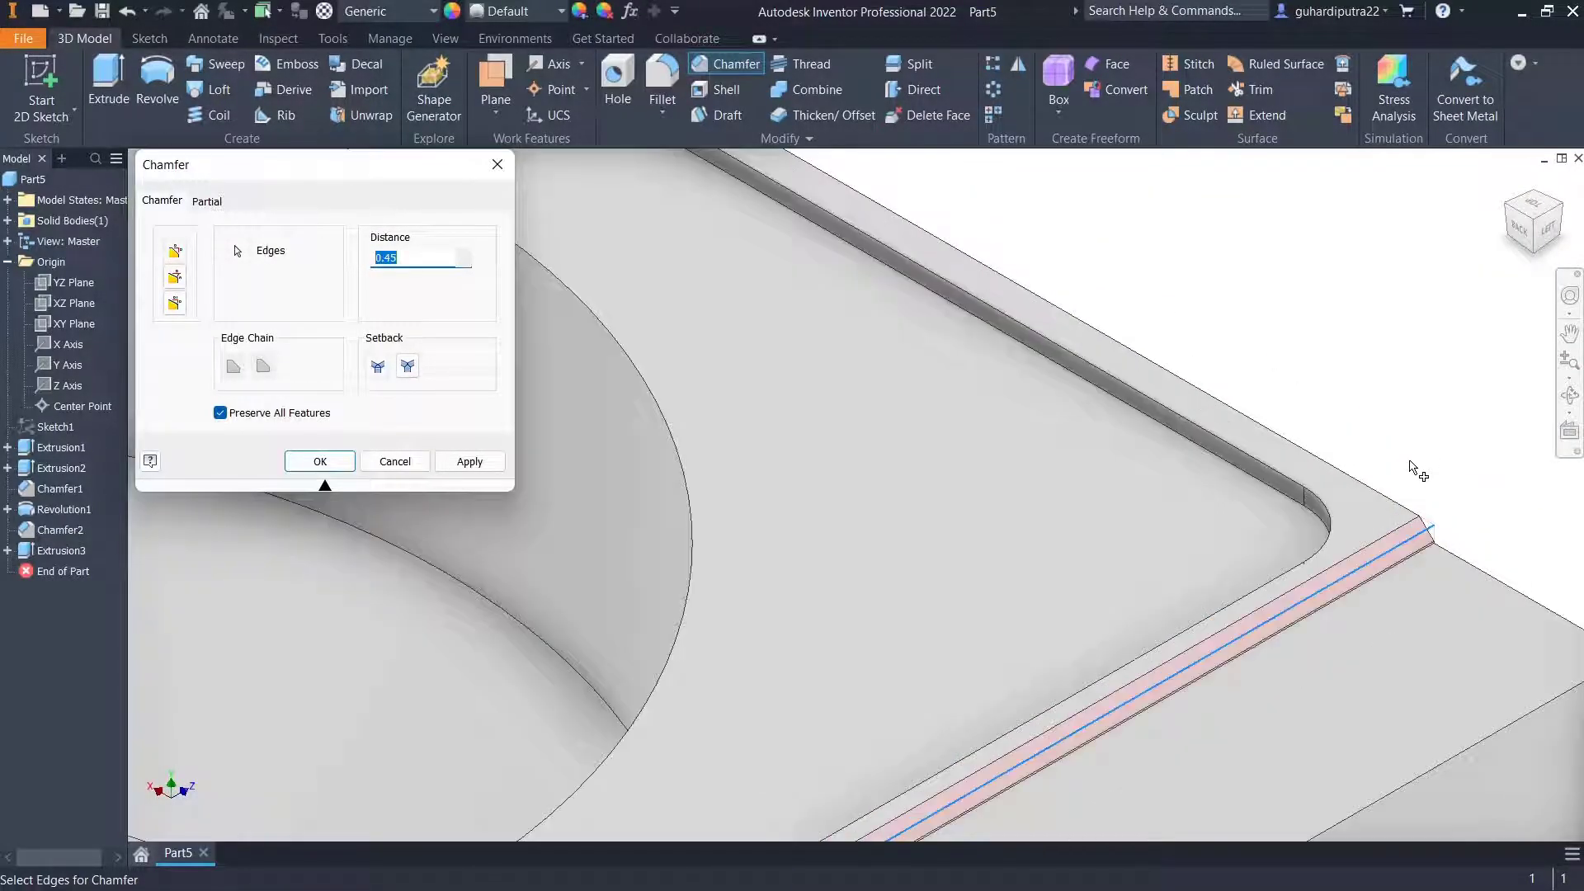
pyautogui.click(1404, 551)
pyautogui.scroll(-2, 1402, 555)
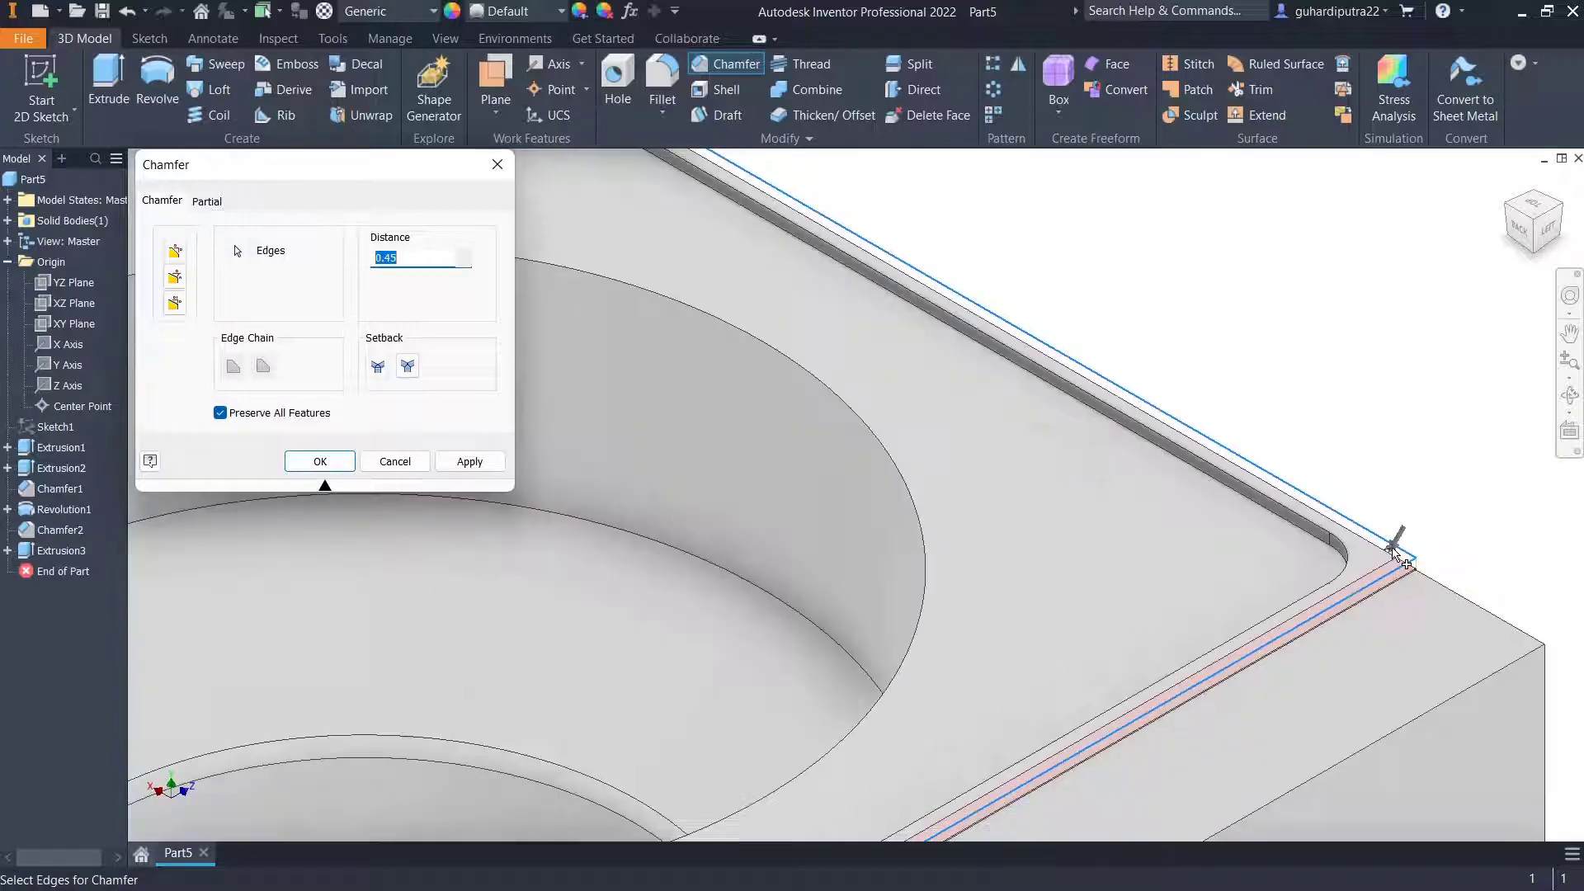
pyautogui.click(469, 461)
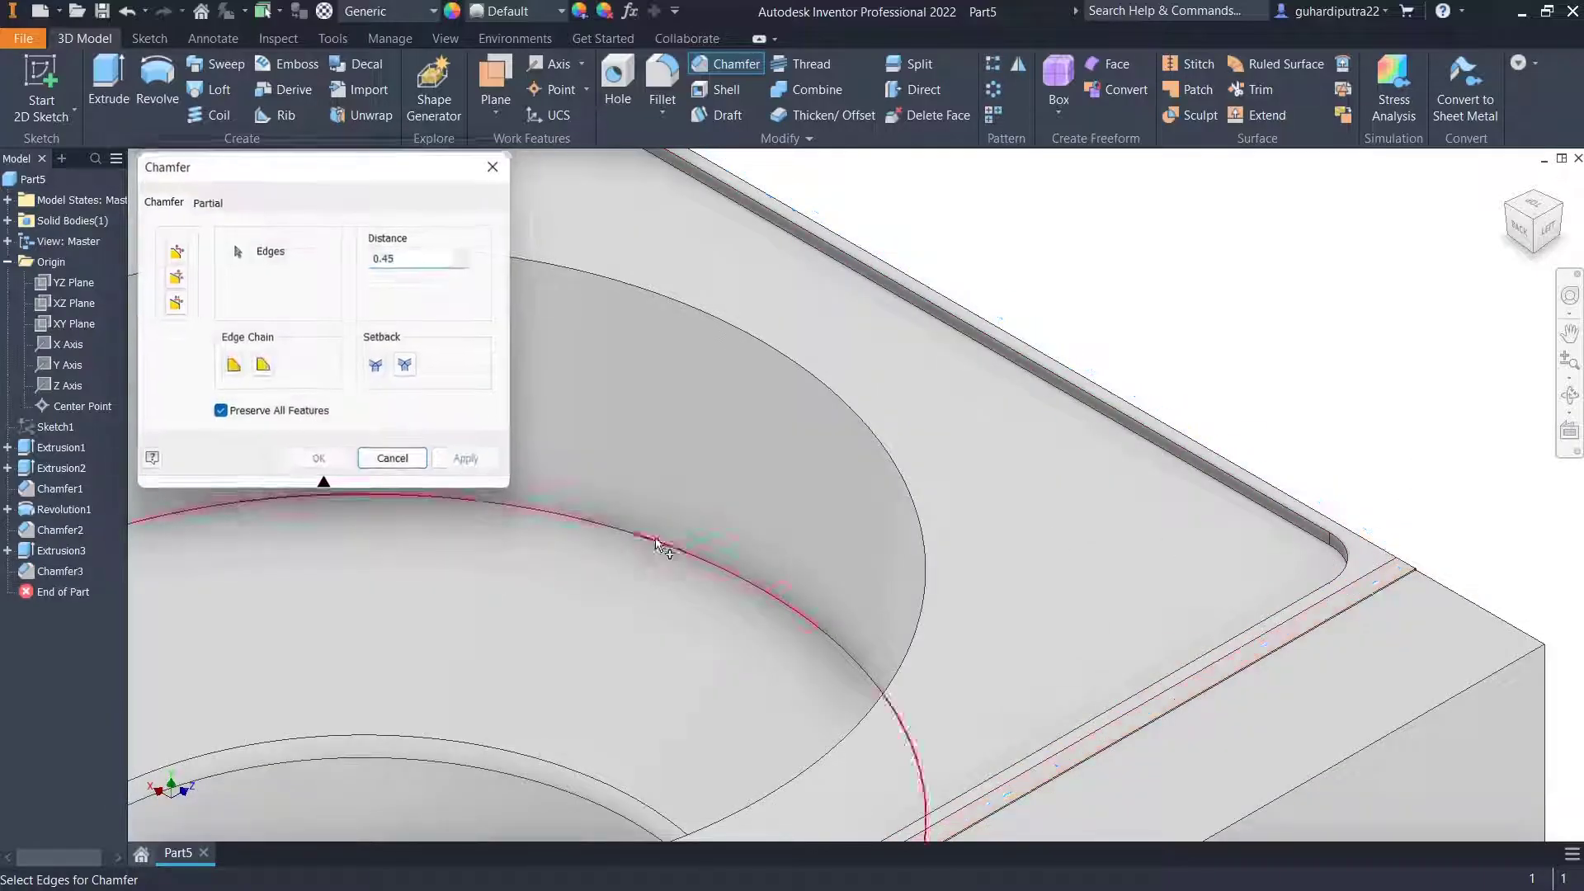
pyautogui.scroll(-5, 1072, 636)
pyautogui.scroll(2, 841, 555)
pyautogui.scroll(3, 976, 591)
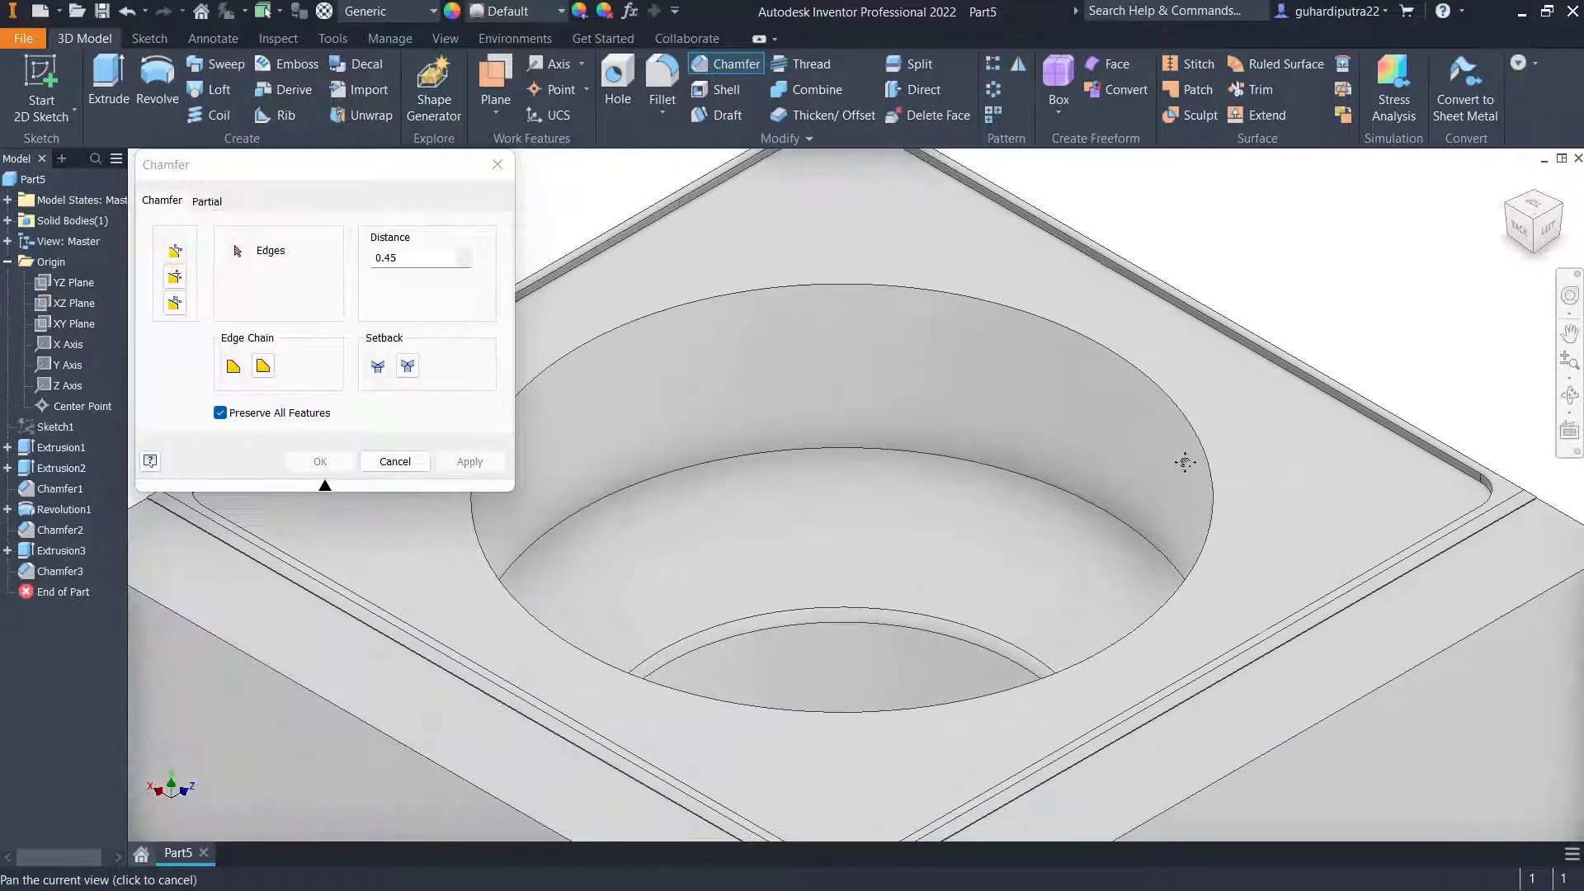
pyautogui.click(395, 461)
pyautogui.scroll(-3, 651, 515)
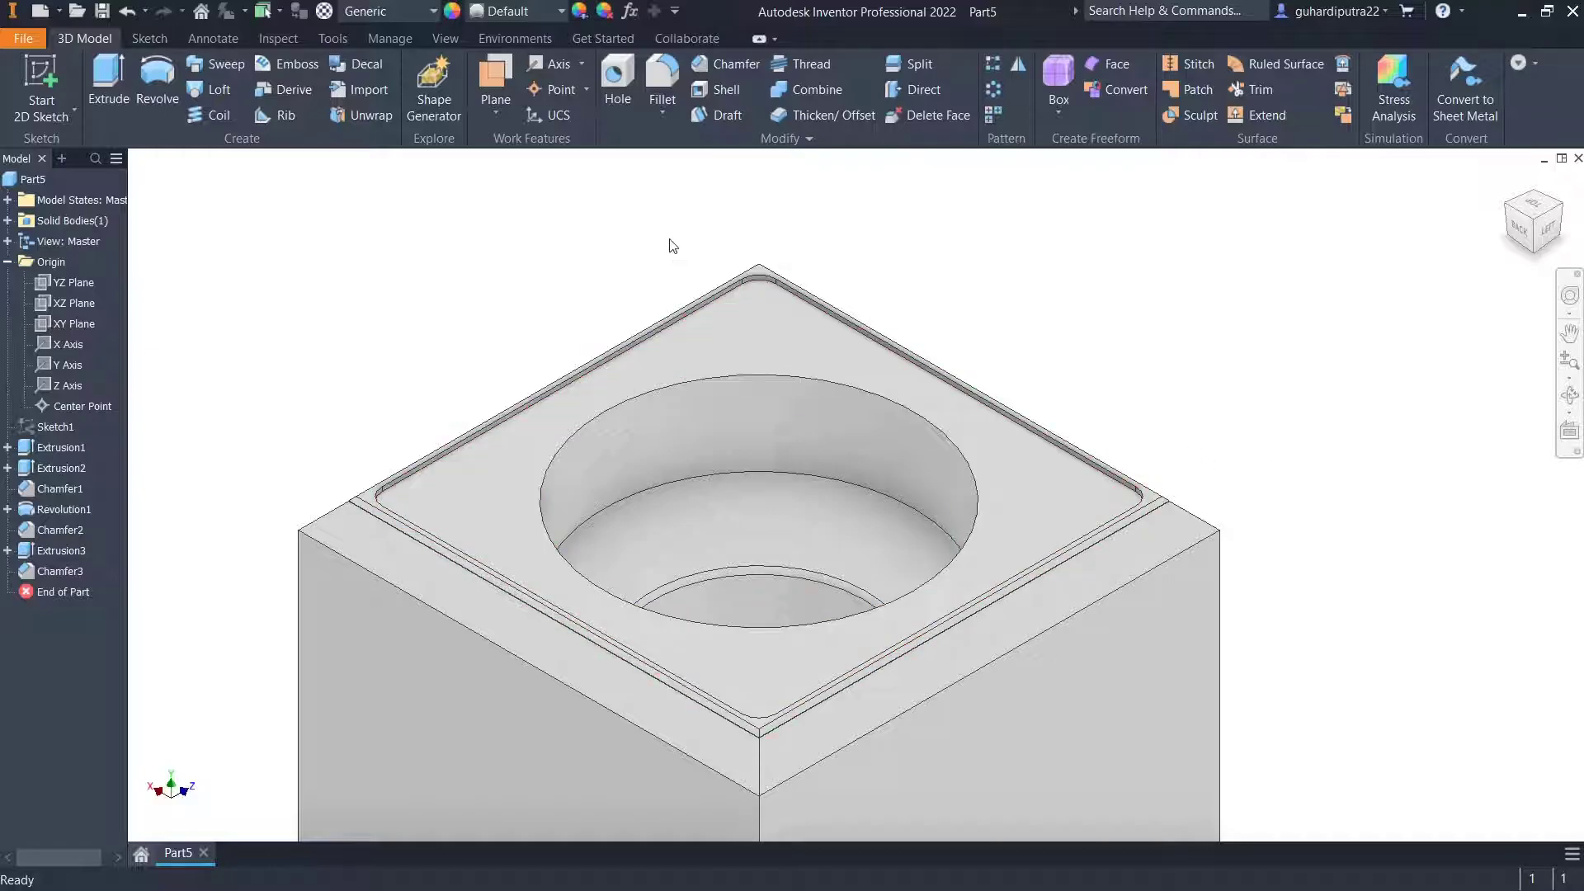
pyautogui.click(665, 87)
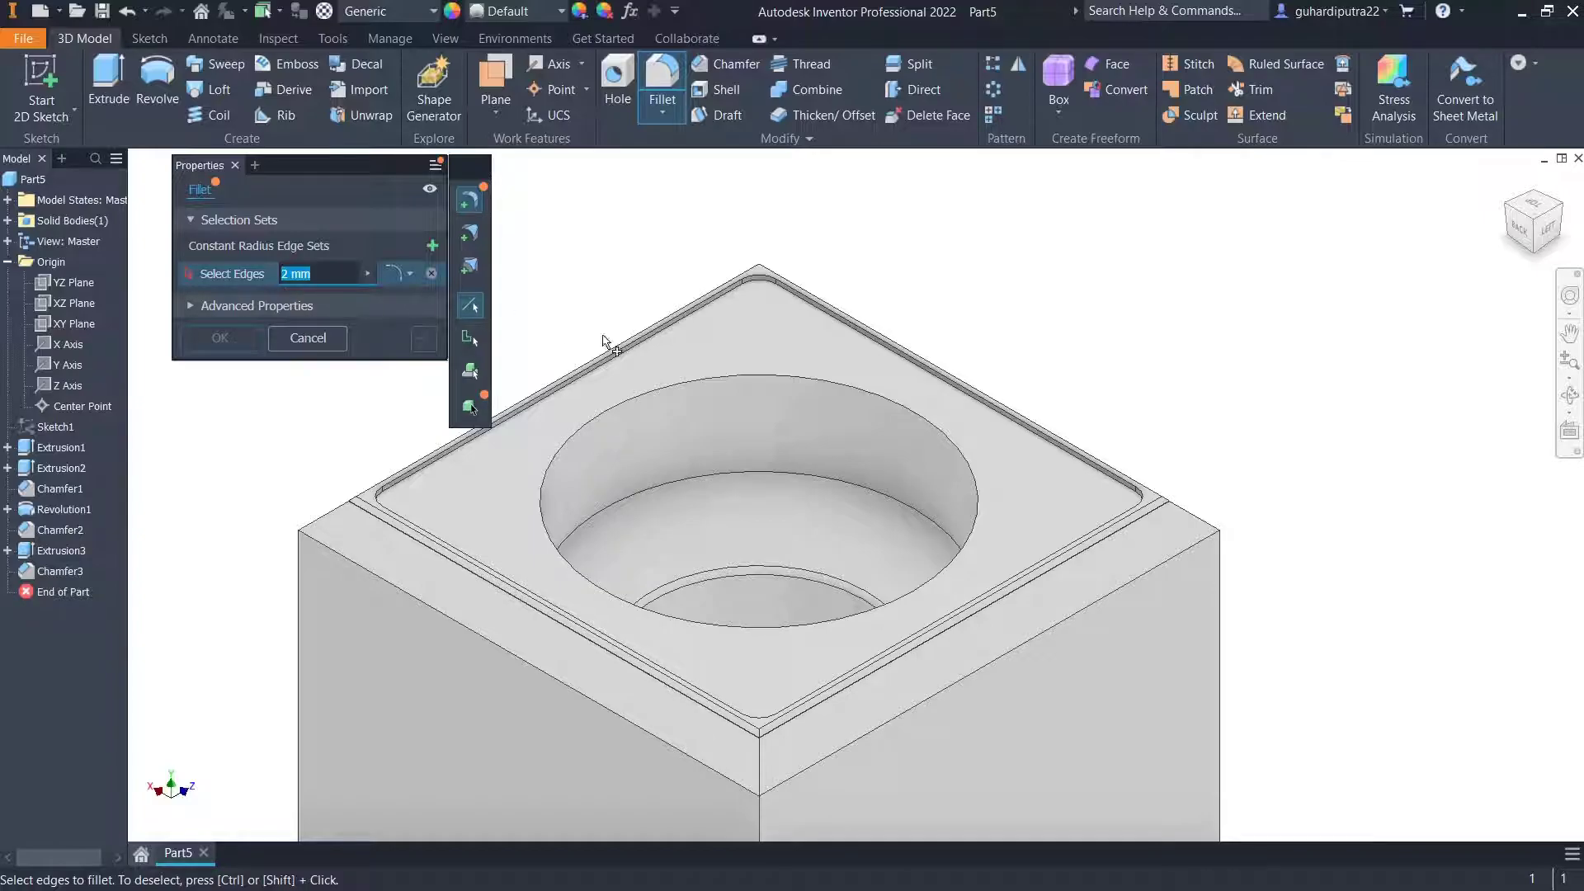
pyautogui.click(318, 337)
pyautogui.scroll(-3, 841, 418)
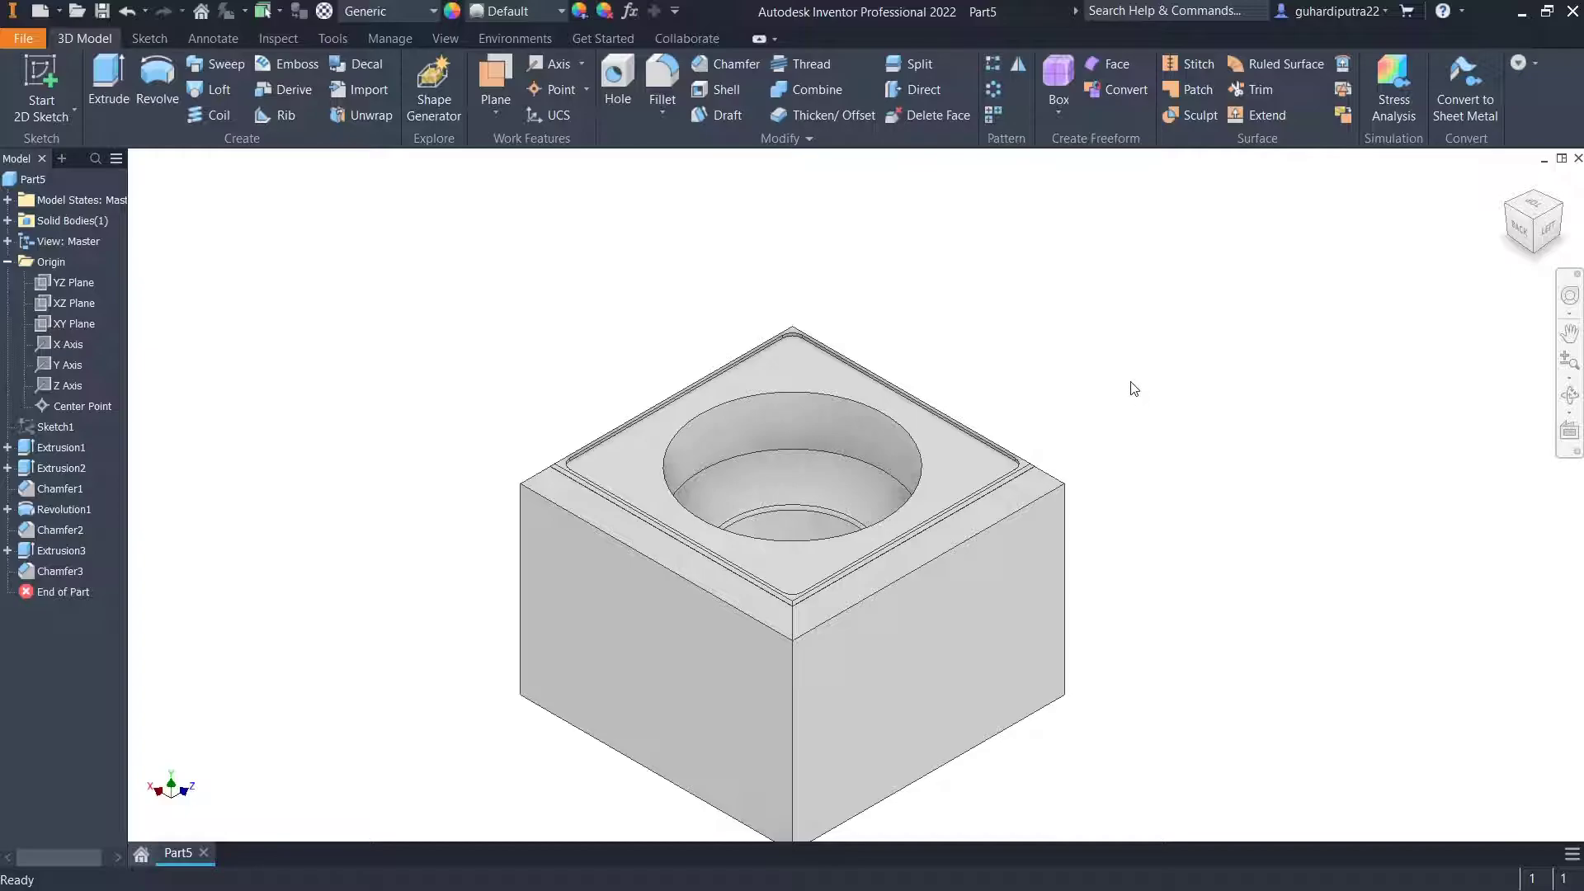
pyautogui.moveTo(1039, 838); pyautogui.dragTo(1050, 748, button='middle')
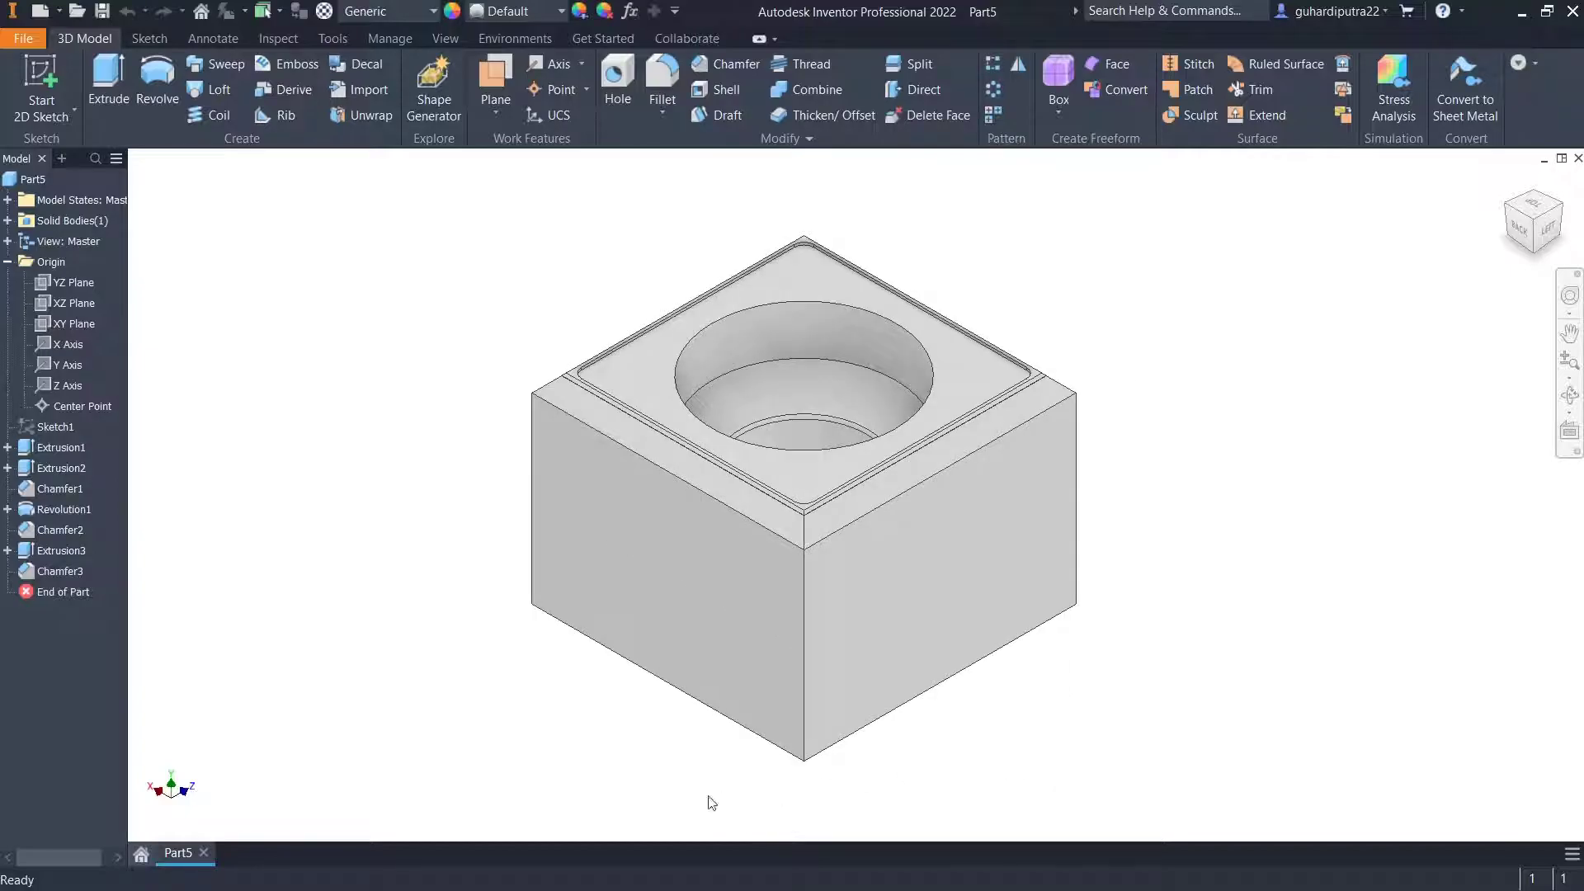
# Edit the sketch of the raised rim, offset the recess circle outward by 1.25 mm and finish the sketch.
pyautogui.click(7, 551)
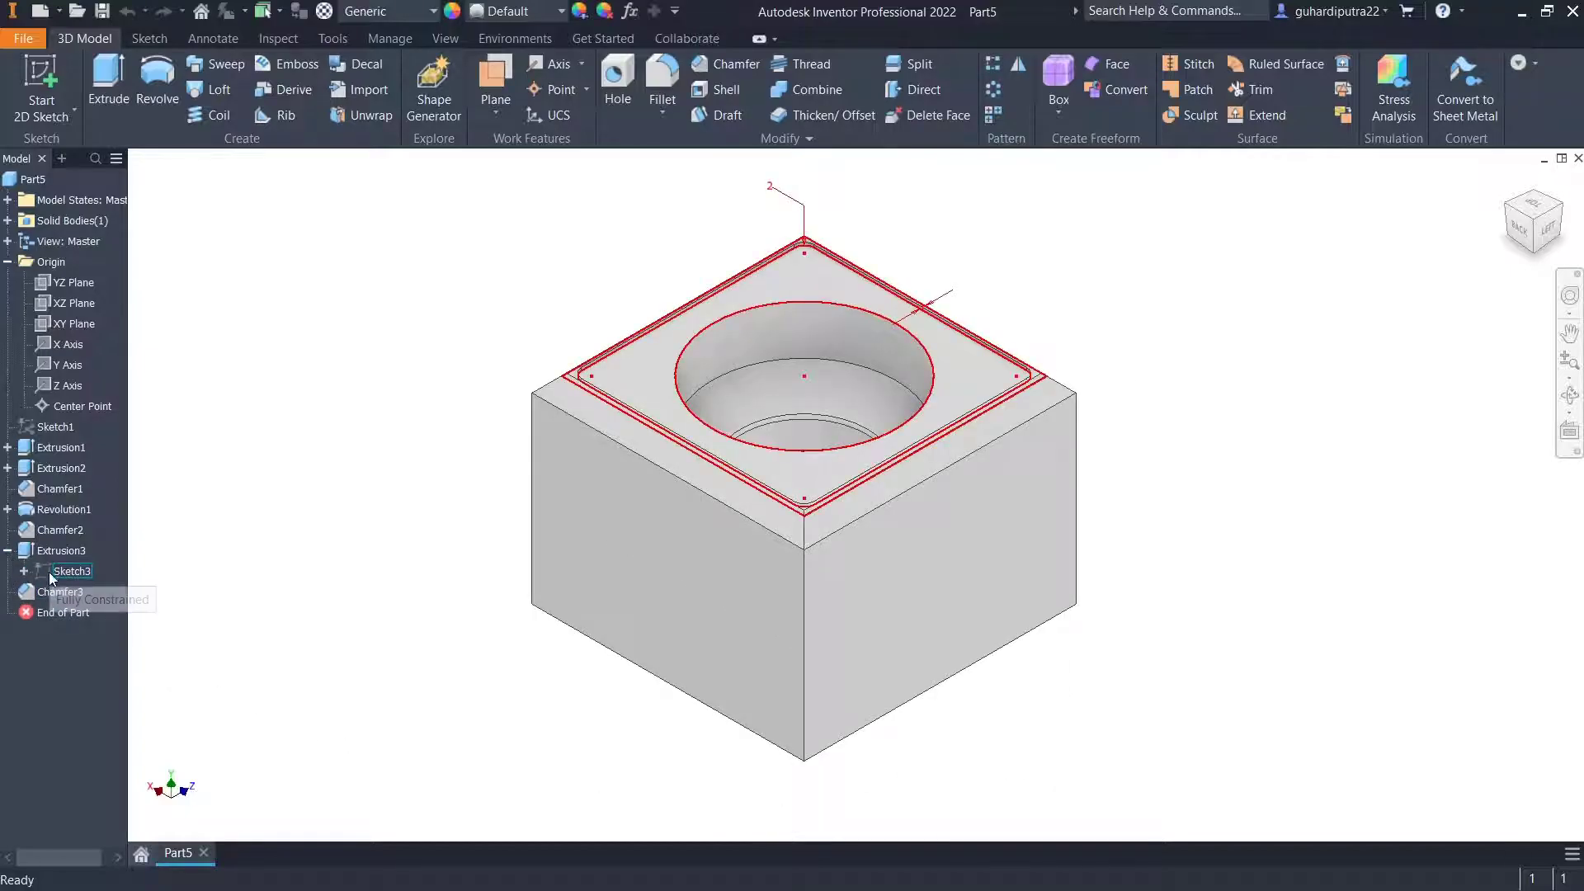
pyautogui.click(48, 572)
pyautogui.rightClick(51, 575)
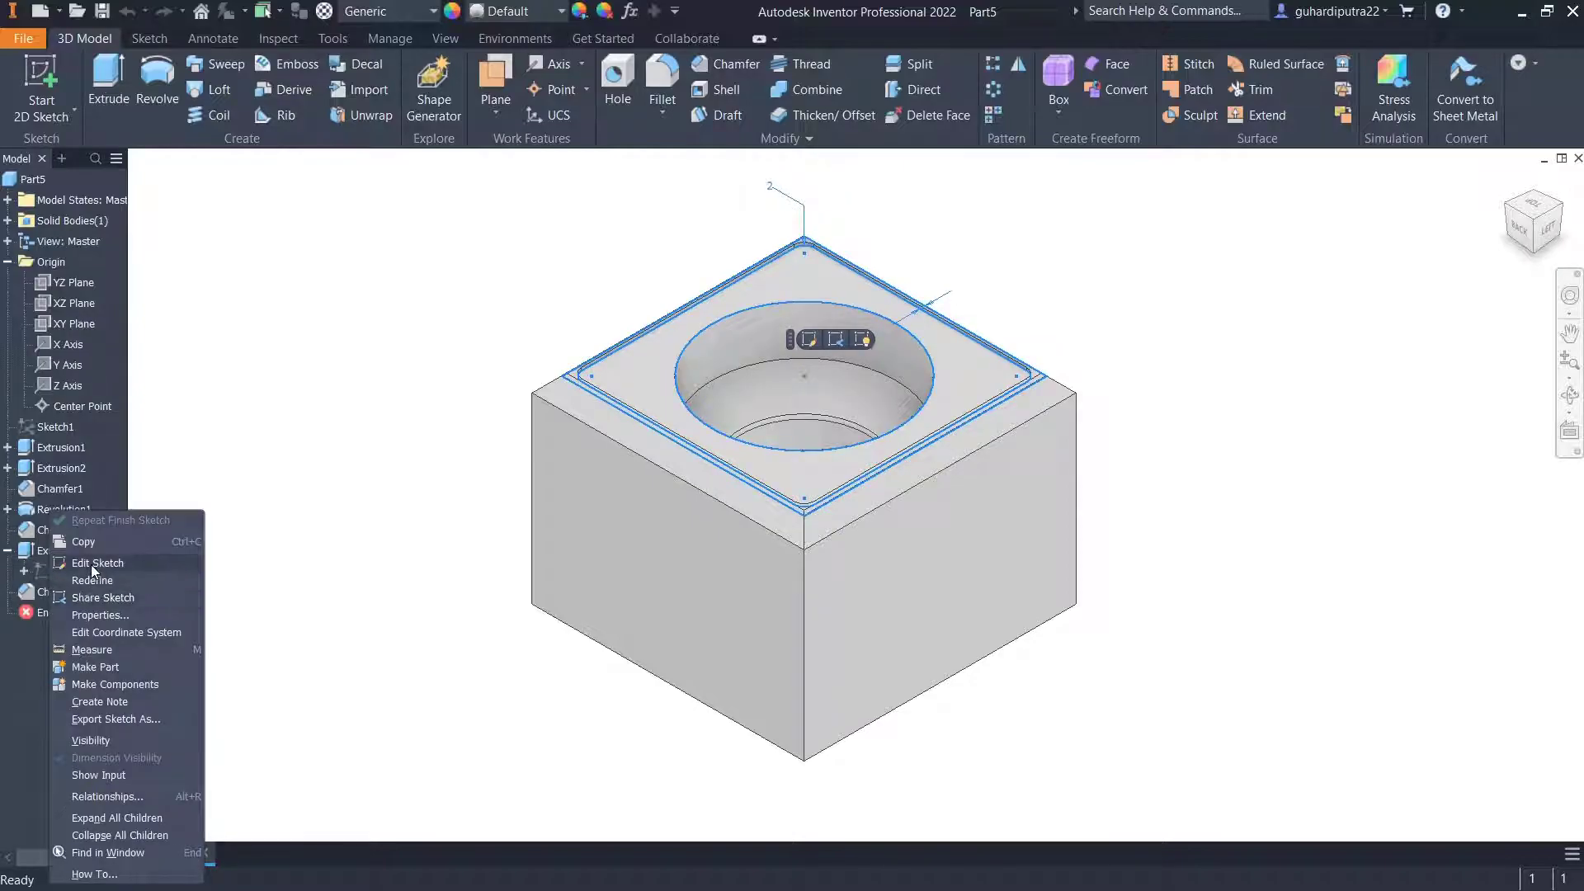
pyautogui.click(91, 564)
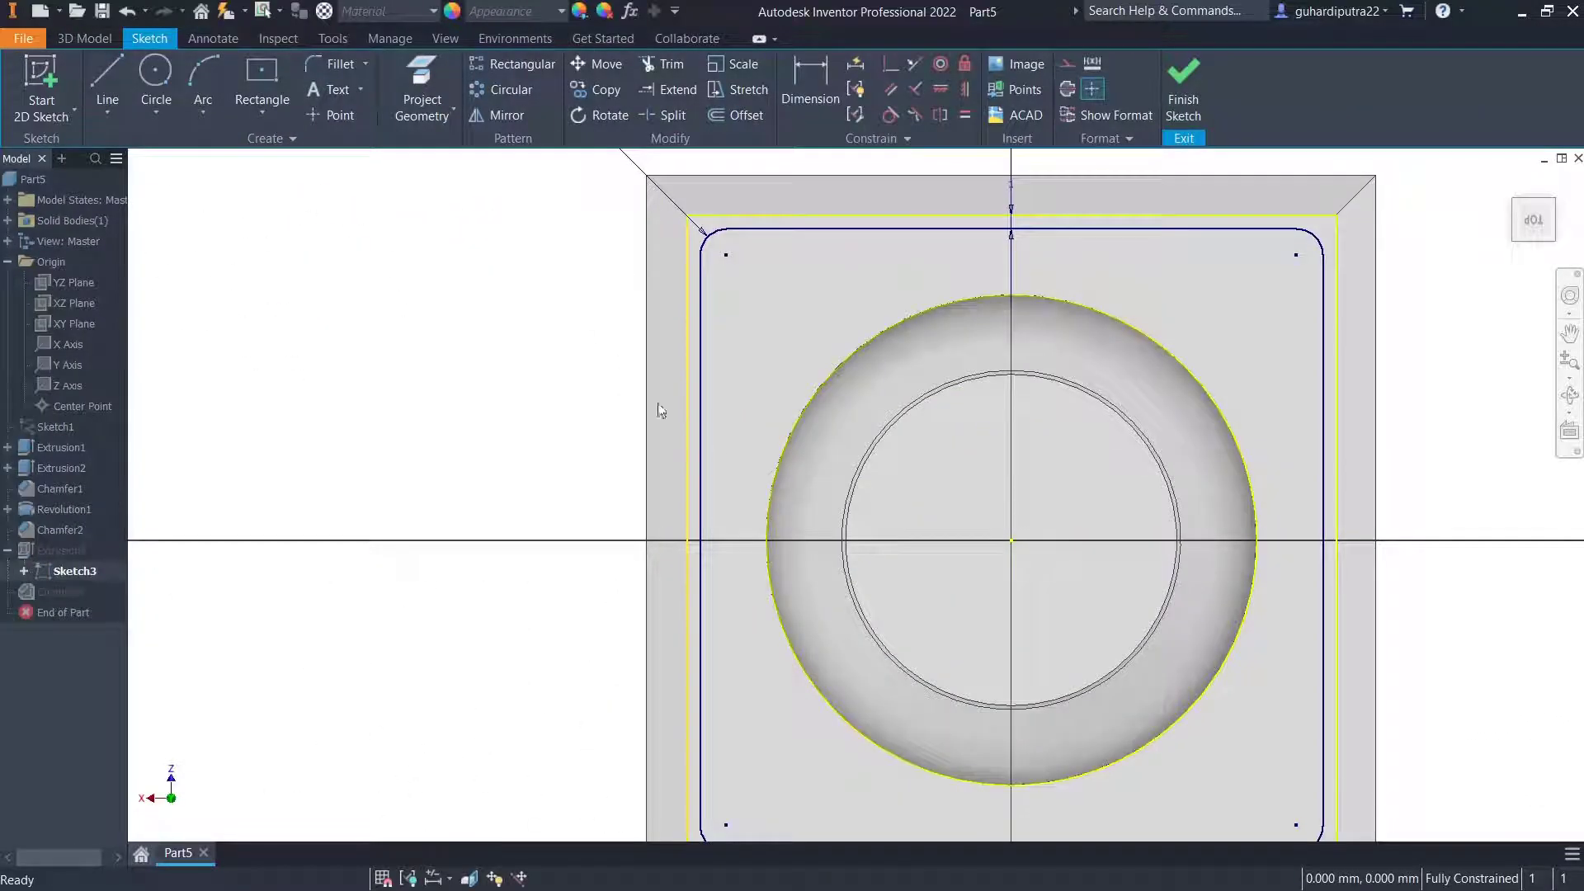
pyautogui.click(736, 115)
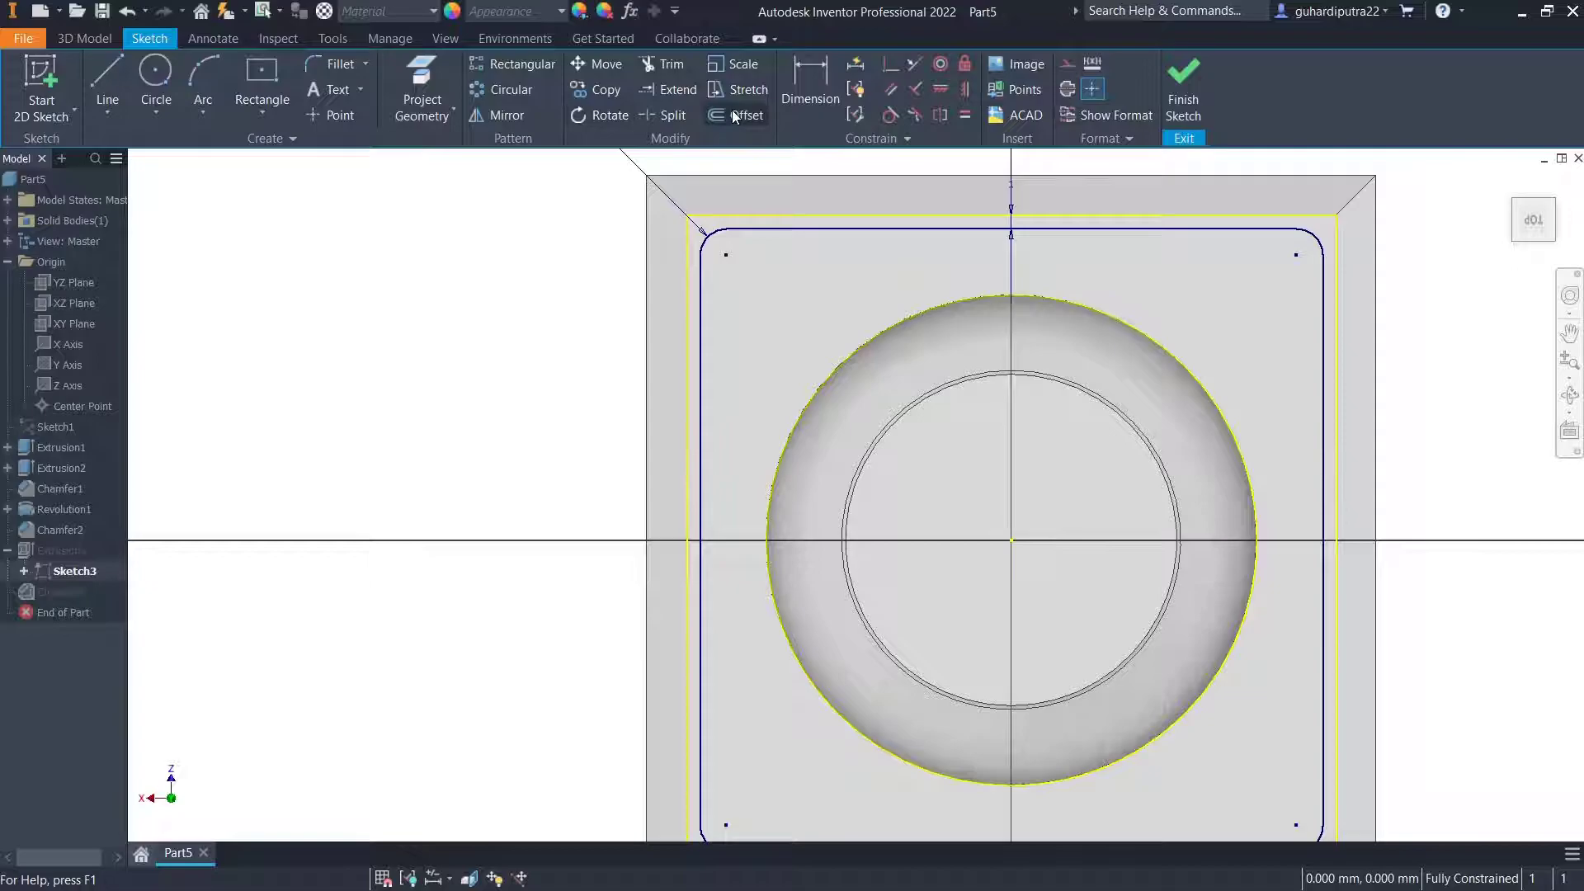
pyautogui.click(795, 432)
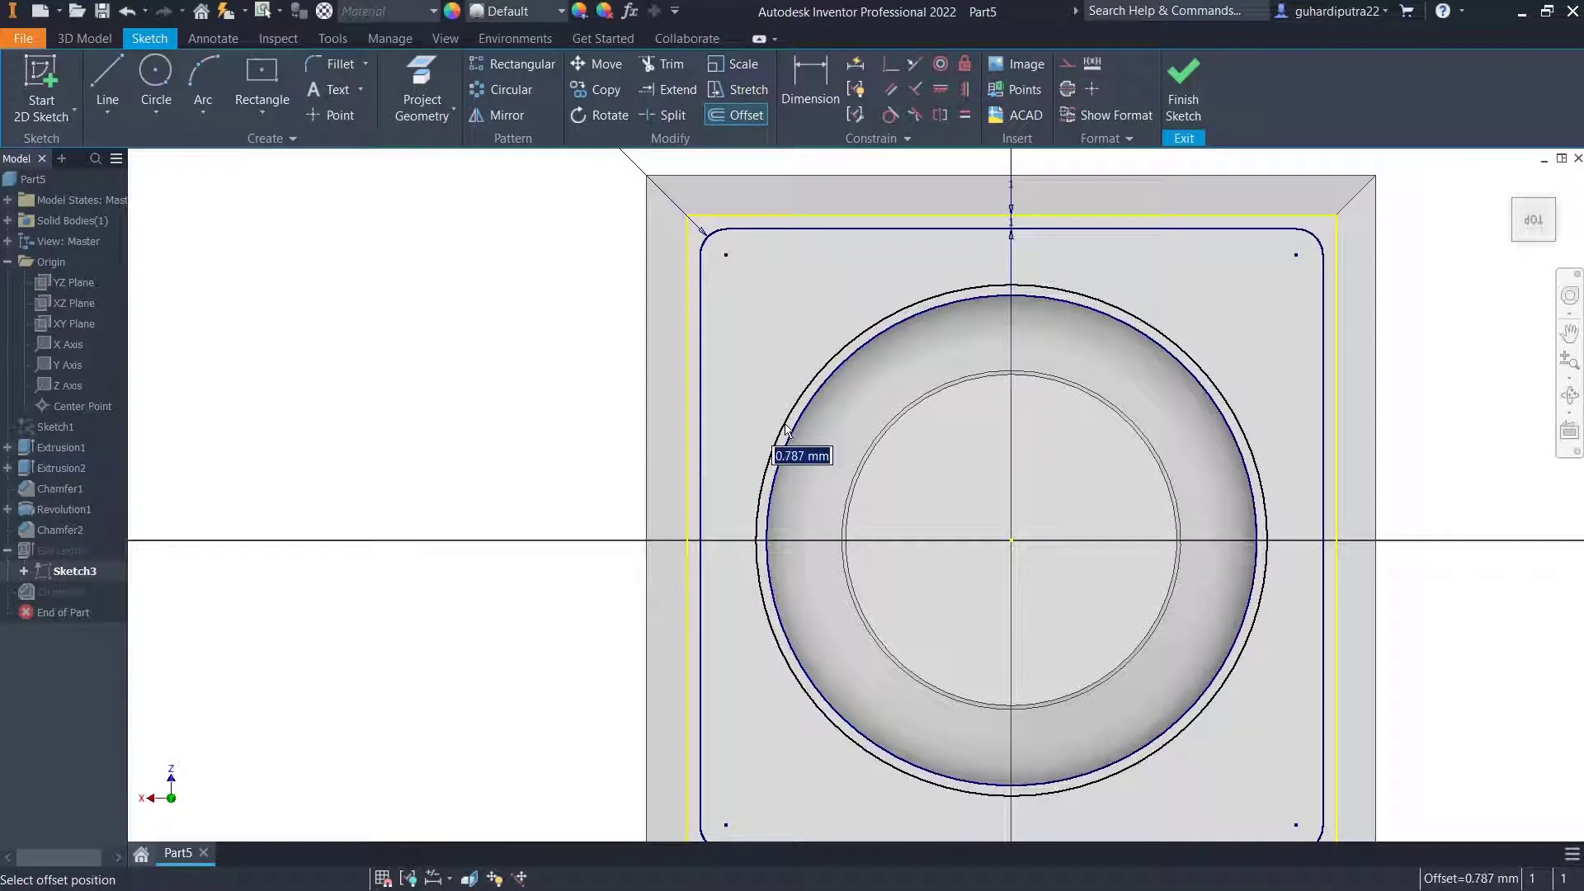
pyautogui.write('1.25')
pyautogui.press('Return')
pyautogui.click(1184, 95)
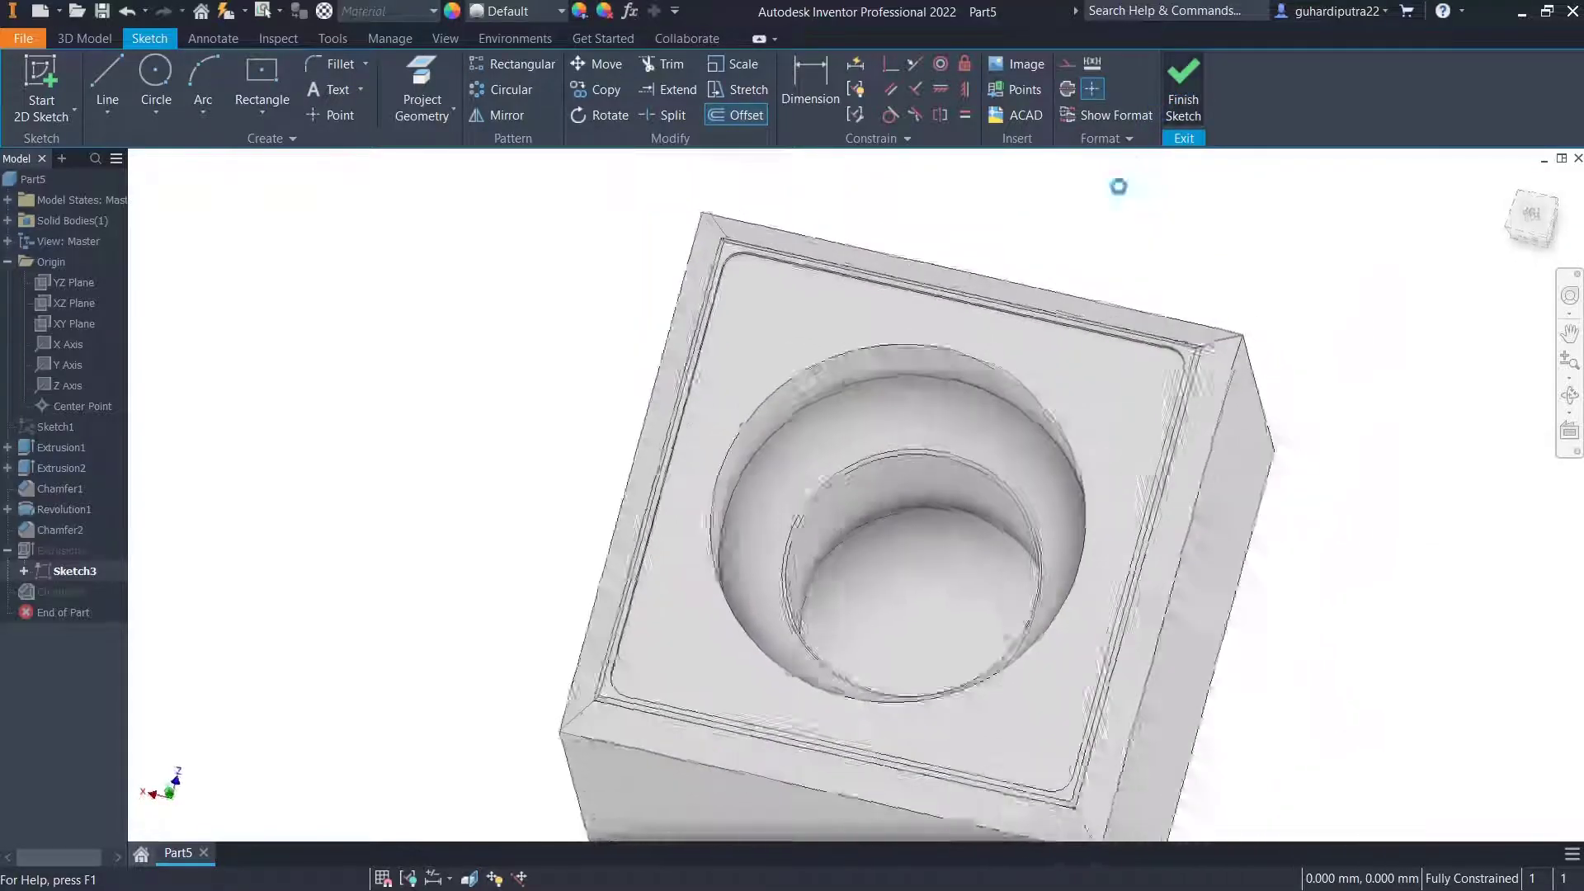
# Add the narrow ring around the recess opening as a second profile of the 0.5 mm rim extrusion.
pyautogui.doubleClick(29, 554)
pyautogui.scroll(-5, 681, 416)
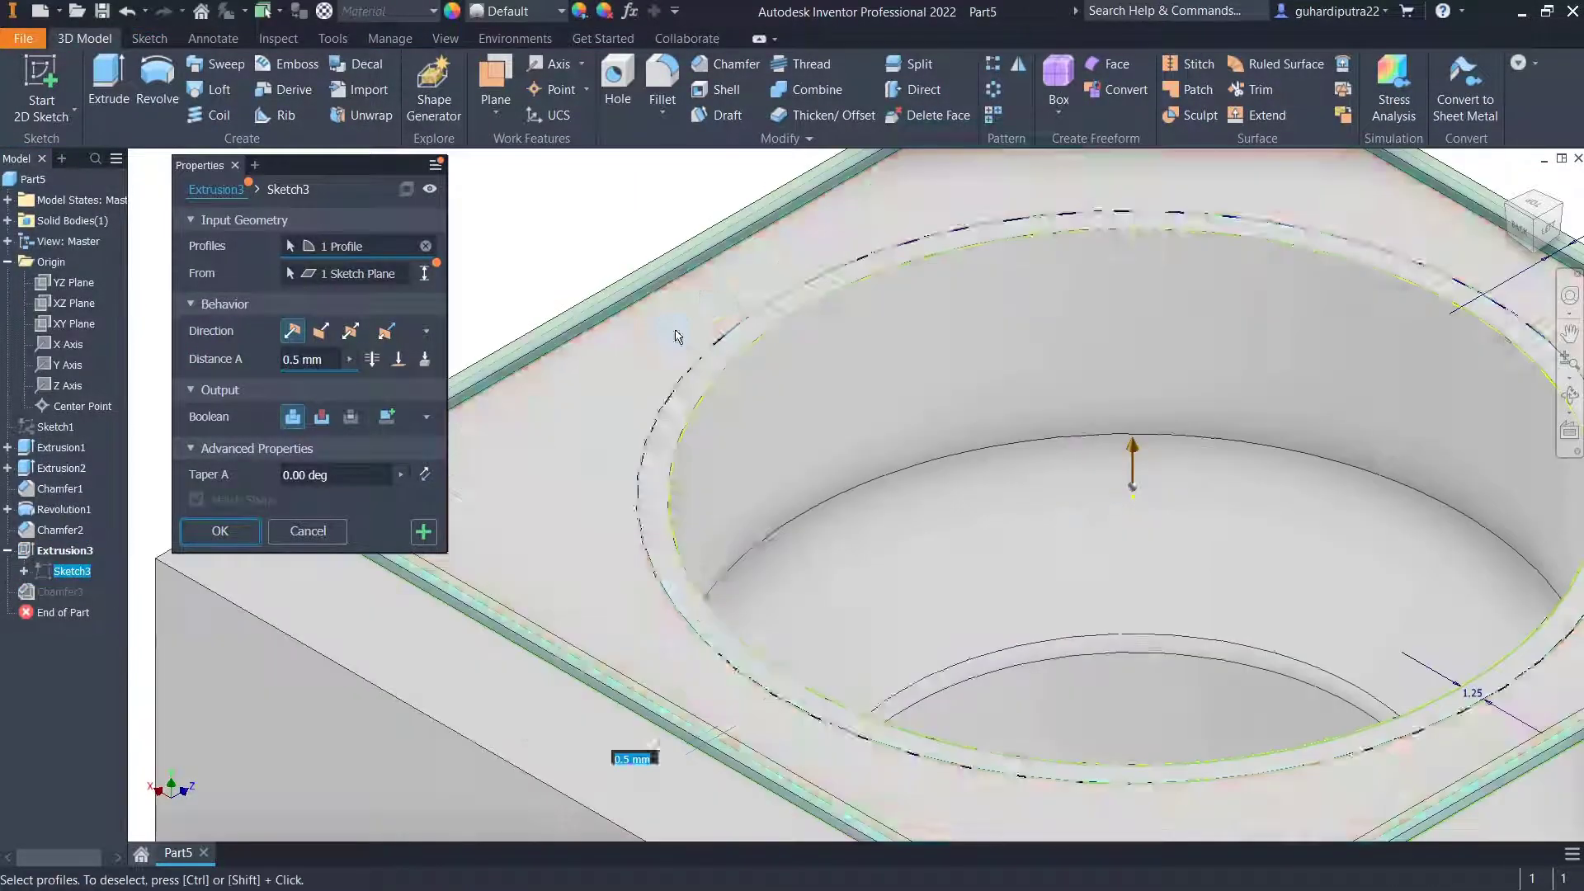
pyautogui.click(682, 416)
pyautogui.scroll(4, 682, 417)
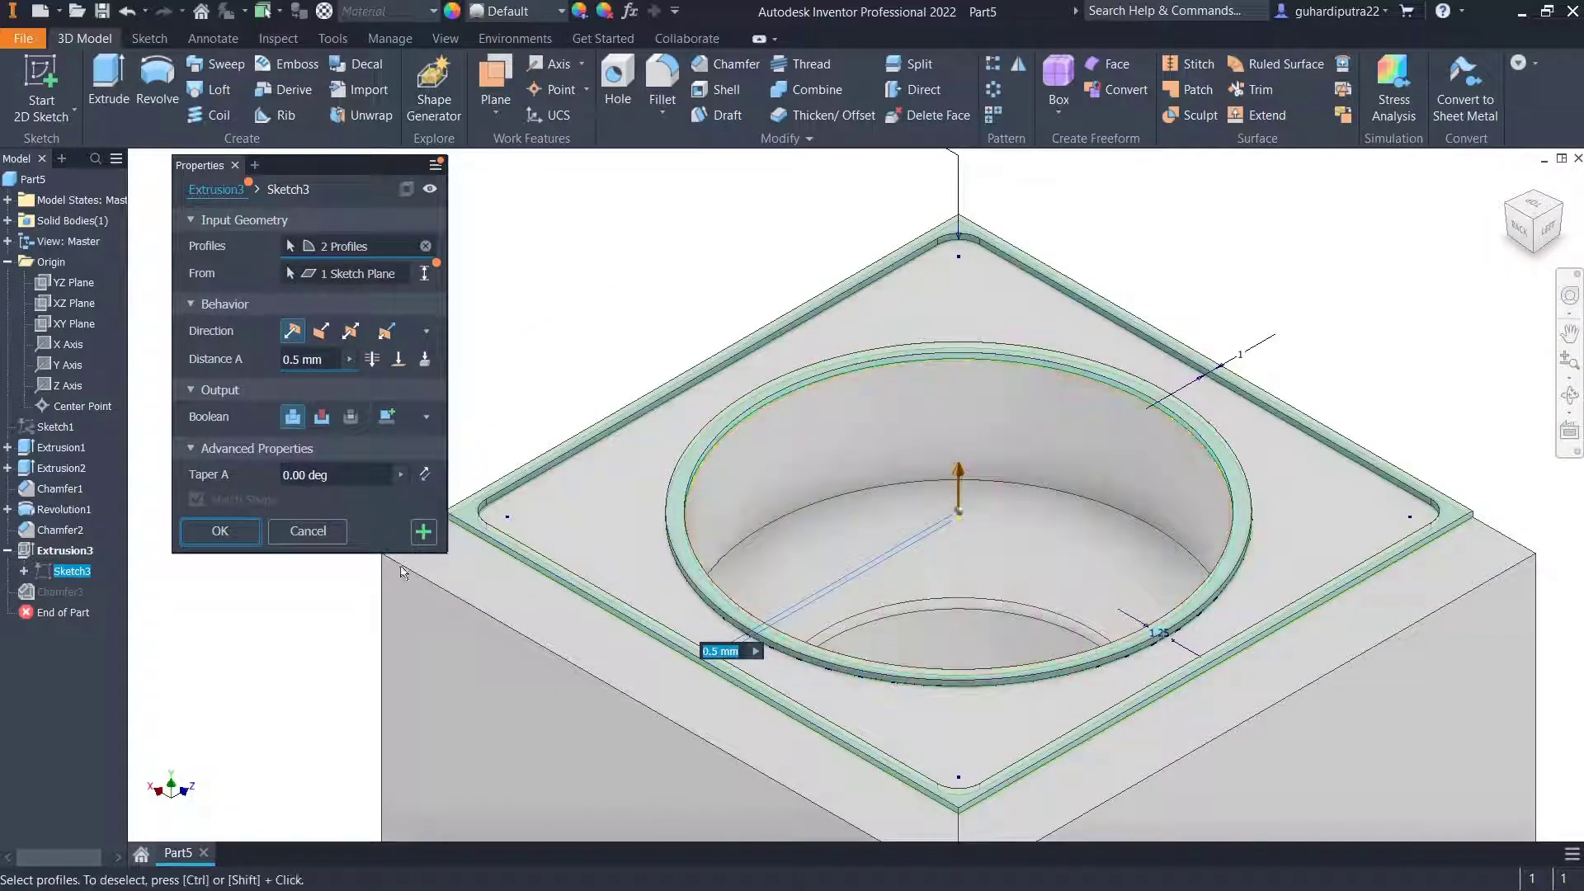
pyautogui.click(243, 537)
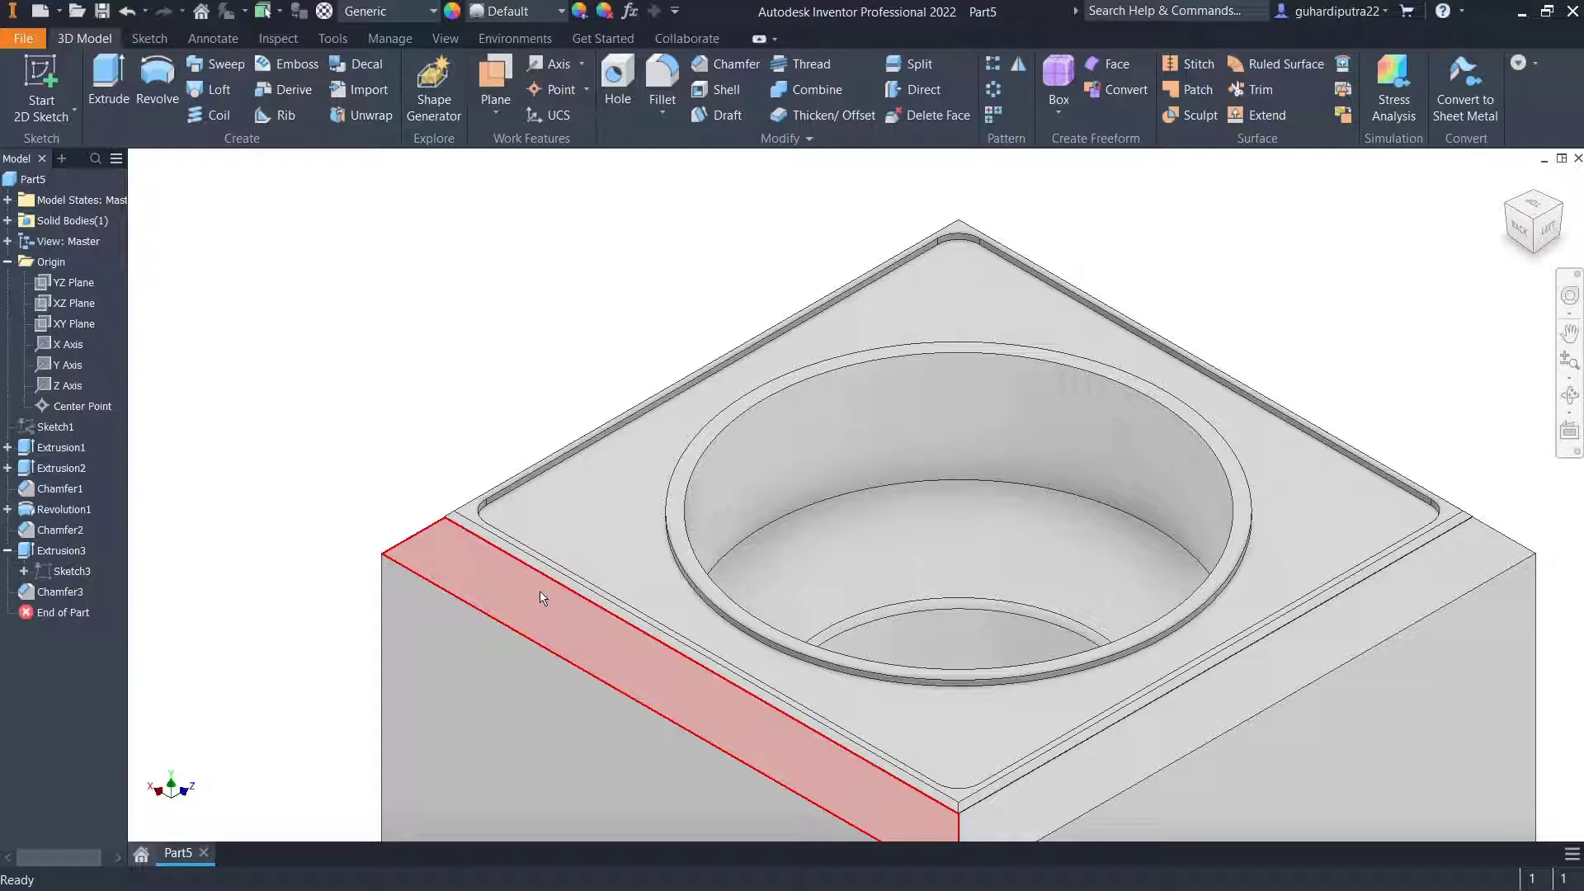
# Fillet the outer top edge of the circular rim with a 0.2 mm radius.
pyautogui.click(662, 85)
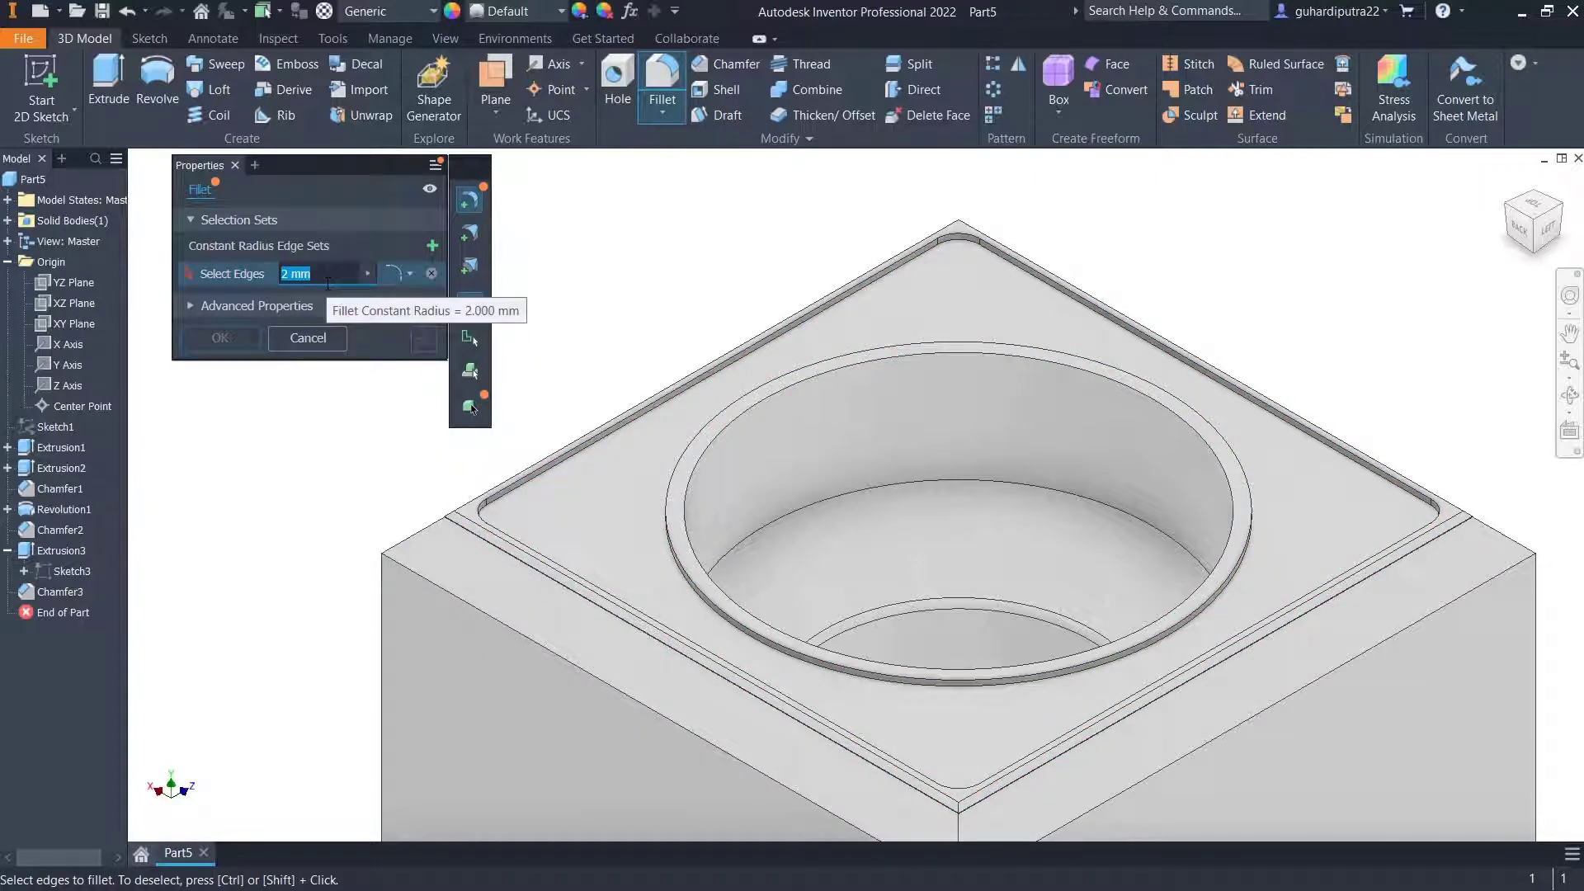
pyautogui.write('0.2')
pyautogui.scroll(5, 693, 462)
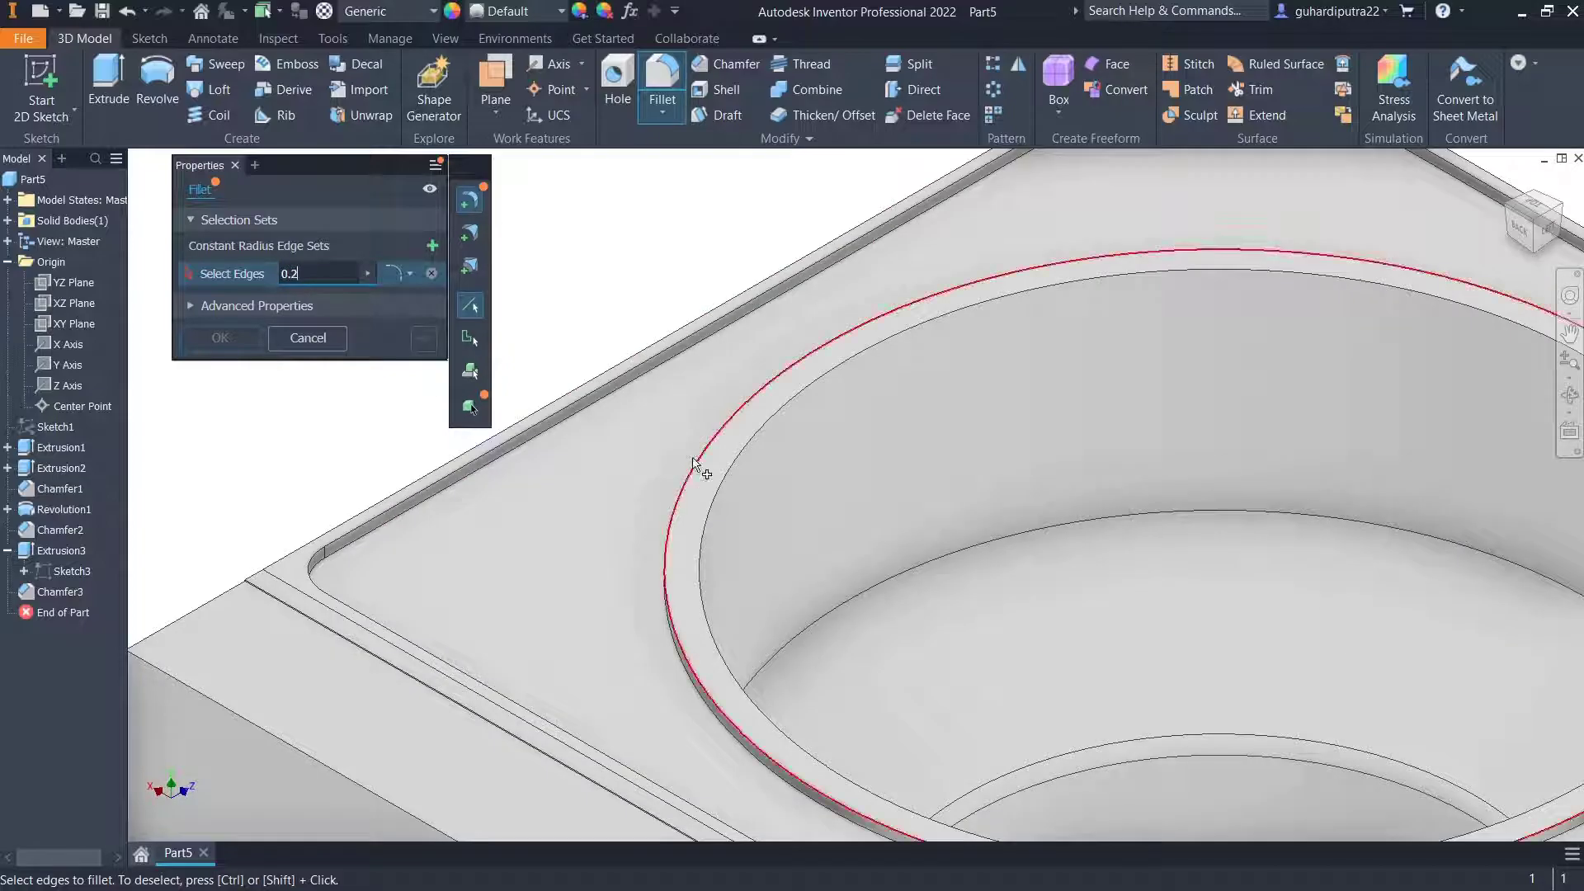
pyautogui.click(693, 462)
pyautogui.scroll(-4, 610, 551)
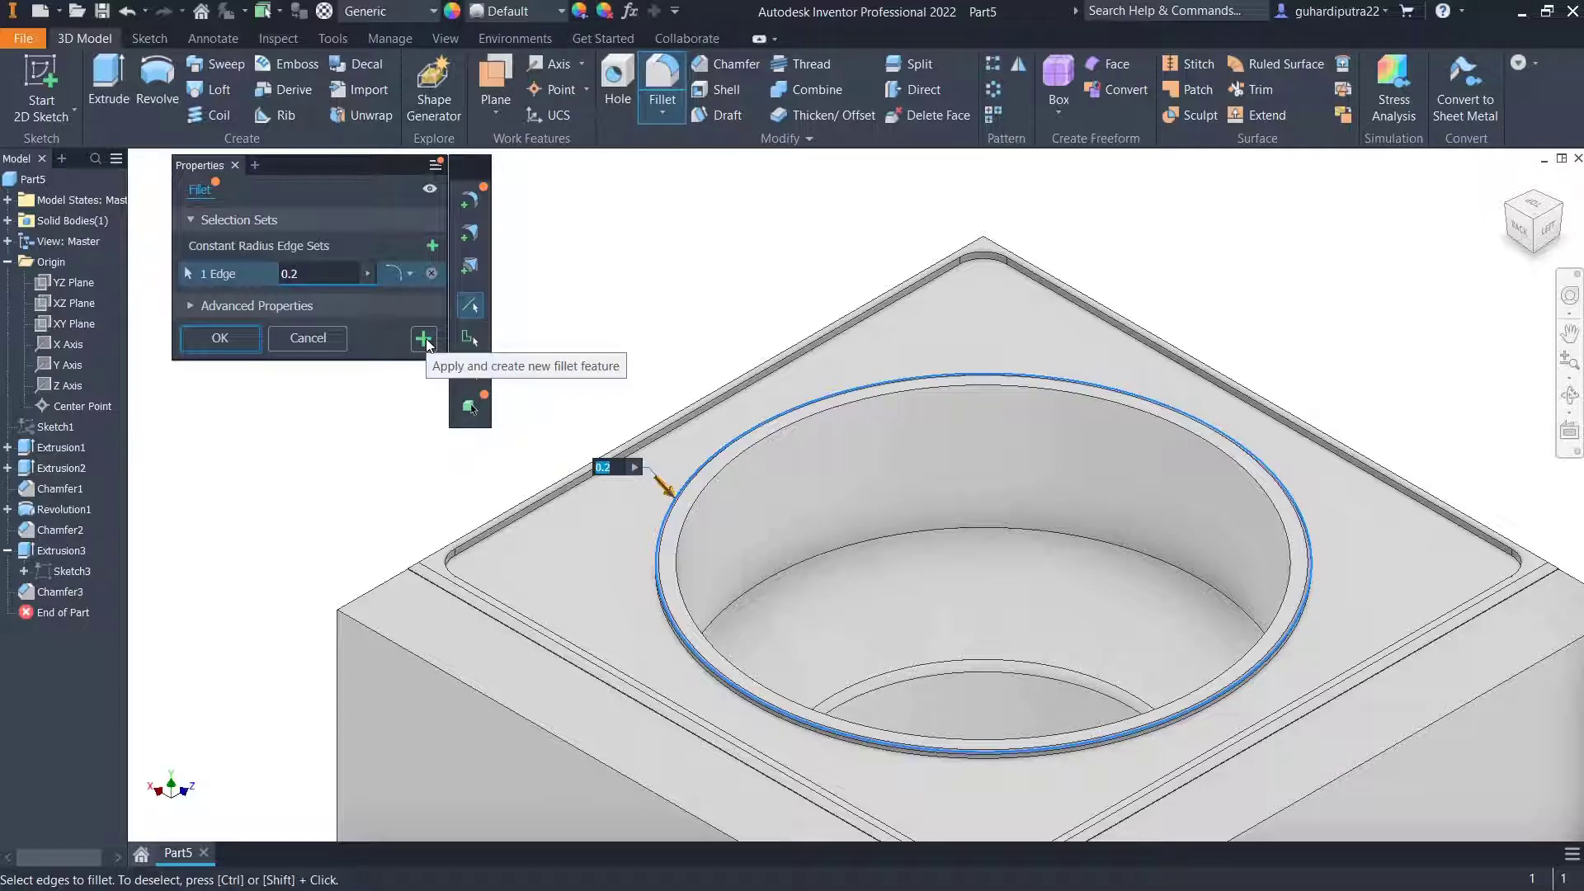
pyautogui.click(219, 337)
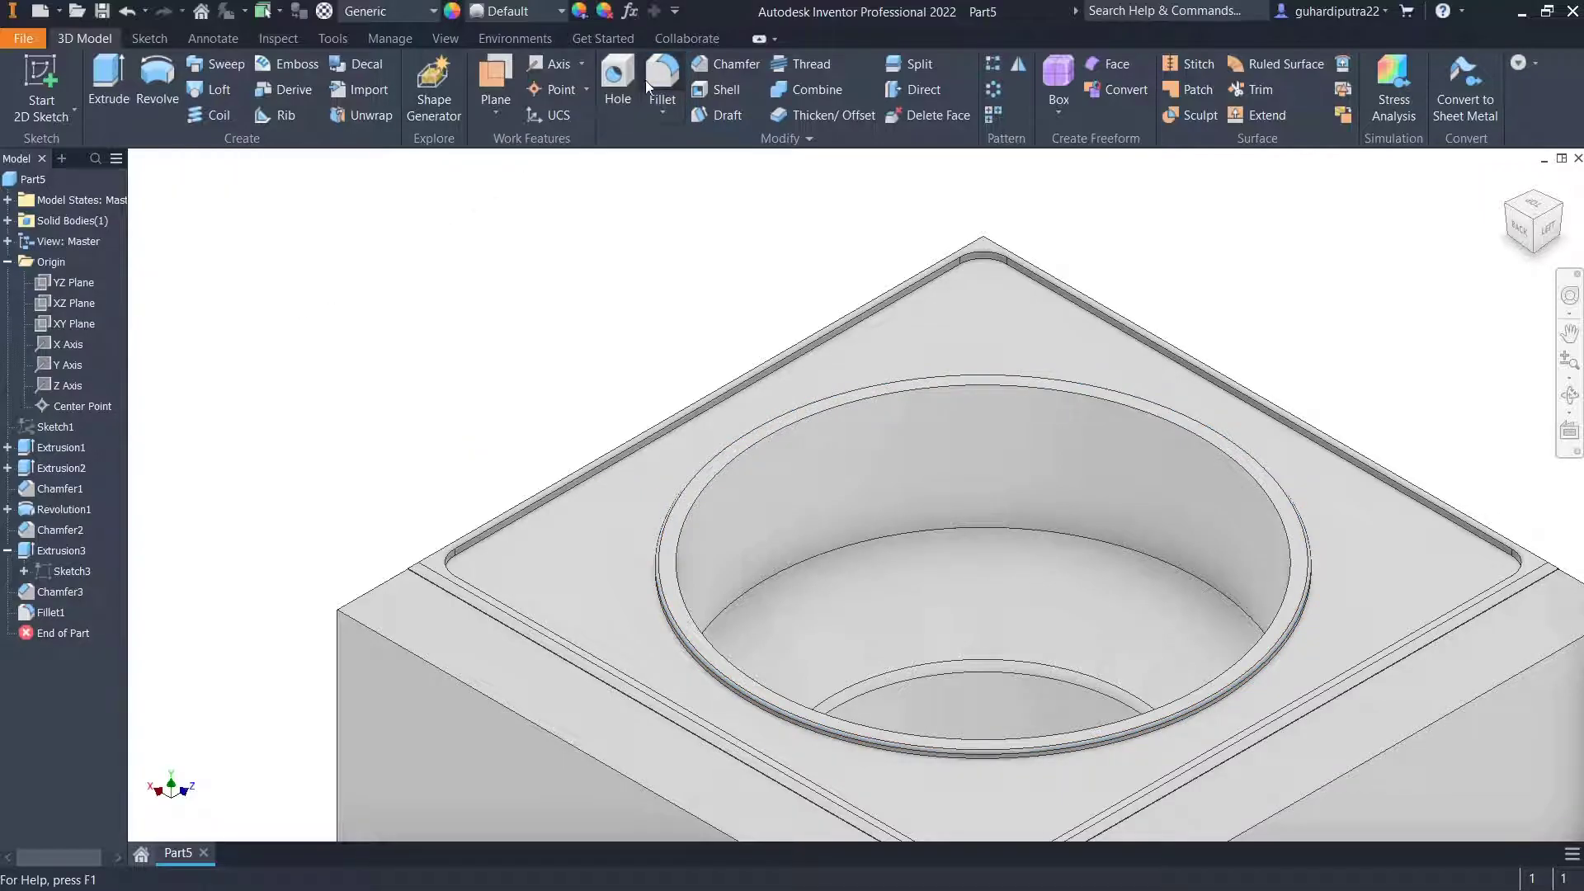
# Chamfer the inner top edge of the circular rim with a distance of 0.25 mm.
pyautogui.click(714, 63)
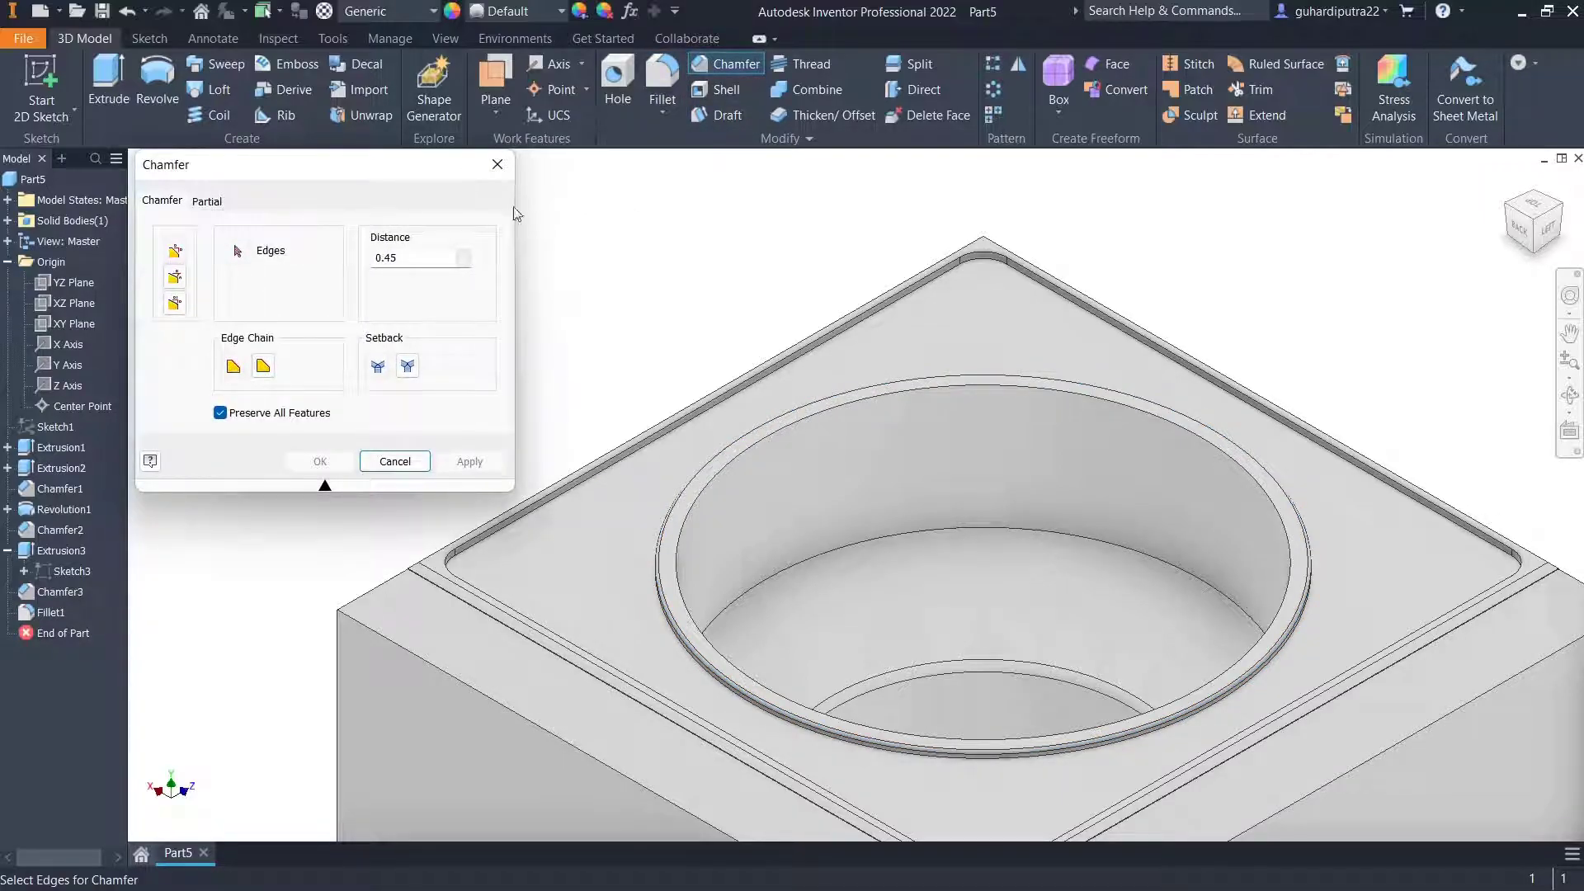
pyautogui.write('0')
pyautogui.scroll(5, 742, 468)
pyautogui.click(723, 475)
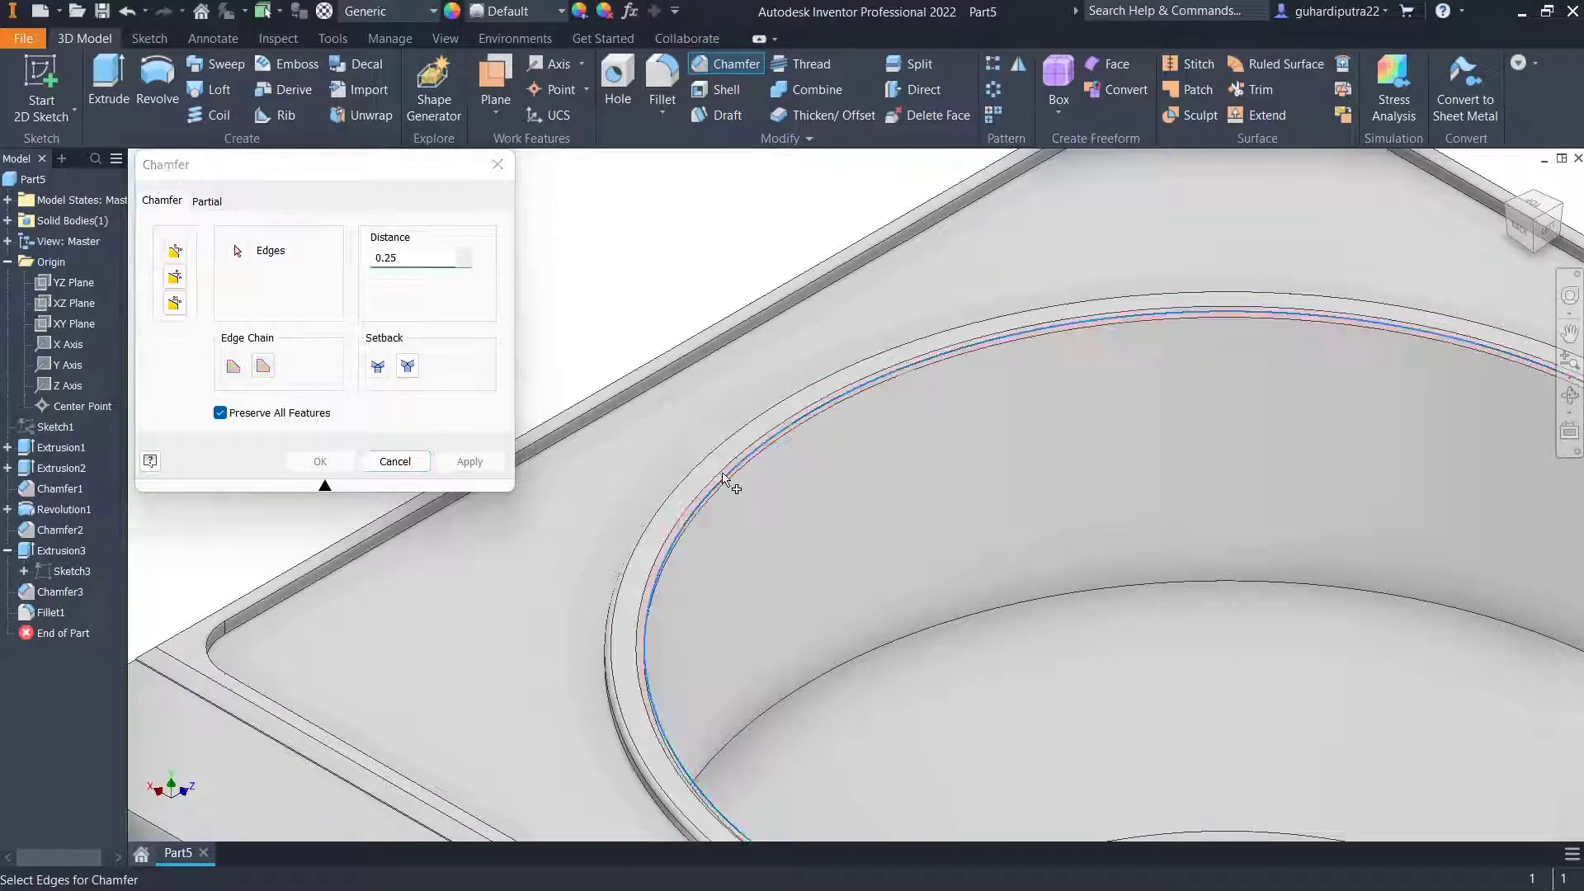
pyautogui.click(470, 459)
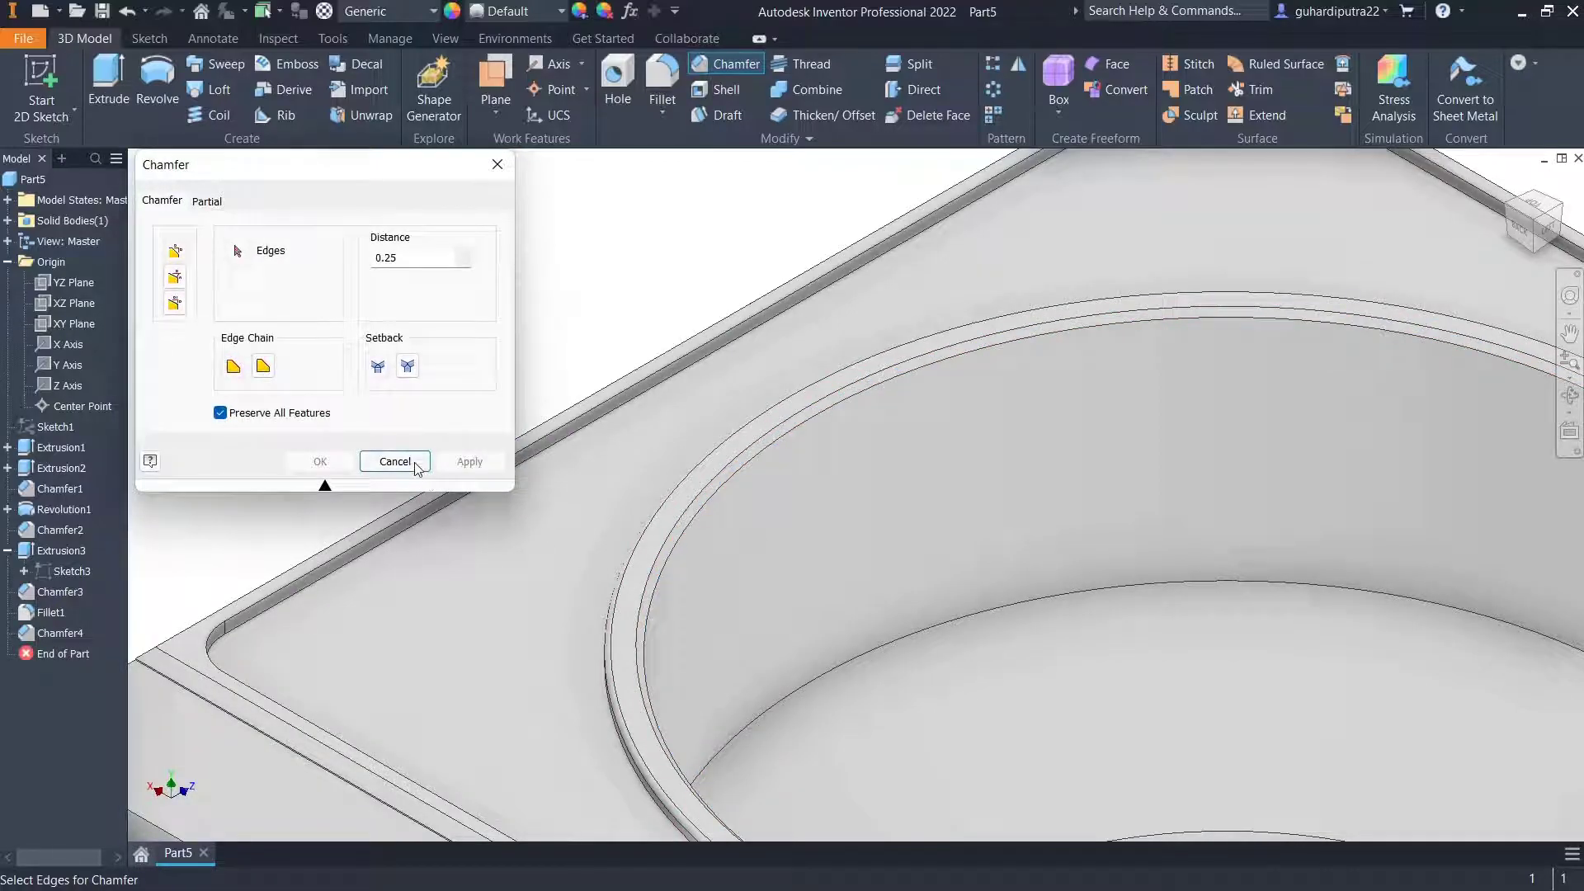
pyautogui.click(395, 460)
# Start a sketch on the block's bottom face and project the face's square outline into it.
pyautogui.scroll(-6, 720, 536)
pyautogui.moveTo(948, 752); pyautogui.dragTo(954, 564, button='middle')
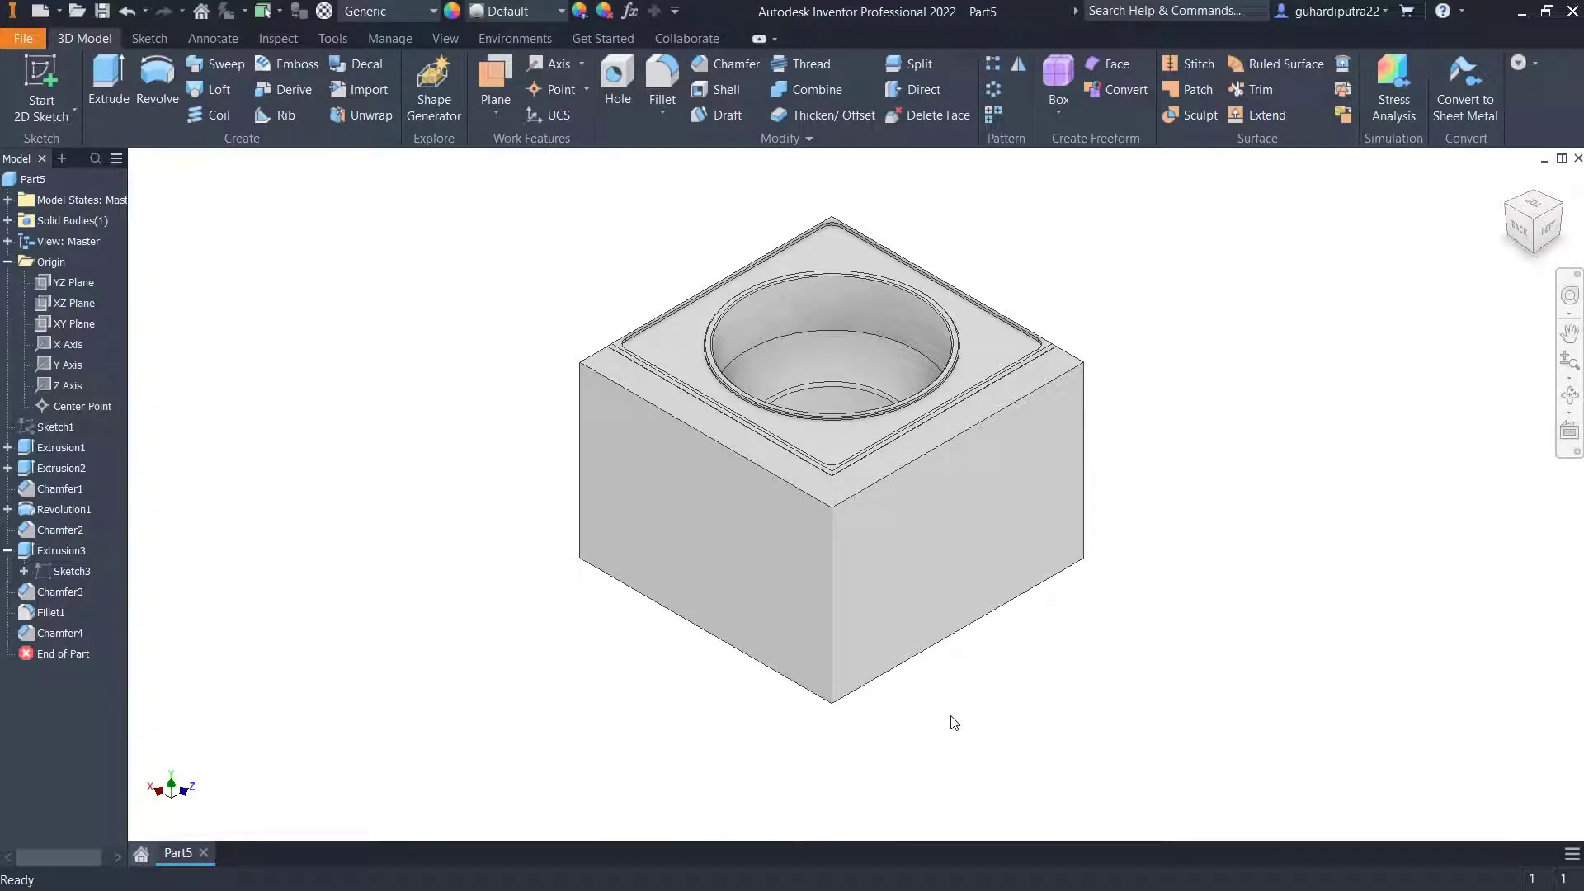
pyautogui.click(1536, 256)
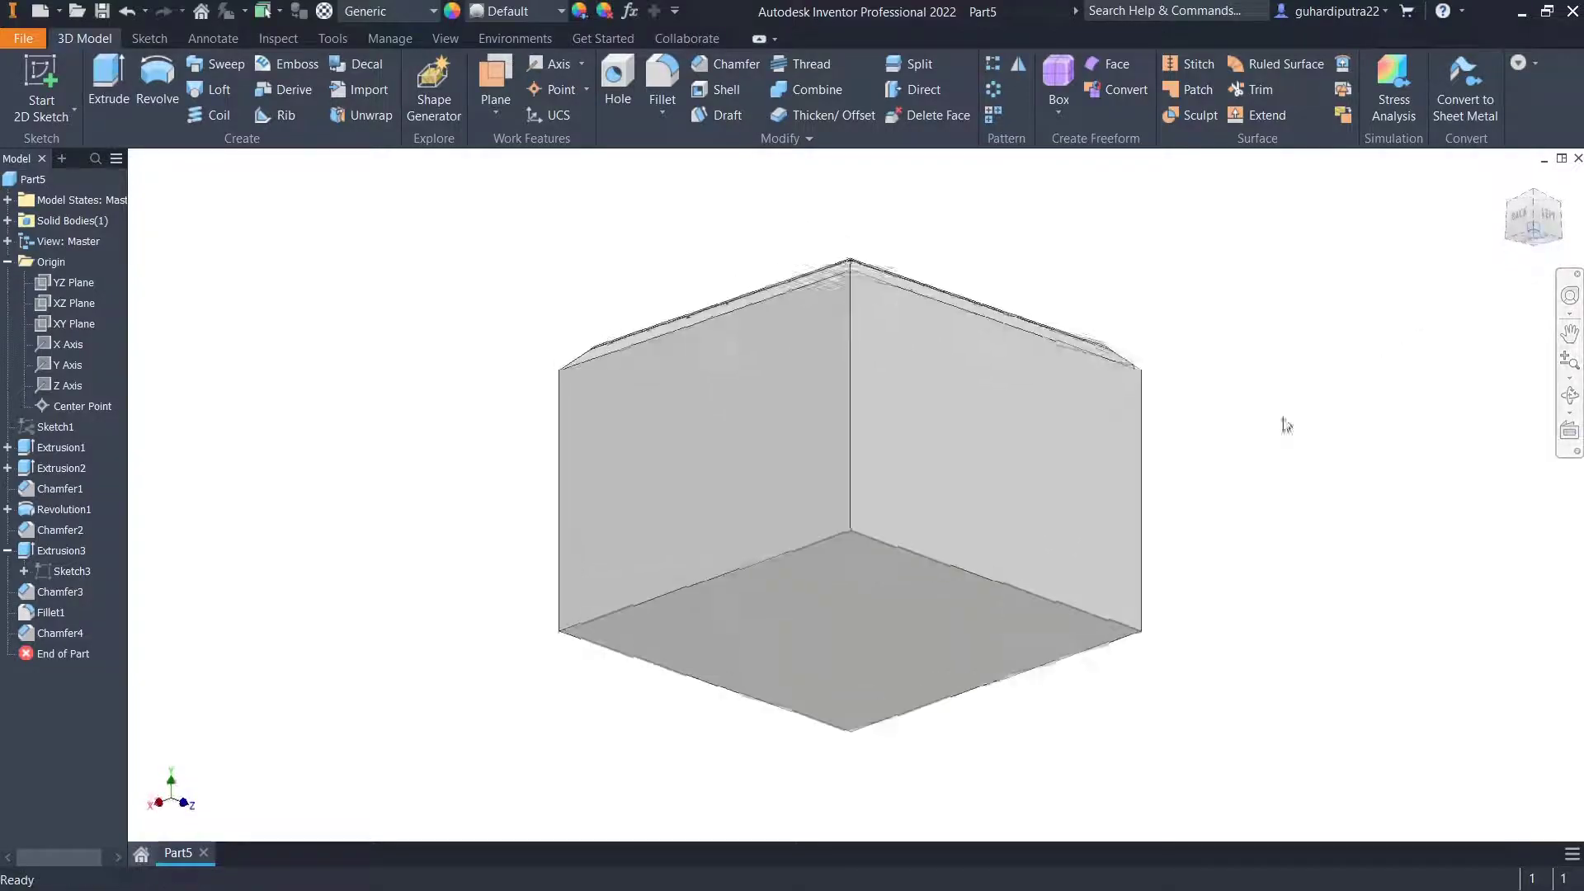
pyautogui.click(838, 636)
pyautogui.click(908, 623)
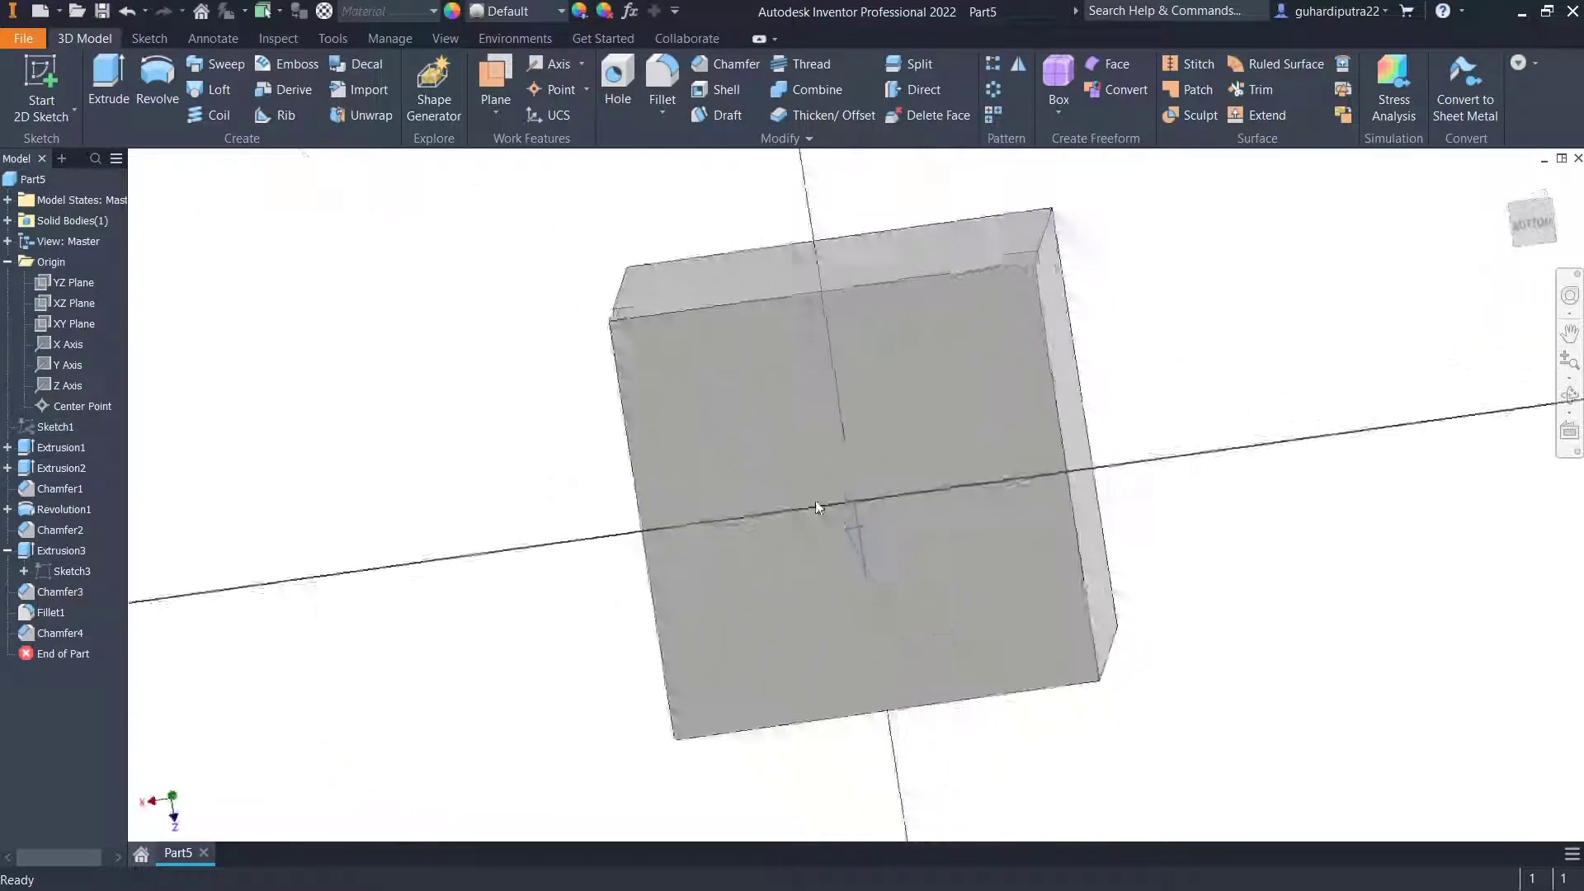
pyautogui.click(429, 83)
pyautogui.click(714, 343)
# Offset the projected bottom square outward by 1 mm and finish the sketch.
pyautogui.click(730, 118)
pyautogui.click(705, 281)
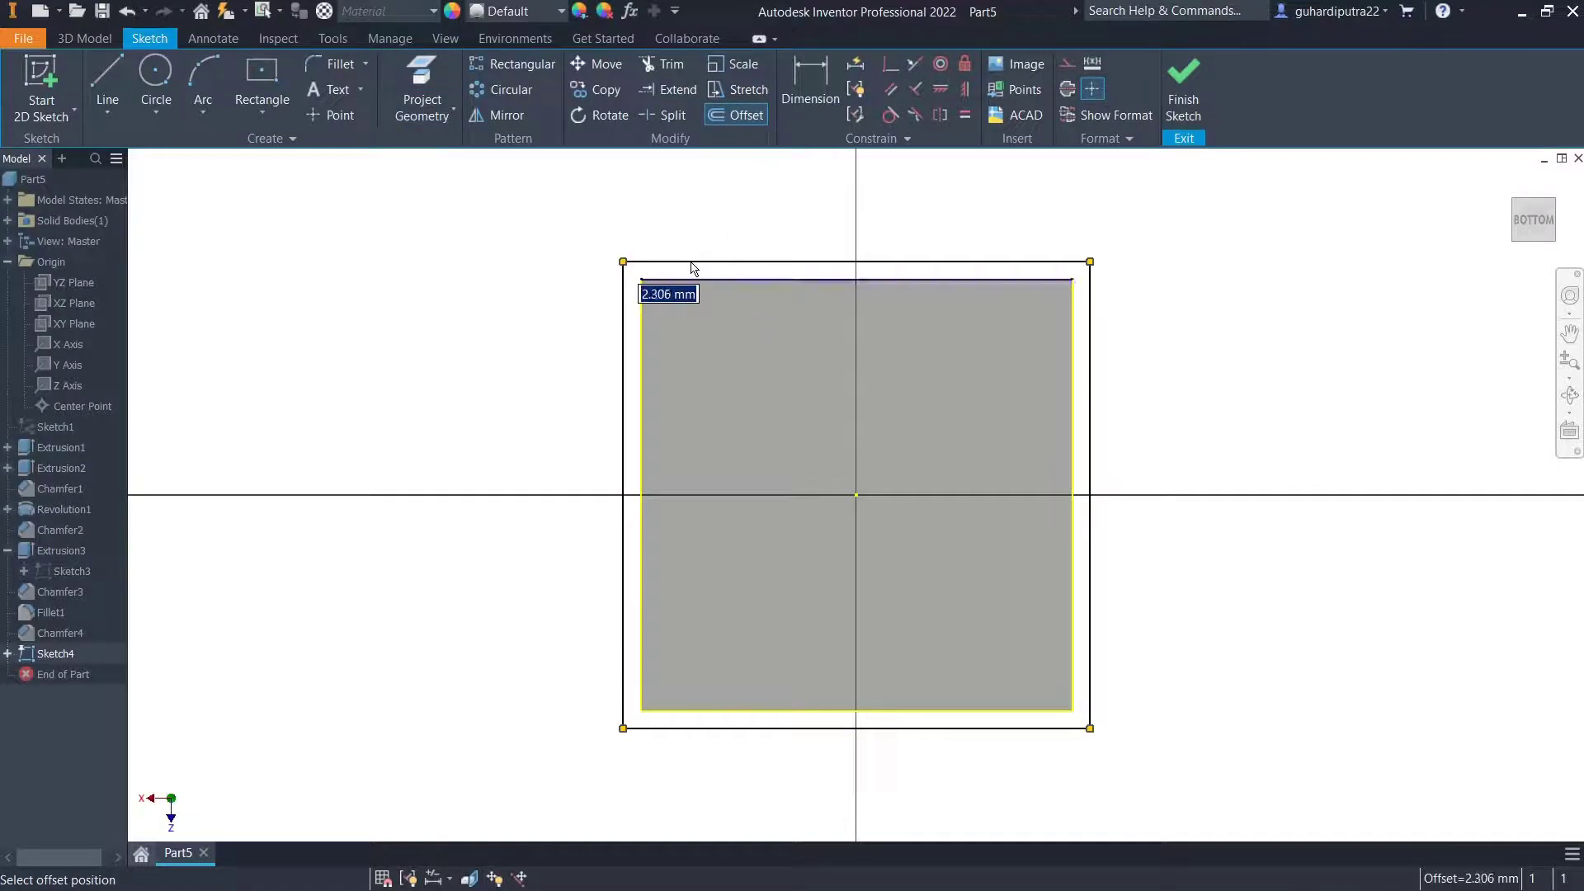
pyautogui.write('1')
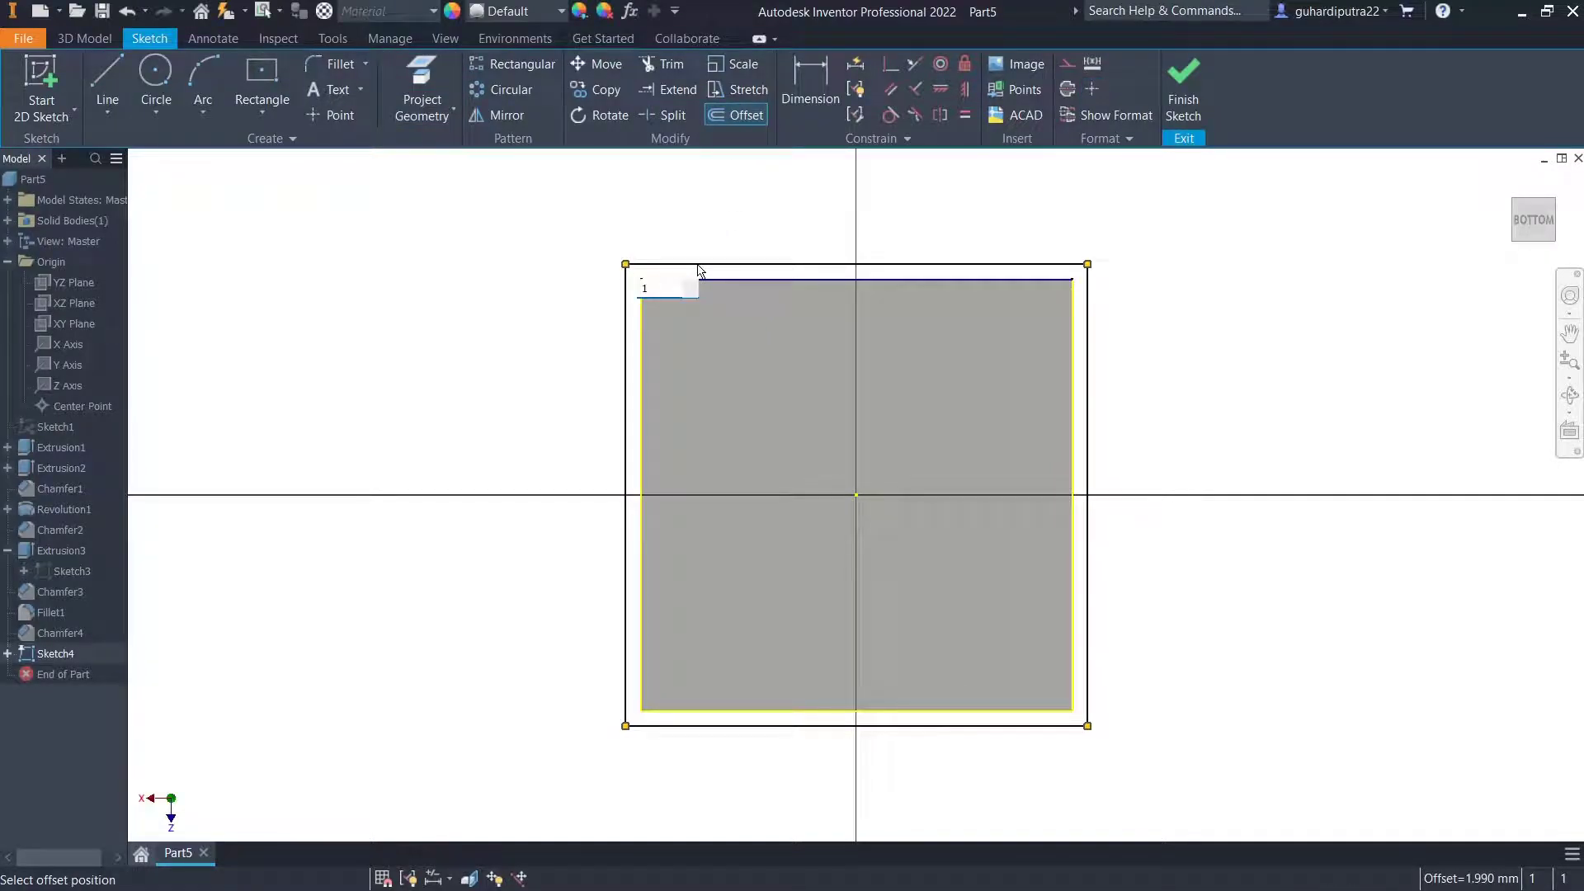
pyautogui.press('Return')
pyautogui.click(1184, 94)
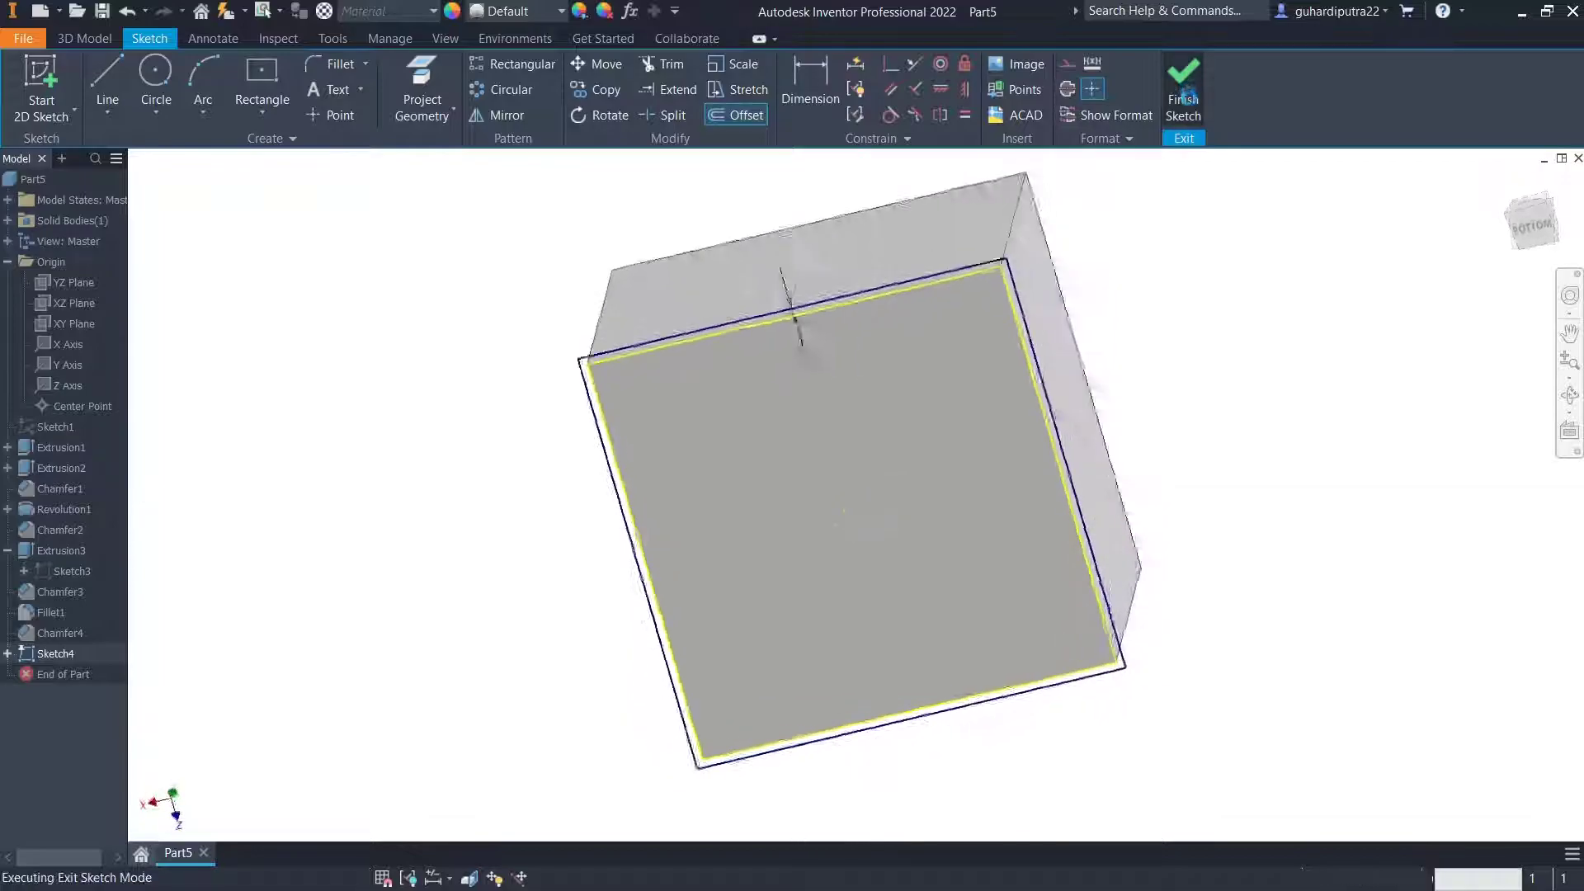
# Extrude the bottom square and its surrounding frame 1 mm downward as a joined base plate.
pyautogui.click(99, 115)
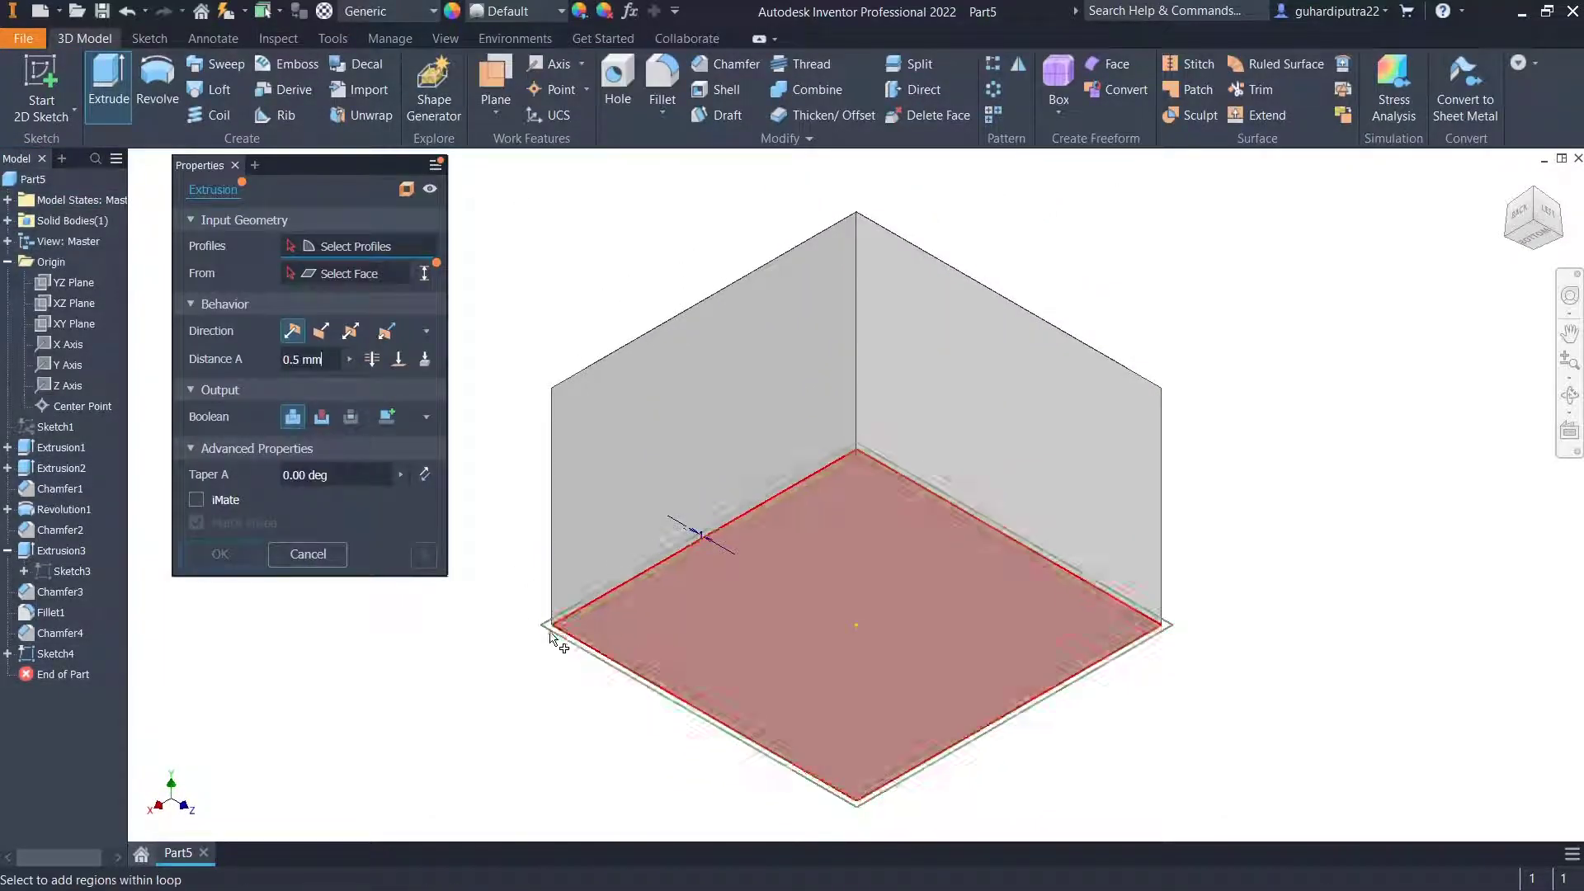
pyautogui.scroll(-5, 554, 640)
pyautogui.click(548, 629)
pyautogui.click(641, 616)
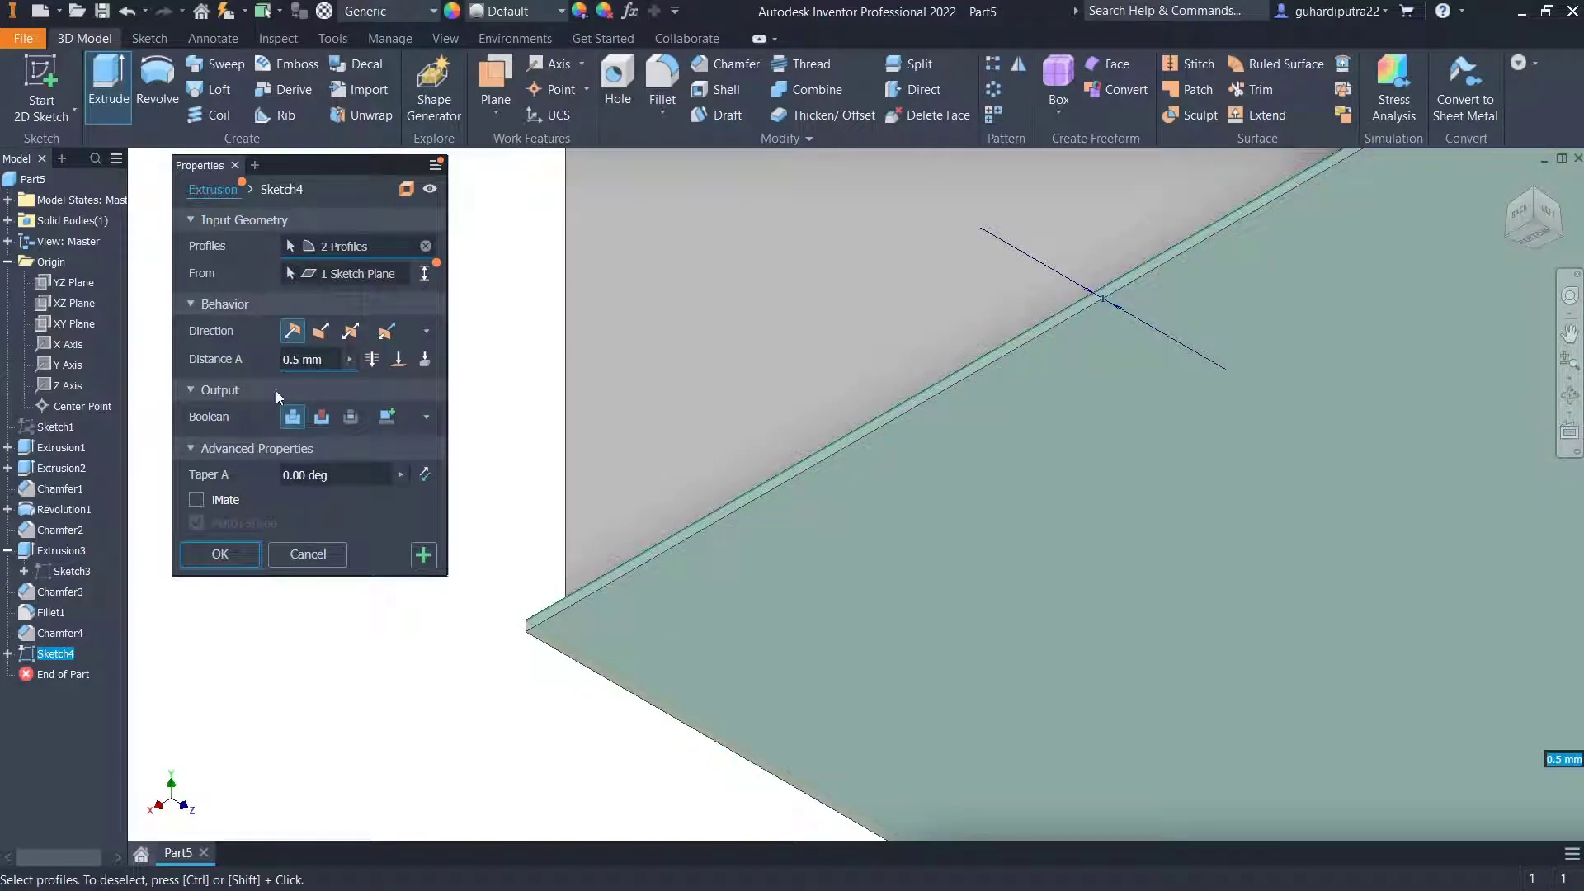
pyautogui.click(322, 360)
pyautogui.write('1')
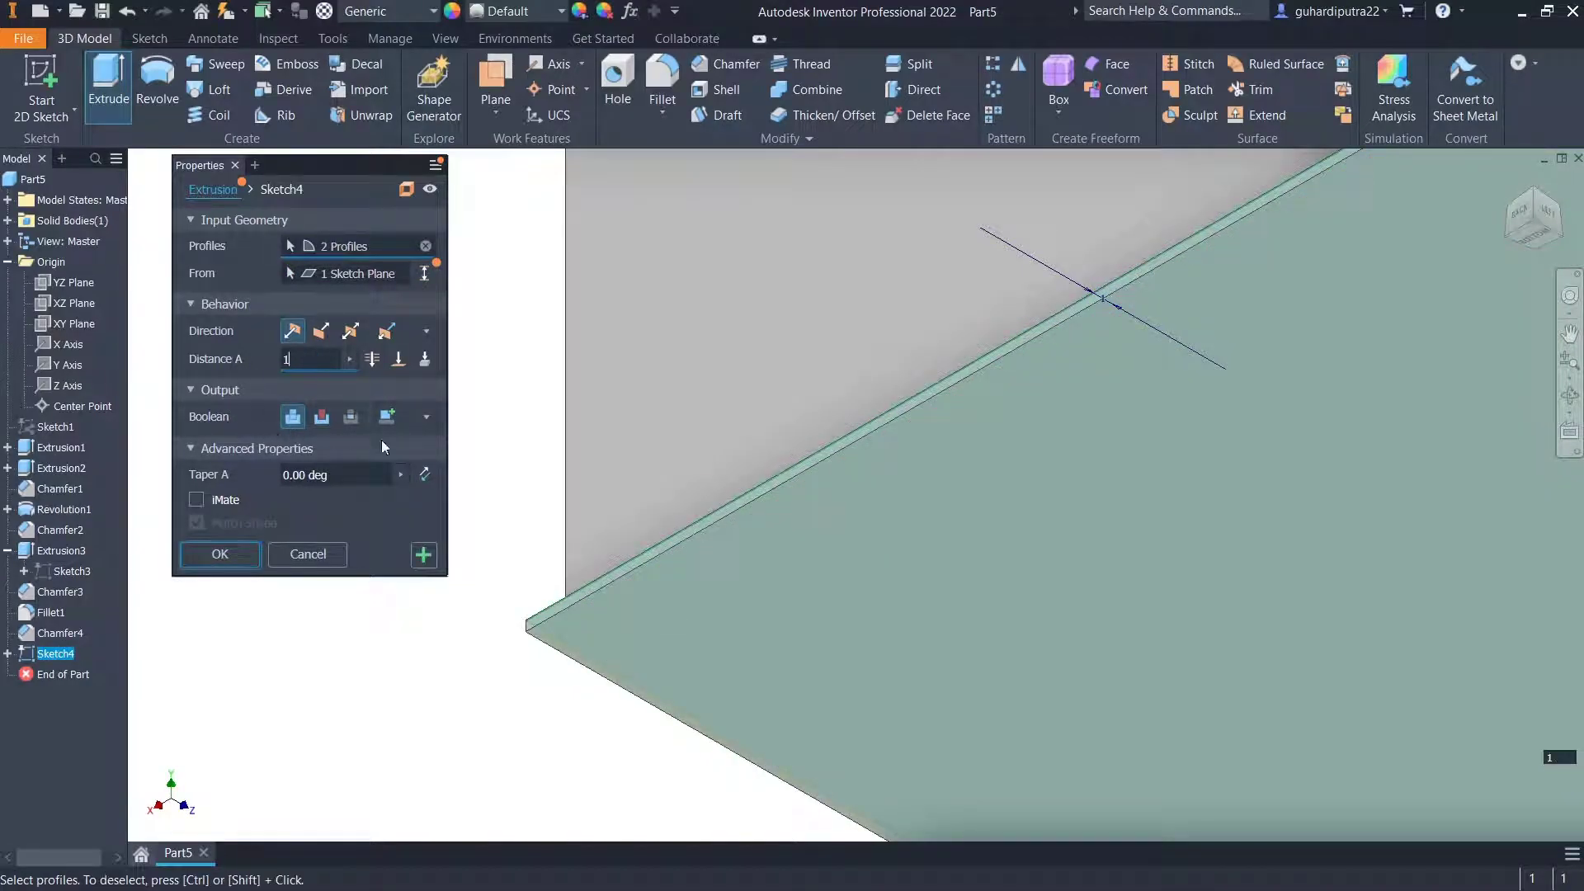
pyautogui.scroll(3, 891, 429)
pyautogui.moveTo(1301, 373); pyautogui.dragTo(1102, 527, button='middle')
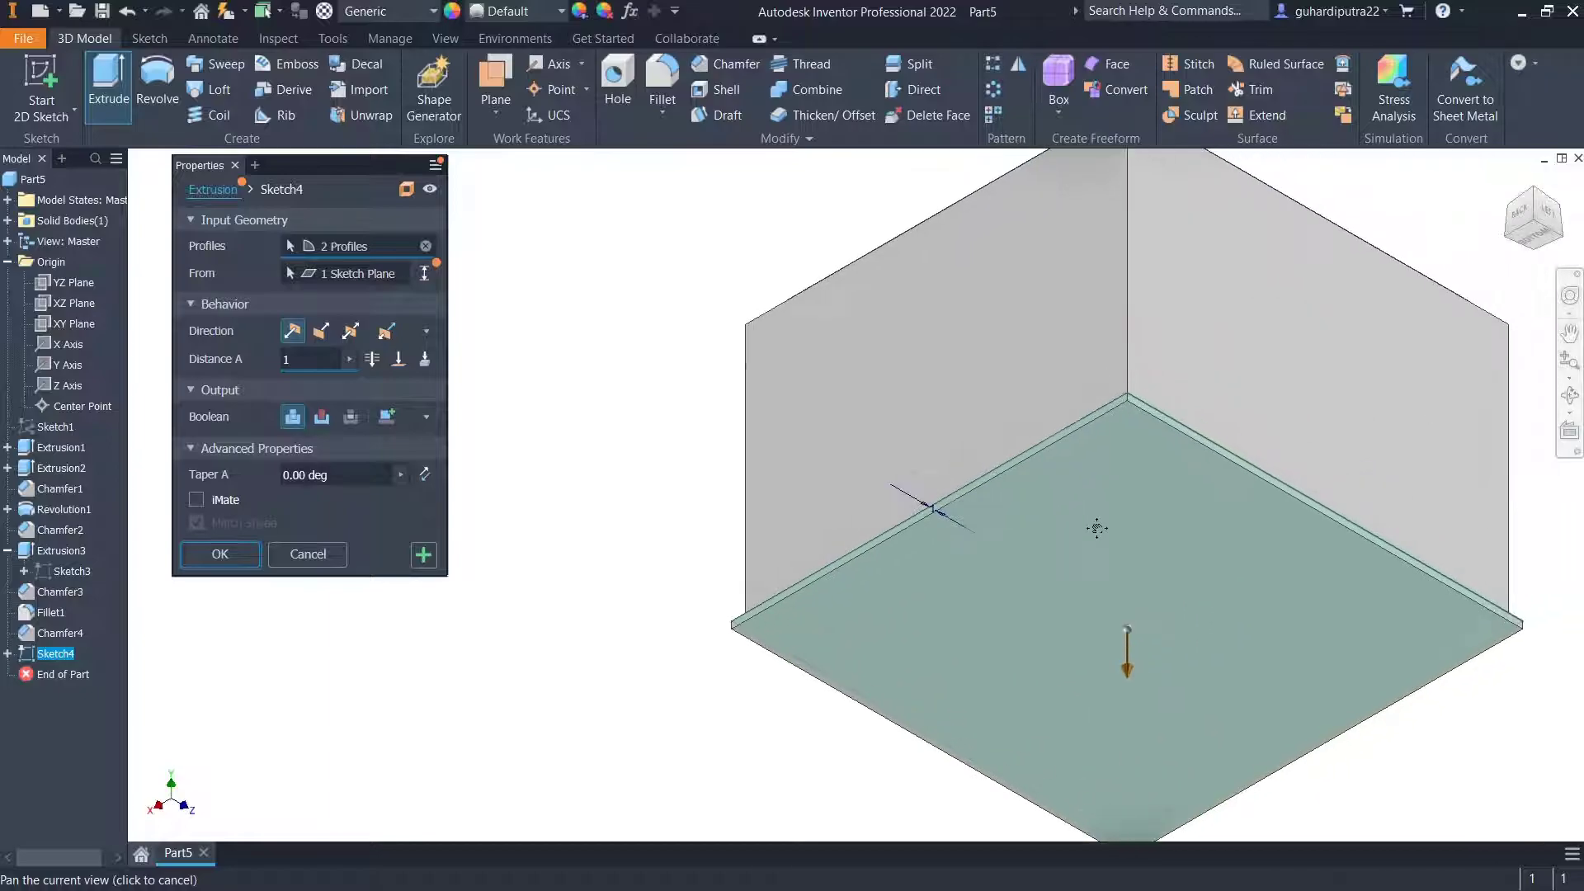
pyautogui.click(1530, 195)
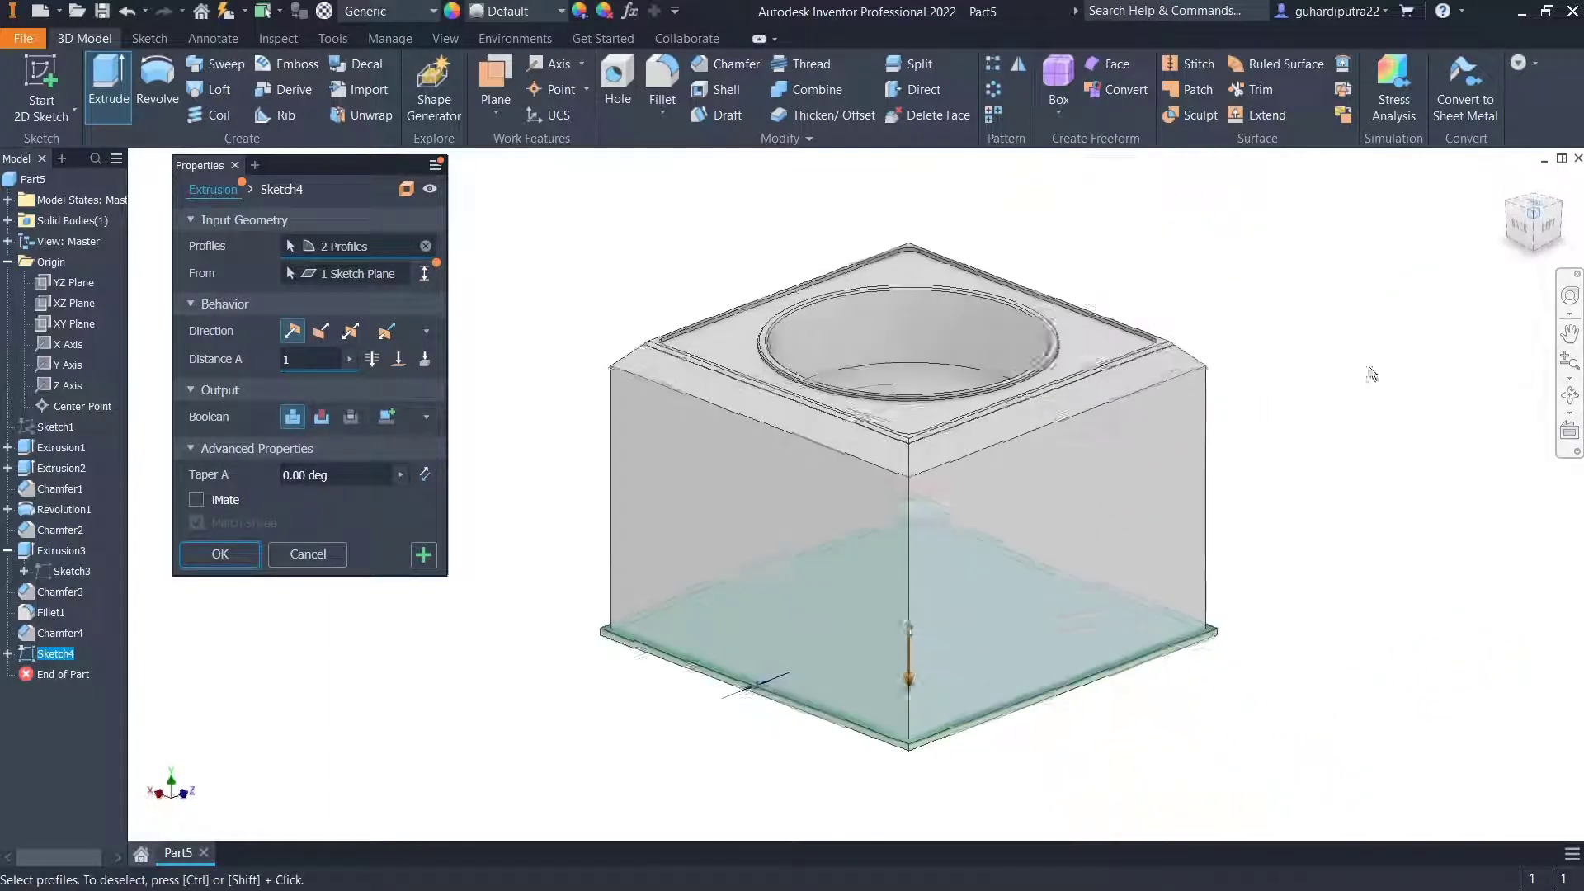
pyautogui.click(223, 556)
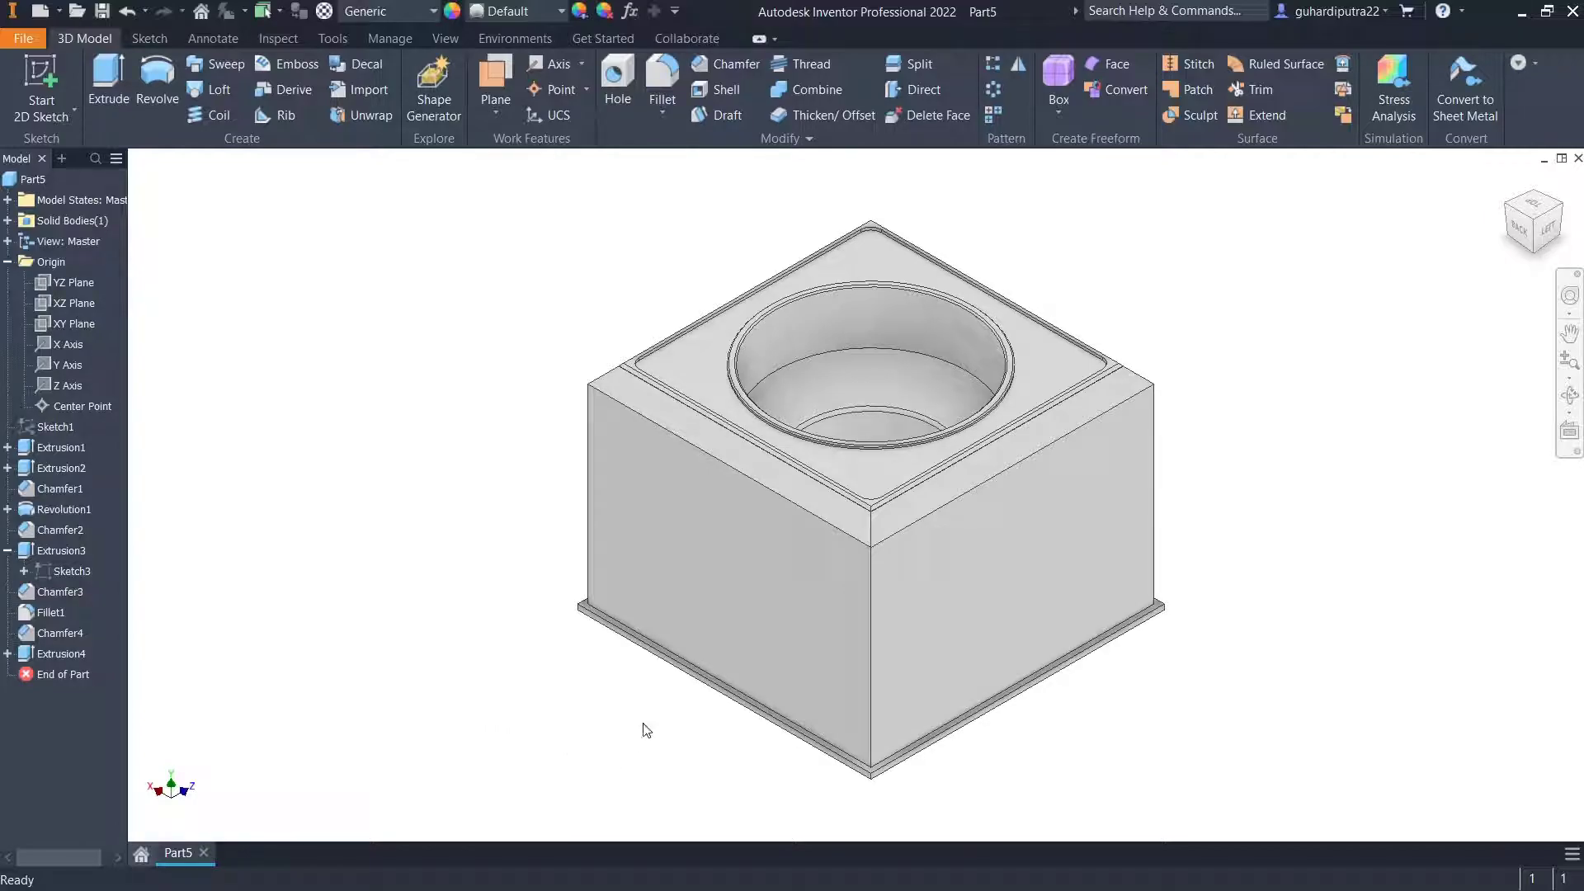
# Start a sketch on the underside of the base plate and project its square outline.
pyautogui.keyDown('shift'); pyautogui.moveTo(645, 729); pyautogui.dragTo(652, 627, button='middle'); pyautogui.keyUp('shift')
pyautogui.click(718, 623)
pyautogui.click(848, 610)
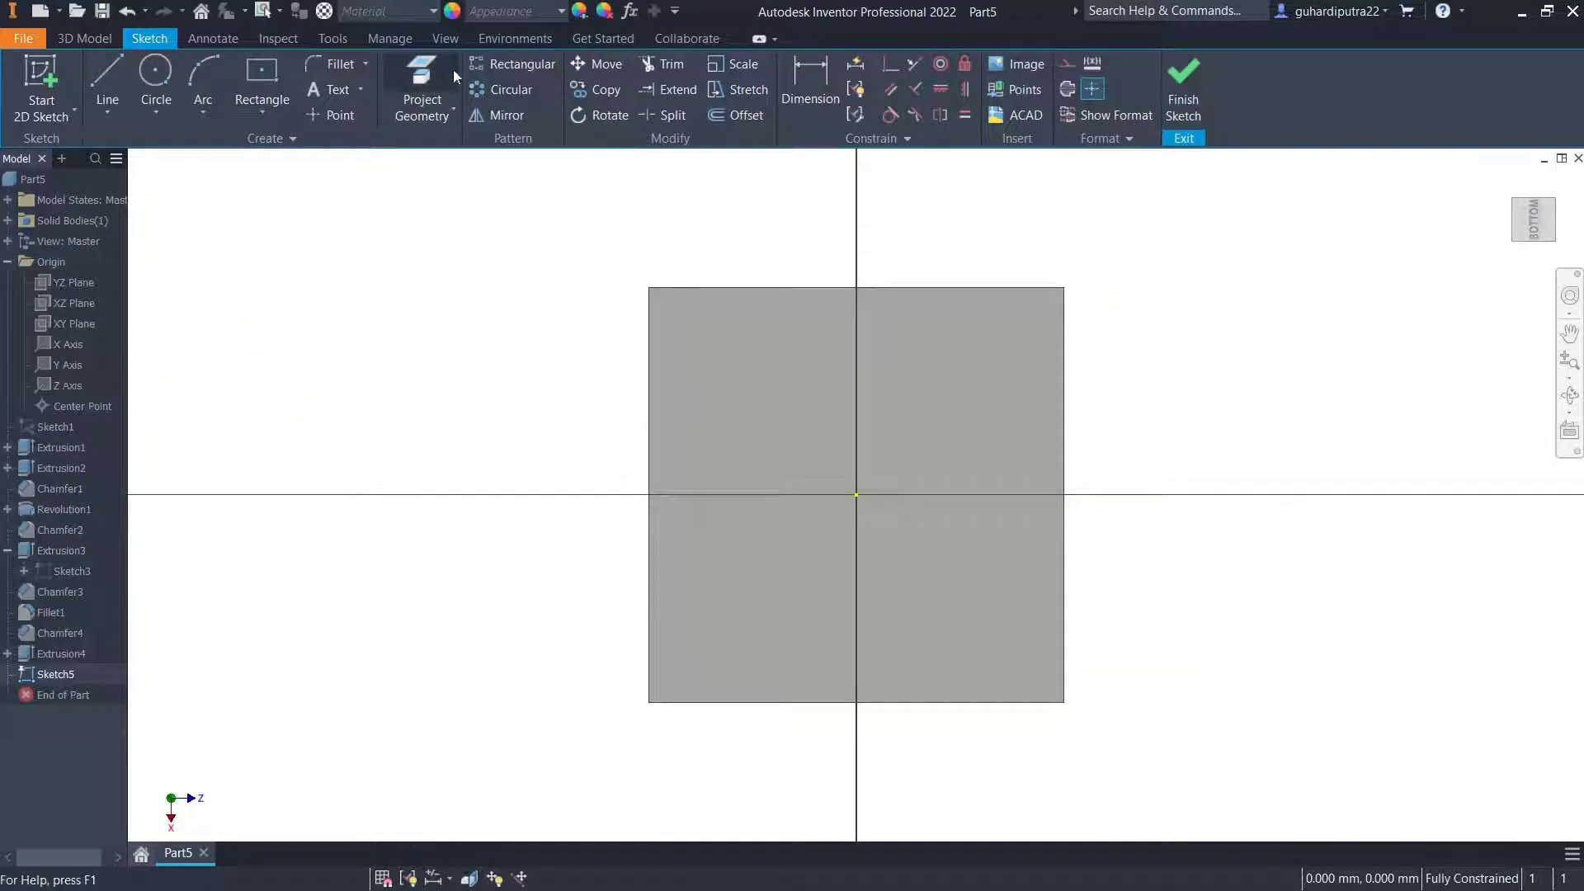
pyautogui.click(426, 97)
pyautogui.click(705, 403)
# Offset the base plate's projected outline outward by 8 mm and finish the sketch.
pyautogui.click(736, 115)
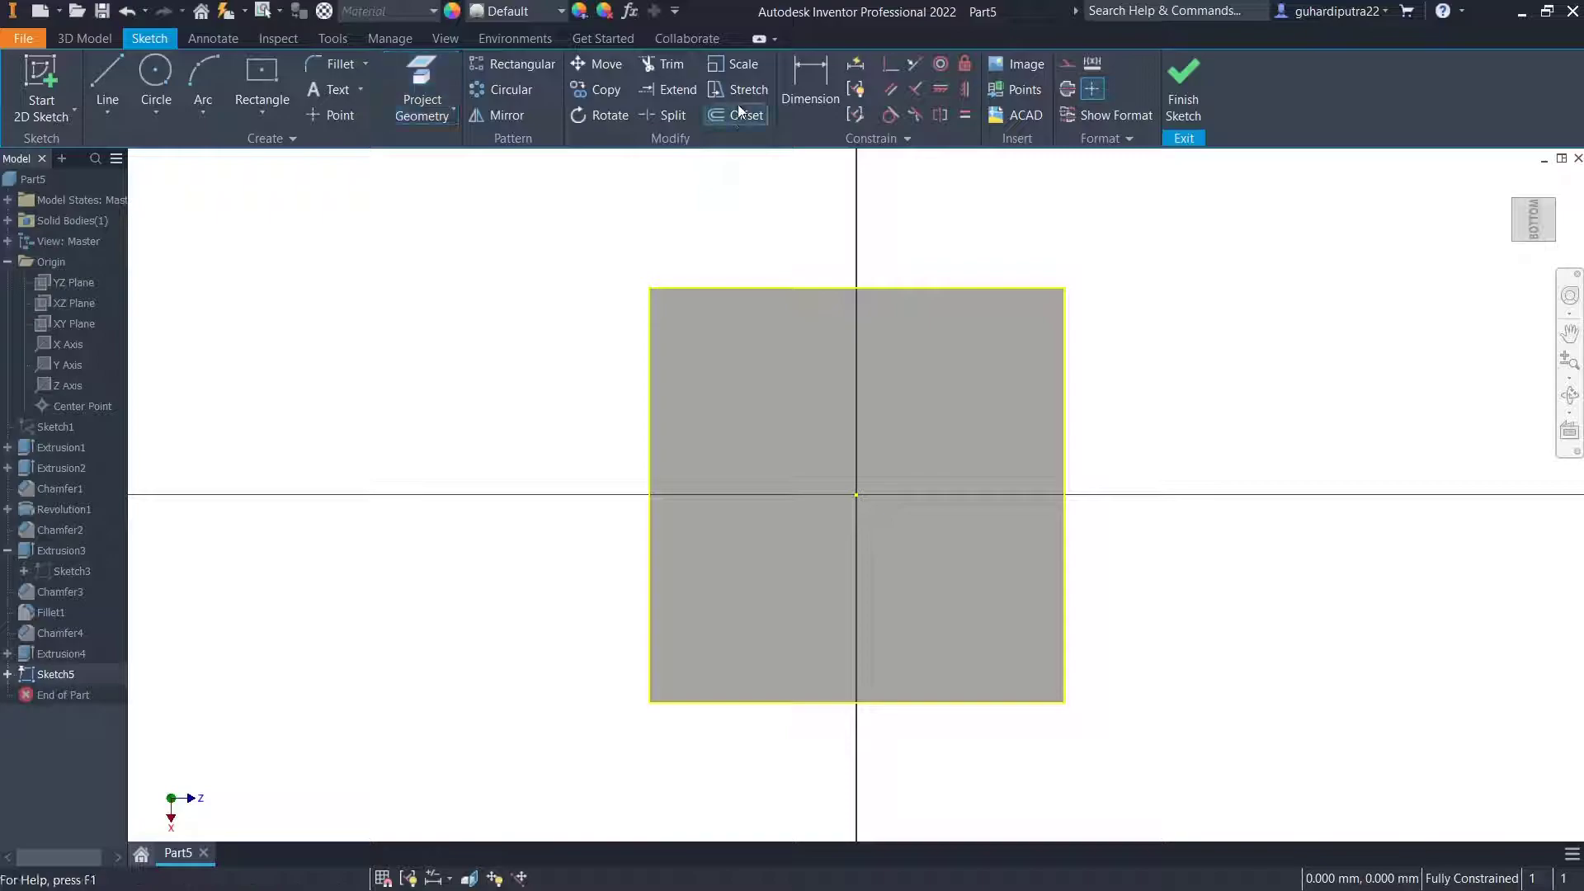
pyautogui.click(761, 291)
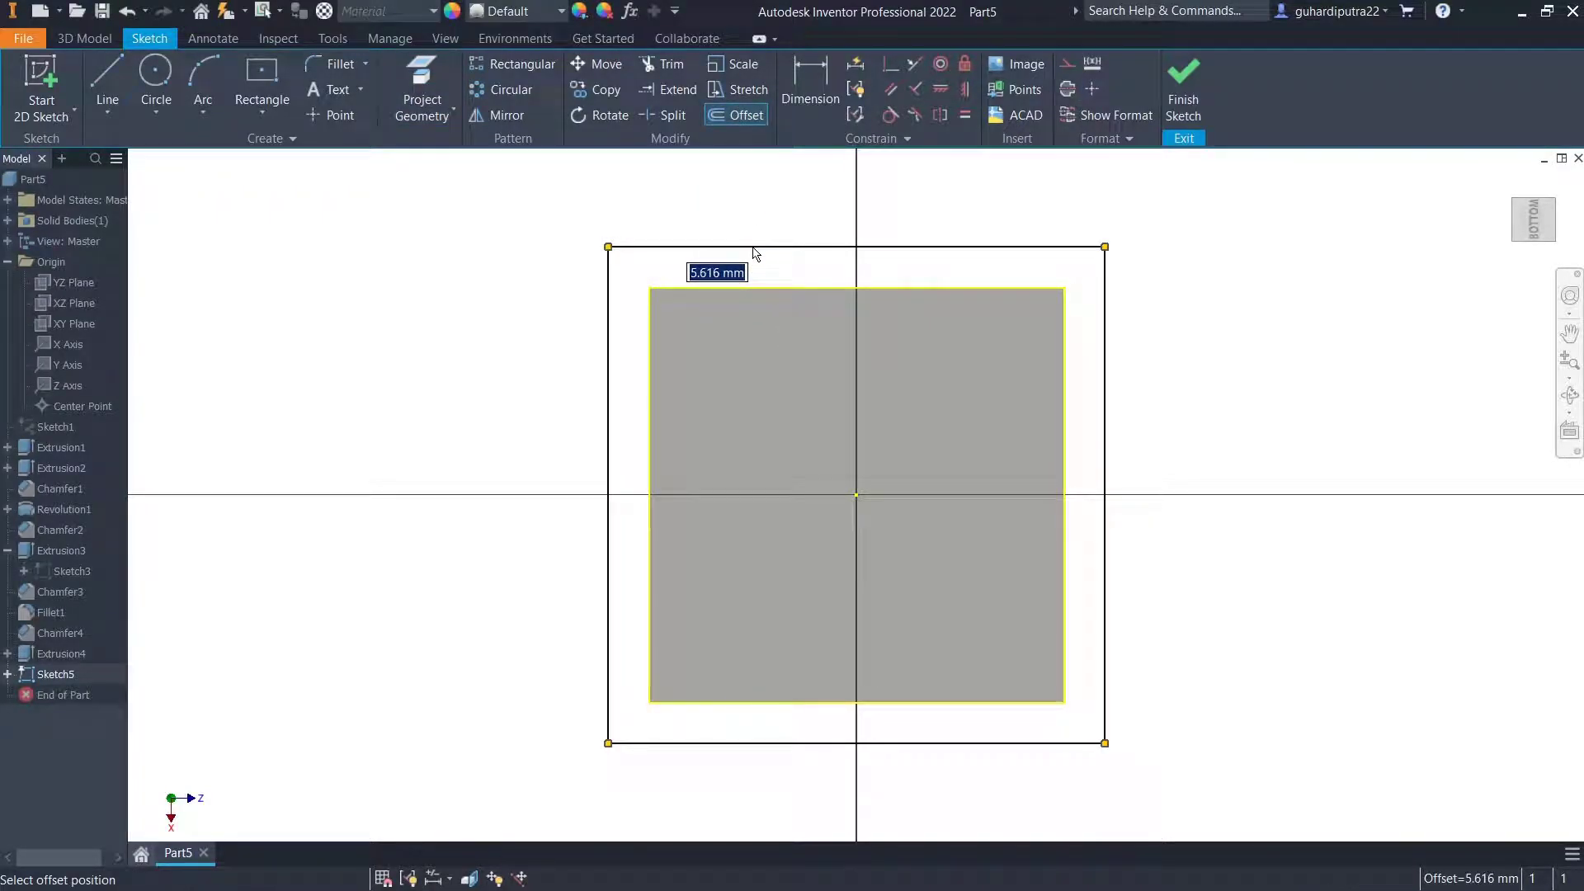
pyautogui.click(753, 239)
pyautogui.rightClick(1274, 316)
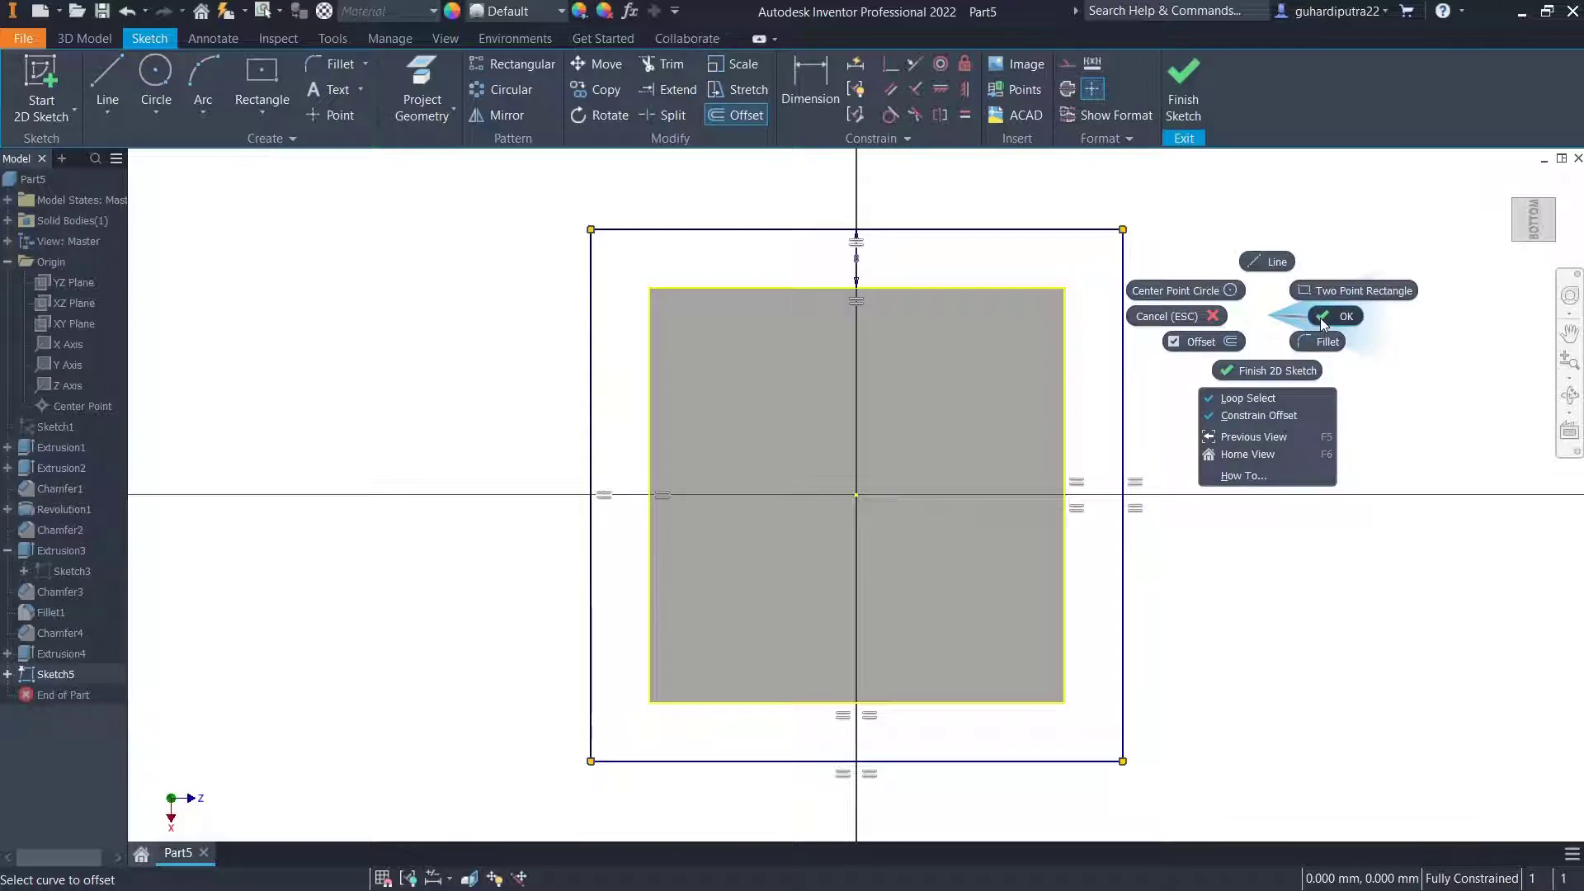
pyautogui.click(1320, 319)
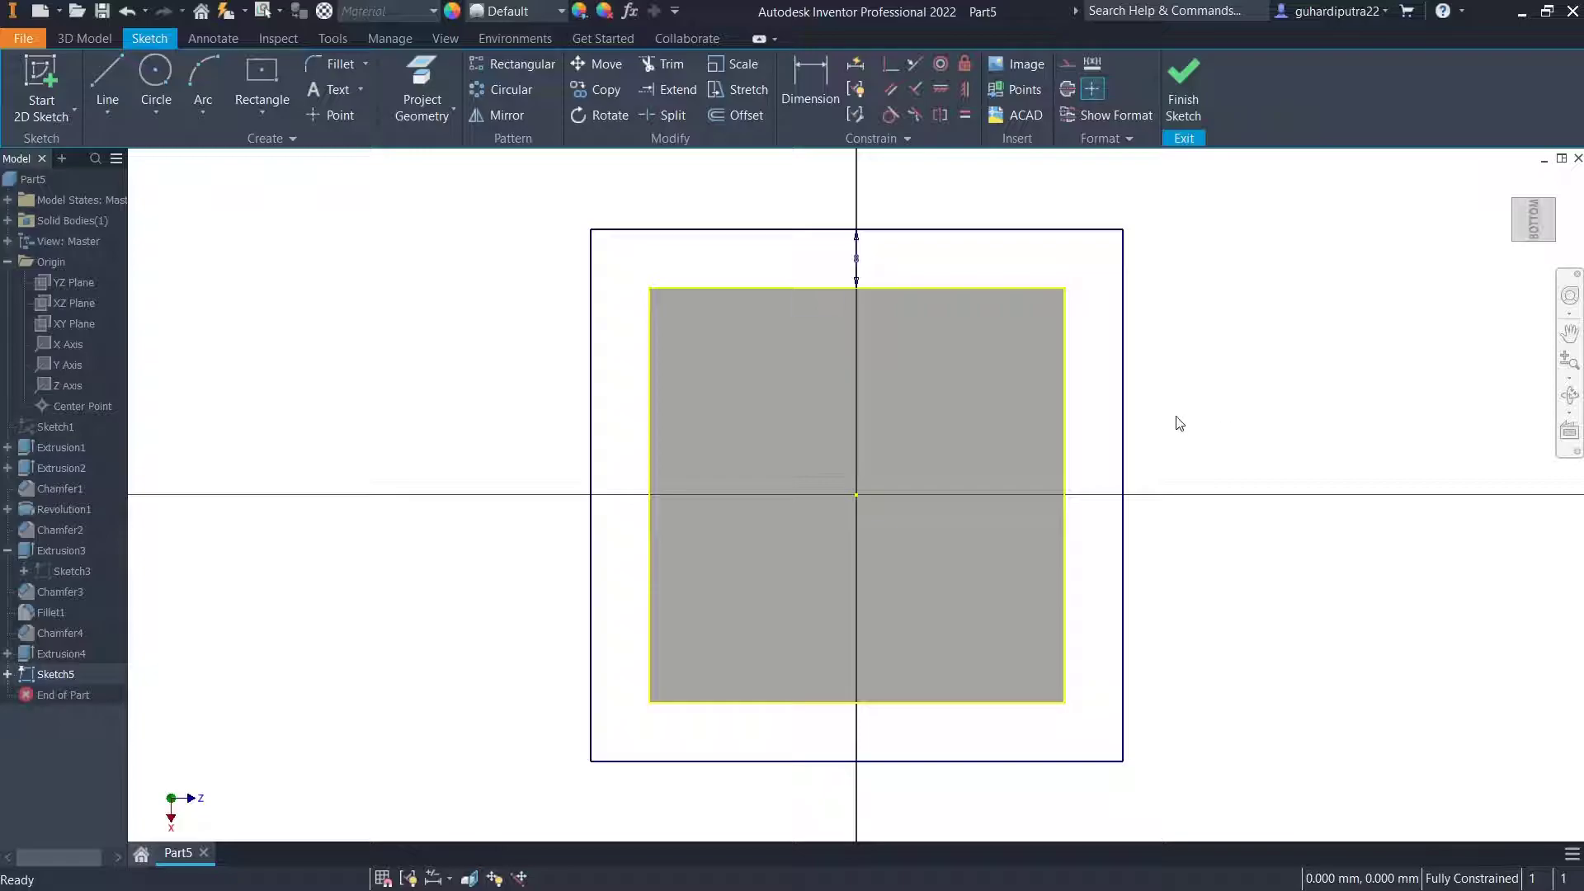
pyautogui.click(1188, 89)
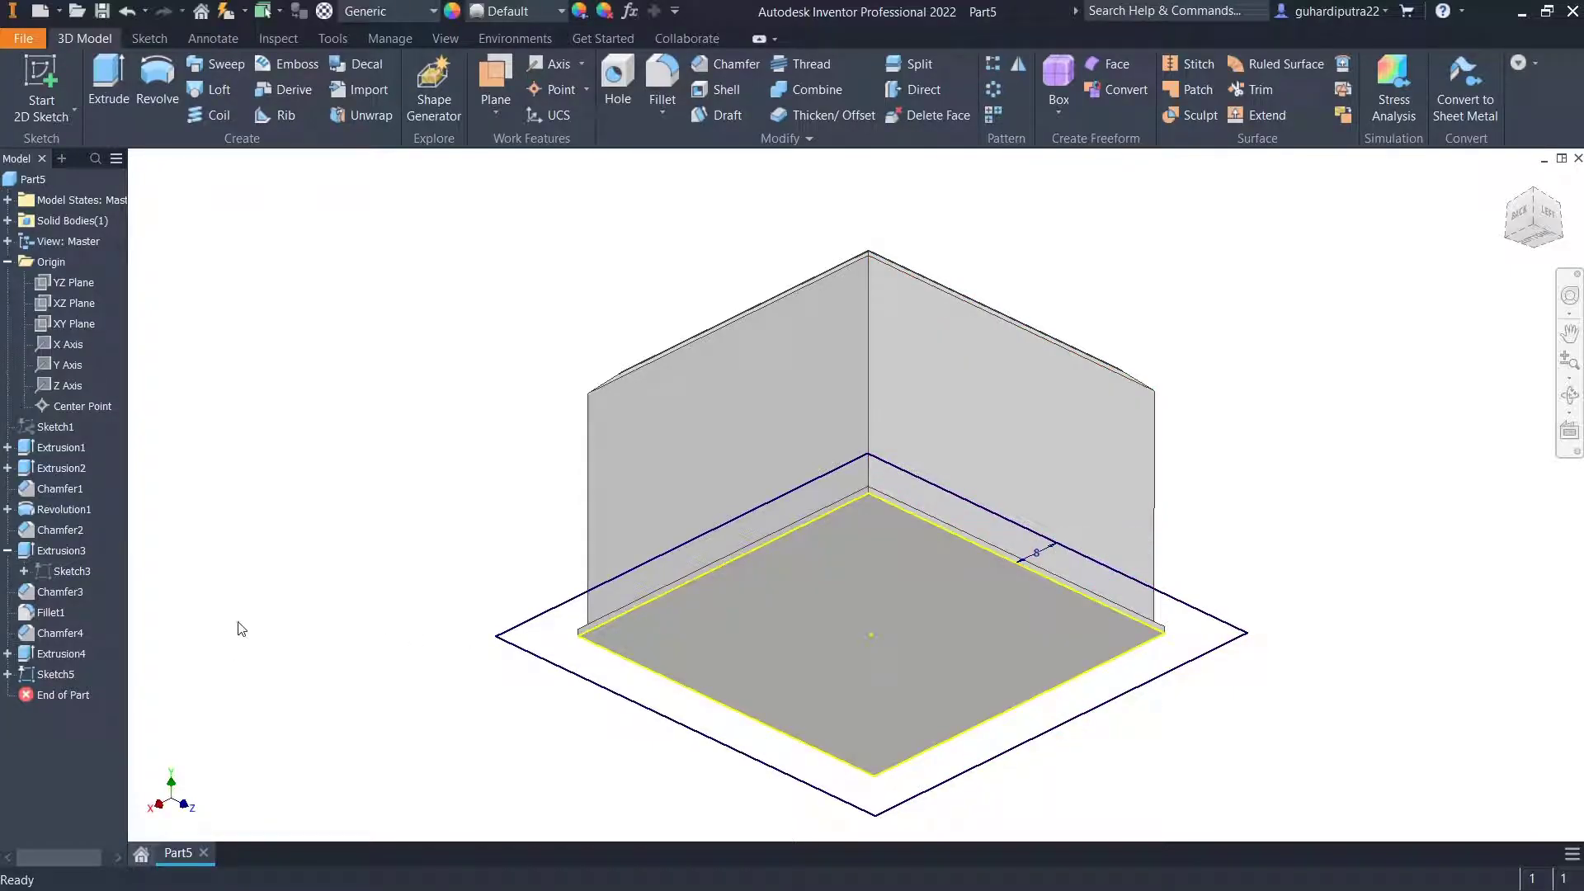
# Edit the latest underside sketch to set the outline's outward offset to 15 mm and finish the sketch.
pyautogui.click(41, 676)
pyautogui.rightClick(35, 676)
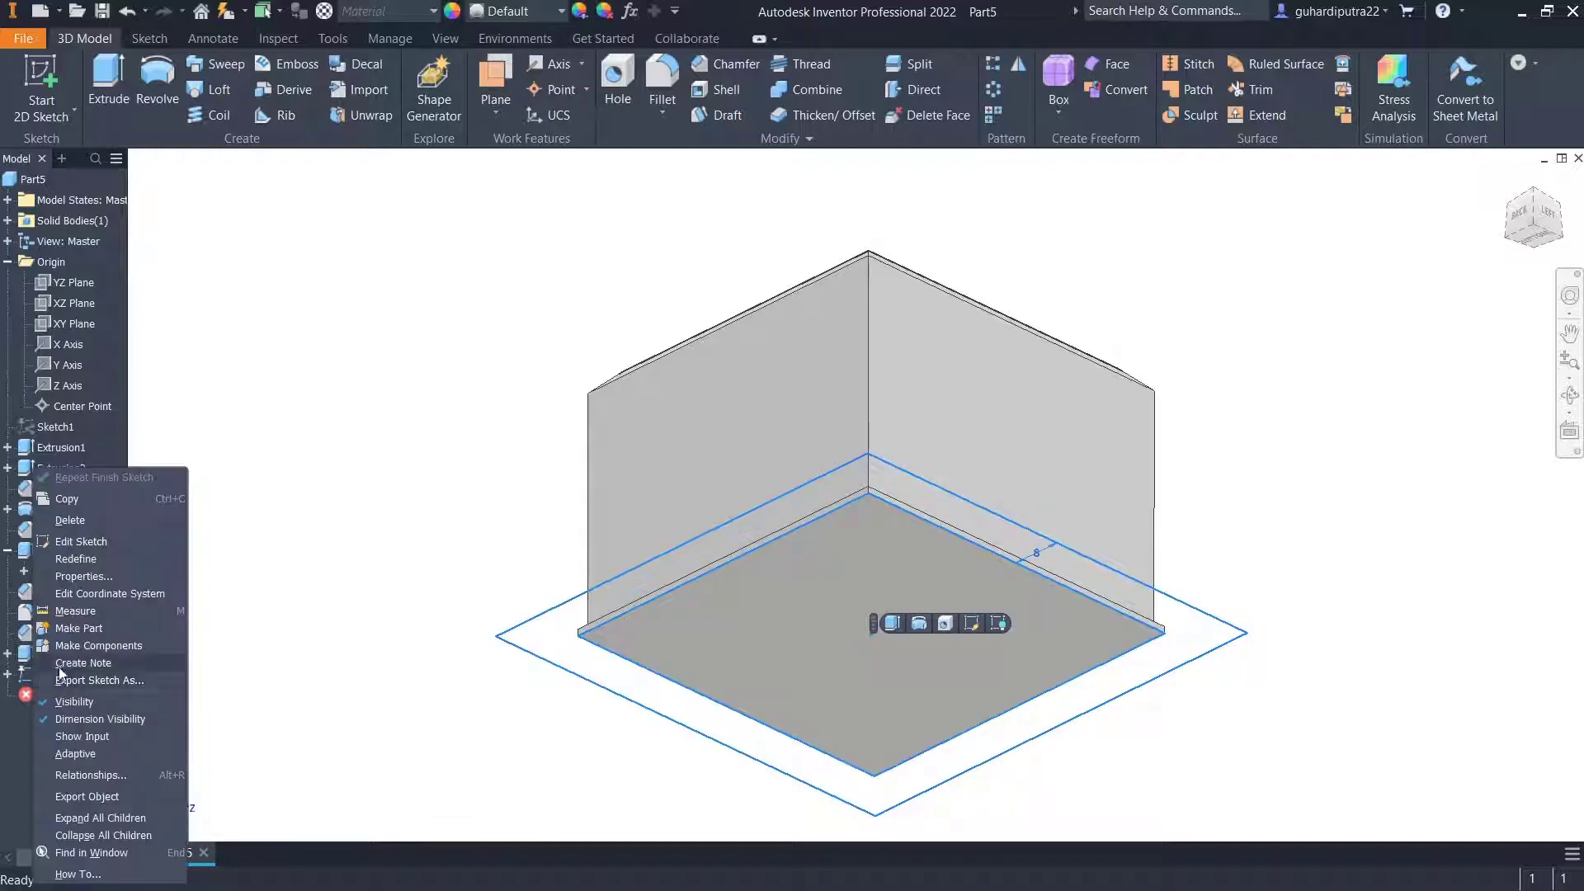
pyautogui.click(81, 541)
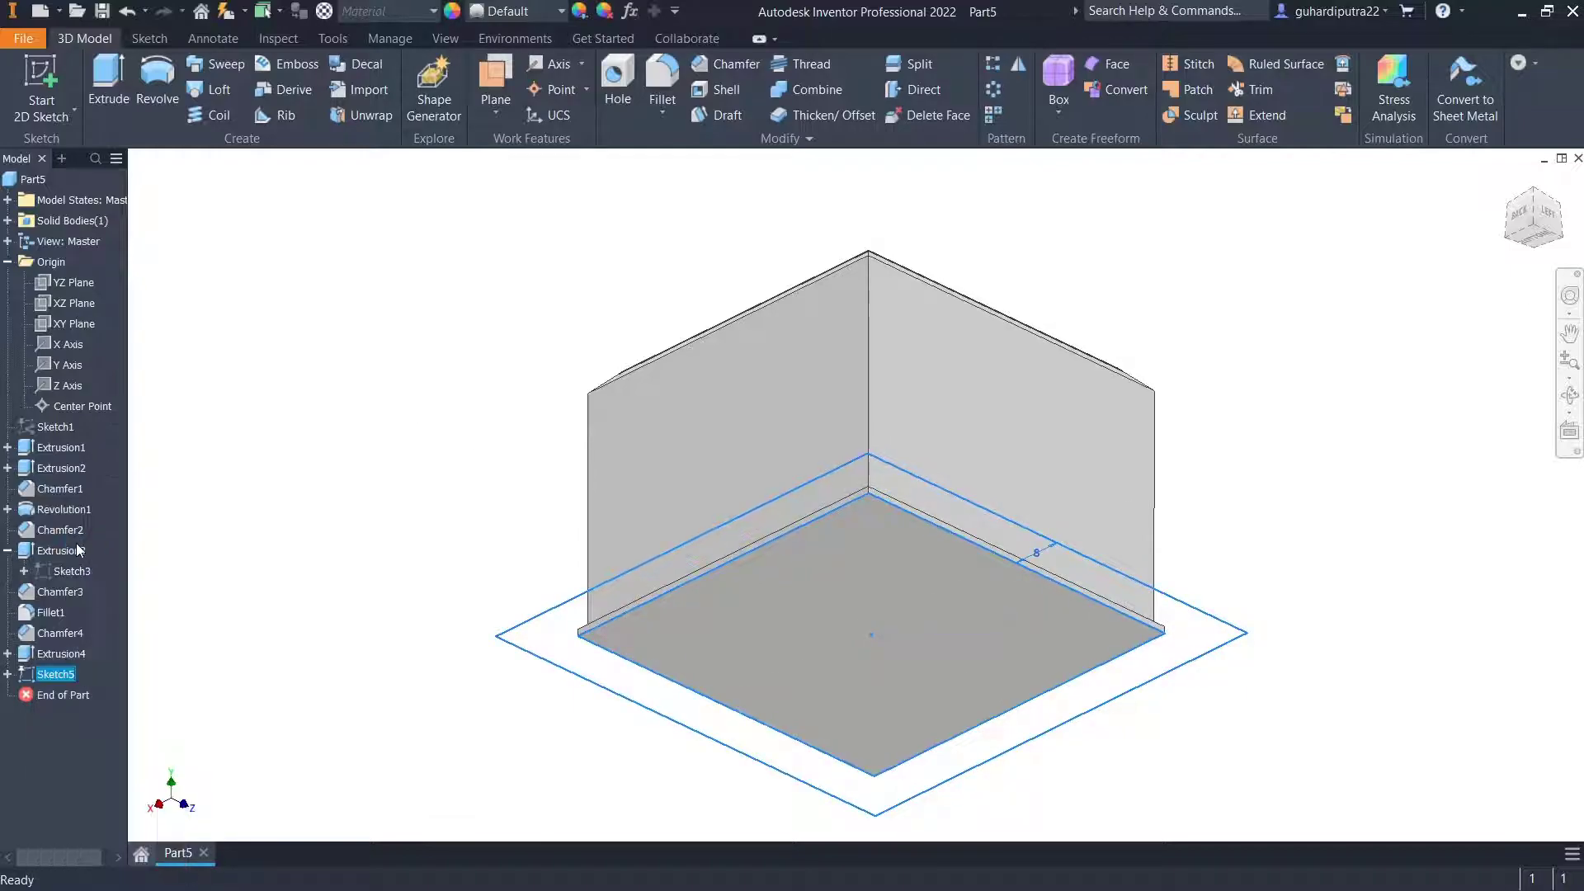
pyautogui.doubleClick(857, 258)
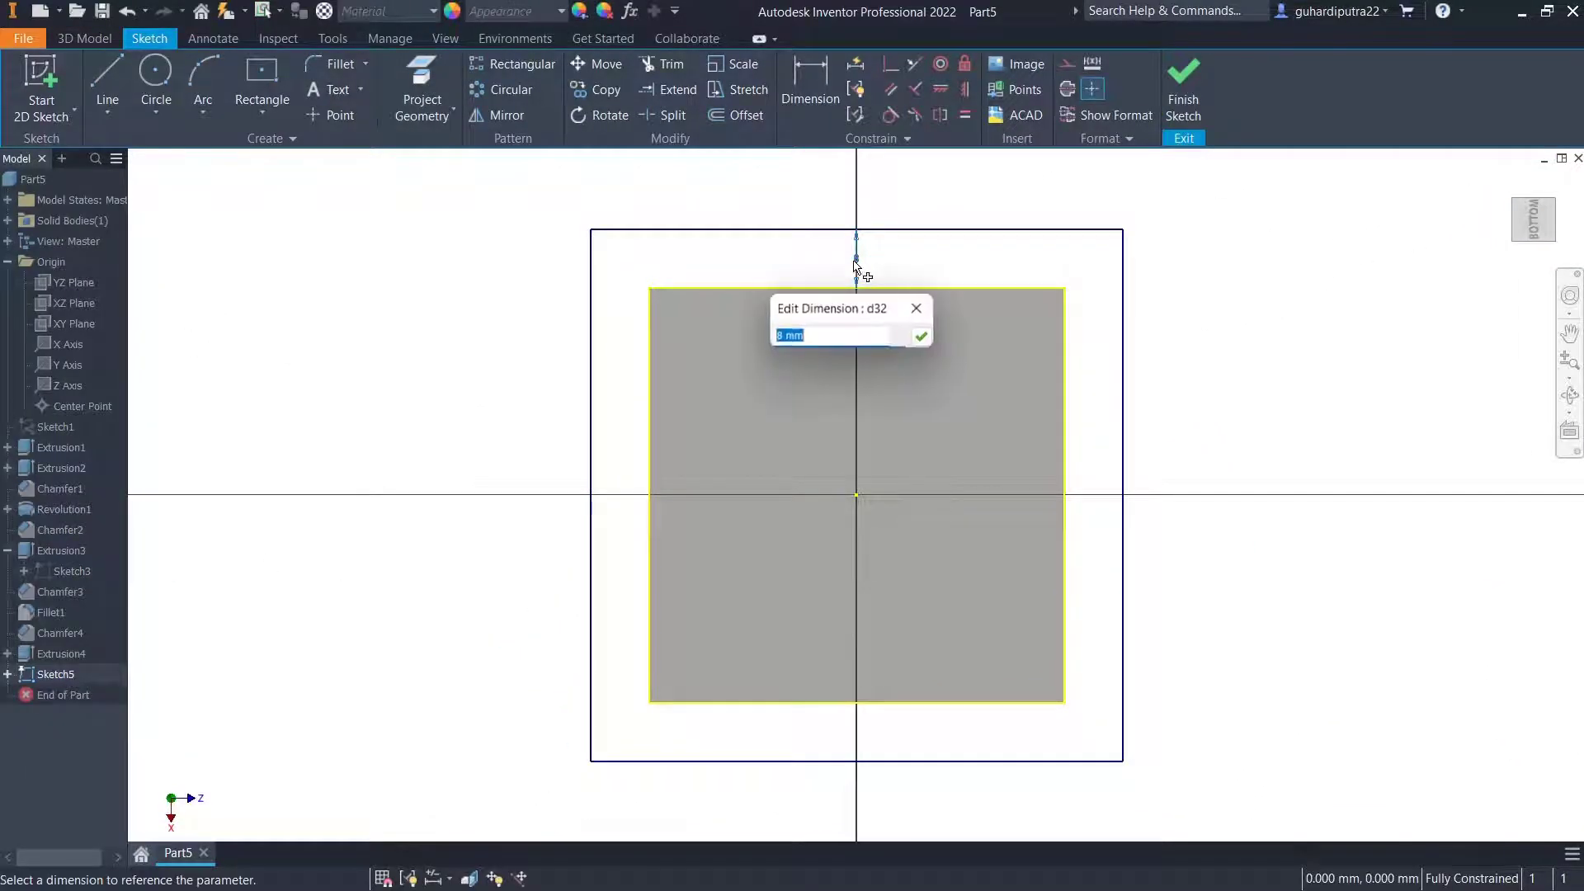
pyautogui.write('15')
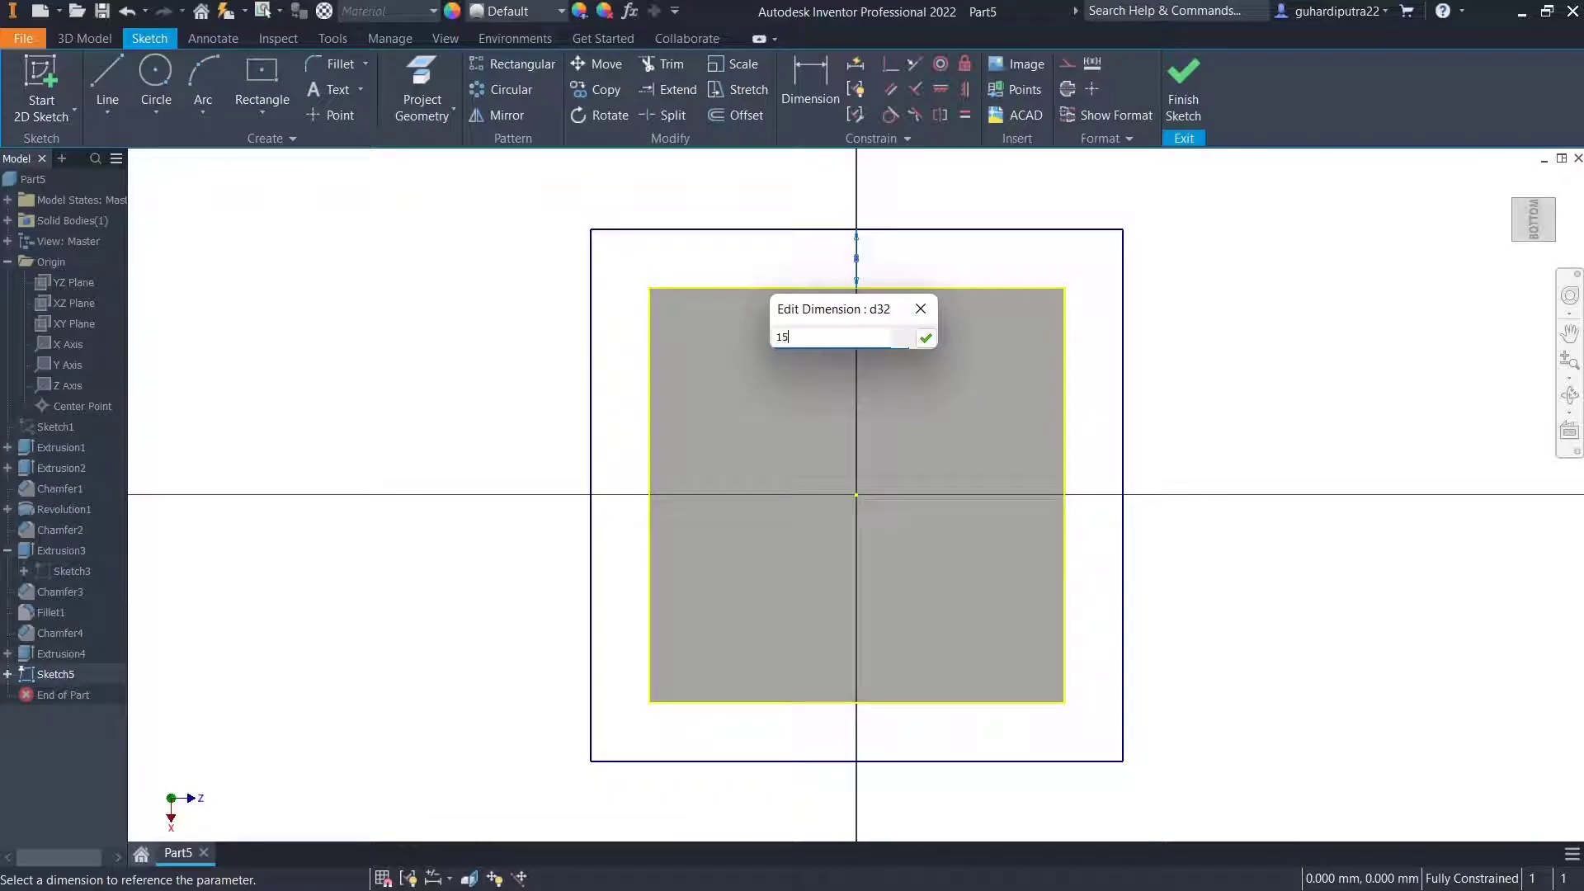
pyautogui.click(931, 343)
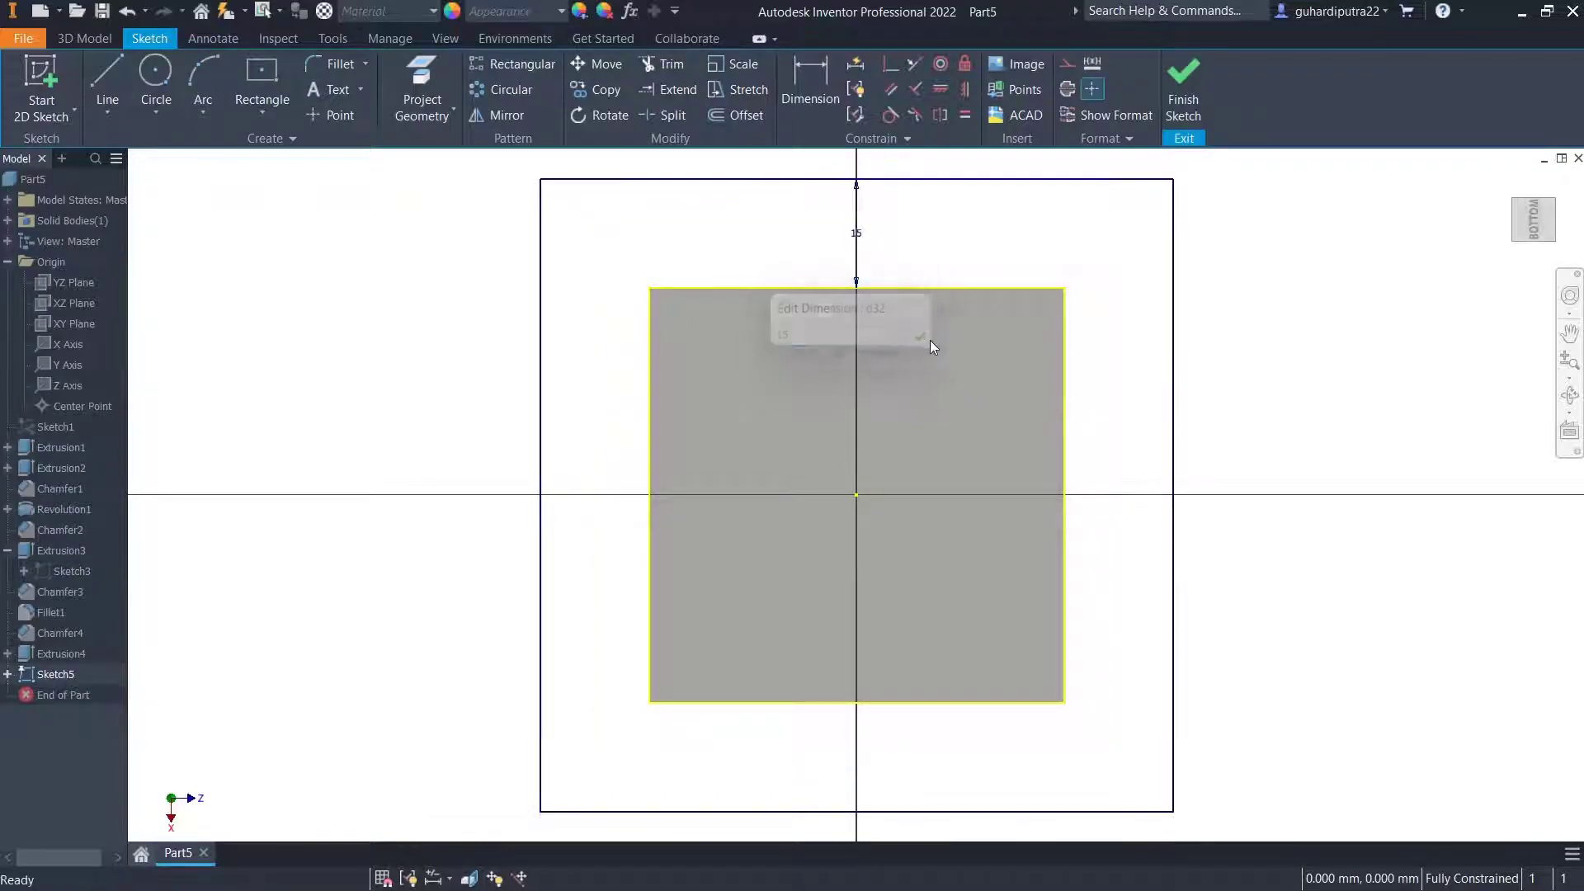
pyautogui.click(1182, 82)
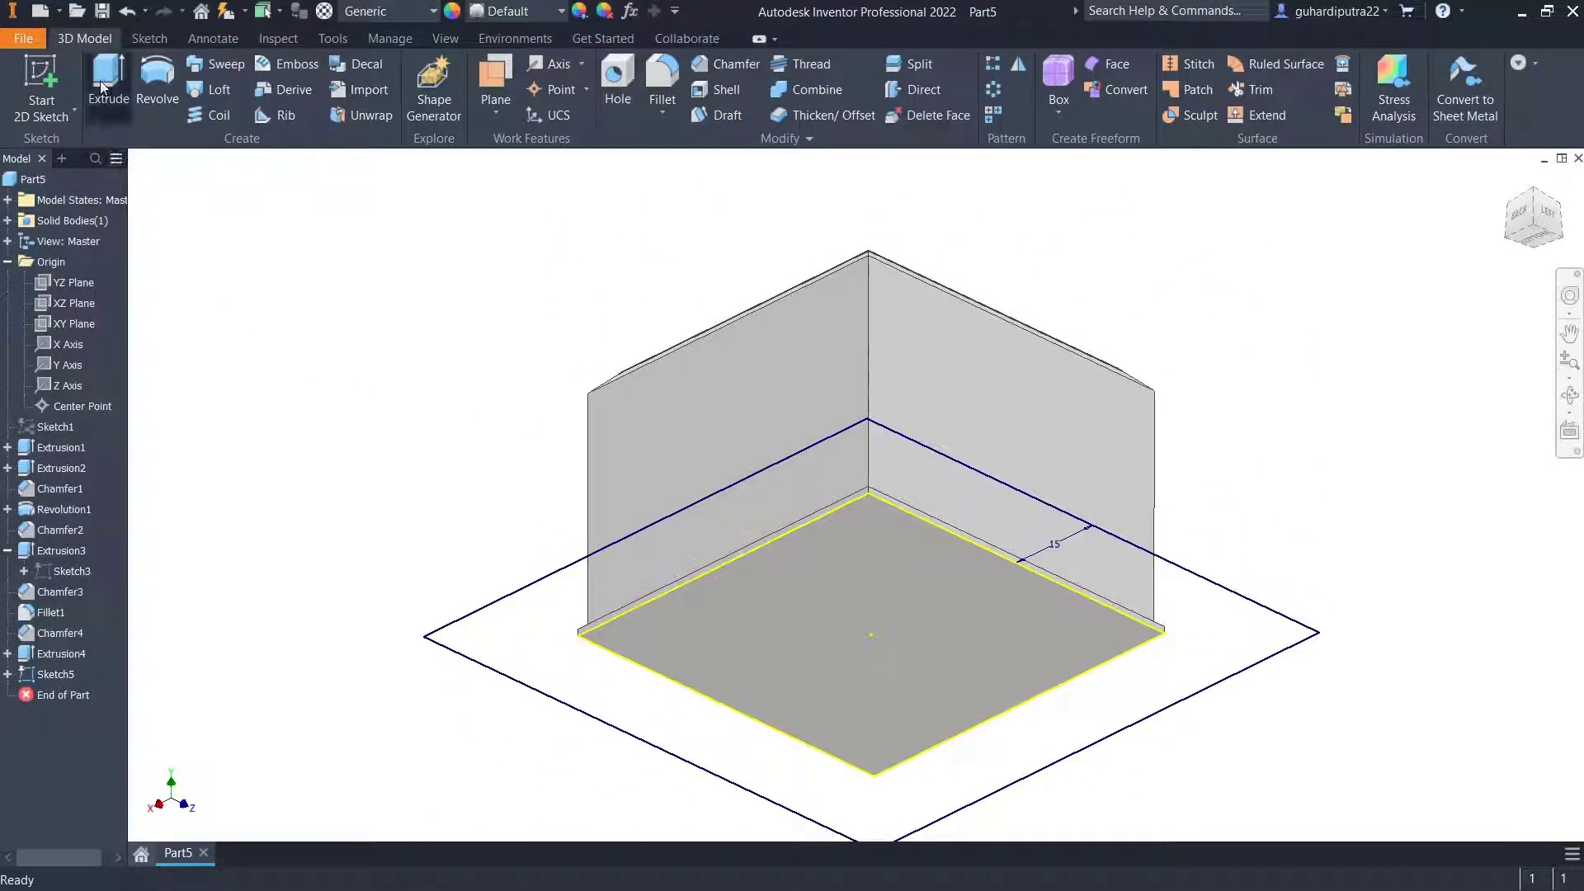
# Extrude the inner square and its 15 mm surrounding frame 8 mm downward as a joined plate.
pyautogui.click(108, 83)
pyautogui.click(536, 644)
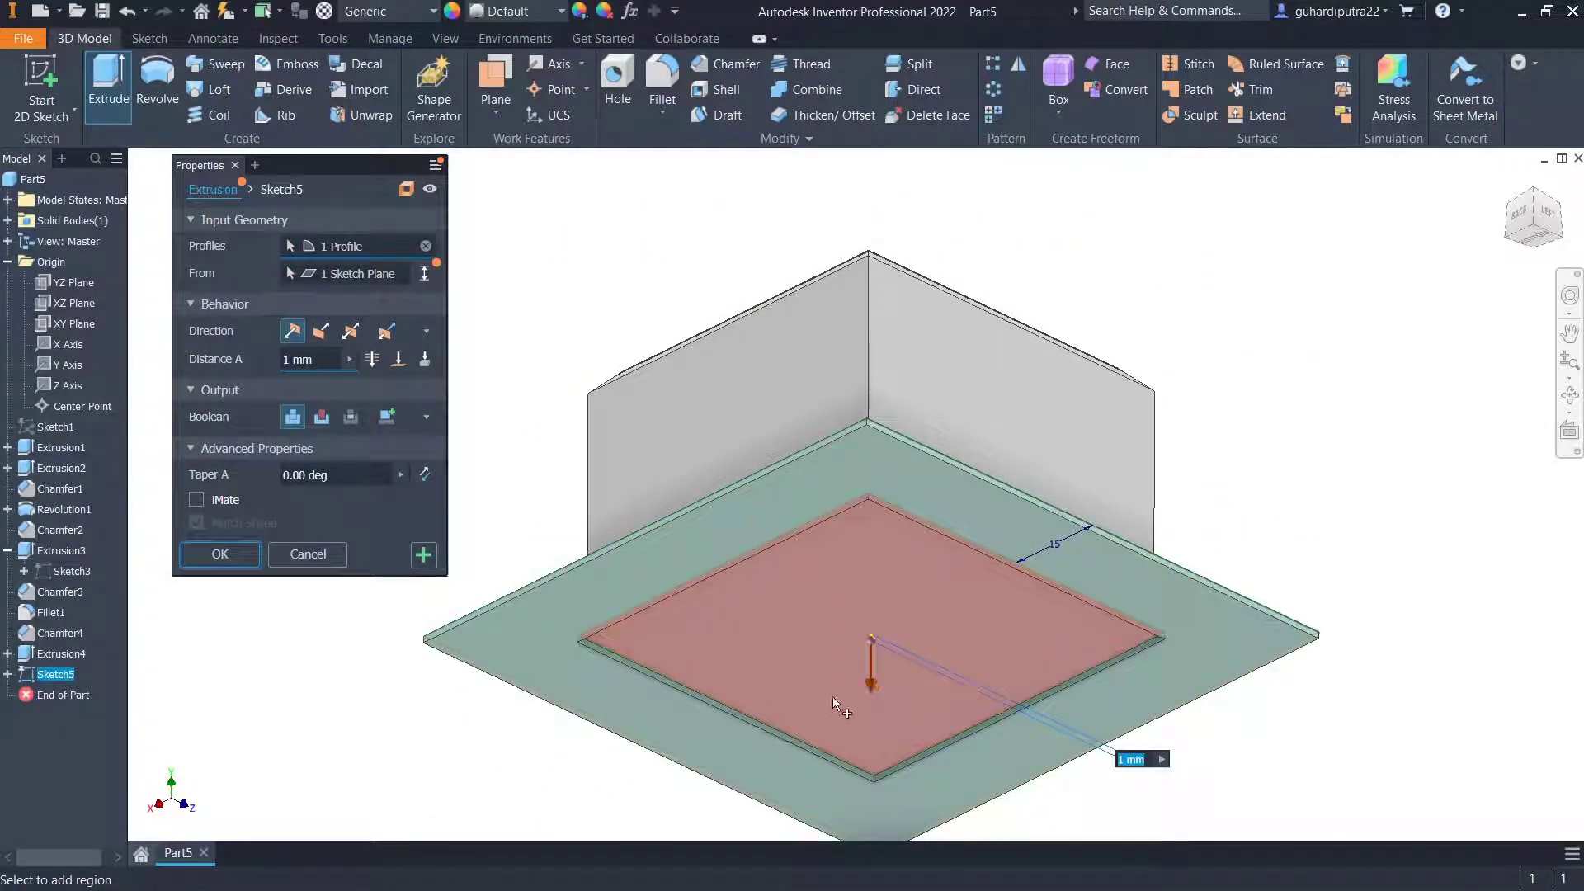
pyautogui.click(1535, 239)
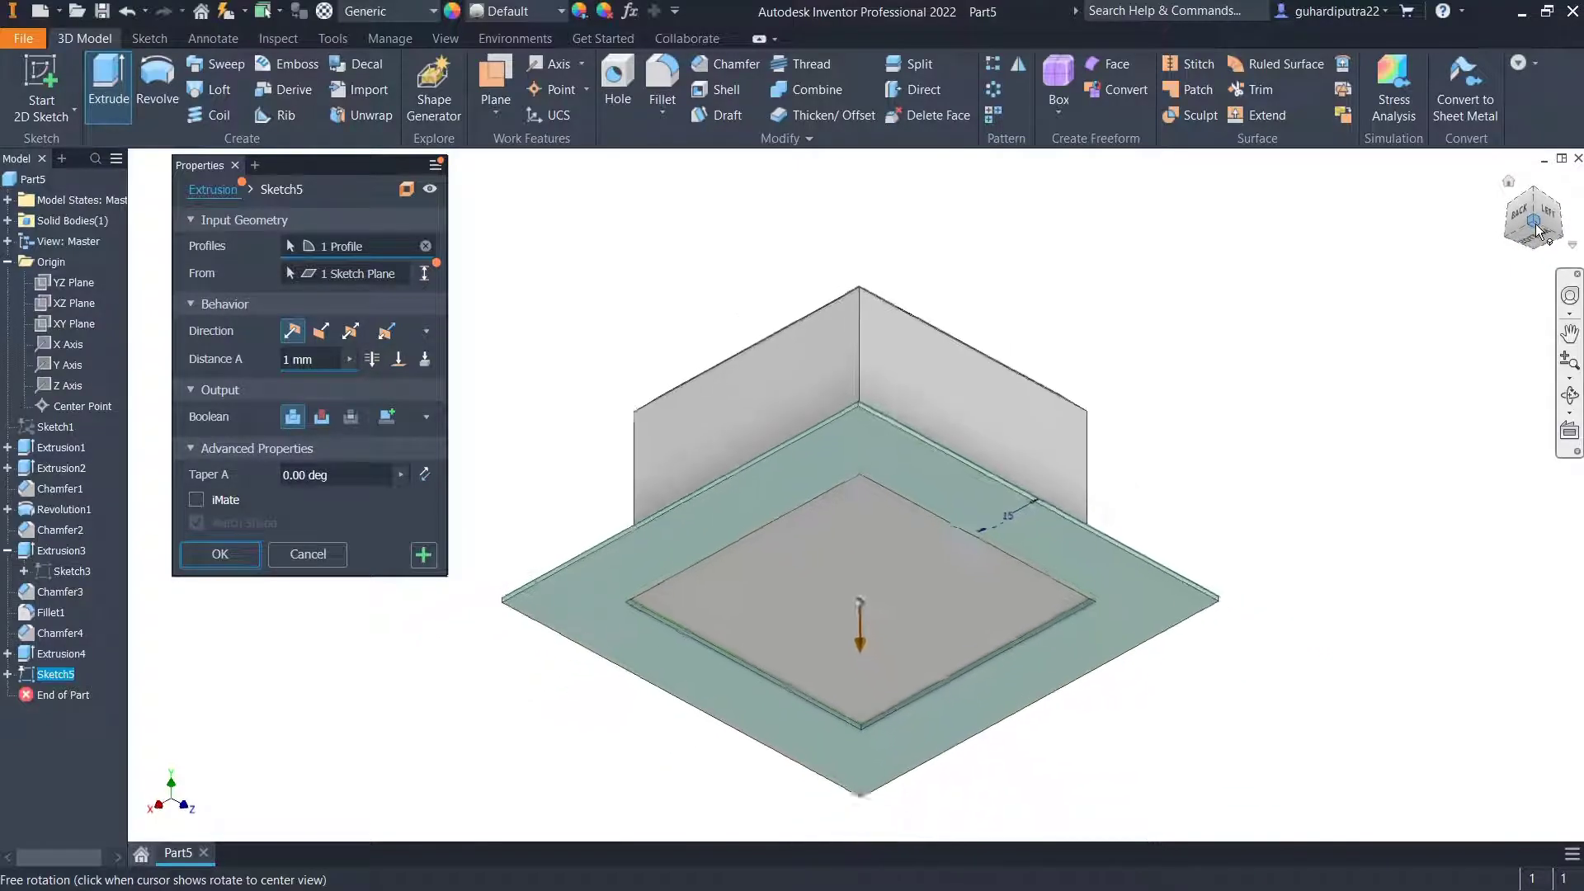
pyautogui.click(983, 566)
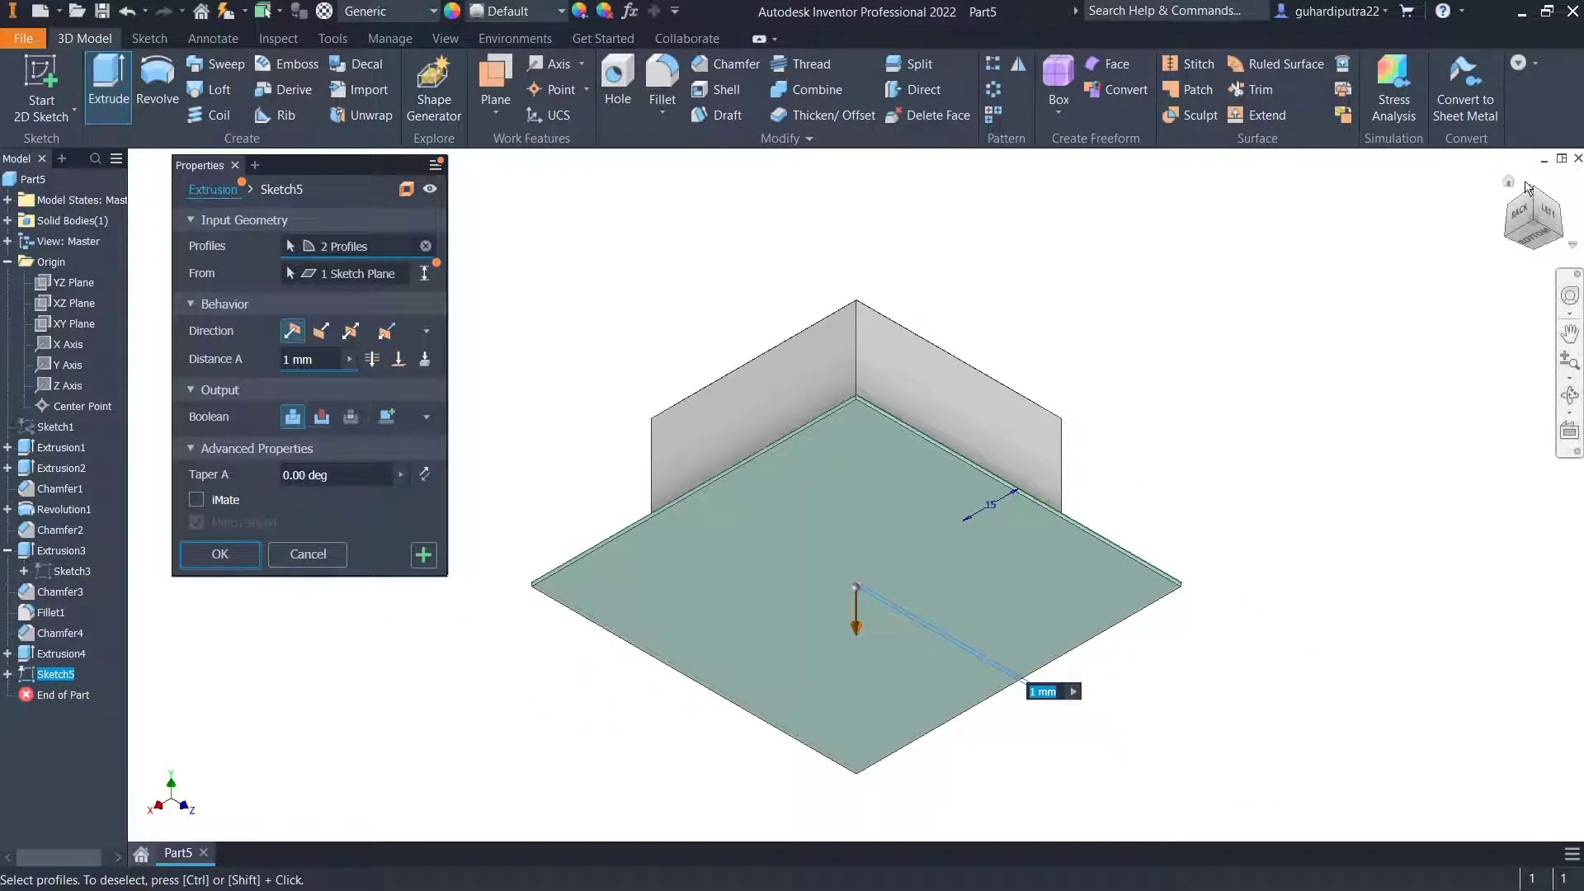
pyautogui.click(1532, 213)
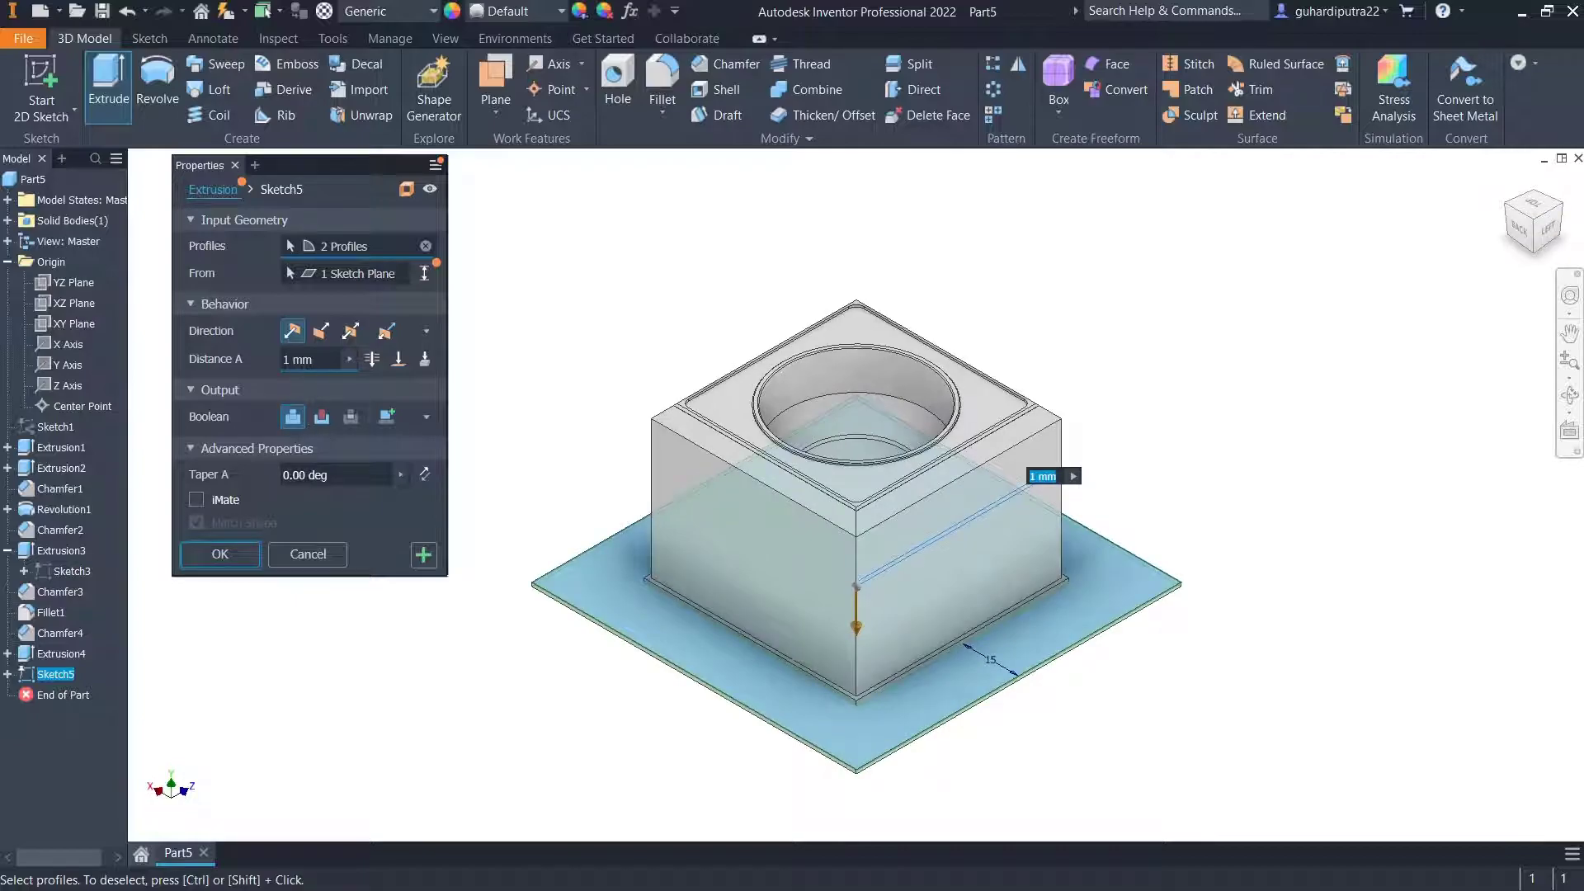
pyautogui.write('8')
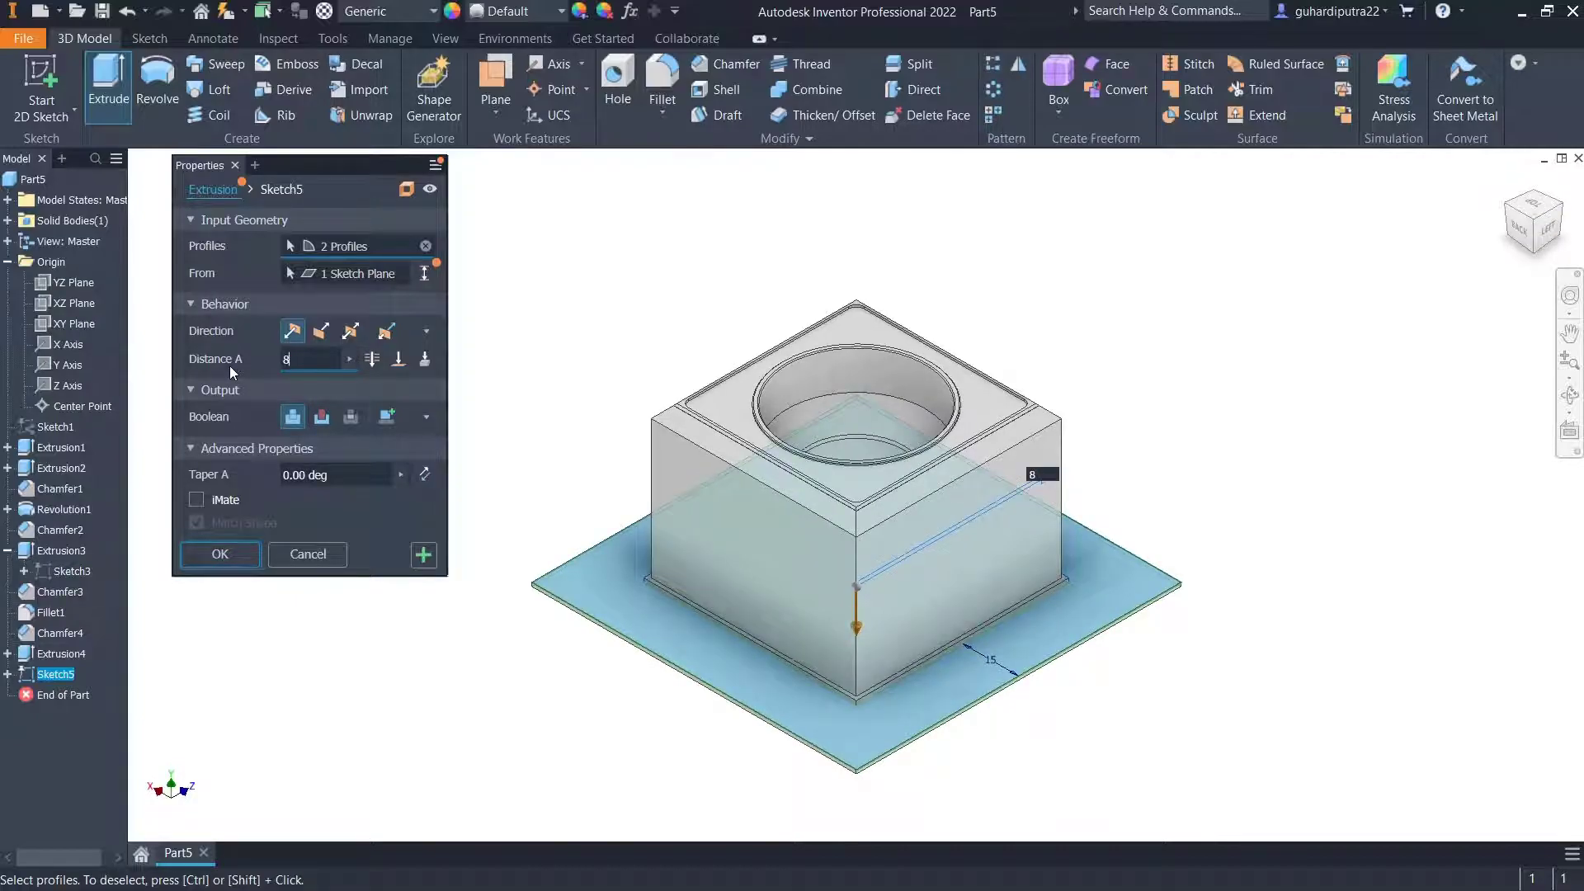
pyautogui.click(235, 561)
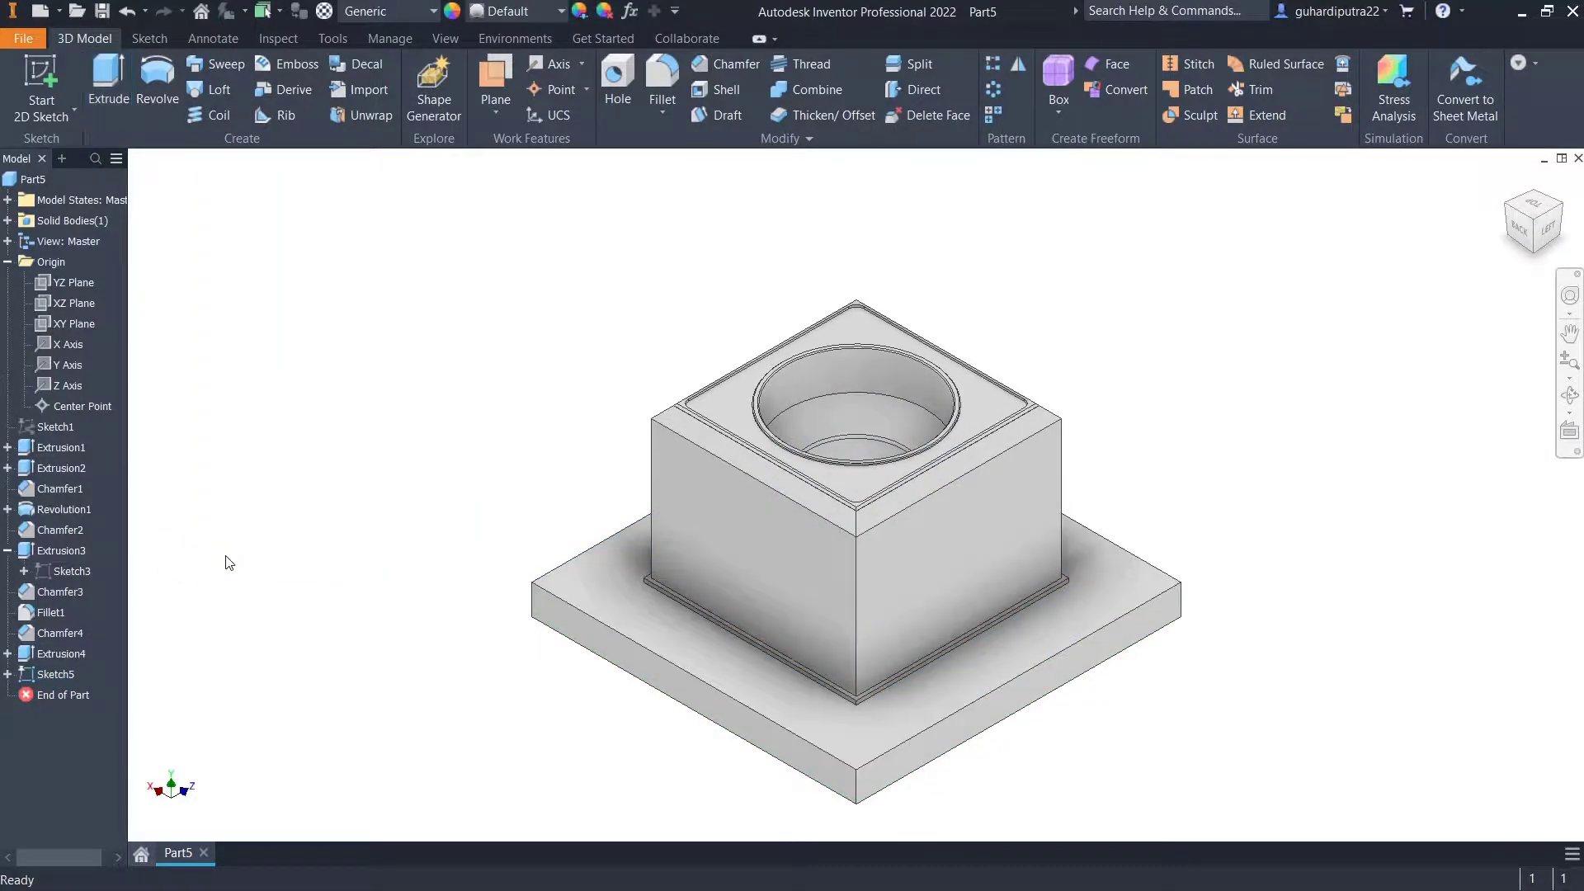
# Fillet the four upper outer edges of the wide 8 mm plate with a 12.5 mm radius.
pyautogui.click(662, 78)
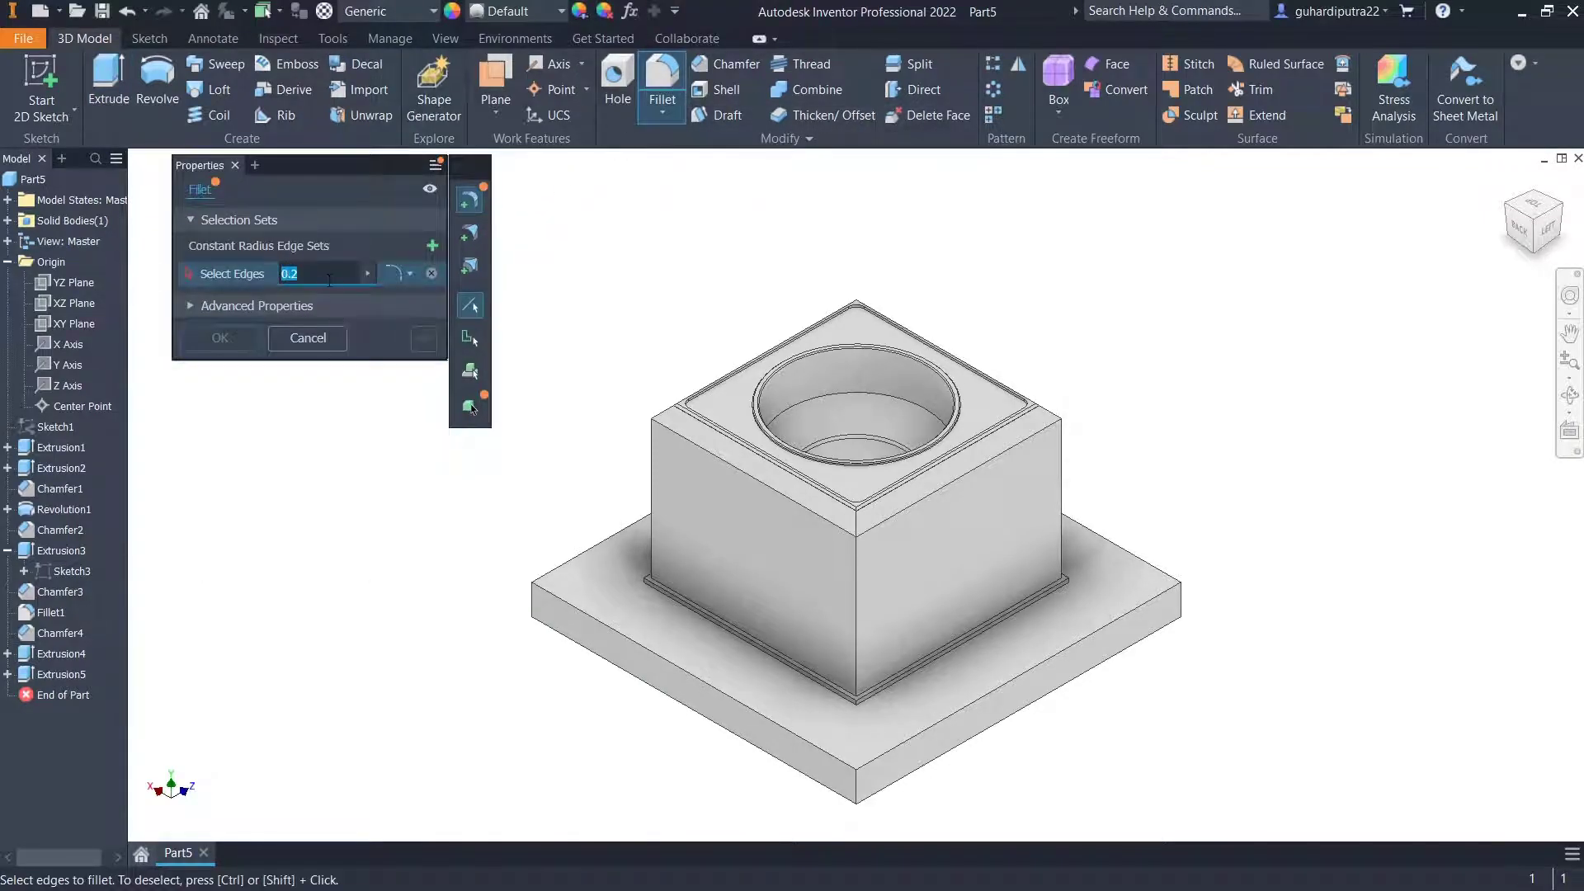
pyautogui.write('12.5')
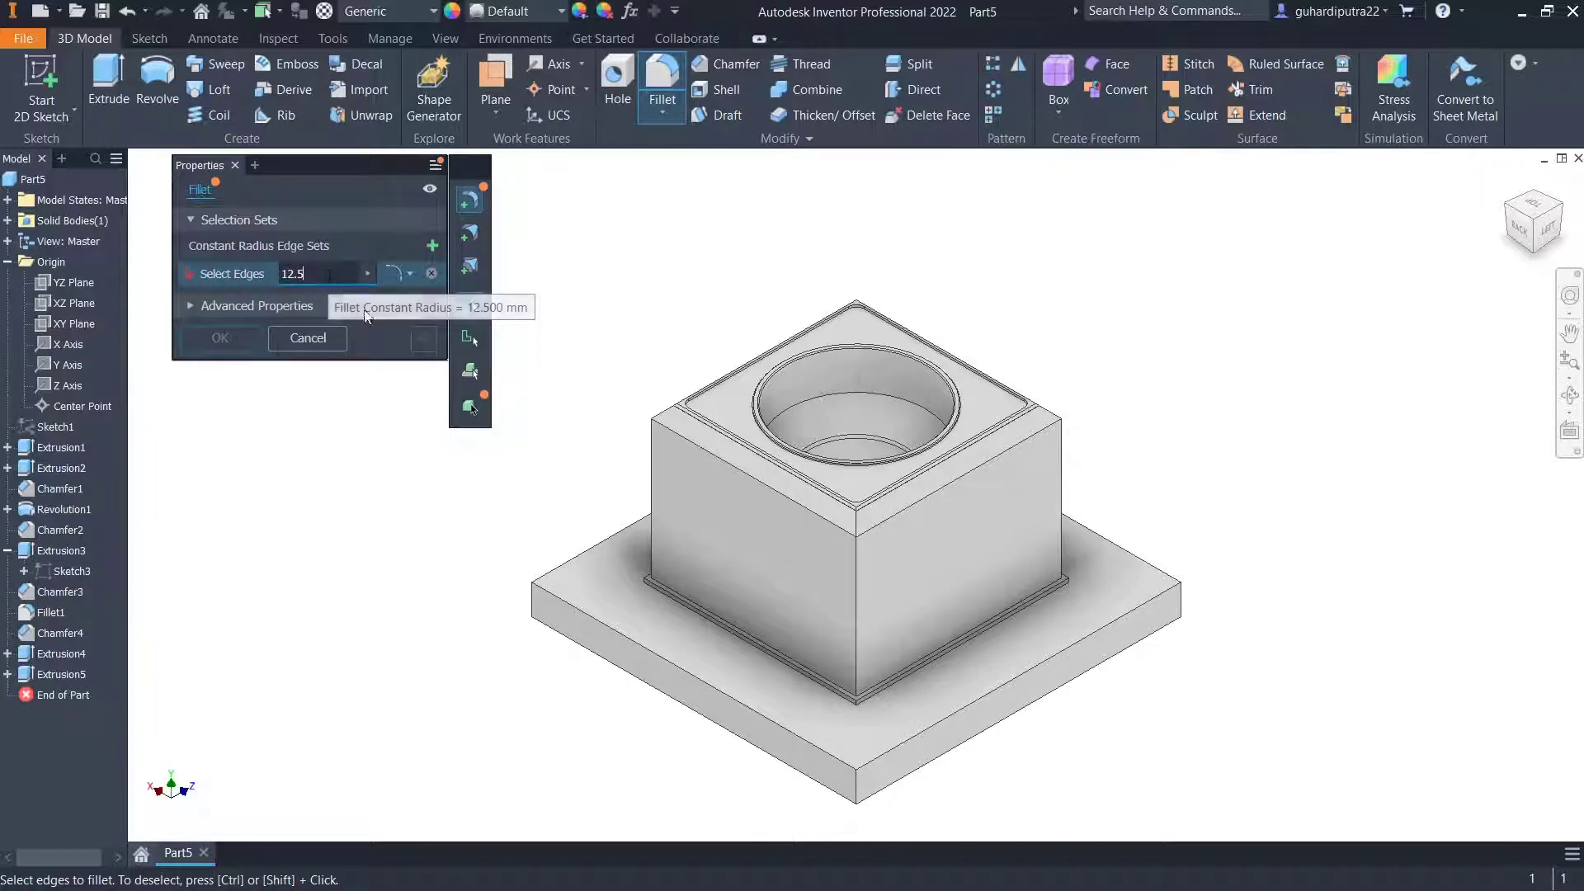
pyautogui.click(536, 589)
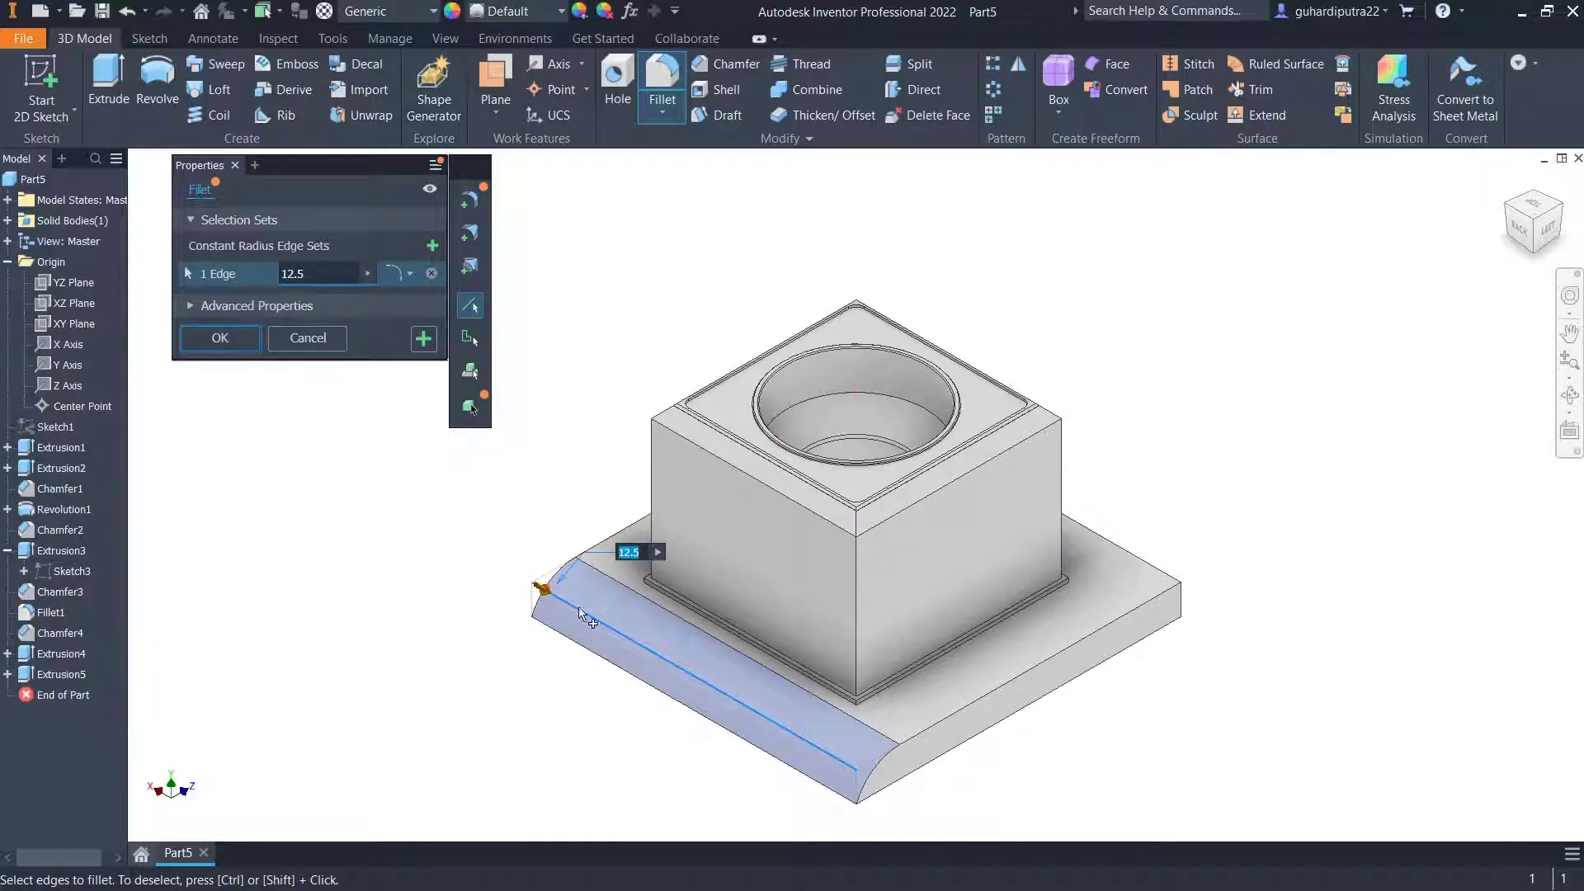
pyautogui.click(984, 708)
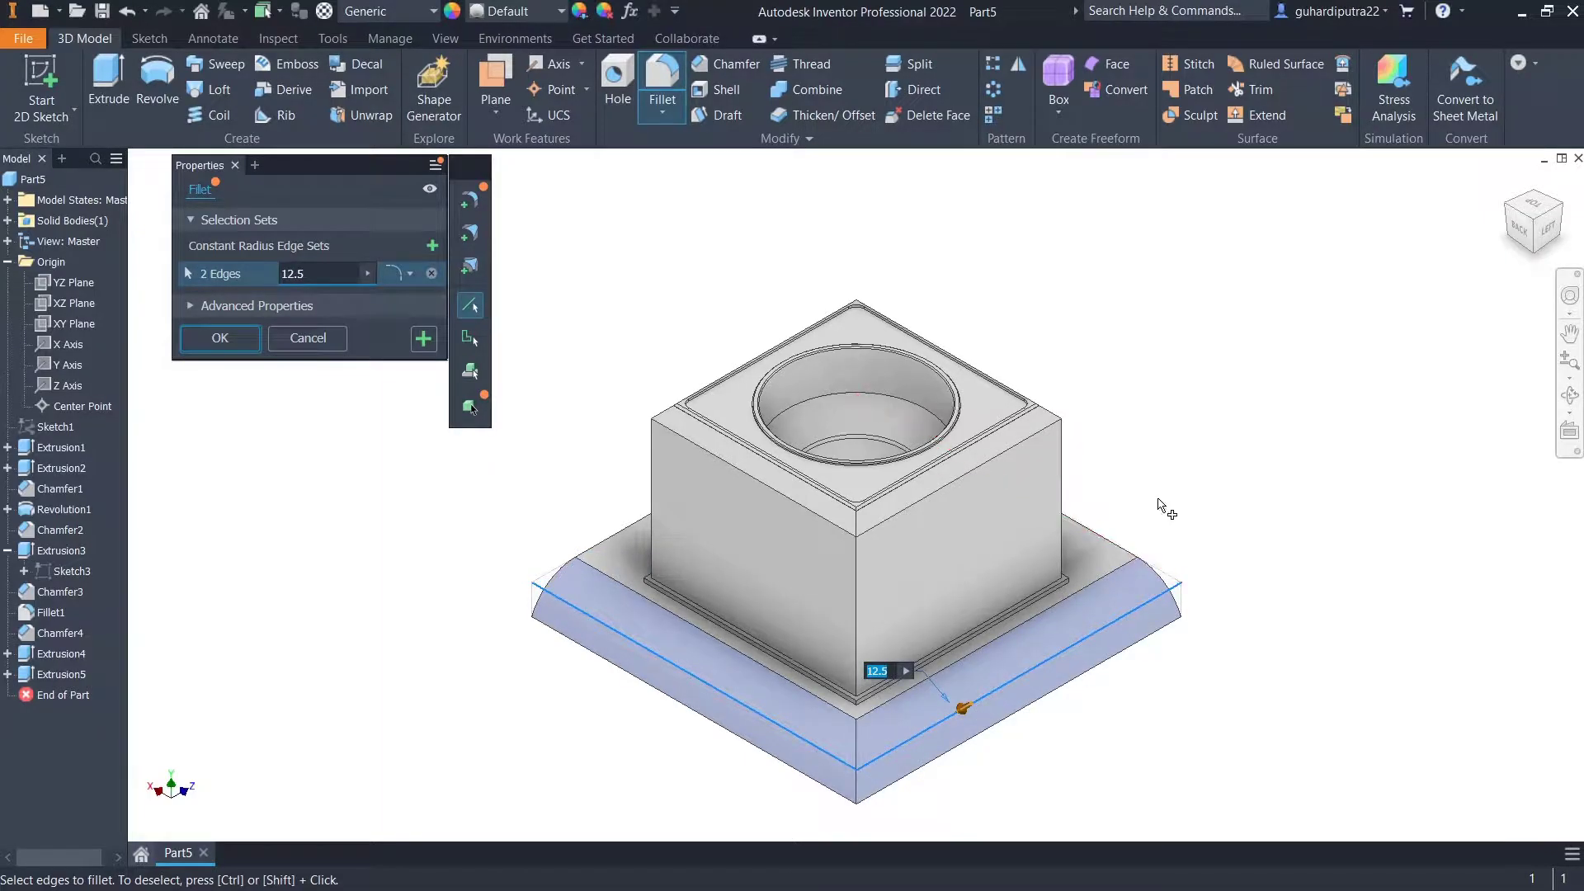
pyautogui.click(1134, 559)
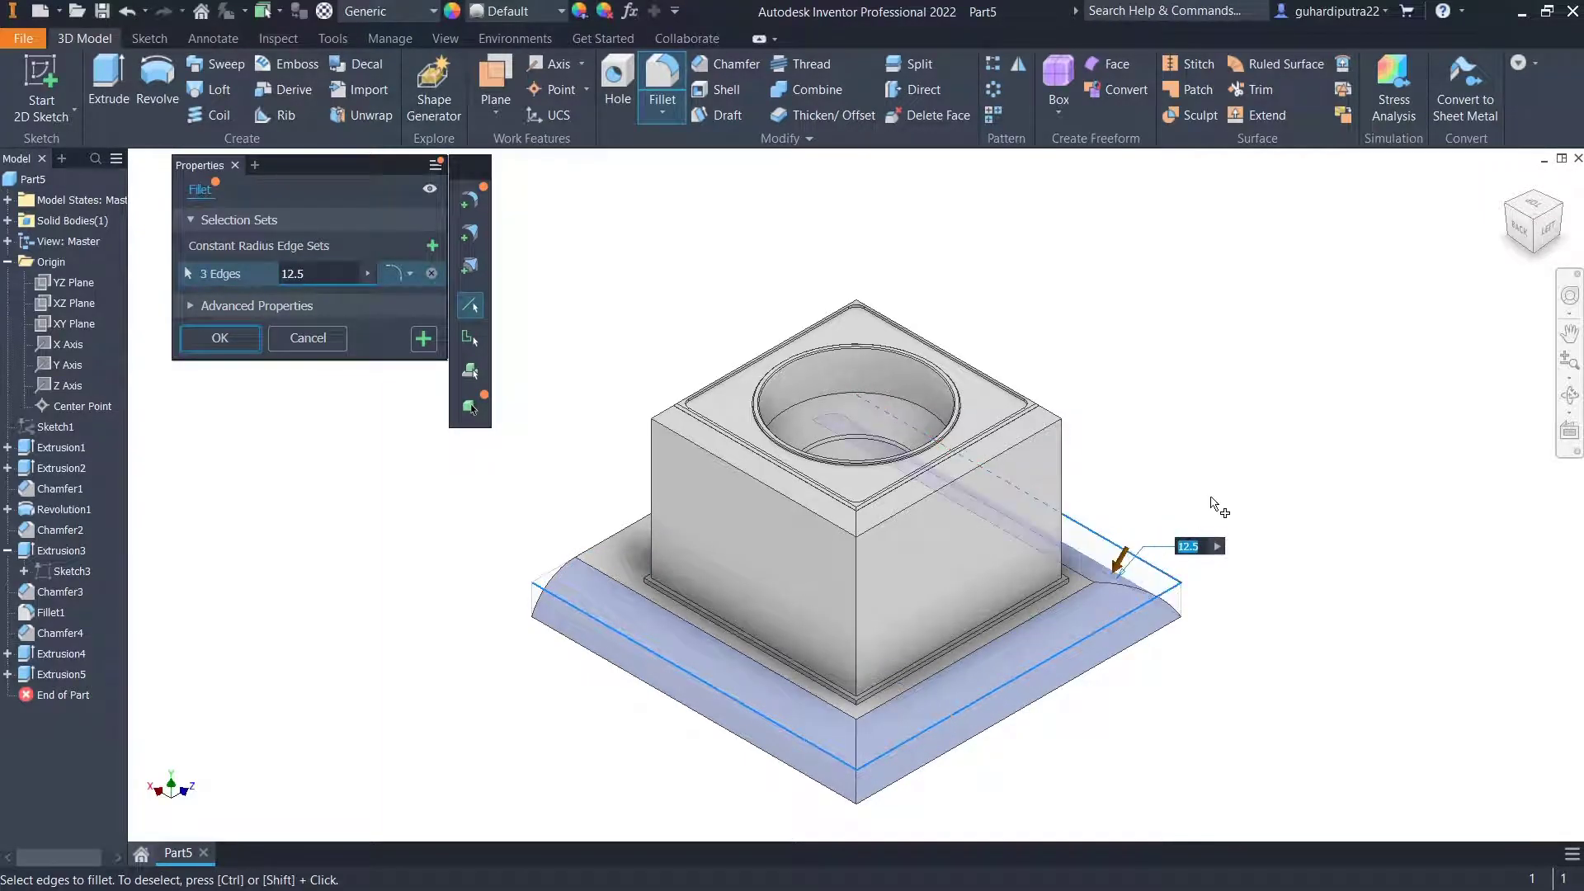
pyautogui.click(1561, 208)
pyautogui.click(1562, 208)
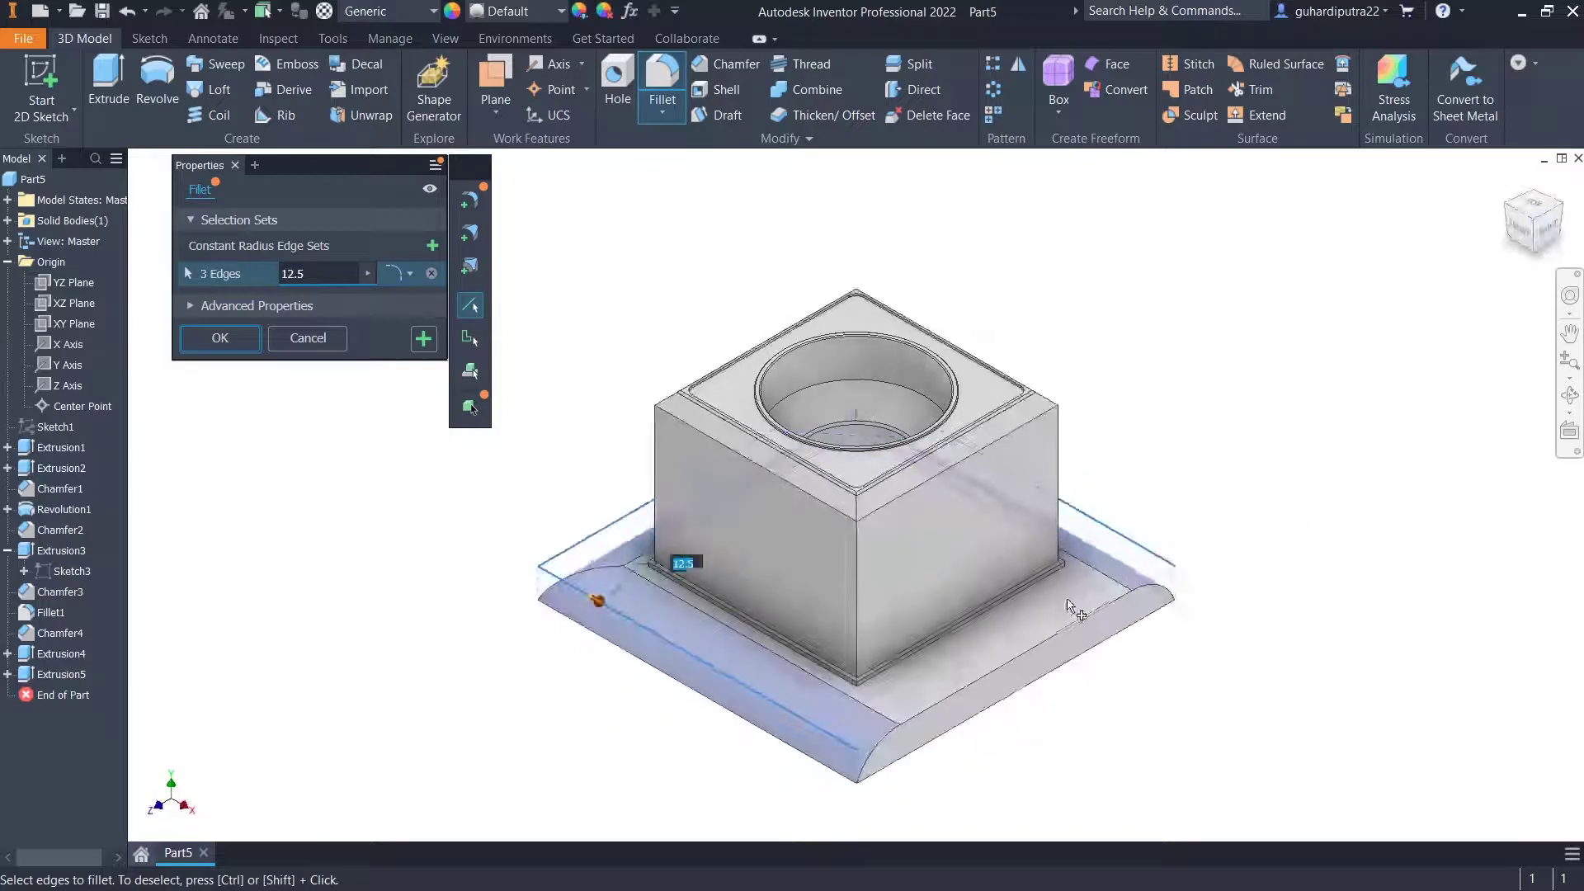
pyautogui.click(1065, 636)
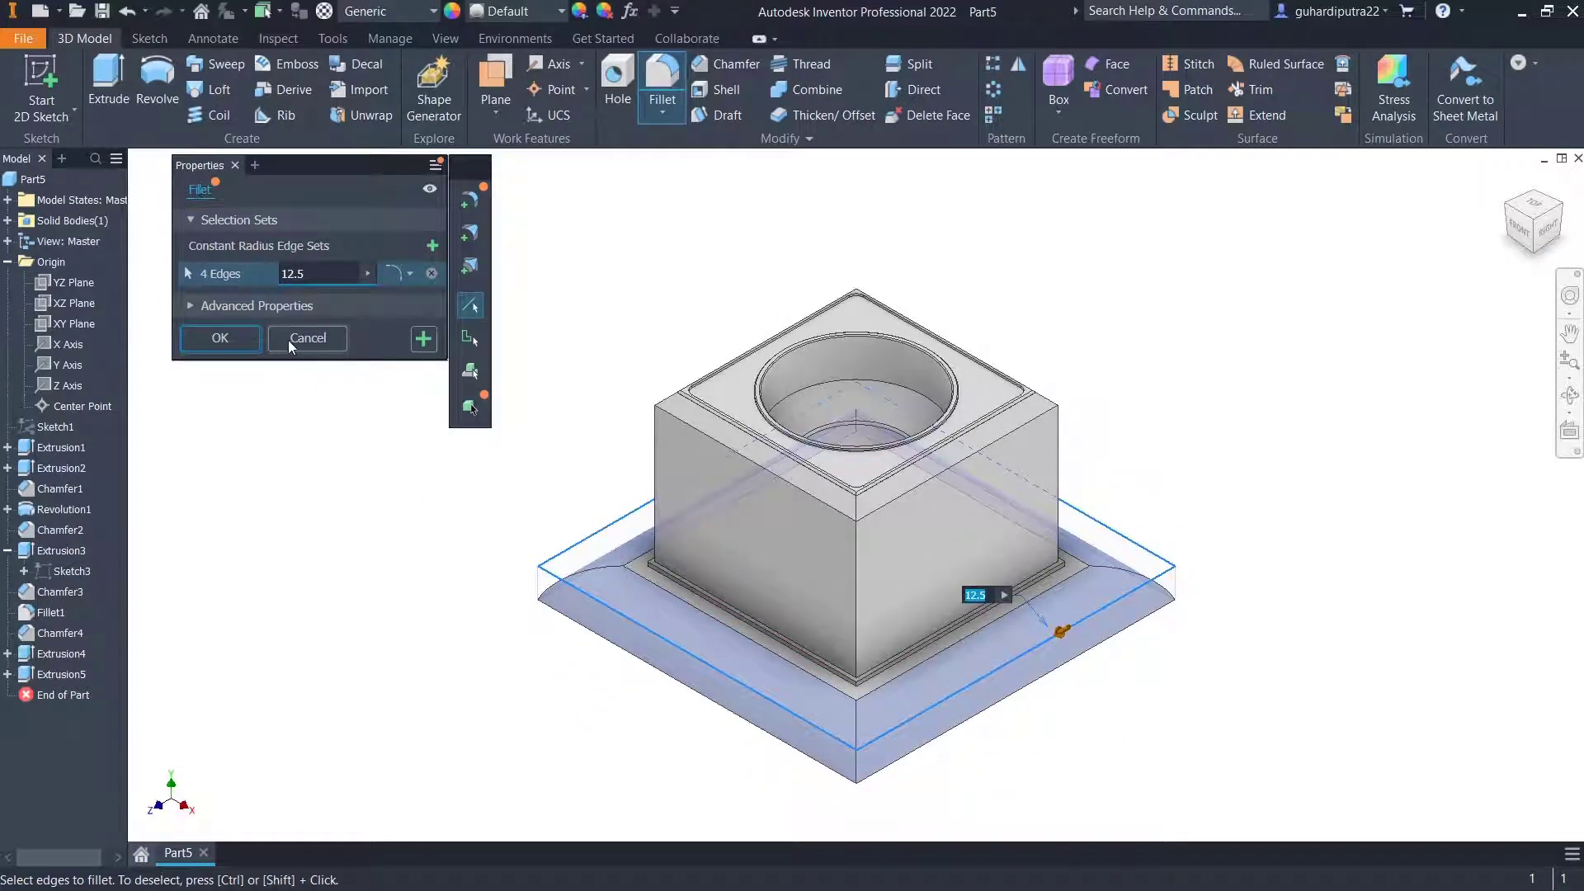
pyautogui.click(223, 338)
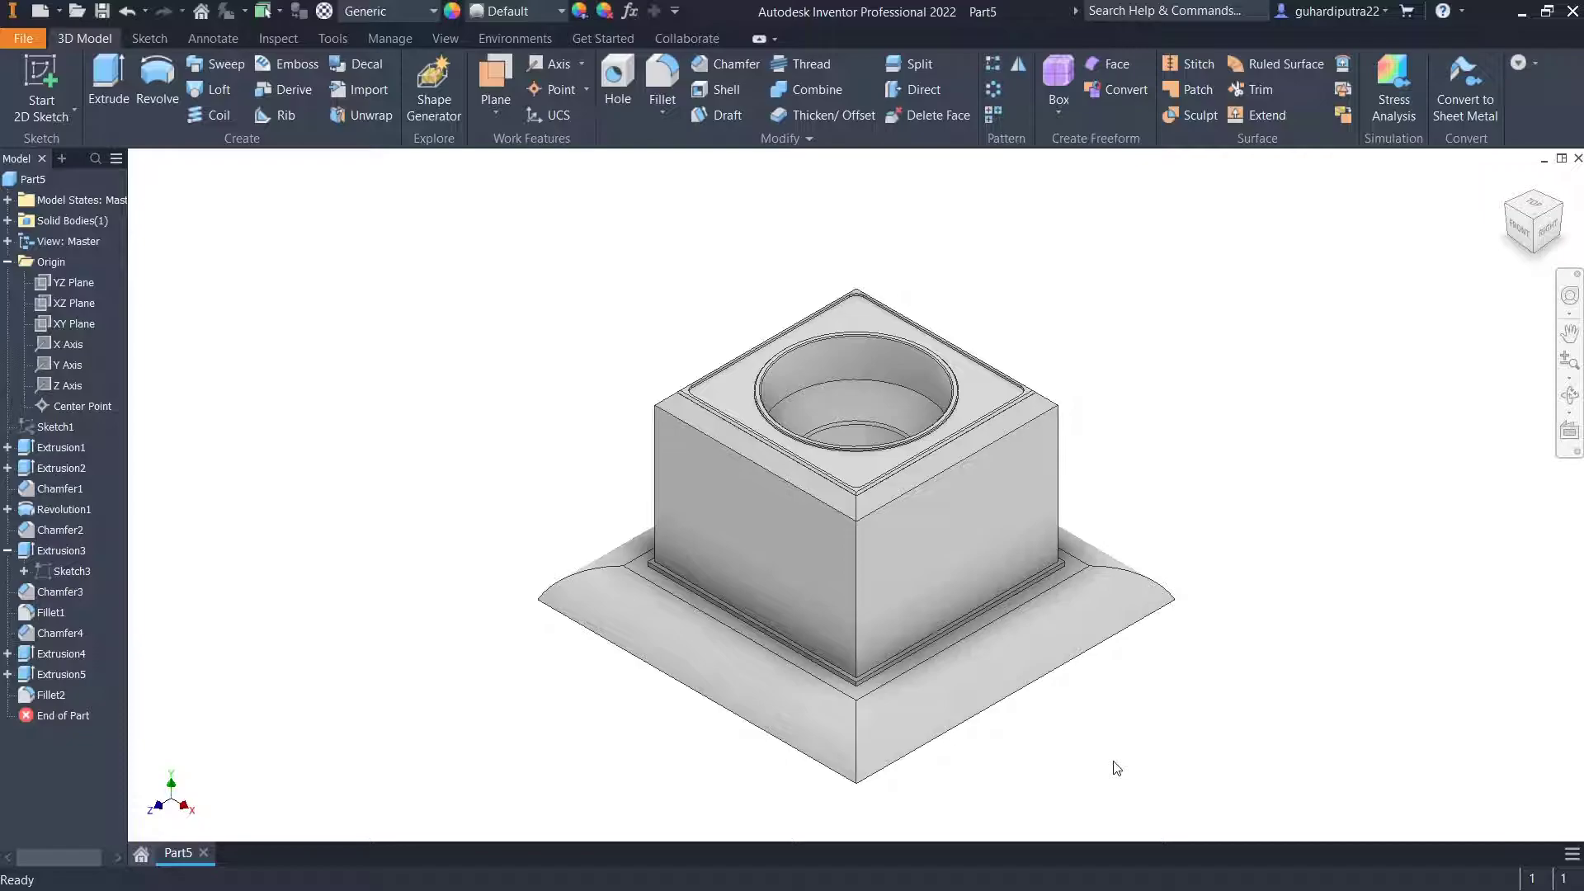
# Start a sketch on the underside of the filleted plate and project its square outline.
pyautogui.keyDown('shift'); pyautogui.moveTo(1087, 740); pyautogui.dragTo(1083, 612, button='middle'); pyautogui.keyUp('shift')
pyautogui.click(949, 576)
pyautogui.click(1079, 566)
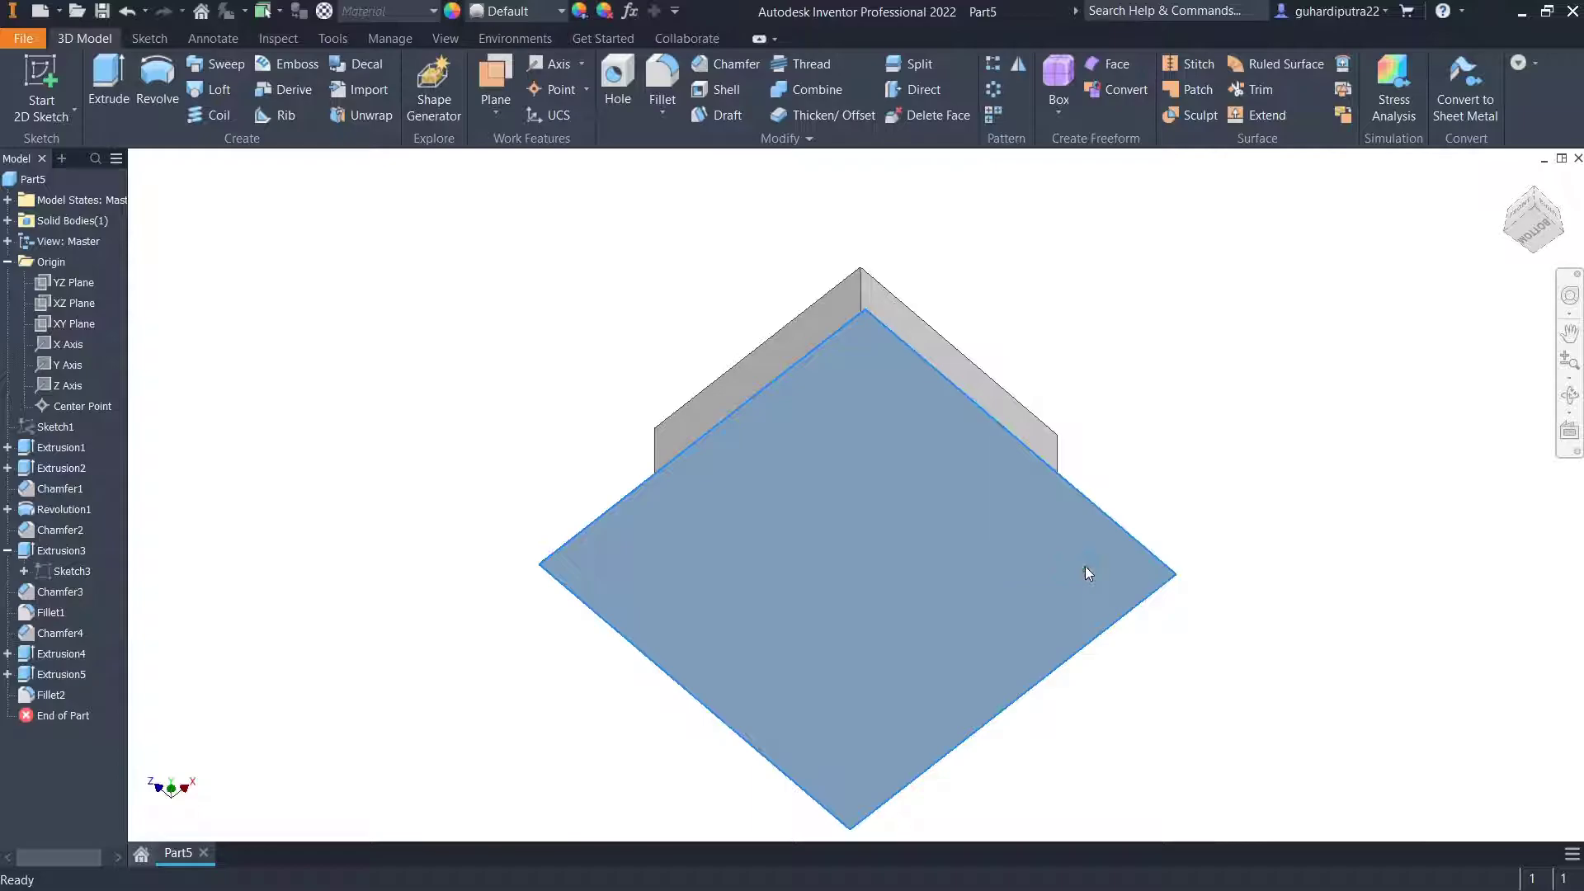
pyautogui.click(419, 82)
pyautogui.click(750, 393)
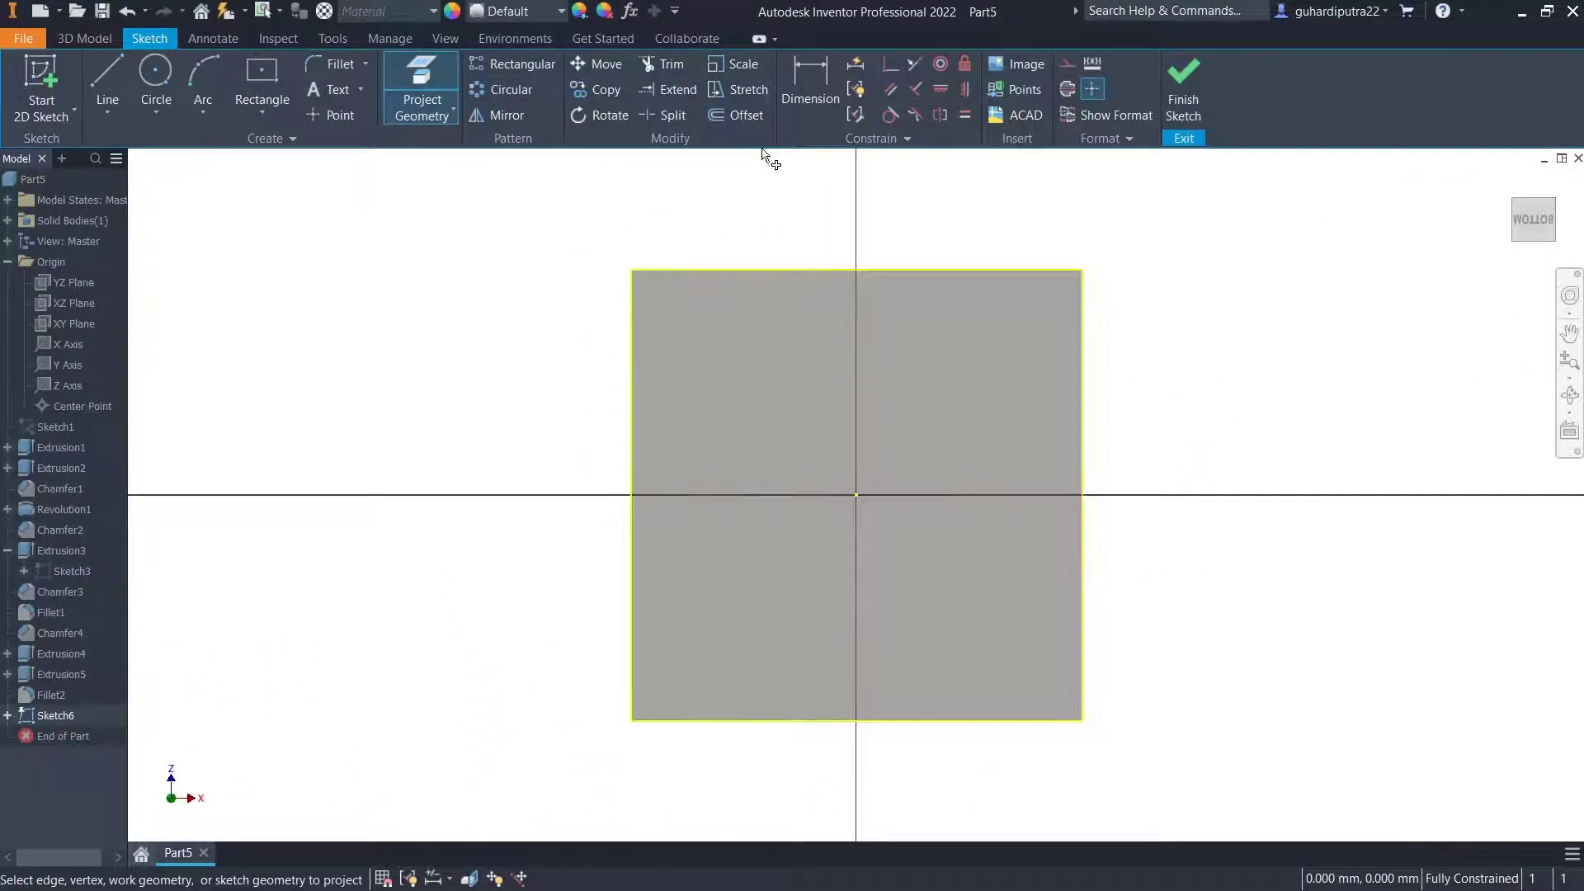
# Offset the filleted plate's projected outline outward by 8 mm and finish the sketch.
pyautogui.click(737, 115)
pyautogui.click(718, 270)
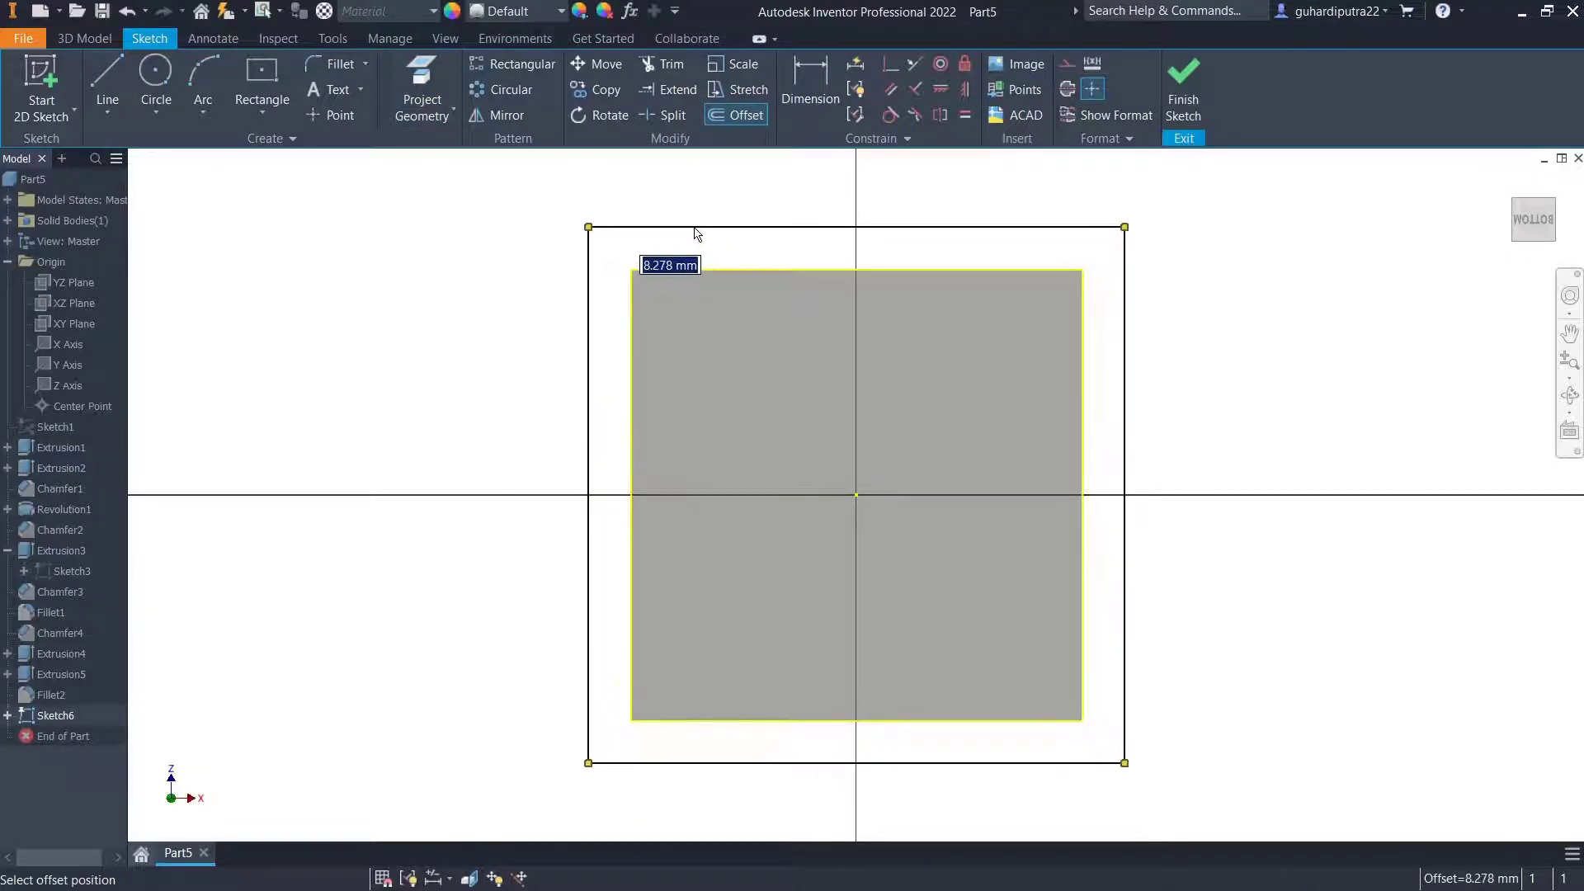
pyautogui.write('8')
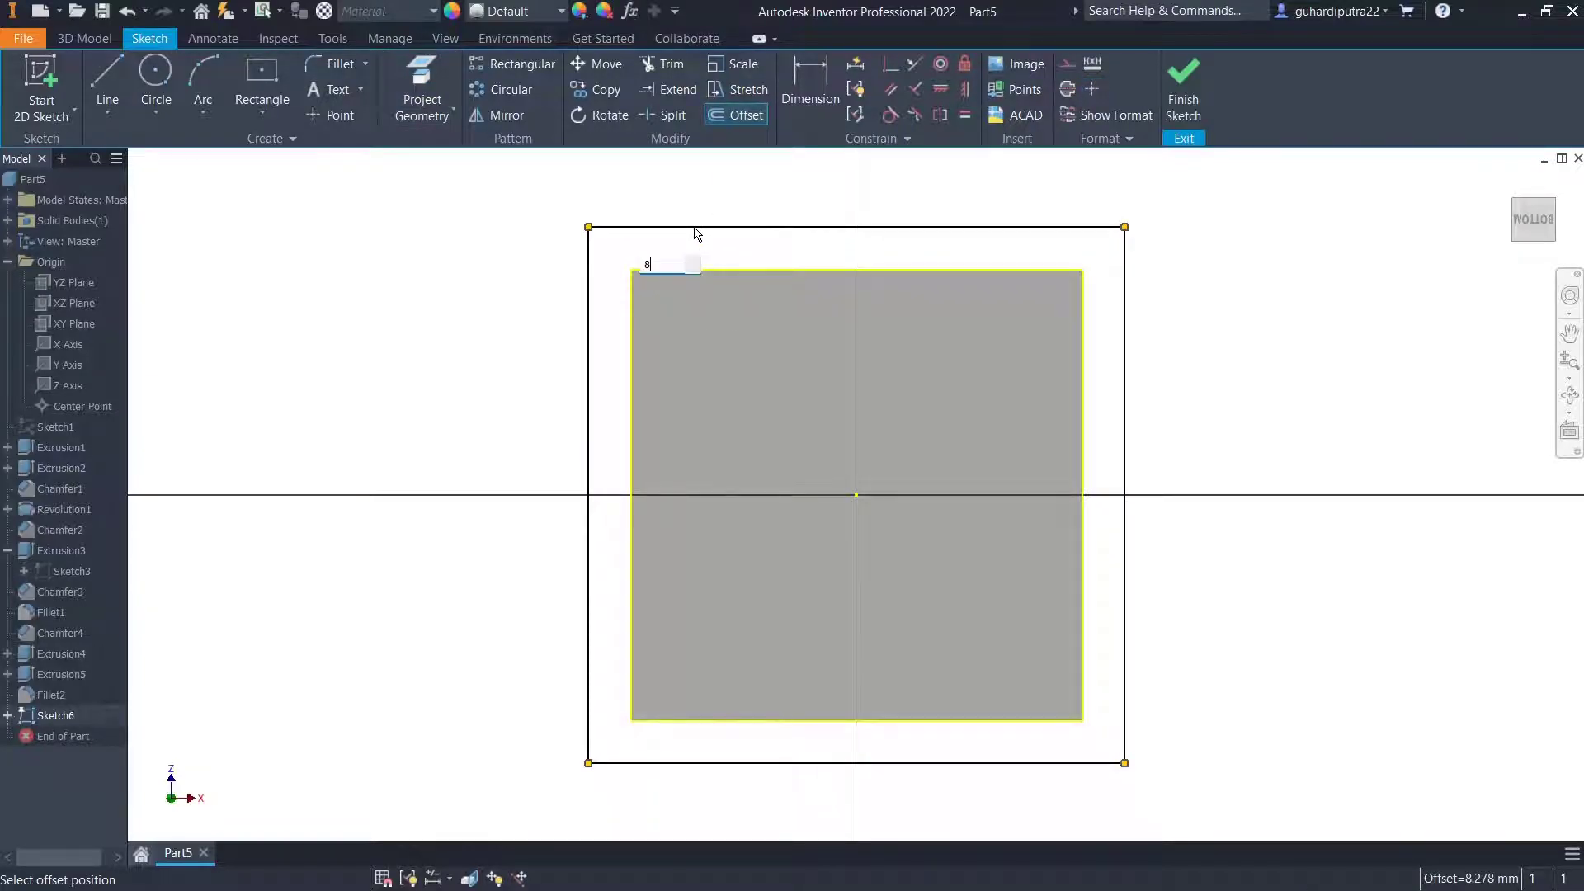
pyautogui.press('Return')
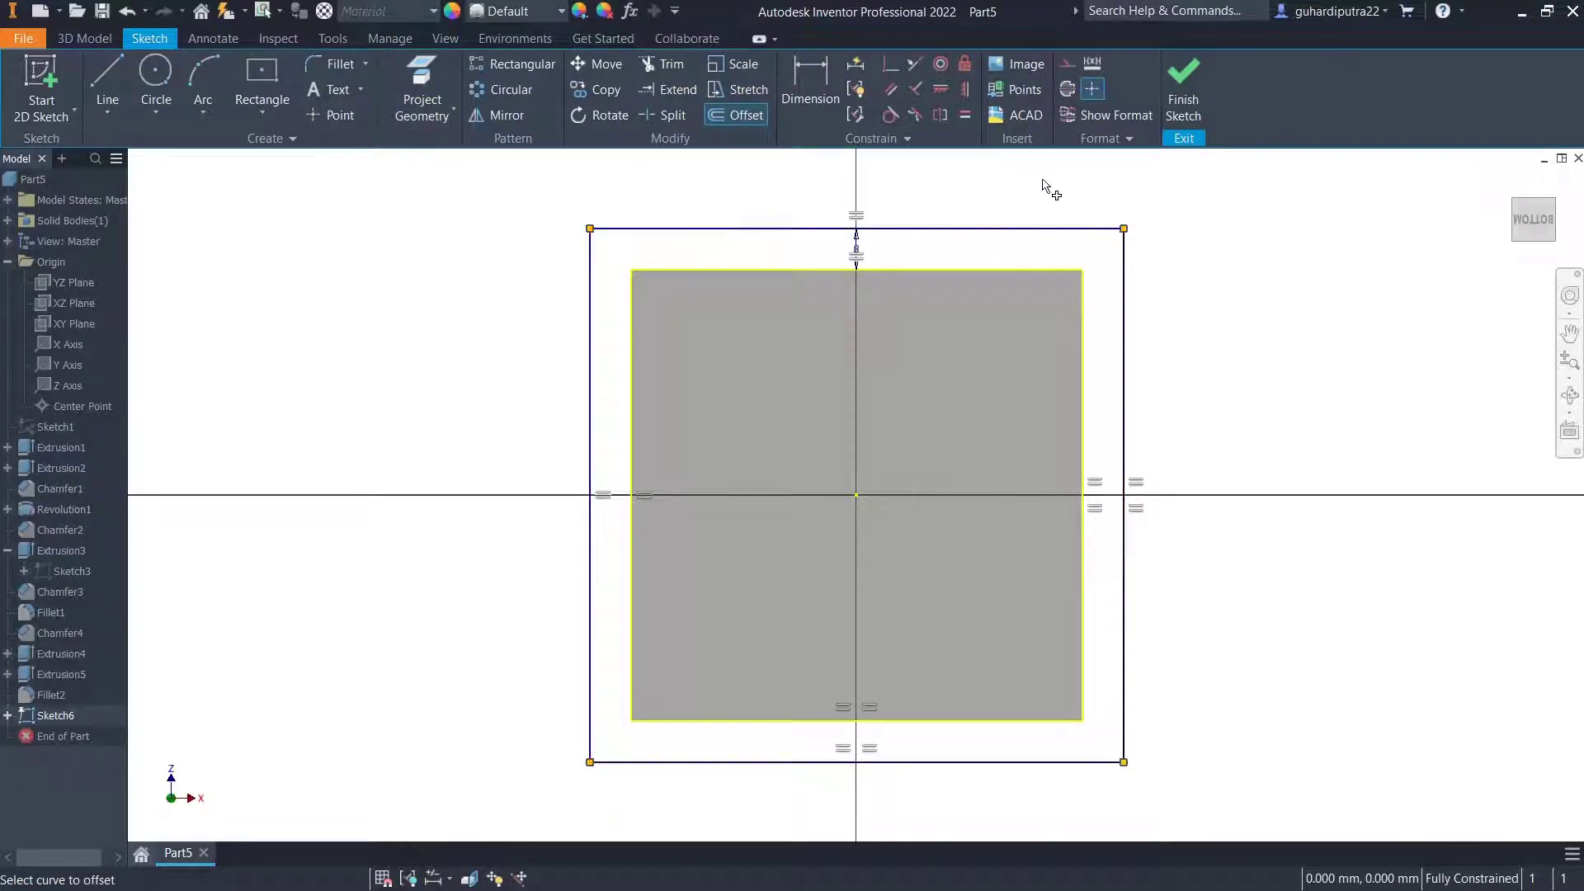
pyautogui.click(1183, 91)
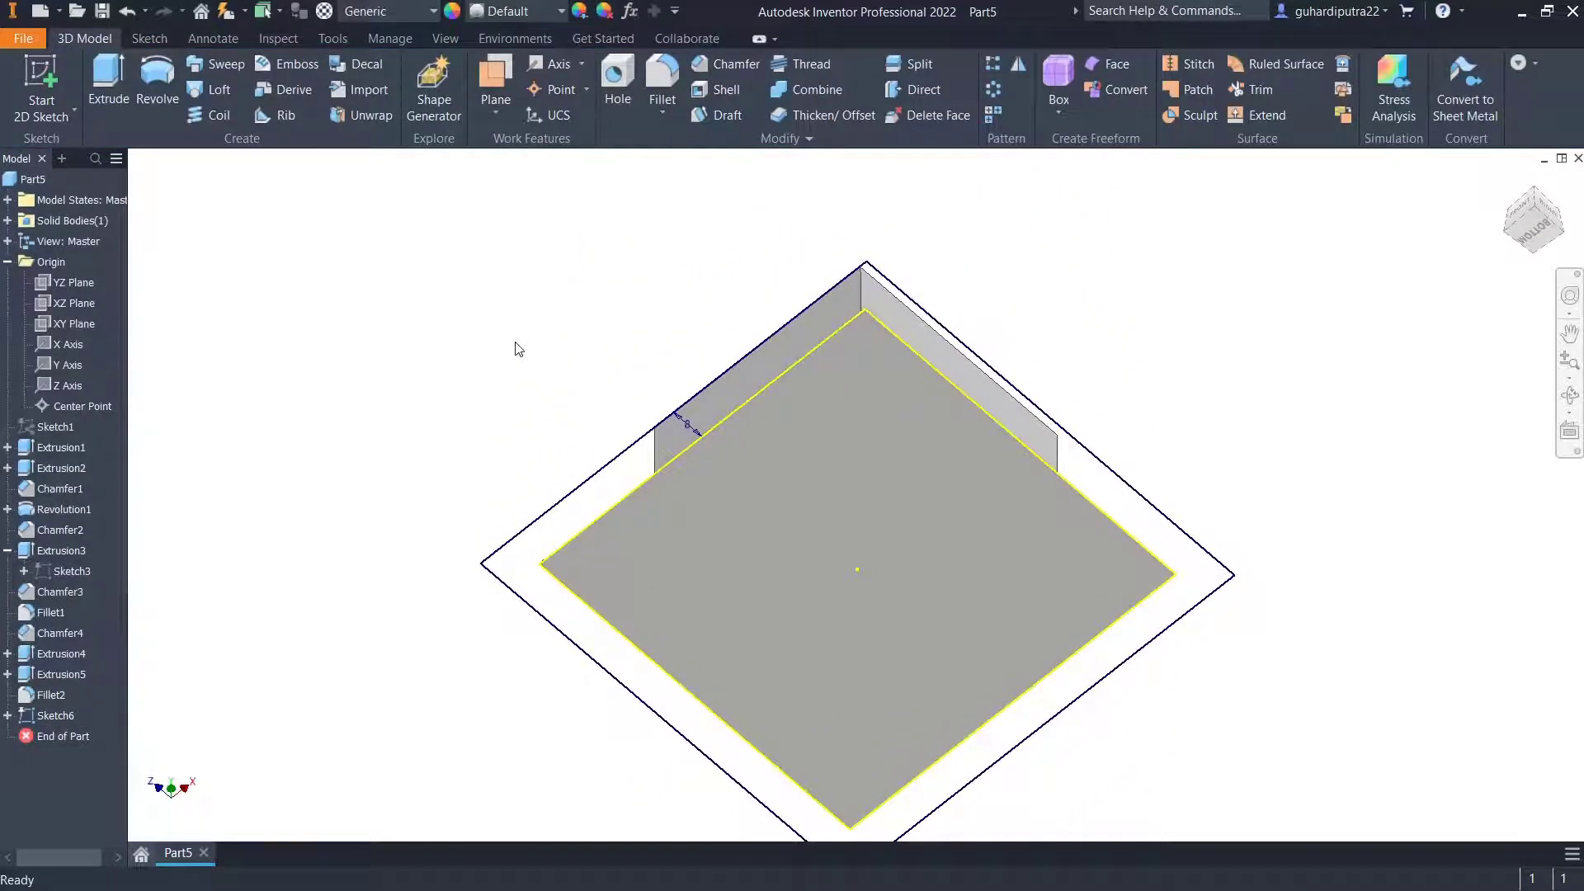
# Extrude the projected square and its 8 mm surrounding frame 8 mm downward as a joined bottom plate.
pyautogui.click(123, 85)
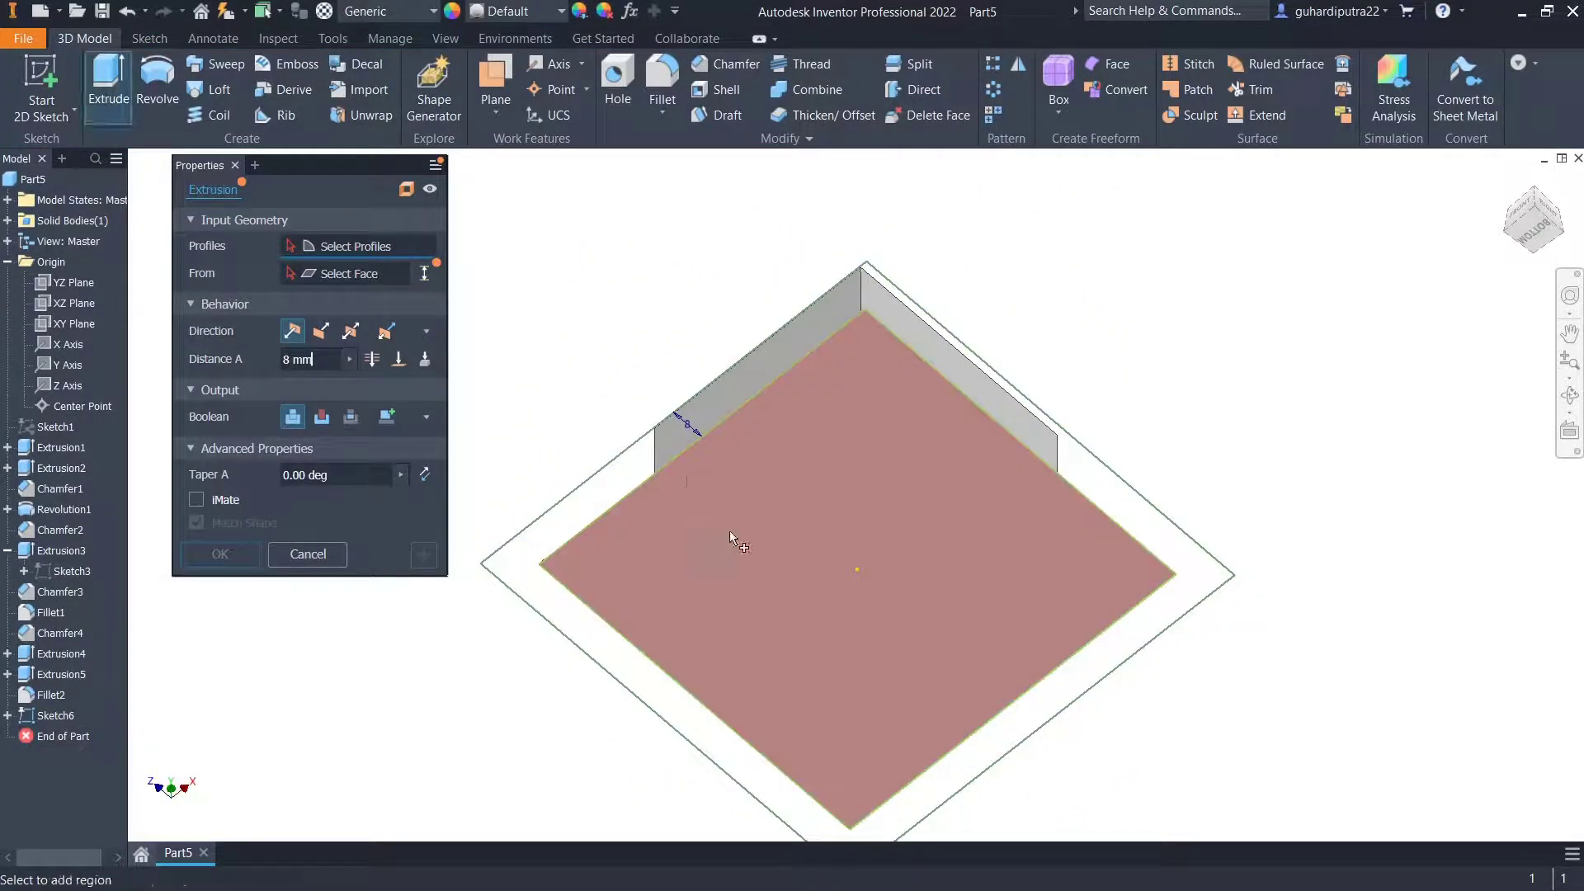
pyautogui.click(618, 492)
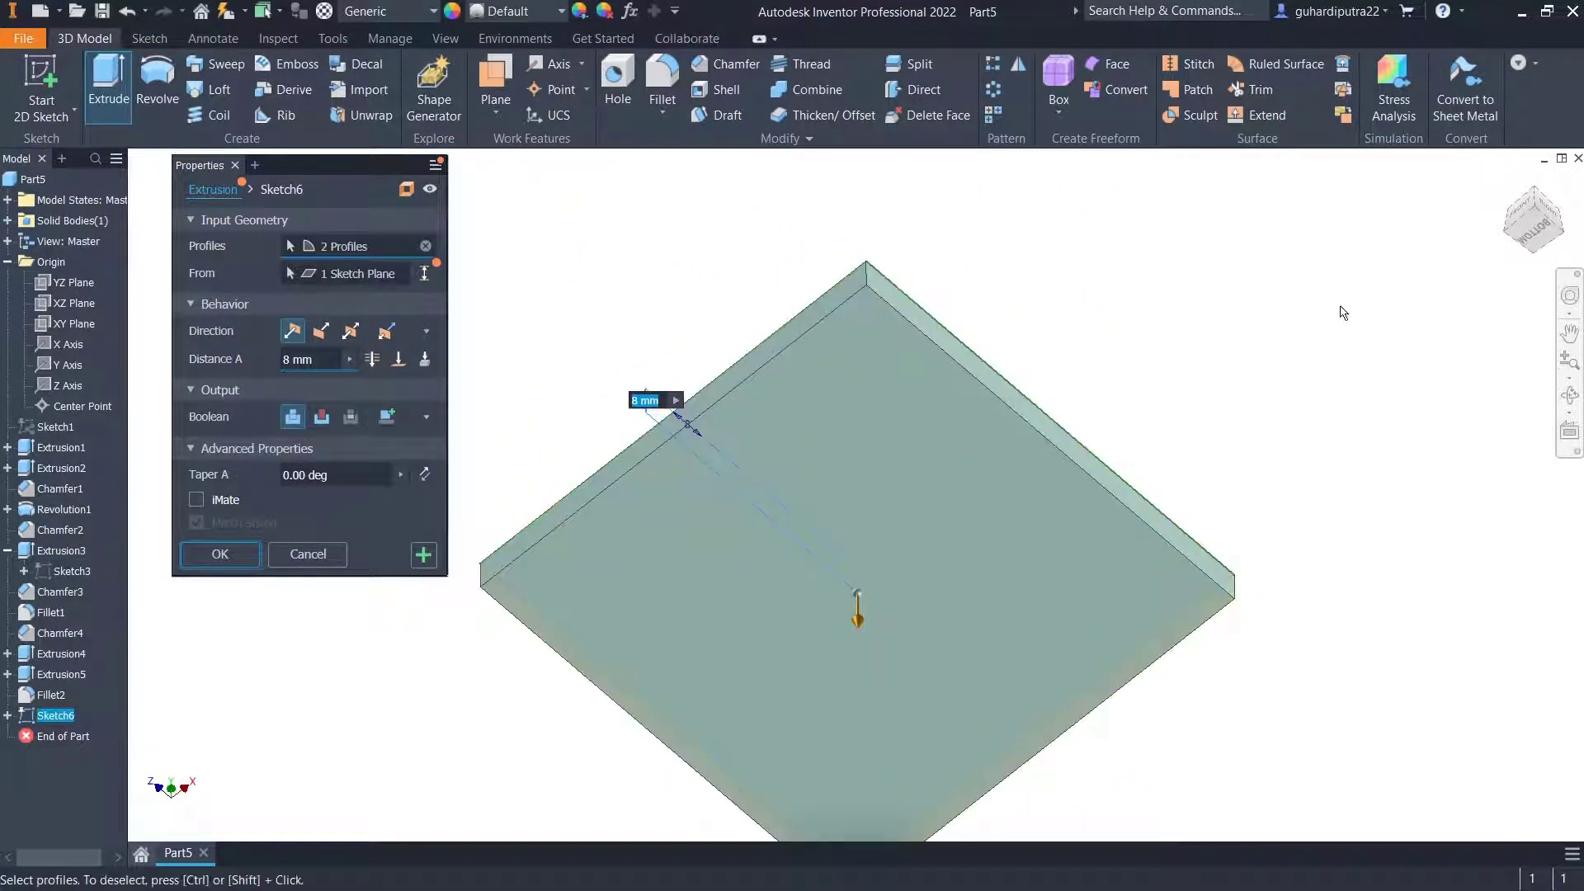
pyautogui.click(1536, 193)
pyautogui.click(1539, 244)
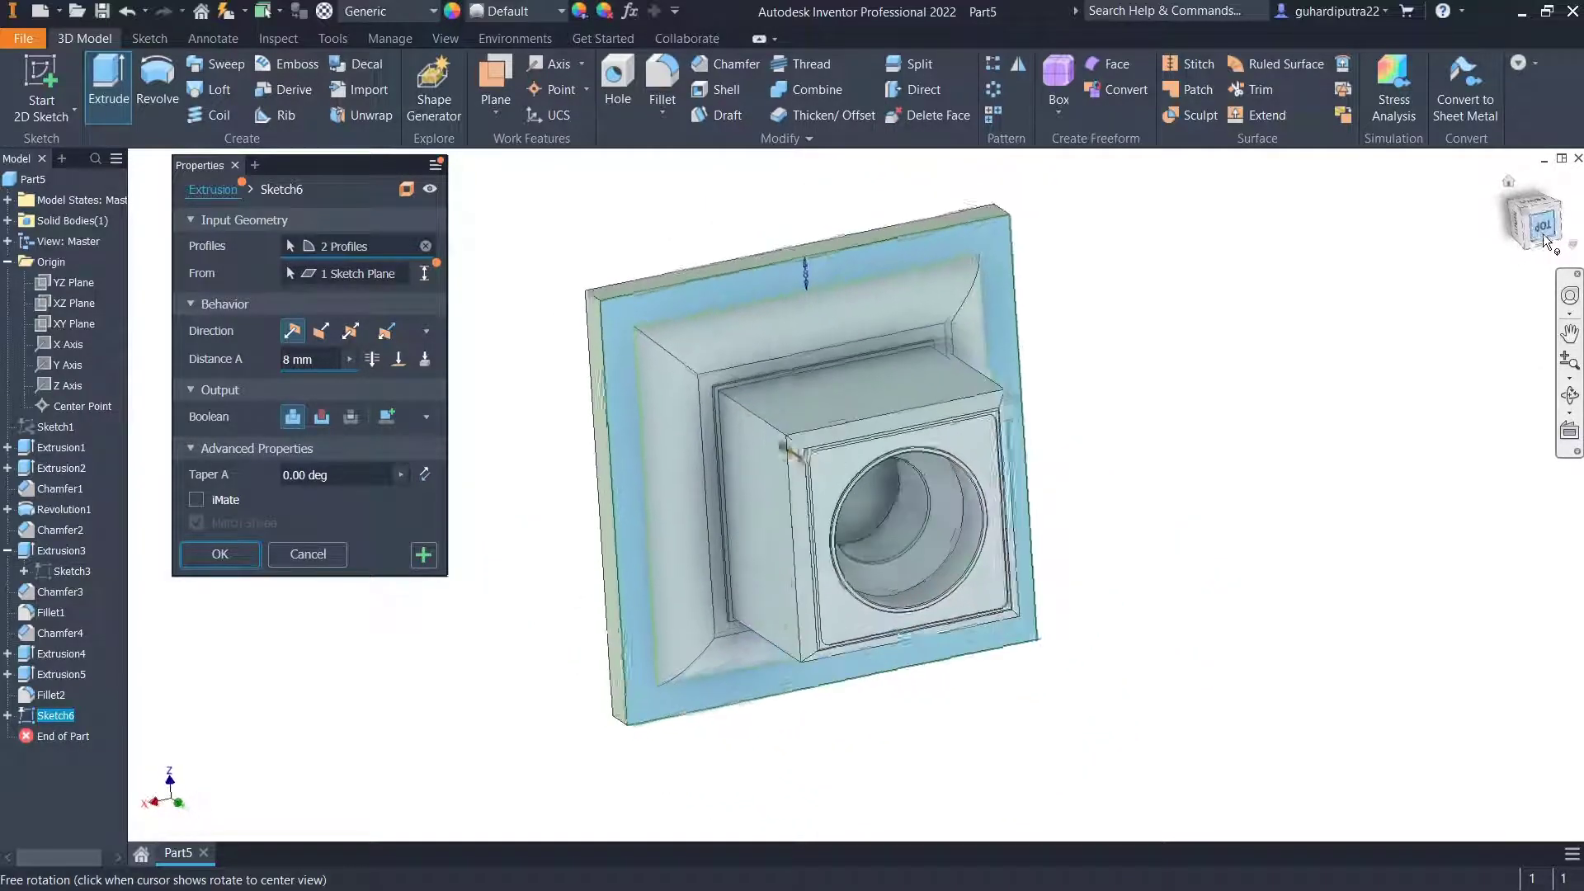
pyautogui.click(1538, 252)
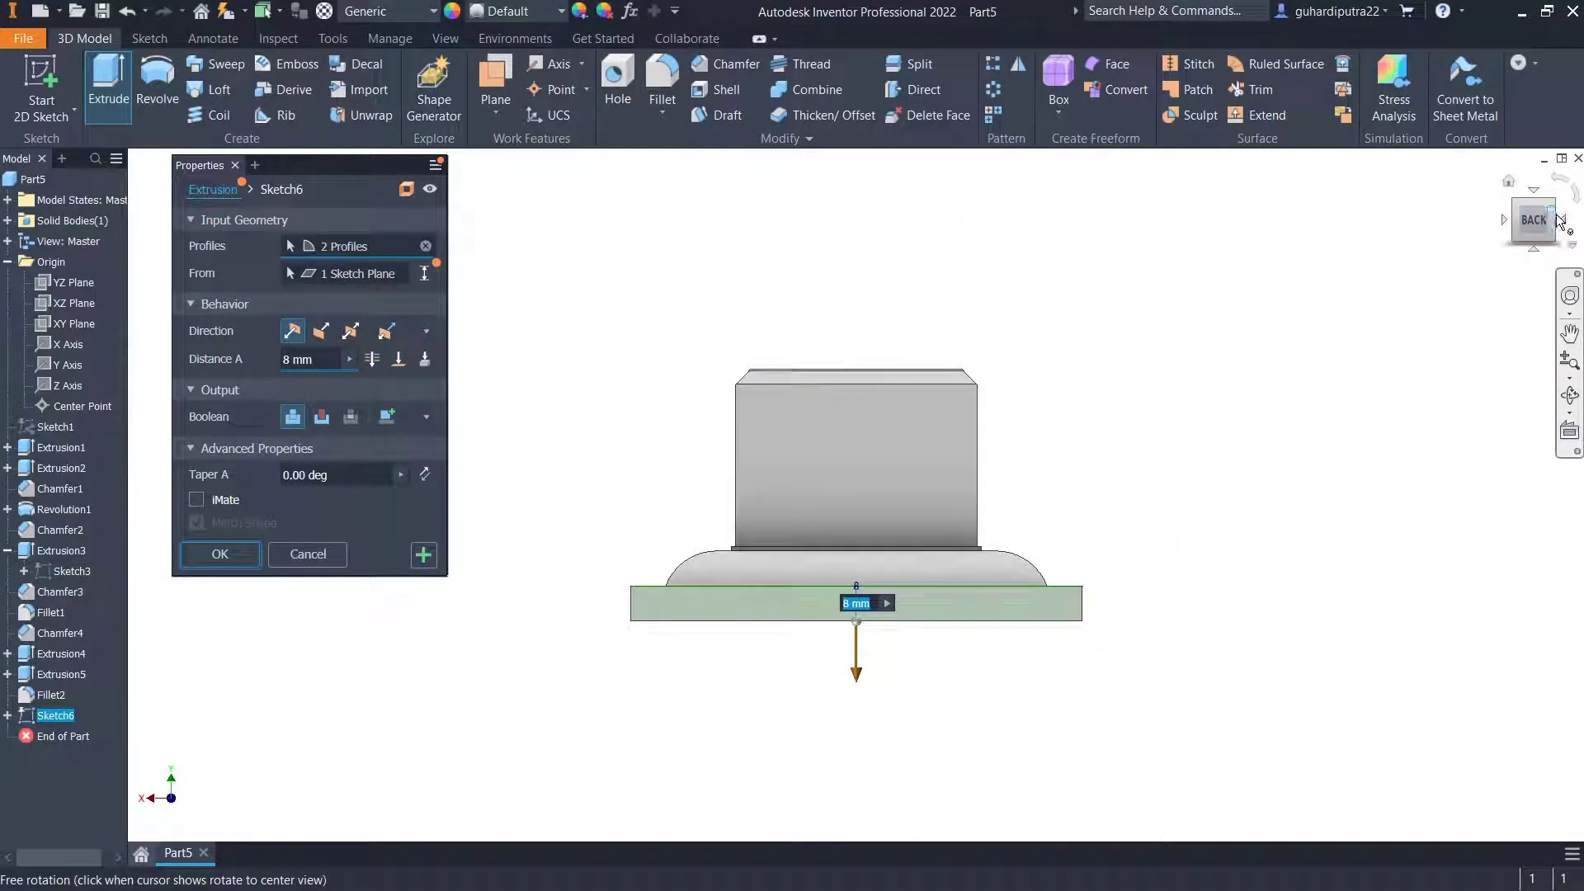
pyautogui.click(1552, 206)
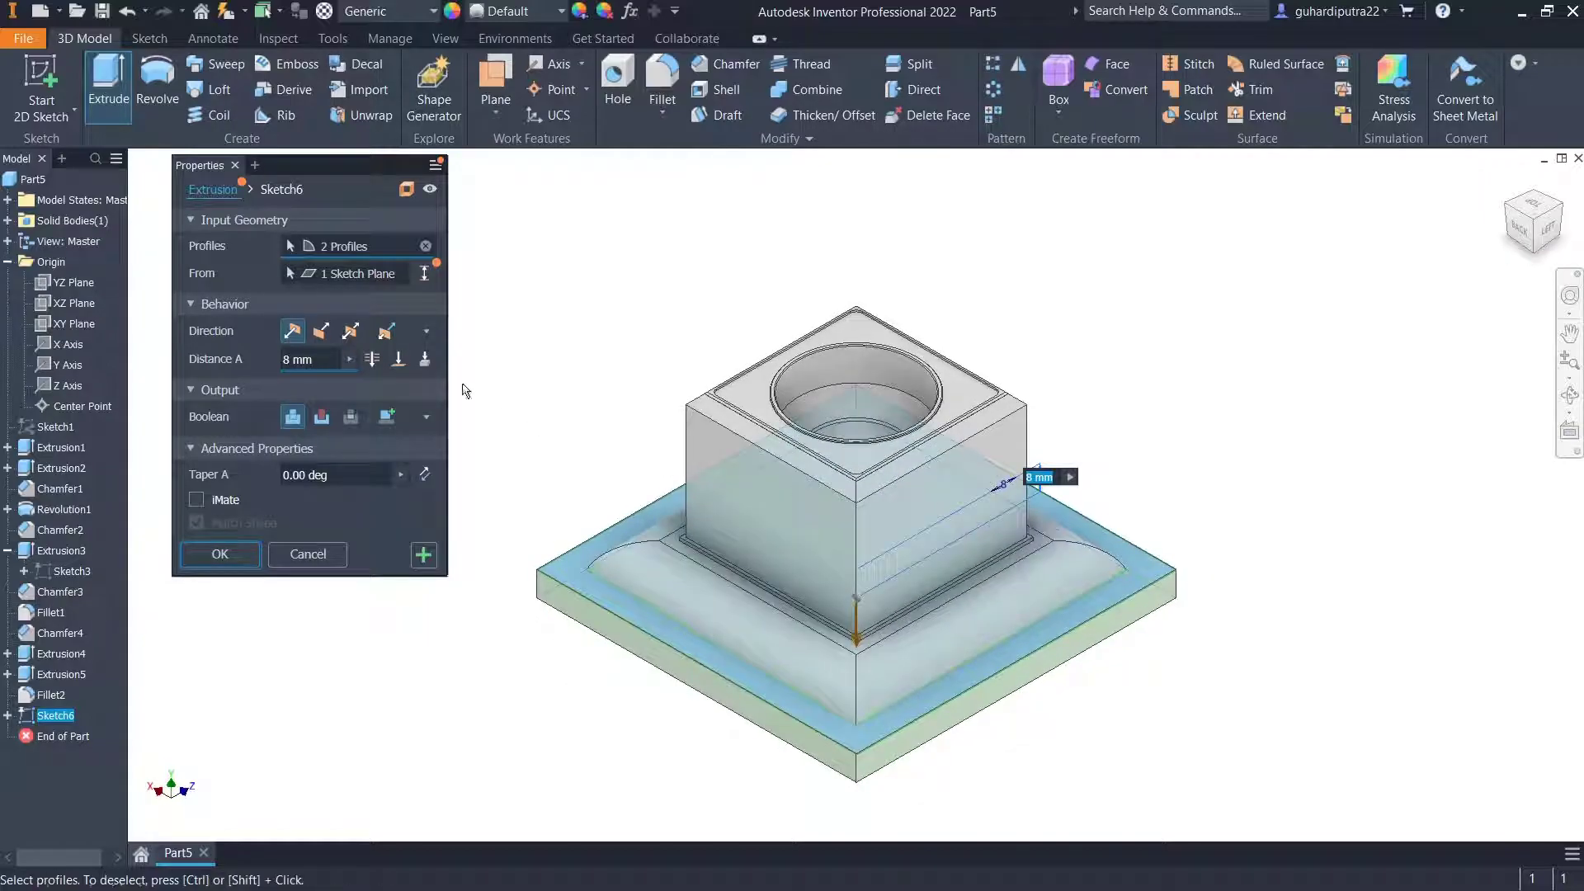
pyautogui.click(217, 554)
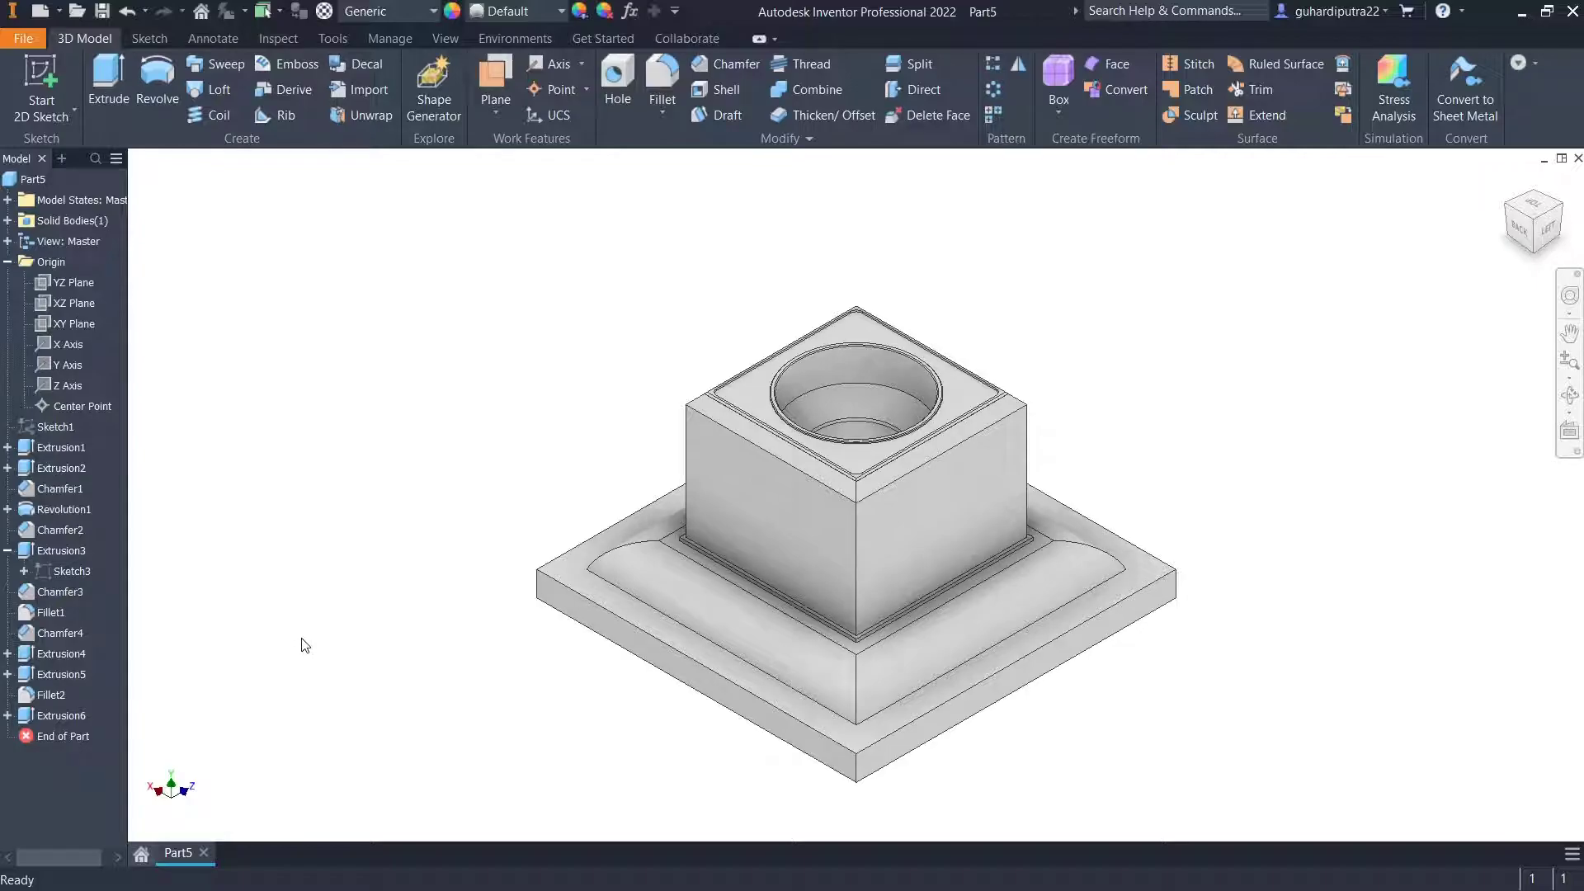
# Fillet the four upper outer edges of the bottom plate with a 6 mm radius in the Inverted style.
pyautogui.click(664, 92)
pyautogui.click(415, 279)
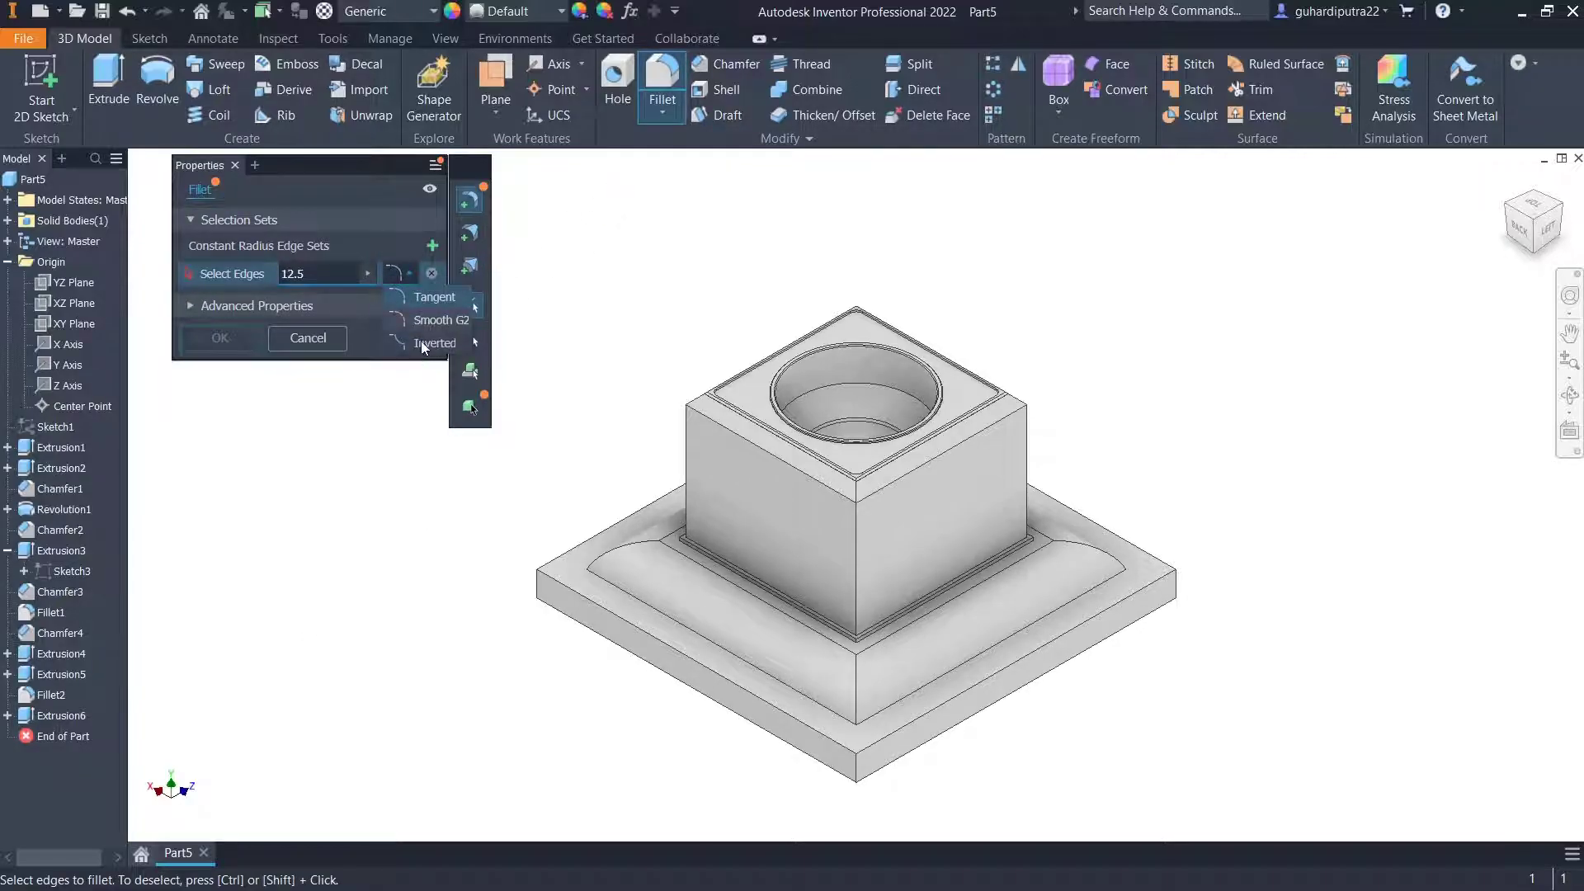
pyautogui.click(426, 343)
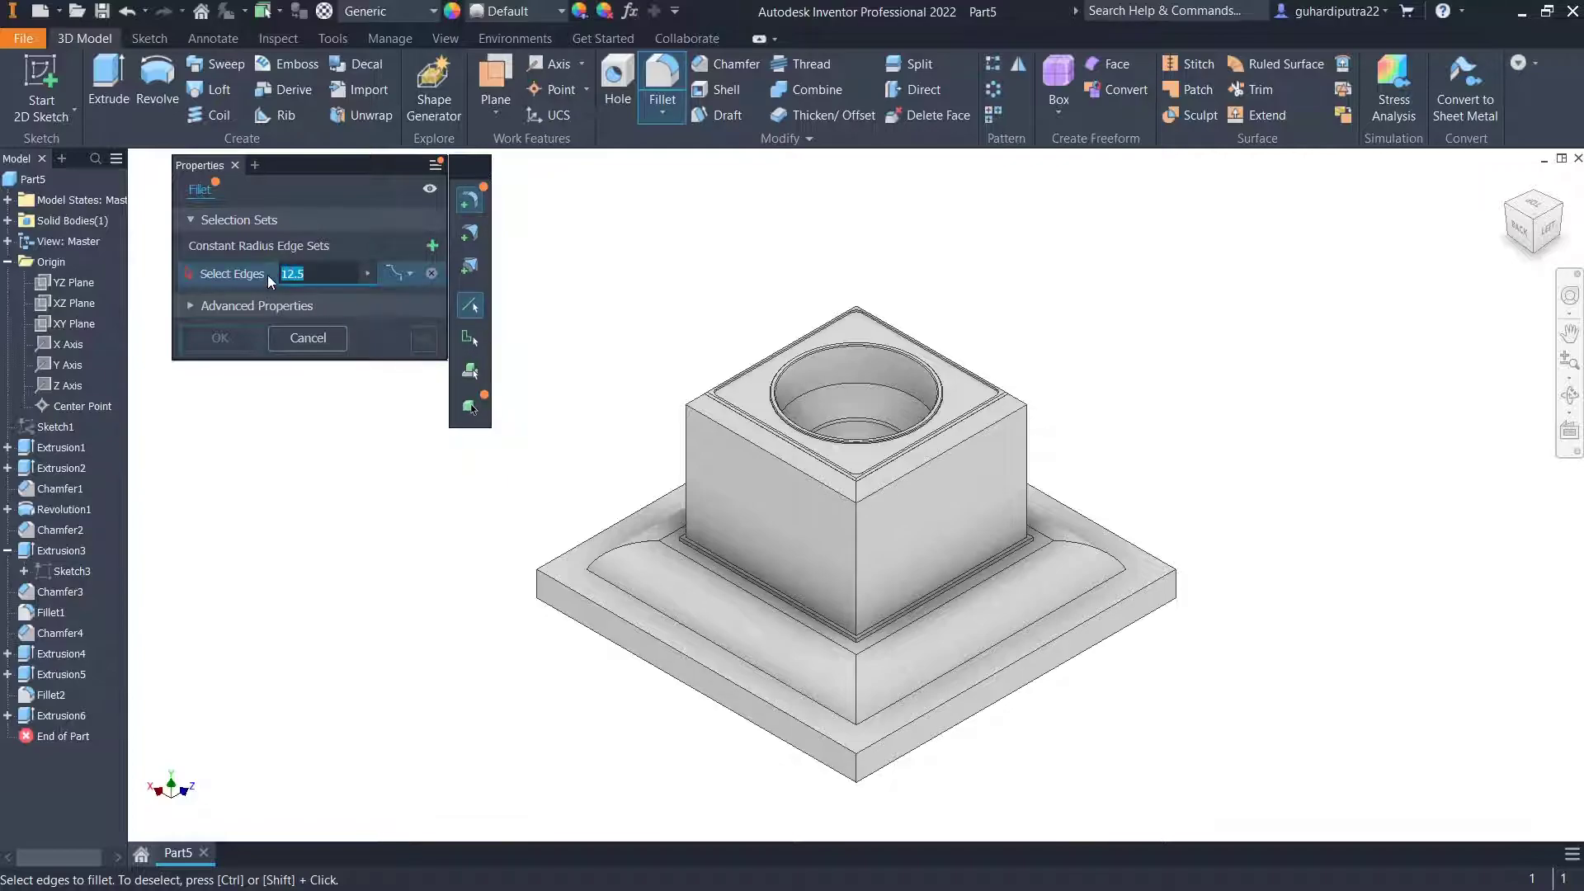
pyautogui.write('6')
pyautogui.scroll(-3, 853, 768)
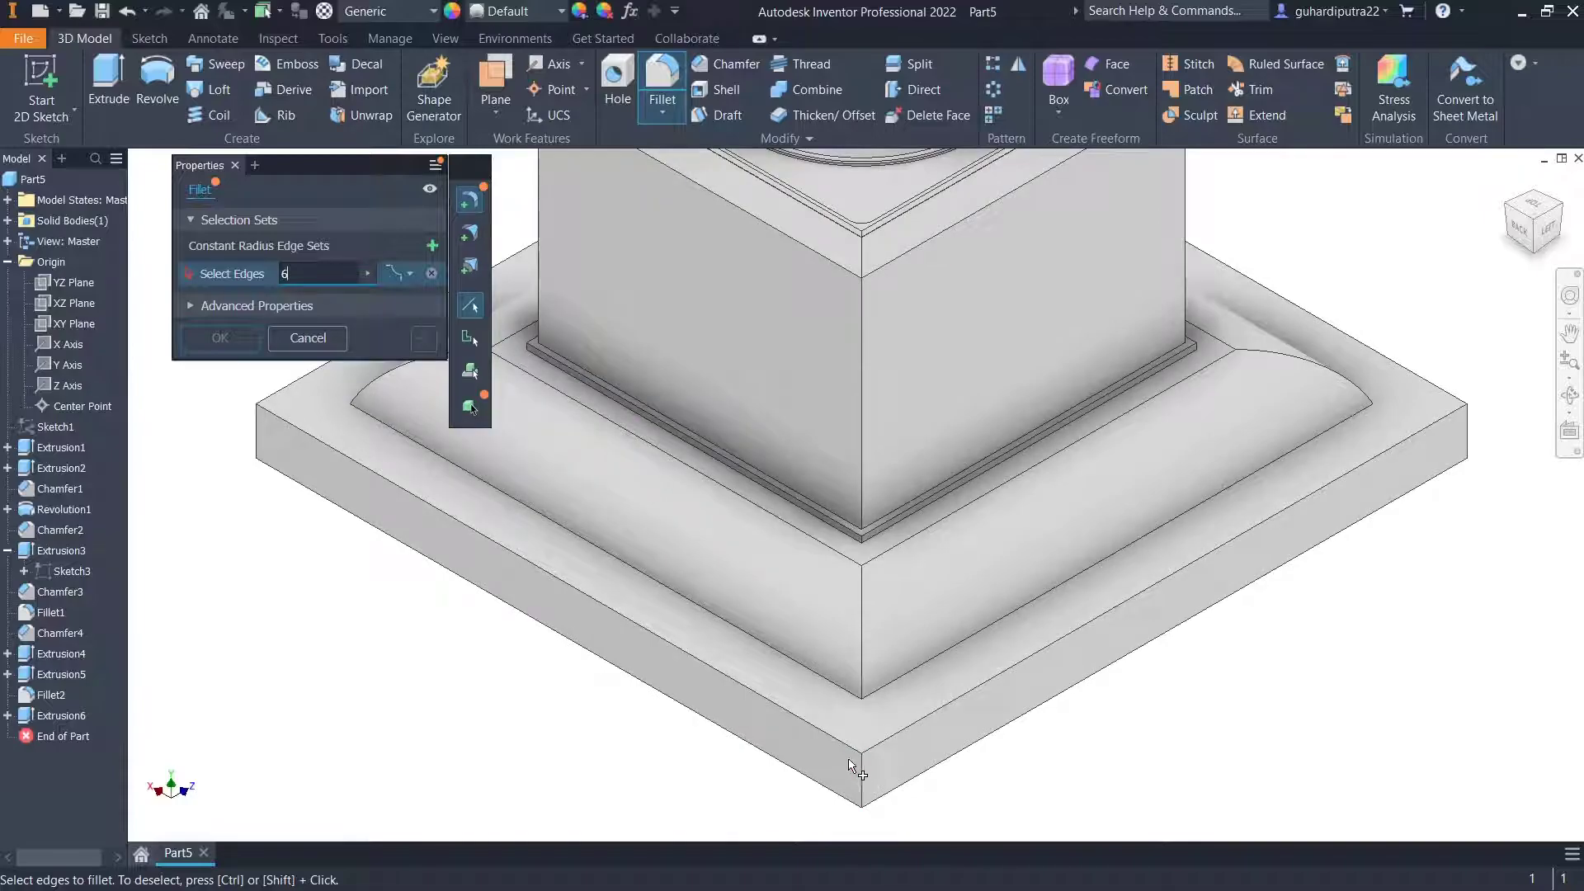
pyautogui.click(849, 756)
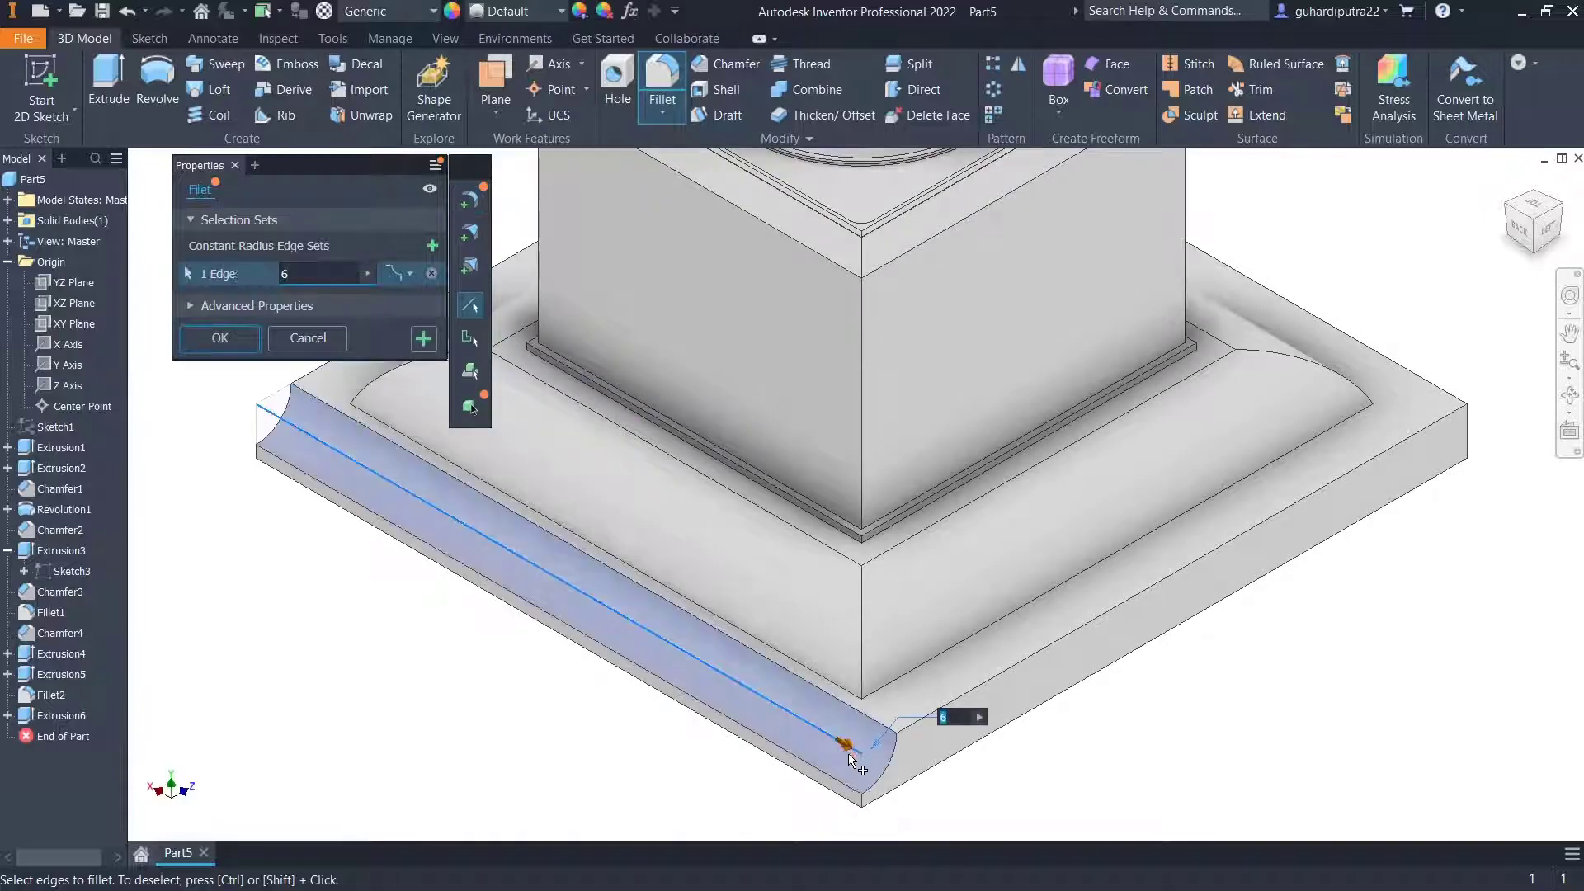
pyautogui.click(1001, 675)
pyautogui.scroll(3, 746, 532)
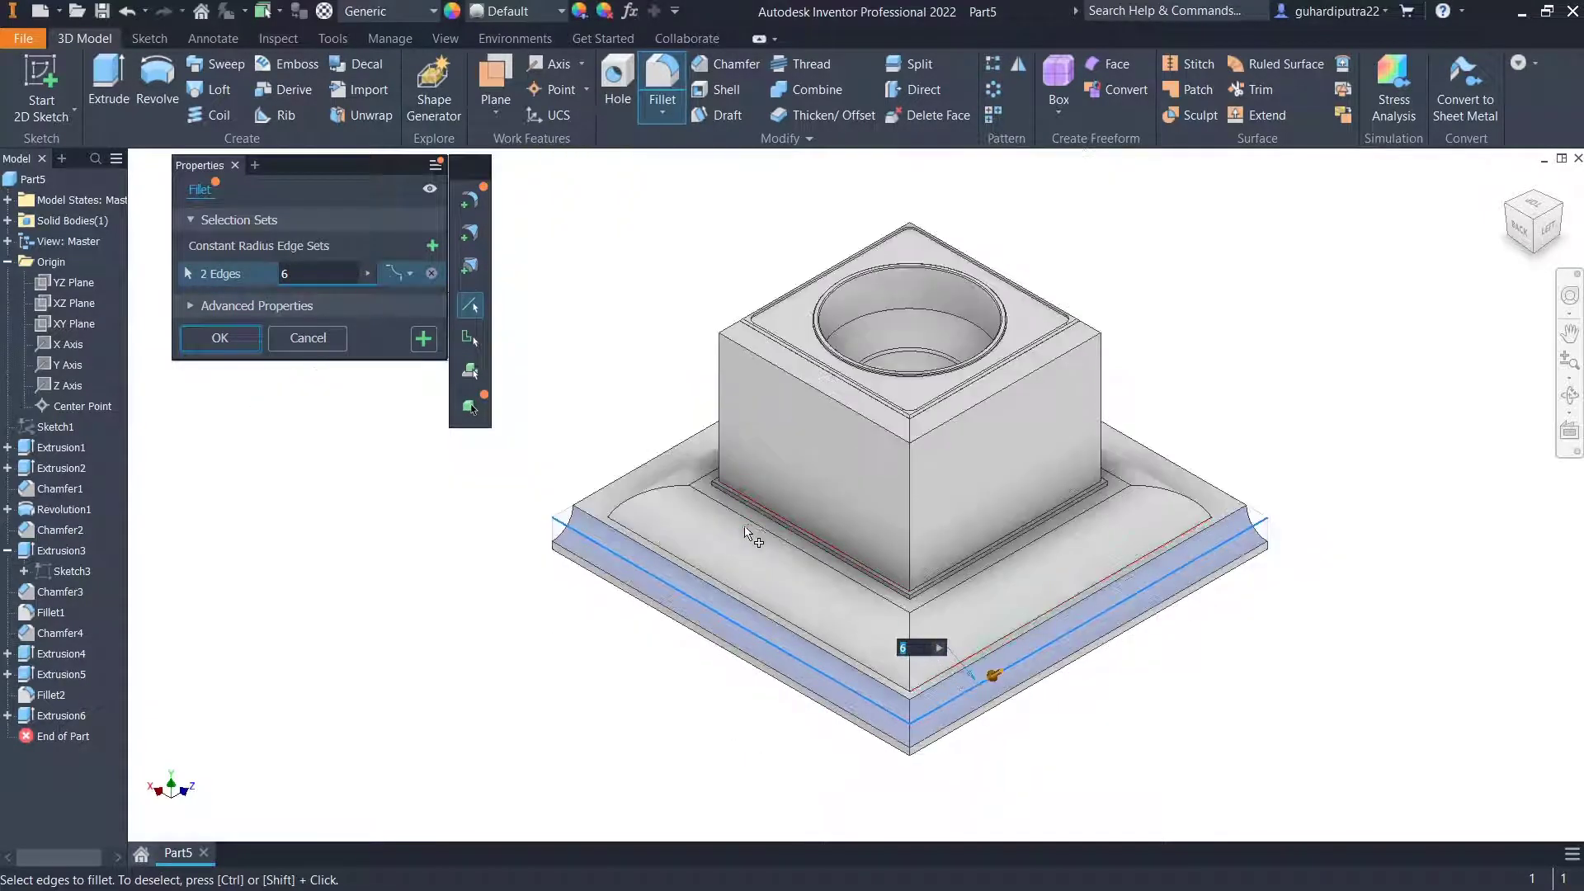
pyautogui.click(1507, 204)
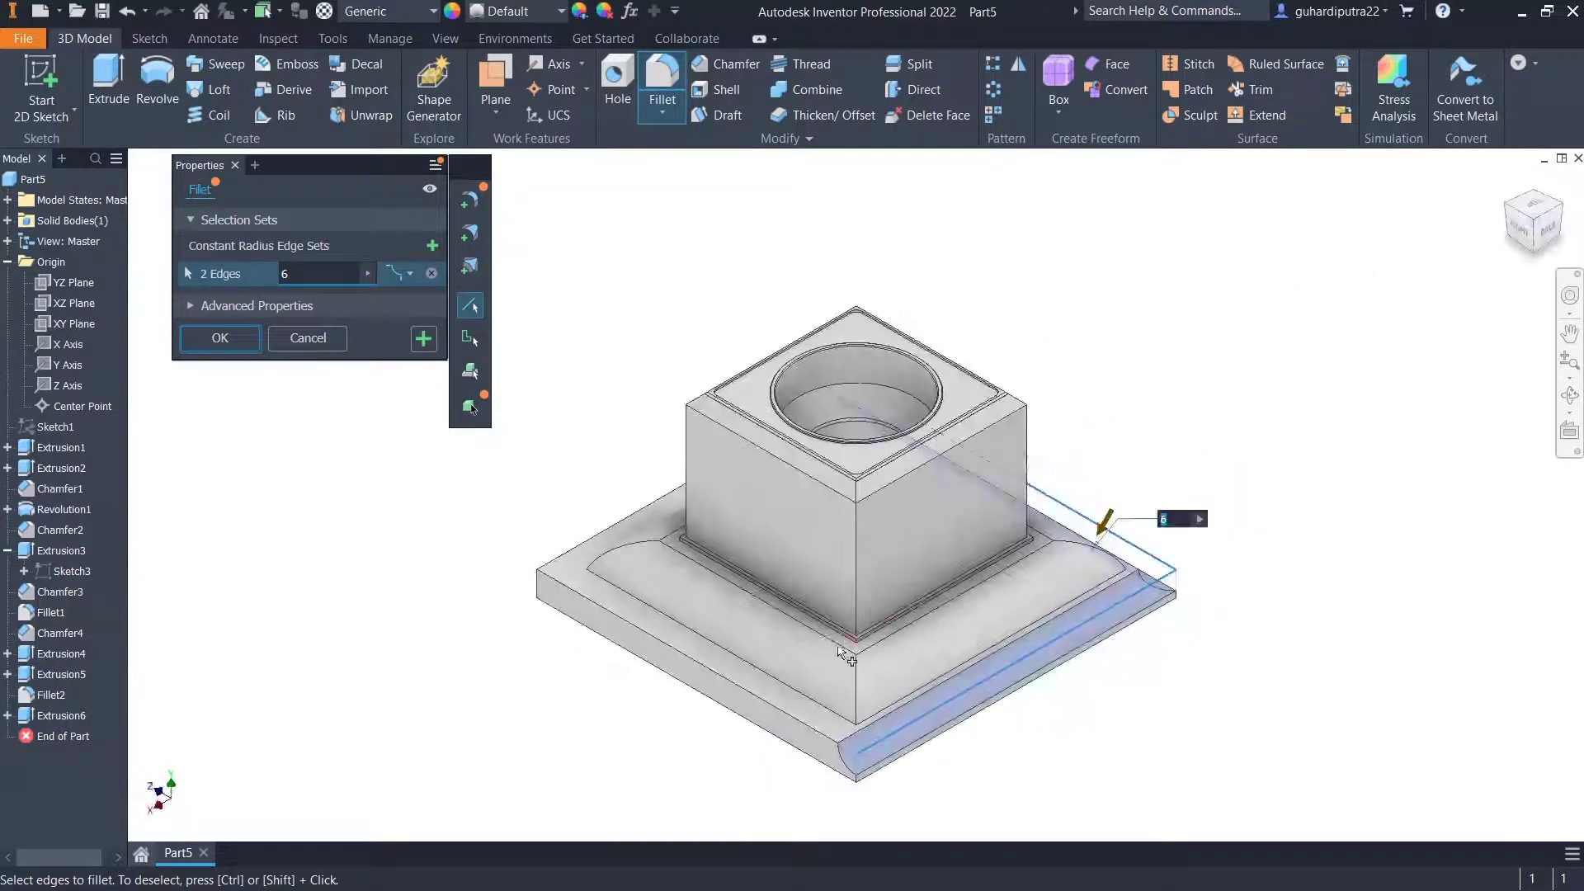
pyautogui.click(776, 711)
pyautogui.click(625, 522)
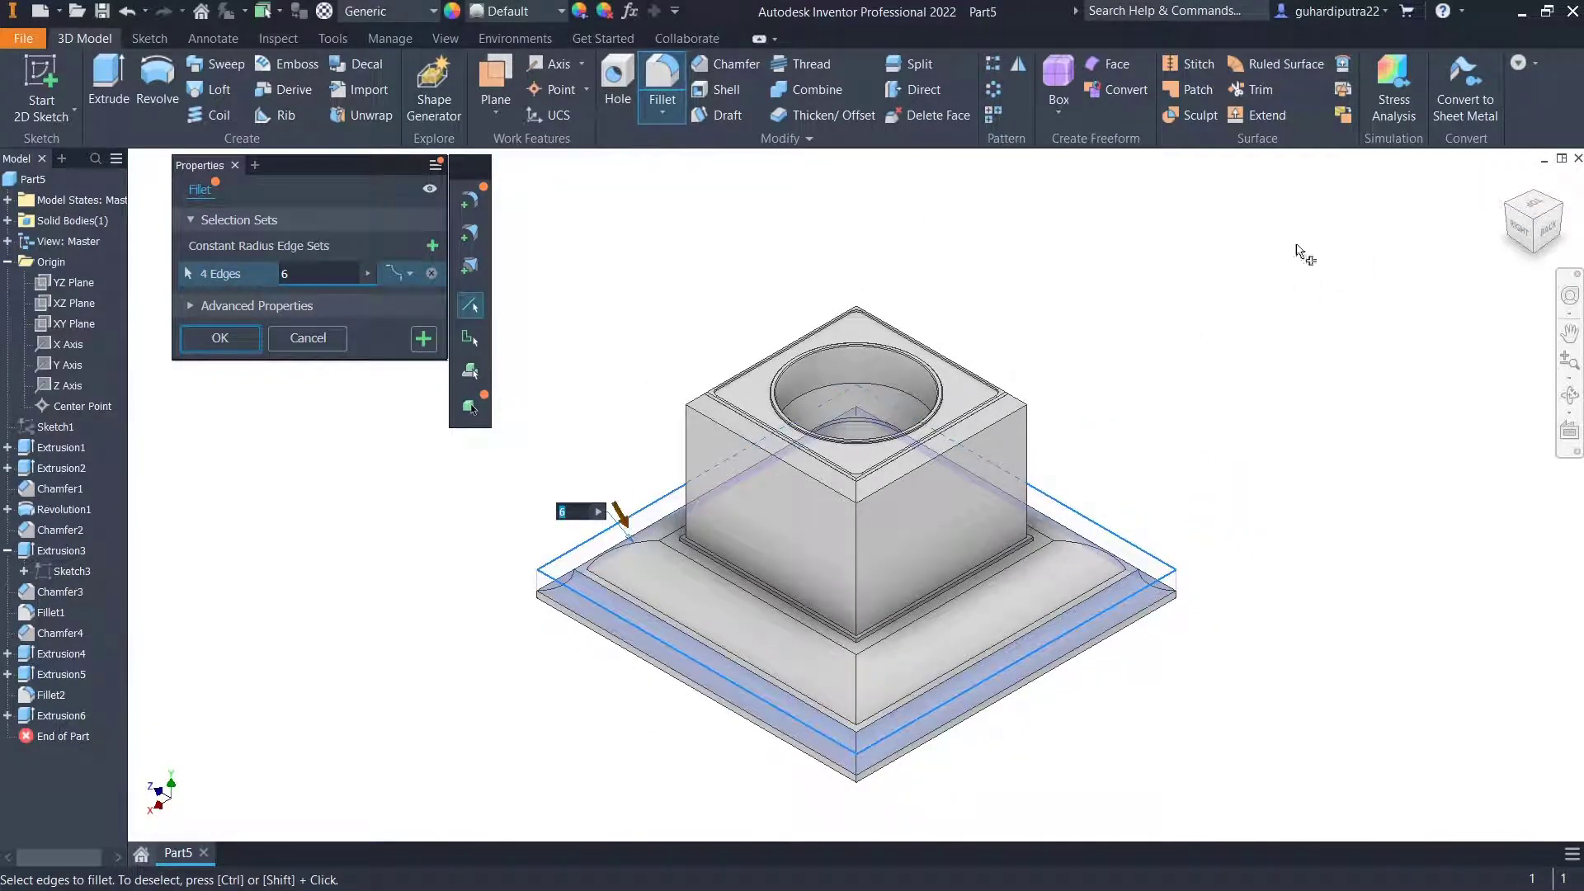
pyautogui.moveTo(1502, 211); pyautogui.dragTo(1375, 325)
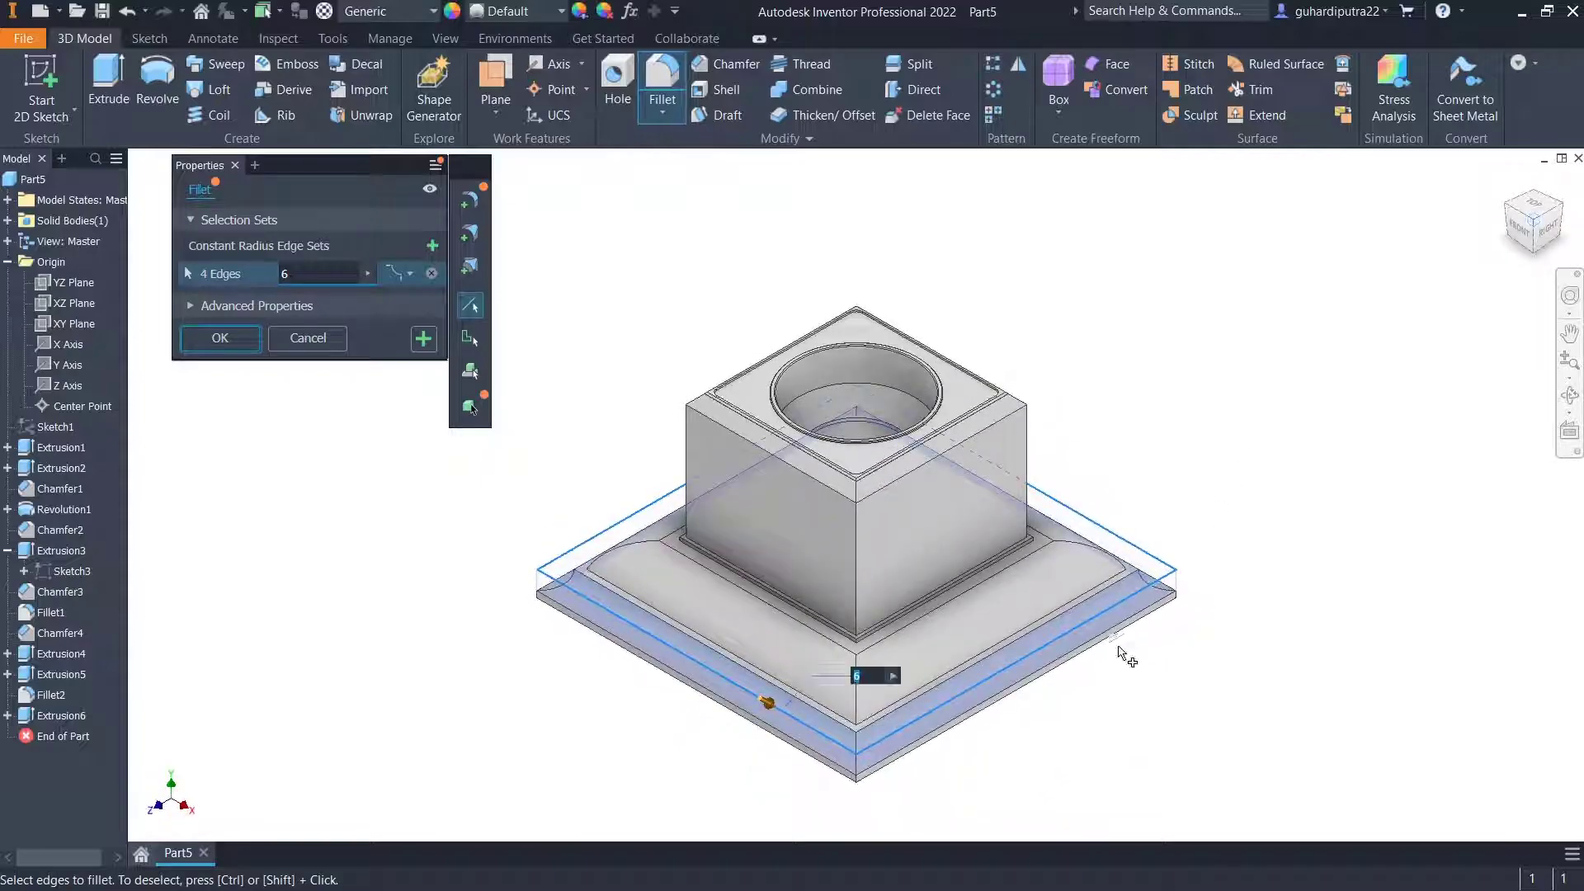
pyautogui.click(220, 339)
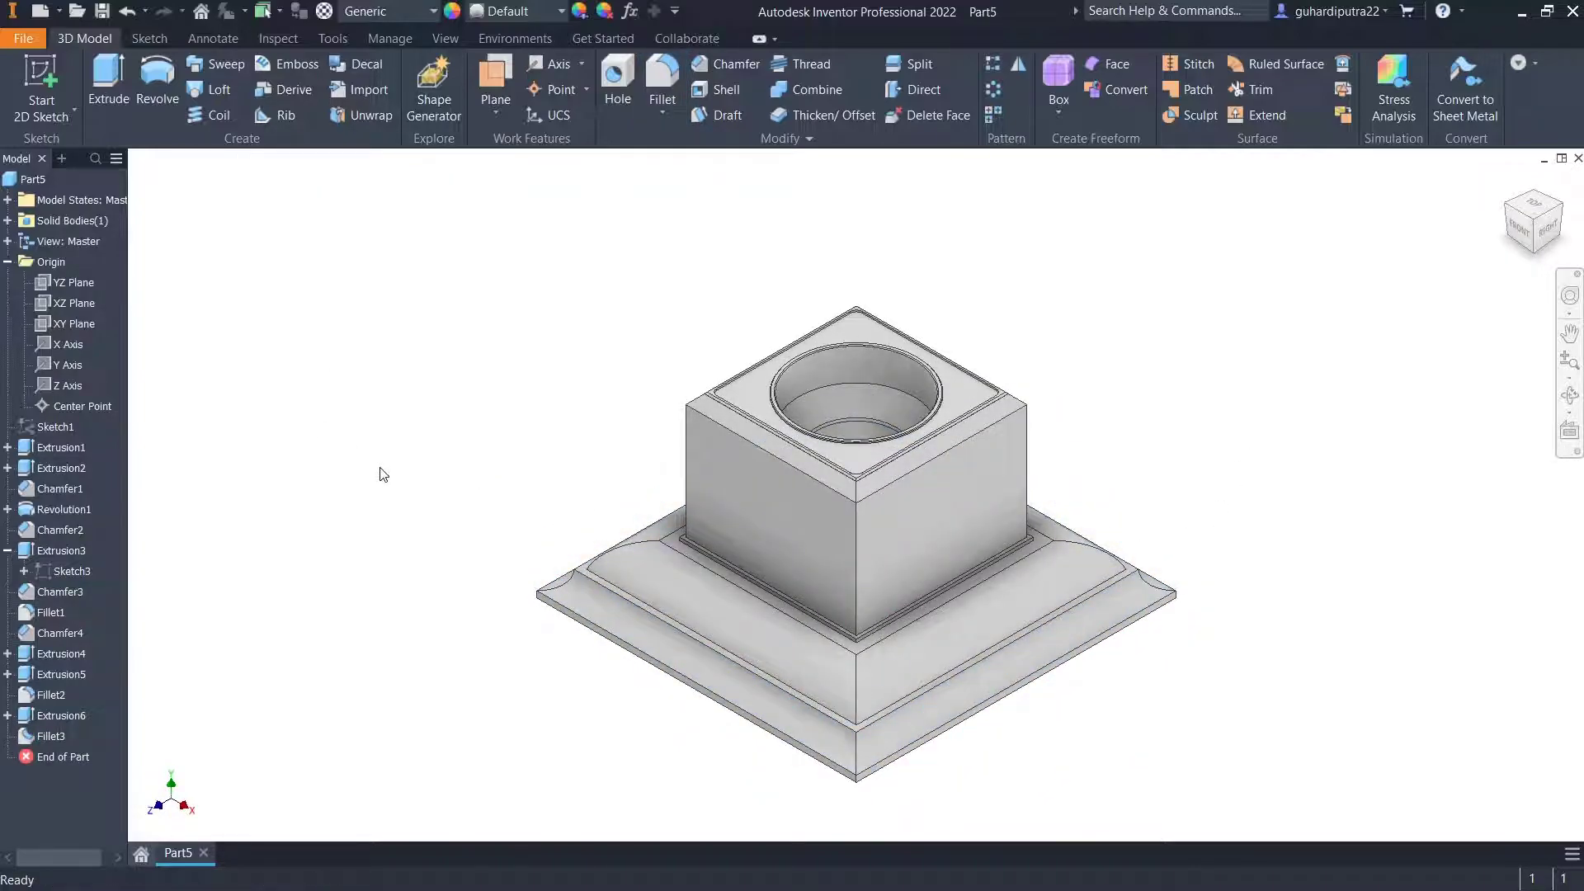
# Fillet the four edges where the bottom plate's concave sides meet its narrow upper ledge with a 1 mm radius.
pyautogui.moveTo(627, 536); pyautogui.dragTo(641, 487, button='middle')
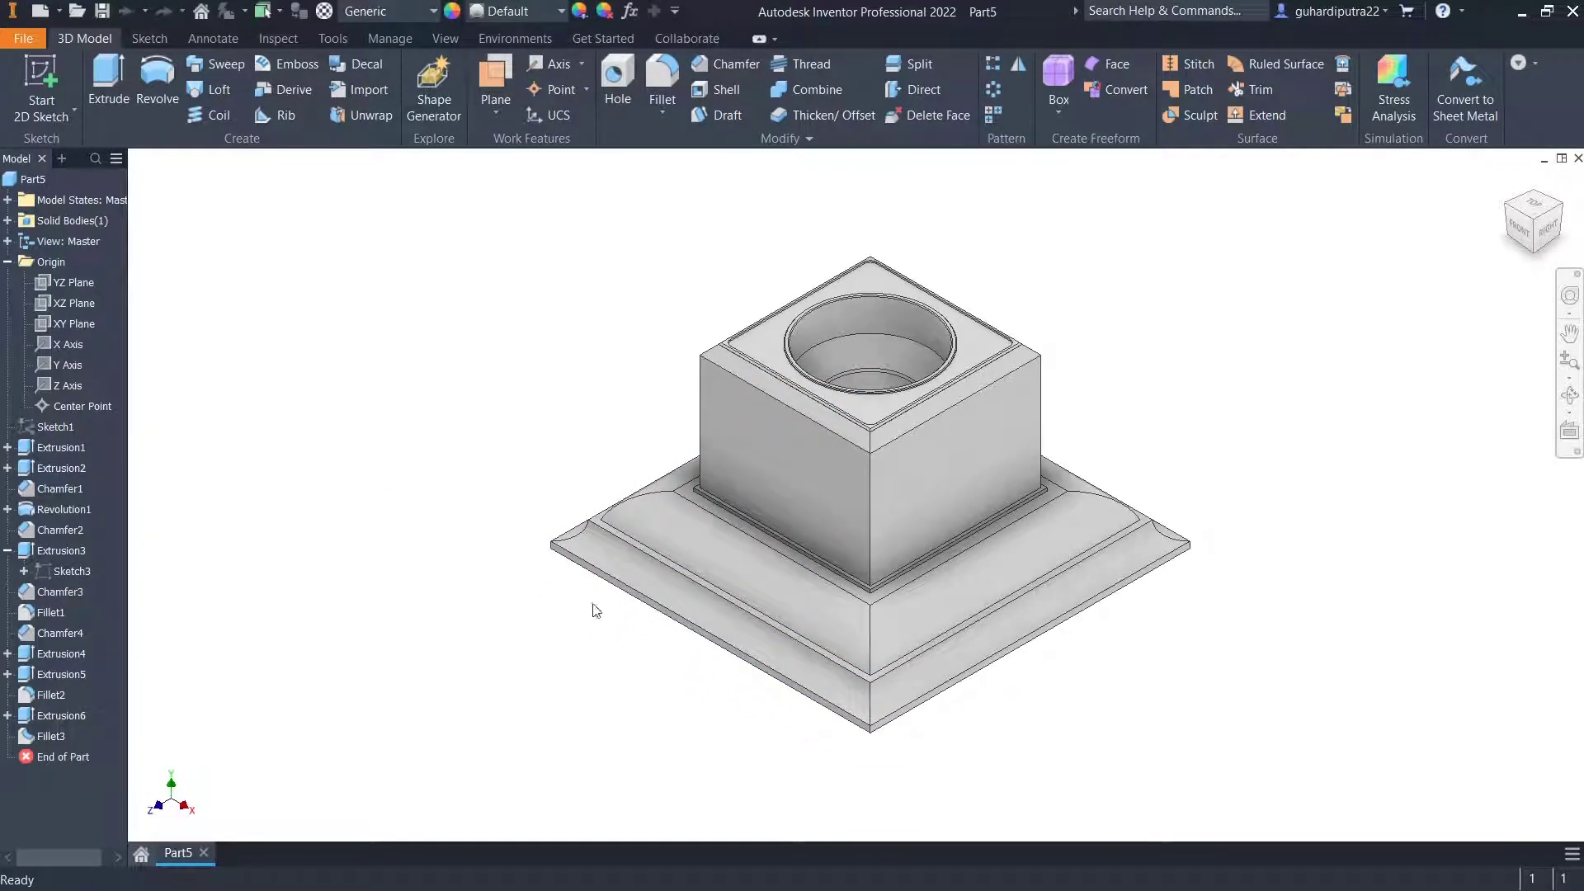
pyautogui.click(670, 86)
pyautogui.write('1')
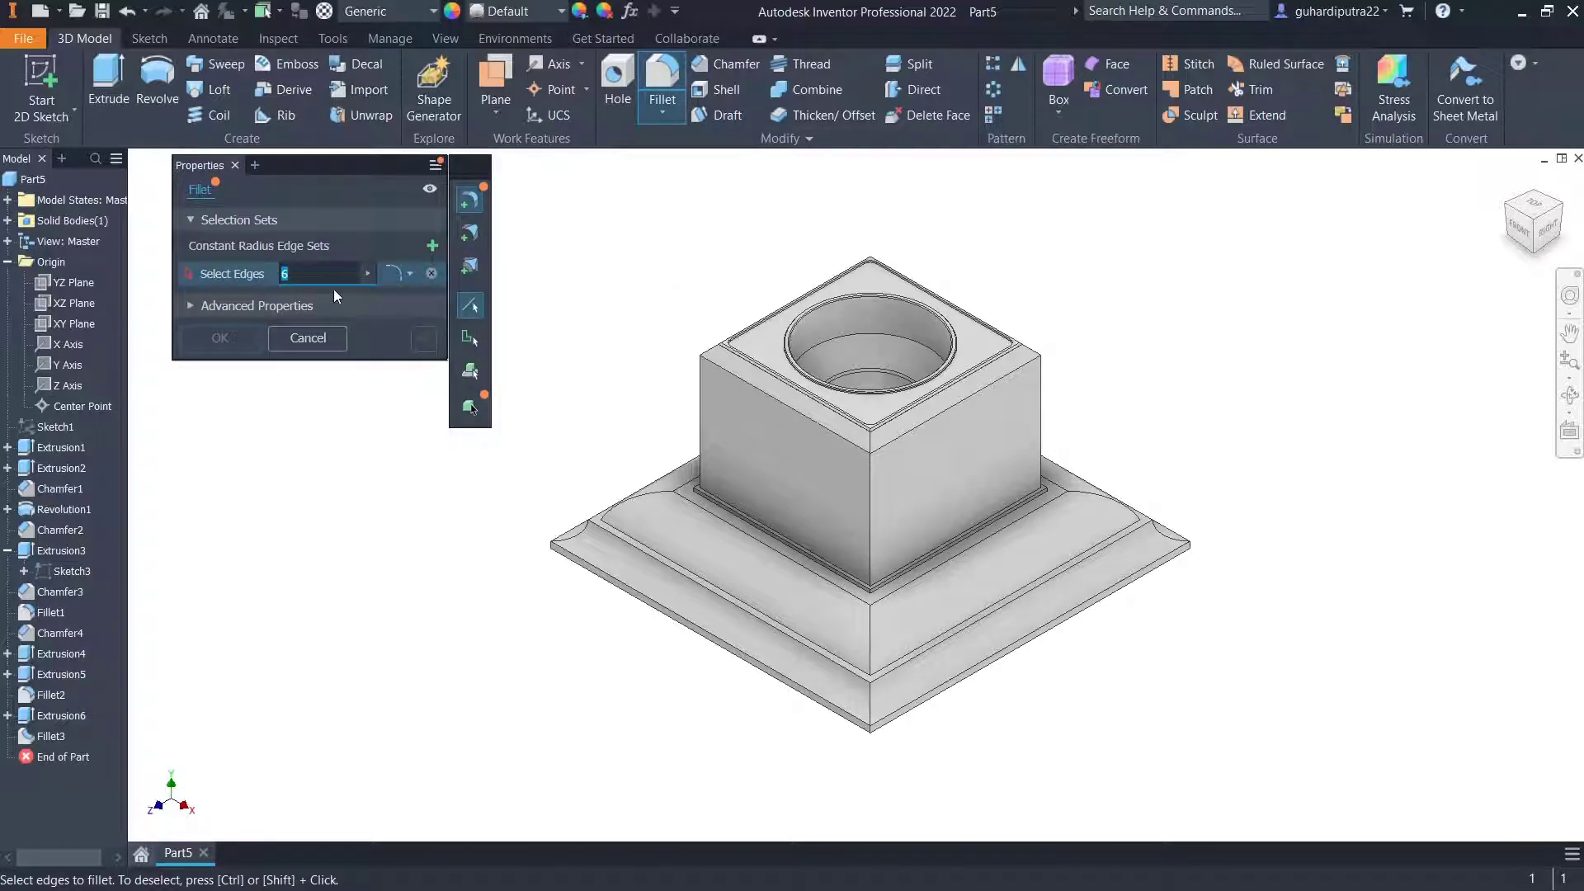
pyautogui.scroll(-3, 598, 536)
pyautogui.click(603, 525)
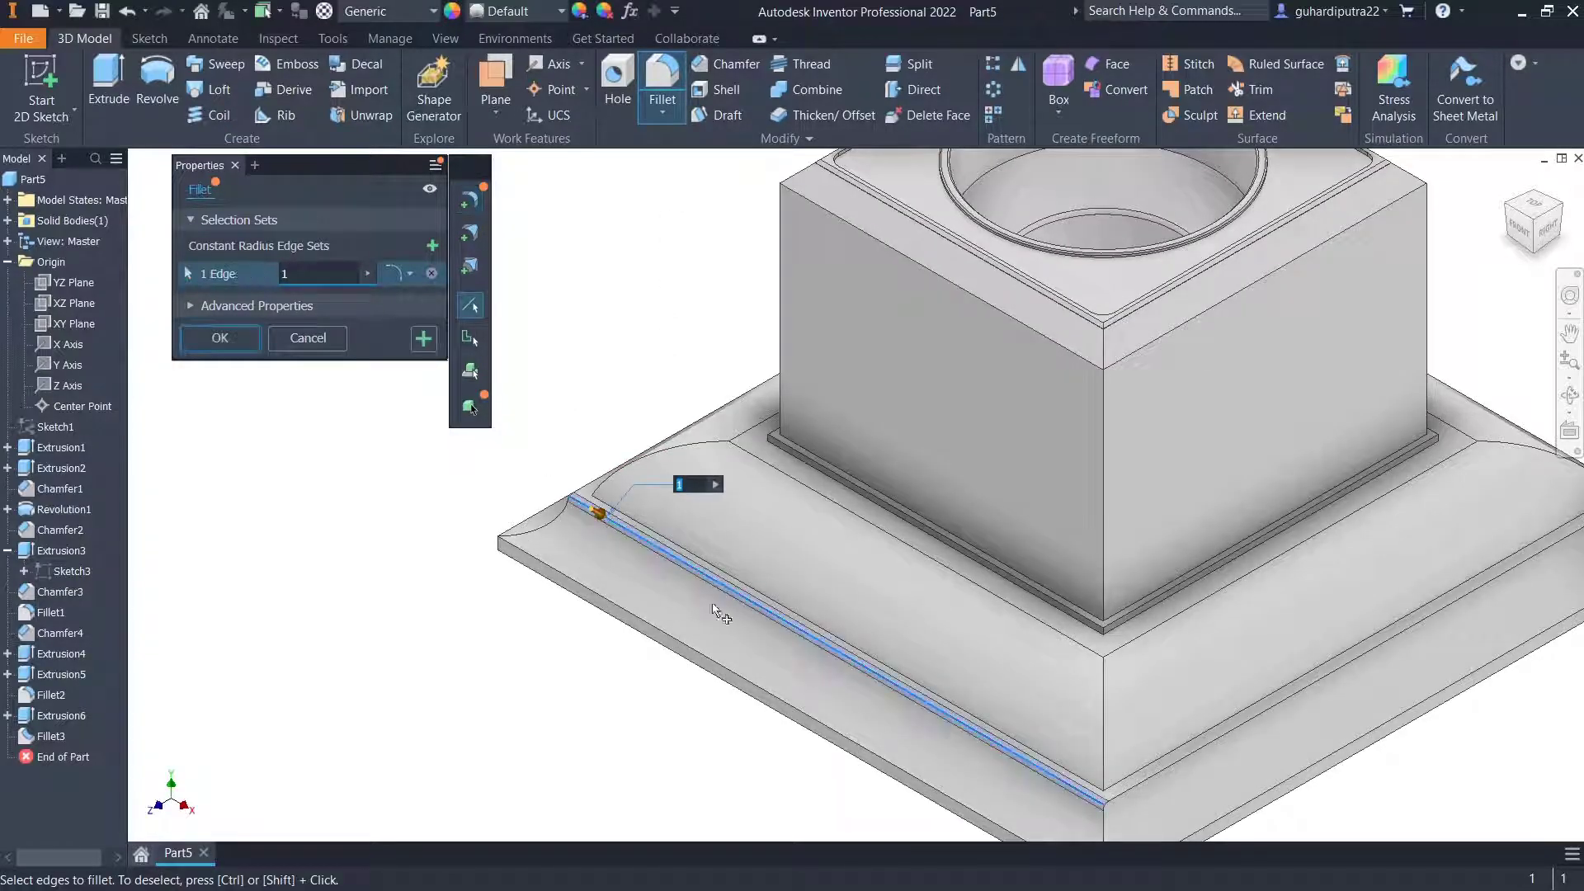
pyautogui.click(1170, 774)
pyautogui.scroll(3, 1196, 730)
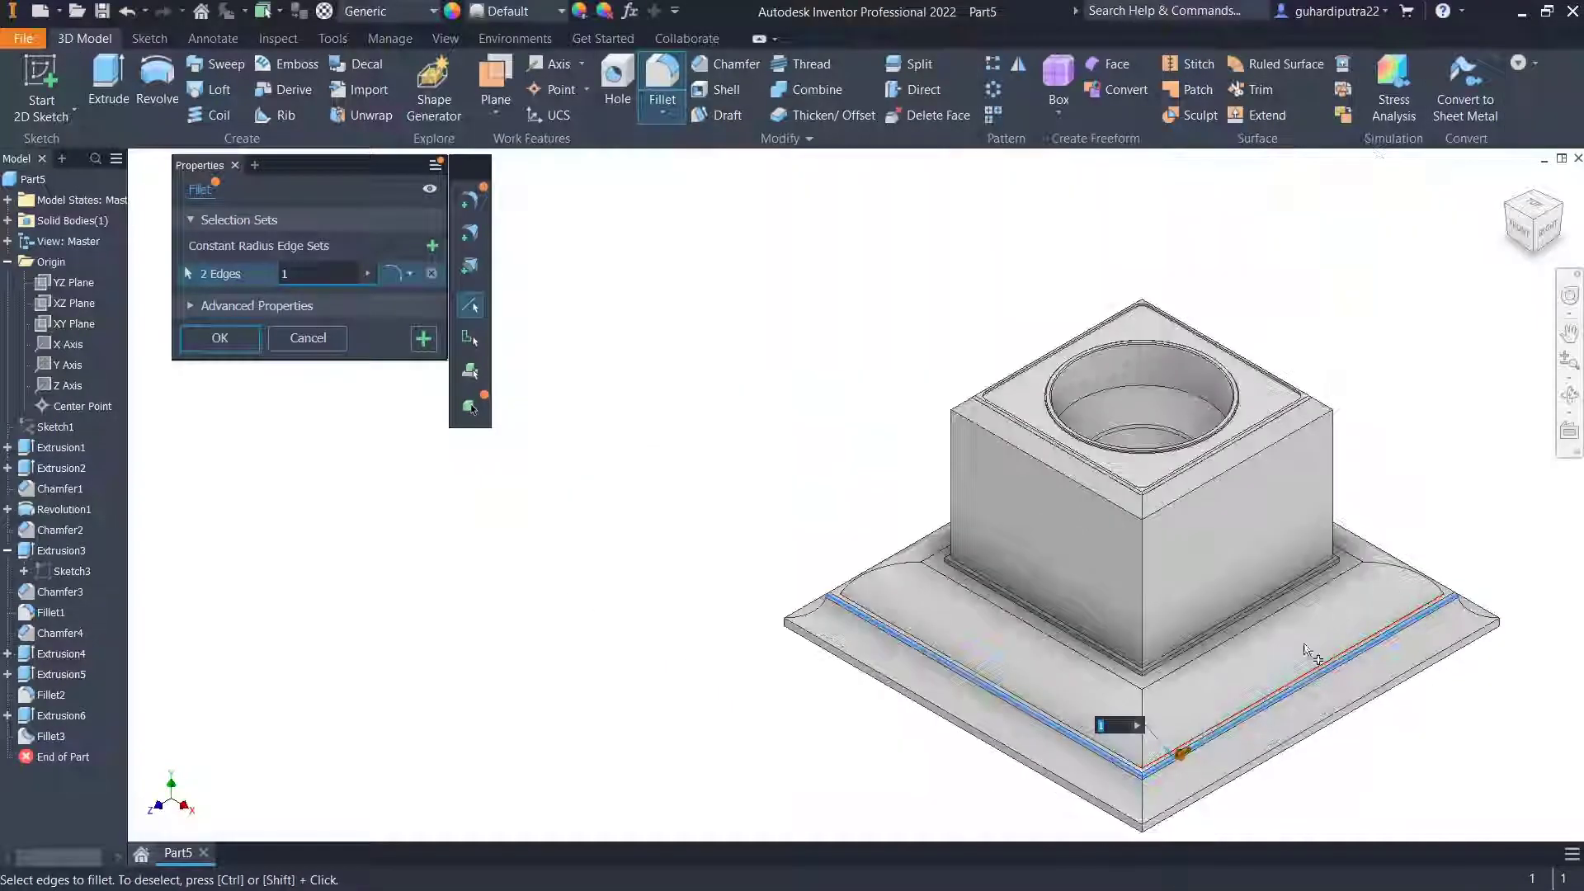
pyautogui.moveTo(1562, 209); pyautogui.dragTo(1560, 238)
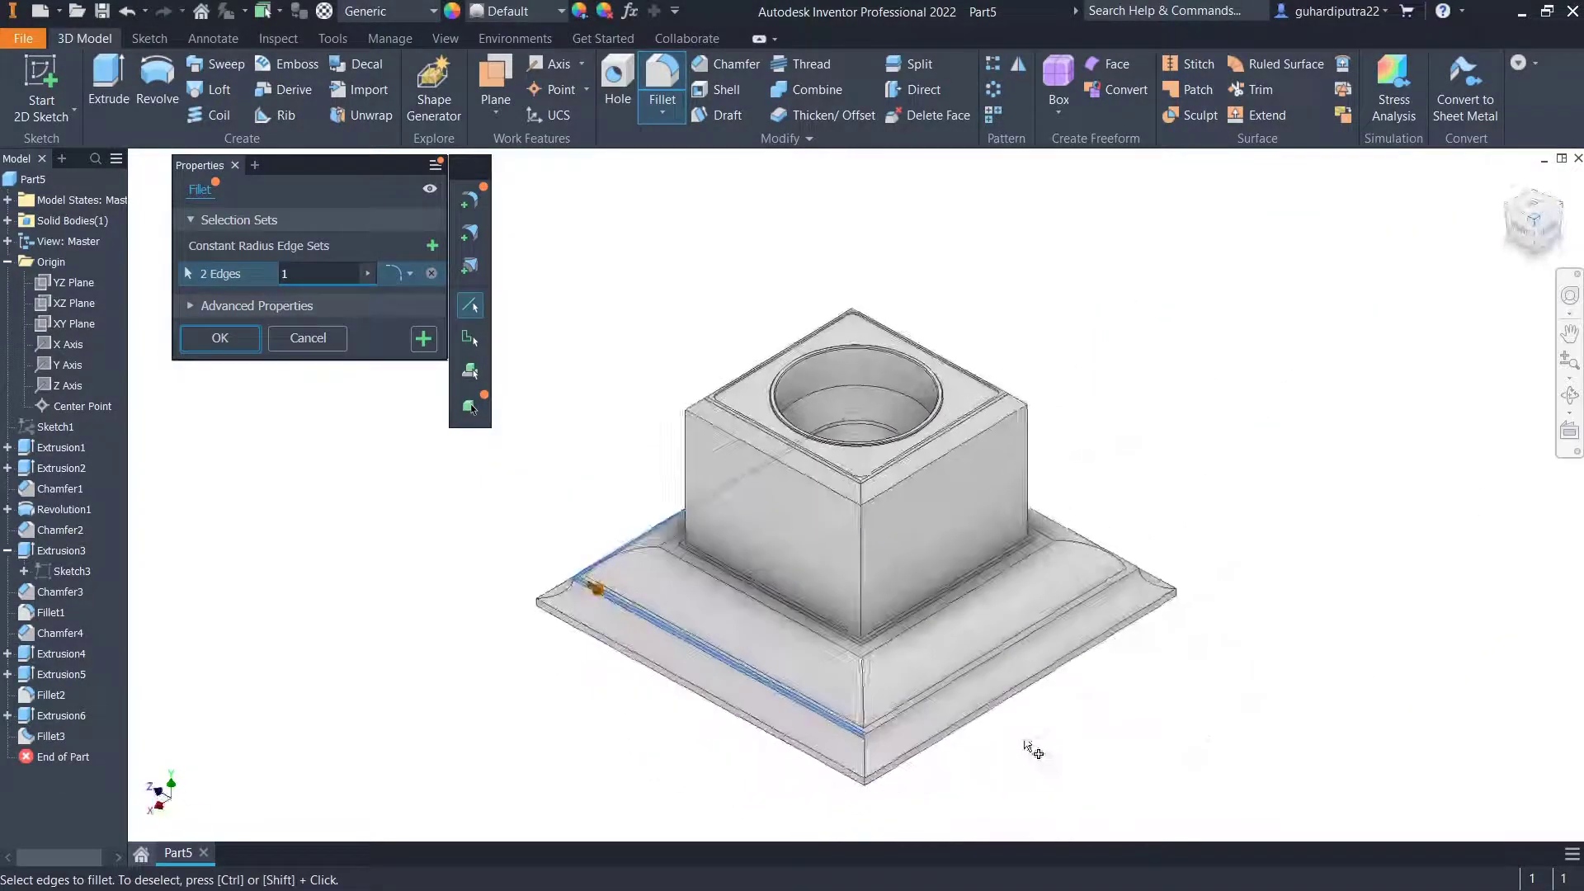
pyautogui.scroll(-4, 940, 740)
pyautogui.click(753, 666)
pyautogui.scroll(4, 891, 648)
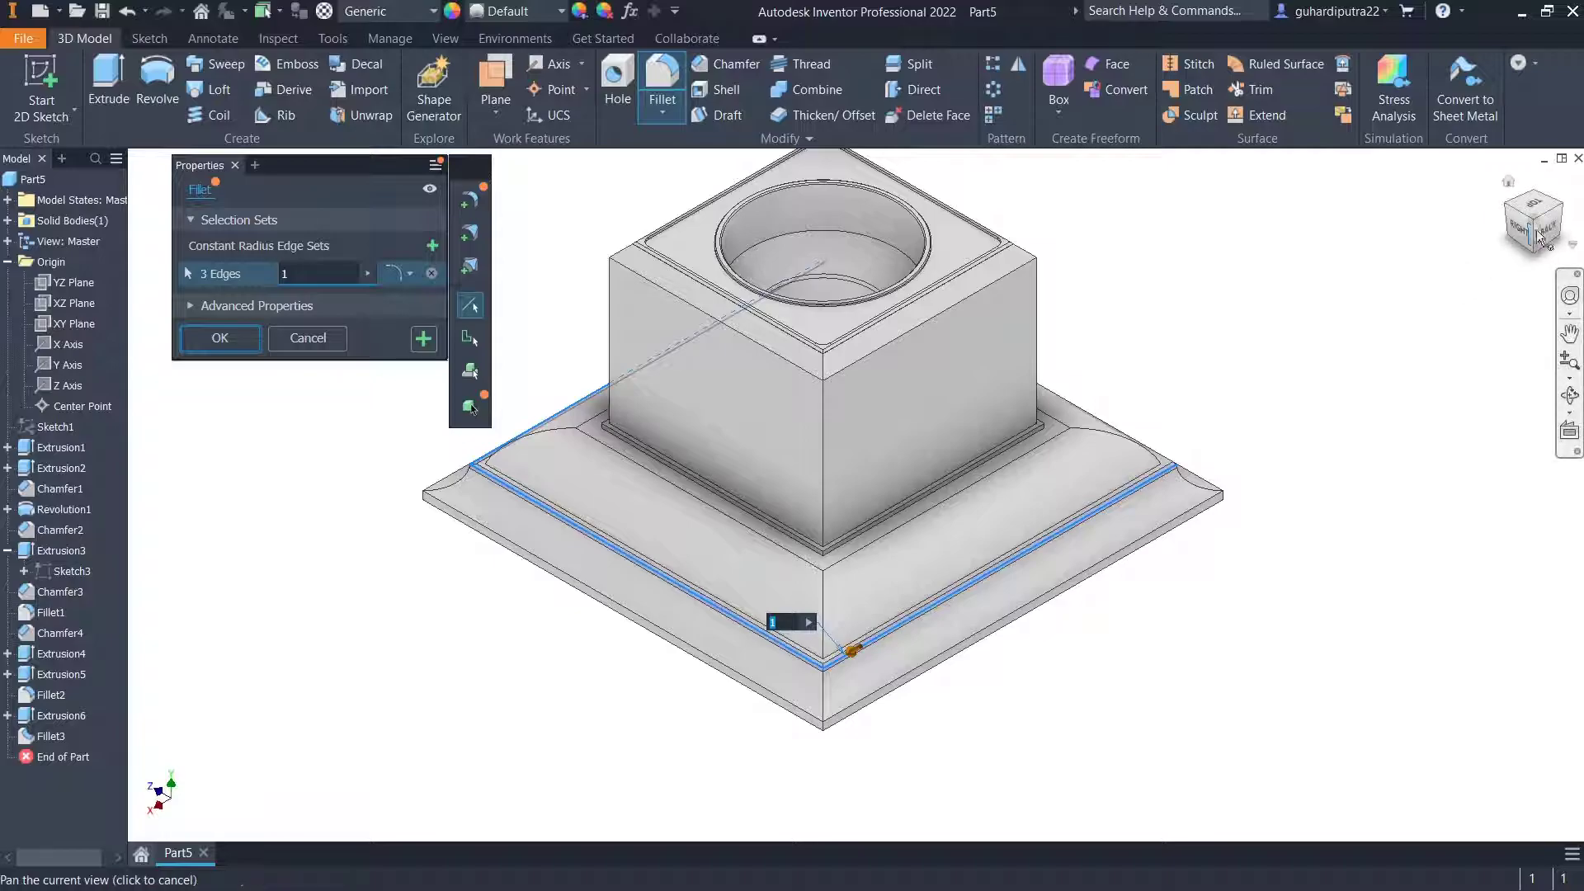
pyautogui.click(1561, 209)
pyautogui.scroll(-5, 932, 714)
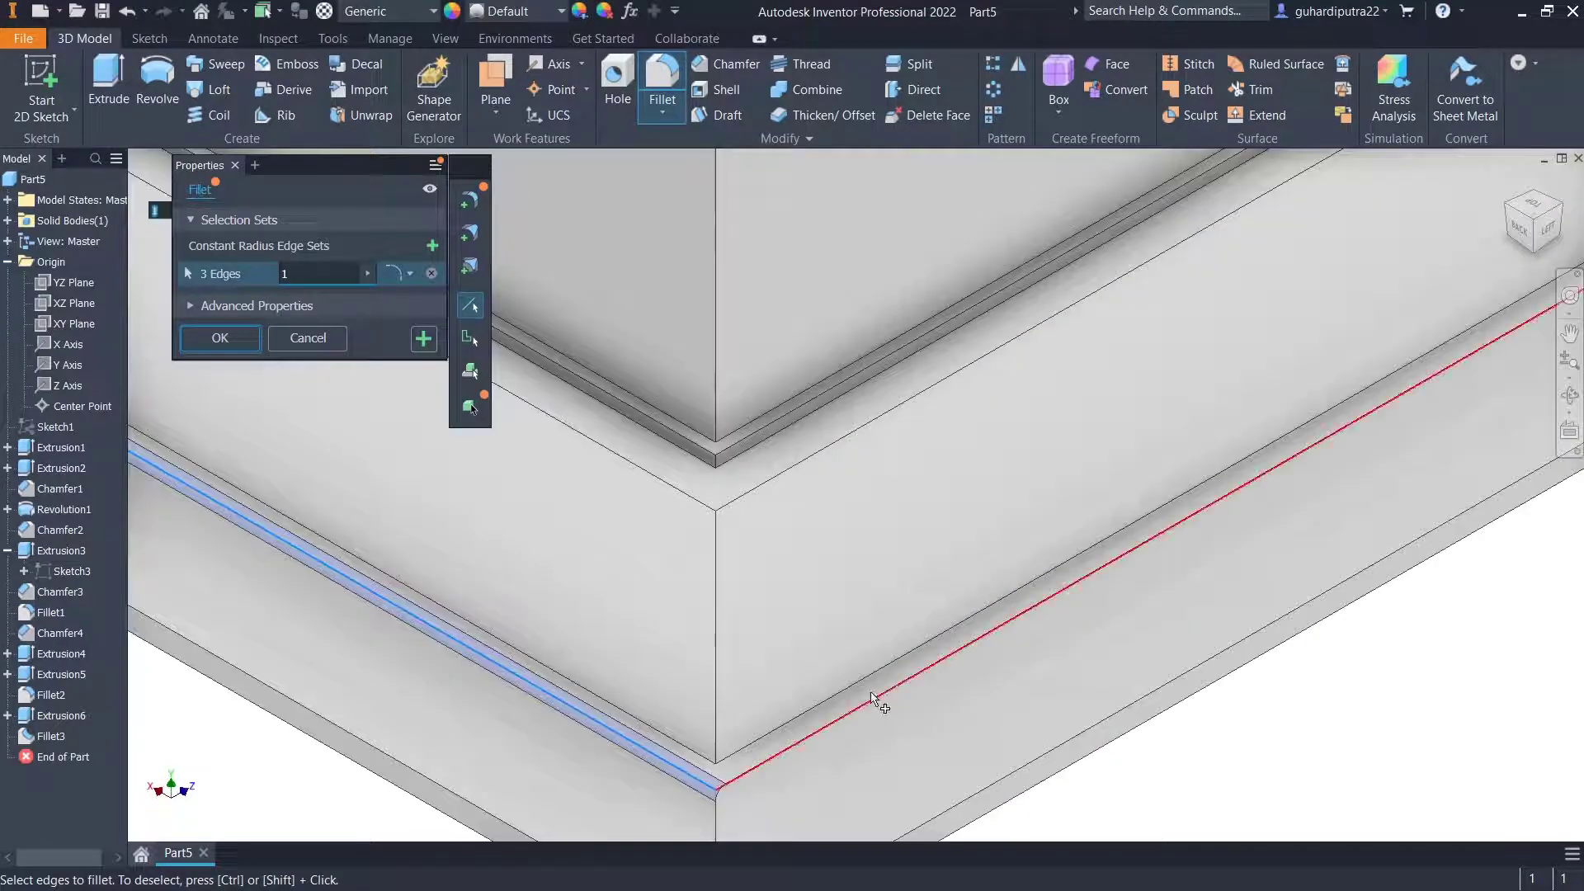
pyautogui.click(876, 703)
pyautogui.scroll(2, 907, 703)
pyautogui.scroll(3, 957, 702)
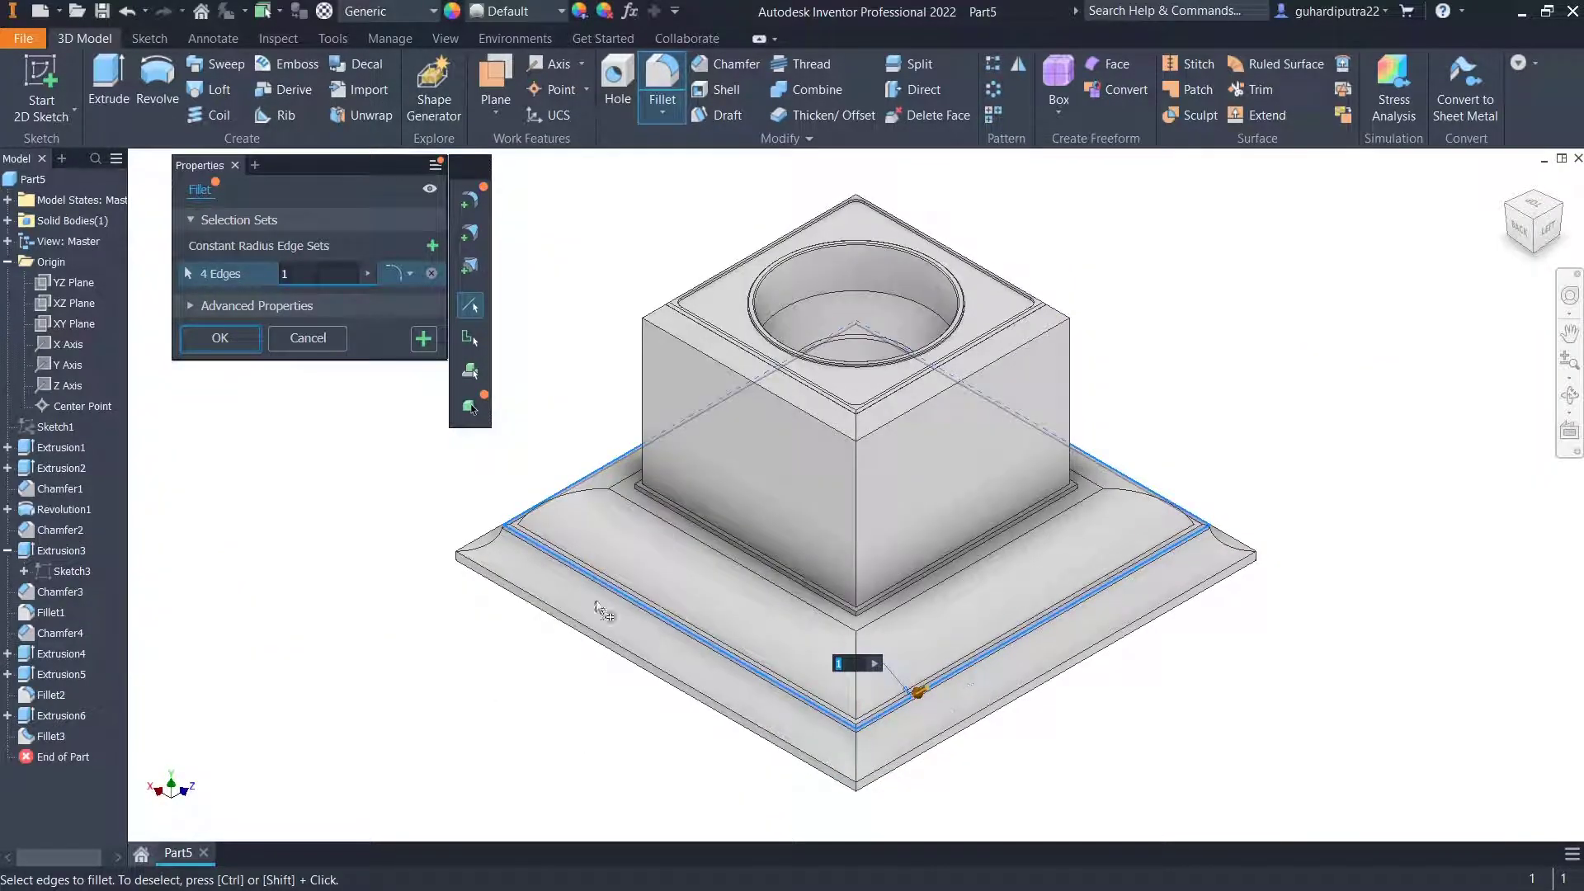
pyautogui.click(220, 351)
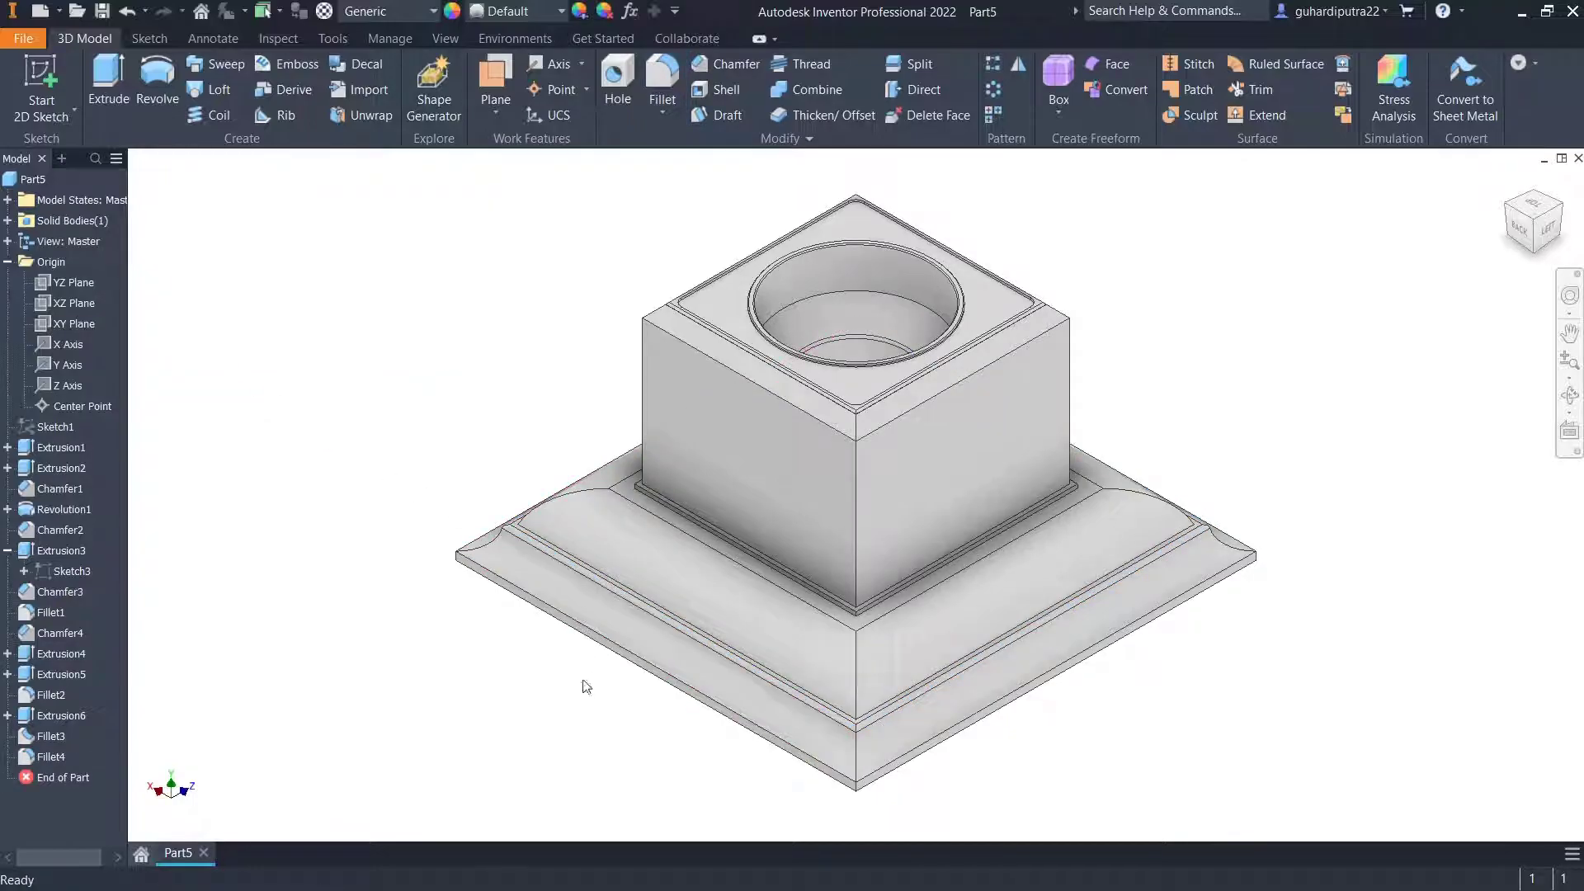
# Start a sketch on the flat ledge around the block's foot and draw a horizontal line about 77 mm long outward from the center point.
pyautogui.moveTo(529, 709)
pyautogui.mouseDown(button='middle')
pyautogui.moveTo(531, 690)
pyautogui.moveTo(539, 708)
pyautogui.mouseUp(button='middle')
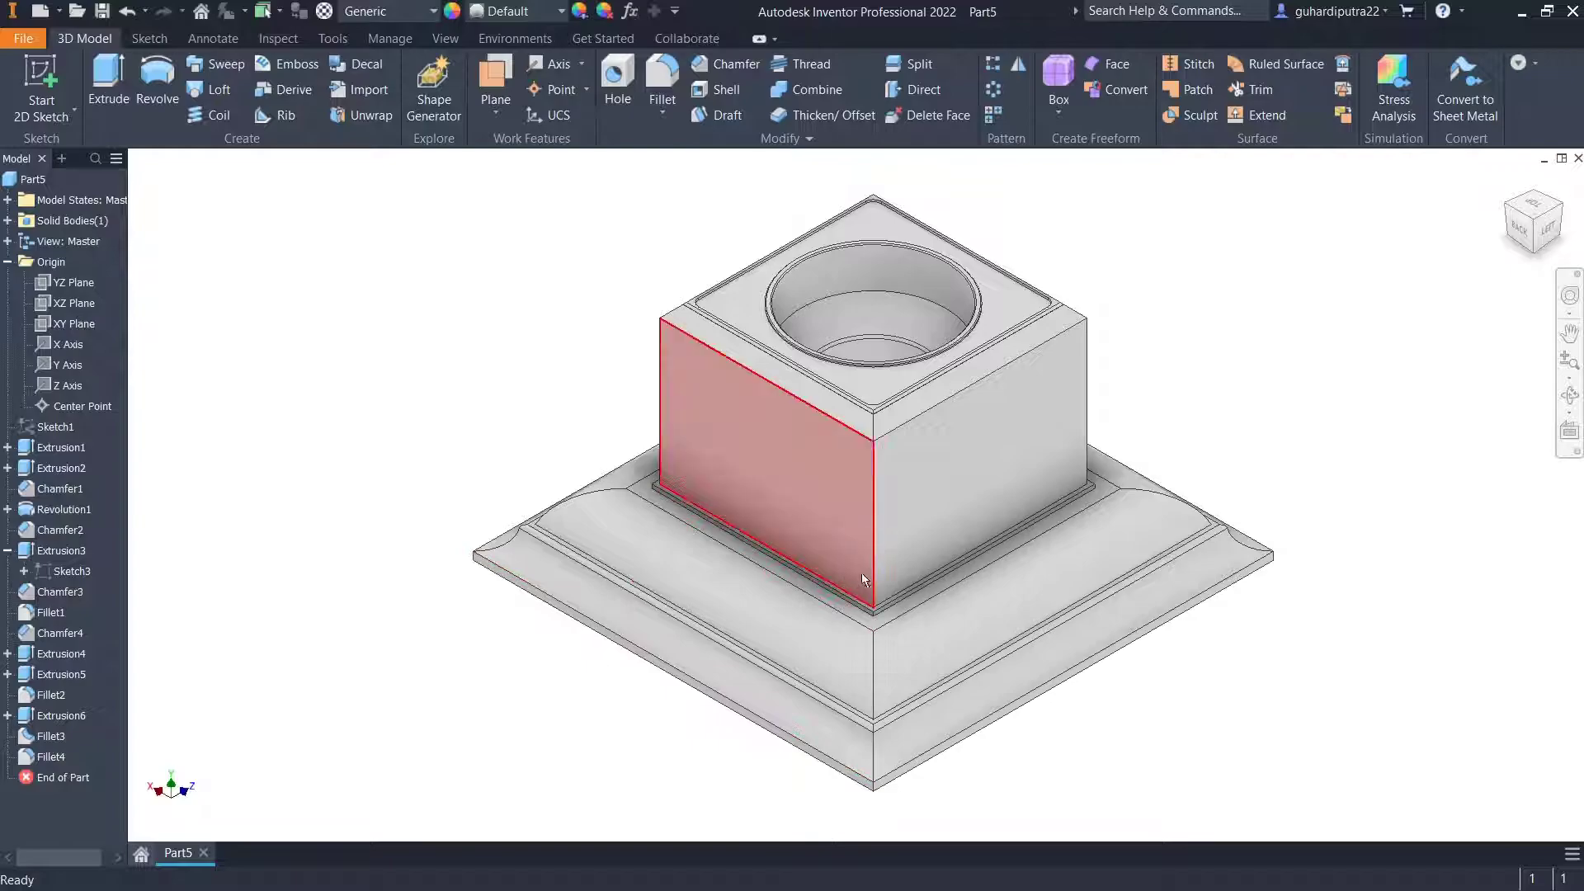
pyautogui.scroll(-5, 862, 573)
pyautogui.click(1164, 570)
pyautogui.click(1164, 618)
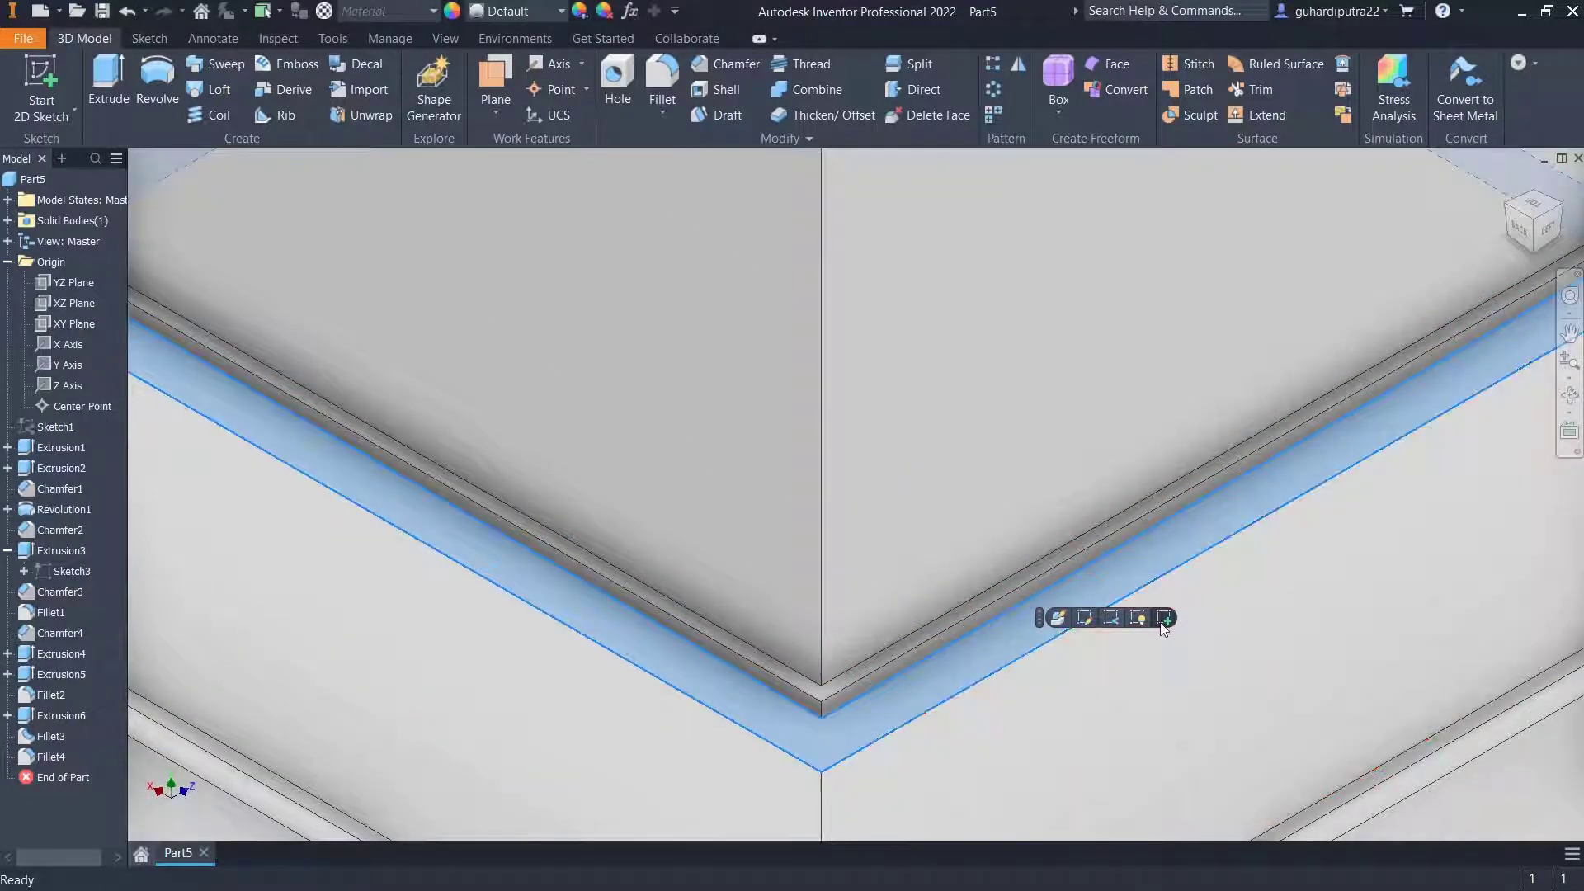
pyautogui.scroll(4, 1003, 586)
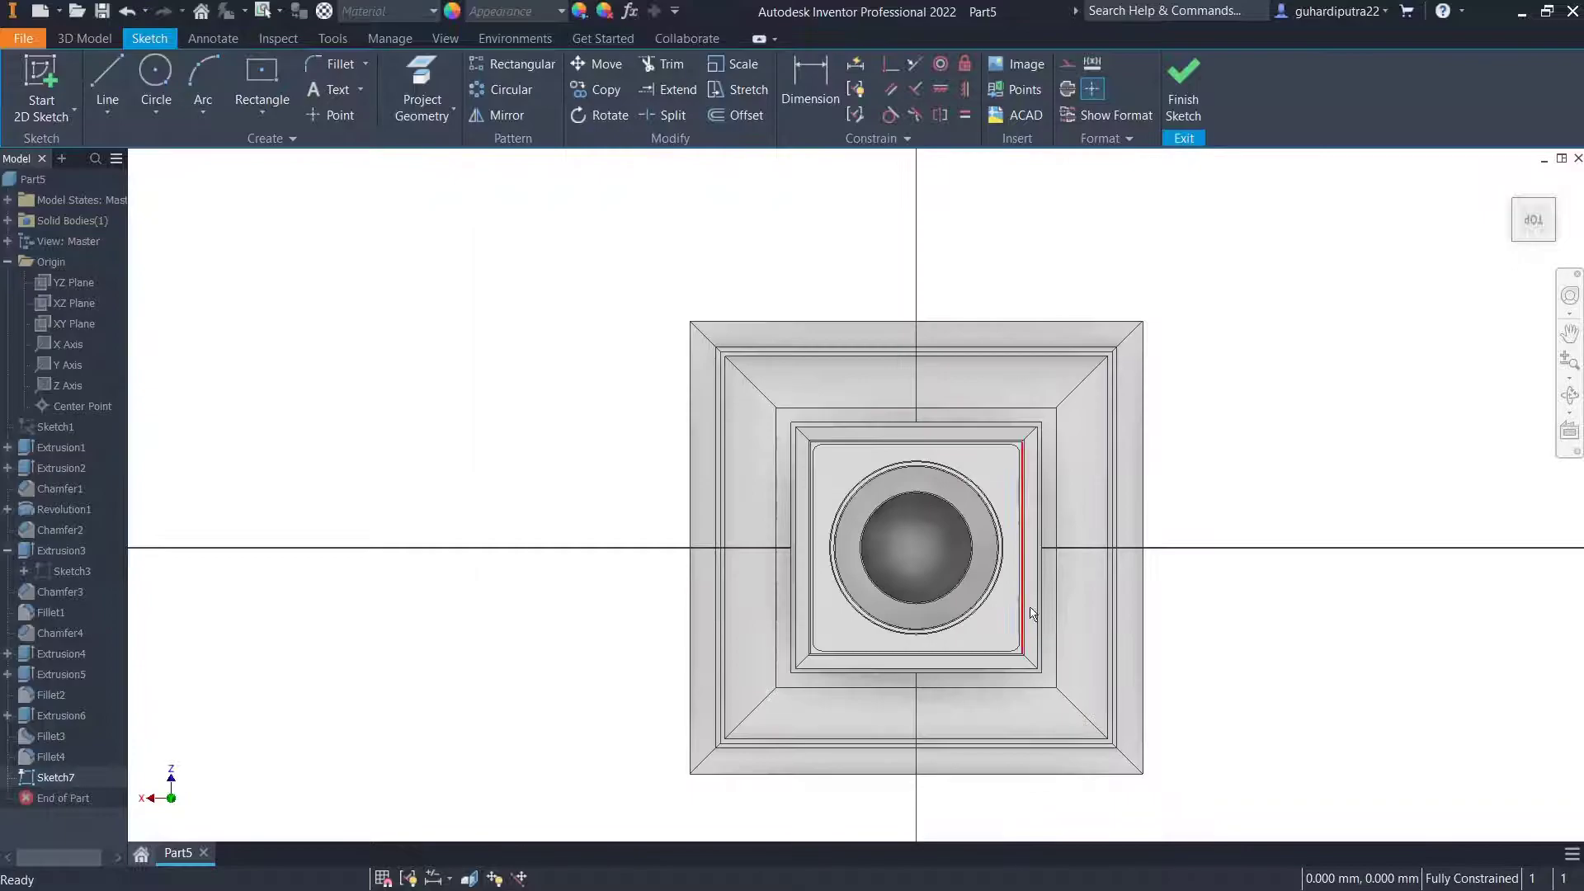
pyautogui.moveTo(1003, 586); pyautogui.dragTo(978, 541, button='middle')
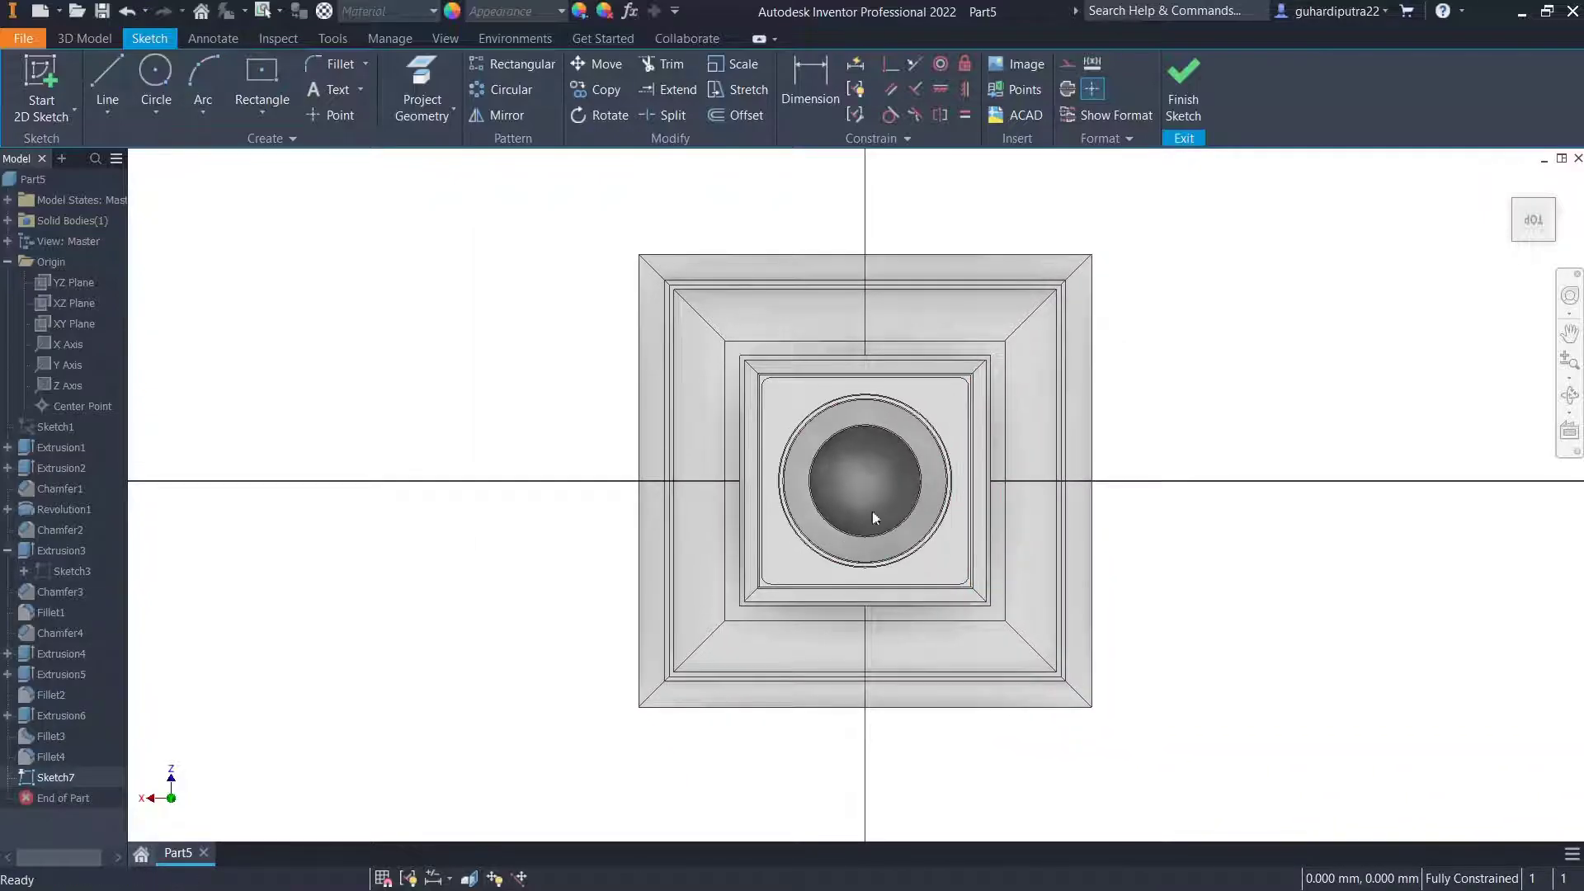
pyautogui.click(107, 87)
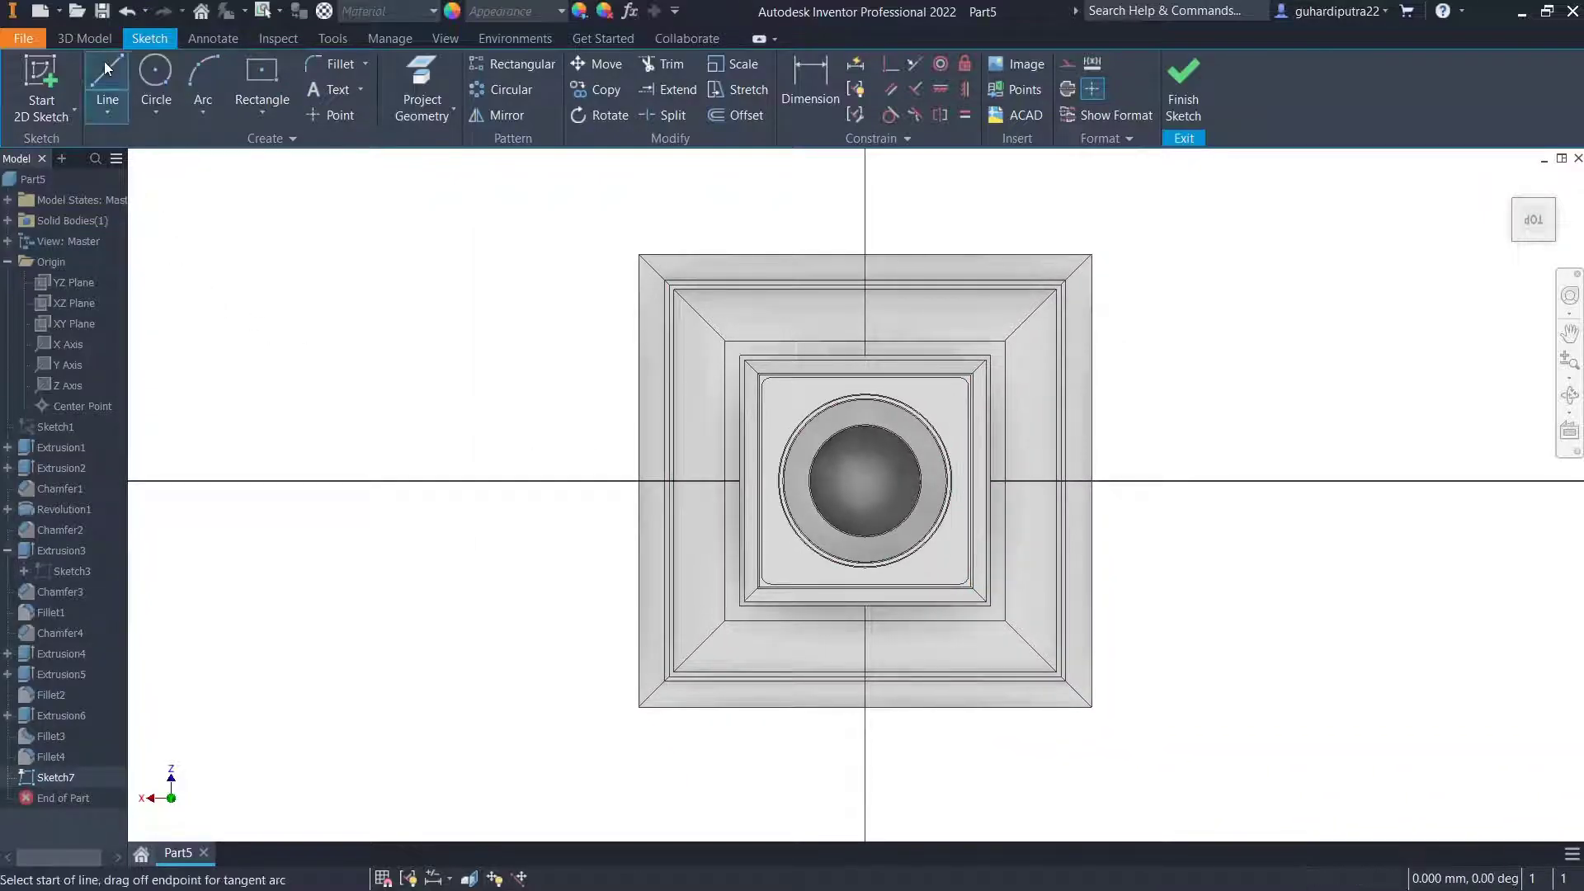
pyautogui.click(866, 481)
pyautogui.rightClick(1259, 421)
pyautogui.press('Escape')
# Dimension the horizontal line from the center point and set its length to 41 mm.
pyautogui.press('d')
pyautogui.click(1167, 478)
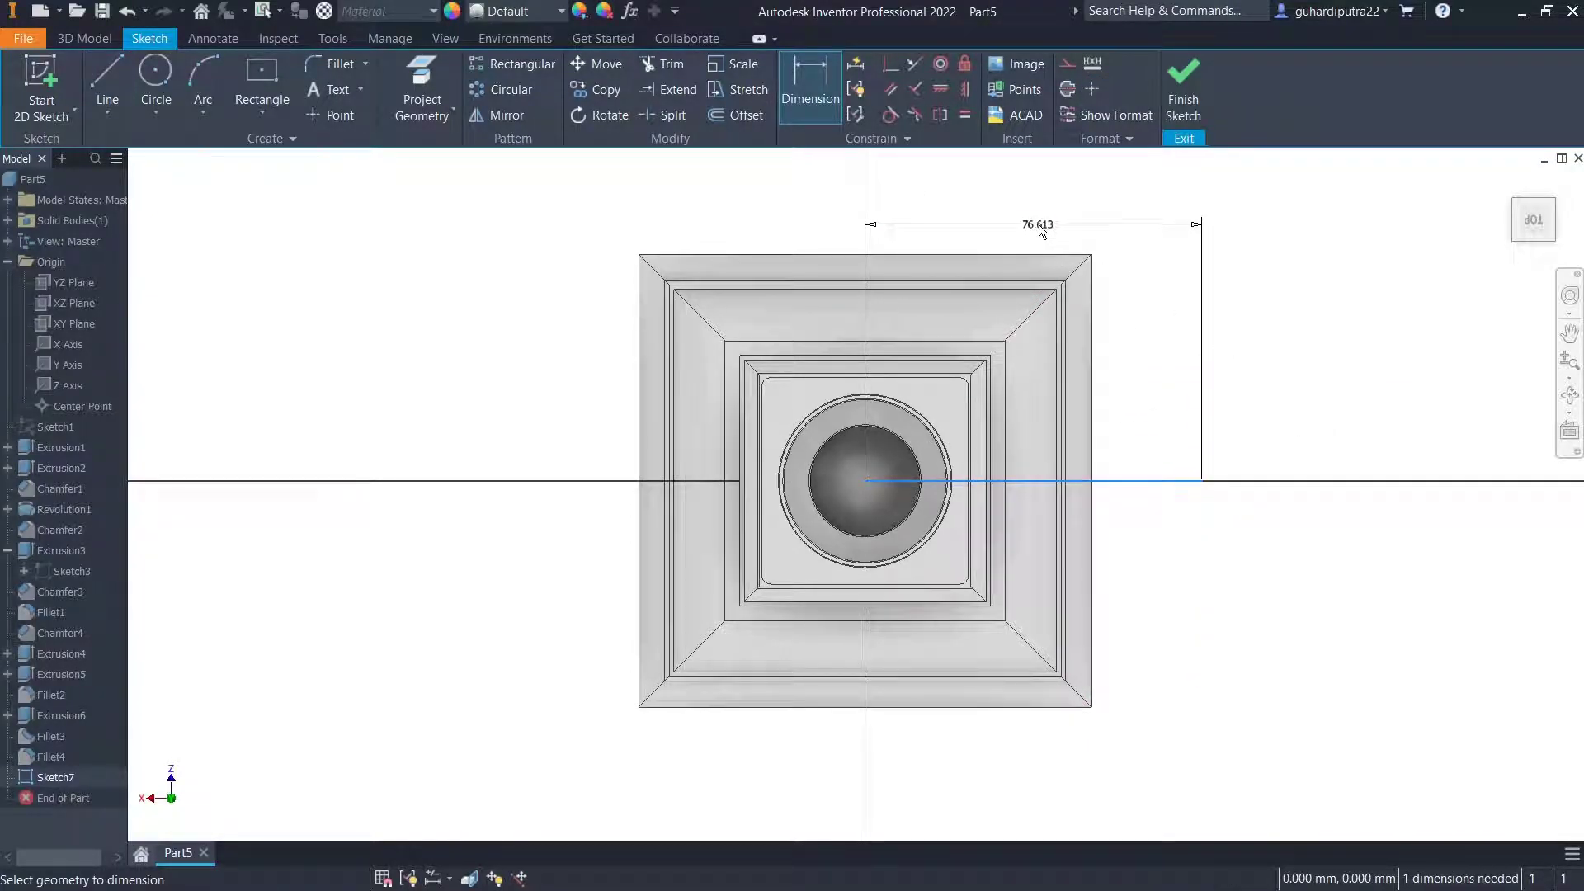
pyautogui.click(1041, 229)
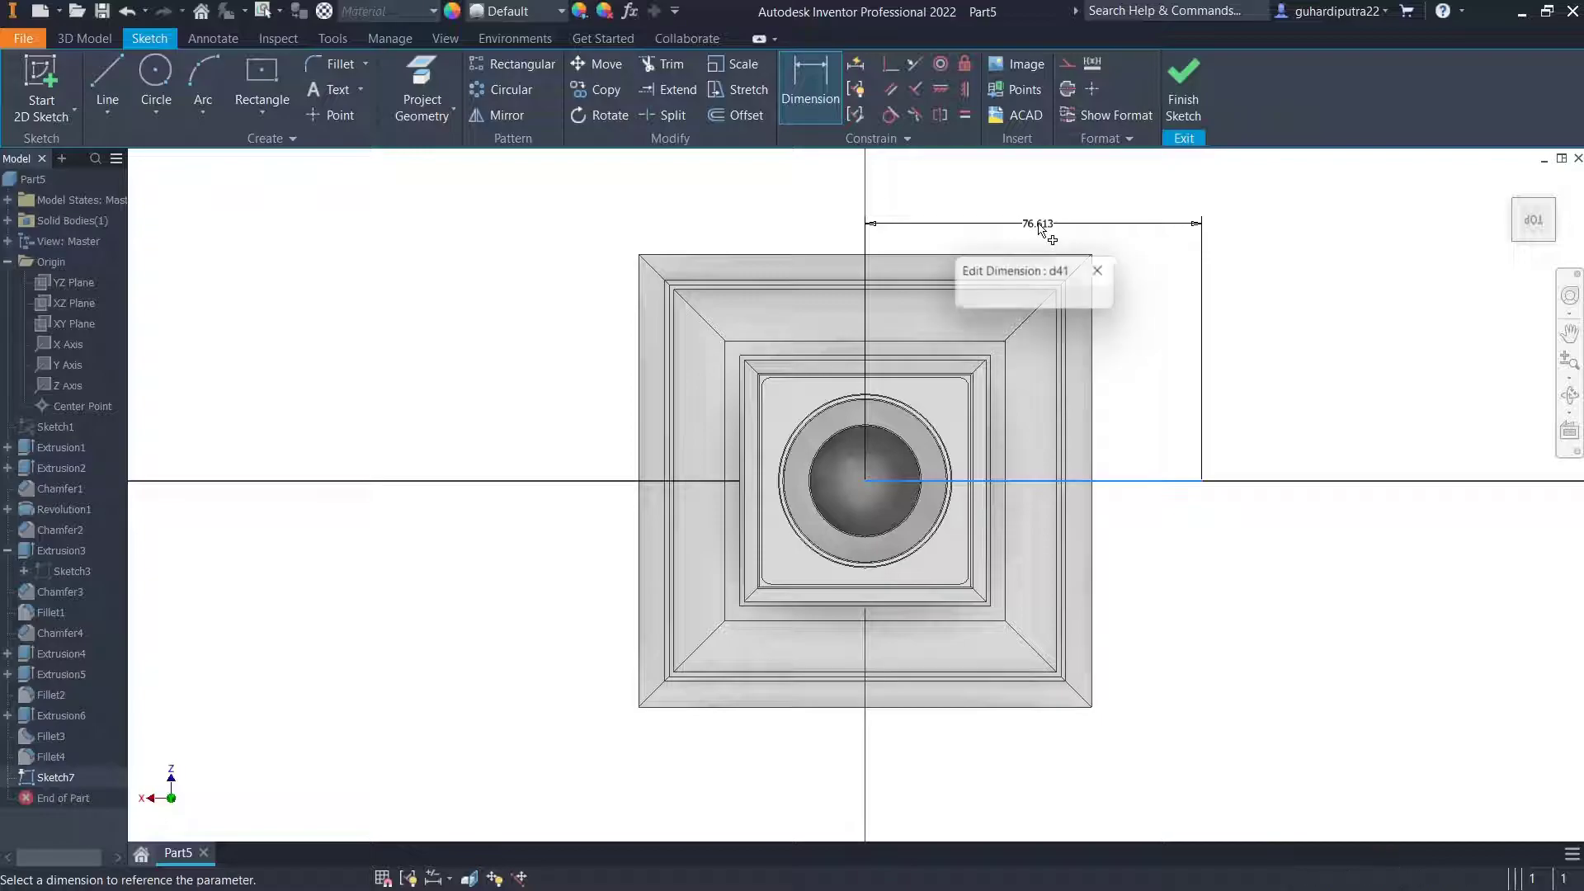
pyautogui.write('41')
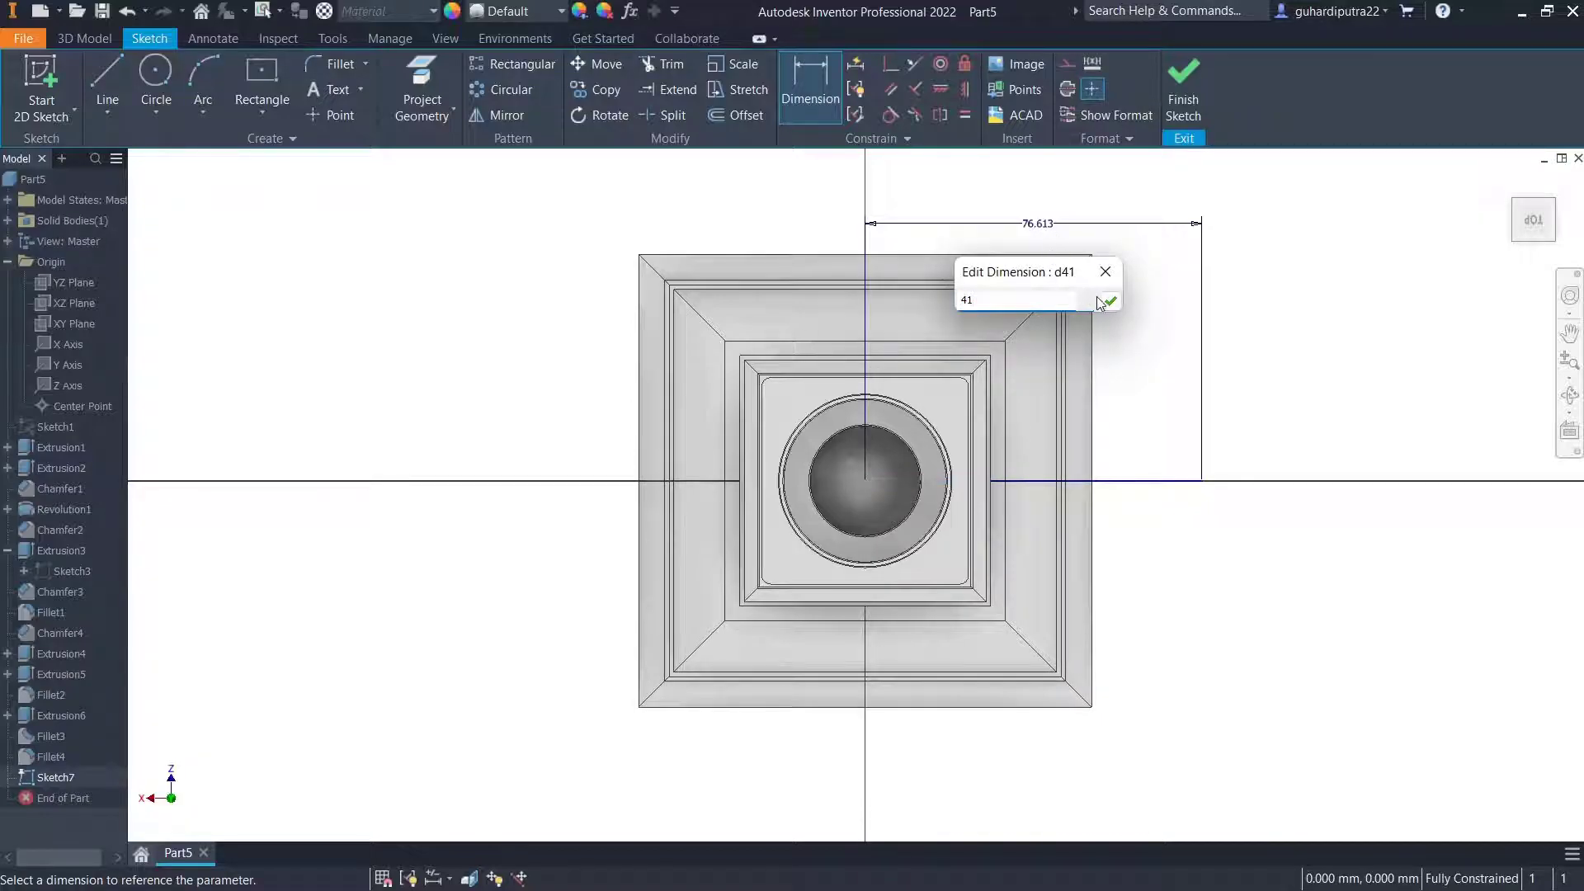
pyautogui.click(1107, 302)
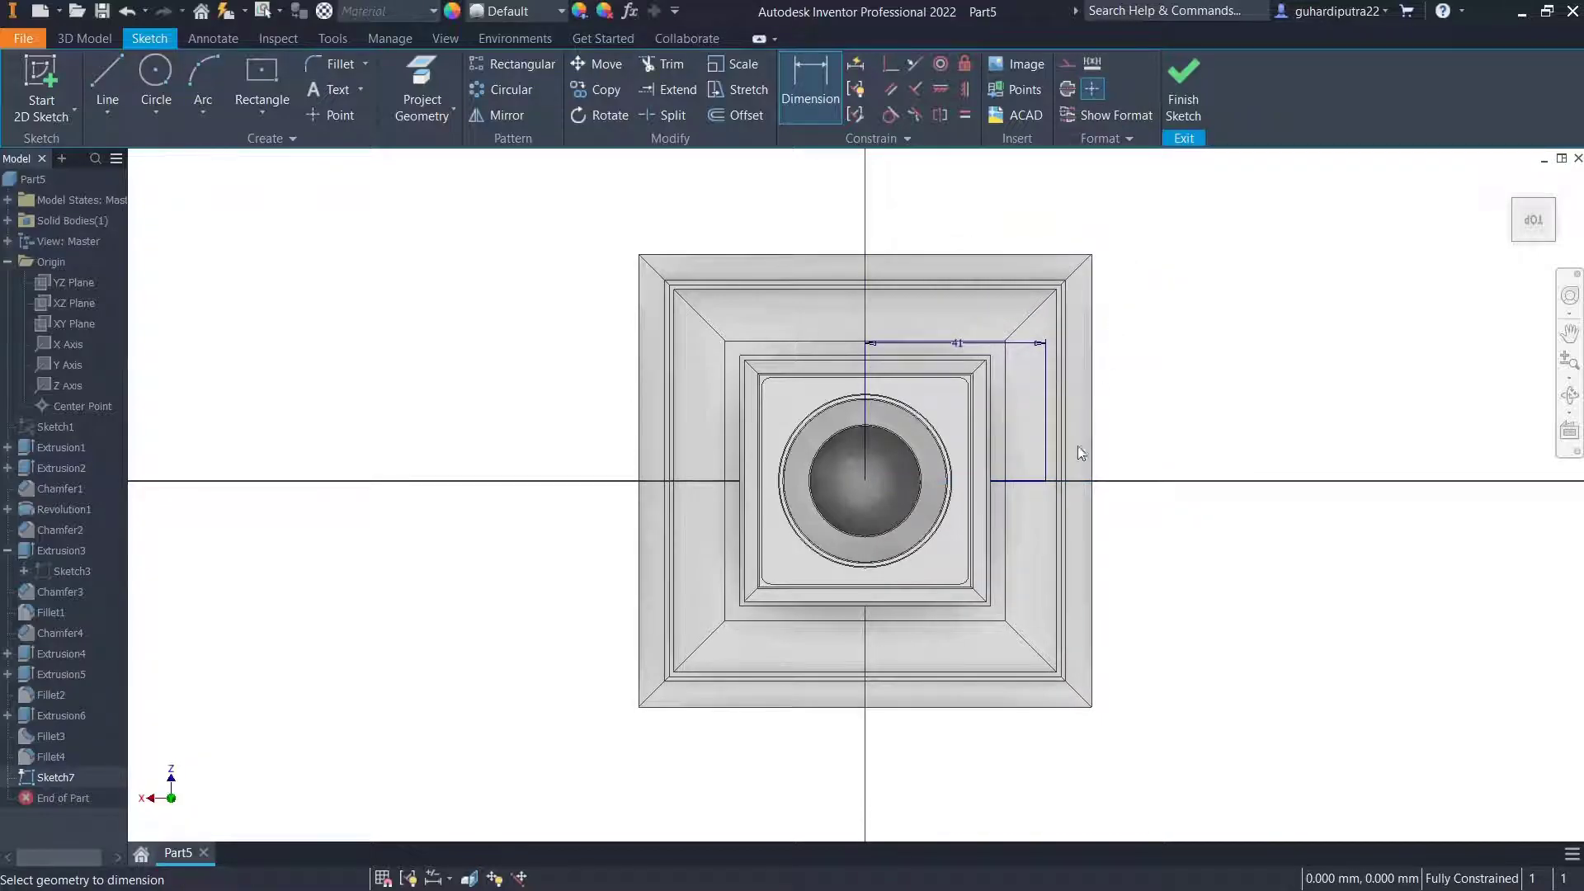
# Draw a 10 mm diameter circle centred on the outer end of the 41 mm line and finish the sketch.
pyautogui.click(163, 88)
pyautogui.click(1045, 481)
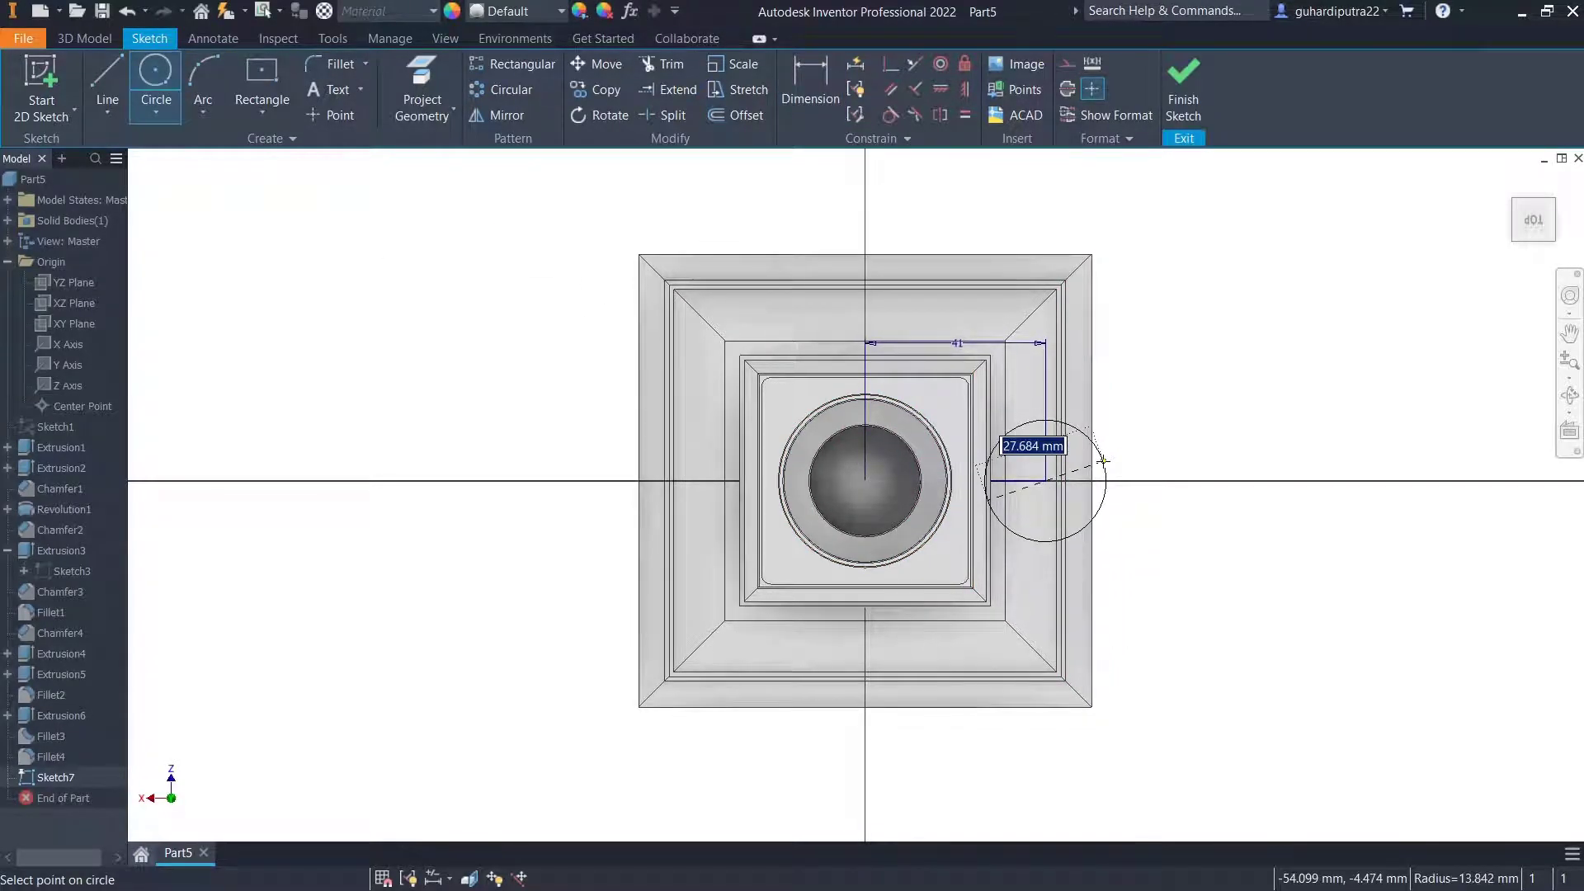
pyautogui.write('1')
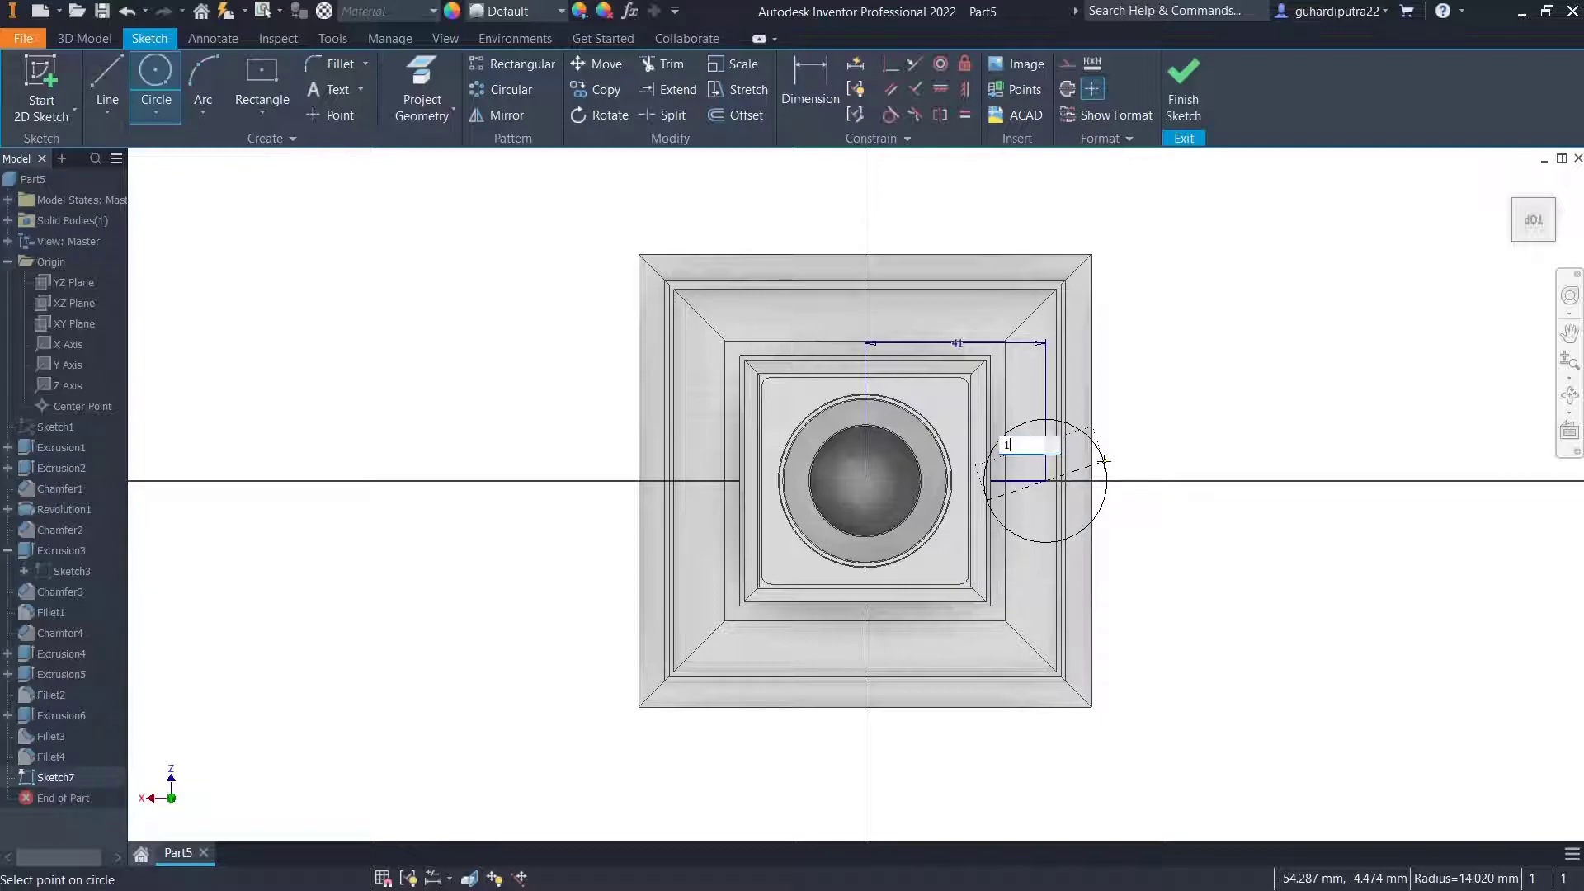
pyautogui.write('0')
pyautogui.press('Return')
pyautogui.rightClick(1188, 394)
pyautogui.click(1240, 403)
pyautogui.click(1183, 87)
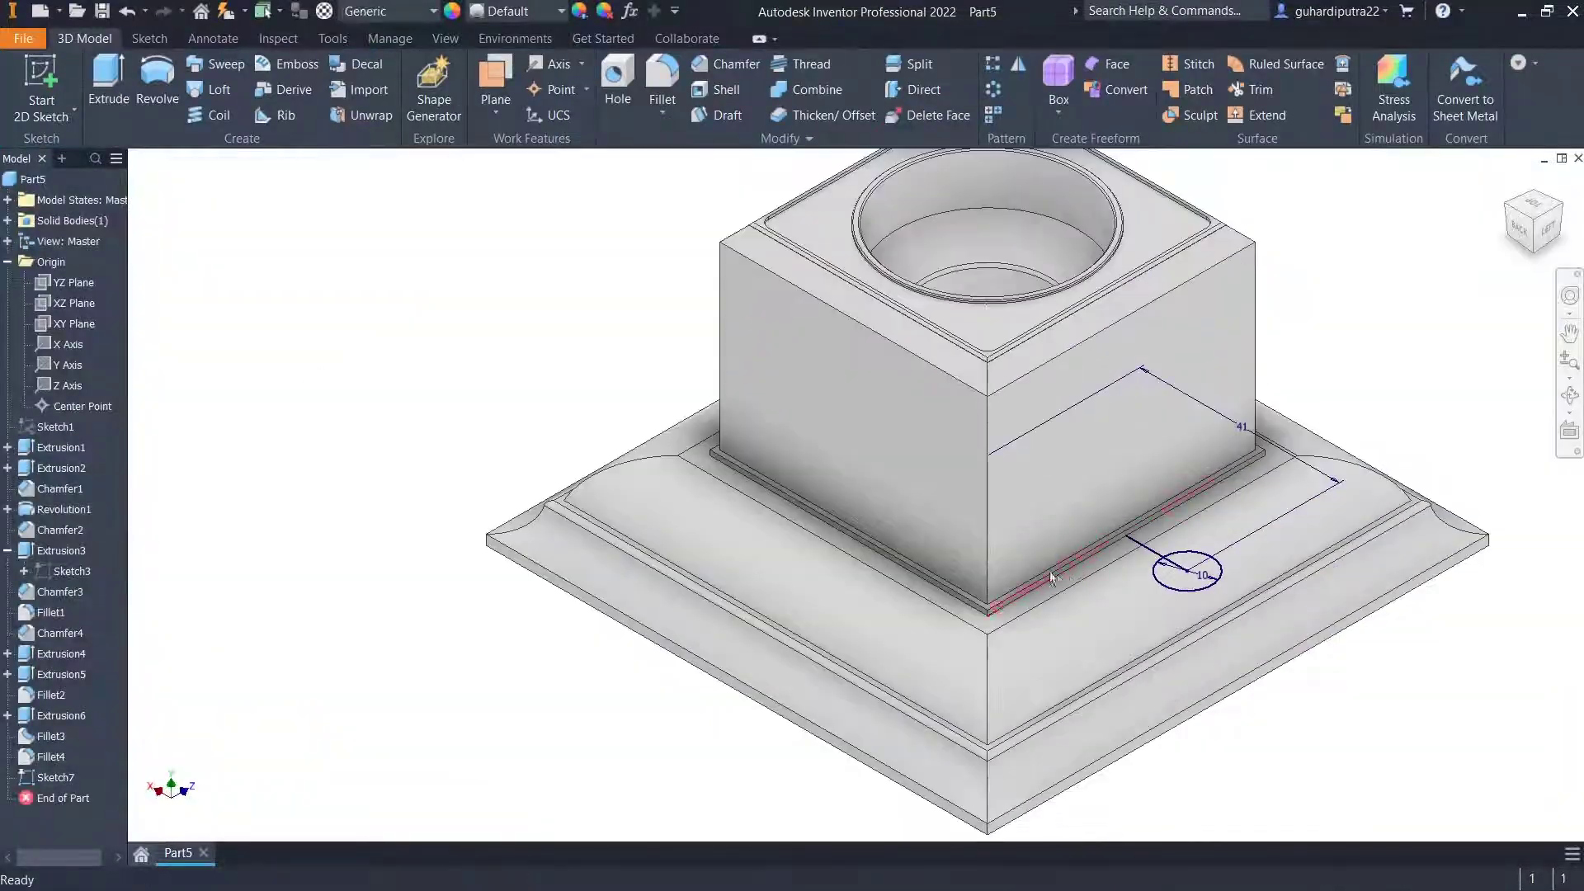
# Extrude the 10 mm circle downward as a cut through all of the base plates.
pyautogui.click(108, 82)
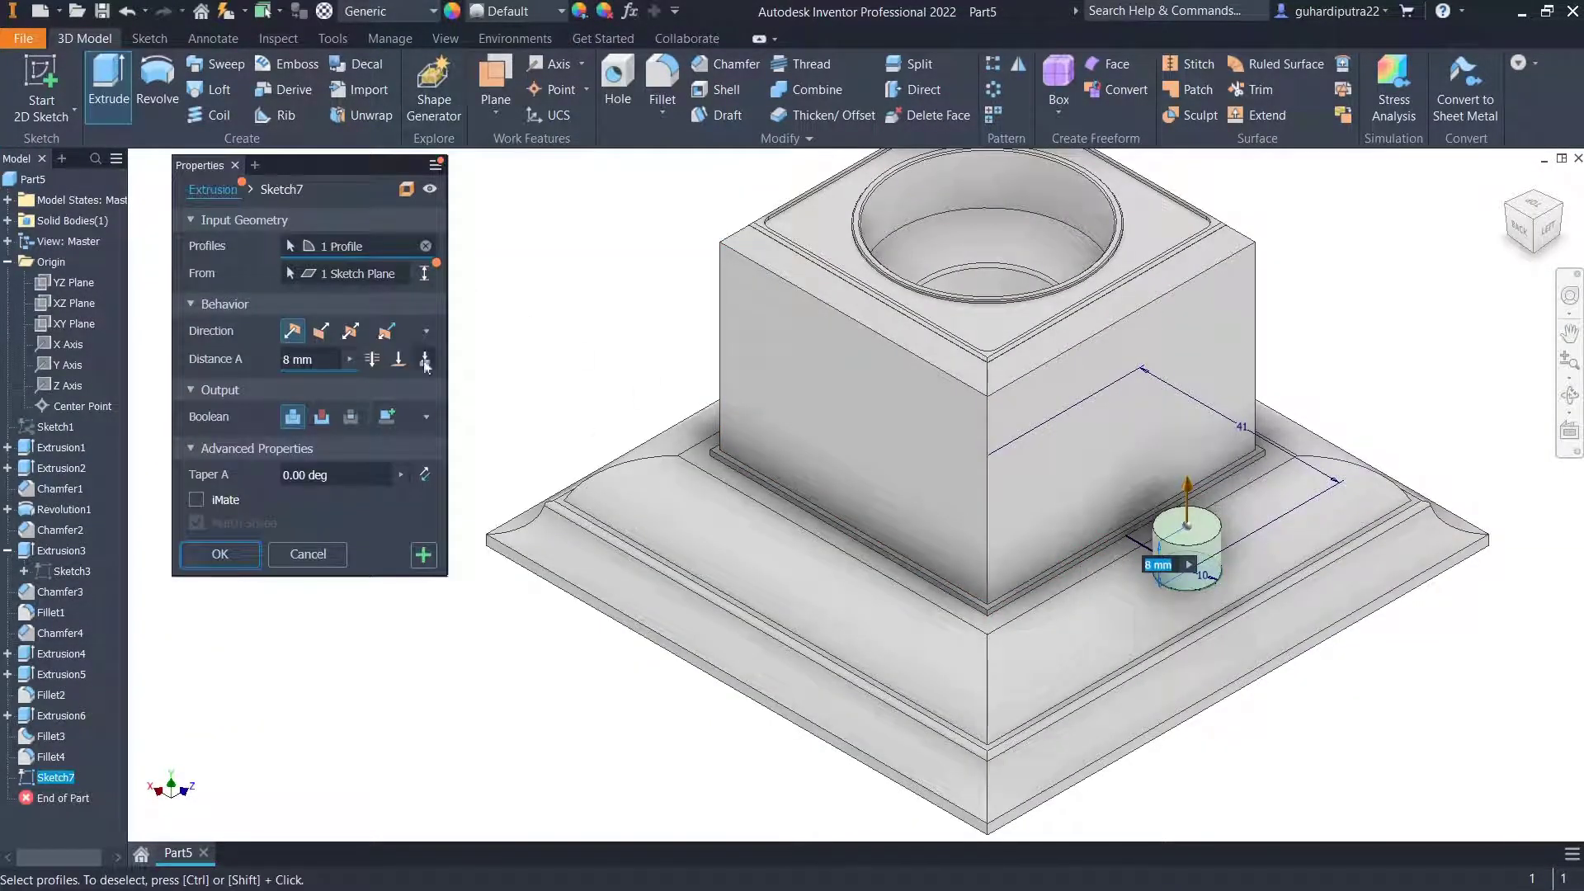
pyautogui.click(372, 359)
pyautogui.click(322, 417)
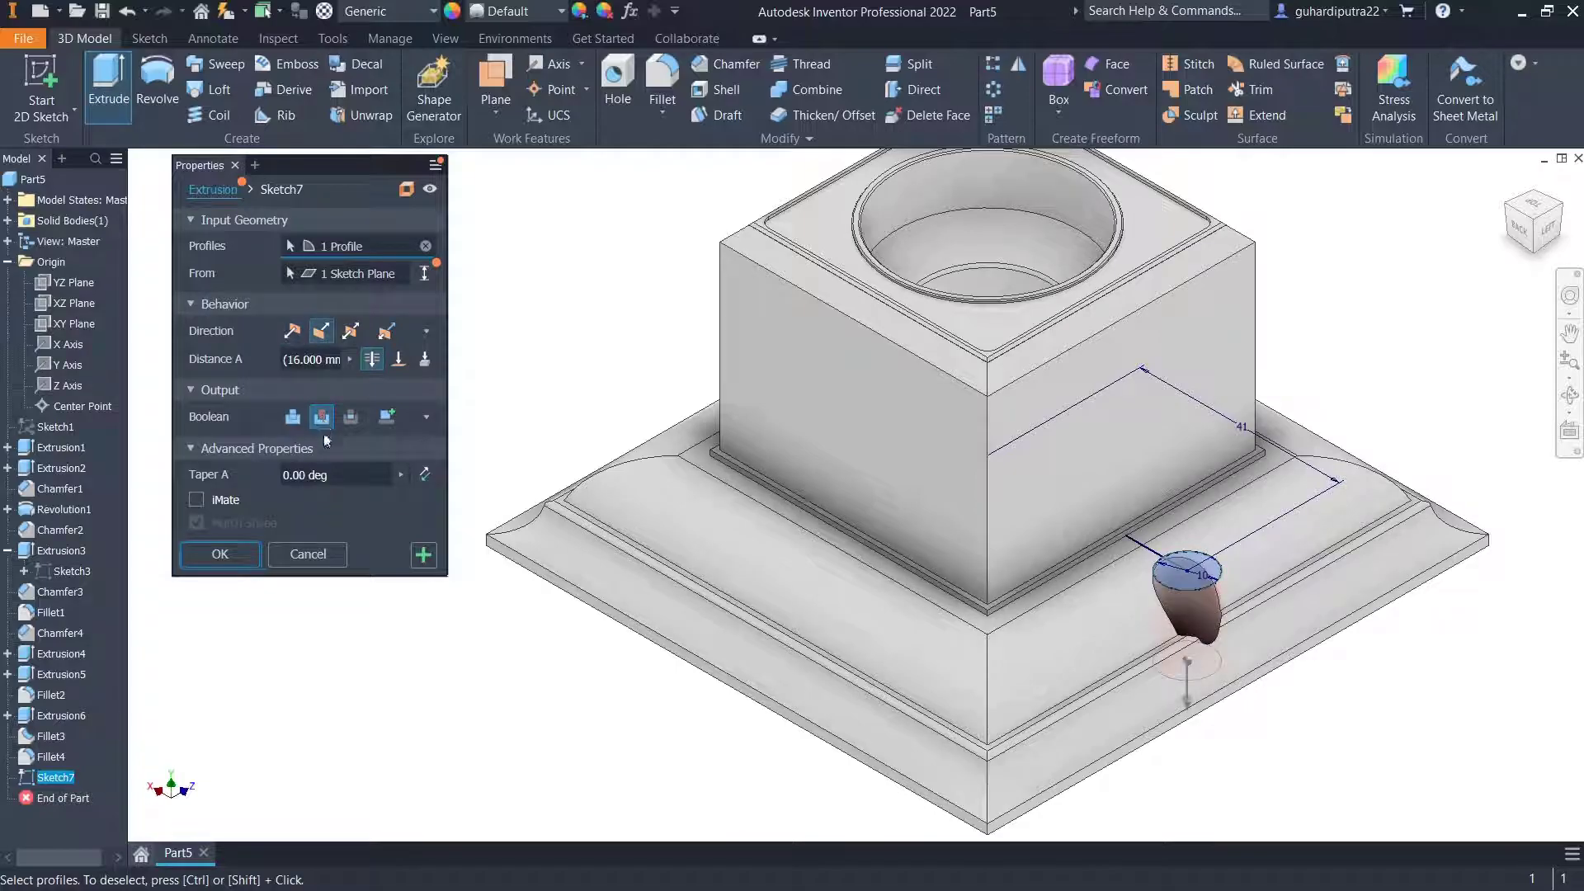
pyautogui.moveTo(970, 671)
pyautogui.keyDown('shift'); pyautogui.mouseDown(button='middle')
pyautogui.moveTo(937, 573)
pyautogui.moveTo(943, 665)
pyautogui.mouseUp(button='middle'); pyautogui.keyUp('shift')
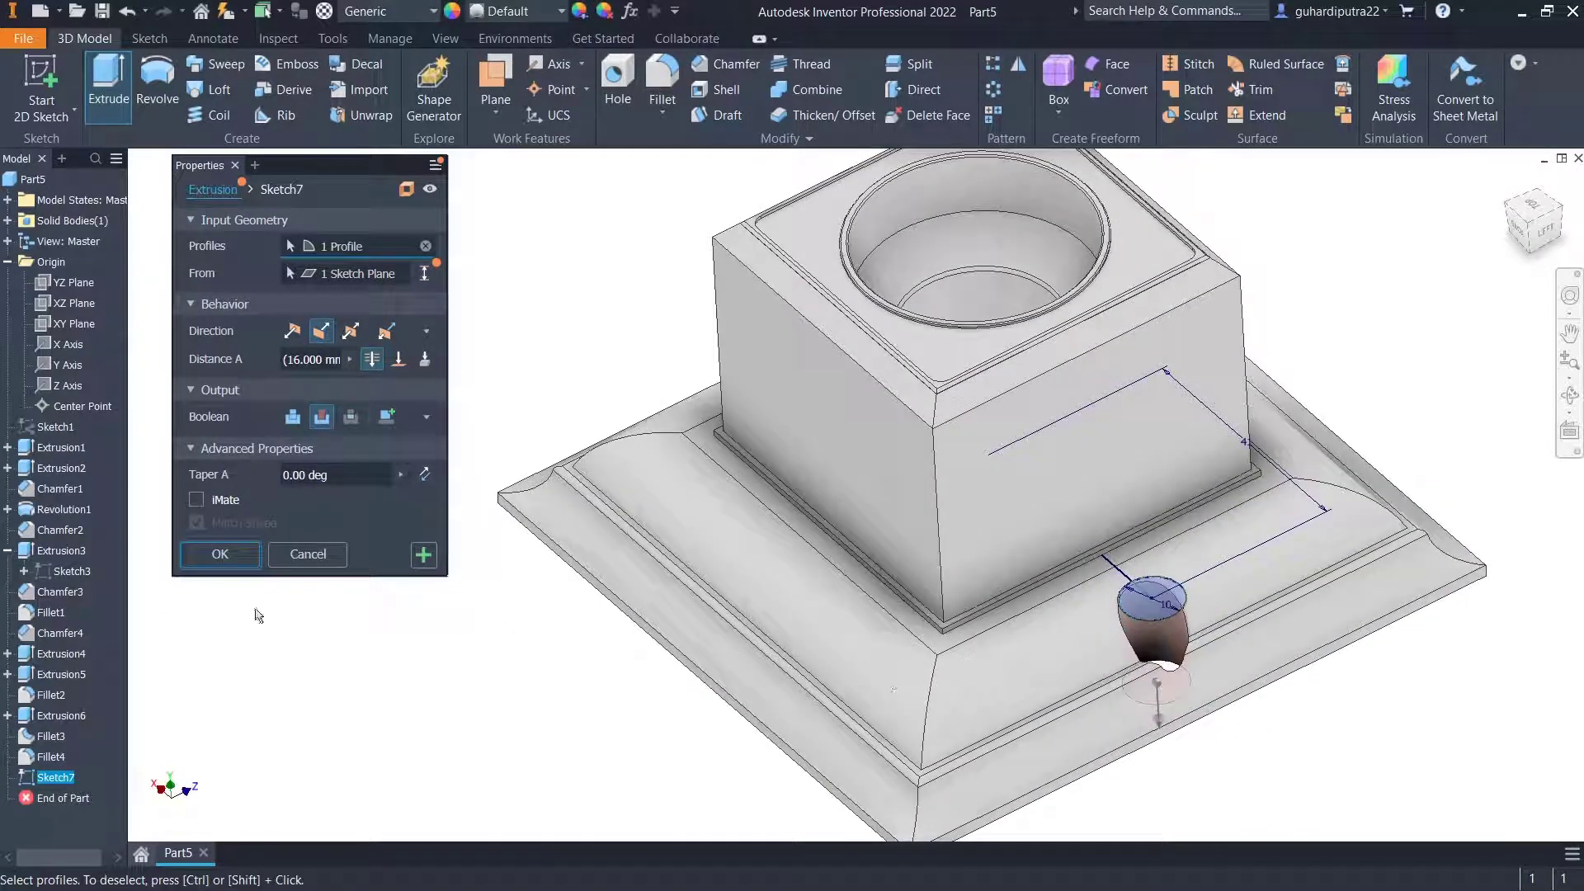
pyautogui.click(219, 554)
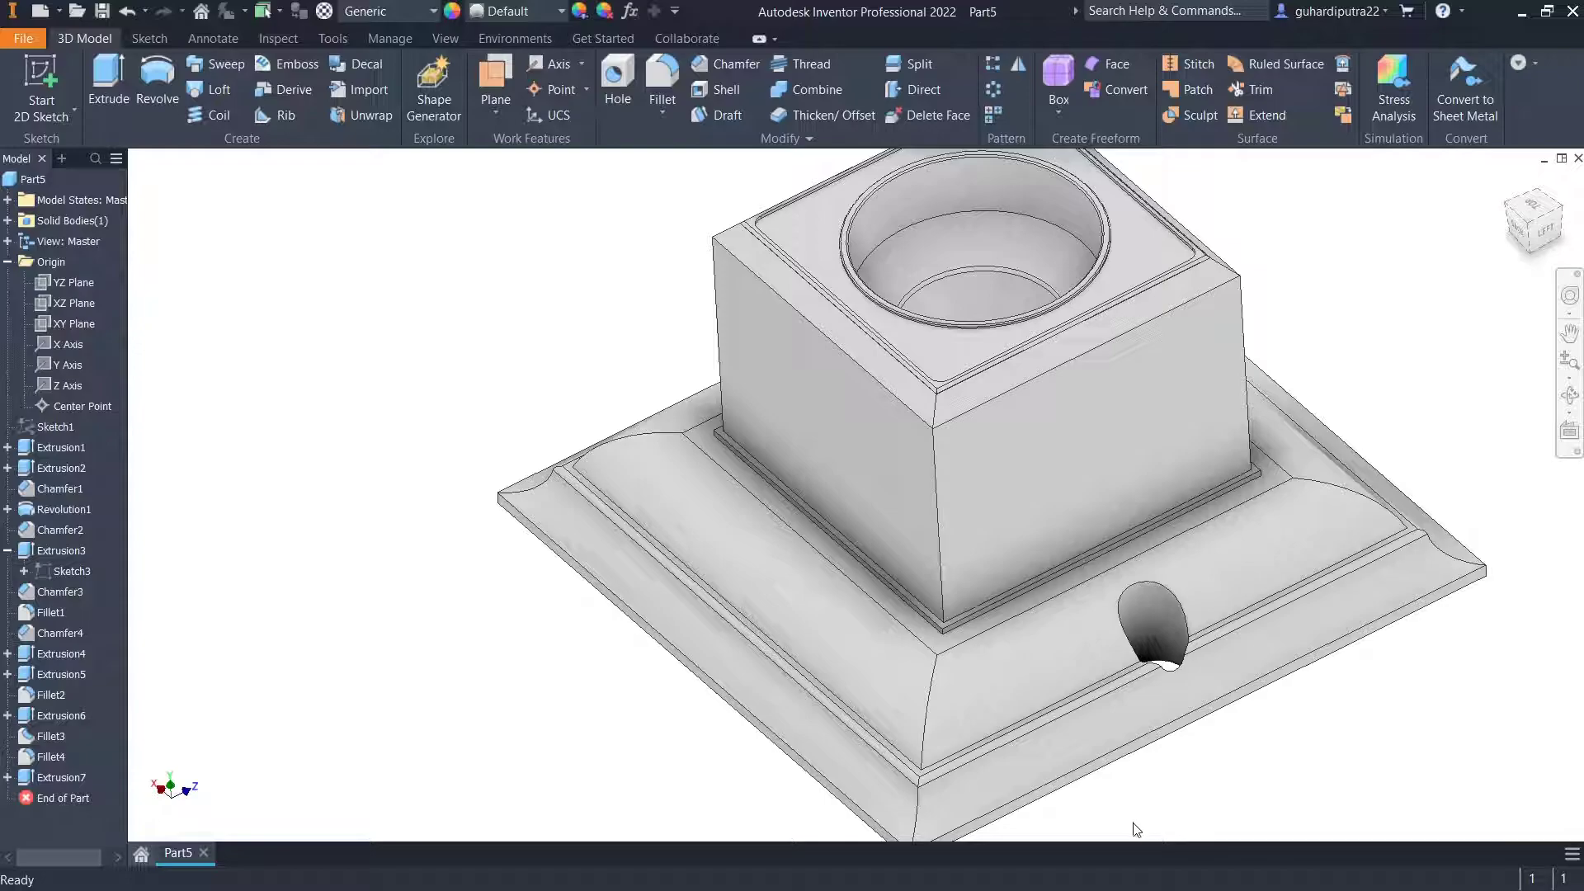
# Fillet the upper rim edges of the 10 mm hole in the base with a 0.5 mm radius.
pyautogui.click(670, 103)
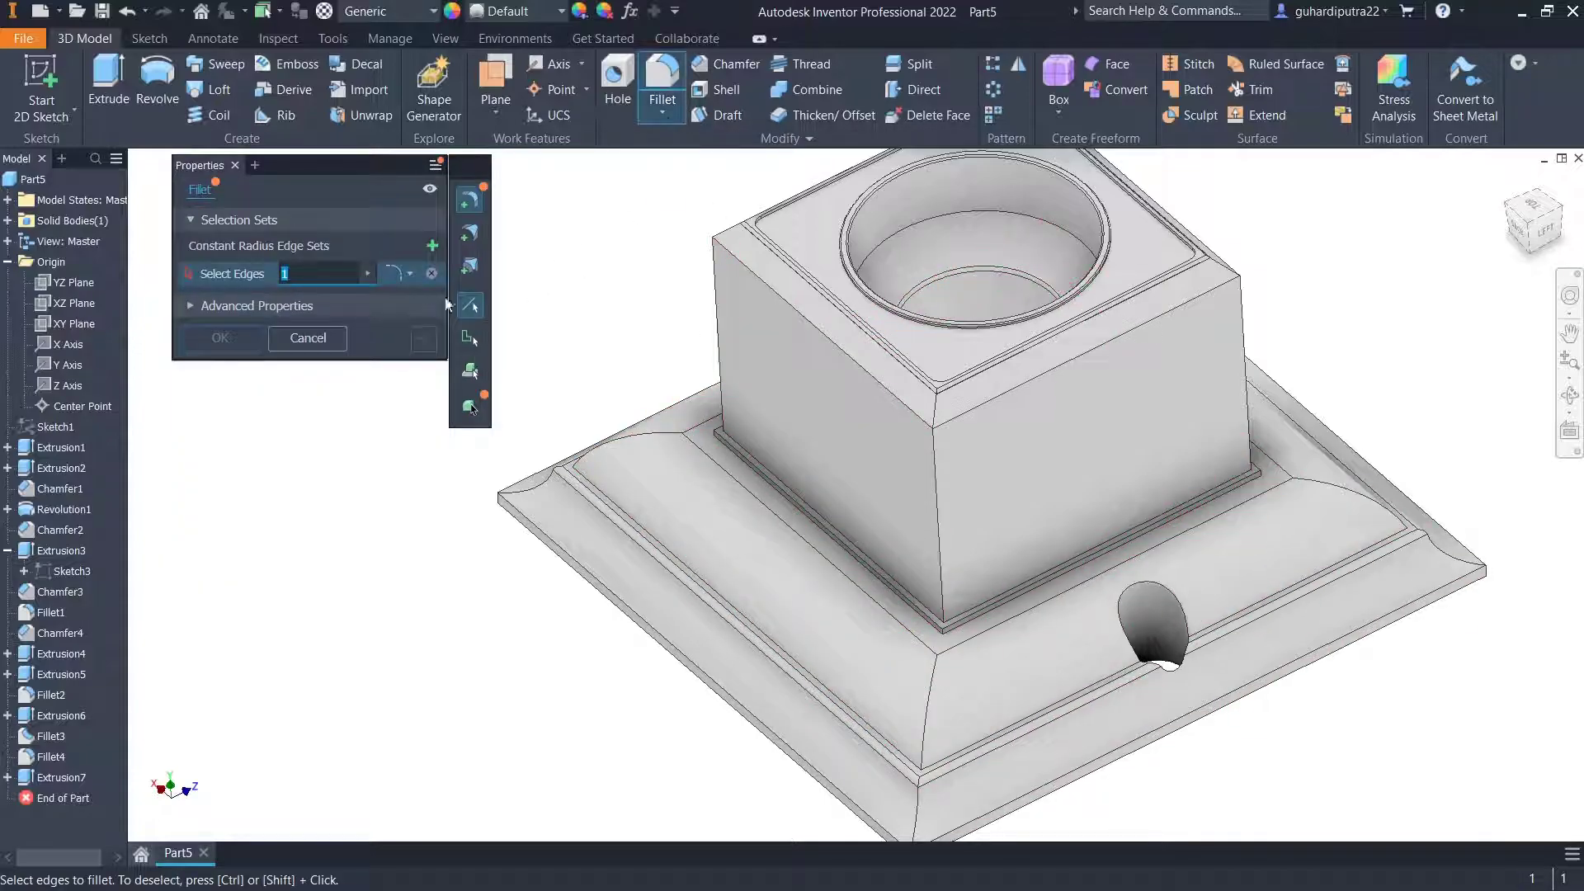
pyautogui.write('0.5')
pyautogui.scroll(4, 1196, 614)
pyautogui.click(1117, 608)
pyautogui.scroll(4, 1155, 652)
pyautogui.click(1168, 652)
pyautogui.scroll(-5, 1147, 660)
pyautogui.keyDown('shift'); pyautogui.moveTo(1122, 792); pyautogui.dragTo(1000, 583, button='middle'); pyautogui.keyUp('shift')
pyautogui.scroll(-6, 1034, 794)
pyautogui.scroll(5, 907, 619)
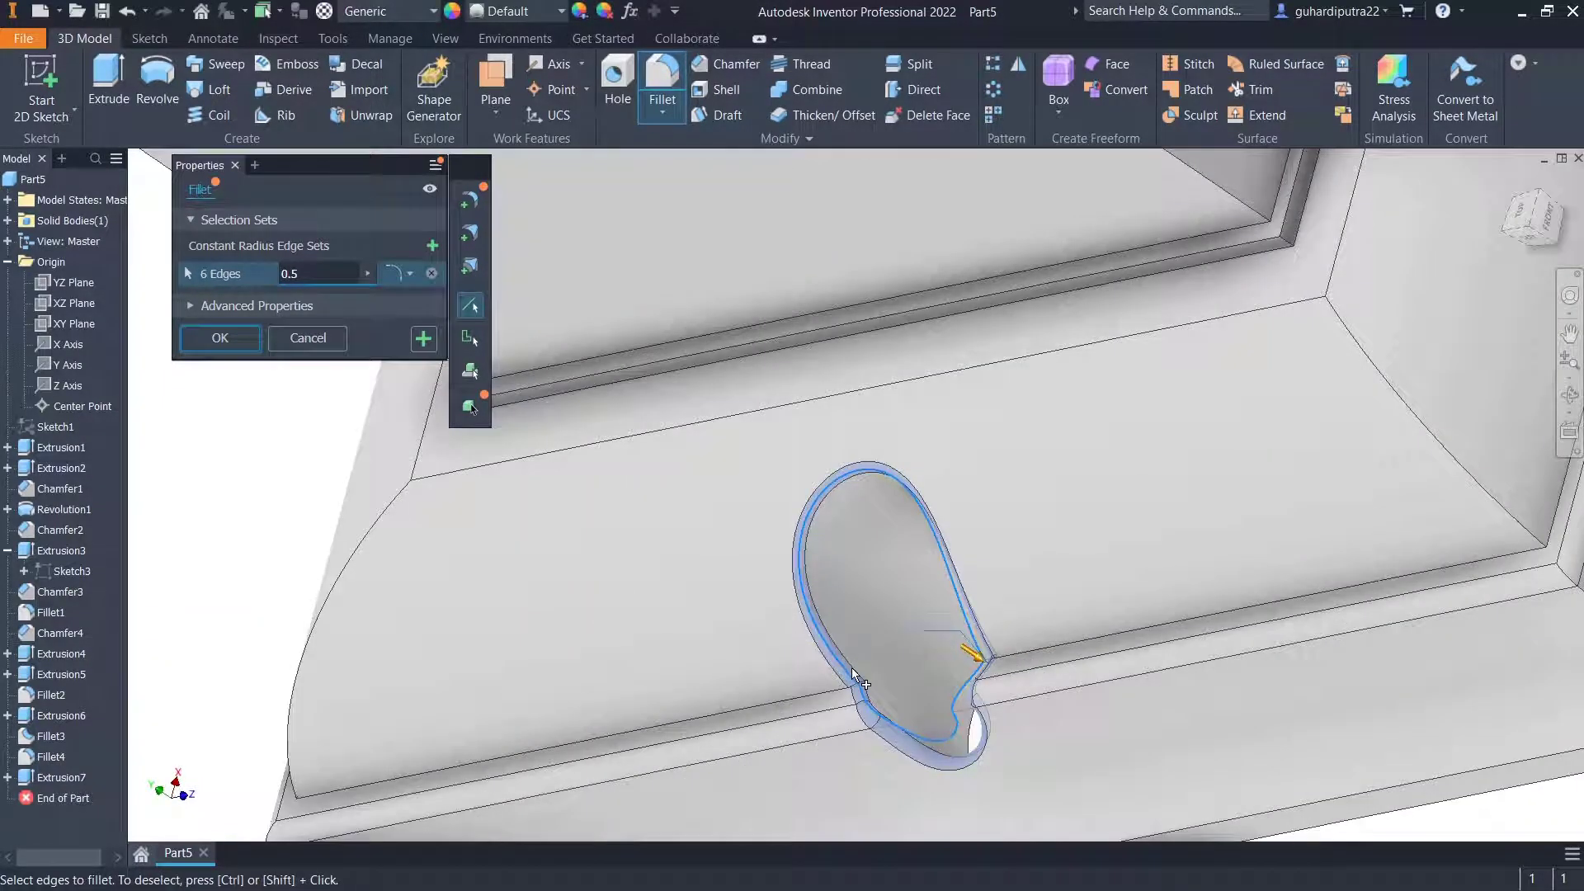
pyautogui.scroll(-5, 851, 666)
pyautogui.keyDown('shift'); pyautogui.moveTo(891, 665); pyautogui.dragTo(1048, 753, button='middle'); pyautogui.keyUp('shift')
pyautogui.click(215, 349)
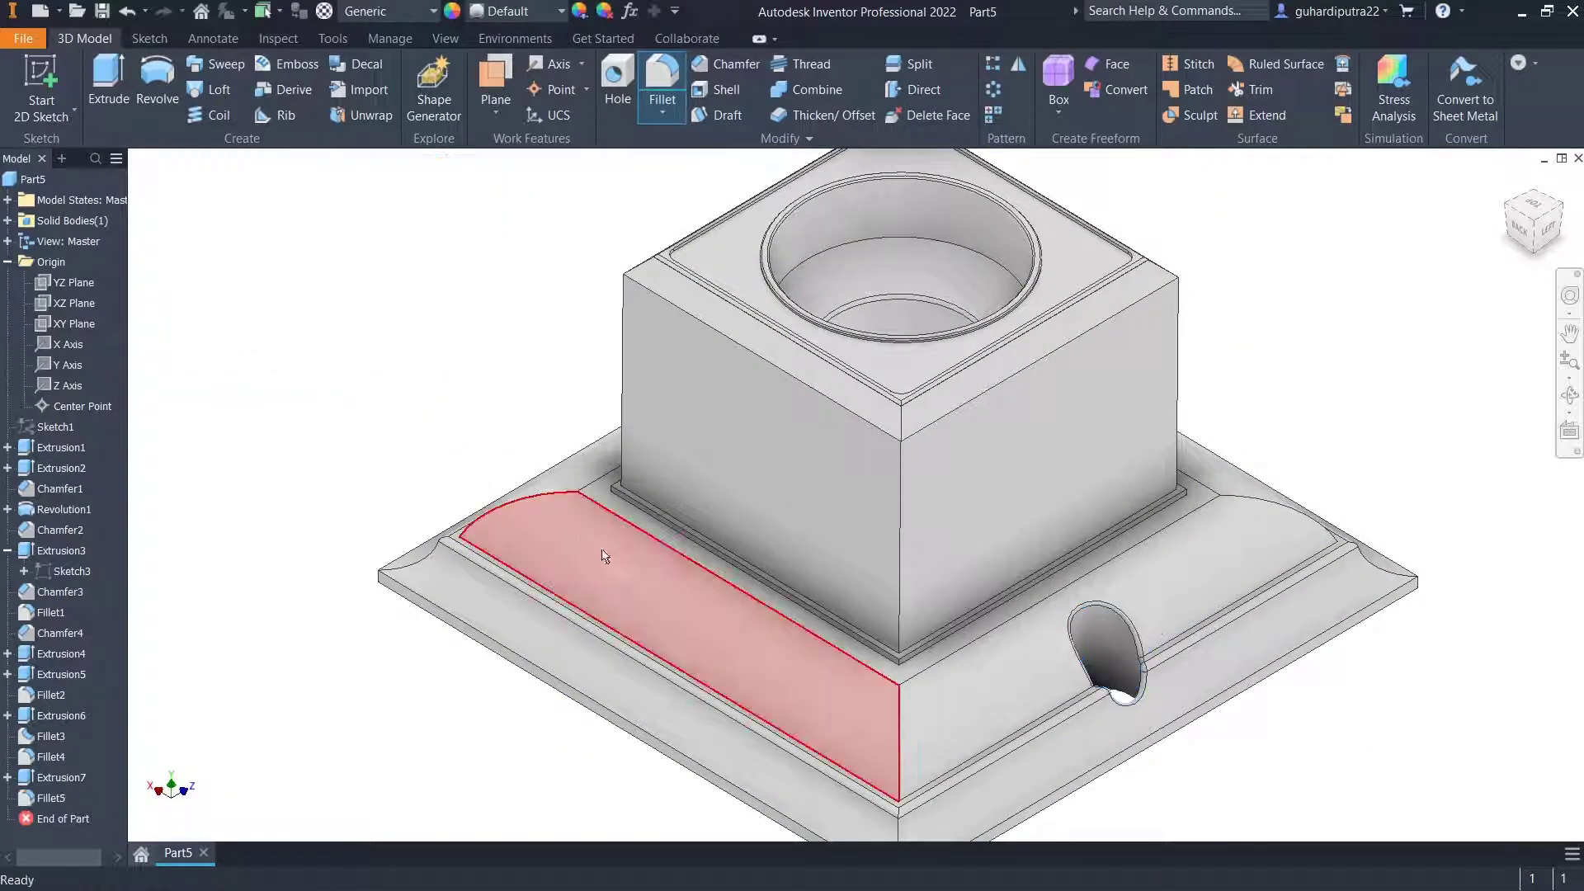
# Make the YZ origin plane visible.
pyautogui.scroll(-5, 594, 549)
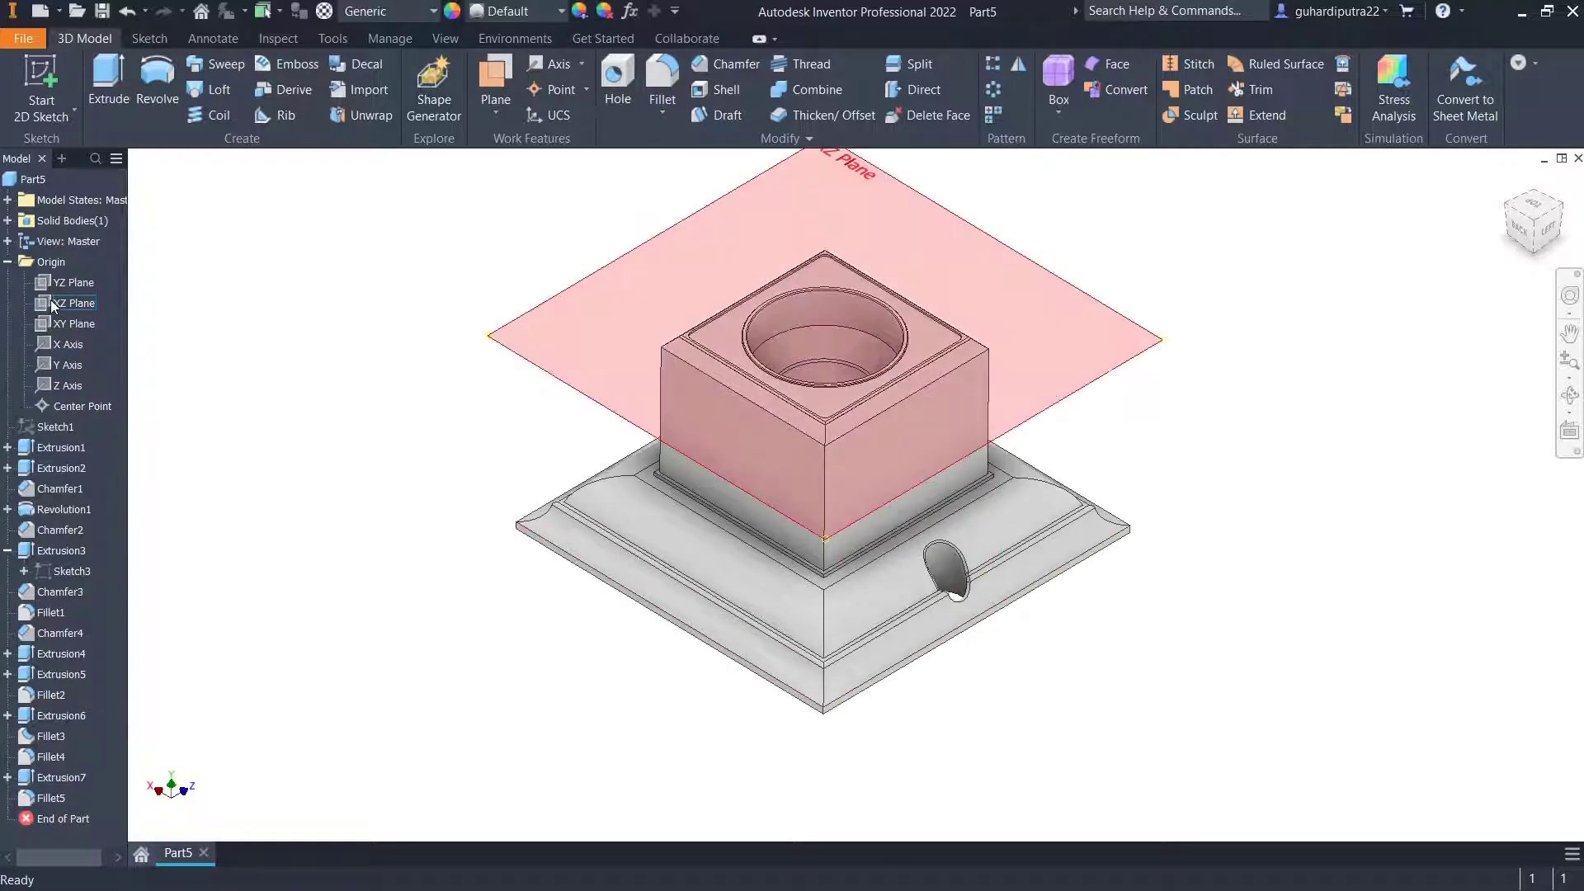
pyautogui.click(52, 281)
pyautogui.rightClick(52, 280)
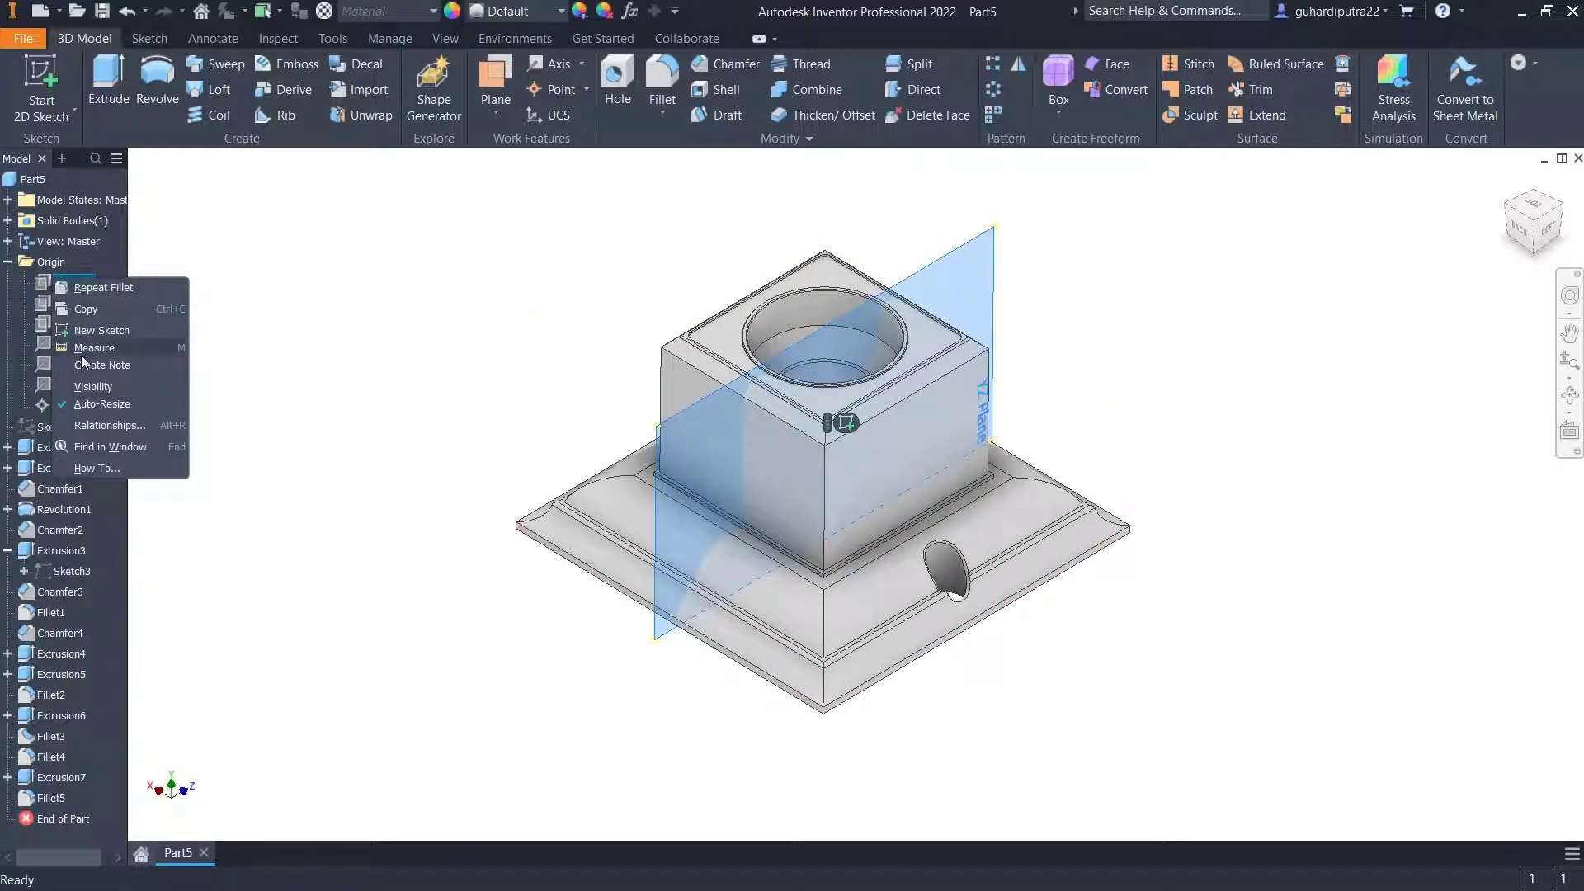
pyautogui.click(91, 386)
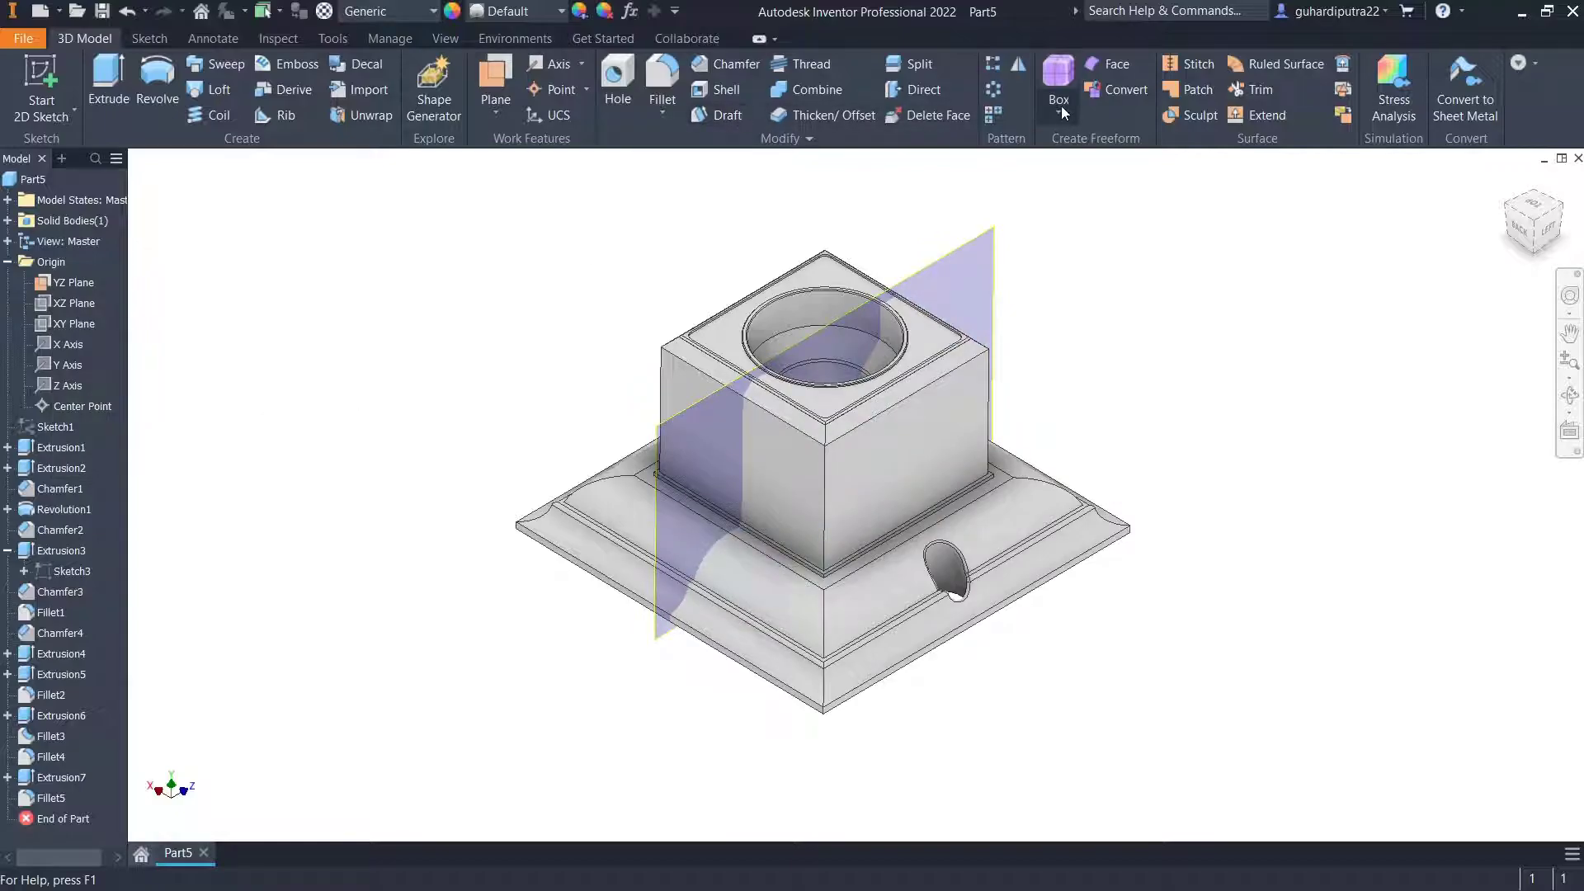
# Mirror the hole cut and its rim fillet across the YZ plane.
pyautogui.click(1015, 72)
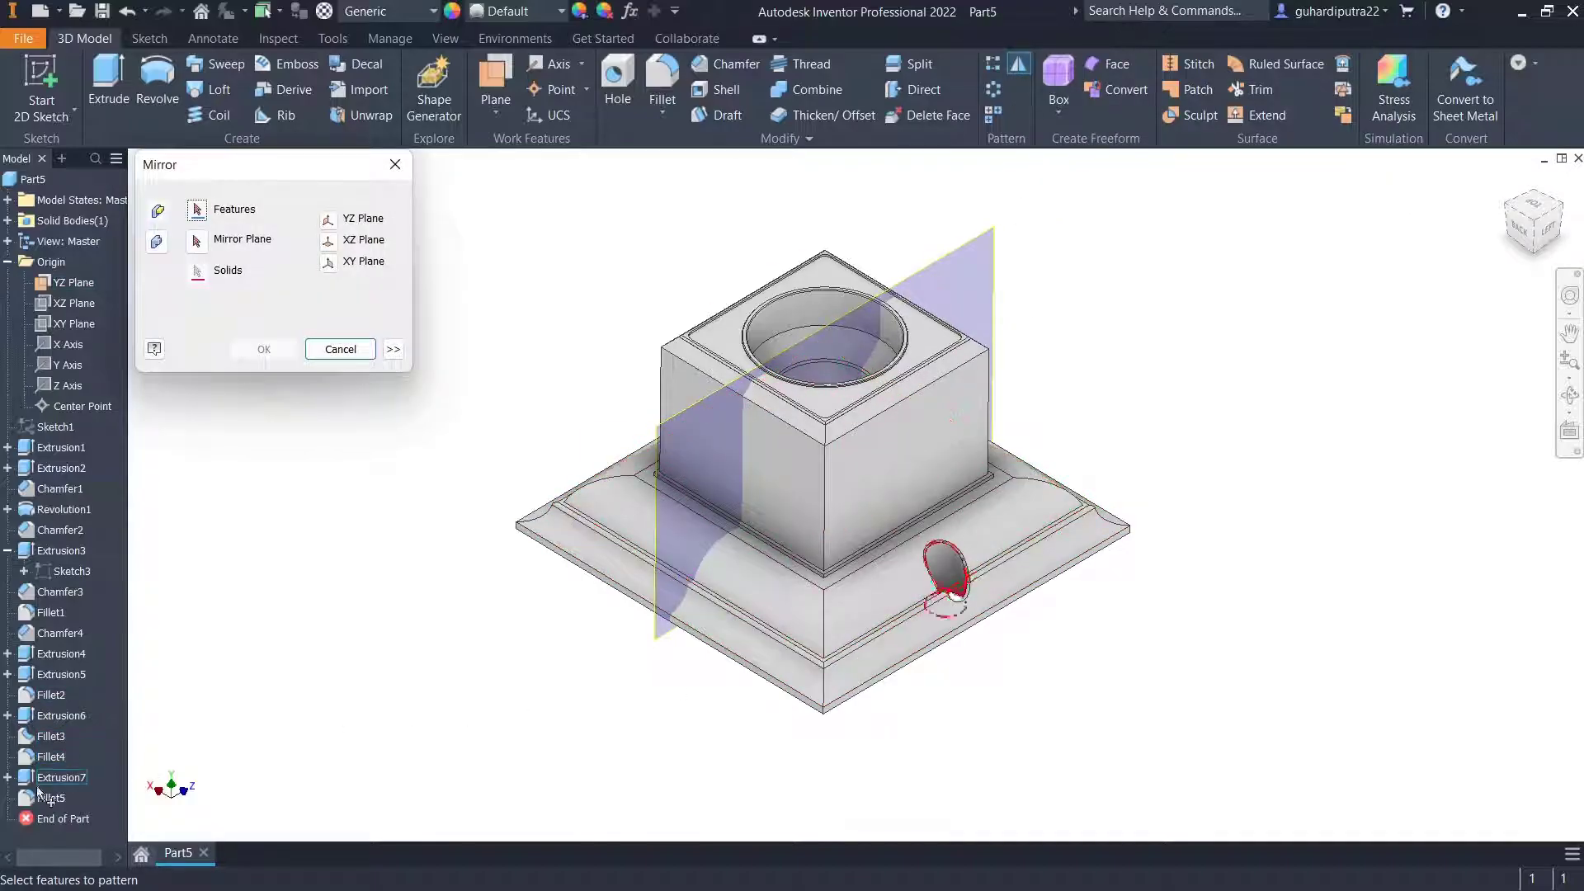
pyautogui.click(45, 778)
pyautogui.click(36, 797)
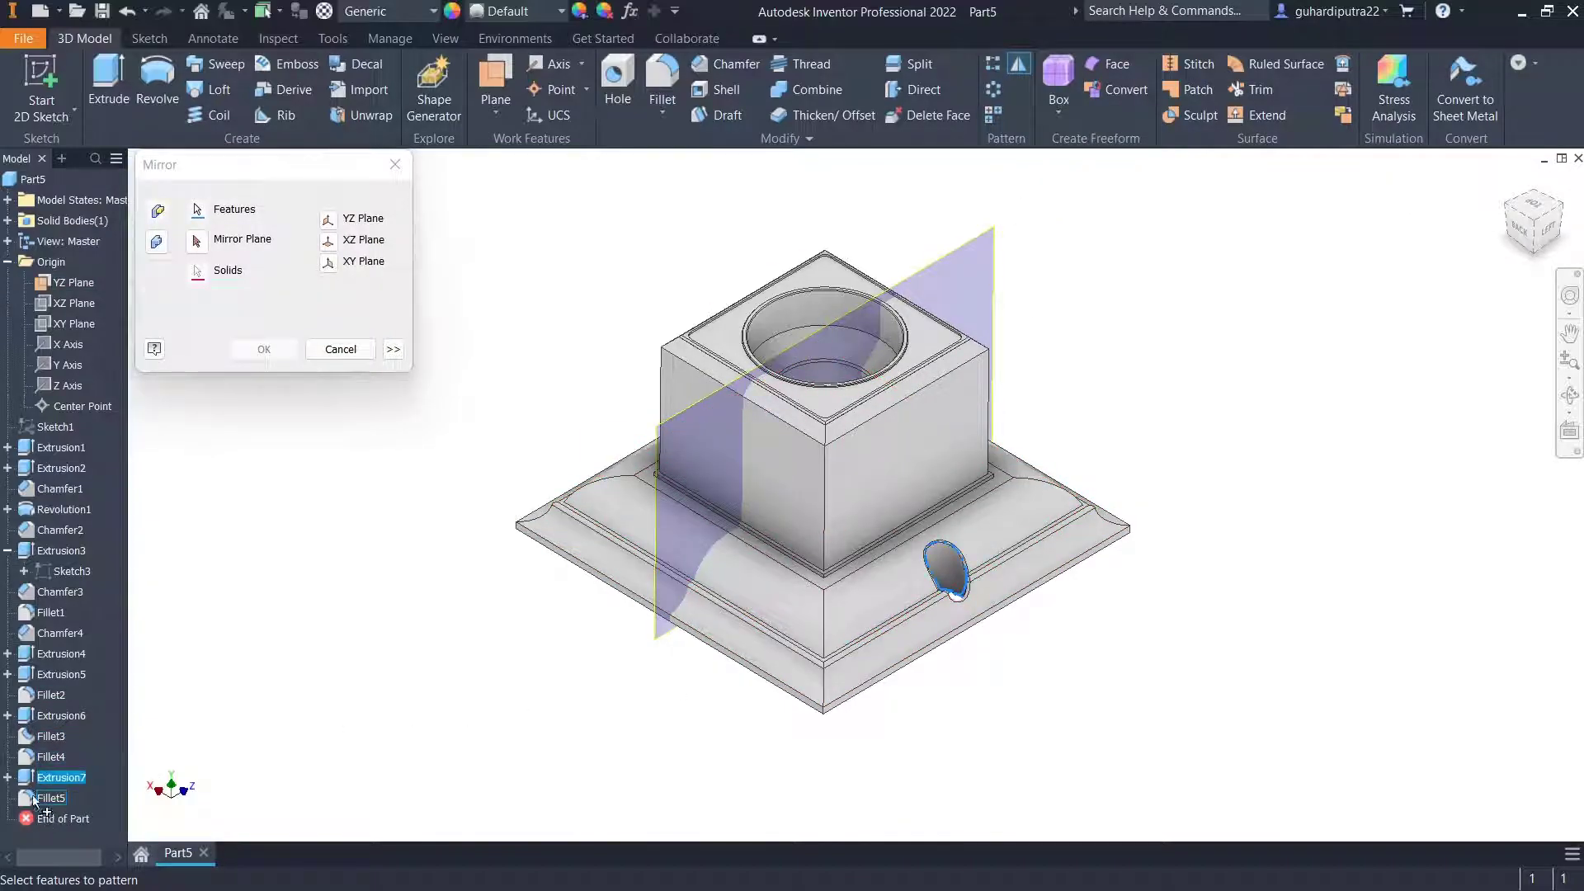
pyautogui.click(198, 241)
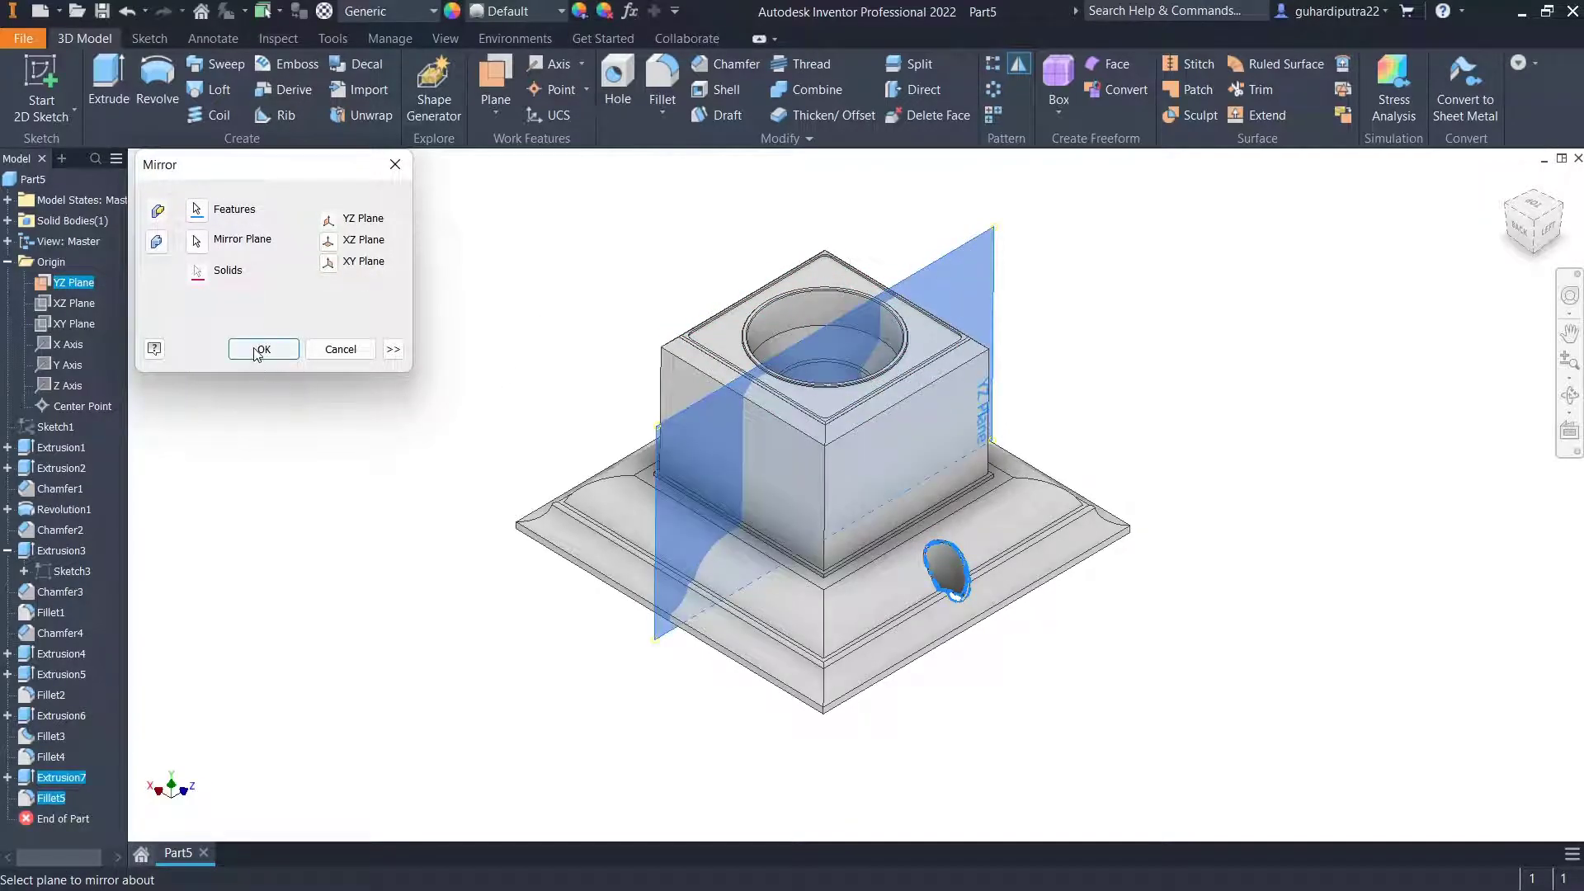
pyautogui.click(260, 349)
# Fillet the remaining sharp rim edges of the mirrored hole on the opposite side with a 0.5 mm radius.
pyautogui.click(1520, 221)
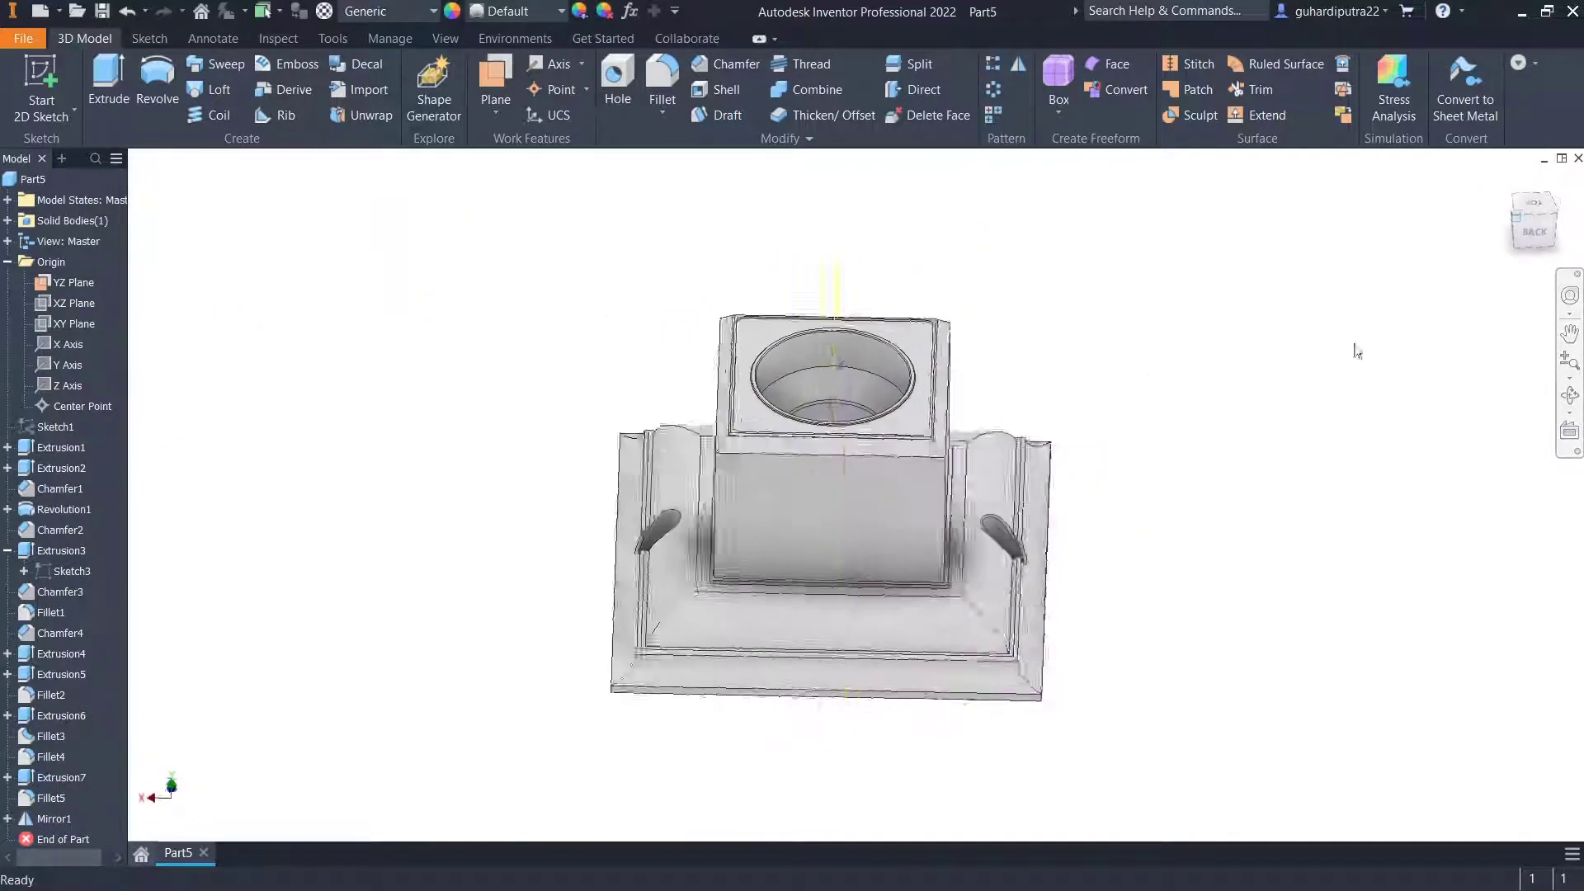
pyautogui.scroll(5, 655, 625)
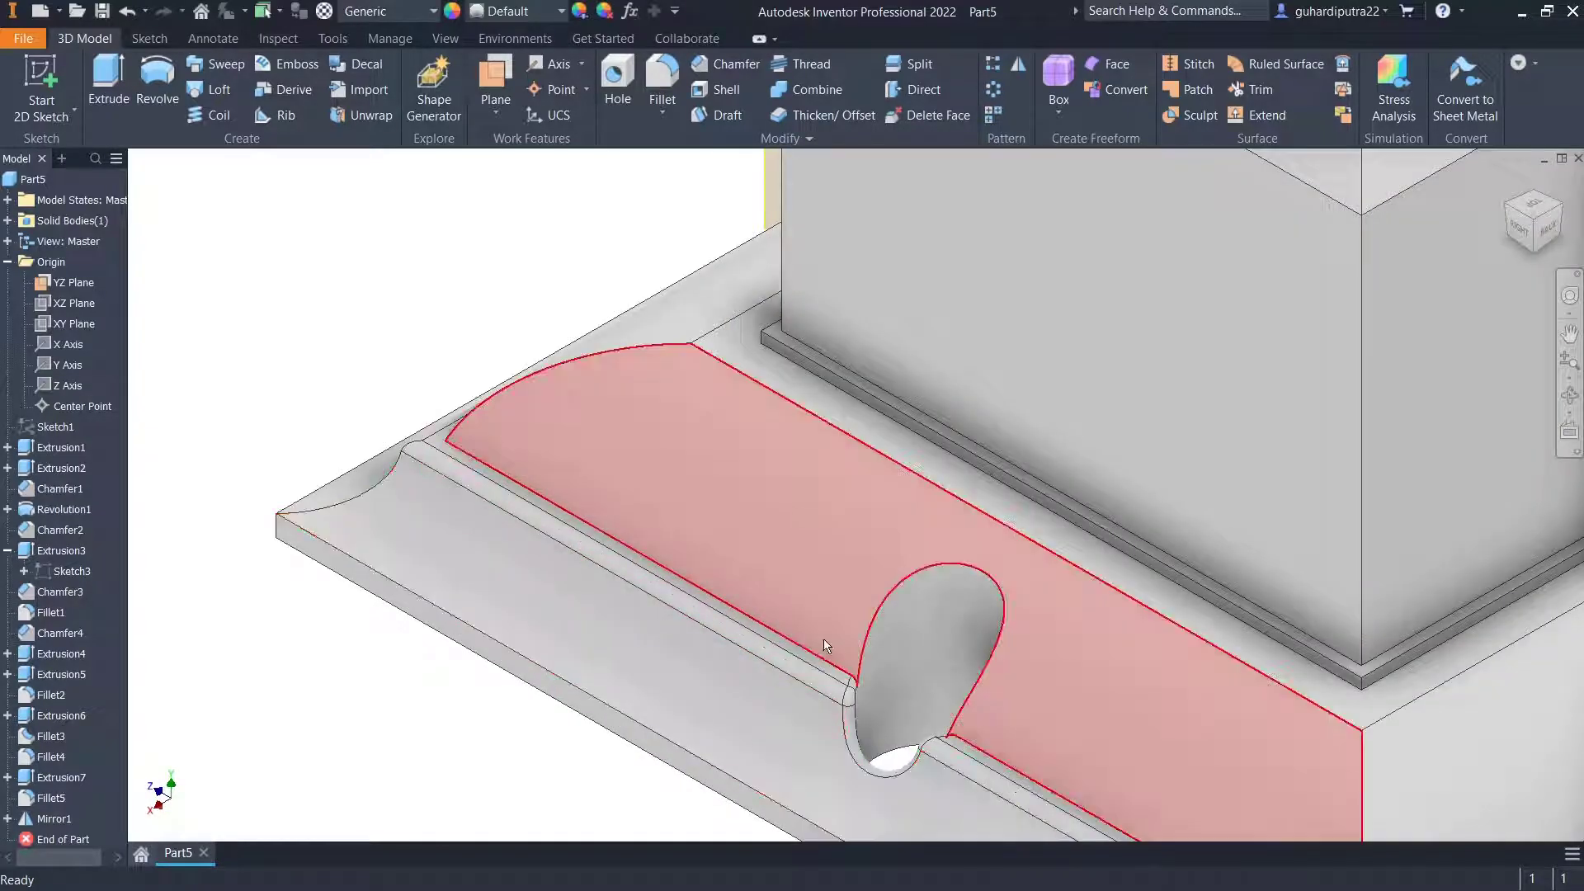
pyautogui.scroll(-2, 823, 640)
pyautogui.moveTo(476, 713); pyautogui.dragTo(453, 674, button='middle')
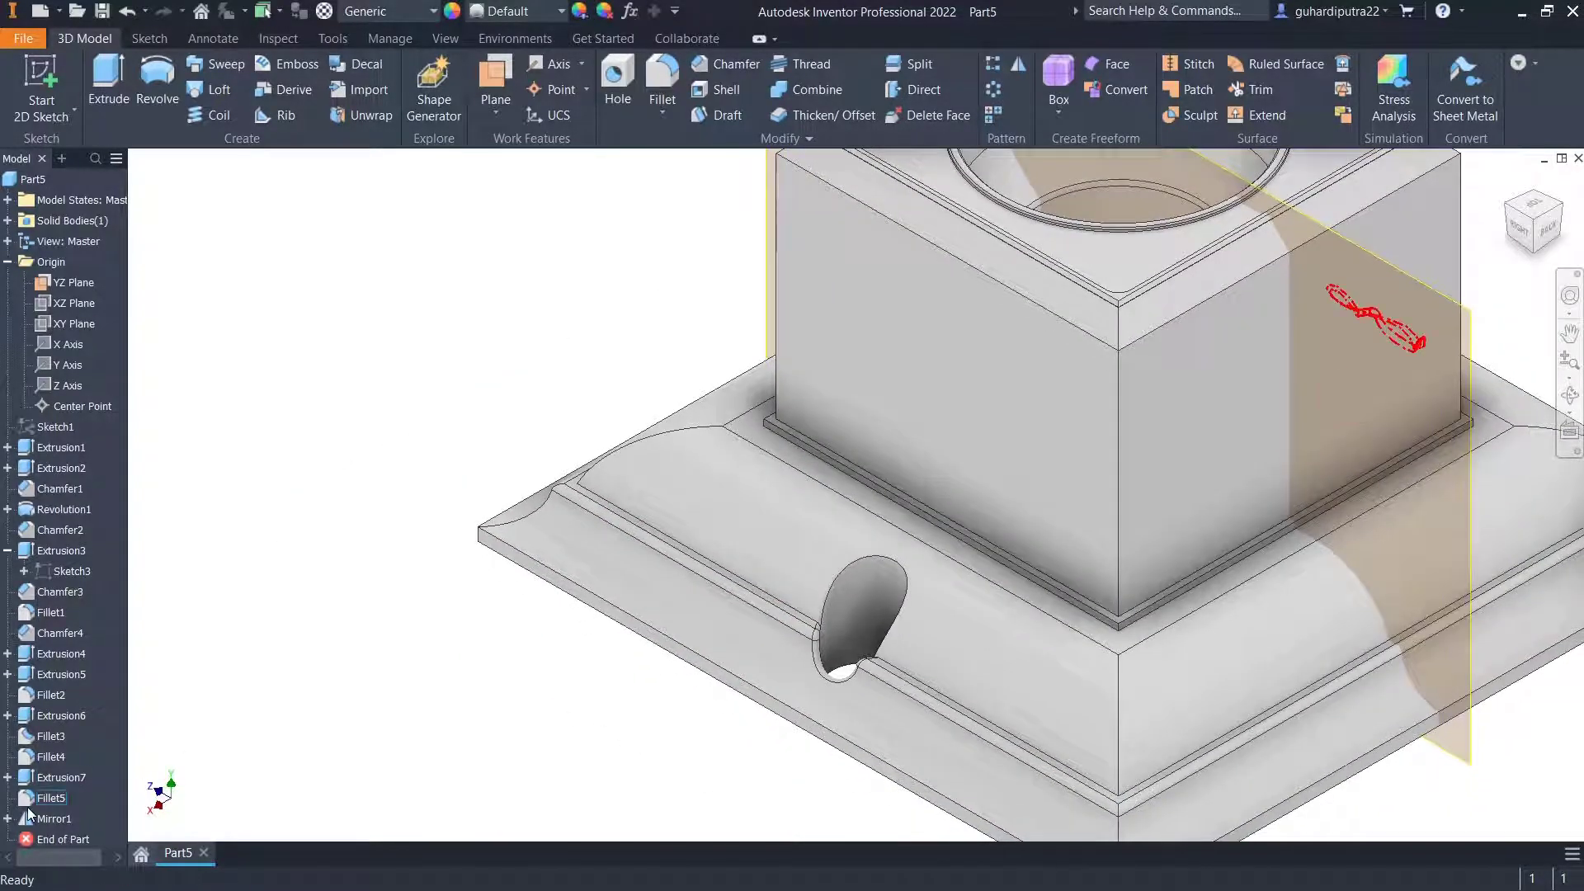
pyautogui.click(671, 61)
pyautogui.click(849, 568)
pyautogui.scroll(2, 834, 612)
pyautogui.scroll(3, 819, 633)
pyautogui.scroll(-2, 817, 639)
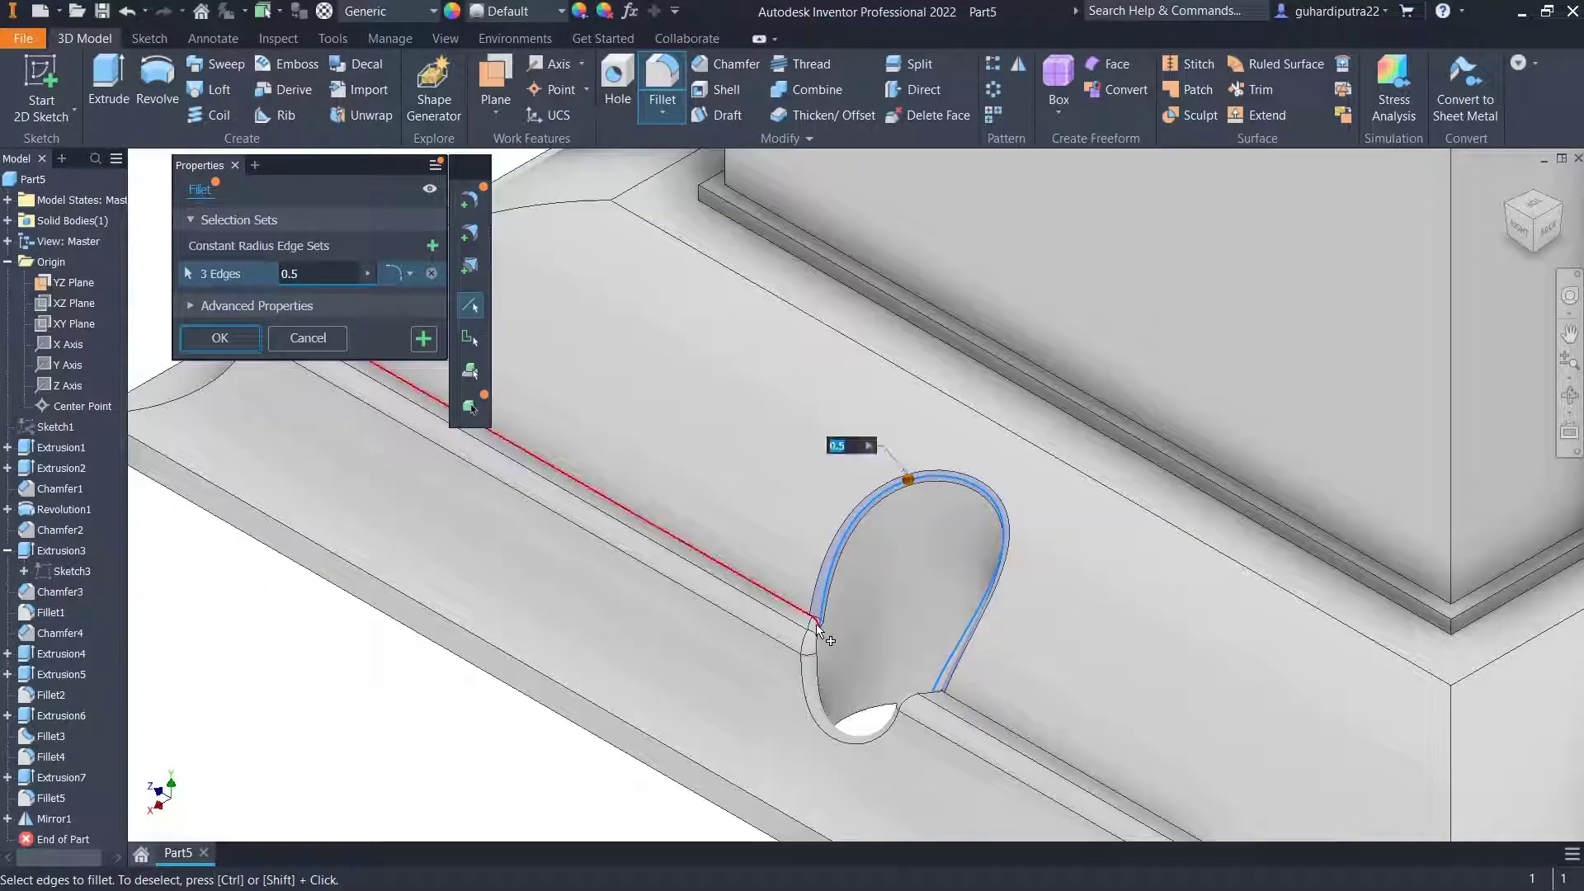
pyautogui.scroll(4, 817, 642)
pyautogui.scroll(-3, 814, 644)
pyautogui.click(219, 339)
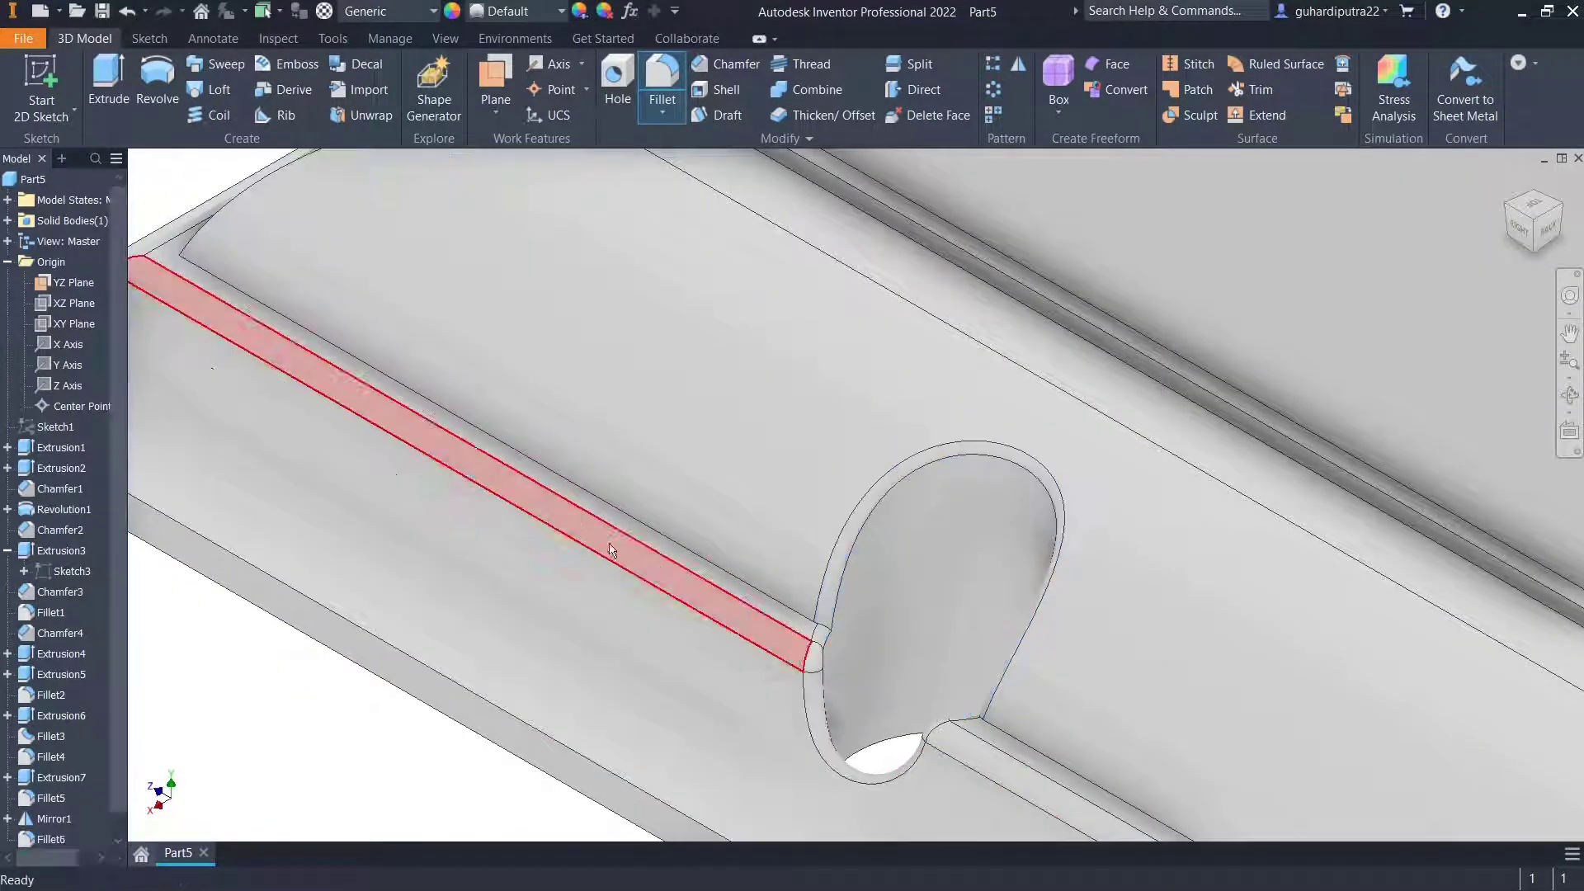
# Hide the YZ plane again.
pyautogui.scroll(-8, 845, 611)
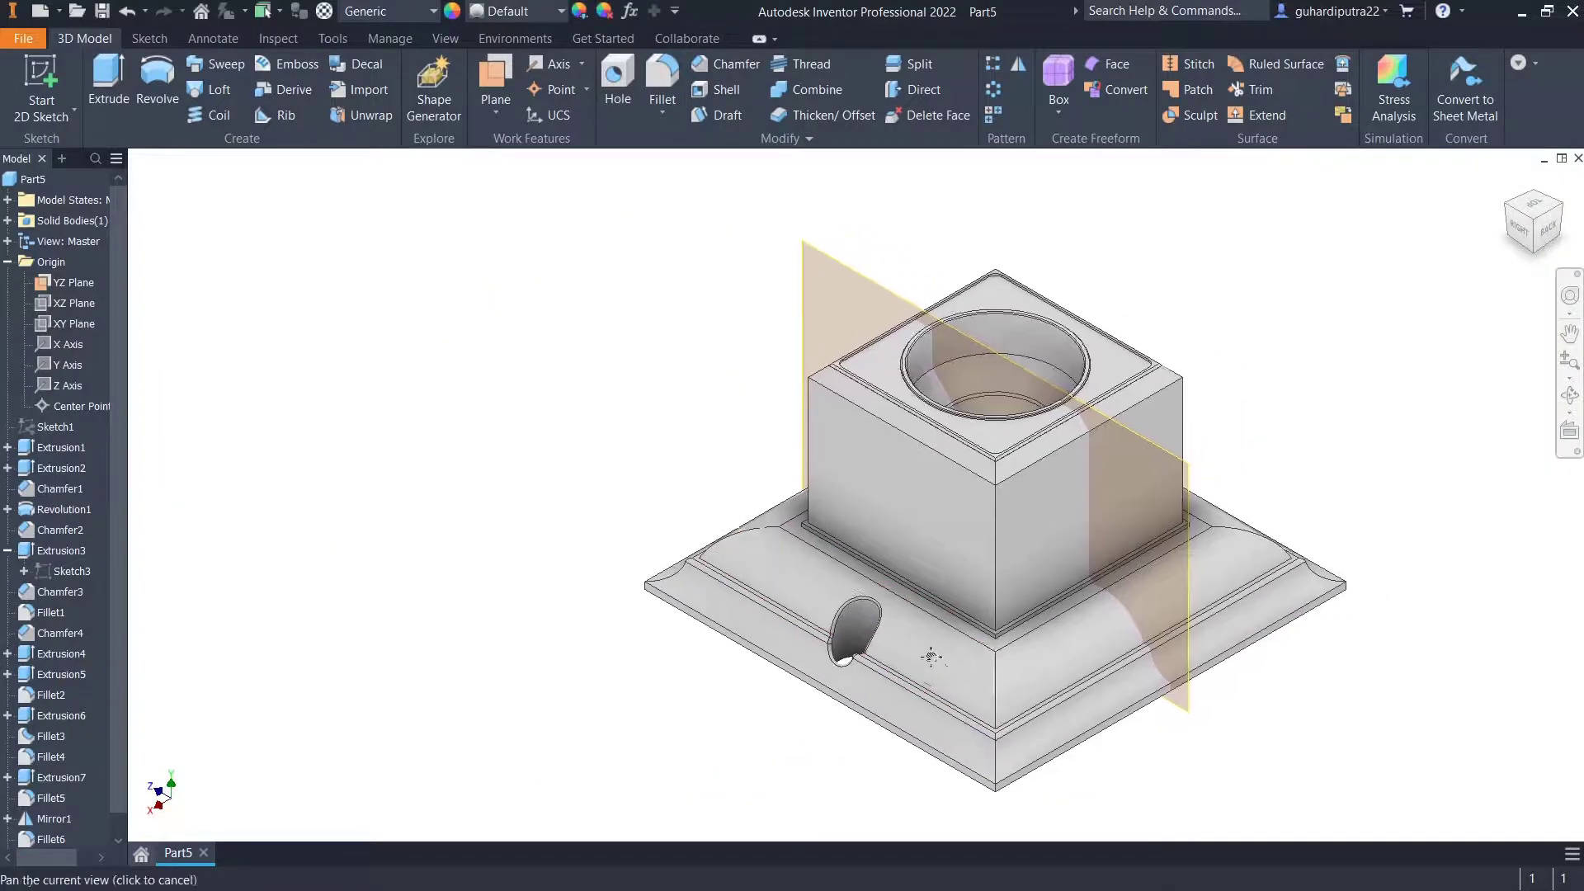
pyautogui.moveTo(931, 657); pyautogui.dragTo(817, 608)
pyautogui.click(1509, 181)
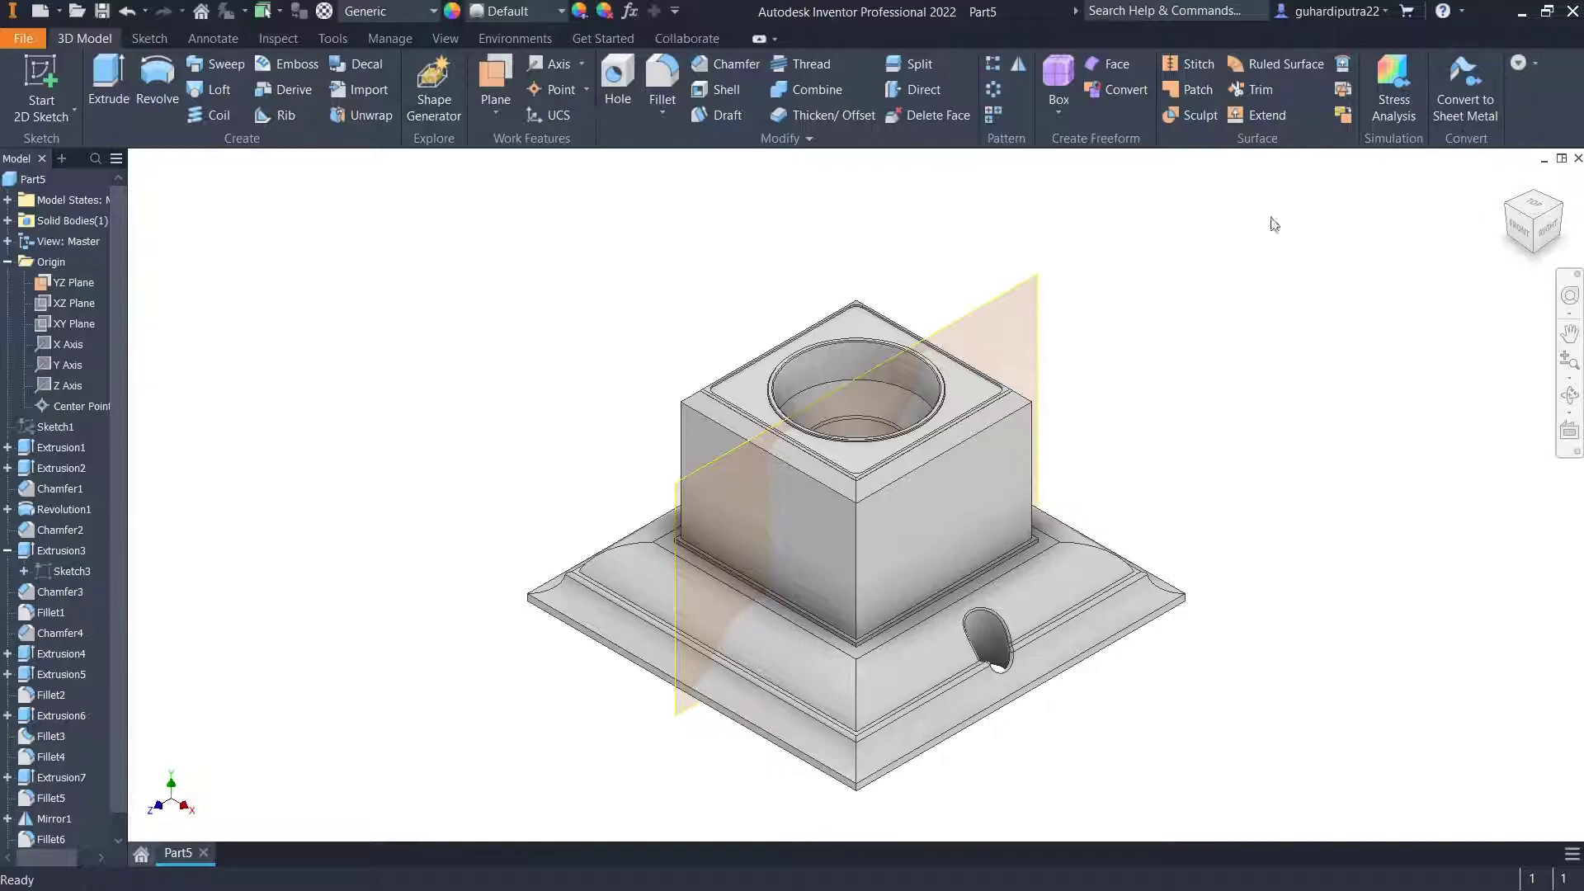
pyautogui.rightClick(1039, 294)
pyautogui.click(1090, 321)
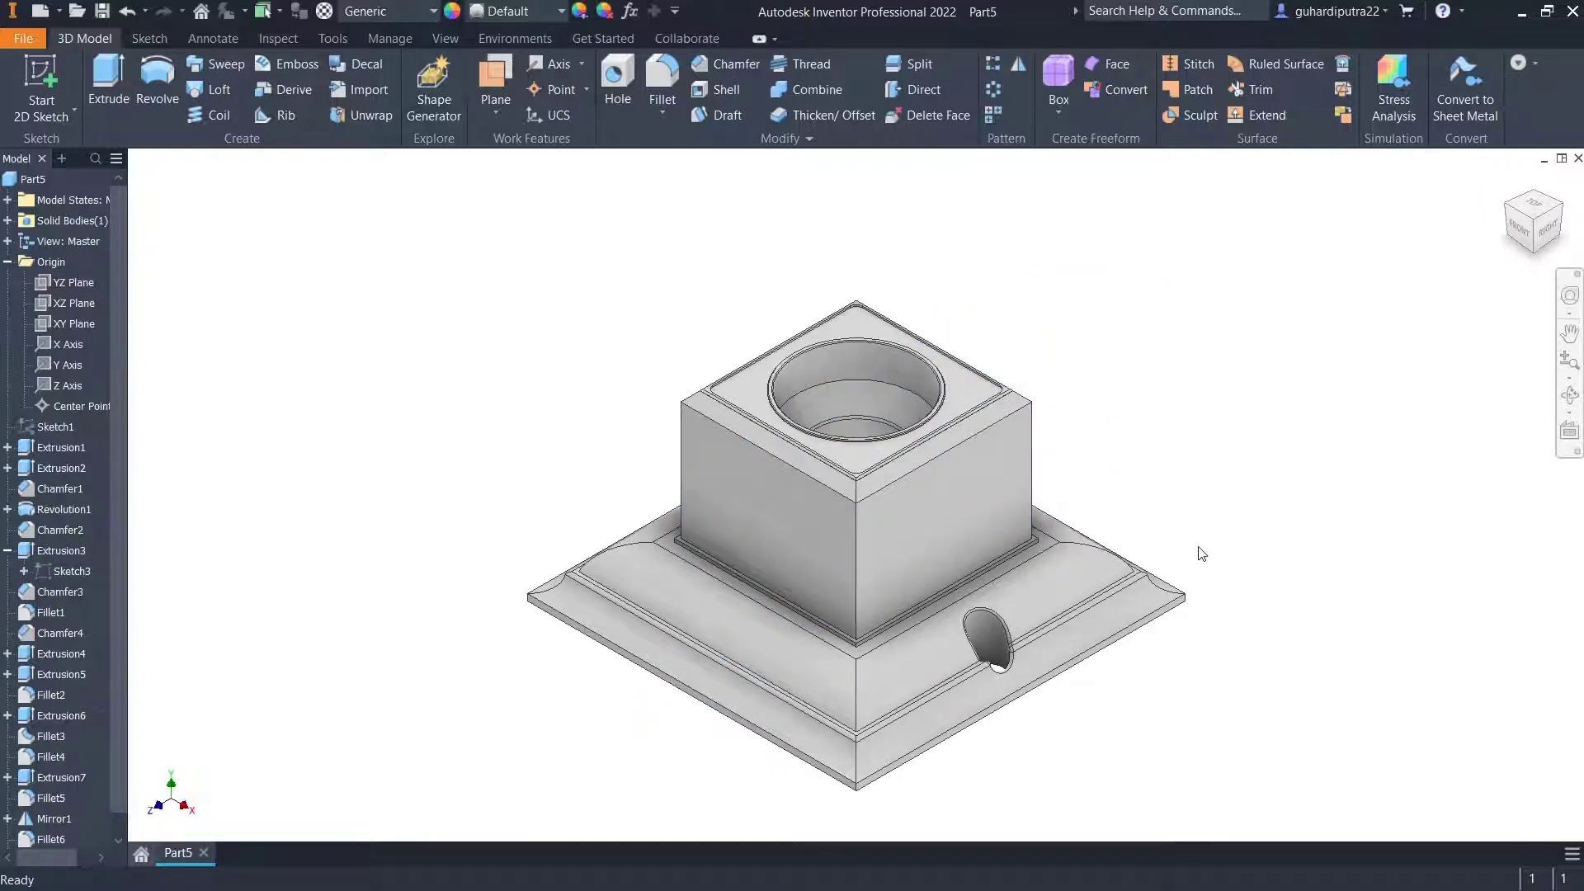
pyautogui.moveTo(1198, 552); pyautogui.dragTo(1187, 490, button='middle')
pyautogui.click(1569, 361)
pyautogui.moveTo(1442, 397); pyautogui.dragTo(1440, 408)
pyautogui.rightClick(1436, 404)
pyautogui.click(1479, 402)
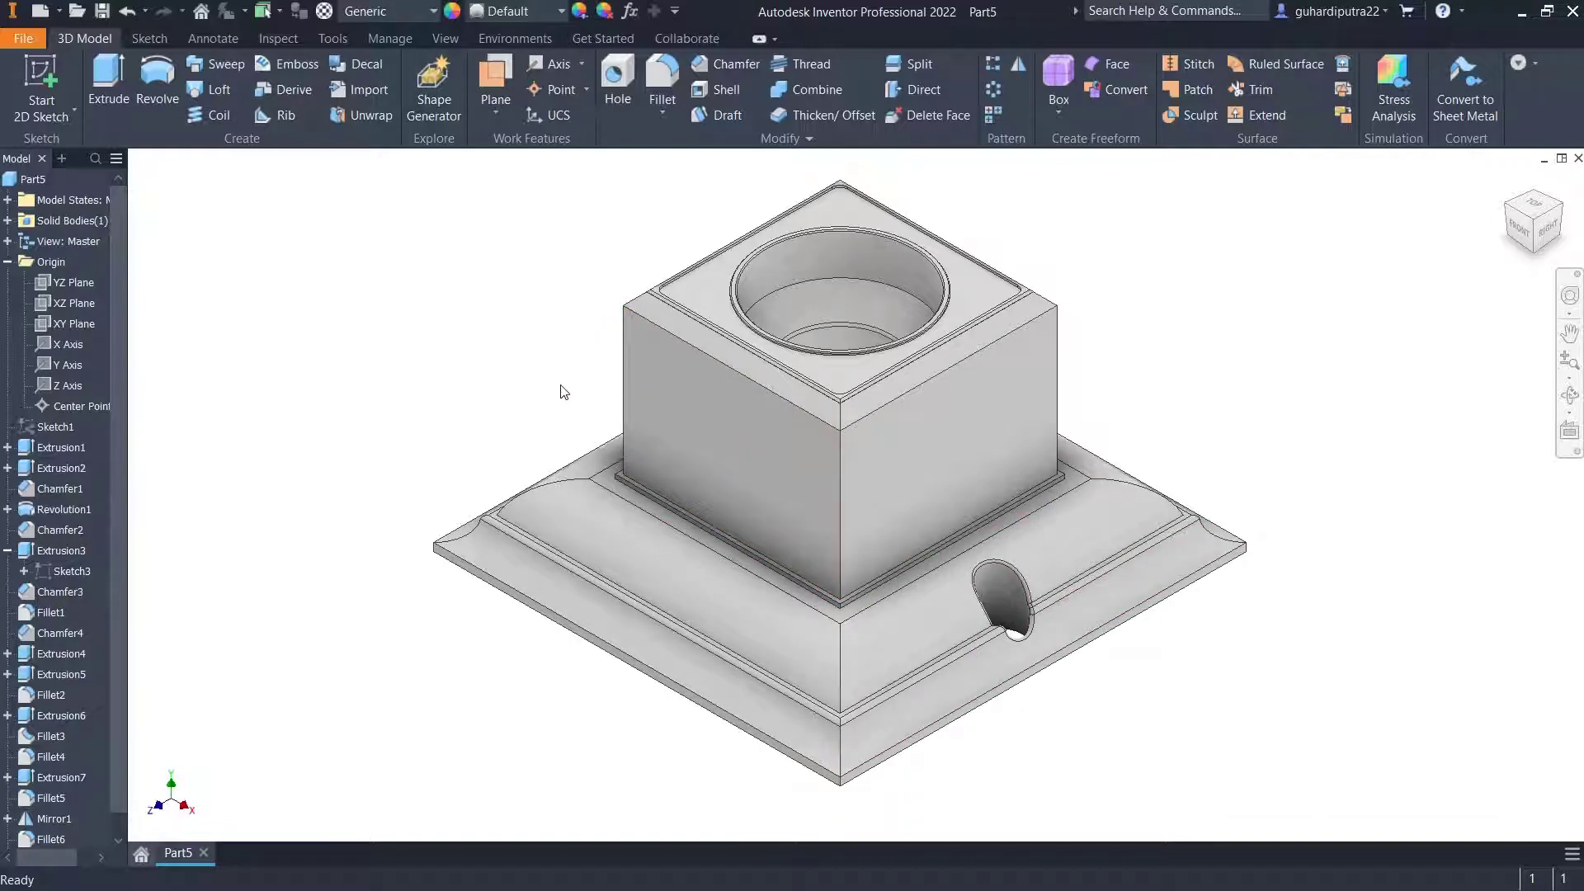
# Set up an inverted 8 mm fillet on two vertical corner edges of the lowest base plate.
pyautogui.click(662, 86)
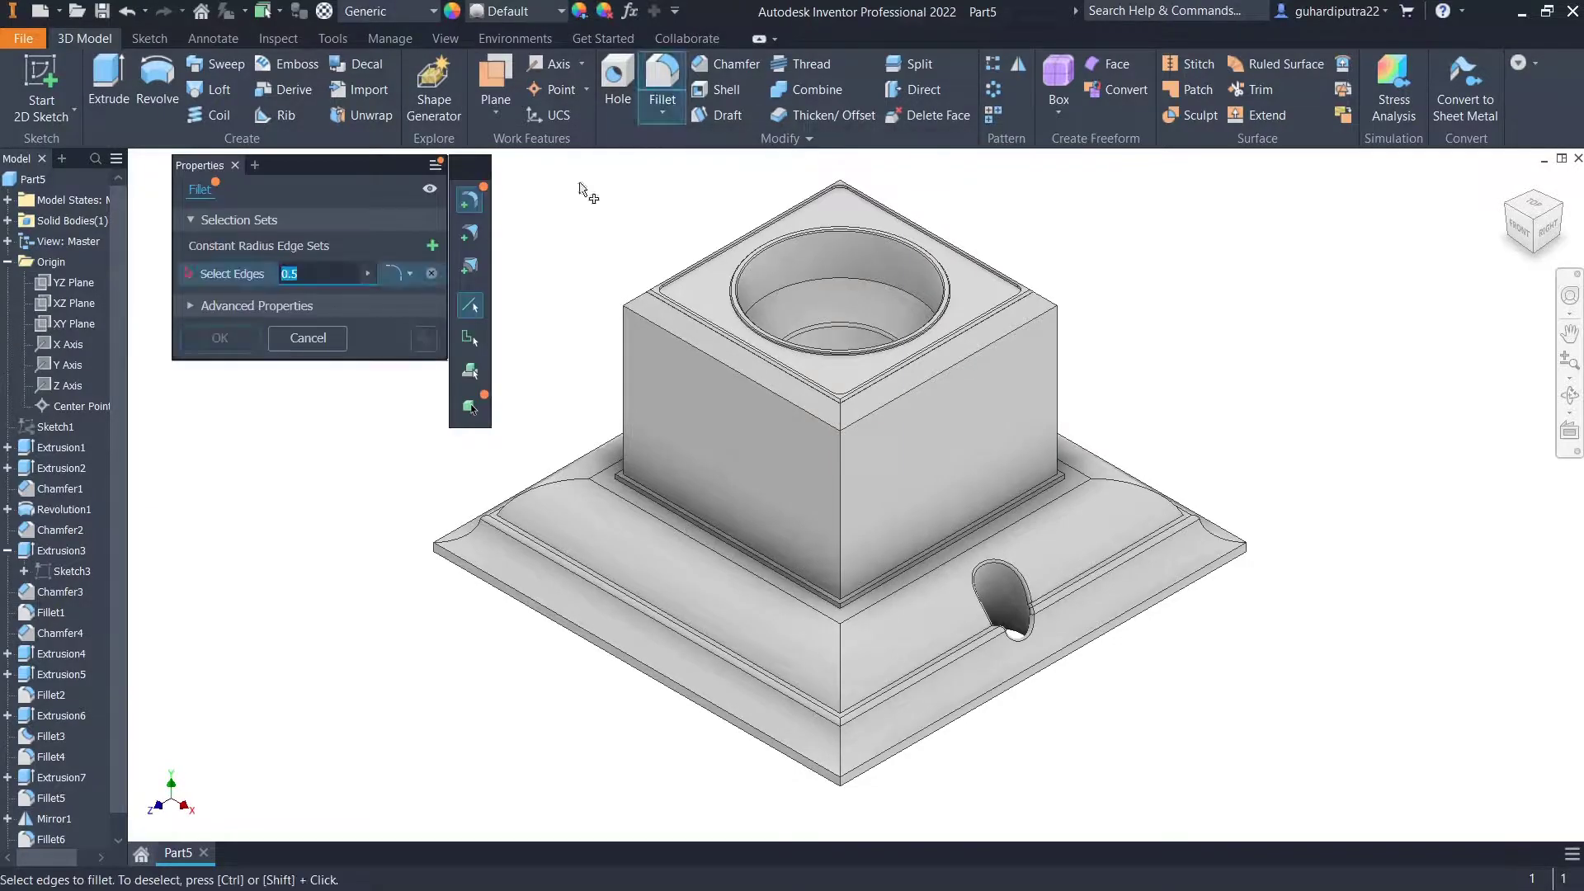
pyautogui.click(408, 275)
pyautogui.click(409, 344)
pyautogui.scroll(5, 838, 790)
pyautogui.click(857, 776)
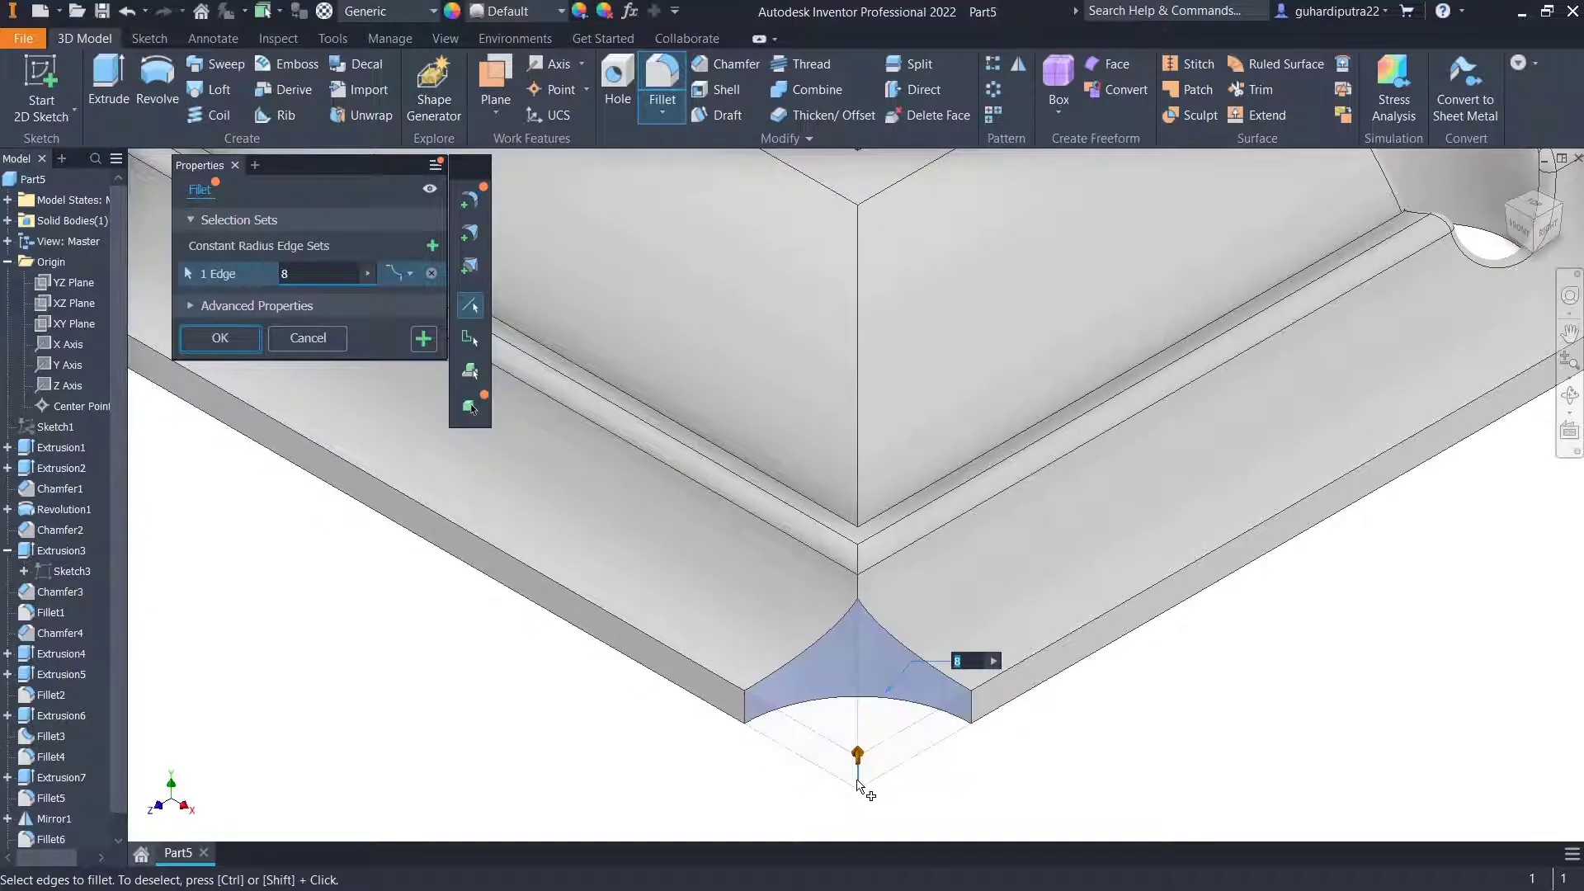
pyautogui.scroll(-5, 846, 750)
pyautogui.scroll(5, 334, 474)
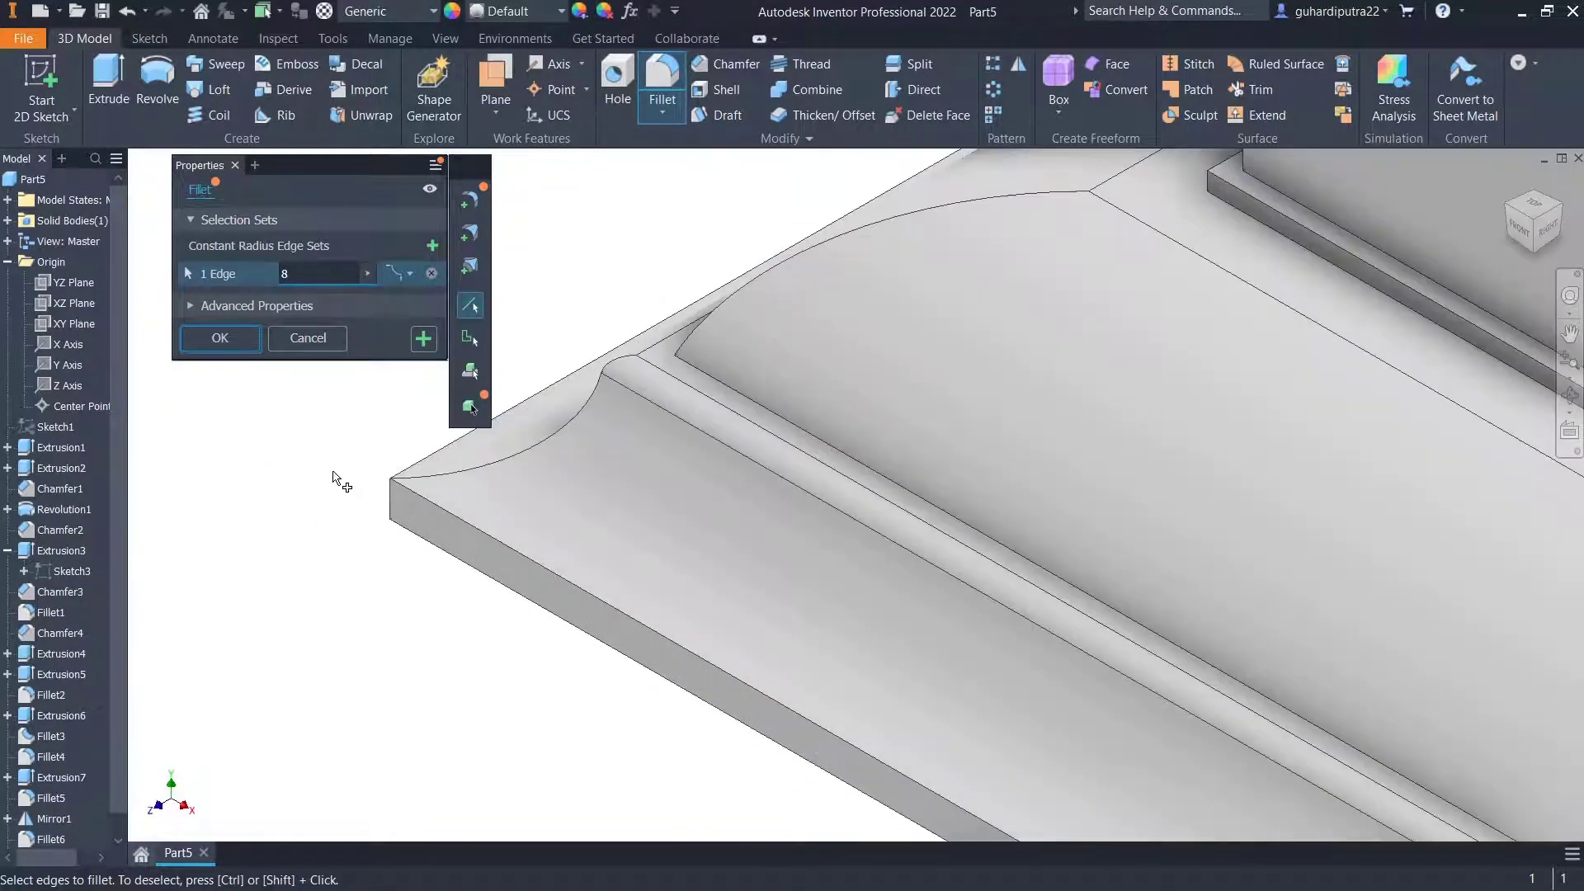
pyautogui.click(386, 509)
pyautogui.scroll(-6, 387, 509)
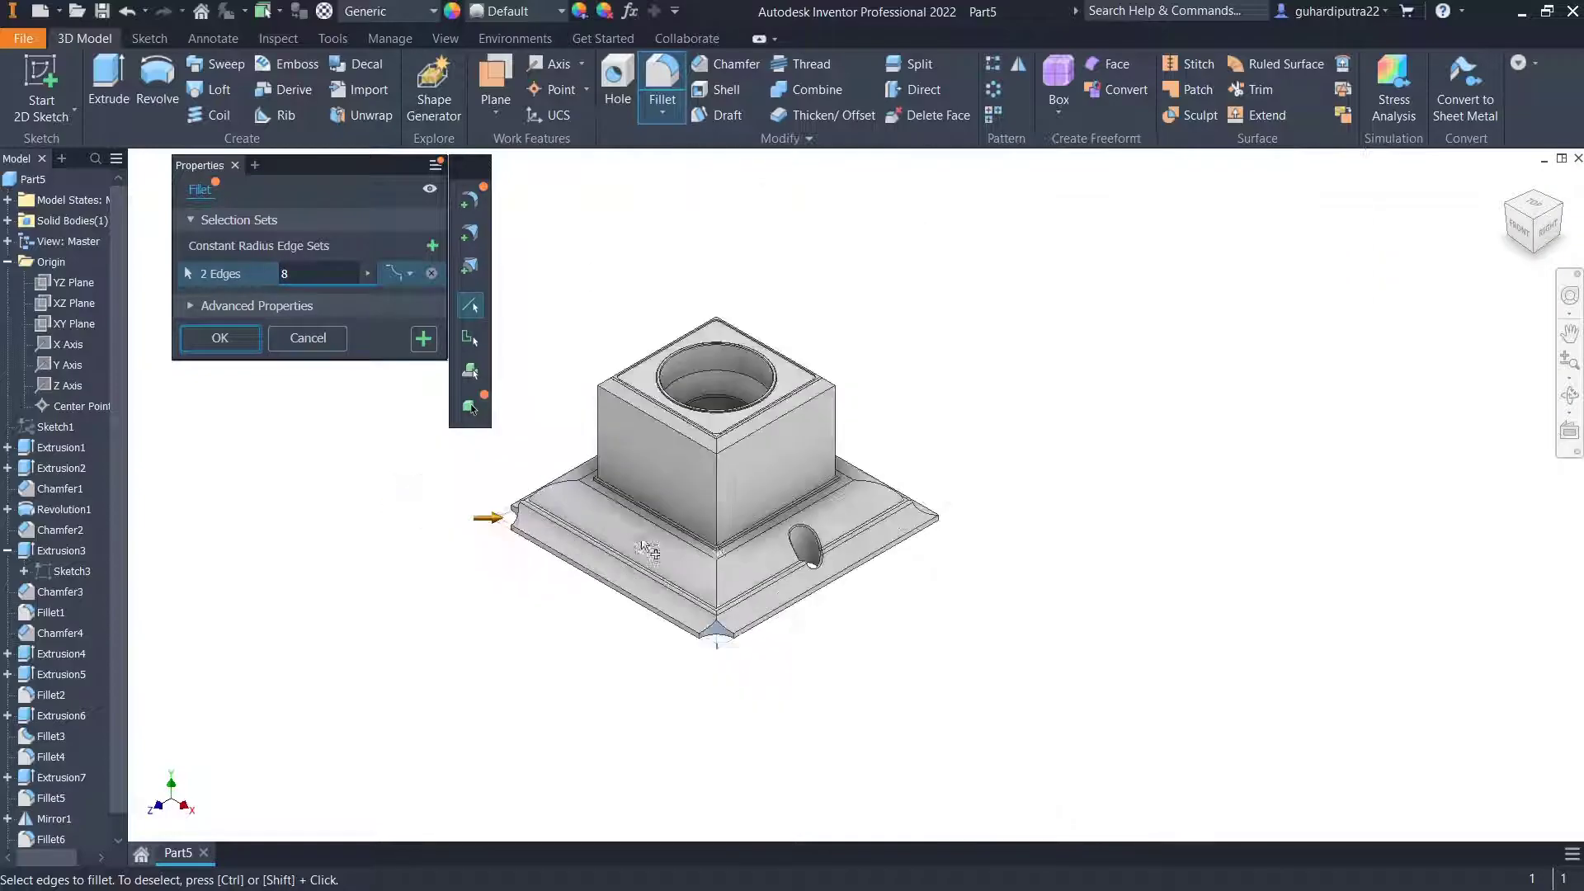
# Add the other two vertical corners of the lowest base plate to the inverted 8 mm fillet and apply it.
pyautogui.scroll(5, 994, 524)
pyautogui.scroll(3, 1023, 413)
pyautogui.click(1025, 396)
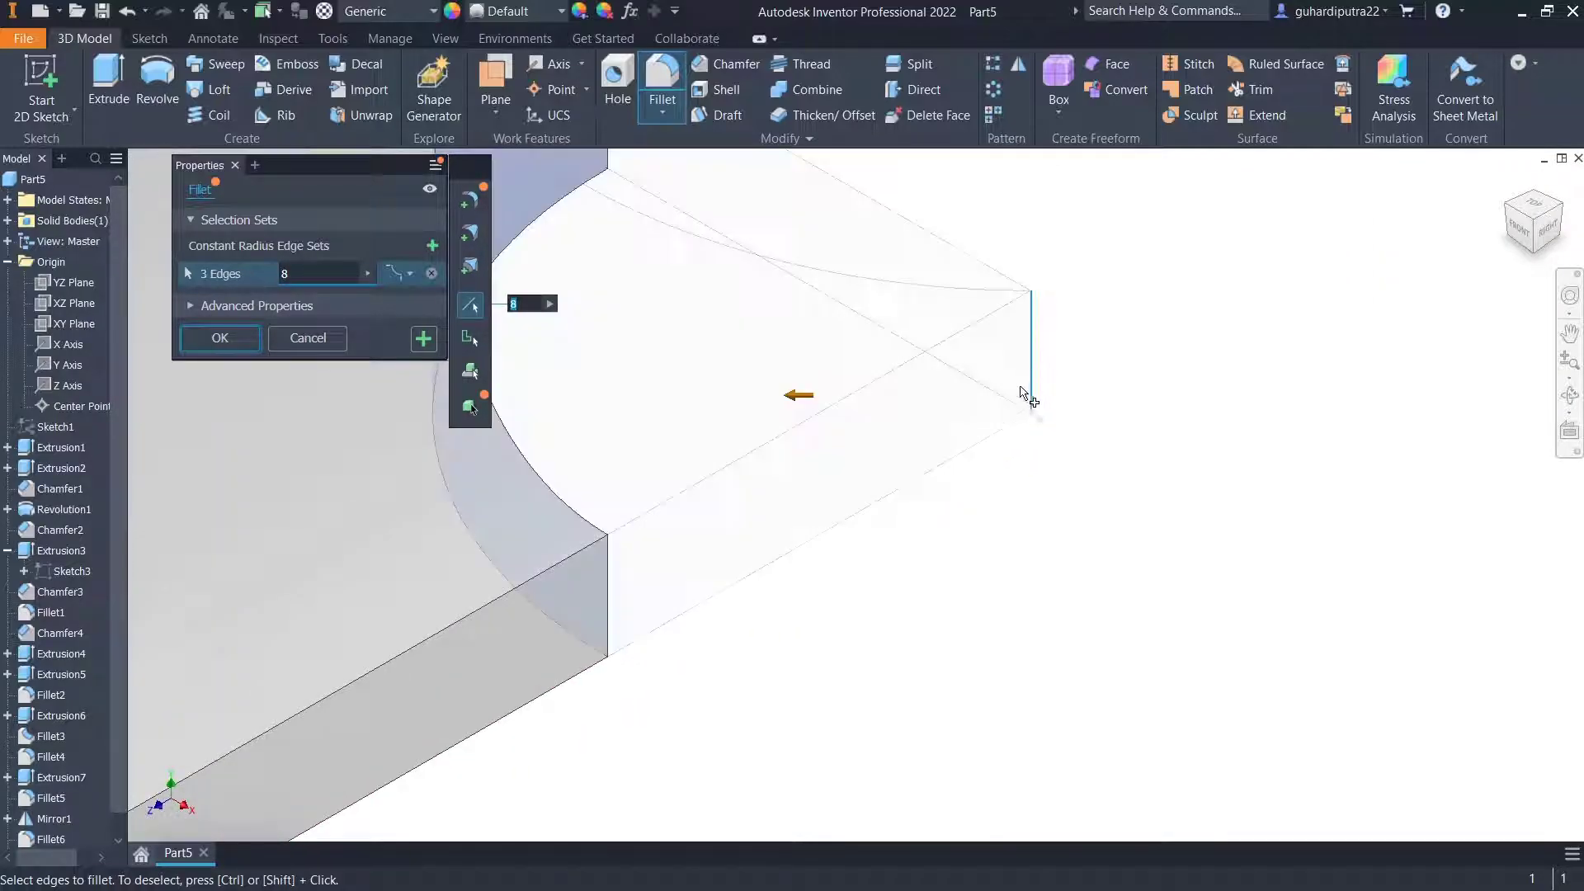
pyautogui.scroll(-6, 1018, 435)
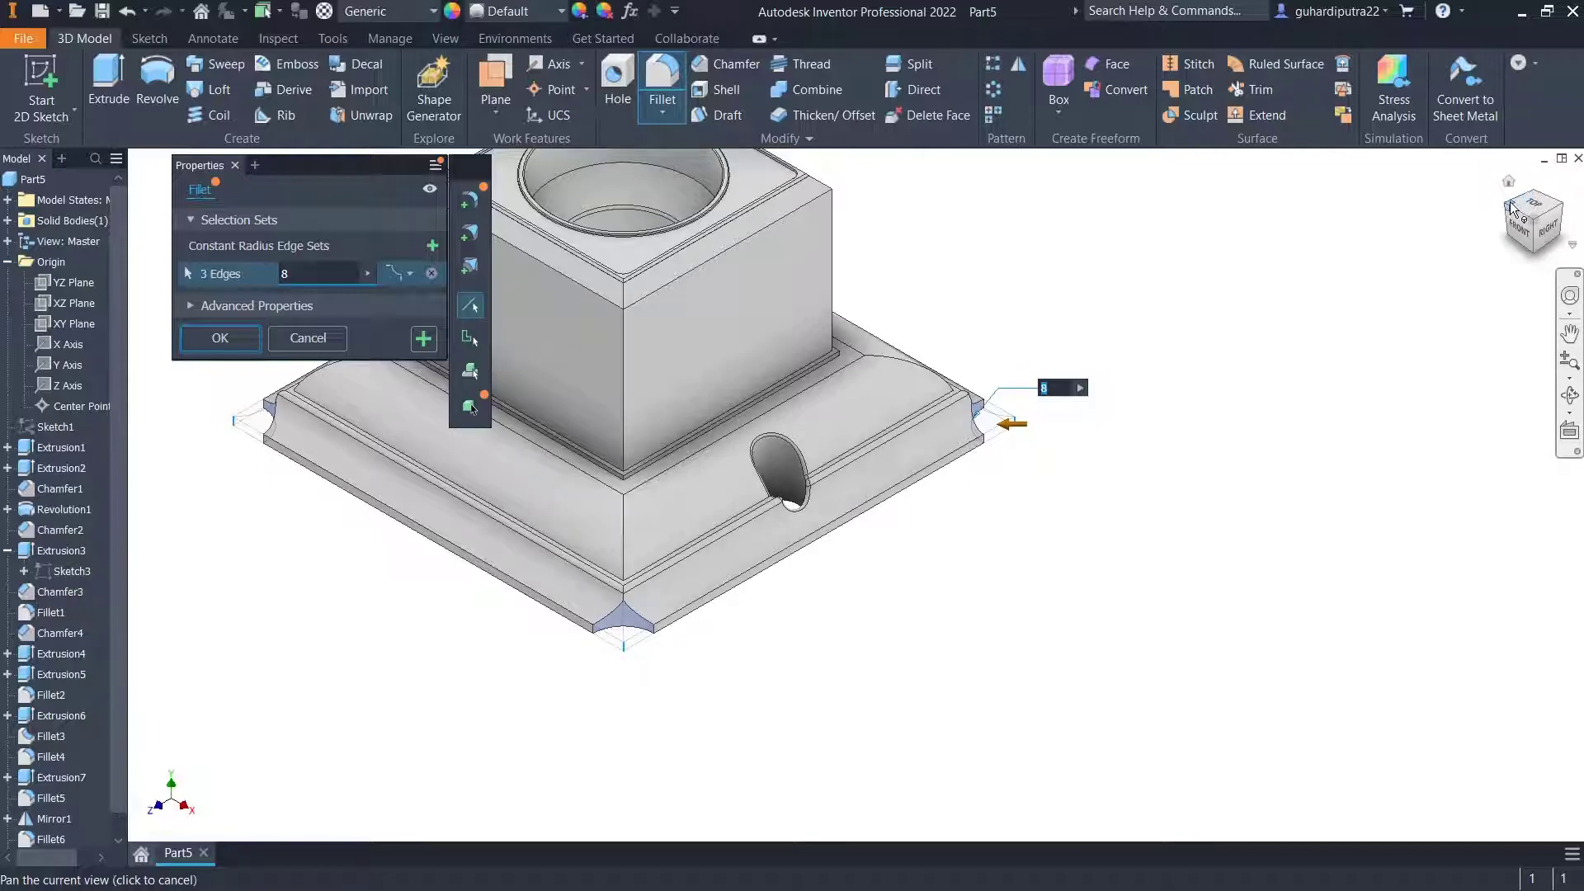
pyautogui.click(1510, 203)
pyautogui.click(1509, 206)
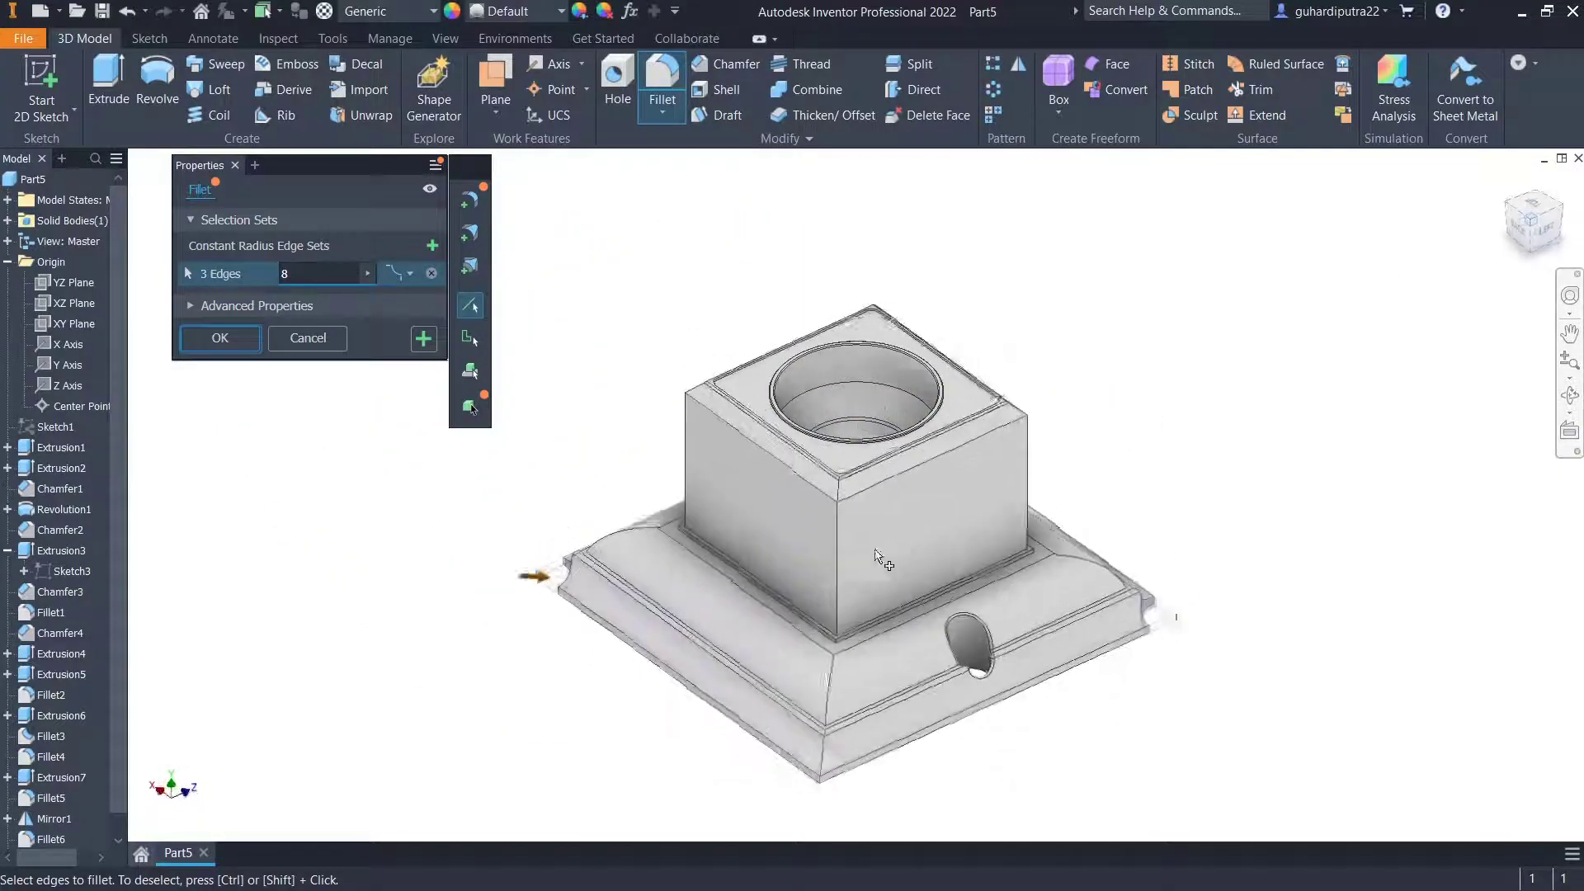
pyautogui.scroll(5, 874, 816)
pyautogui.click(835, 730)
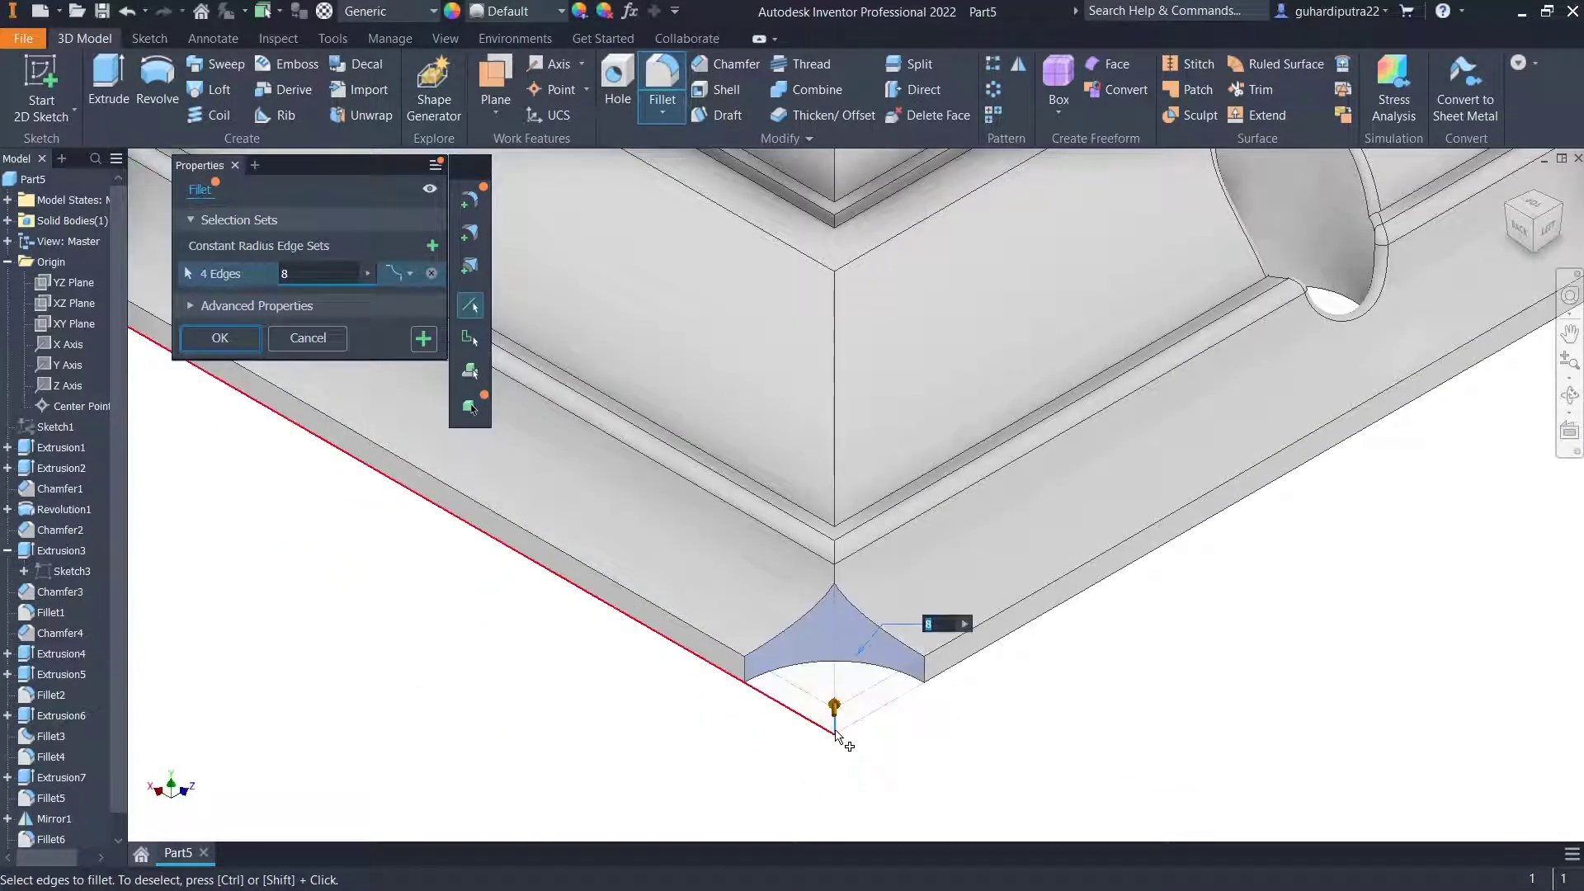
pyautogui.scroll(-6, 835, 734)
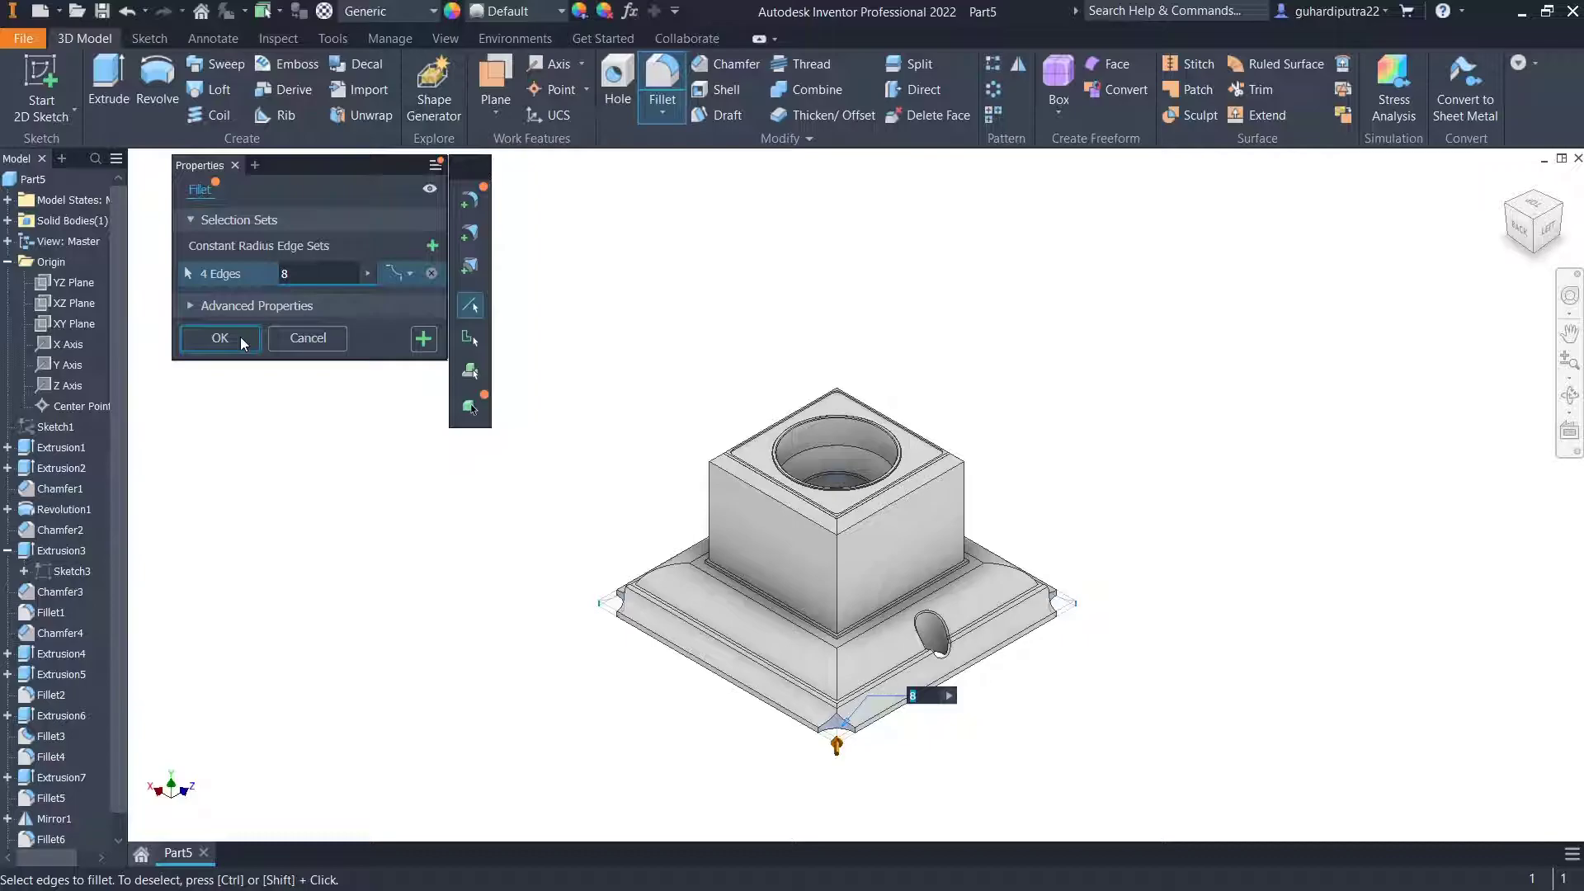
pyautogui.click(240, 339)
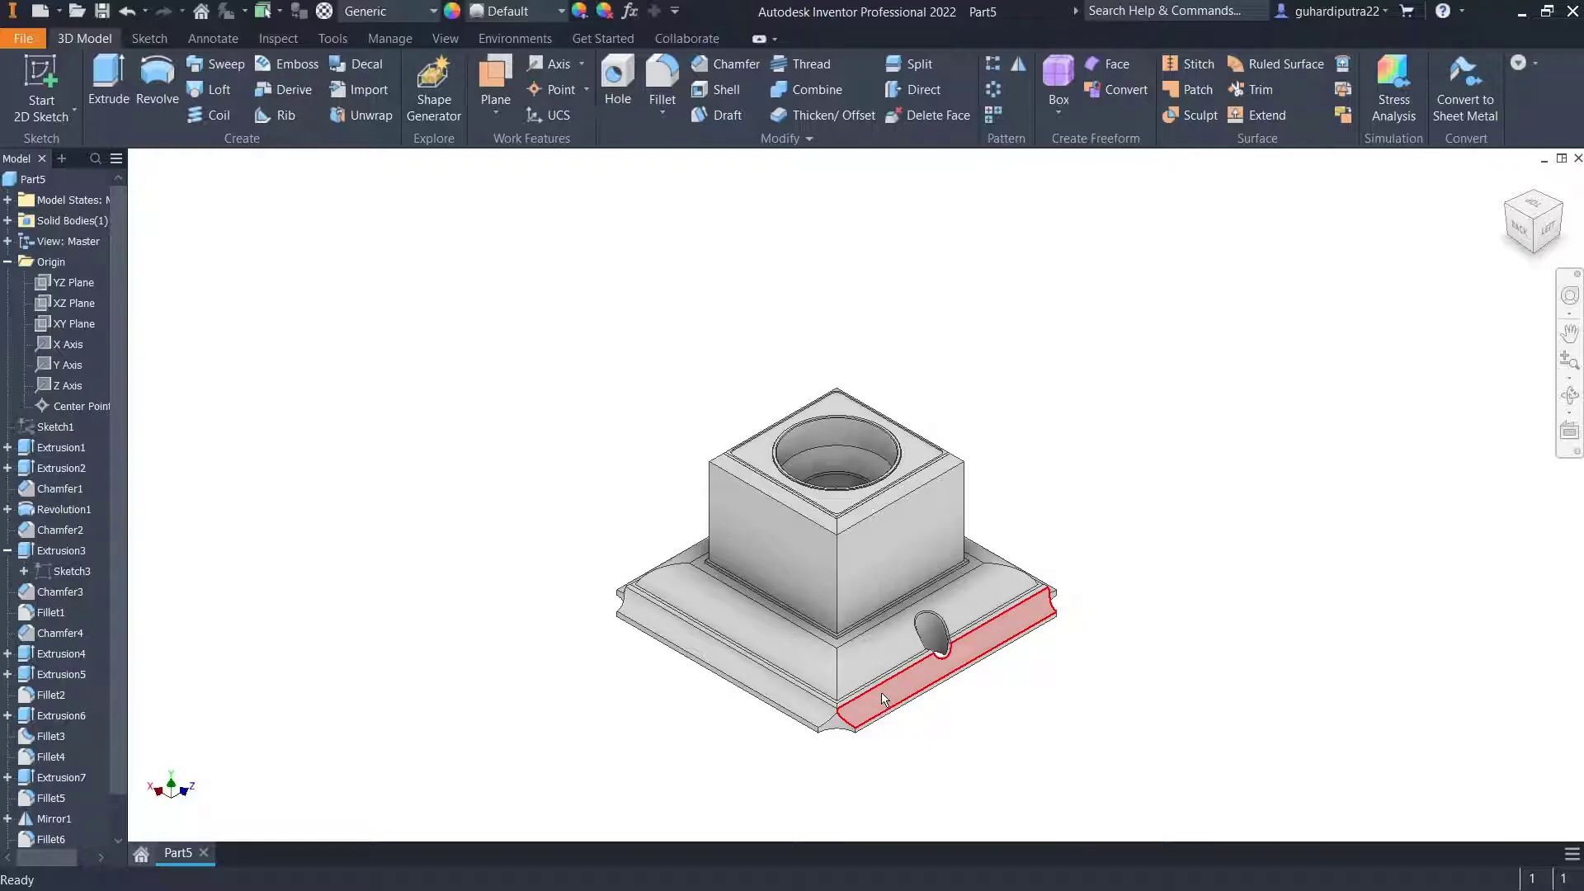
# Set up a 2 mm fillet on two curved corner edges of the rounded upper base plate.
pyautogui.click(669, 76)
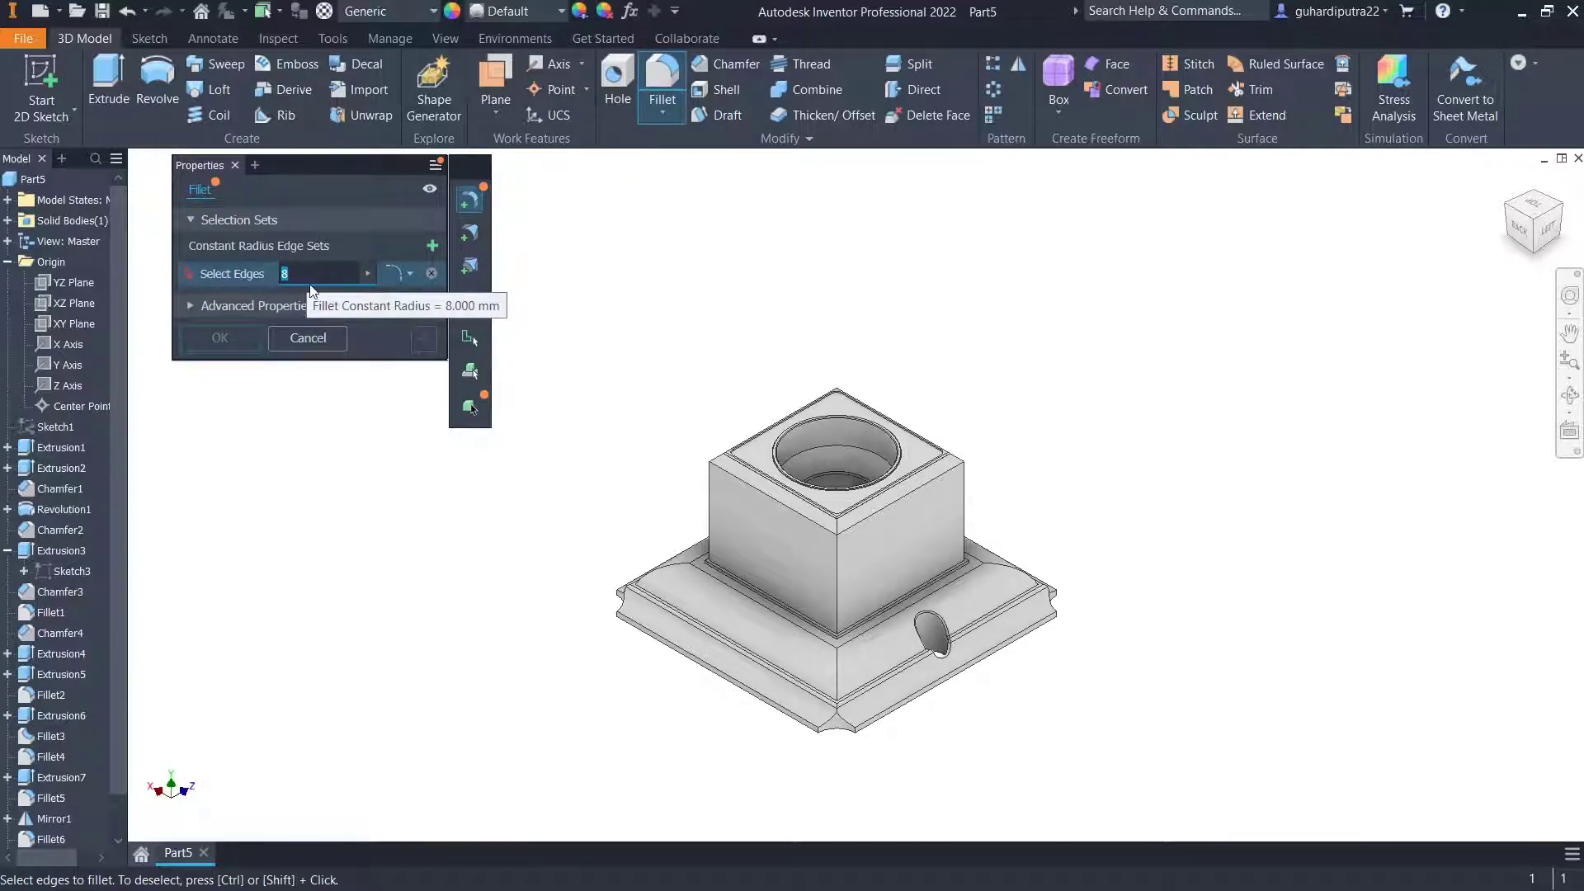
pyautogui.write('2')
pyautogui.scroll(5, 834, 682)
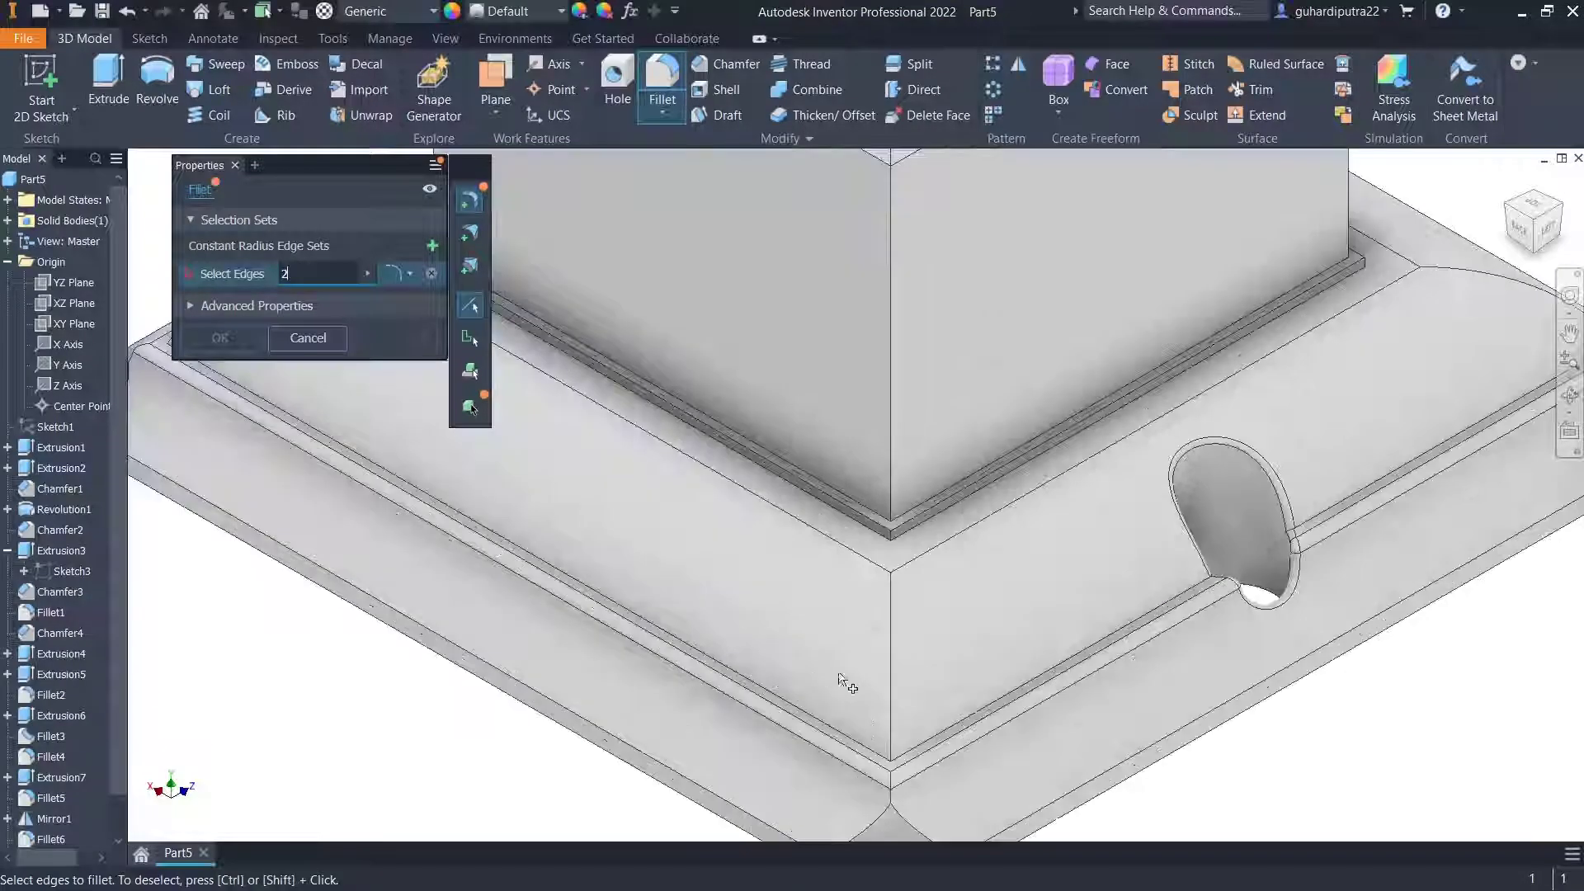
pyautogui.click(896, 660)
pyautogui.scroll(-5, 911, 676)
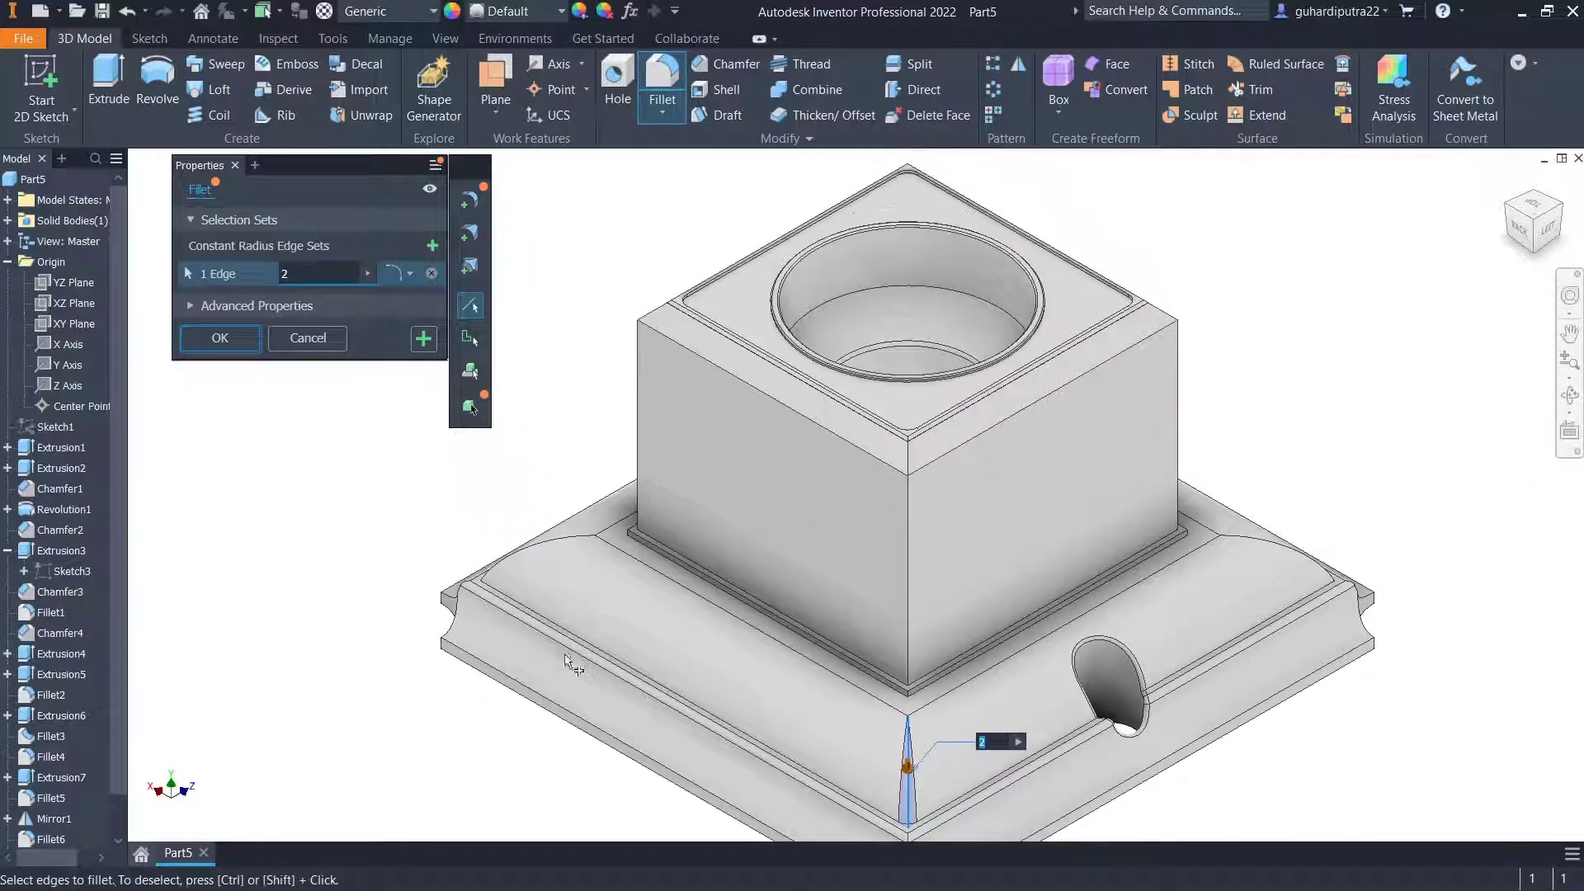
pyautogui.scroll(6, 510, 563)
pyautogui.click(510, 562)
# Add the other two curved corner edges of the rounded upper base plate to the 2 mm fillet and apply it.
pyautogui.scroll(-5, 500, 536)
pyautogui.scroll(6, 1025, 555)
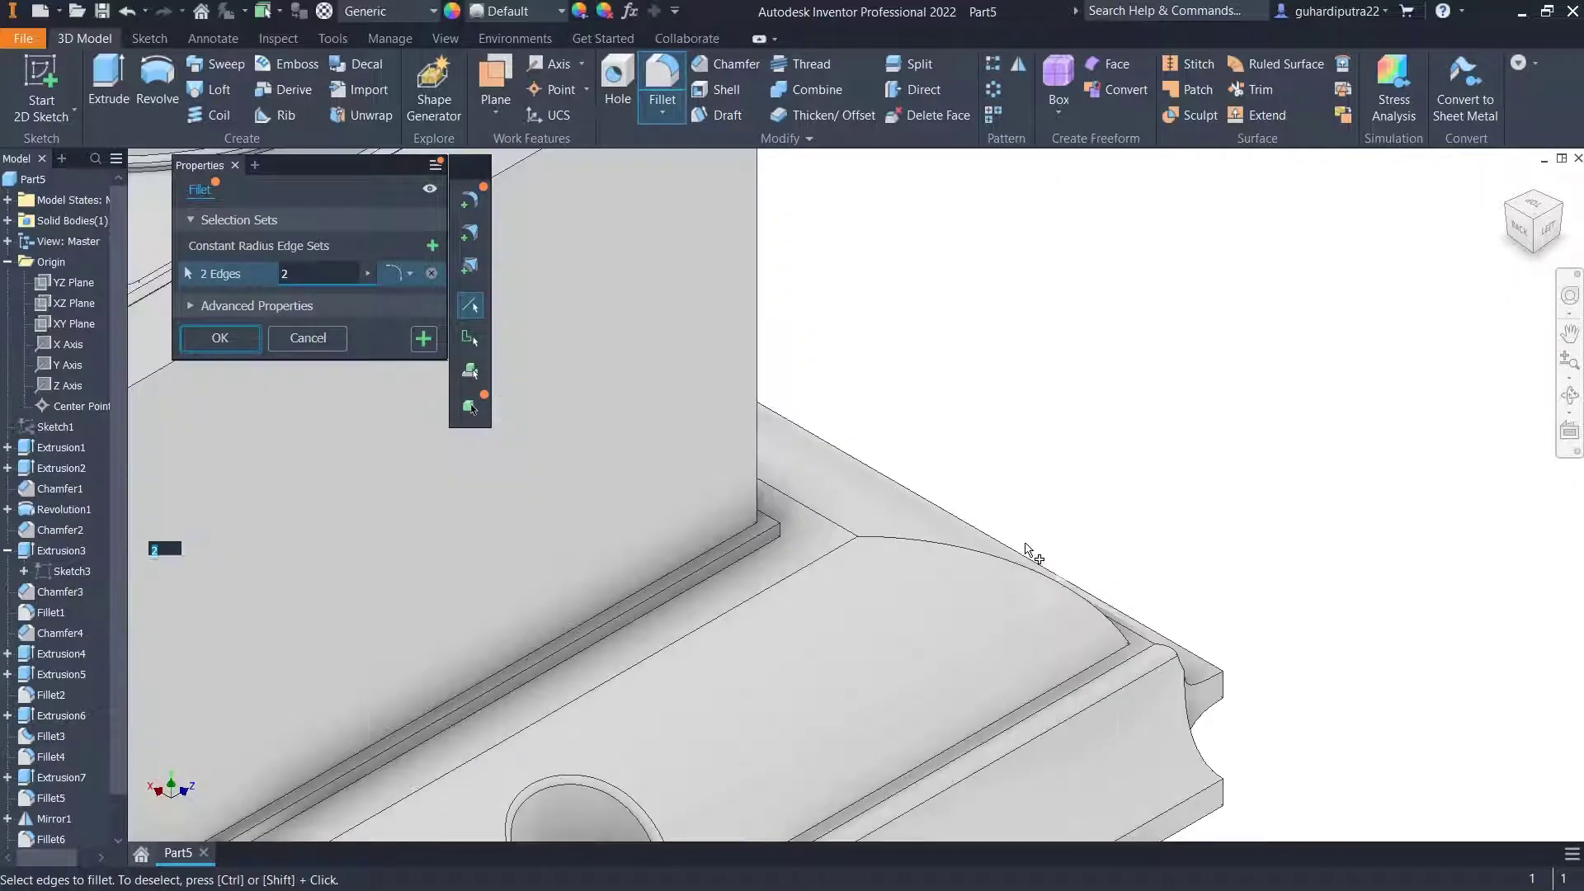
pyautogui.click(949, 551)
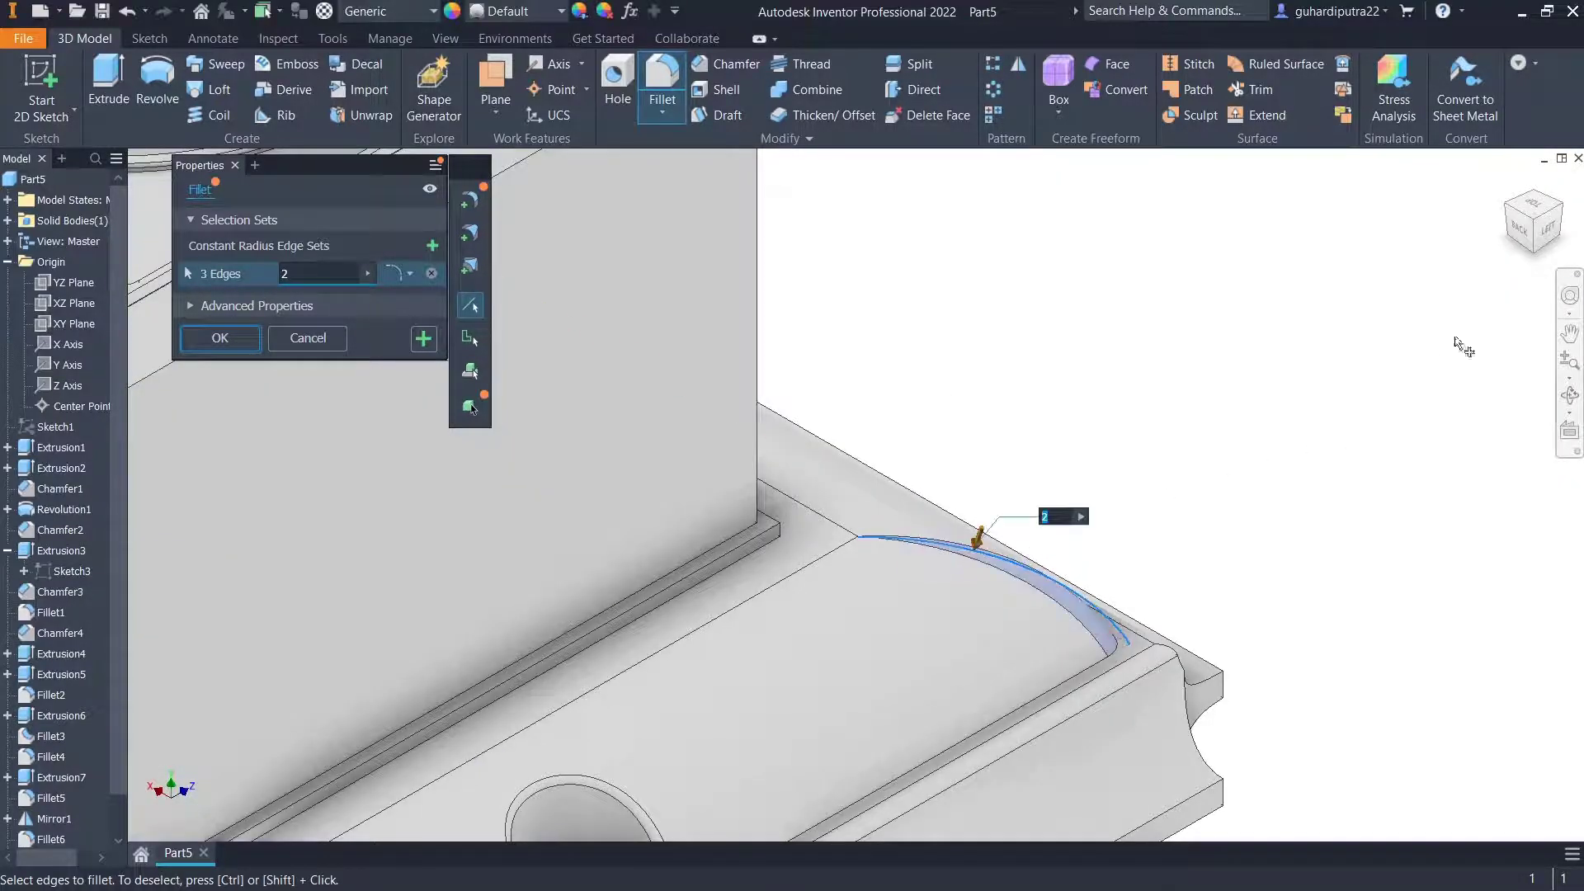
pyautogui.click(1565, 217)
pyautogui.scroll(6, 1079, 475)
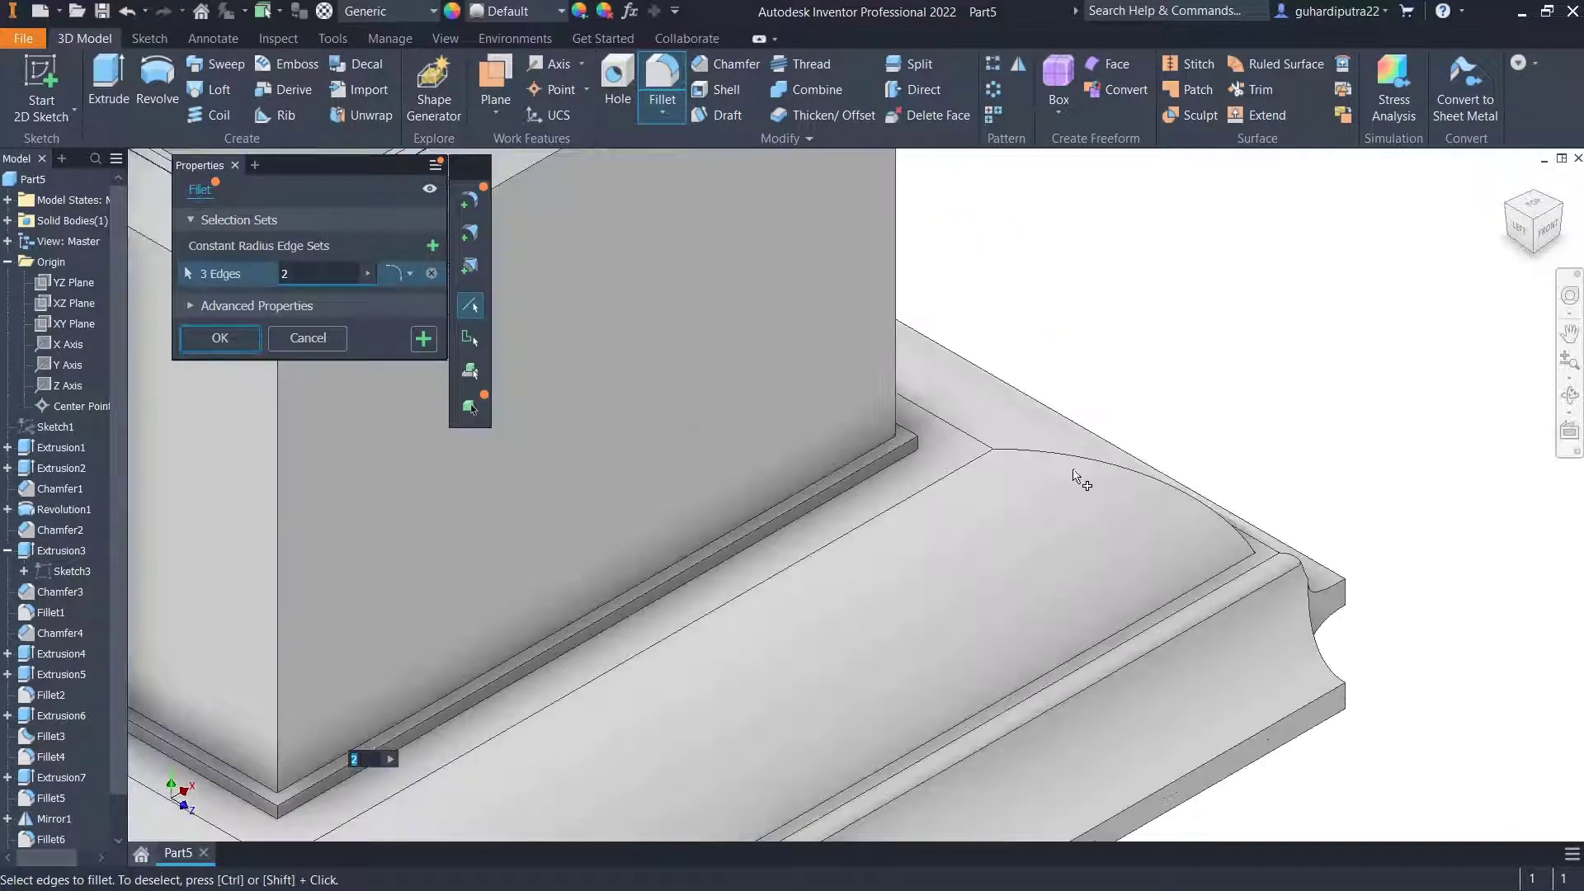
pyautogui.click(1081, 466)
pyautogui.scroll(-5, 1078, 478)
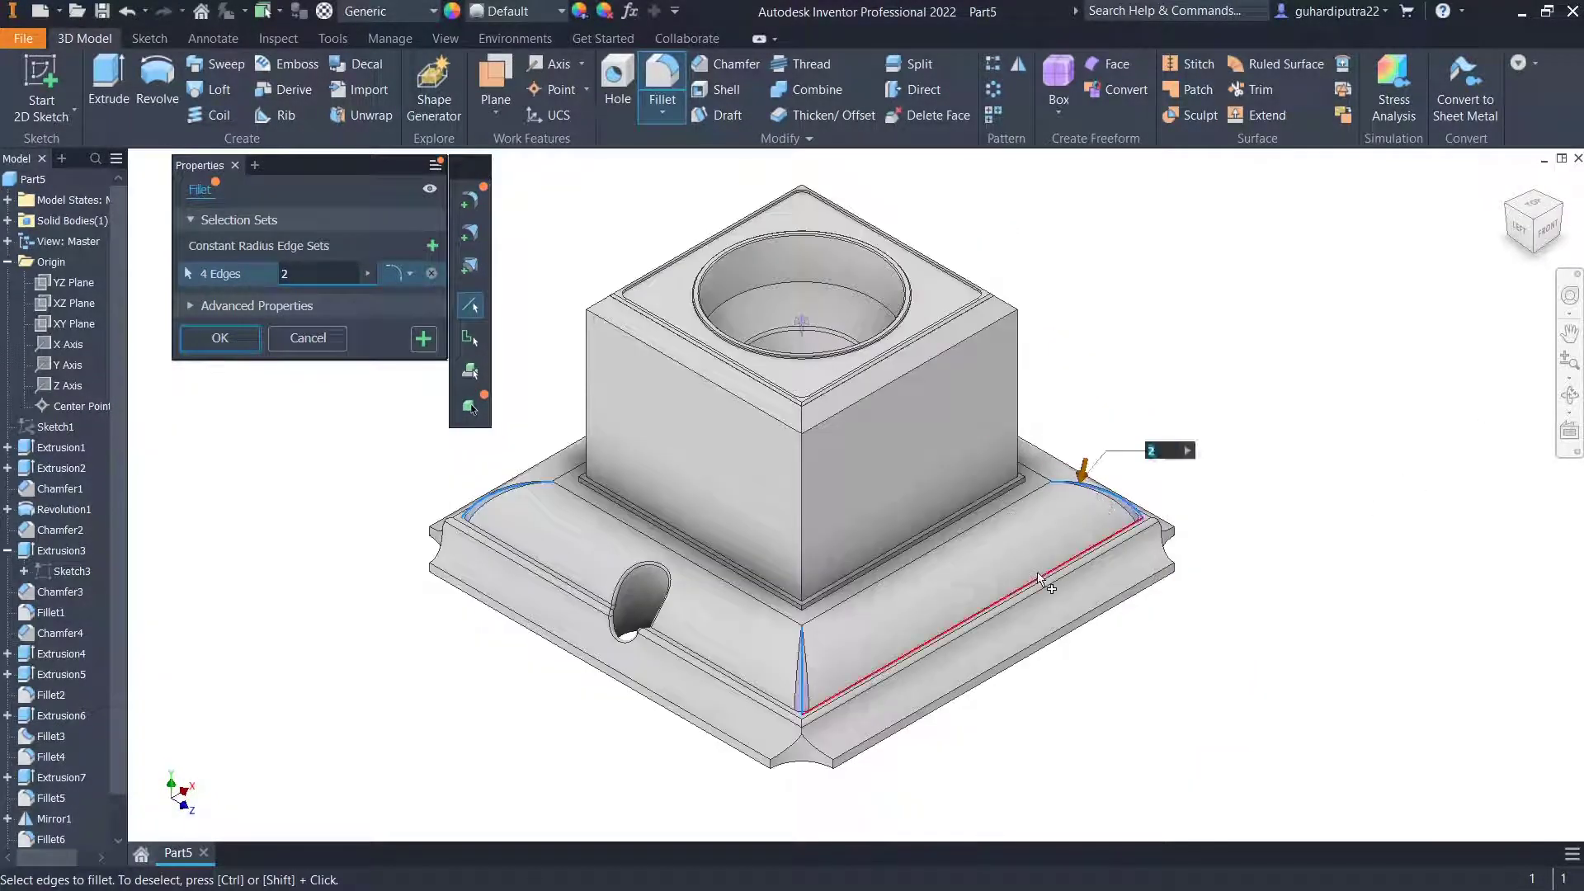
pyautogui.click(218, 338)
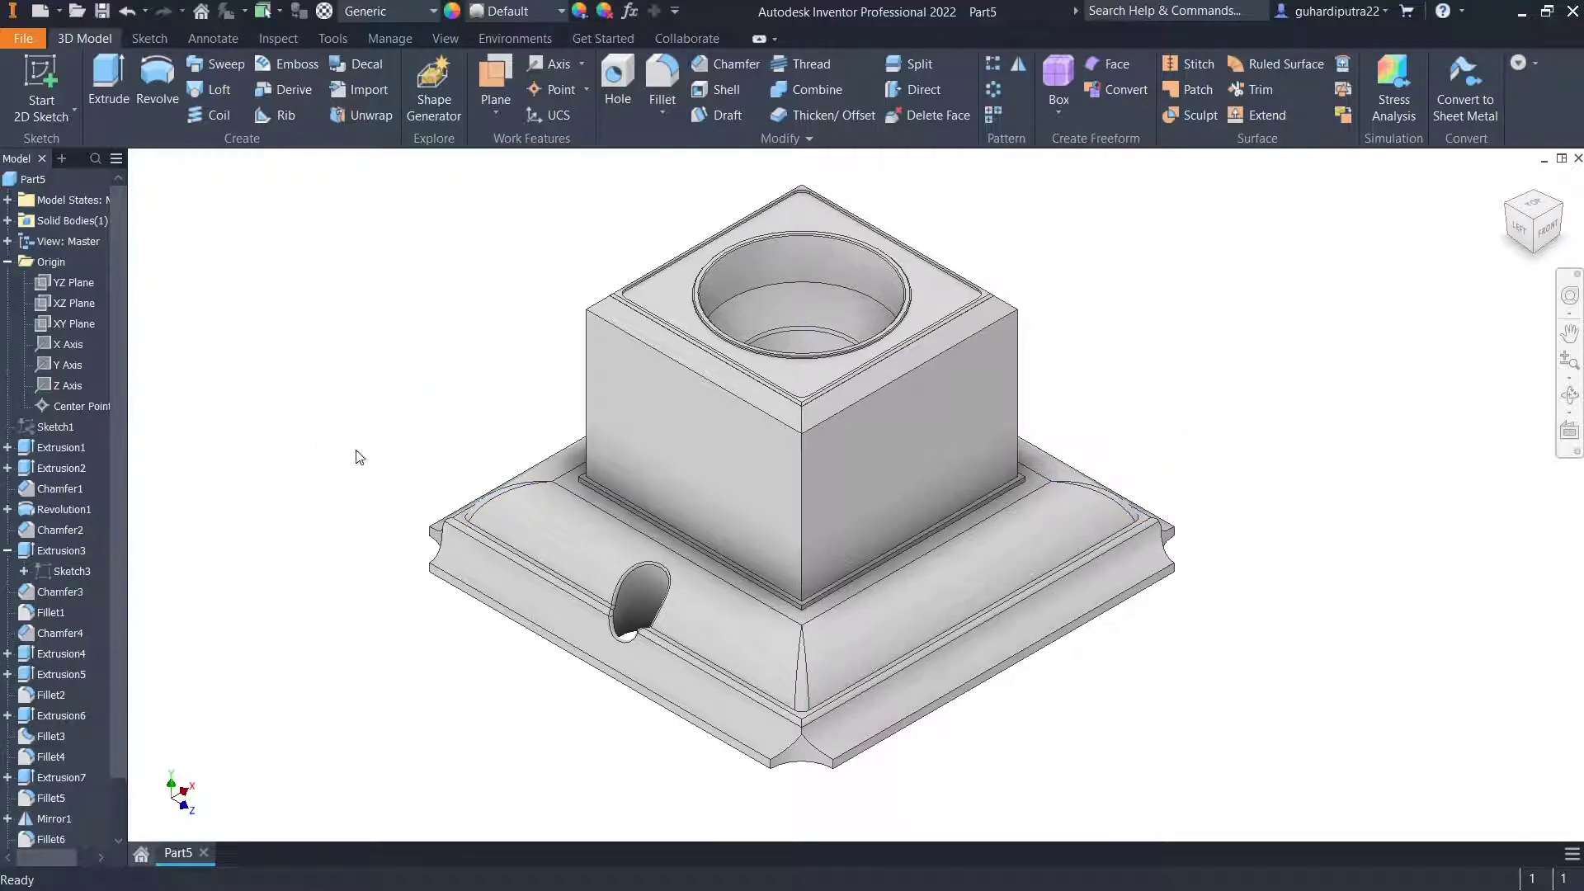
# Set up a 1 mm fillet on the vertical edge and both curved edges at one inverted corner of the base.
pyautogui.click(669, 87)
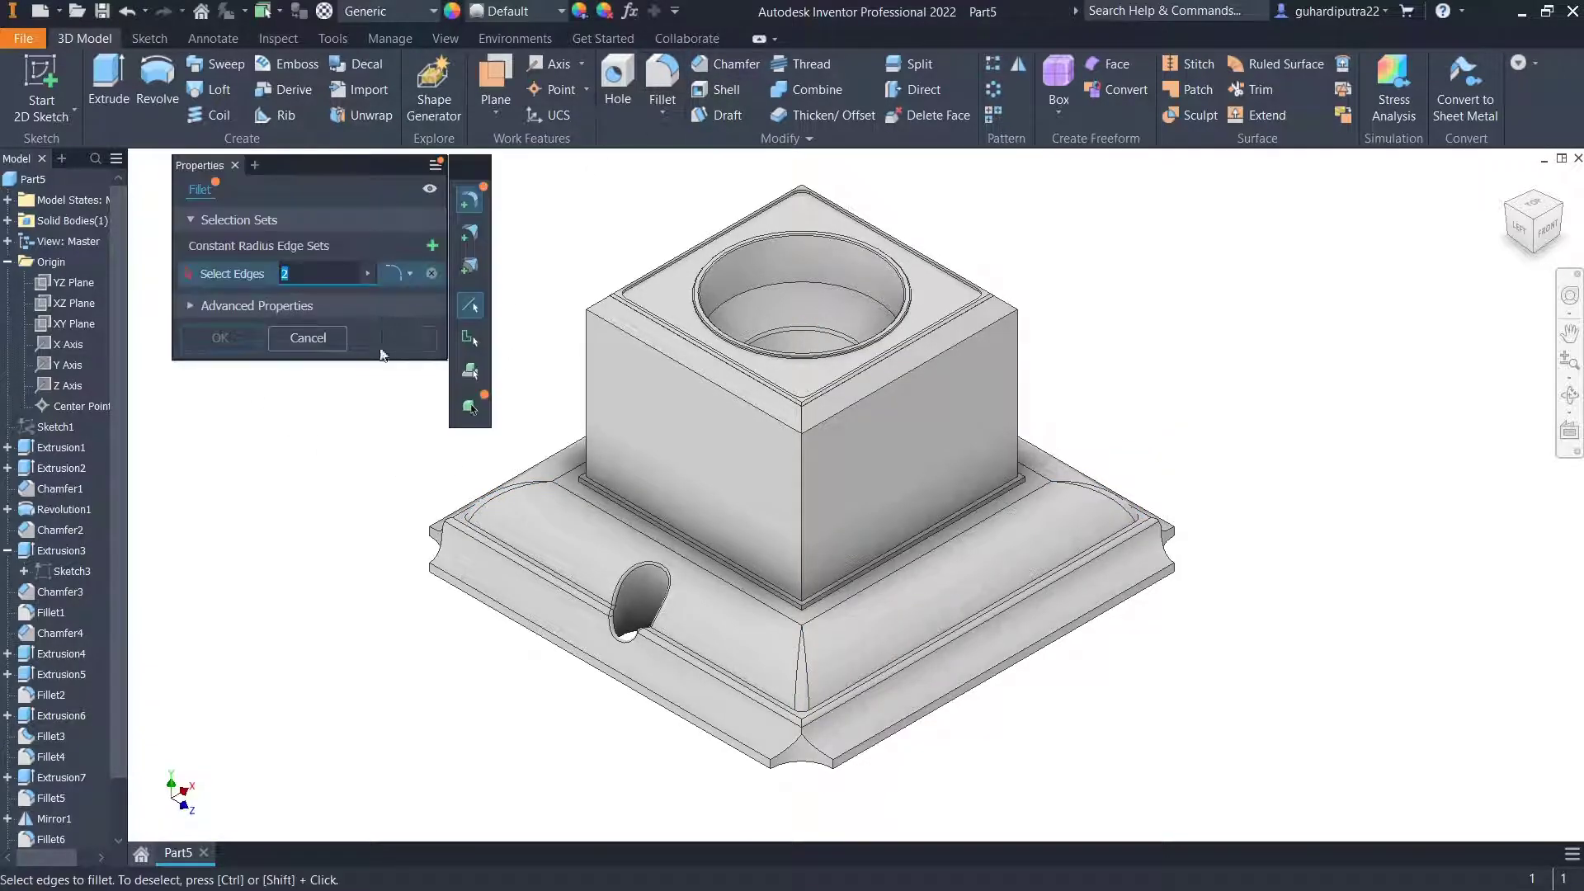
pyautogui.scroll(4, 792, 771)
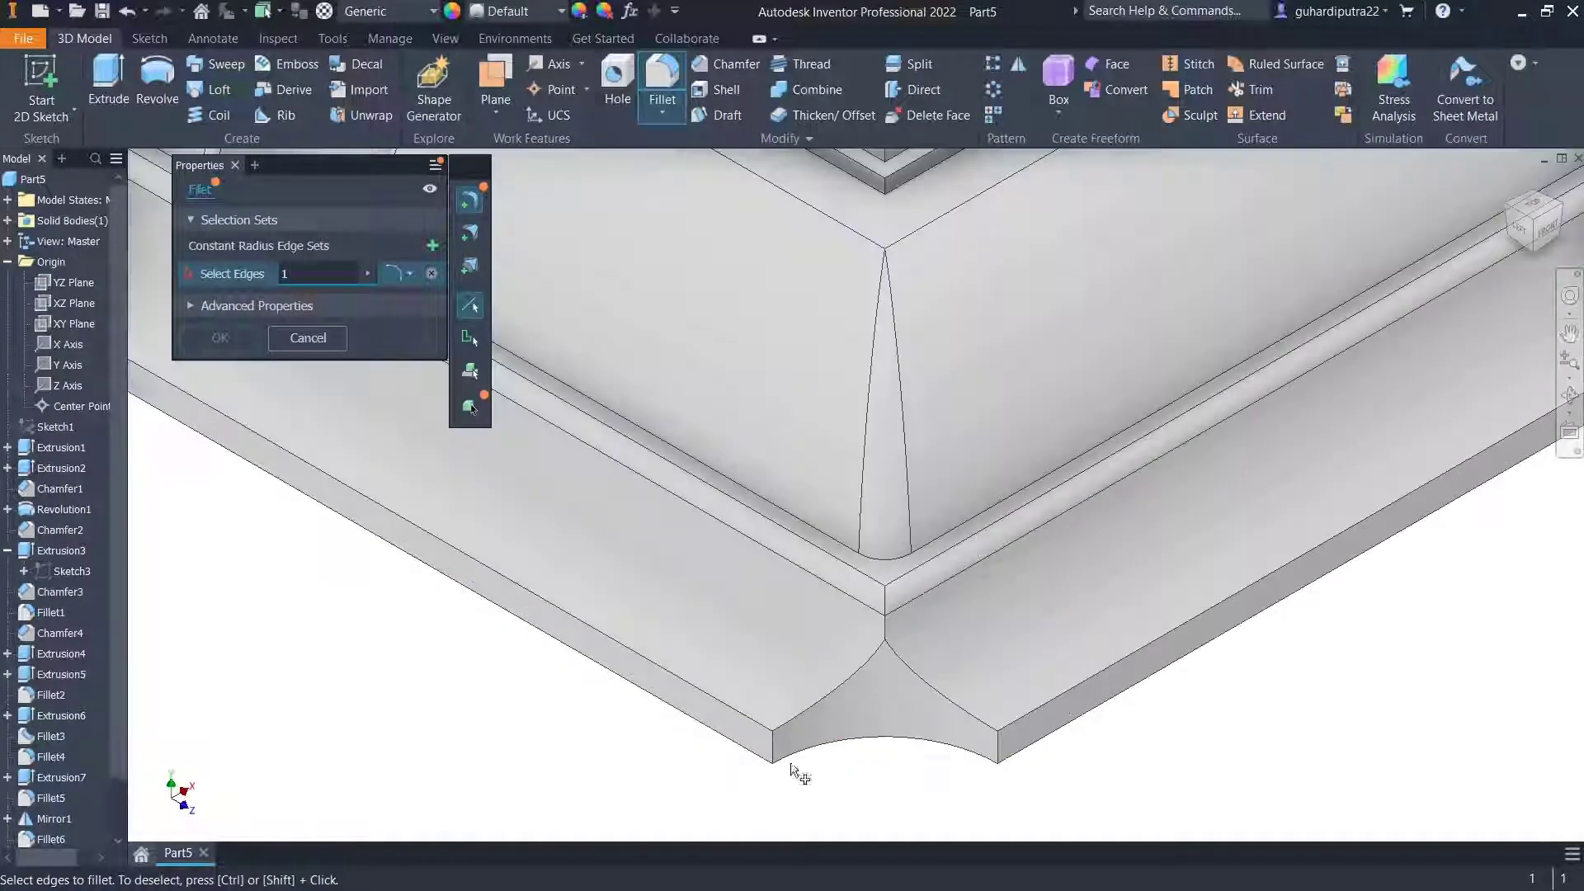
pyautogui.scroll(2, 881, 629)
pyautogui.click(899, 648)
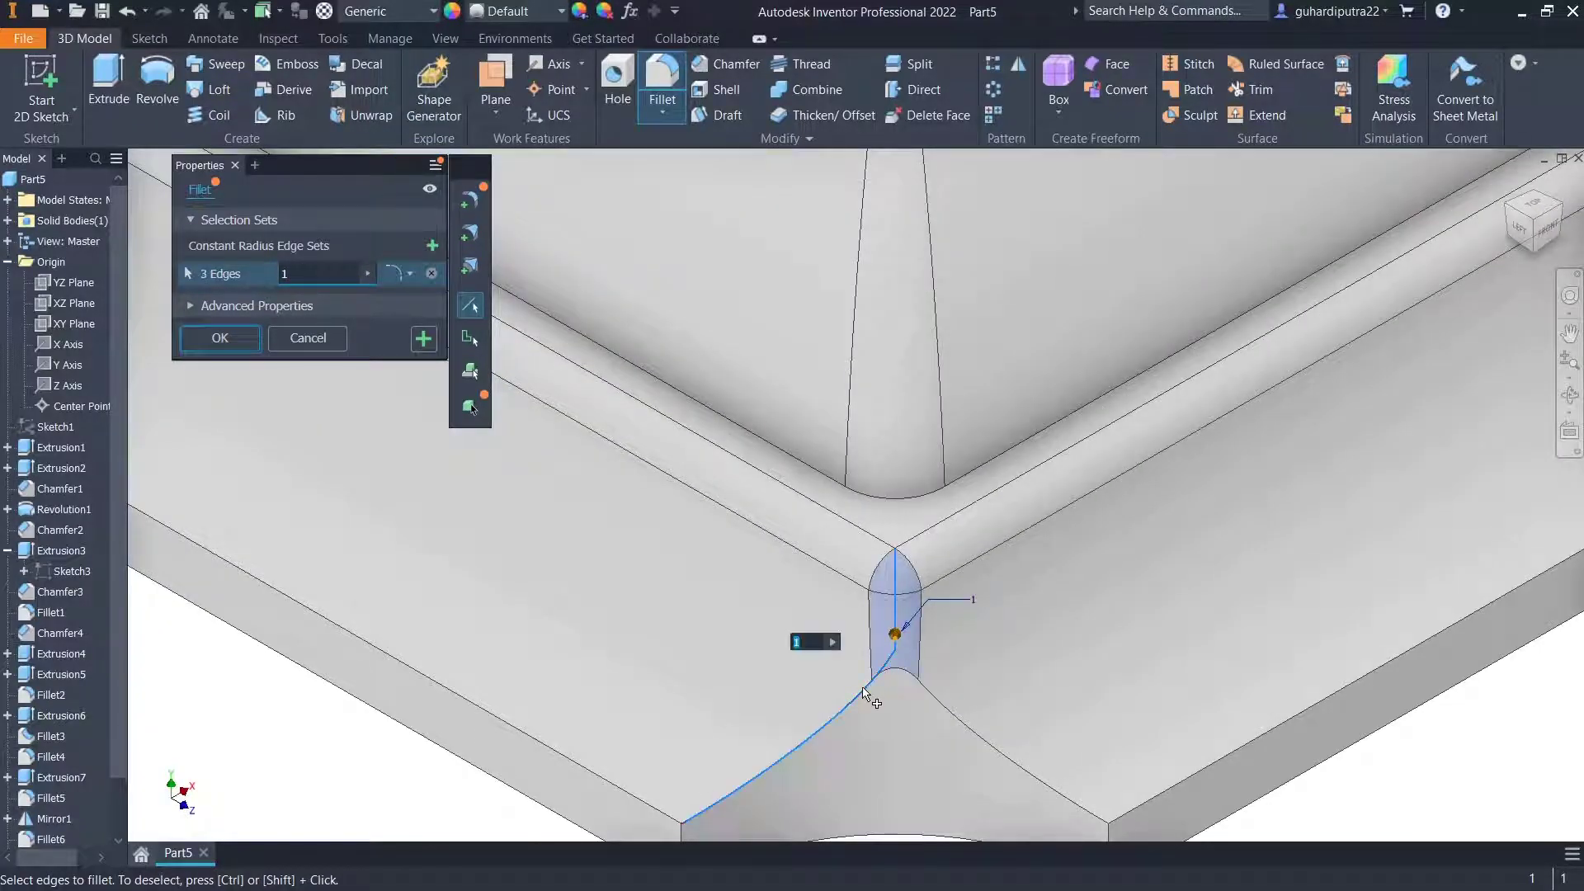
pyautogui.click(862, 693)
pyautogui.click(928, 697)
pyautogui.scroll(-2, 928, 702)
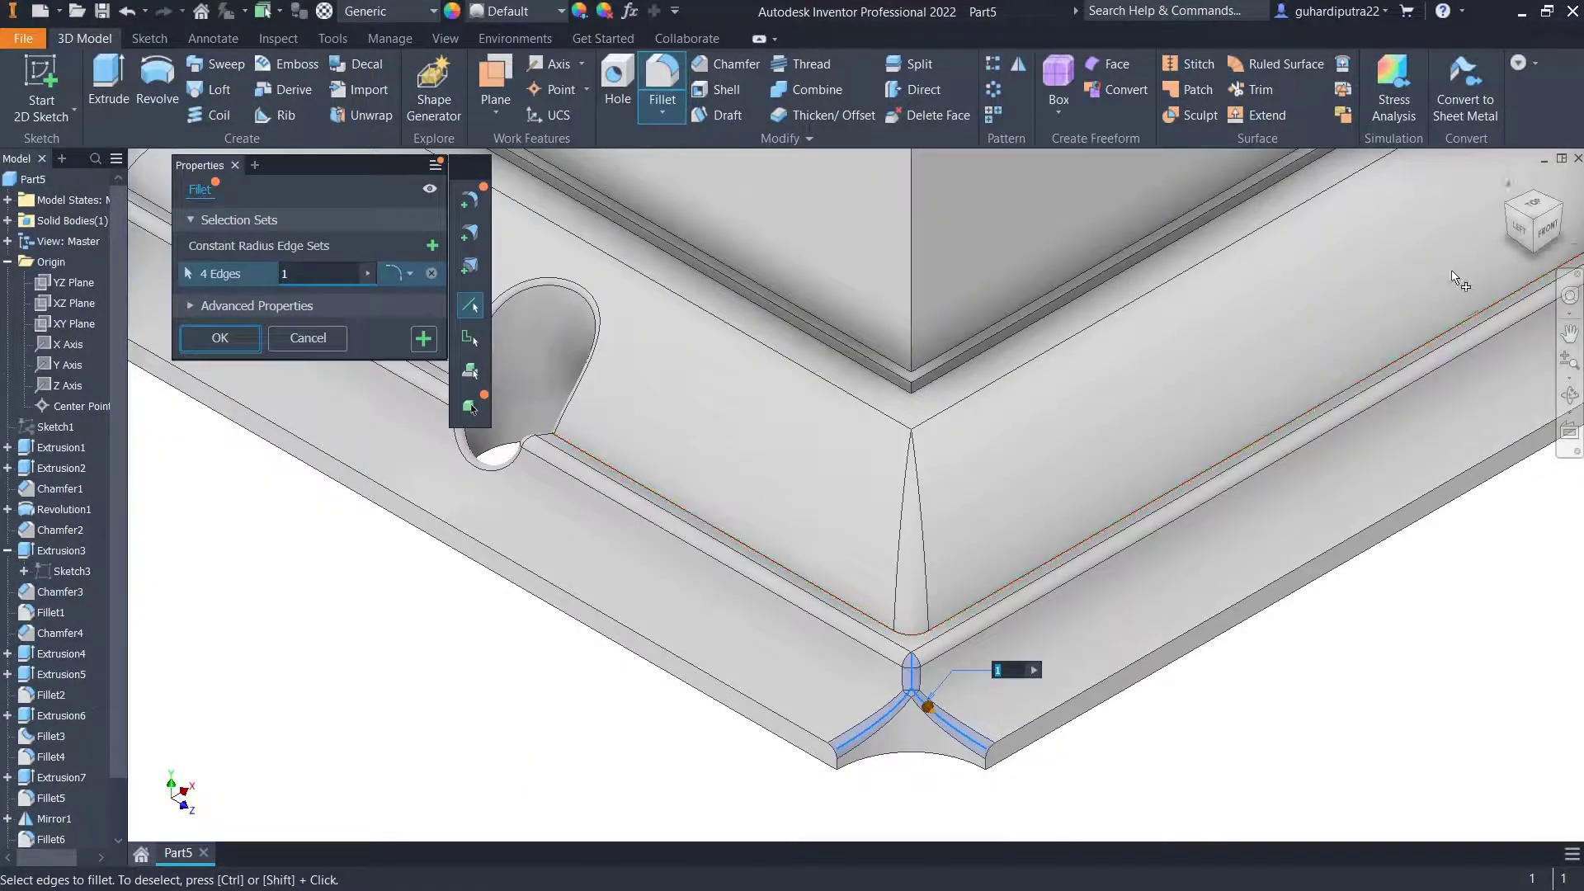
# Add the vertical edge and both curved edges of a second inverted base corner to the 1 mm fillet.
pyautogui.click(1565, 215)
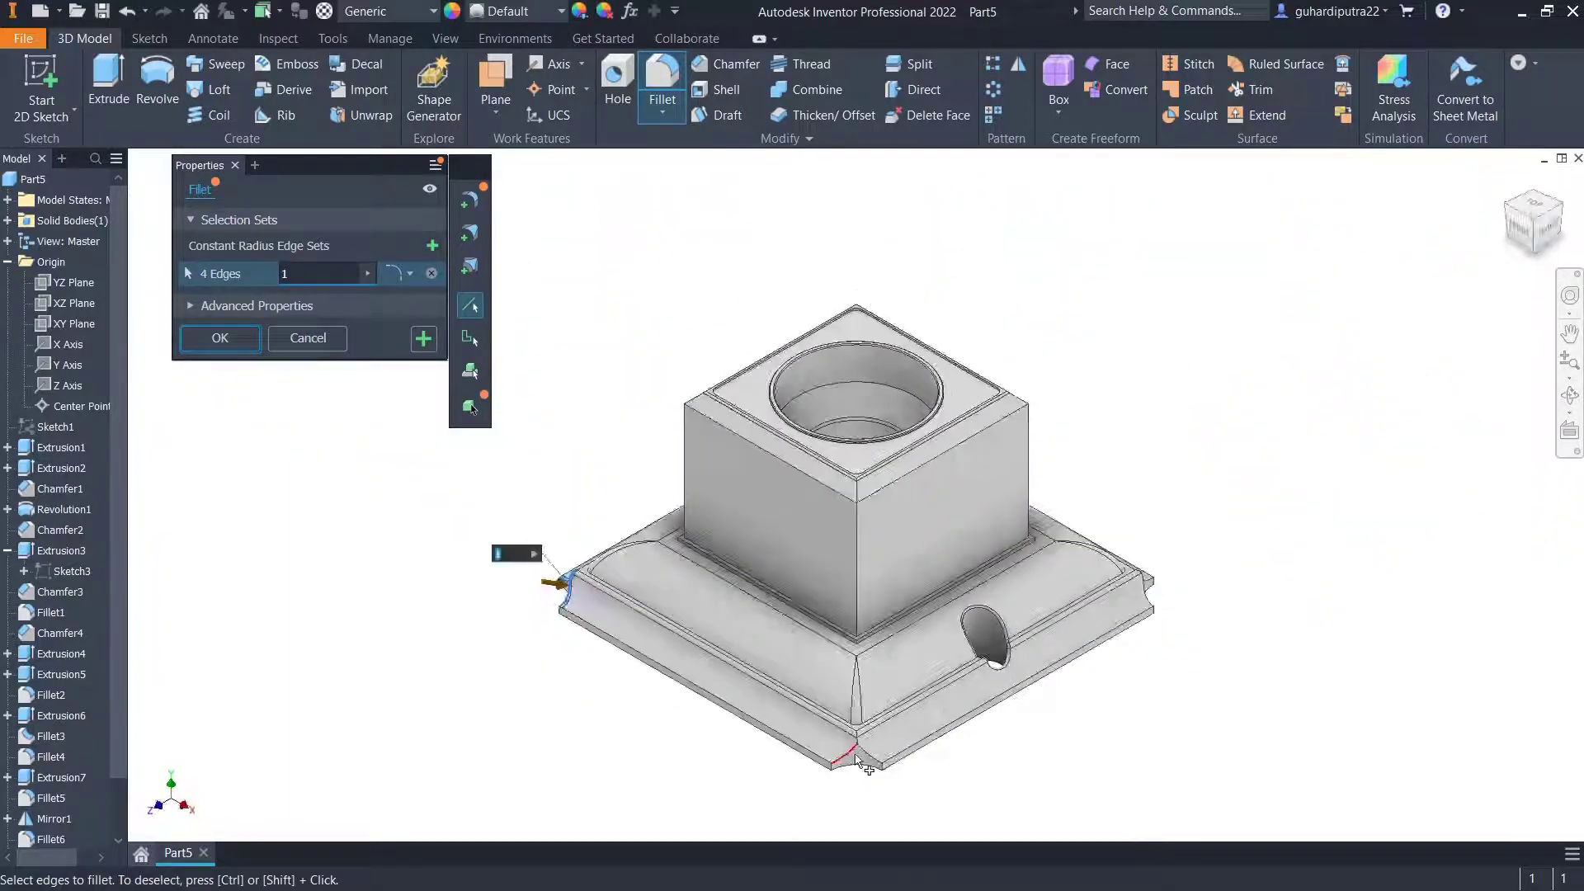
pyautogui.scroll(5, 858, 730)
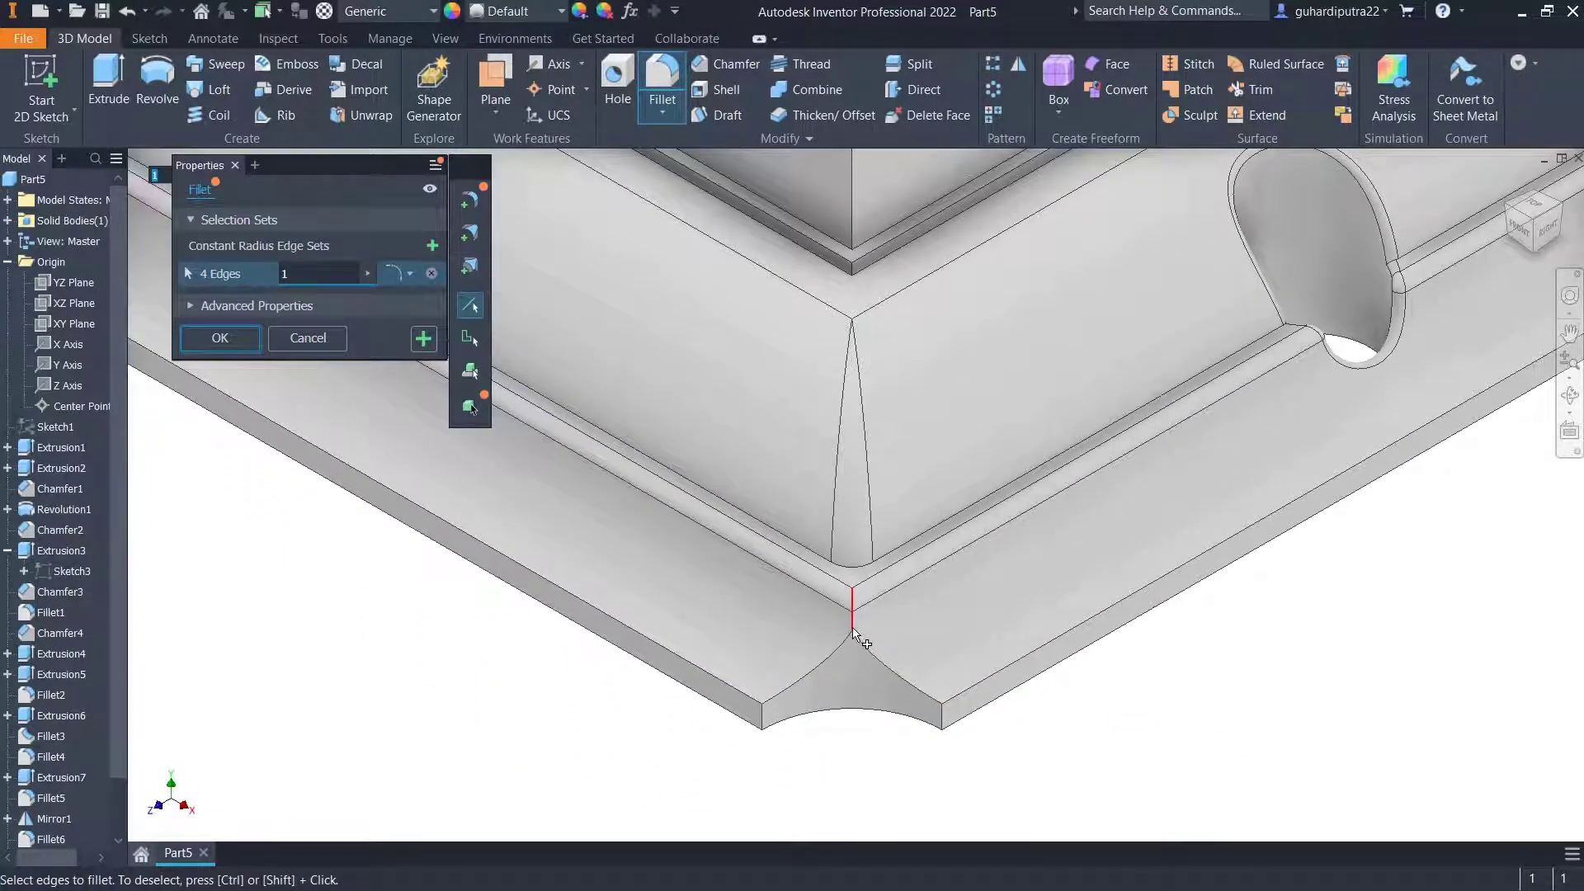
pyautogui.click(853, 629)
pyautogui.click(834, 651)
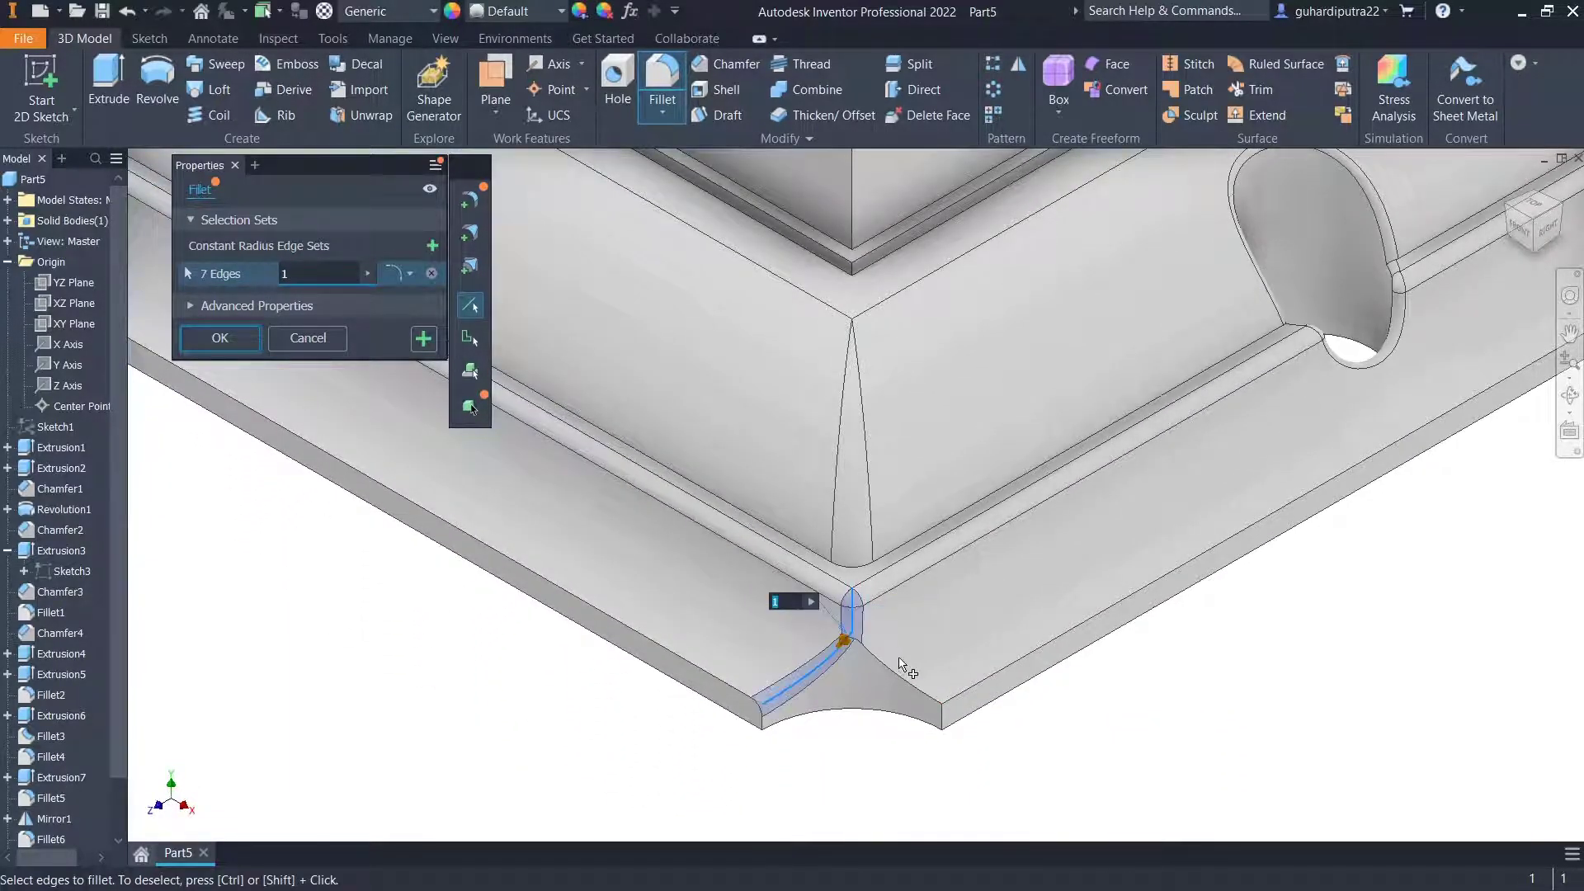
pyautogui.click(887, 666)
pyautogui.scroll(-5, 890, 746)
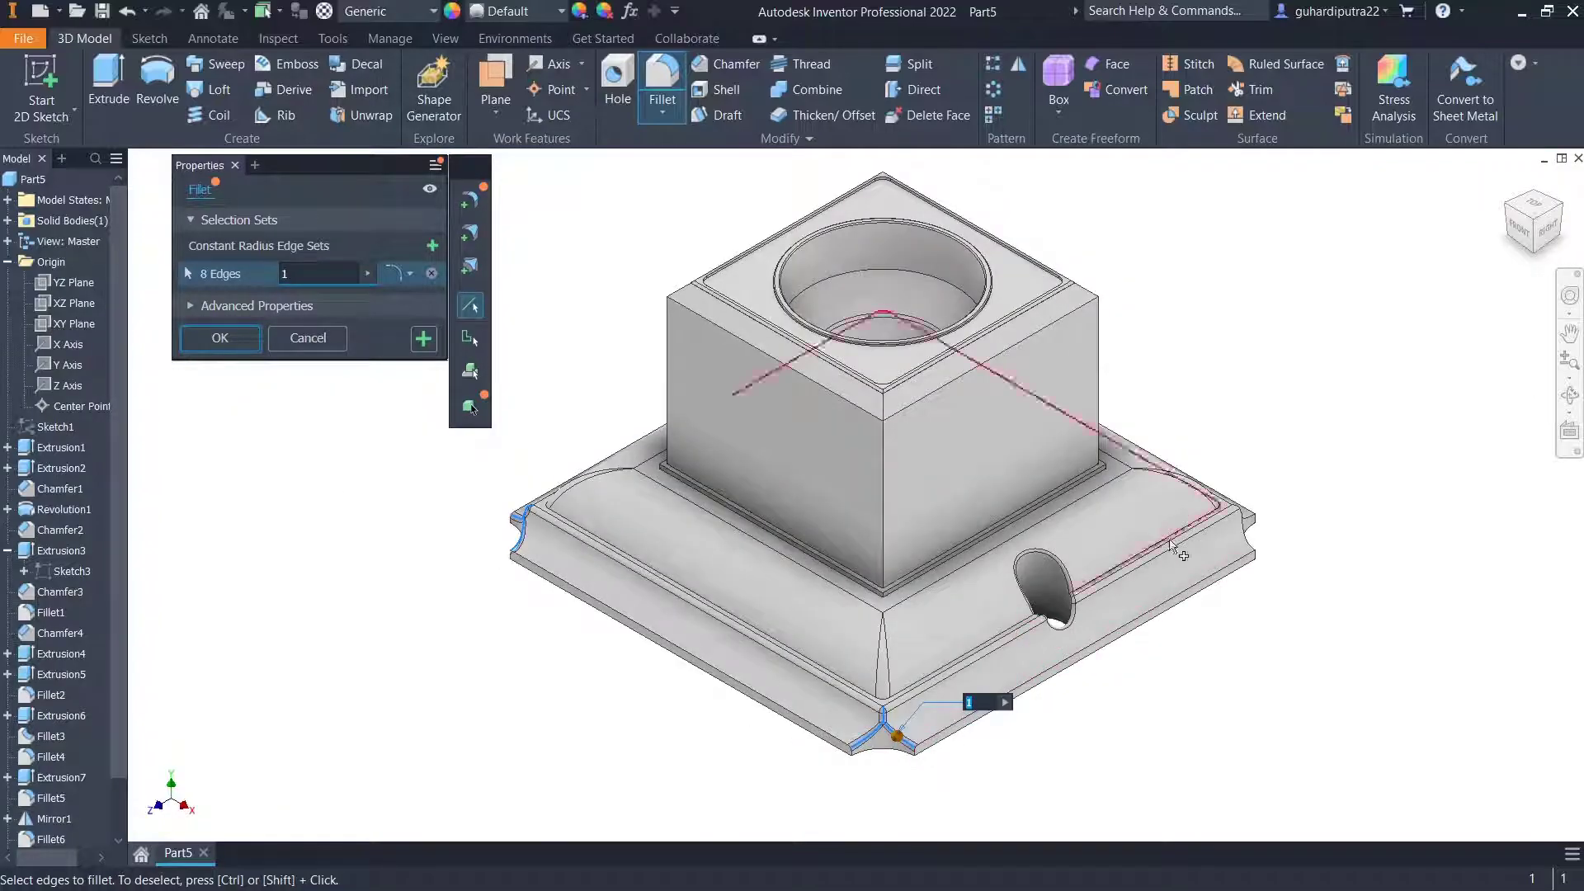
# Extend the 1 mm fillet selection with the vertical and curved edges of the third inverted base corner.
pyautogui.click(1560, 208)
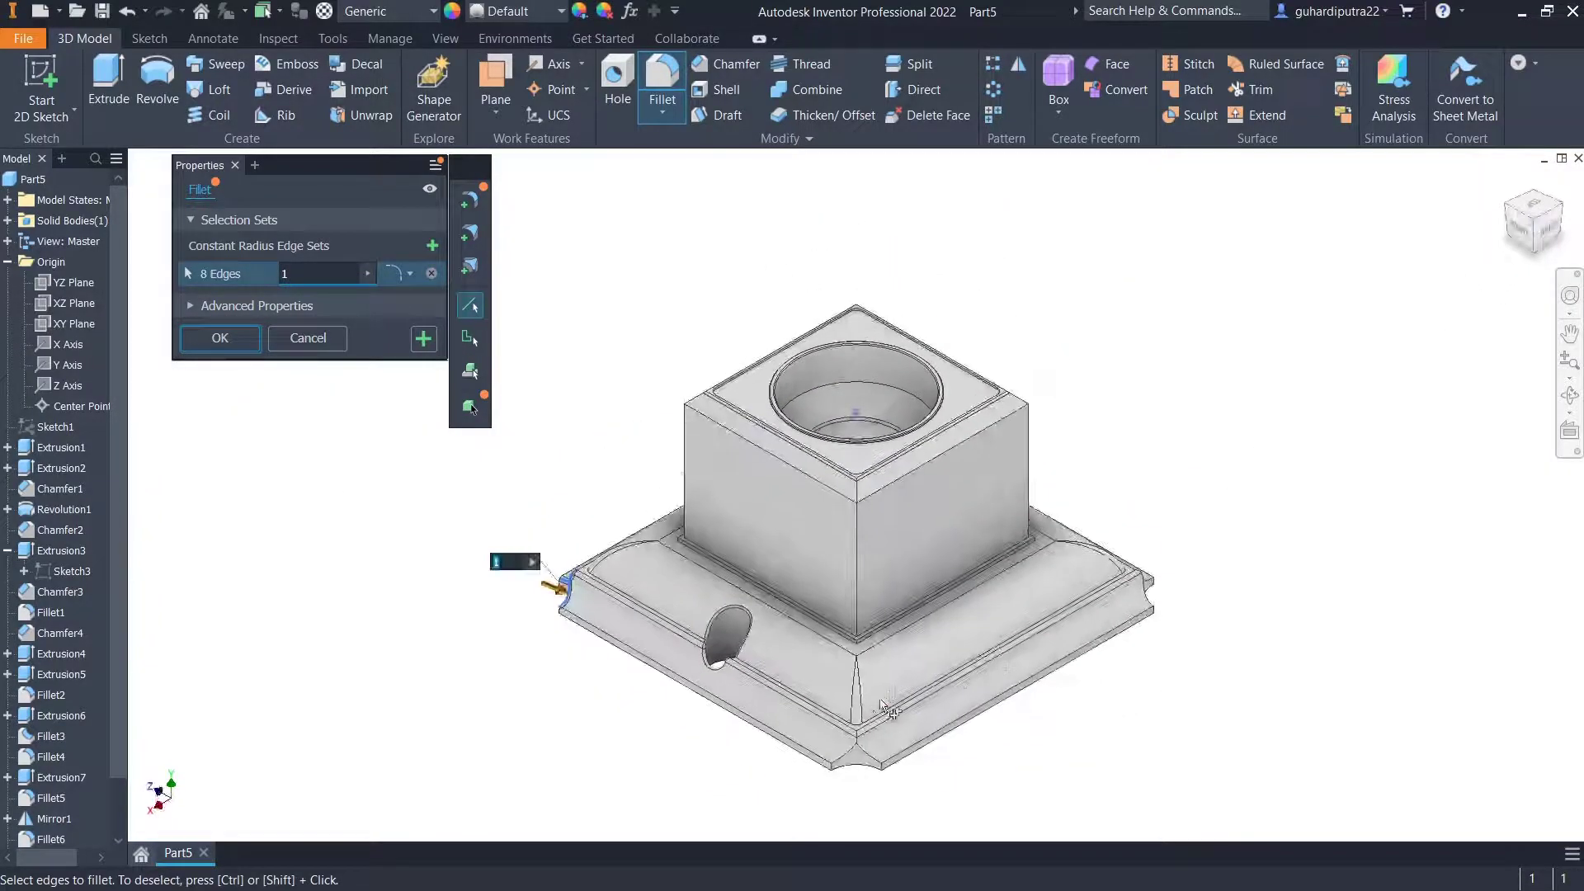
pyautogui.scroll(5, 849, 753)
pyautogui.click(891, 720)
pyautogui.click(875, 745)
pyautogui.click(906, 747)
pyautogui.scroll(-5, 909, 744)
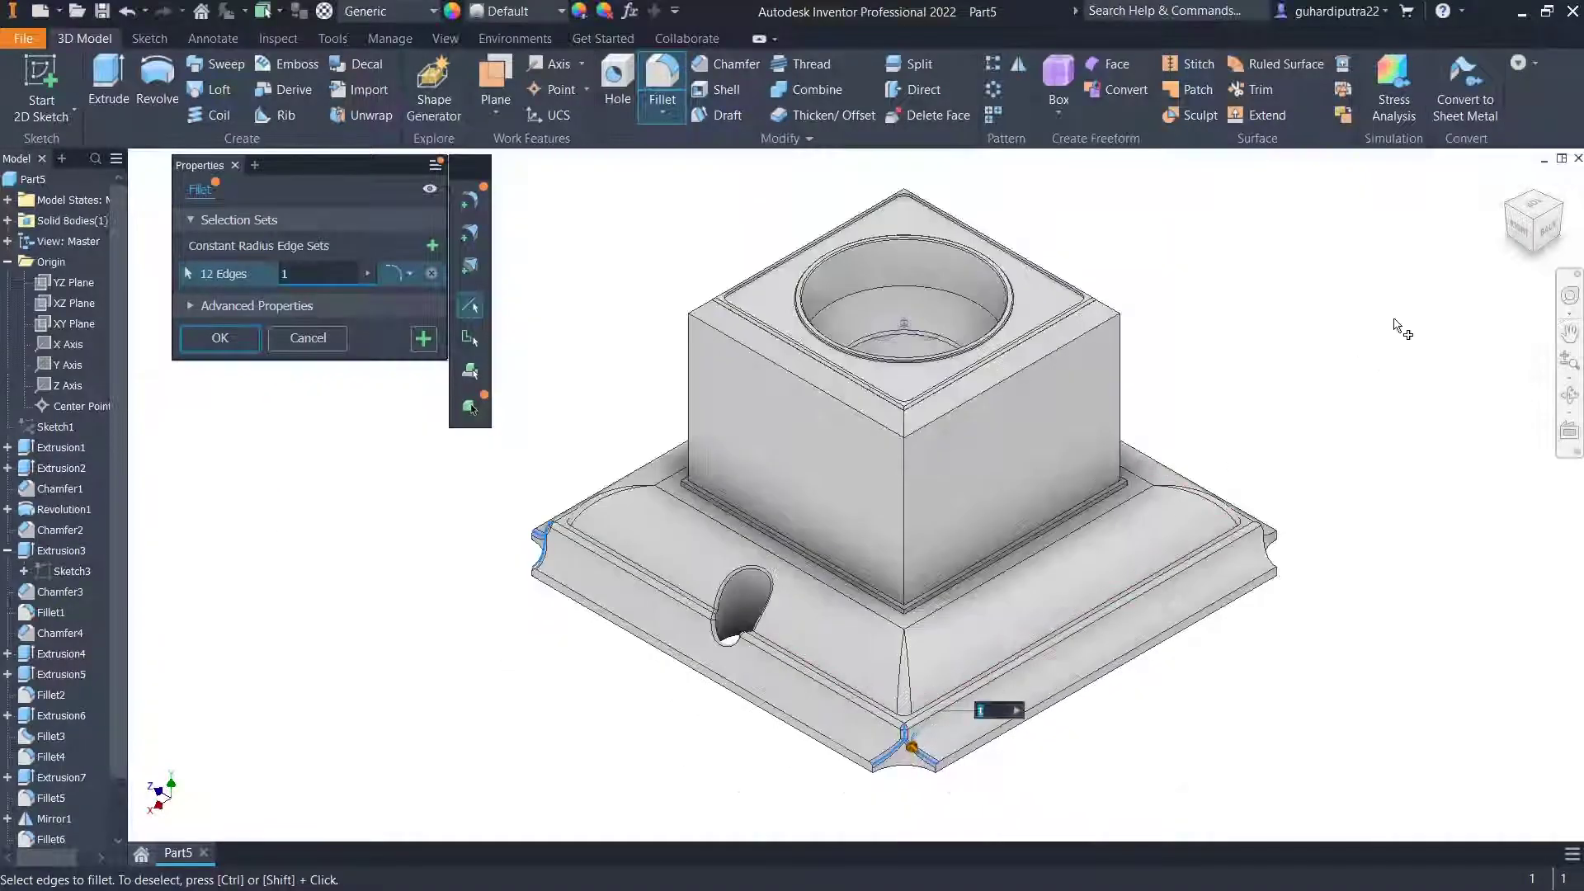
# Include the fourth inverted base corner's vertical and curved edges in the 1 mm fillet, and apply it while keeping the Fillet command active.
pyautogui.click(1560, 208)
pyautogui.scroll(5, 904, 757)
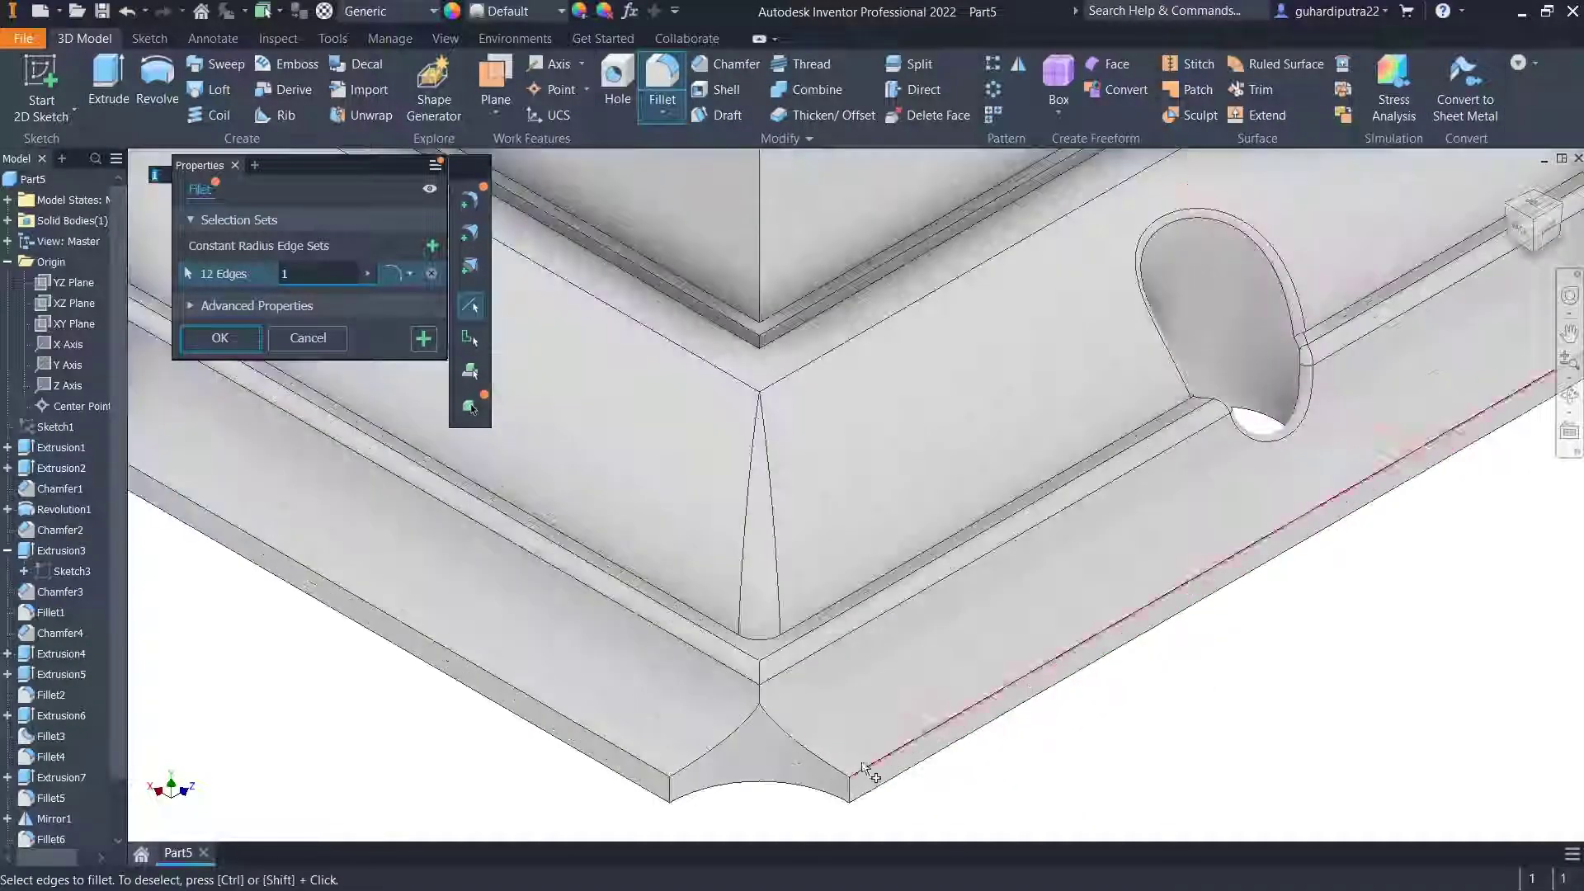
pyautogui.click(758, 697)
pyautogui.click(741, 721)
pyautogui.click(780, 729)
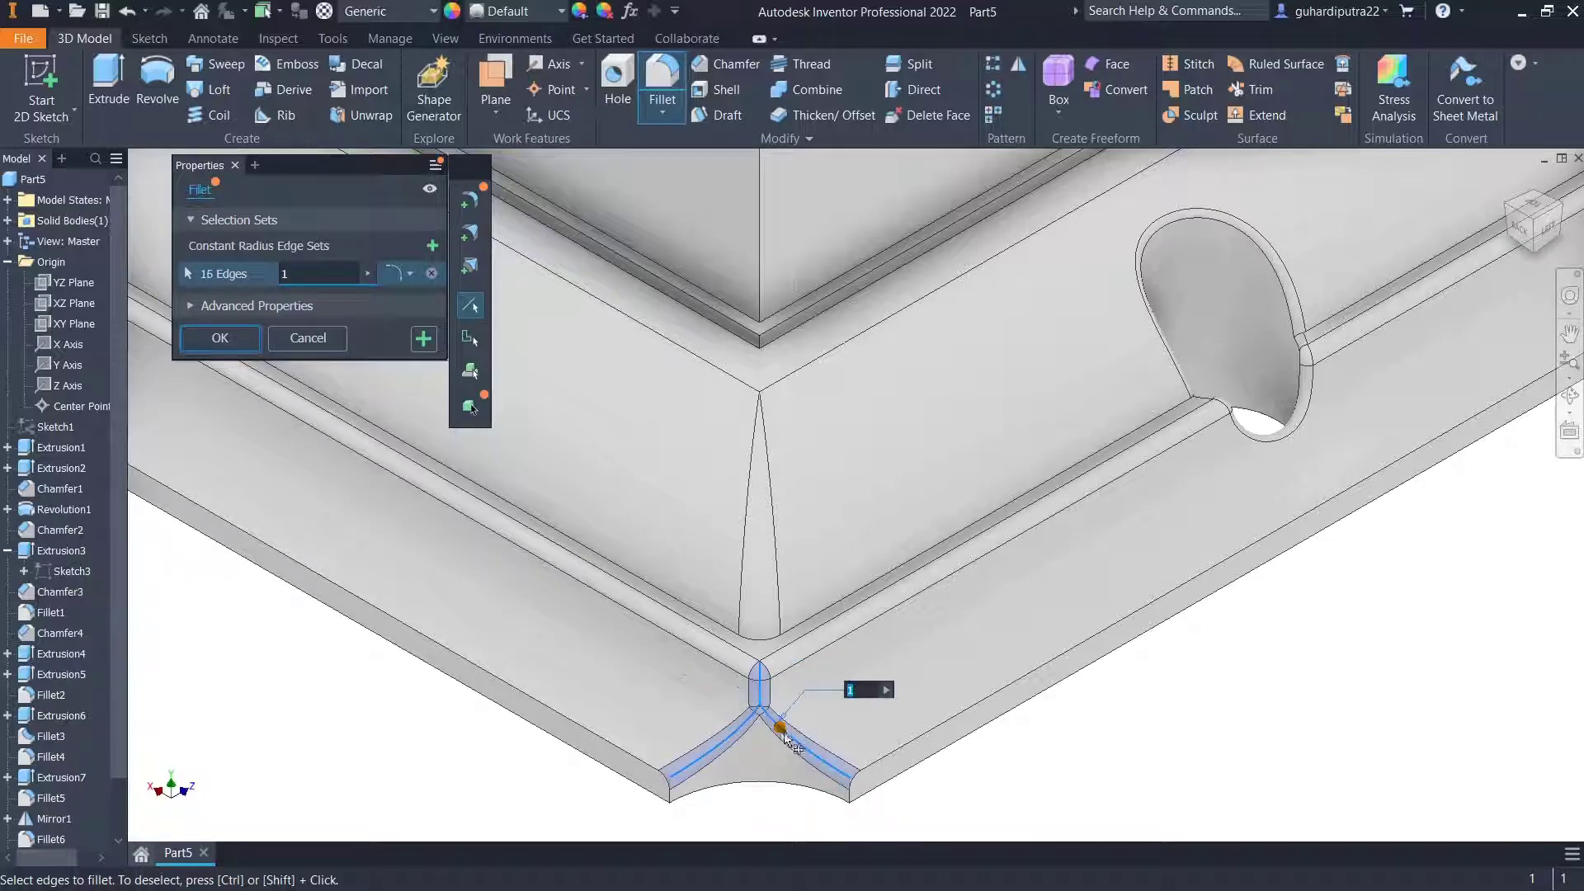
pyautogui.click(423, 339)
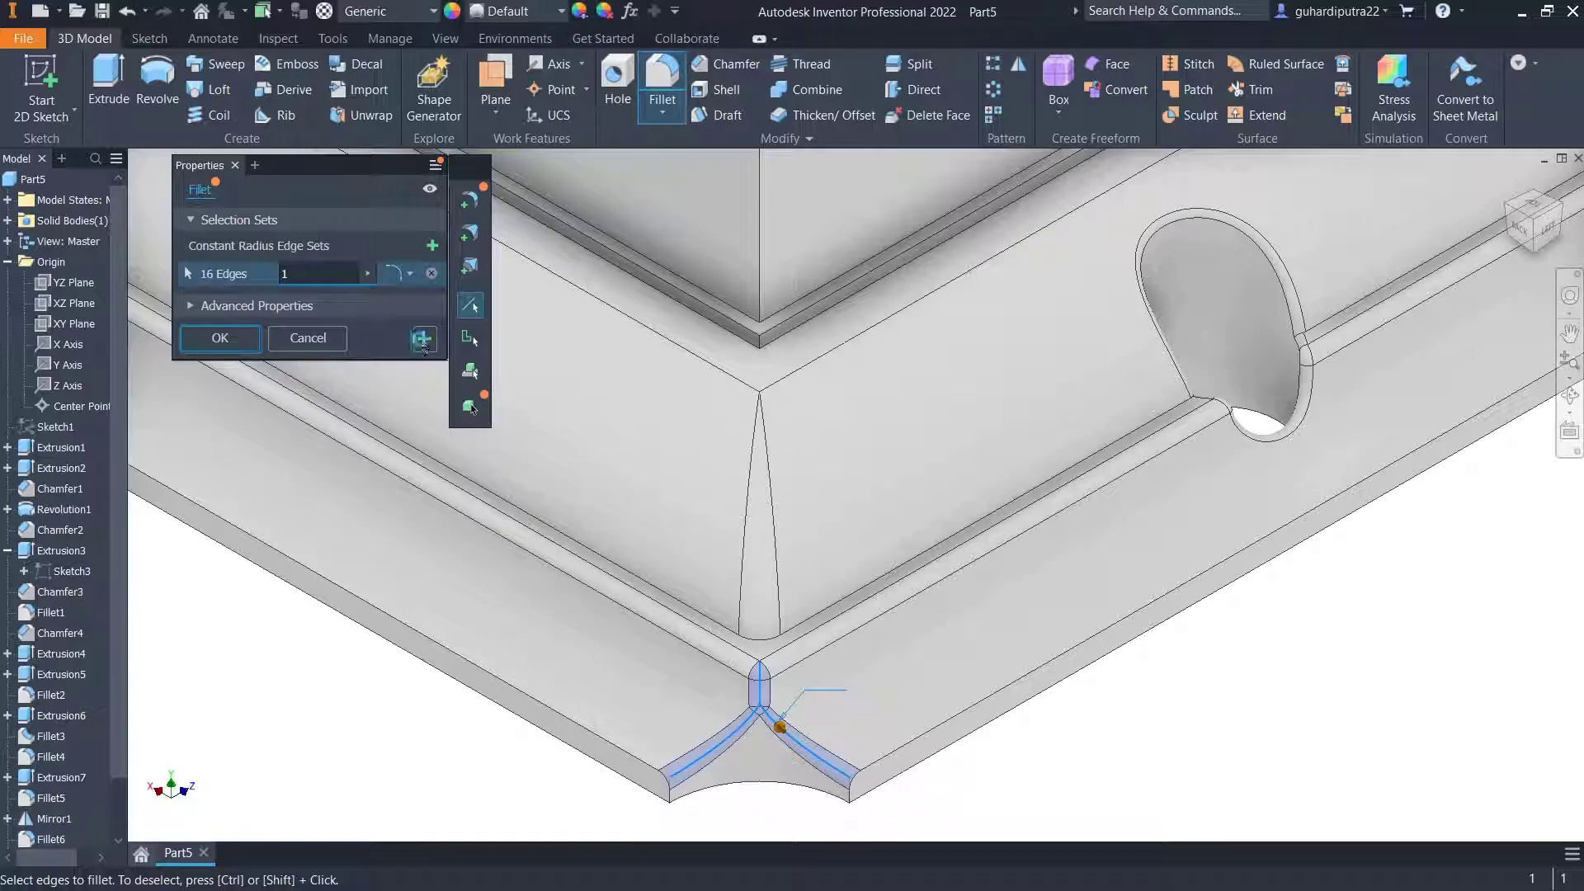
# Set up a 2 mm fillet on two adjacent lower edges of the chamfer around the square block's top.
pyautogui.write('2')
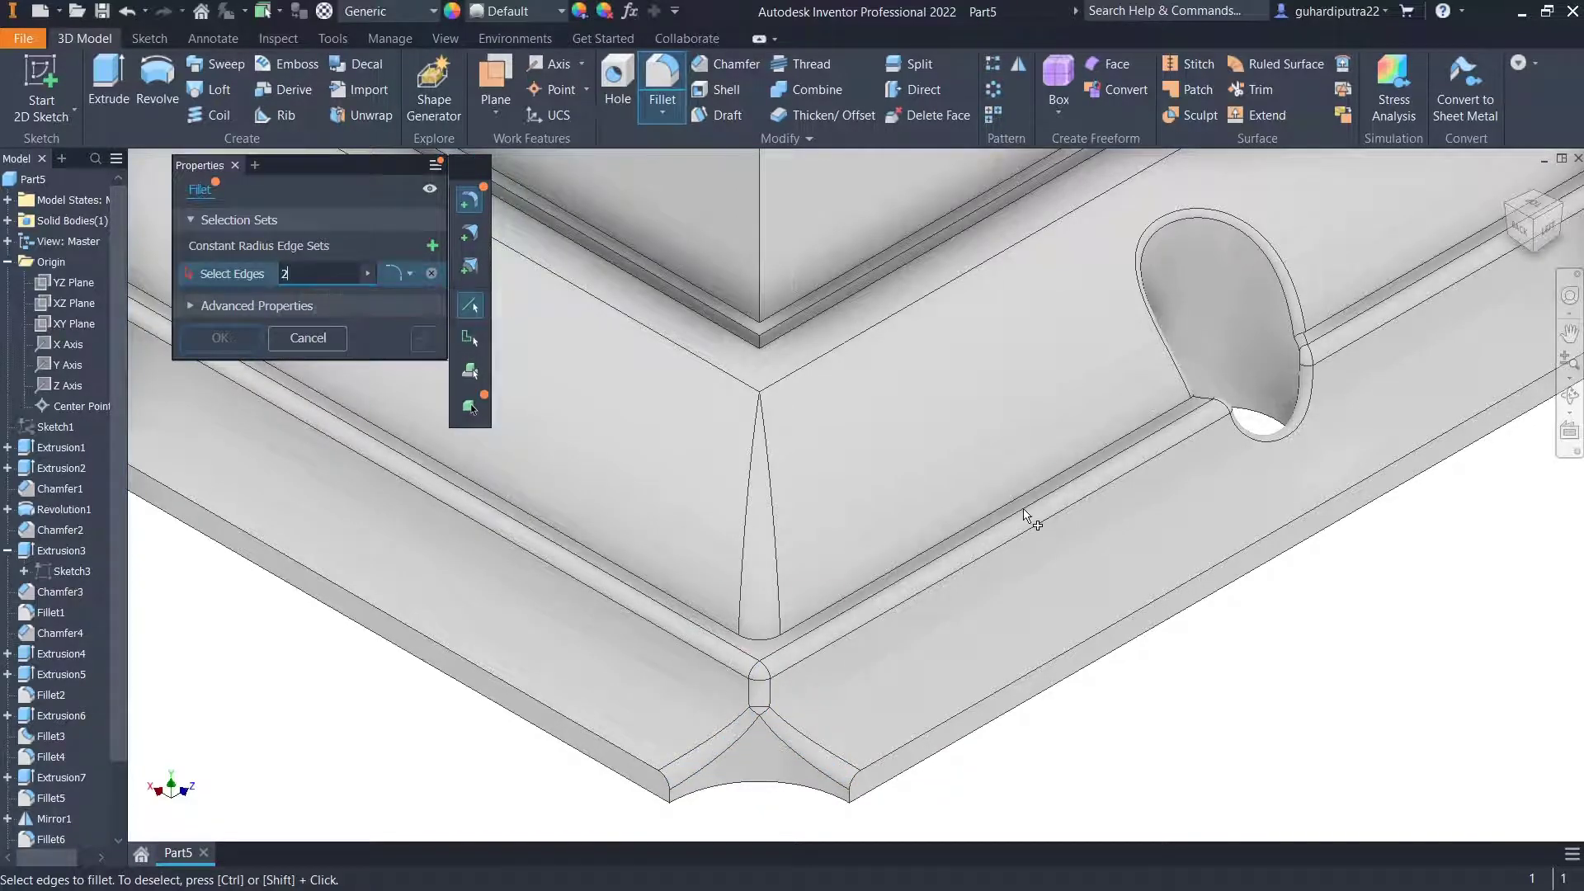
pyautogui.scroll(-5, 1031, 516)
pyautogui.moveTo(916, 427); pyautogui.dragTo(878, 549, button='middle')
pyautogui.scroll(4, 878, 549)
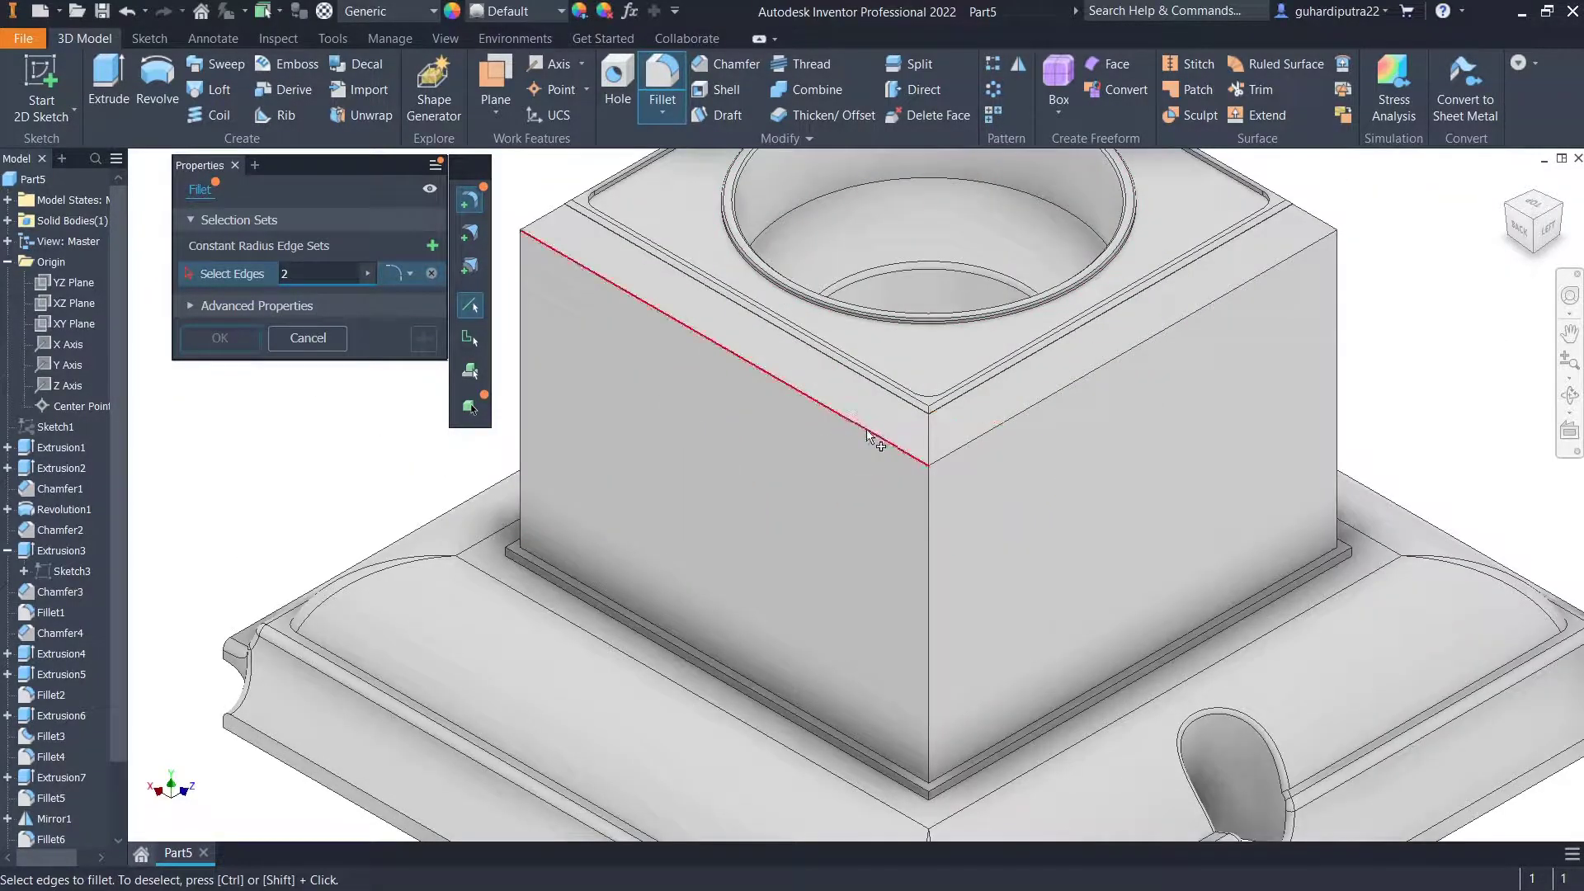
pyautogui.click(881, 441)
pyautogui.click(955, 448)
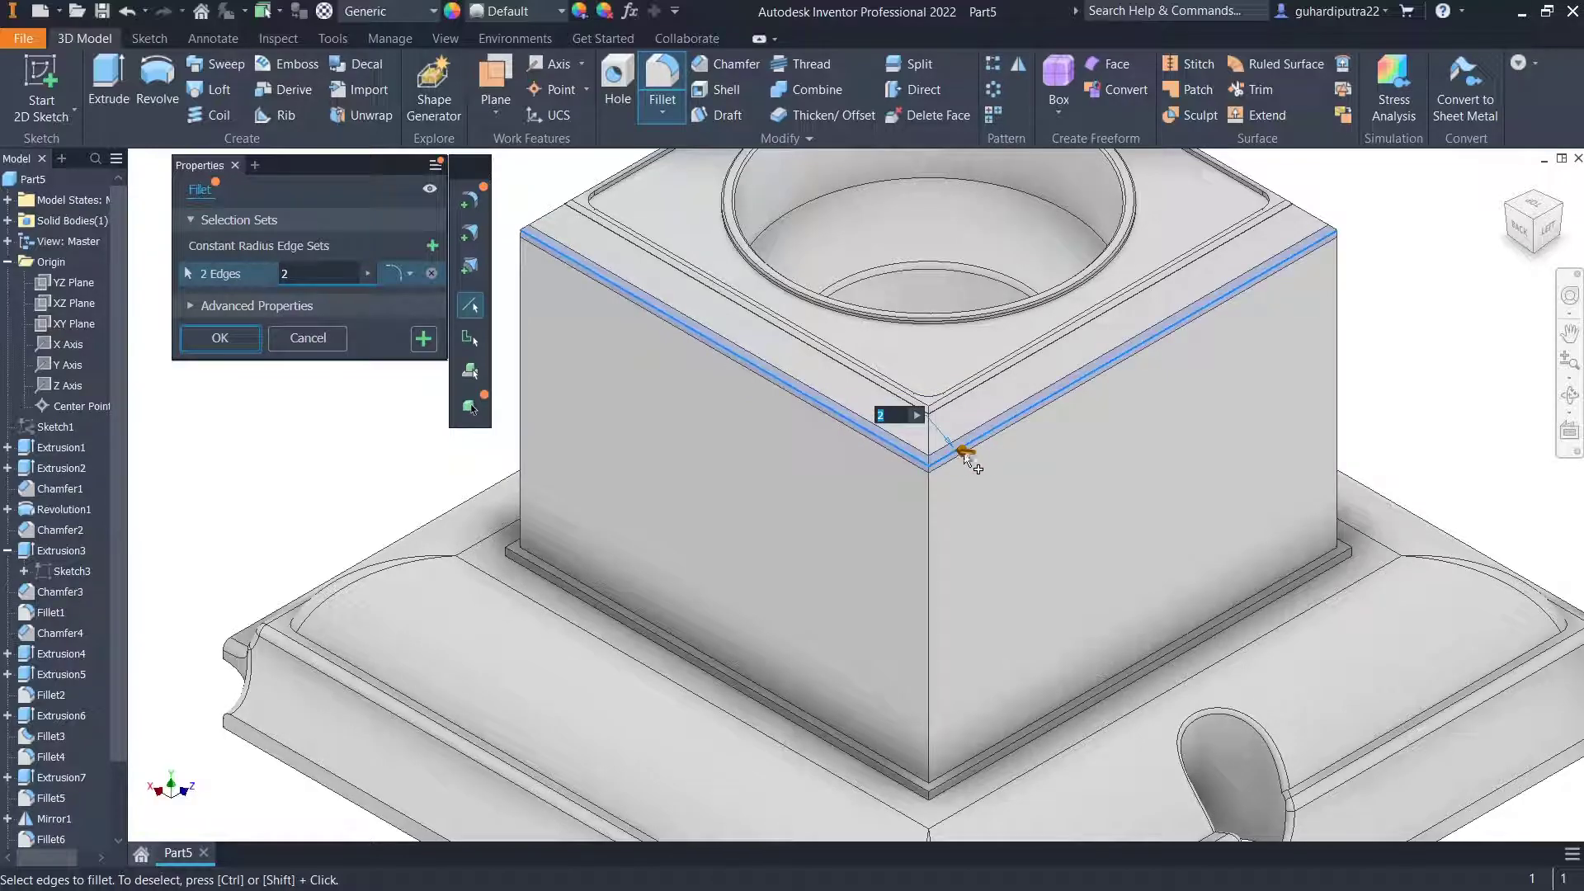
# Add the remaining two lower chamfer edges of the square block to the 2 mm fillet and apply it.
pyautogui.click(1506, 213)
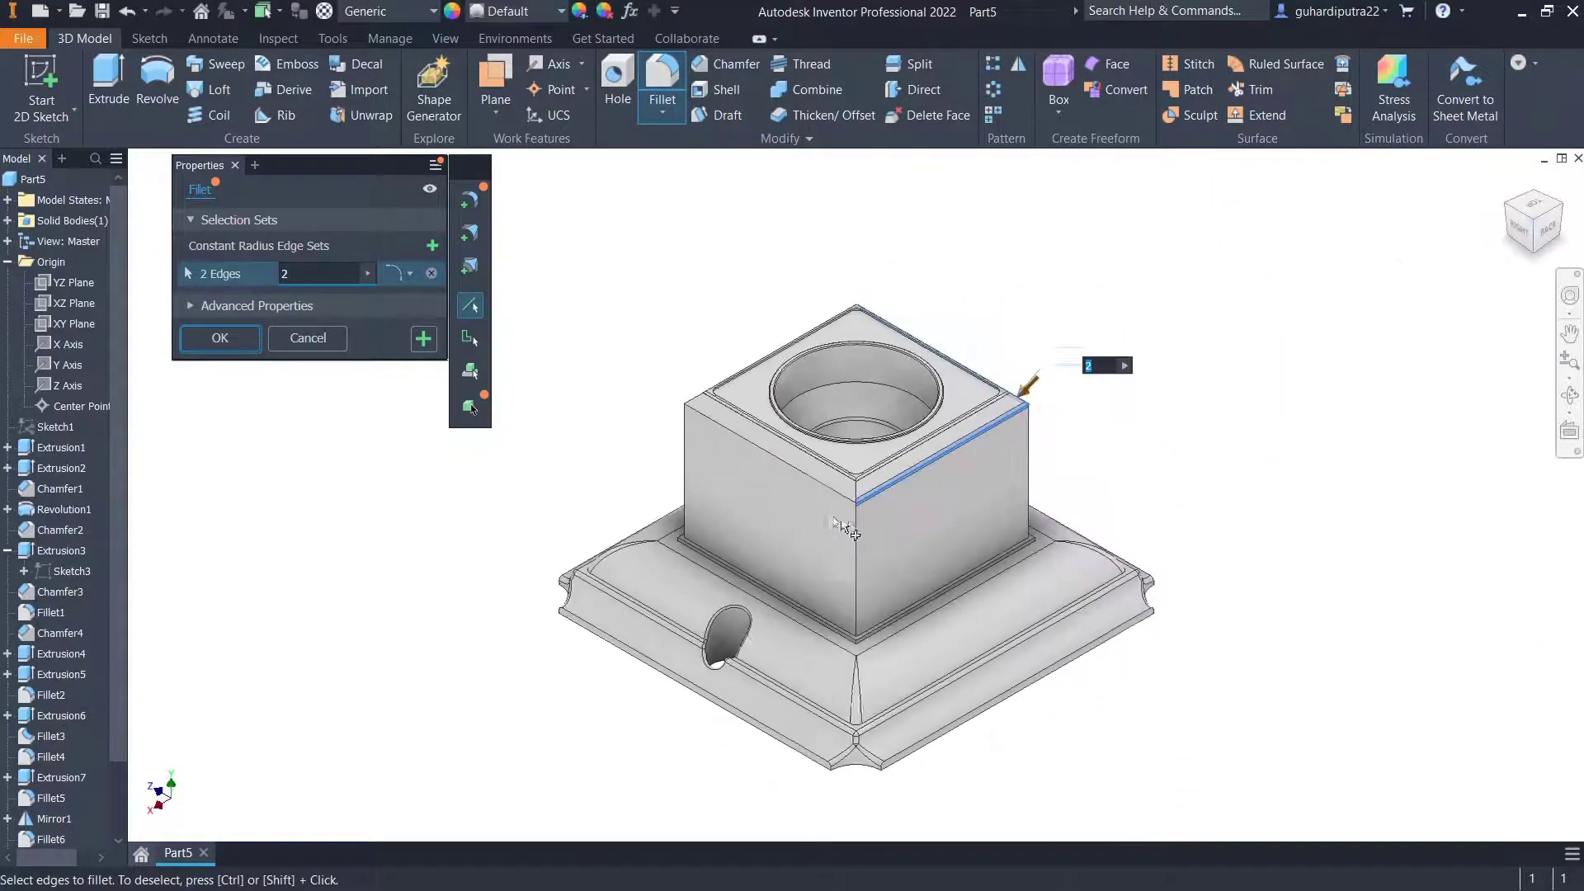
pyautogui.scroll(5, 726, 396)
pyautogui.click(726, 363)
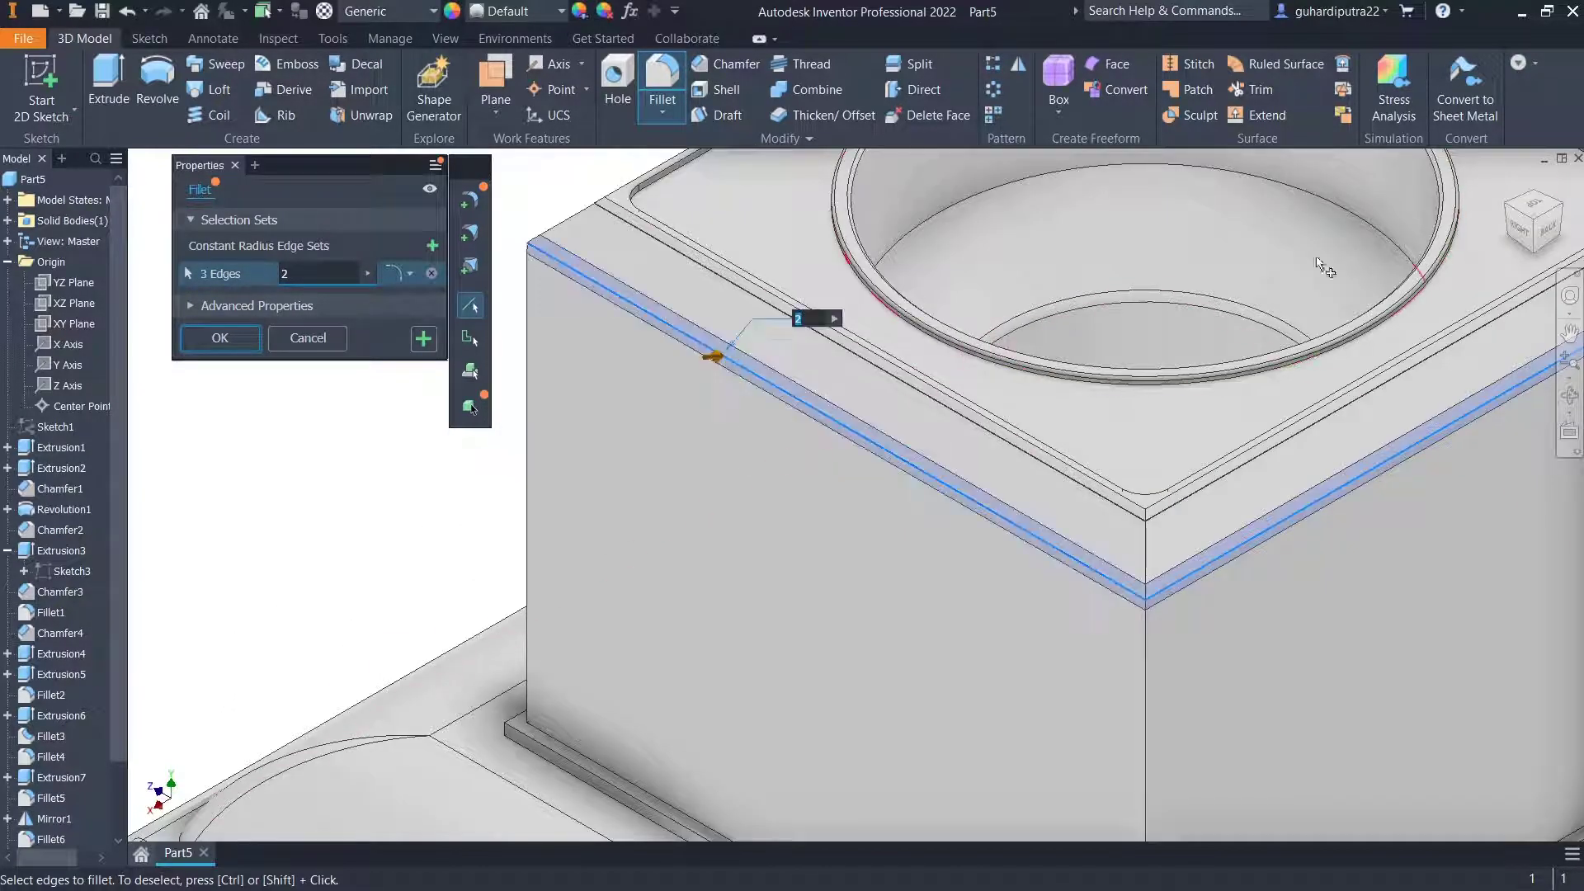
pyautogui.click(1512, 208)
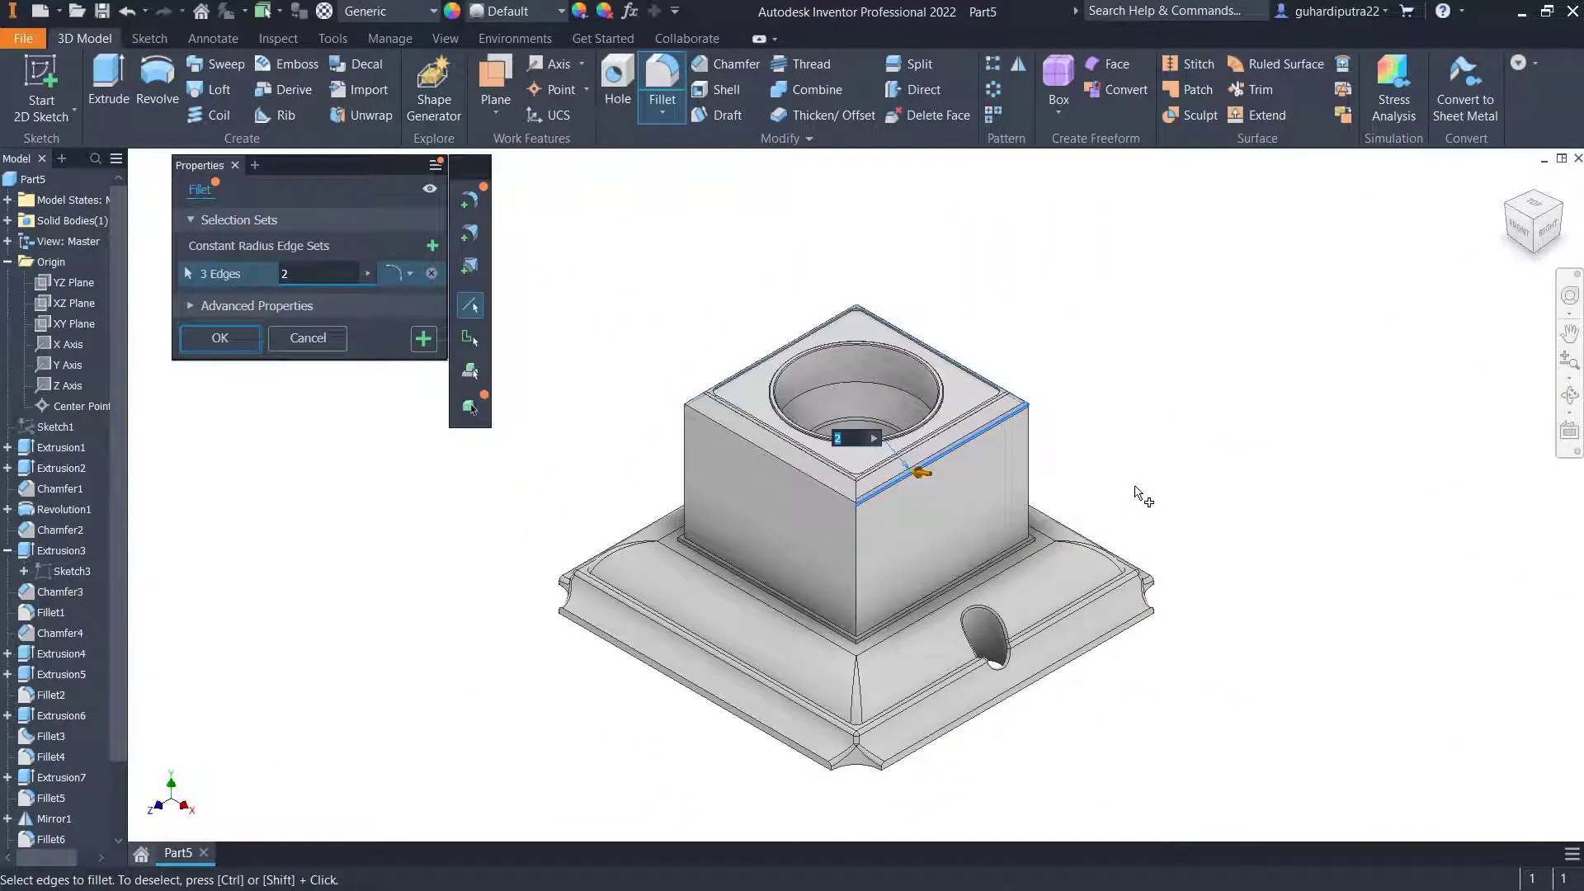
pyautogui.scroll(5, 850, 483)
pyautogui.click(819, 526)
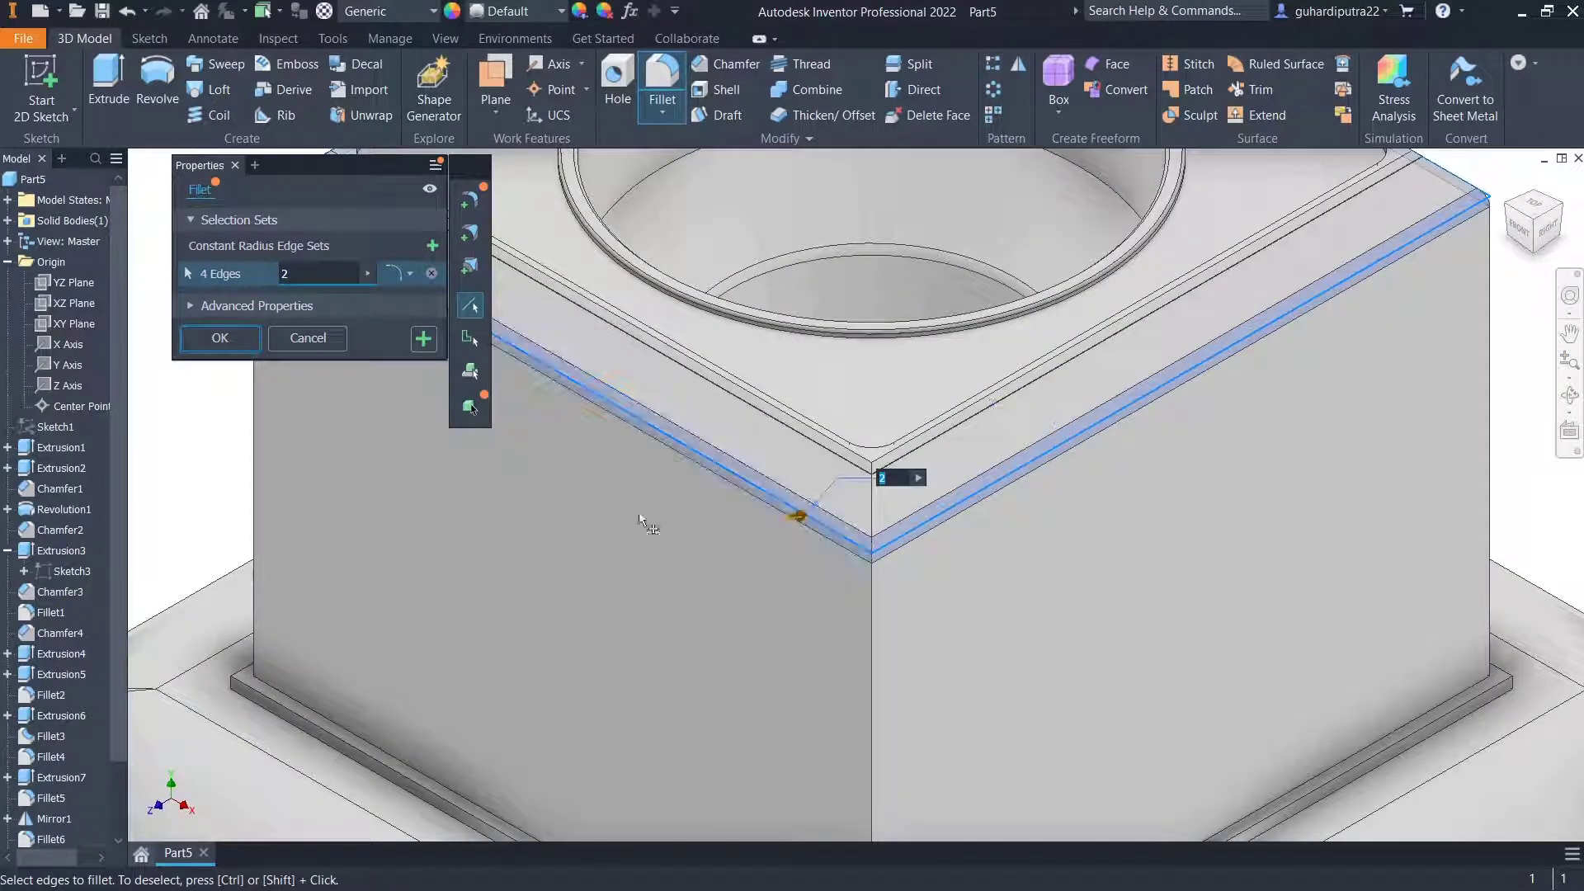
pyautogui.click(183, 343)
pyautogui.scroll(-5, 858, 466)
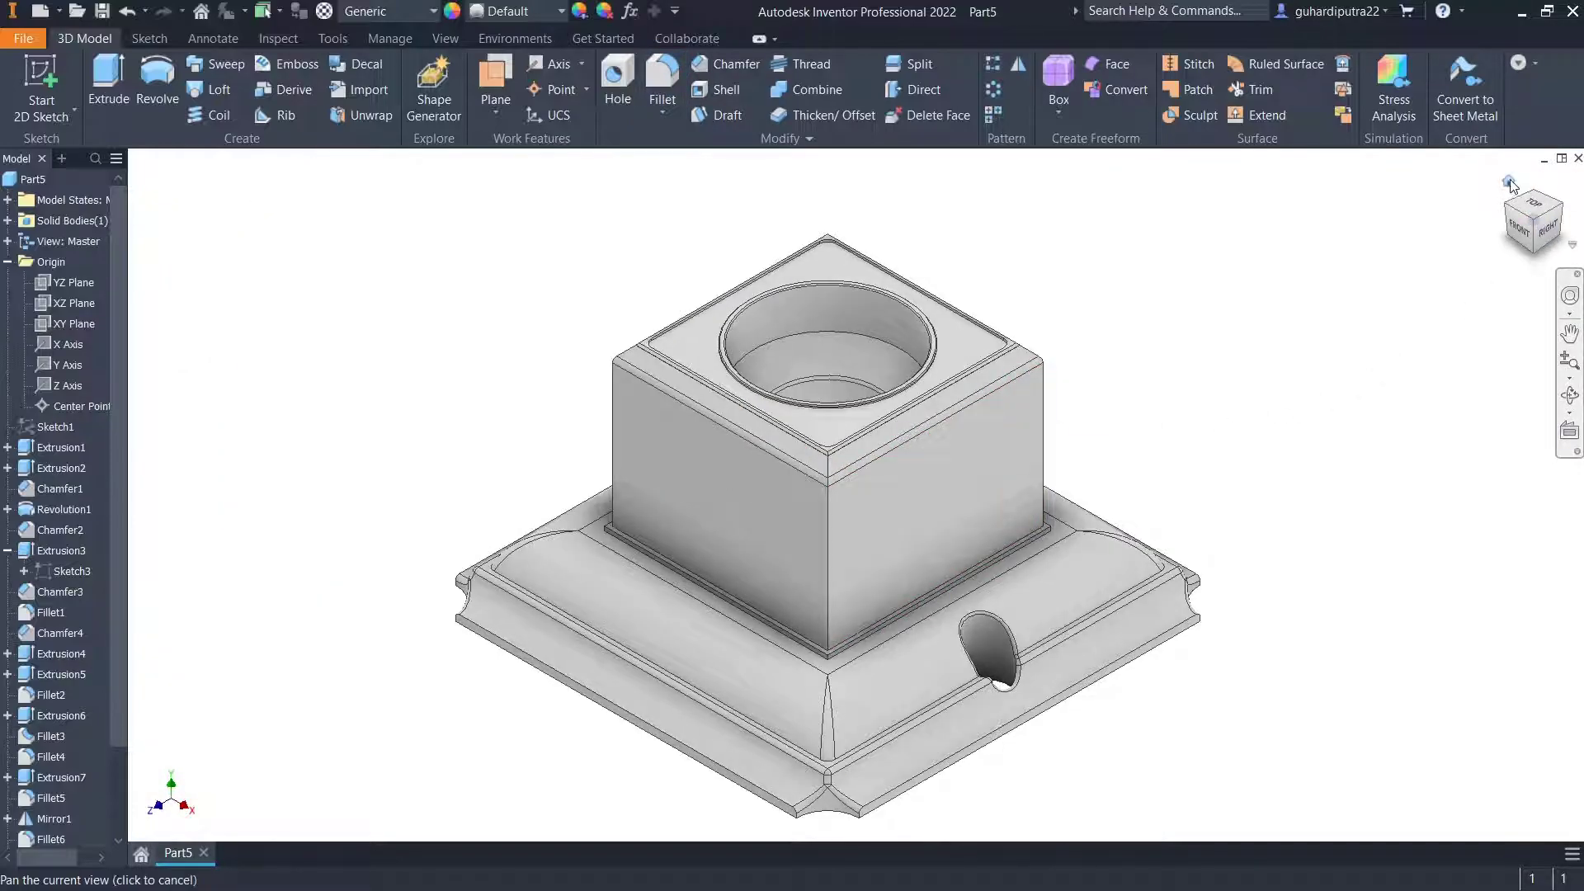
# Apply the Cool White appearance to the whole part.
pyautogui.click(1509, 181)
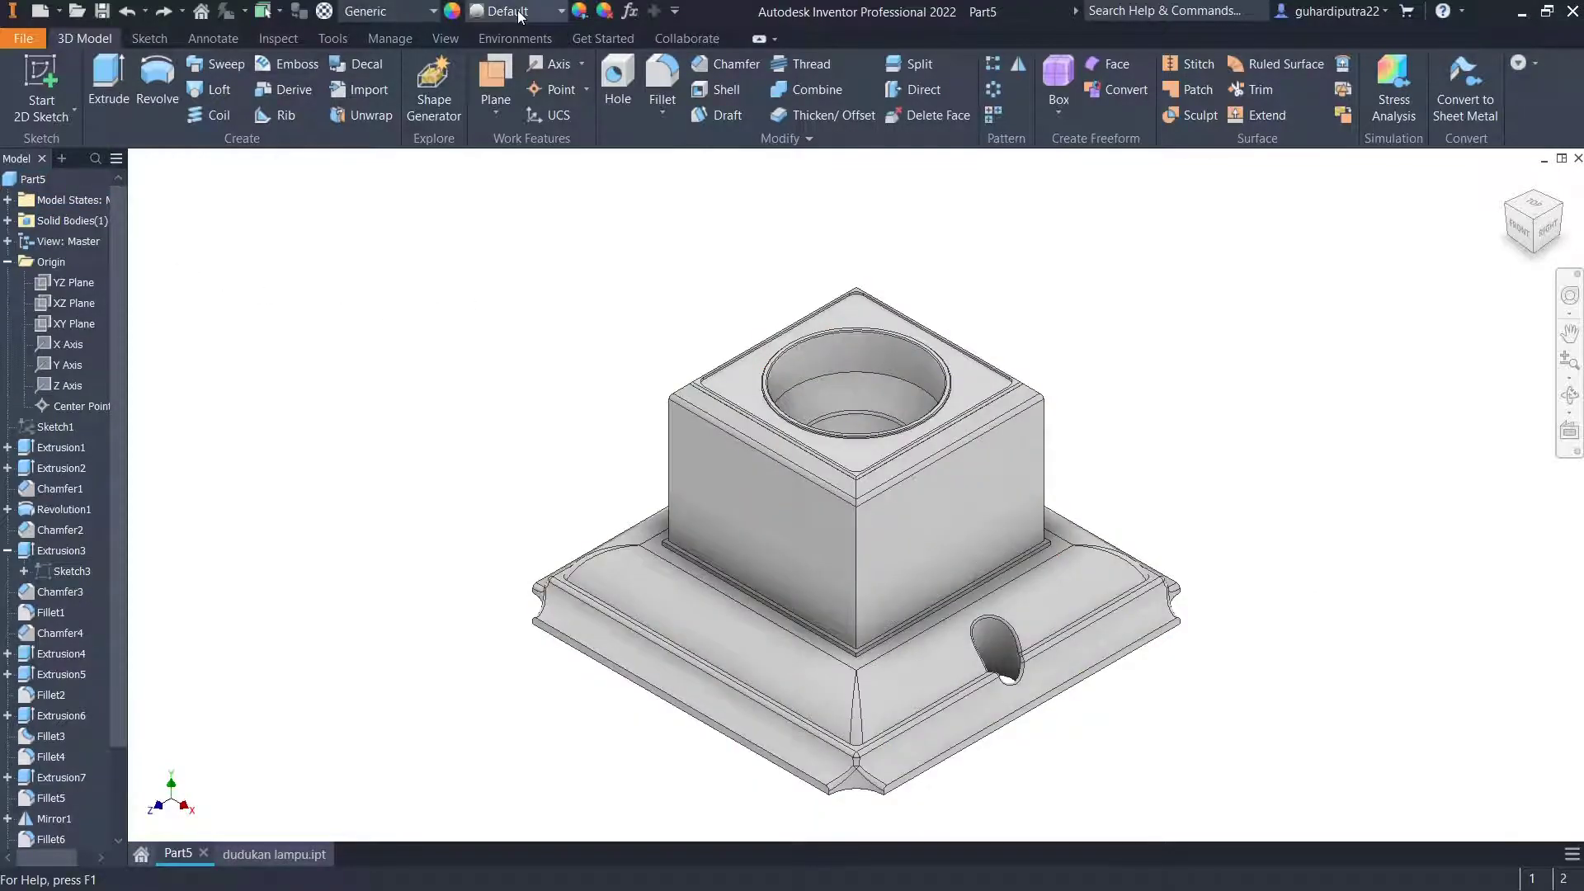
pyautogui.click(25, 179)
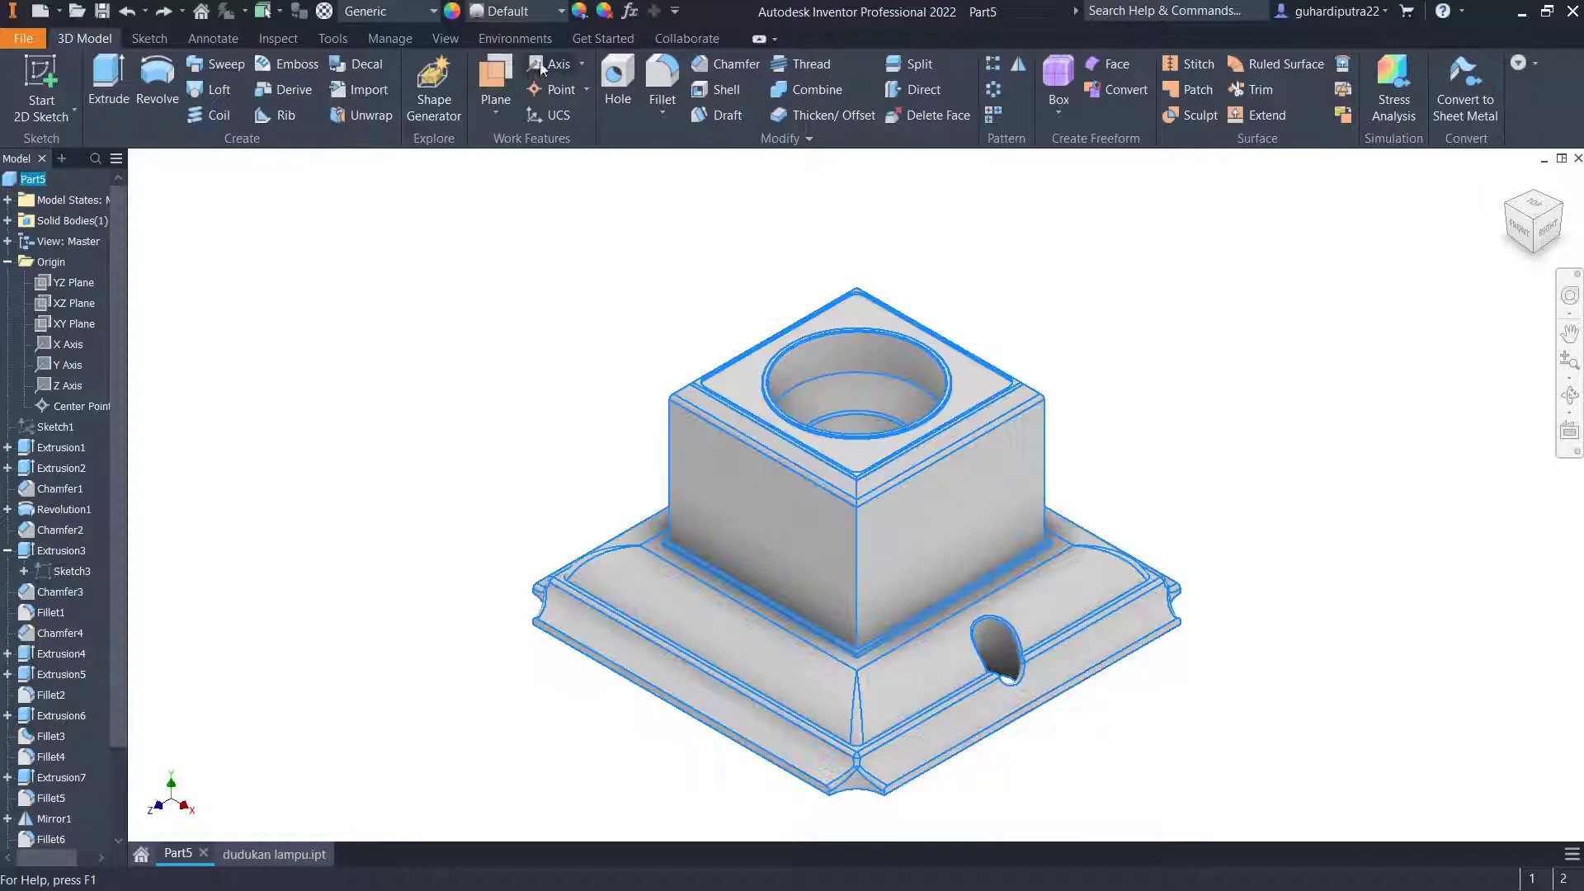
pyautogui.click(526, 12)
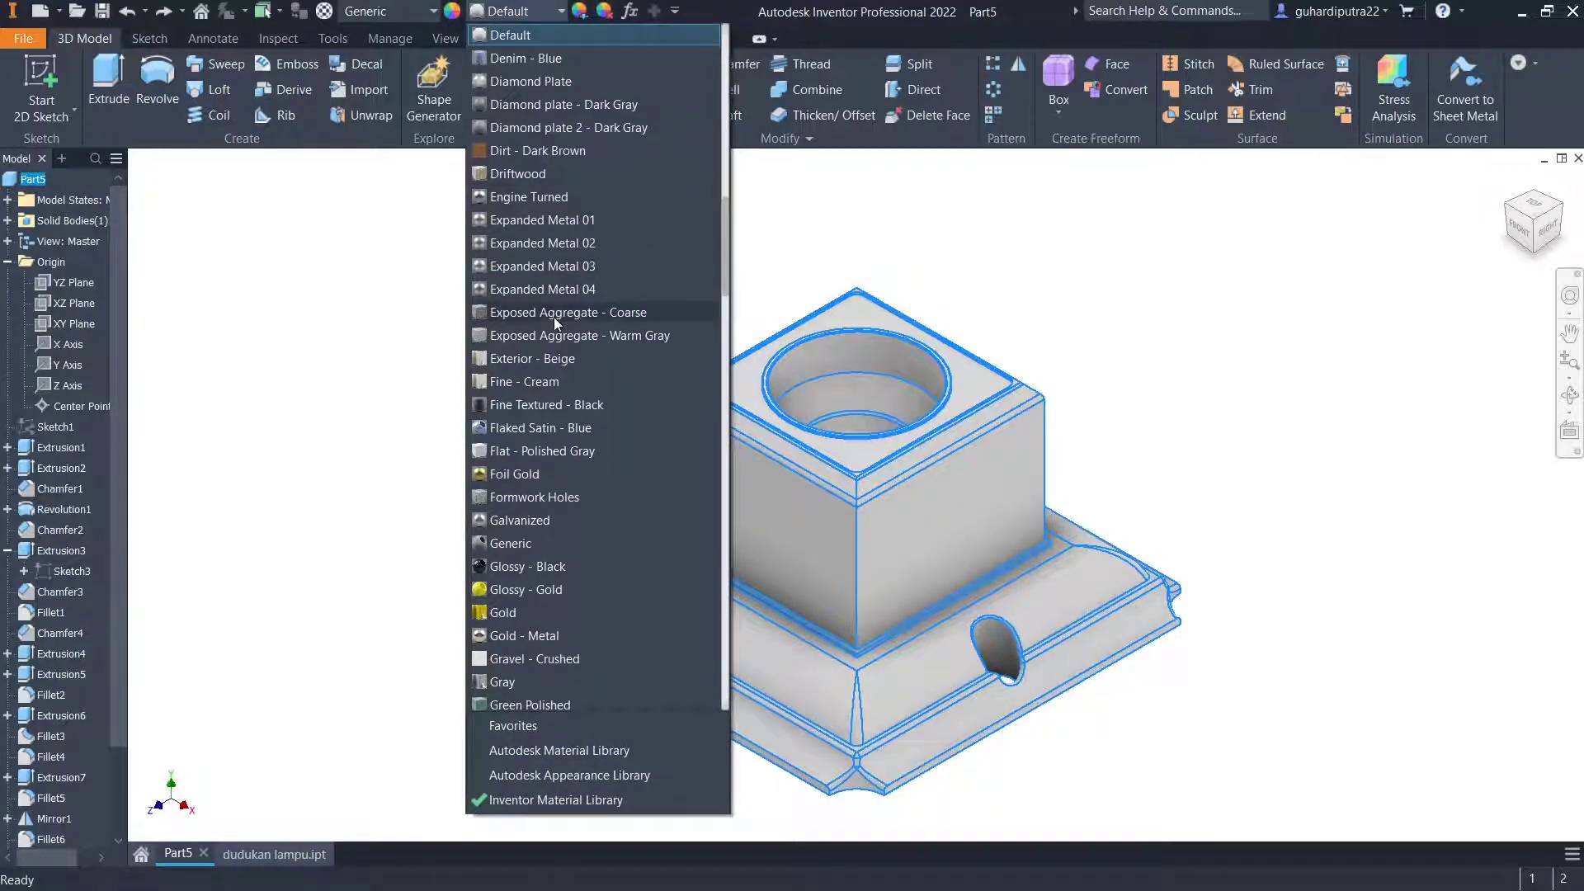
pyautogui.scroll(4, 554, 325)
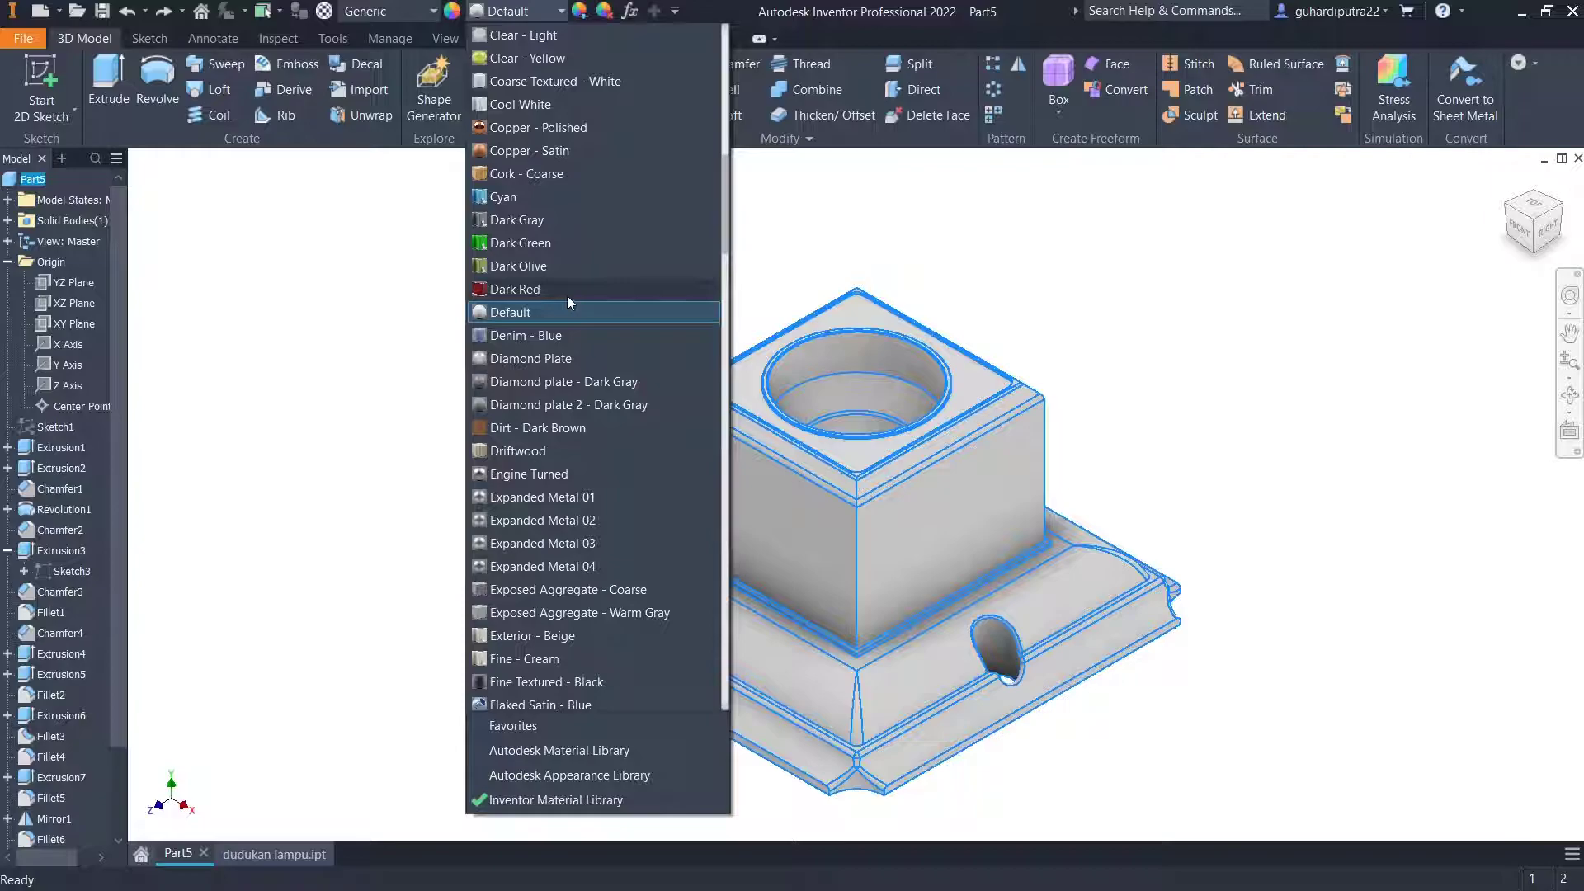
pyautogui.scroll(2, 567, 296)
pyautogui.click(527, 242)
pyautogui.click(1107, 377)
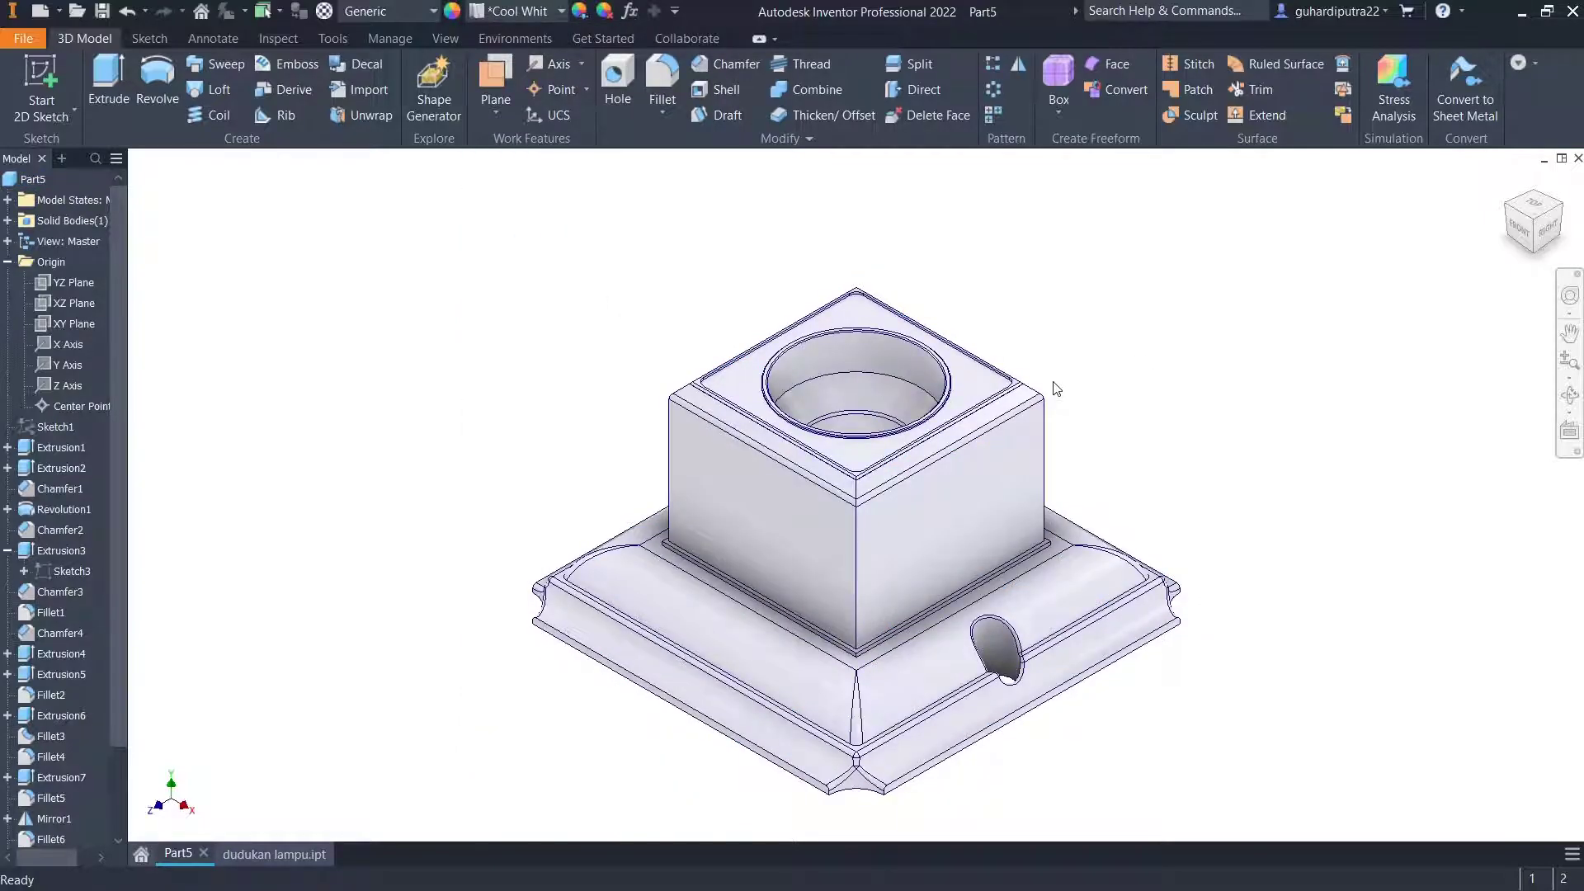
# Apply the Copper - Polished appearance to the tapered face, lower cylindrical wall and floor inside the round recess.
pyautogui.scroll(4, 815, 406)
pyautogui.click(807, 414)
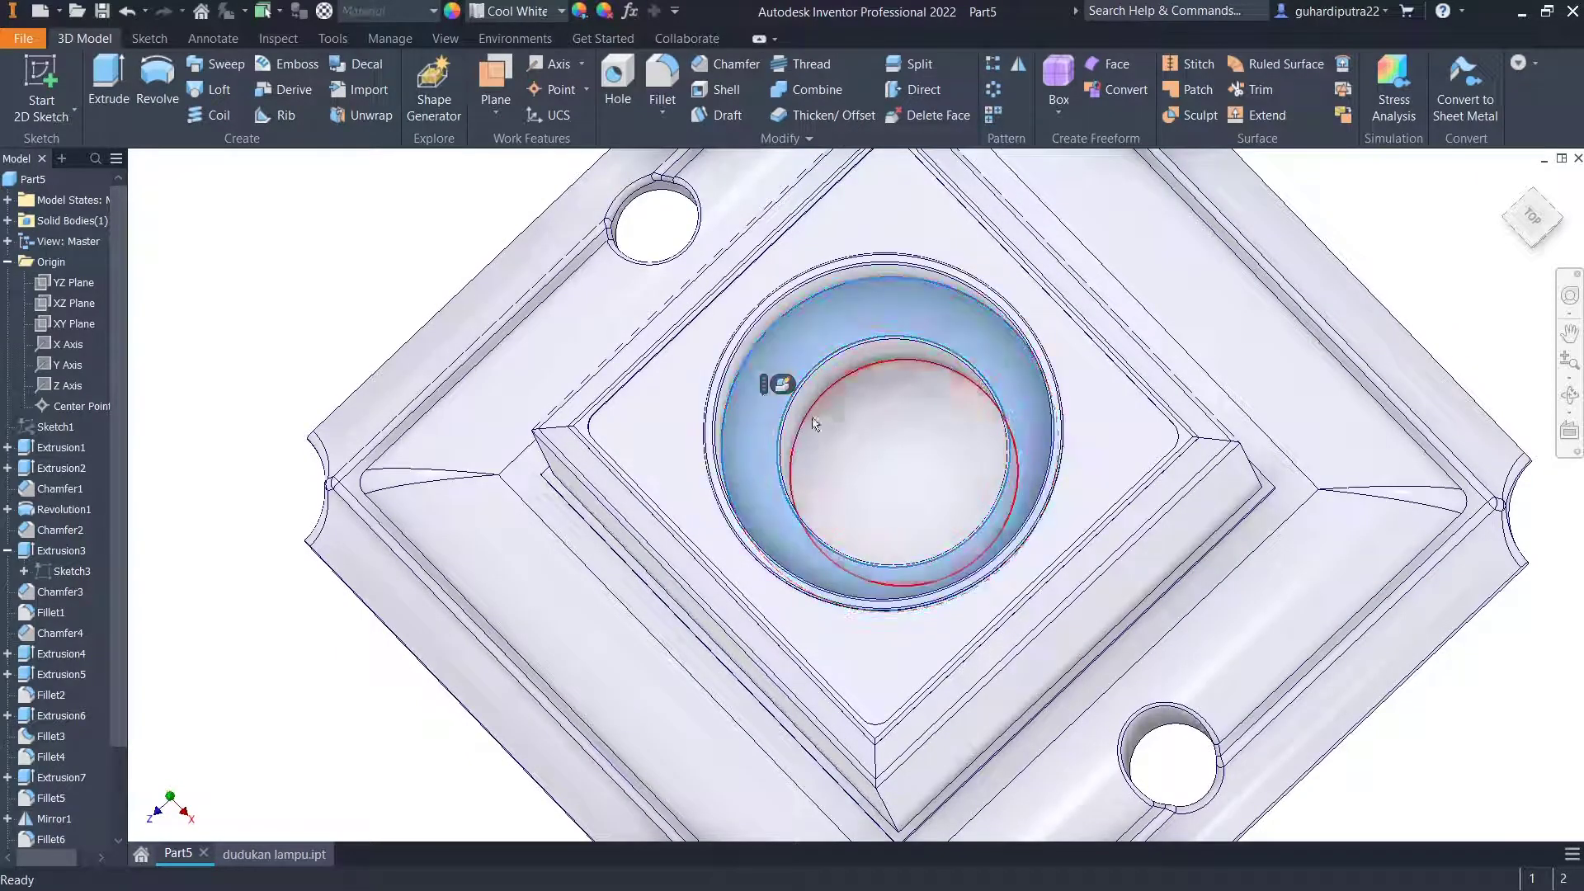
pyautogui.scroll(5, 807, 415)
pyautogui.click(792, 458)
pyautogui.moveTo(1038, 631)
pyautogui.keyDown('shift'); pyautogui.mouseDown(button='middle')
pyautogui.moveTo(1085, 689)
pyautogui.moveTo(1057, 636)
pyautogui.mouseUp(button='middle'); pyautogui.keyUp('shift')
pyautogui.scroll(-3, 1048, 633)
pyautogui.click(864, 535)
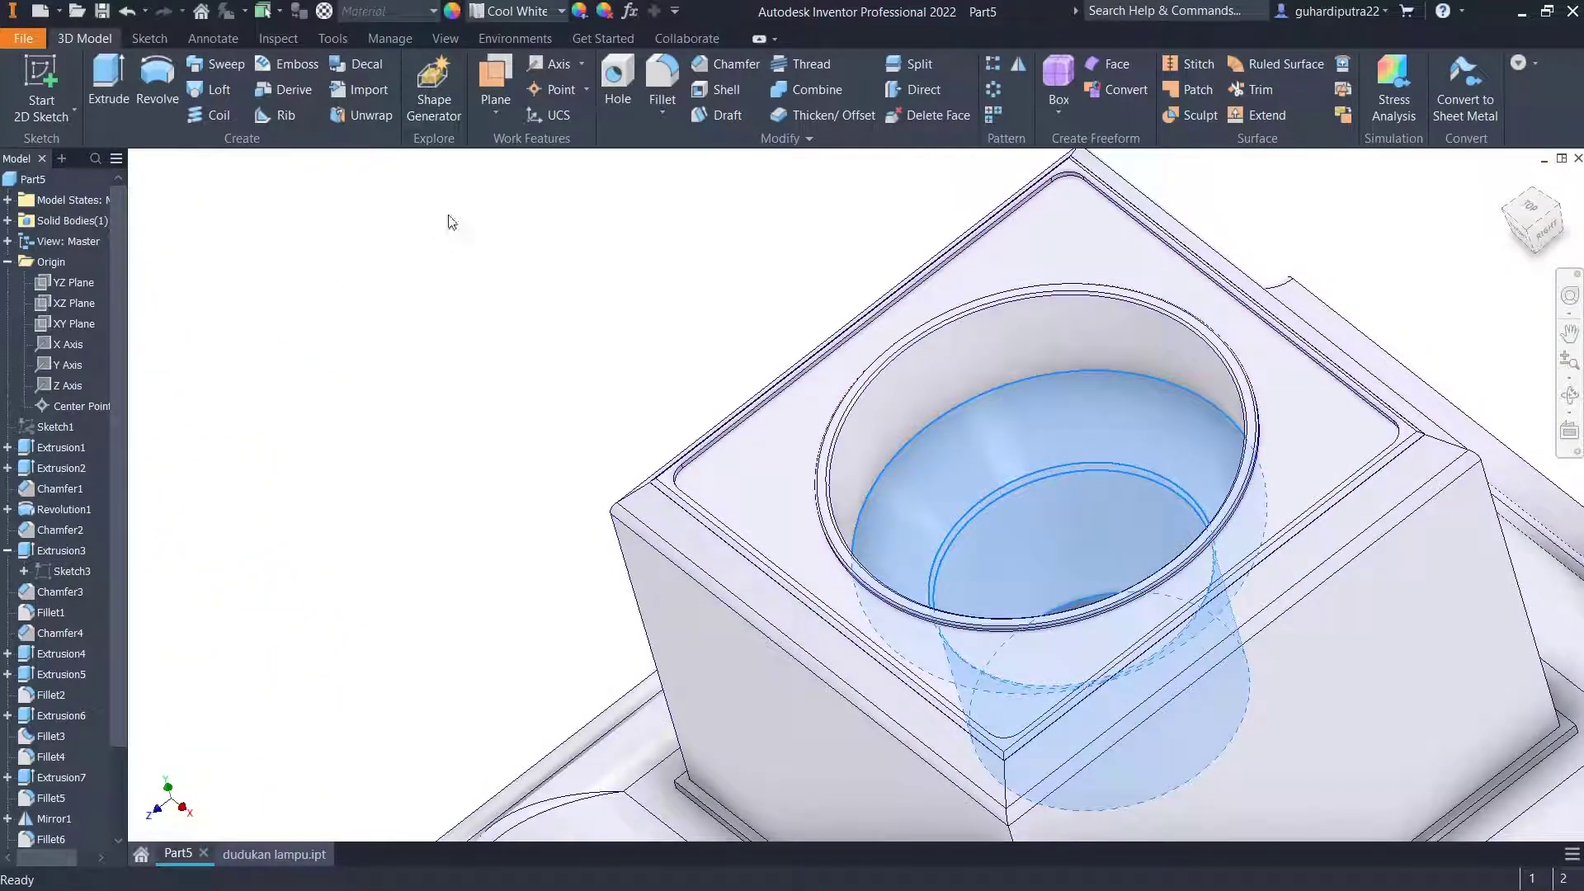
pyautogui.click(492, 14)
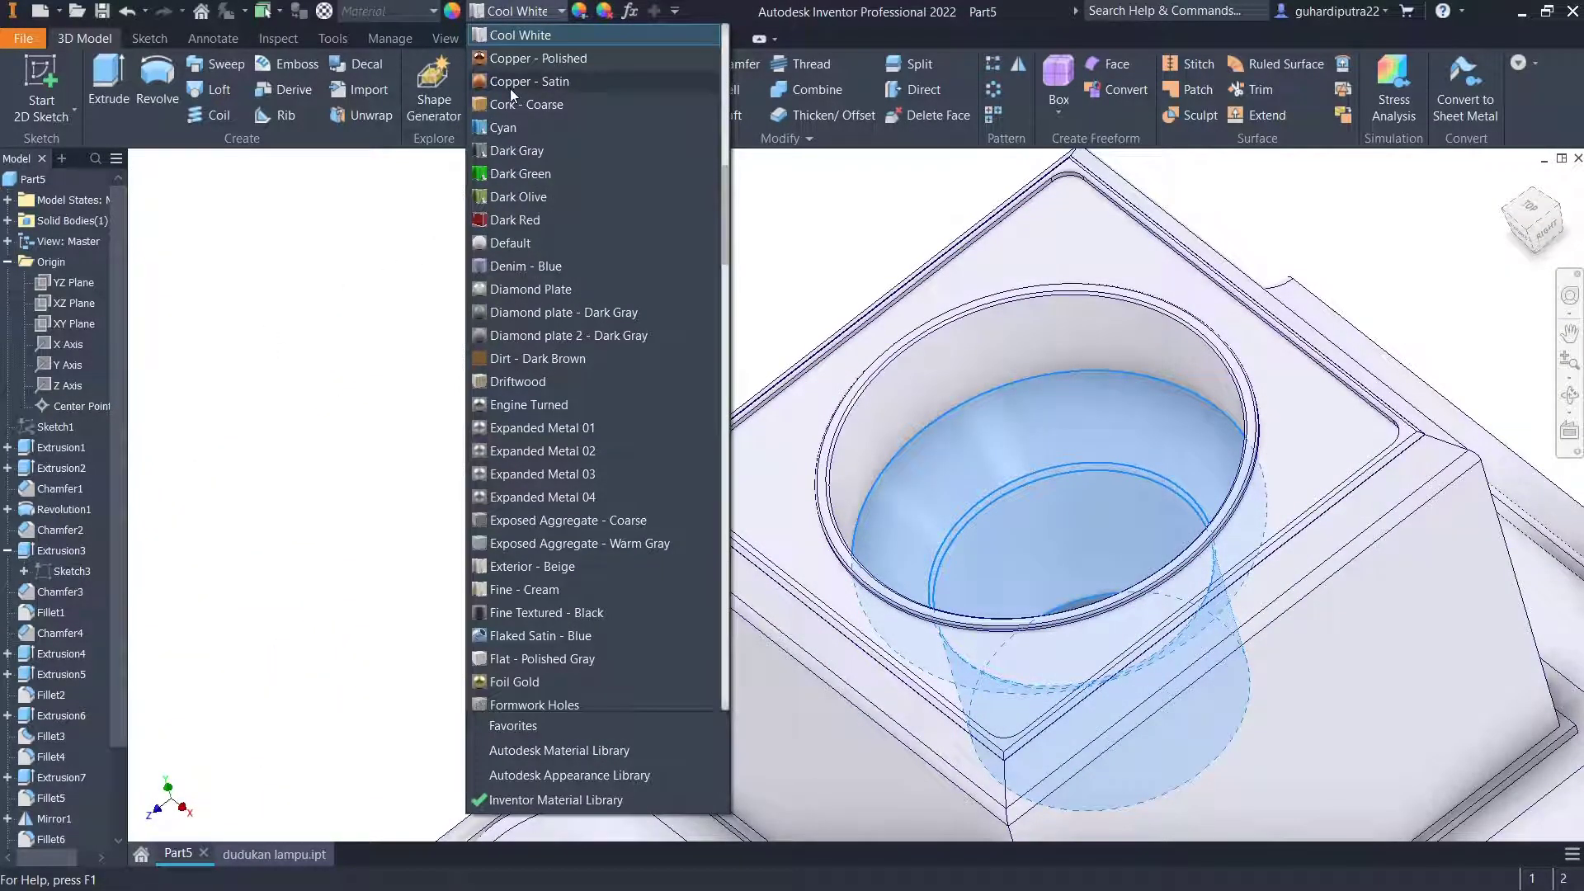
pyautogui.click(526, 58)
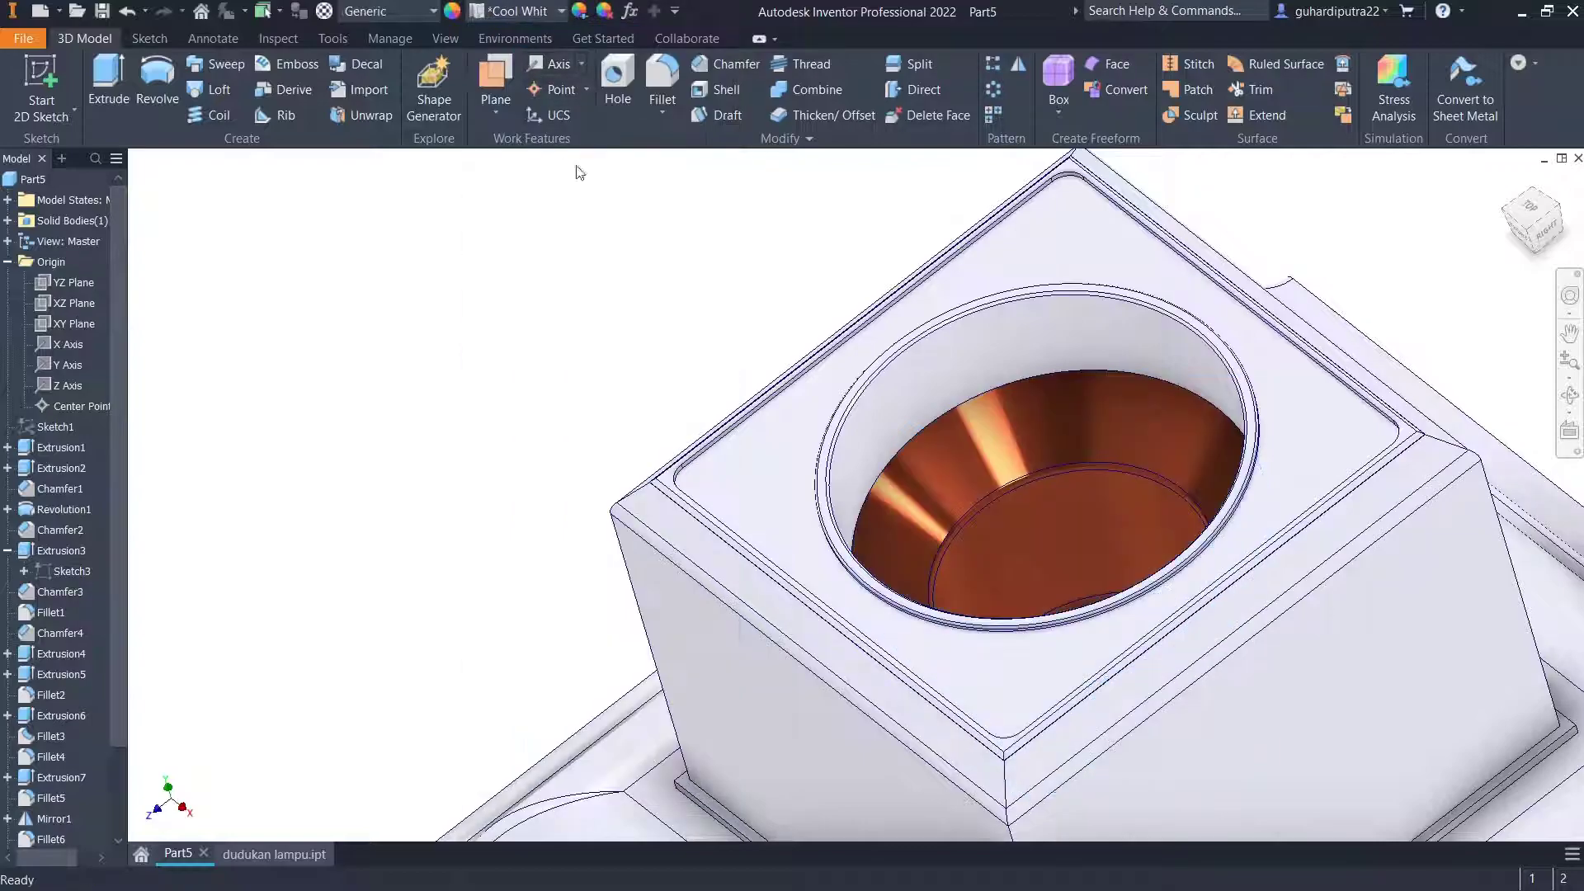
# Switch to the Clean Screen display and return the part to its home view.
pyautogui.scroll(-5, 909, 522)
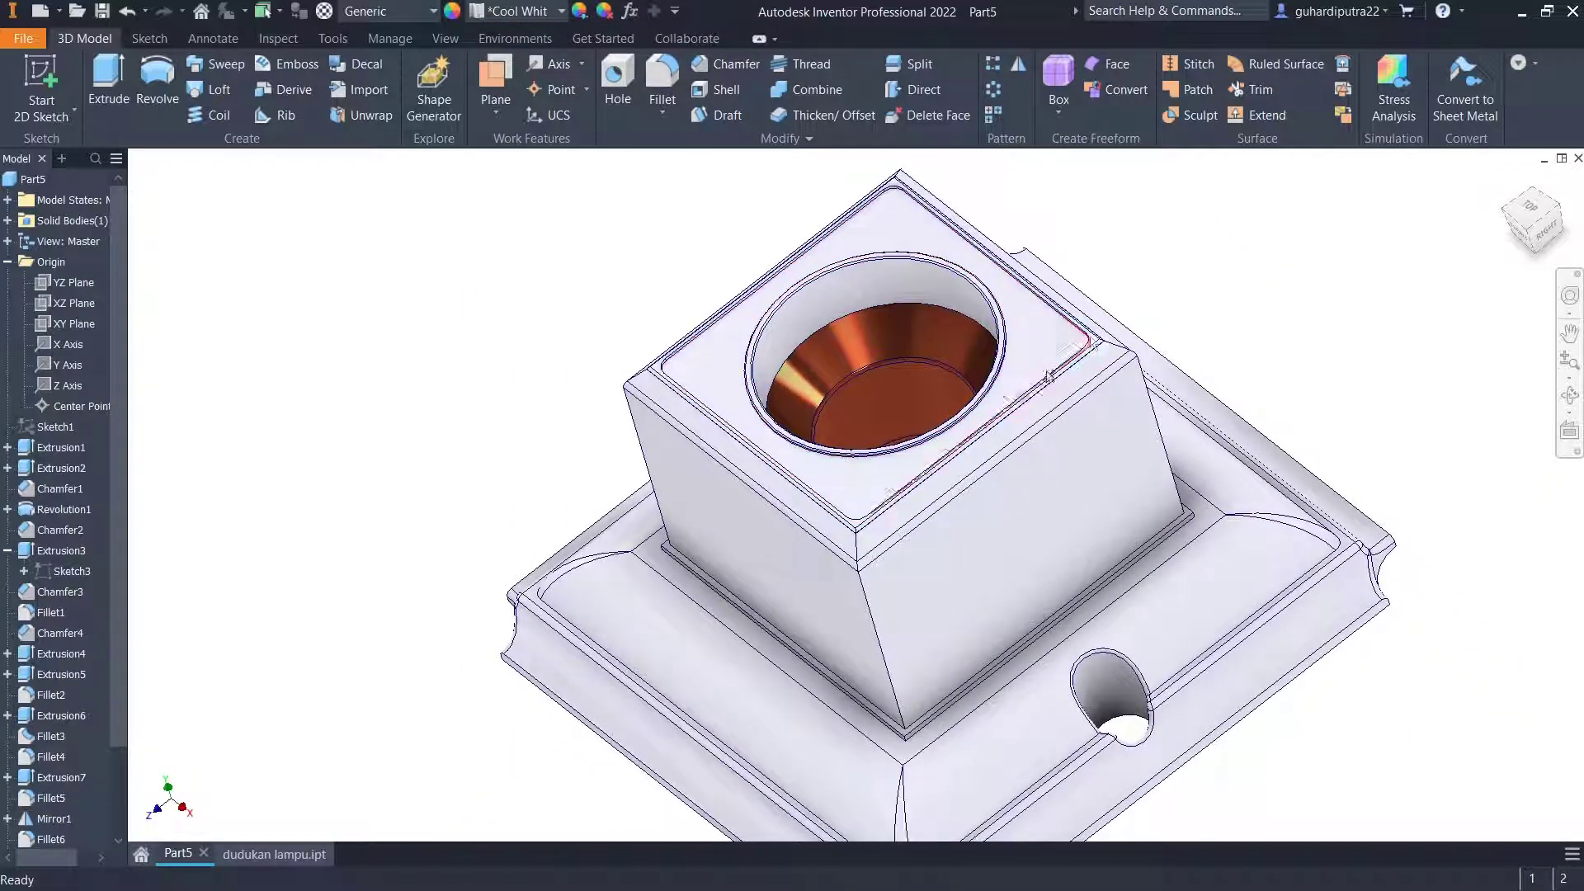
pyautogui.keyDown('shift'); pyautogui.moveTo(1169, 286); pyautogui.dragTo(811, 440, button='middle'); pyautogui.keyUp('shift')
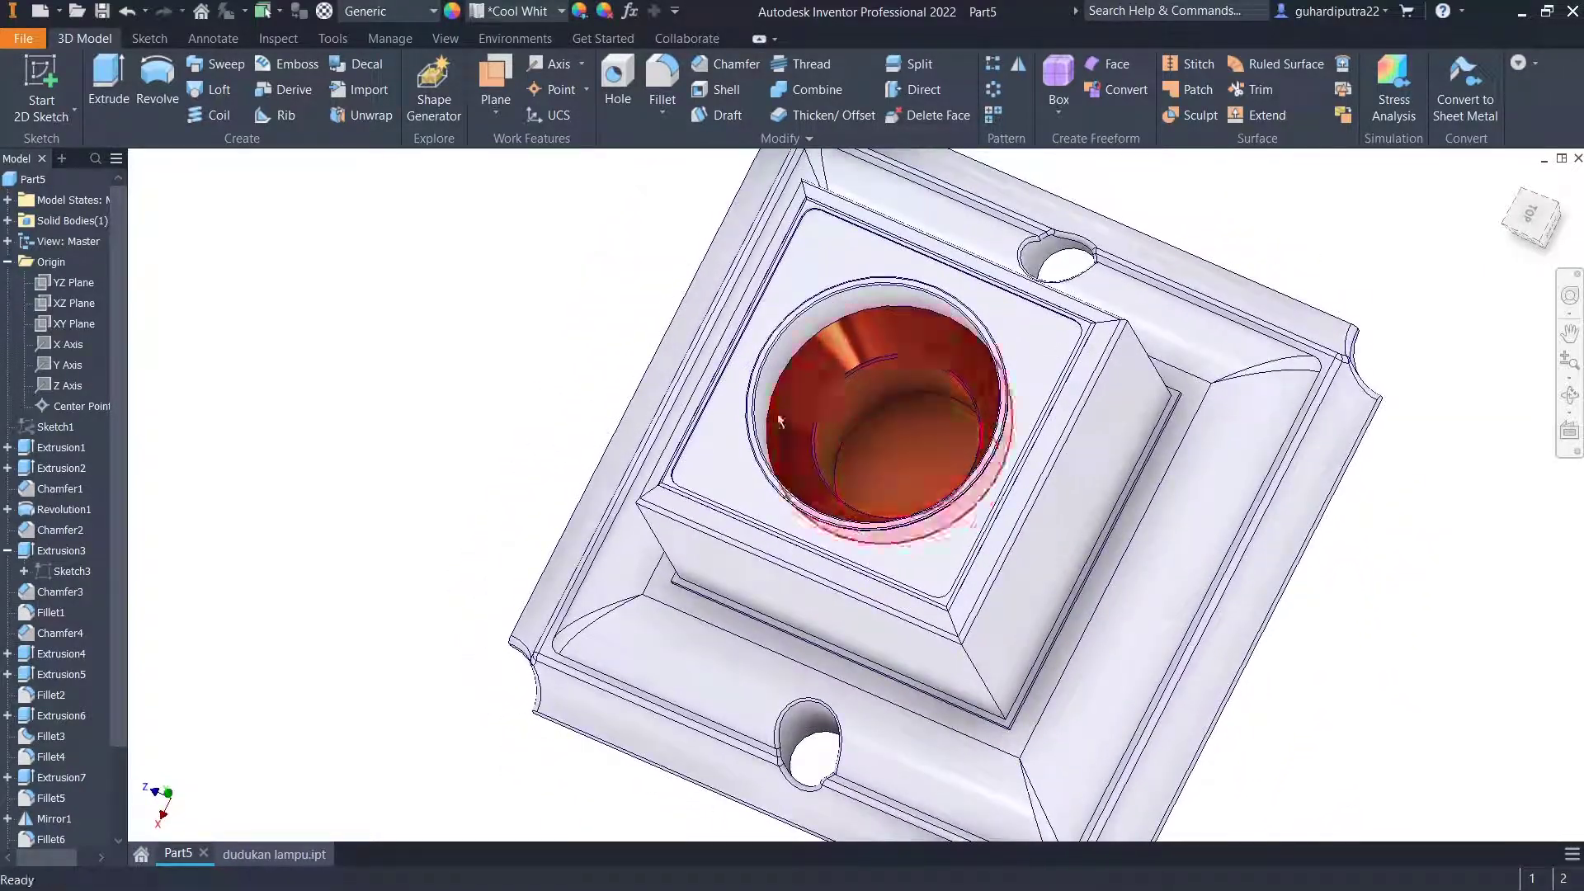
pyautogui.click(453, 39)
pyautogui.click(868, 82)
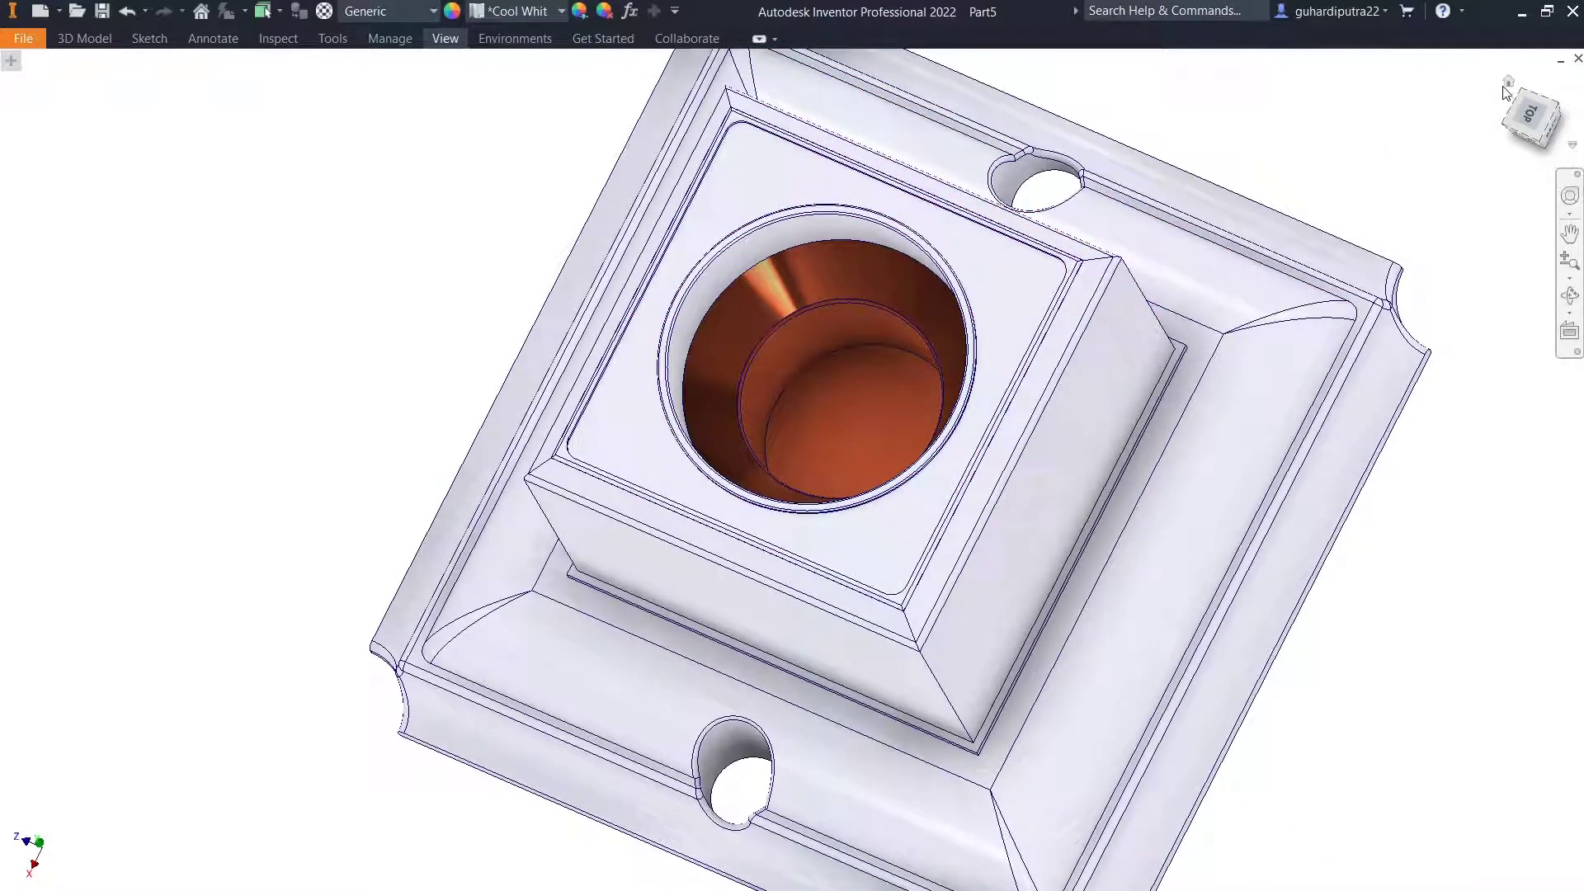
pyautogui.click(1506, 82)
# Display the part in perspective, examine it from a straight side view and oblique angles, and return to the home view.
pyautogui.click(444, 40)
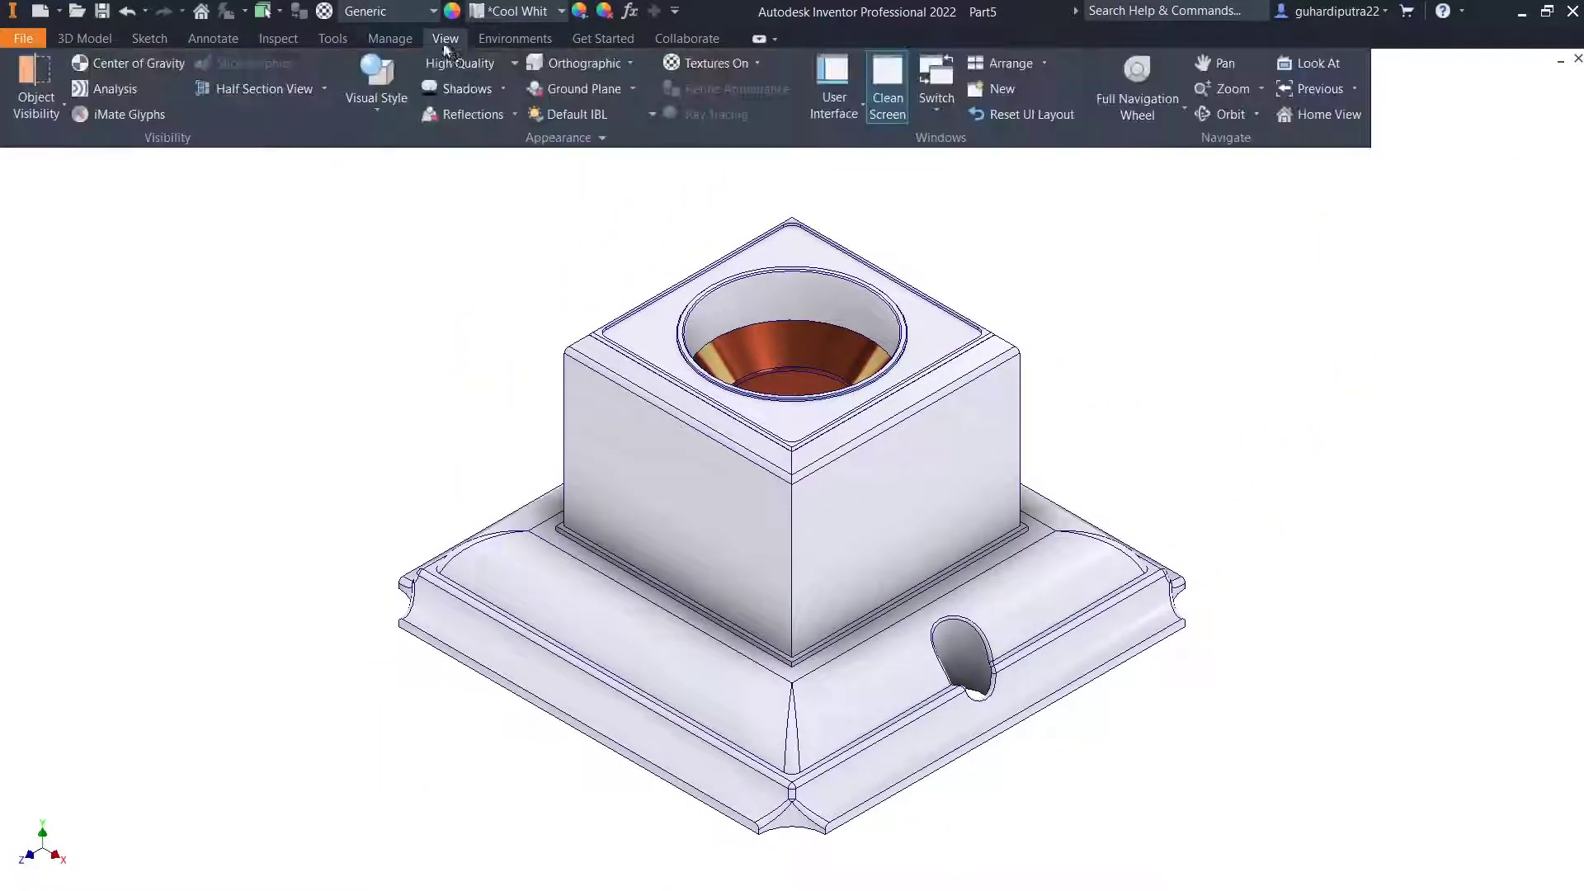
pyautogui.click(627, 62)
pyautogui.click(610, 146)
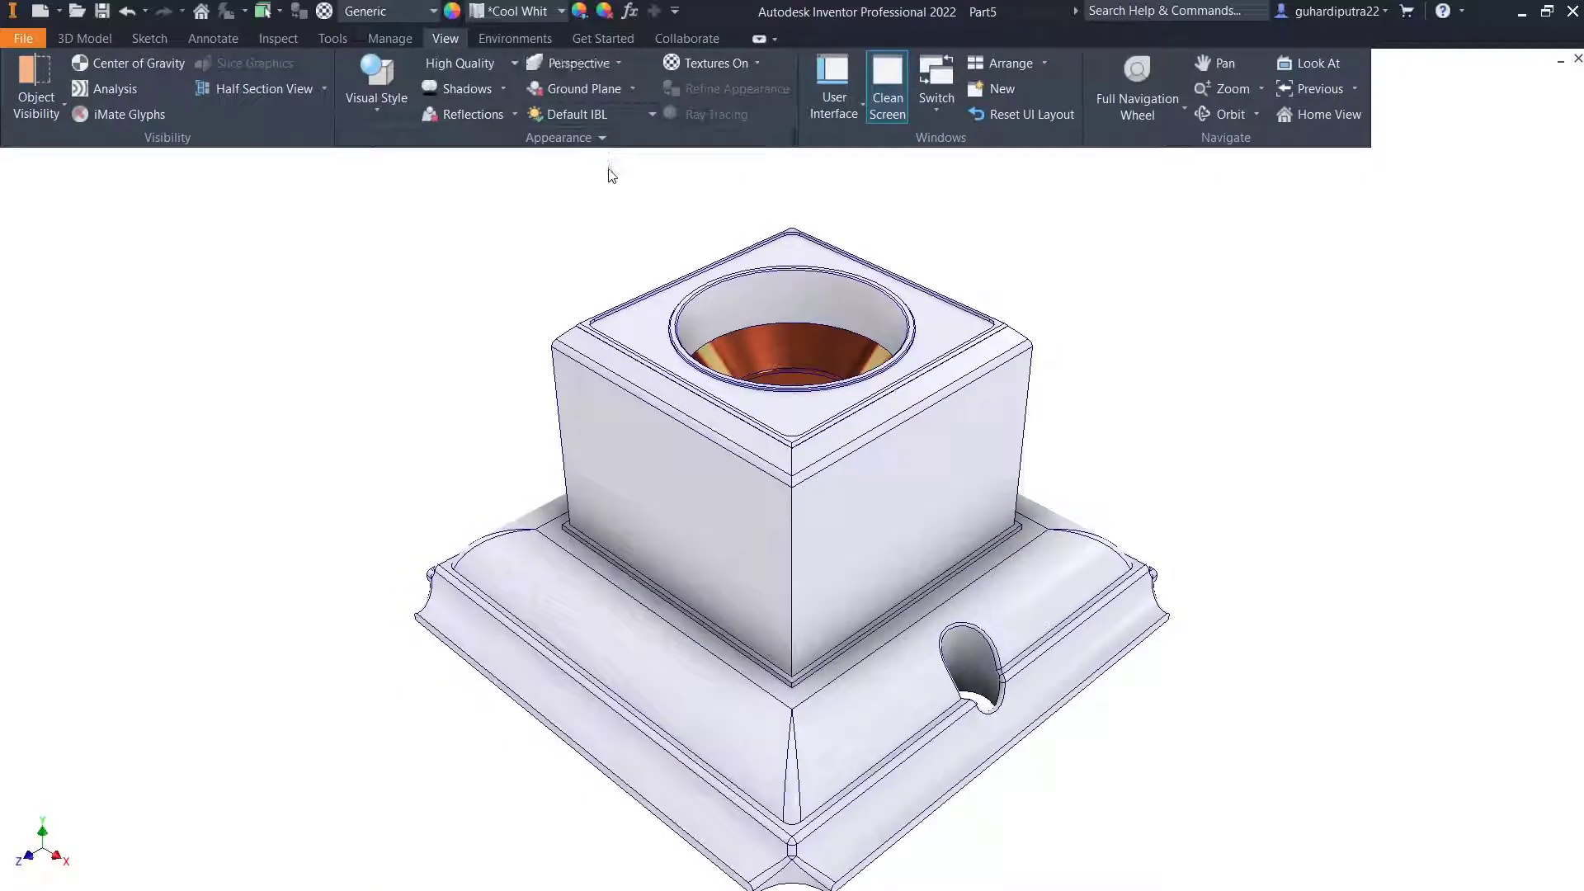
pyautogui.moveTo(1234, 514); pyautogui.dragTo(1227, 439, button='middle')
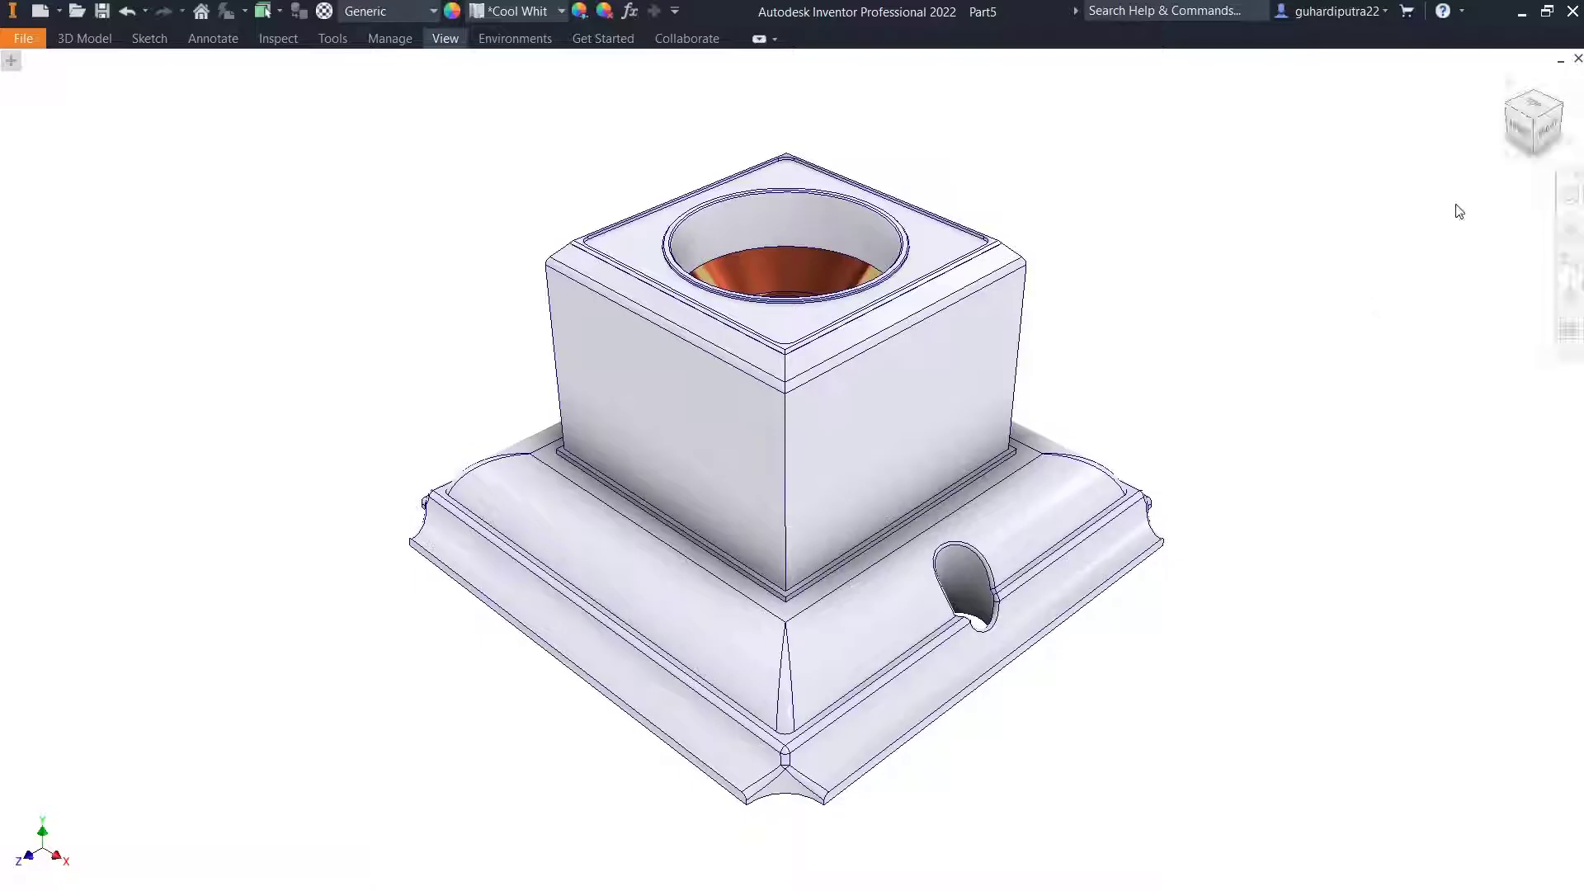
pyautogui.click(1556, 136)
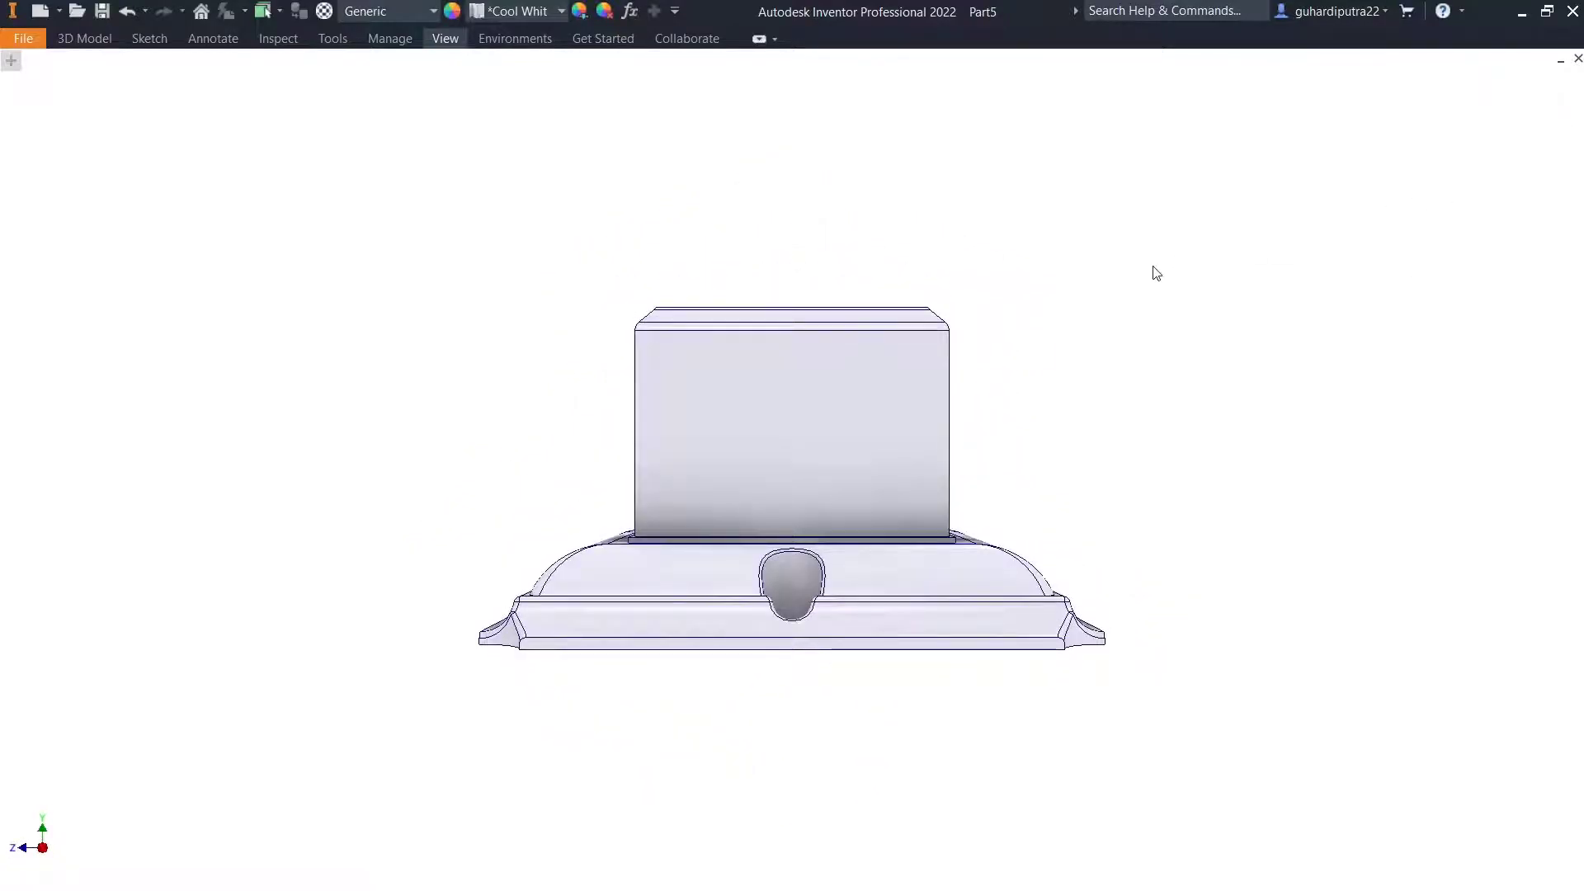
pyautogui.scroll(-5, 862, 400)
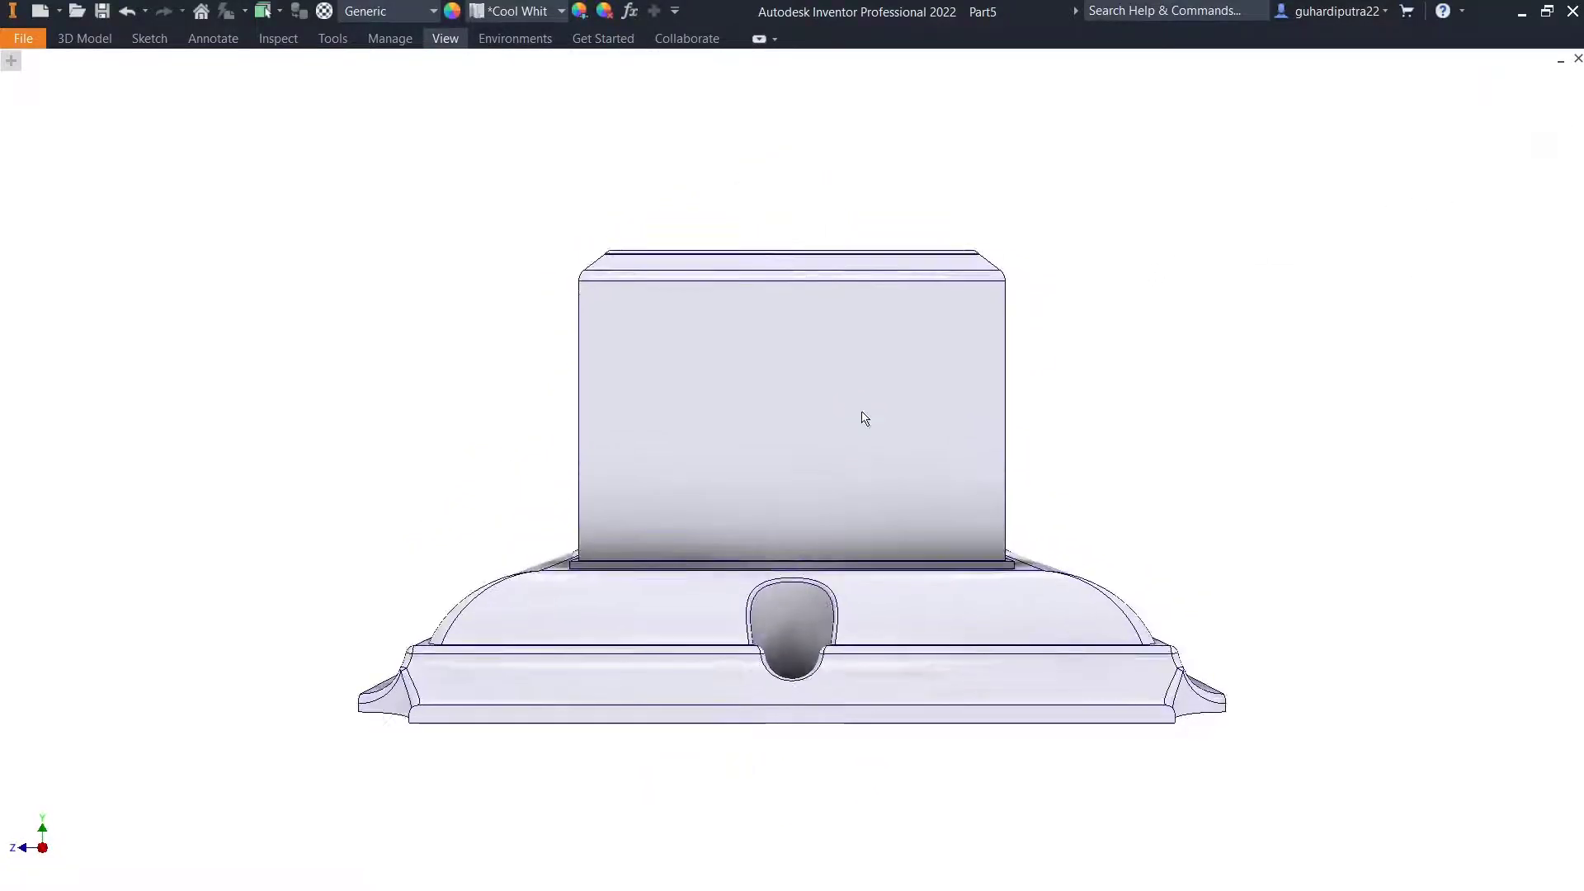
pyautogui.keyDown('shift'); pyautogui.moveTo(849, 390); pyautogui.dragTo(617, 360, button='middle'); pyautogui.keyUp('shift')
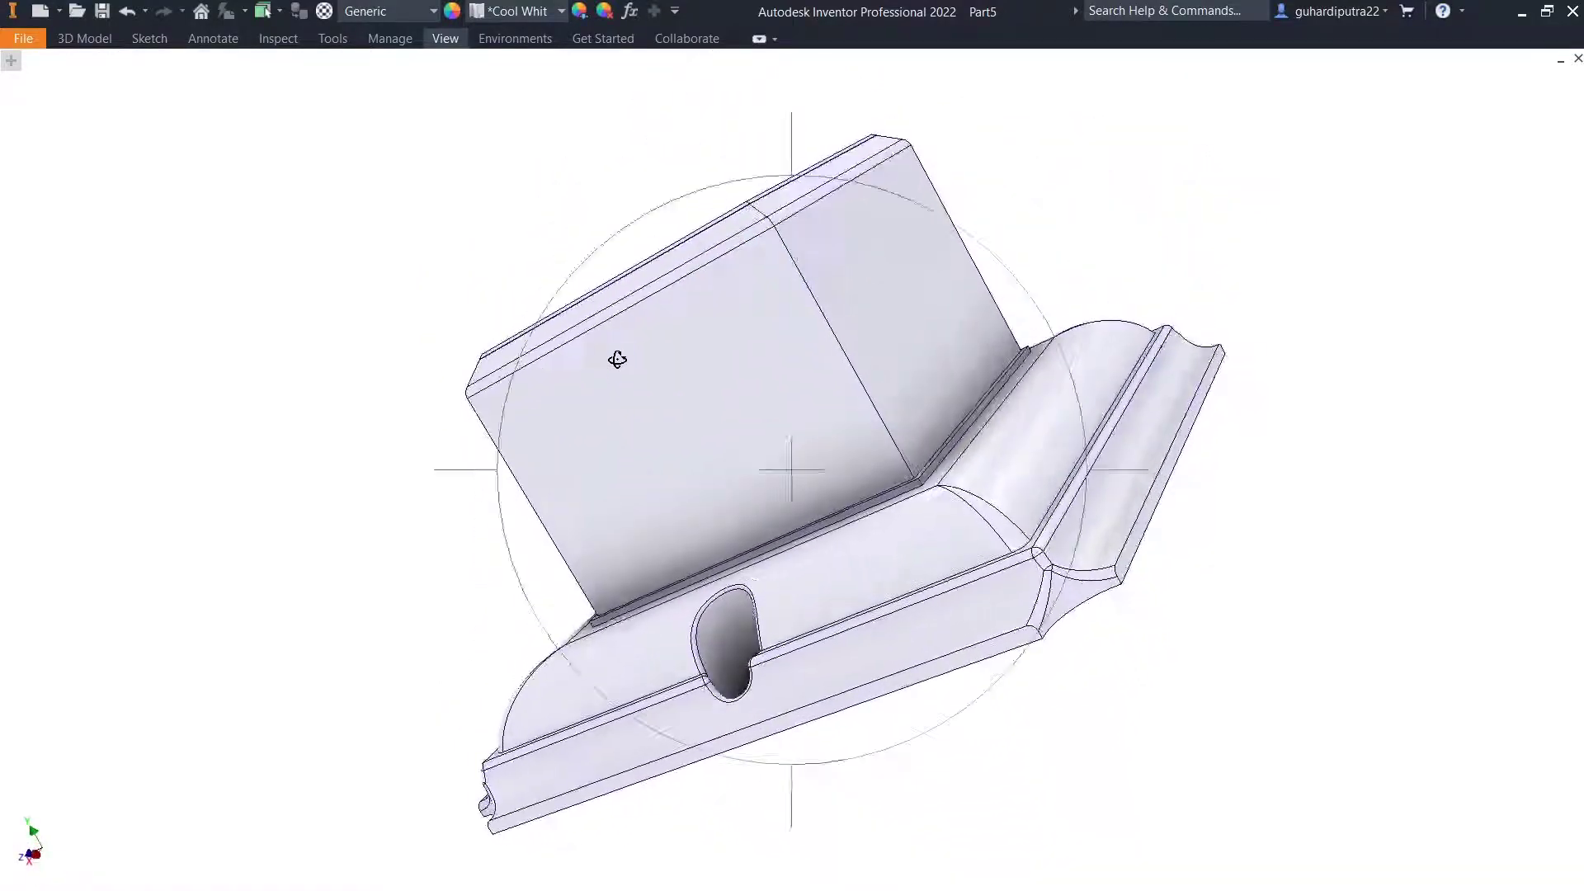
pyautogui.keyDown('shift'); pyautogui.moveTo(983, 566); pyautogui.dragTo(1323, 661, button='middle'); pyautogui.keyUp('shift')
pyautogui.press('F6')
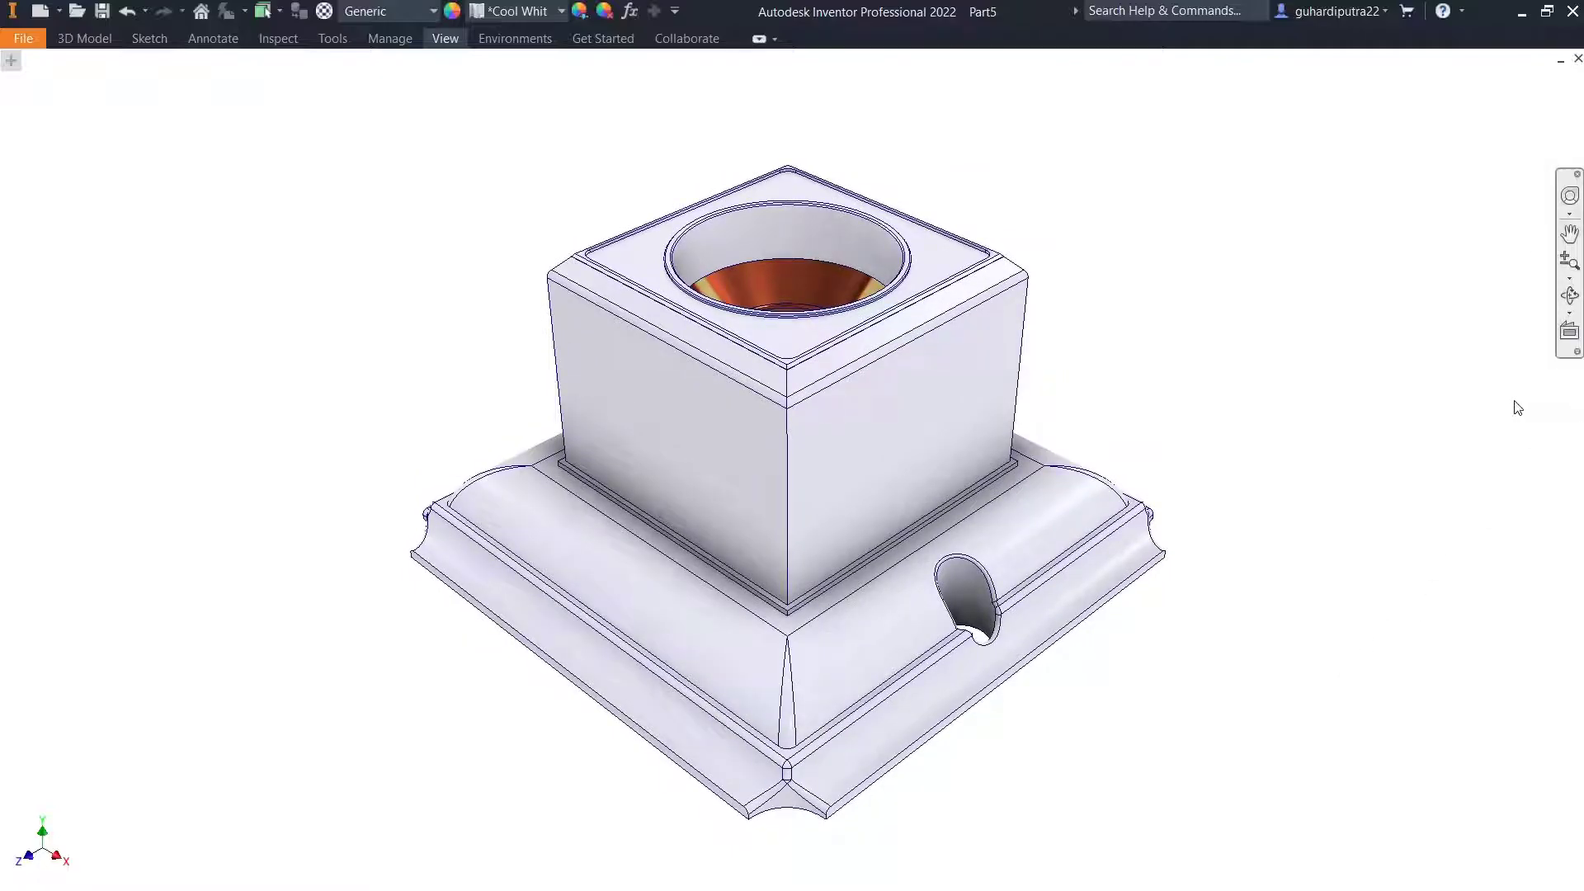
# Set the view projection of the part to Orthographic.
pyautogui.click(444, 38)
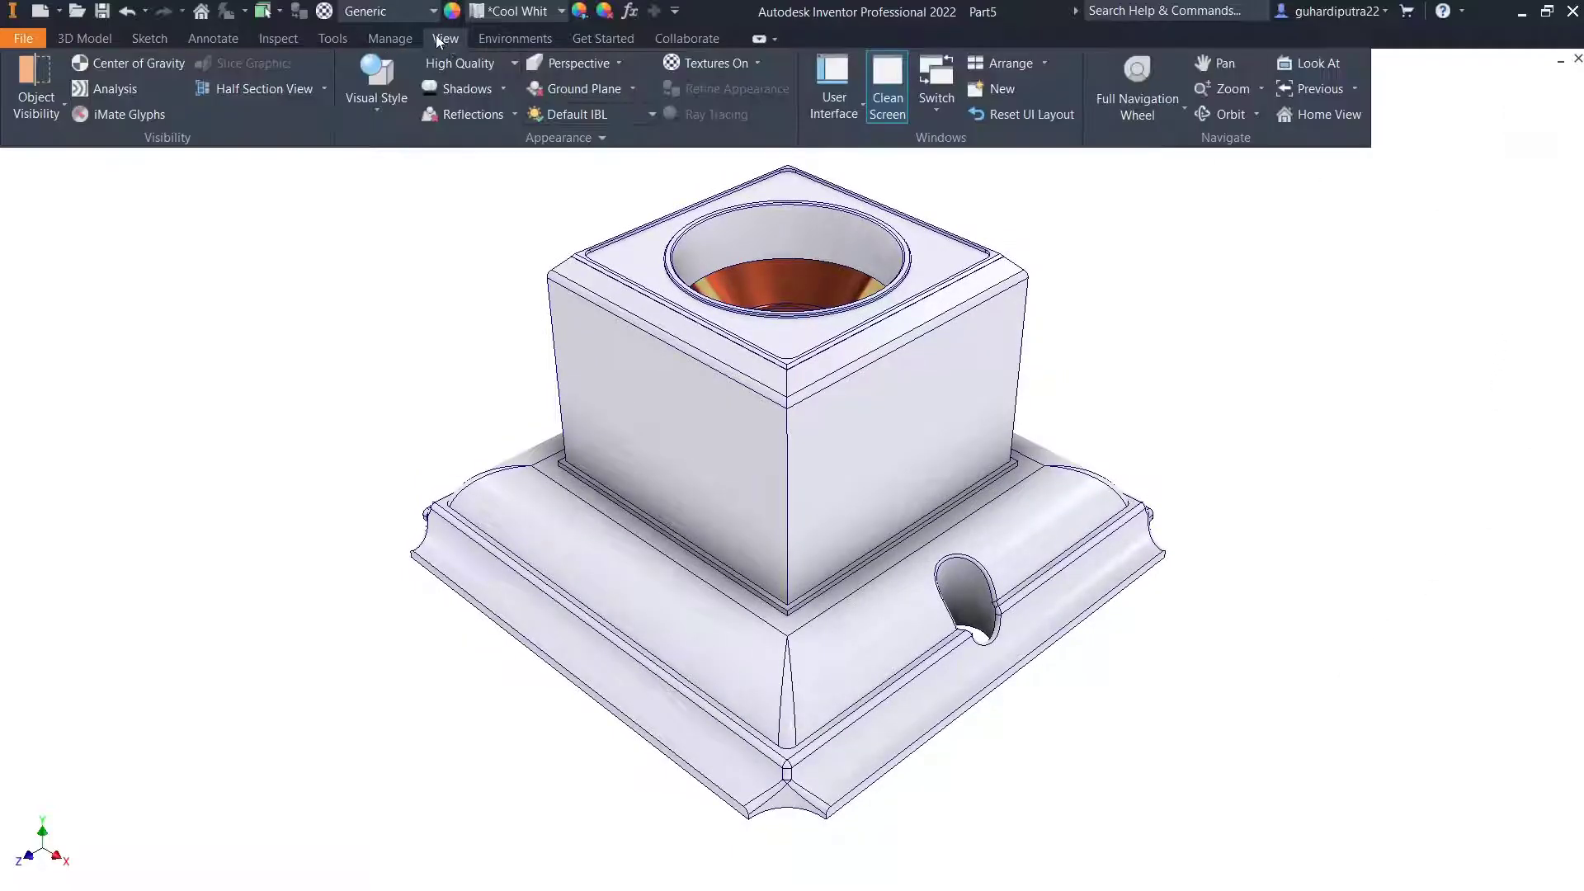
pyautogui.click(582, 63)
pyautogui.click(570, 97)
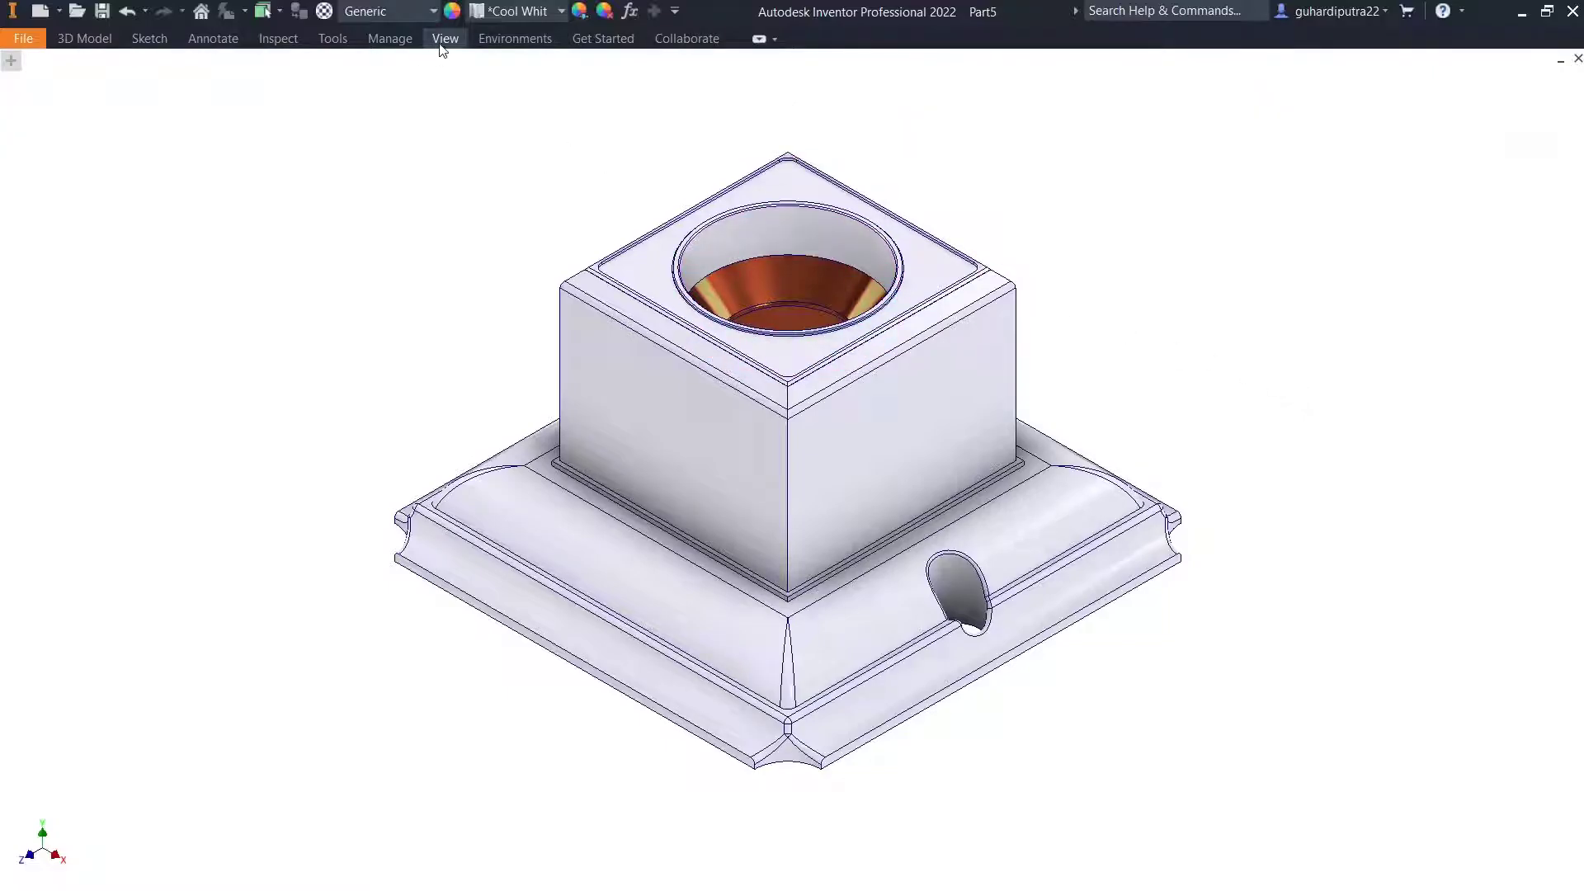
# Set the display to Render Quality with the Realistic visual style and enlarge the part slightly in the view.
pyautogui.click(444, 38)
pyautogui.click(437, 66)
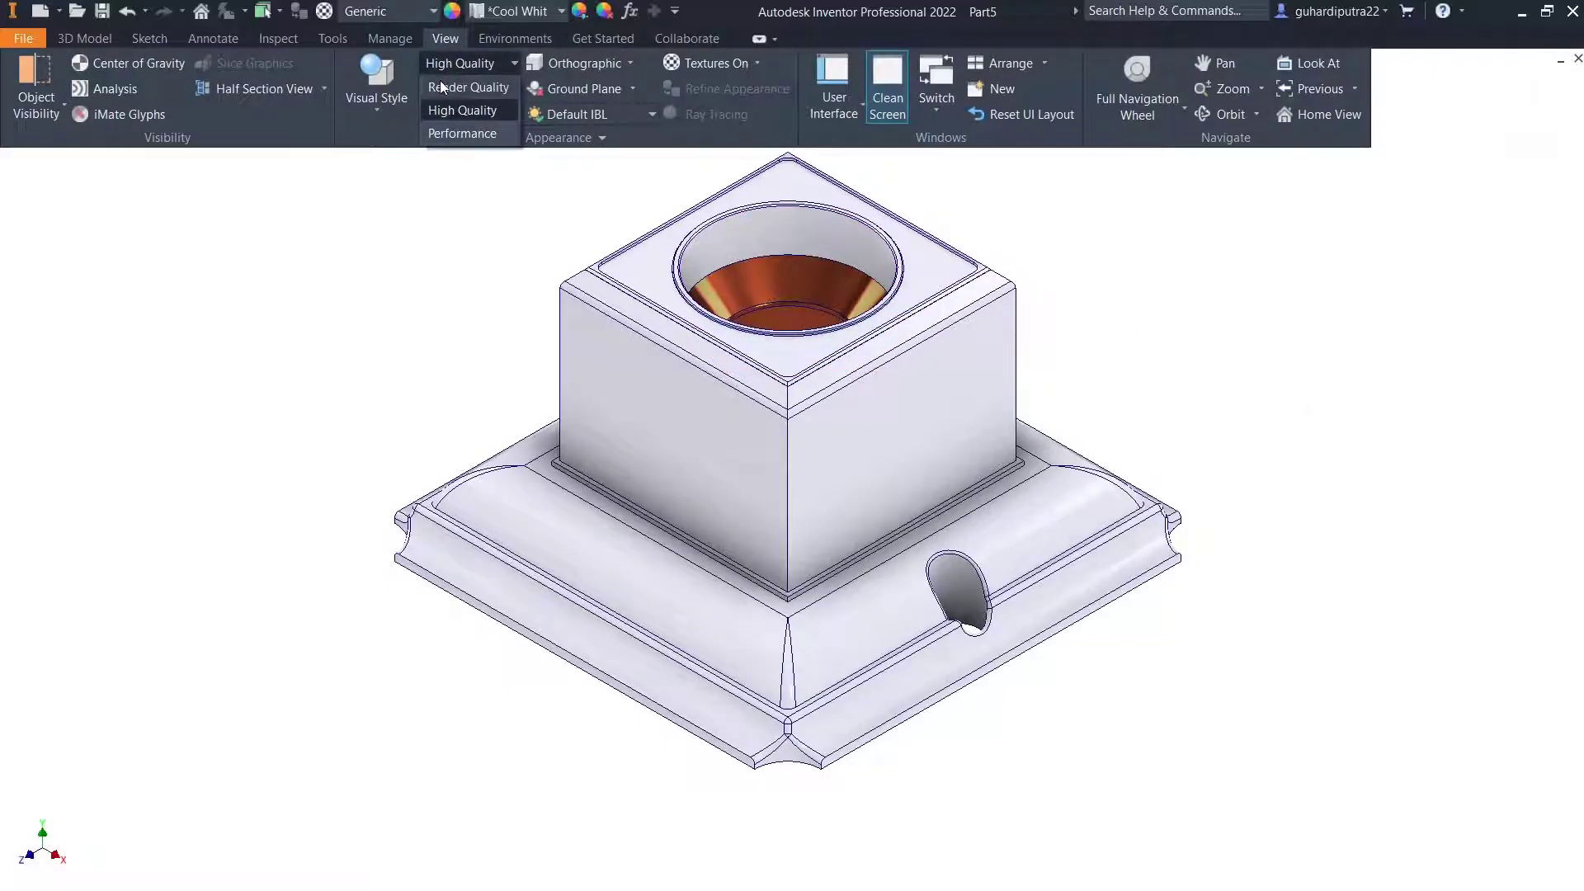
pyautogui.click(439, 81)
pyautogui.click(365, 103)
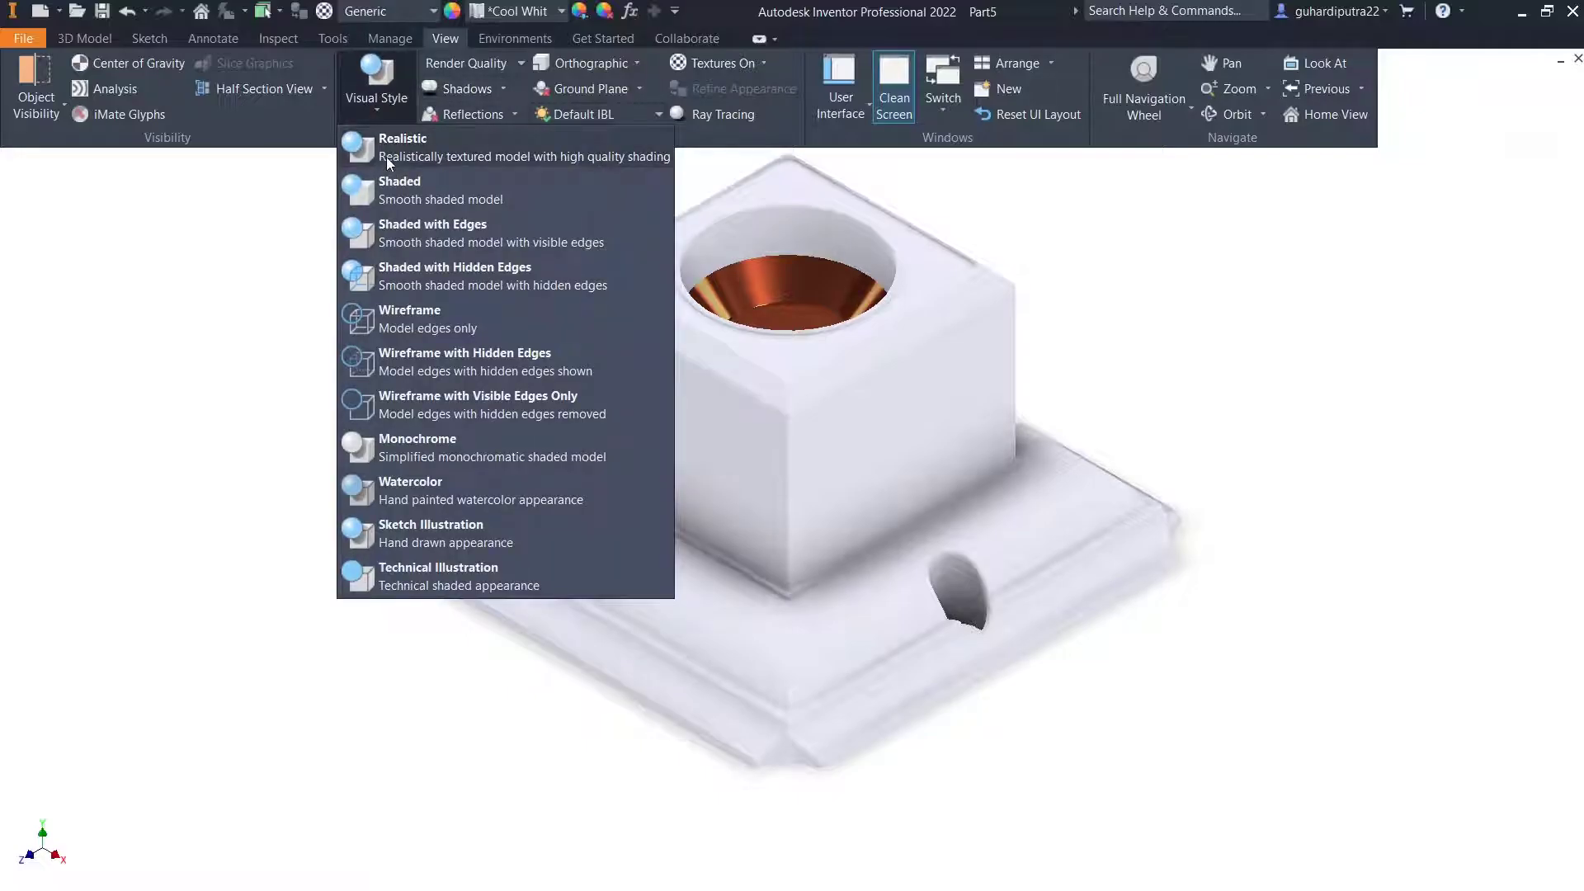
pyautogui.click(387, 155)
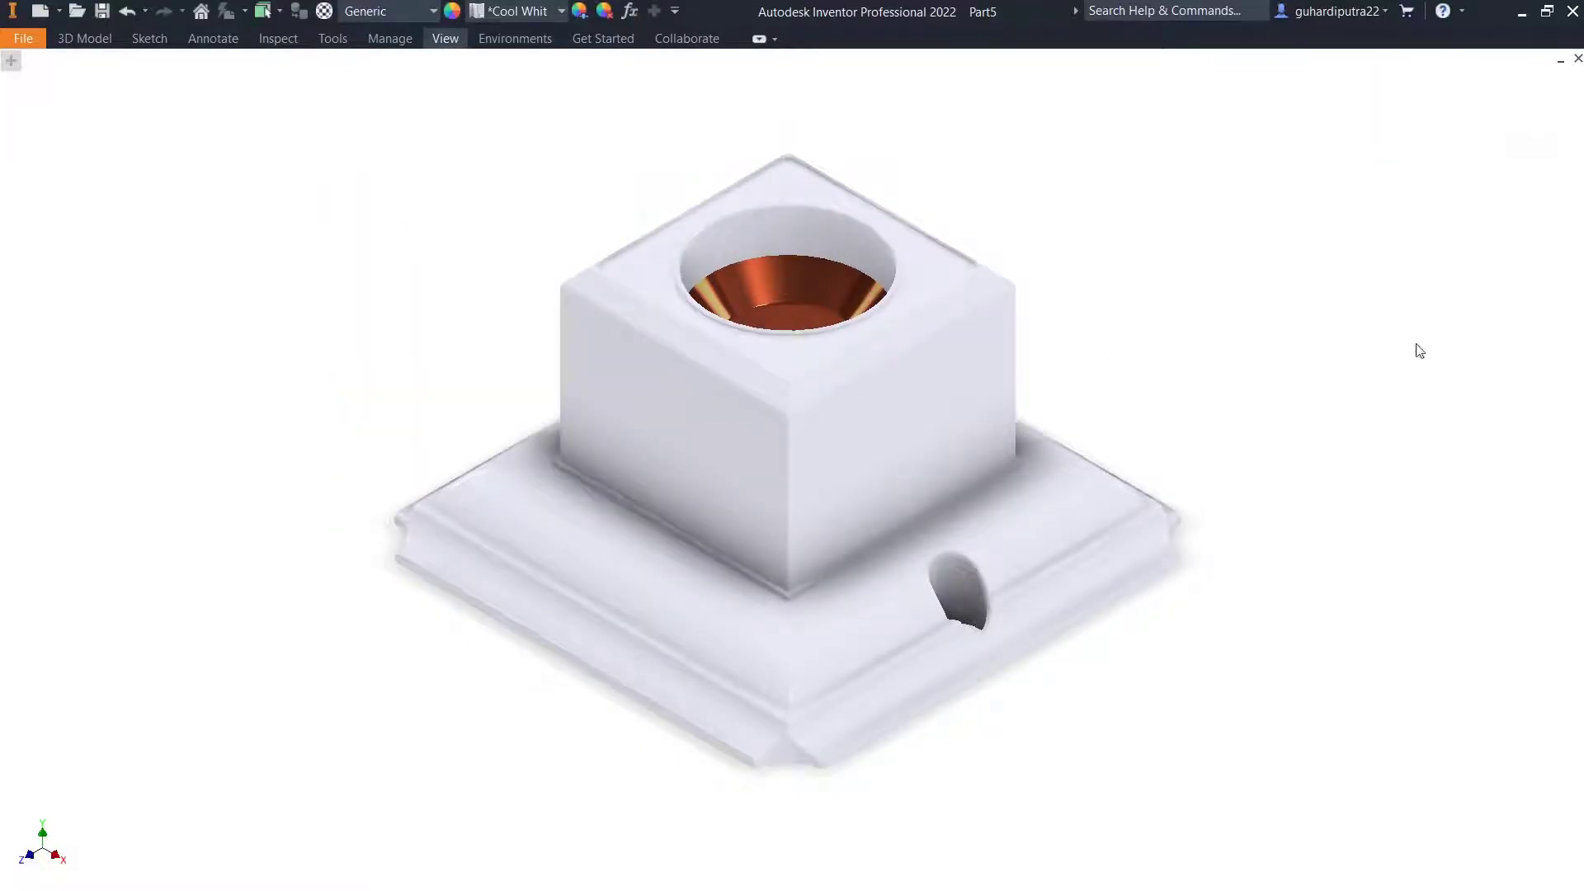
pyautogui.moveTo(1552, 298)
pyautogui.click(1568, 262)
pyautogui.moveTo(1452, 298); pyautogui.dragTo(1454, 314)
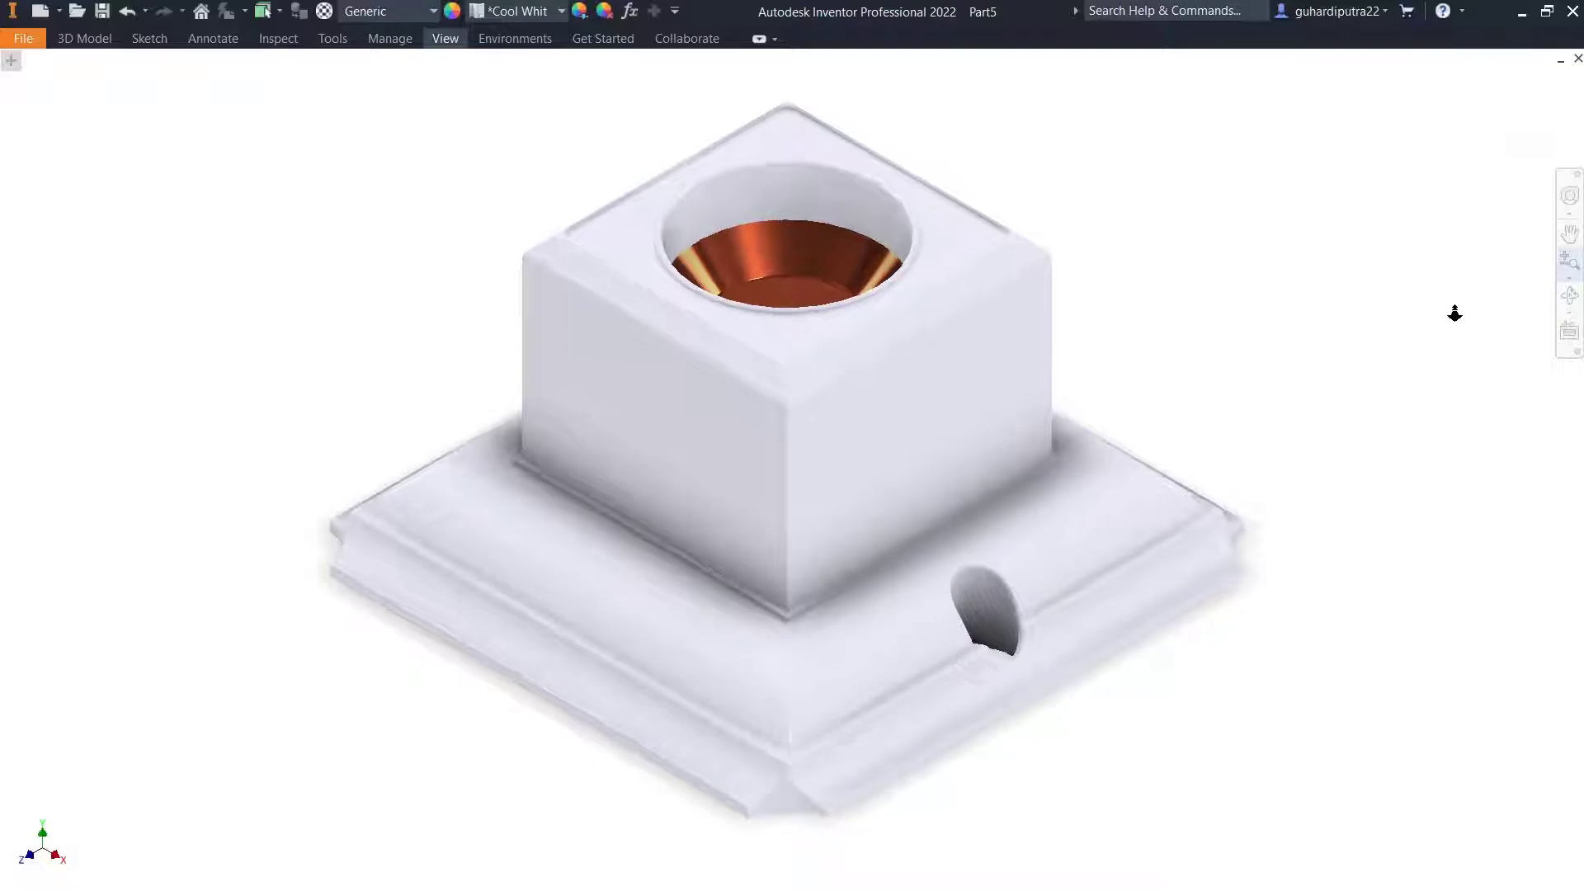
pyautogui.rightClick(1454, 314)
pyautogui.press('Escape')
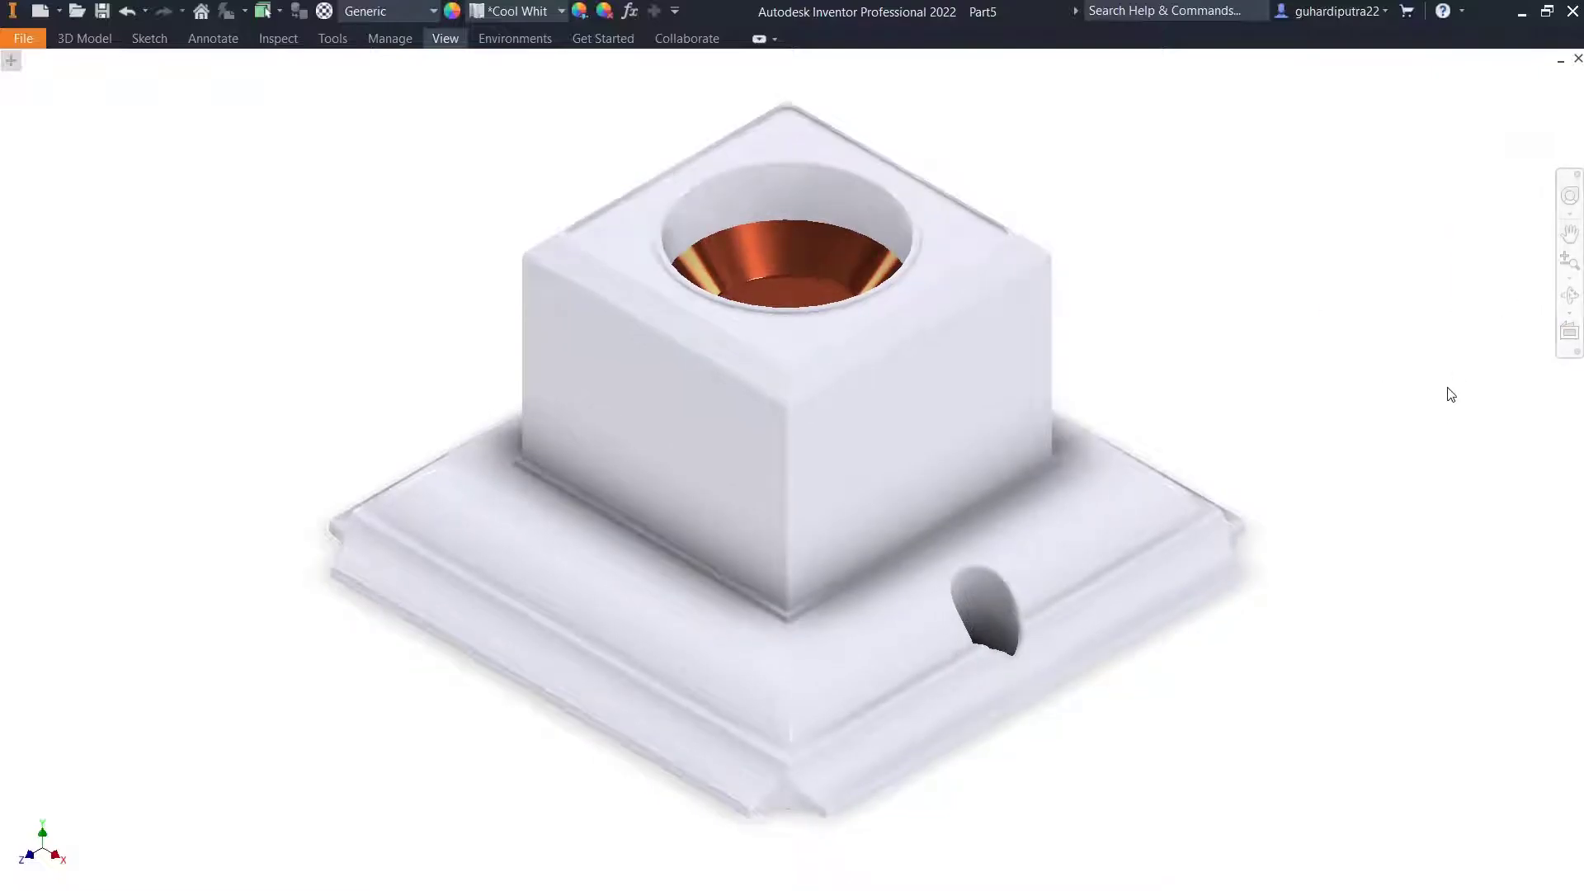